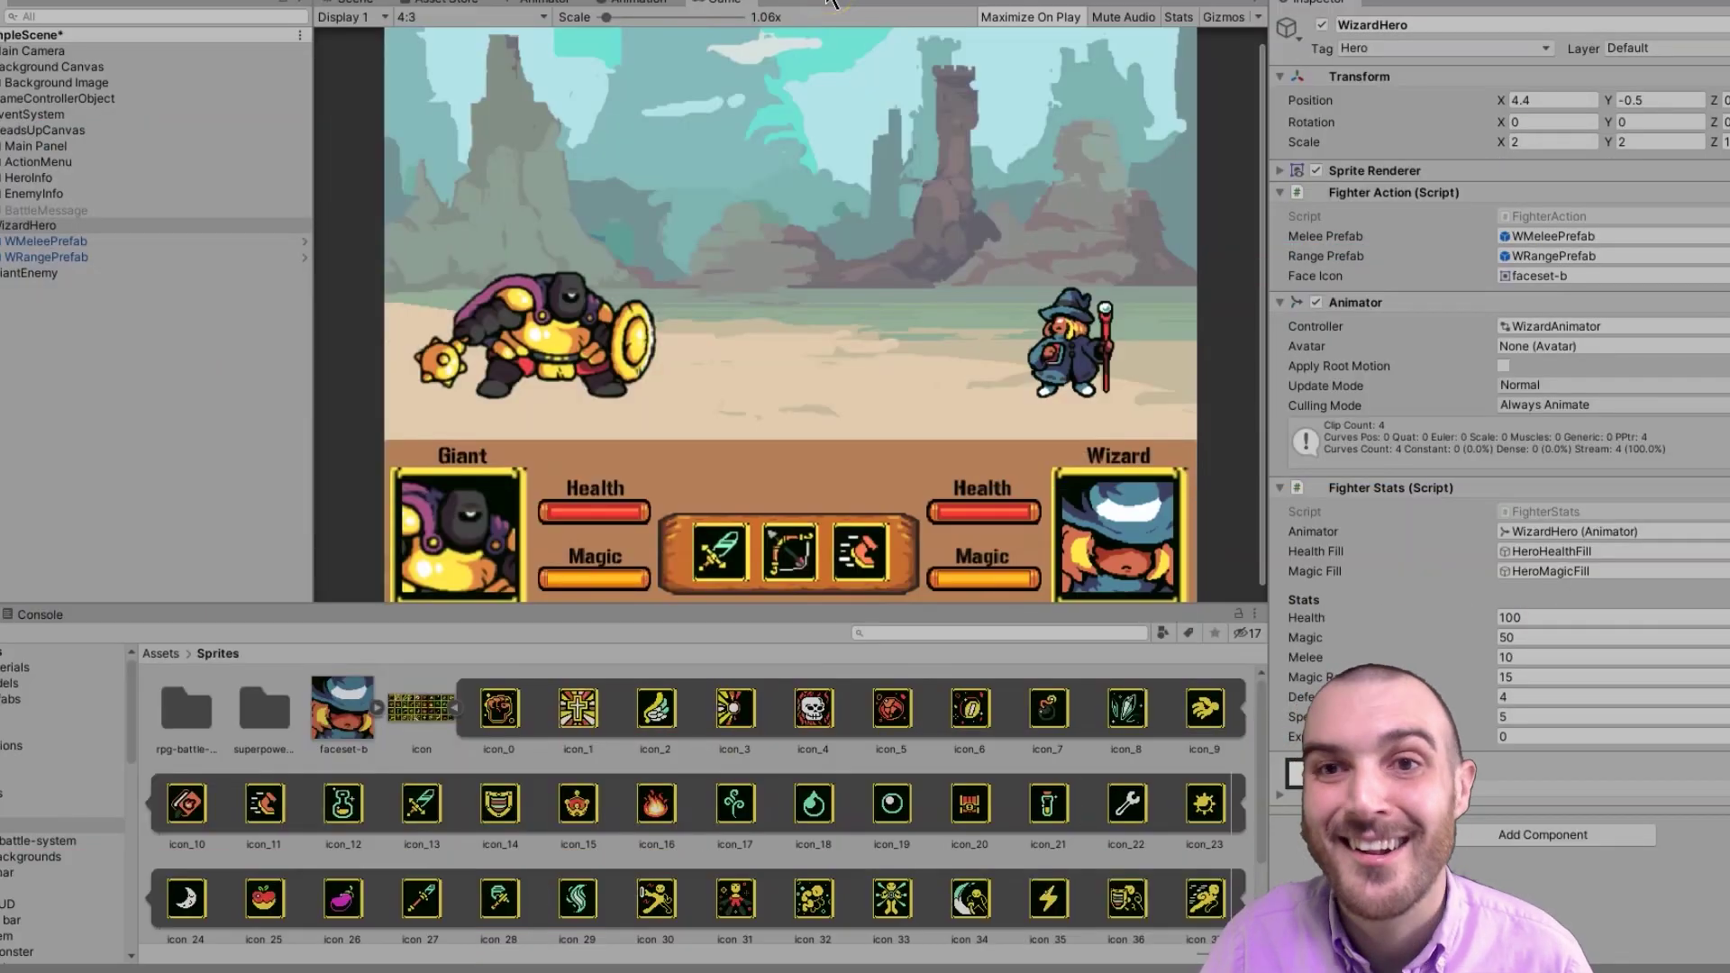
Step: Start the battle demo and order the opening turns' magic and bow attacks
{"action": "left_click", "coordinate": [833, 3]}
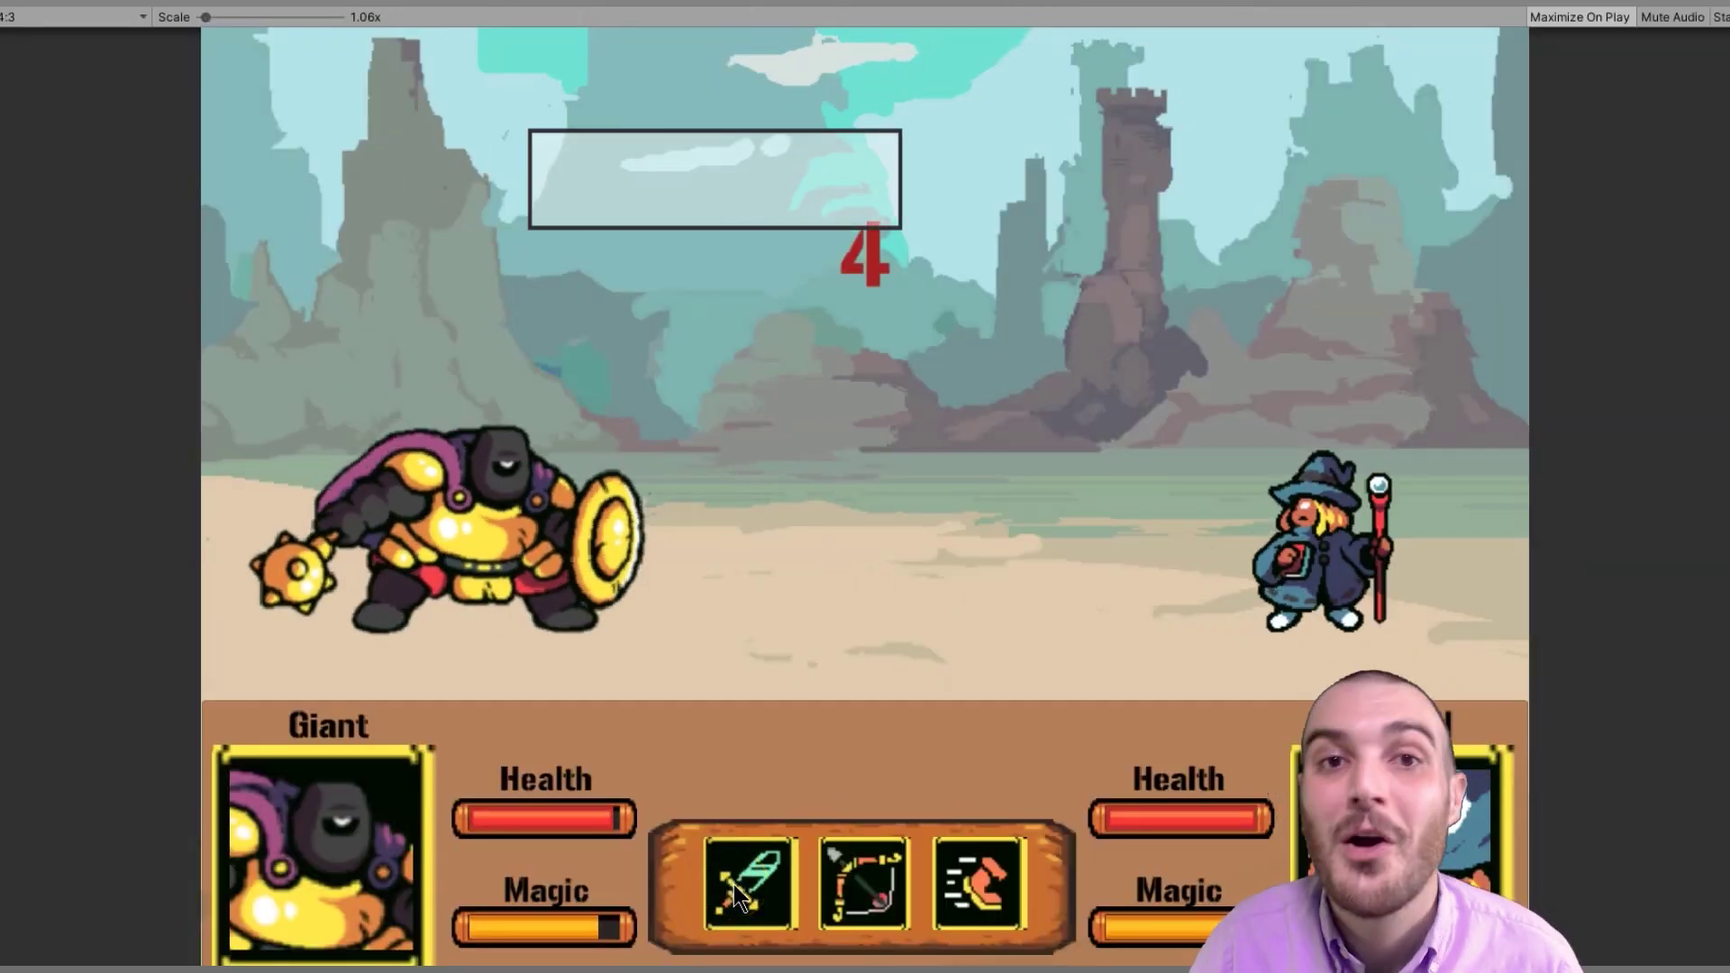
{"action": "left_click", "coordinate": [733, 884]}
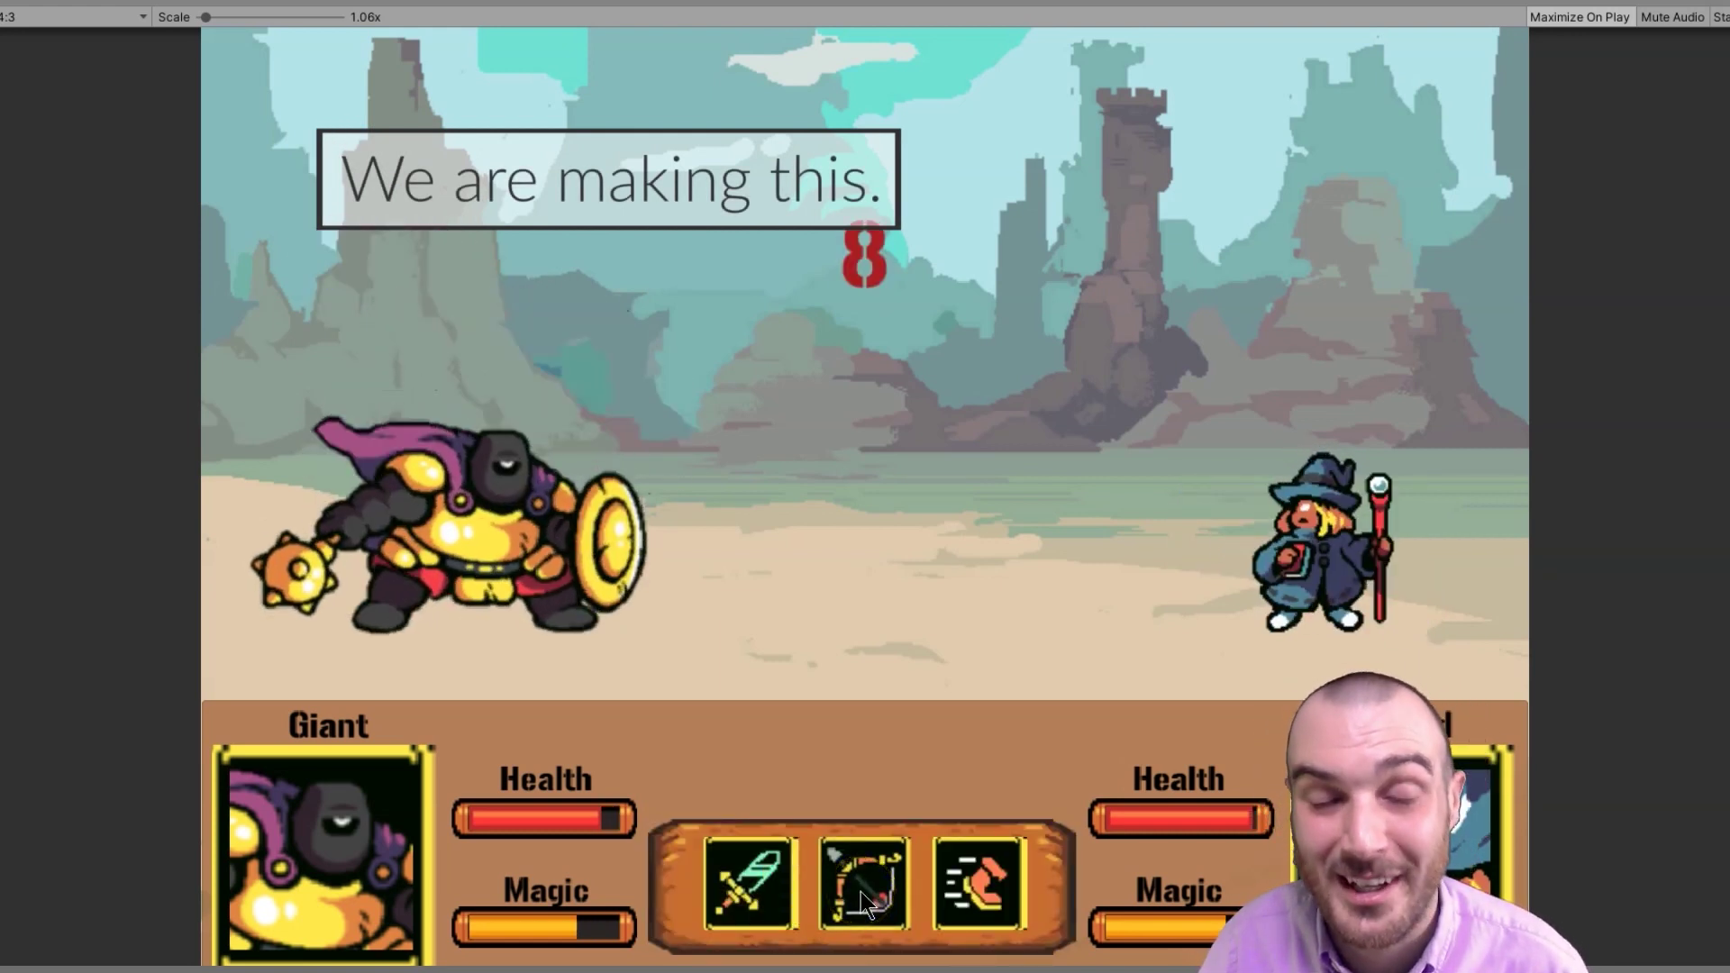
{"action": "left_click", "coordinate": [861, 890]}
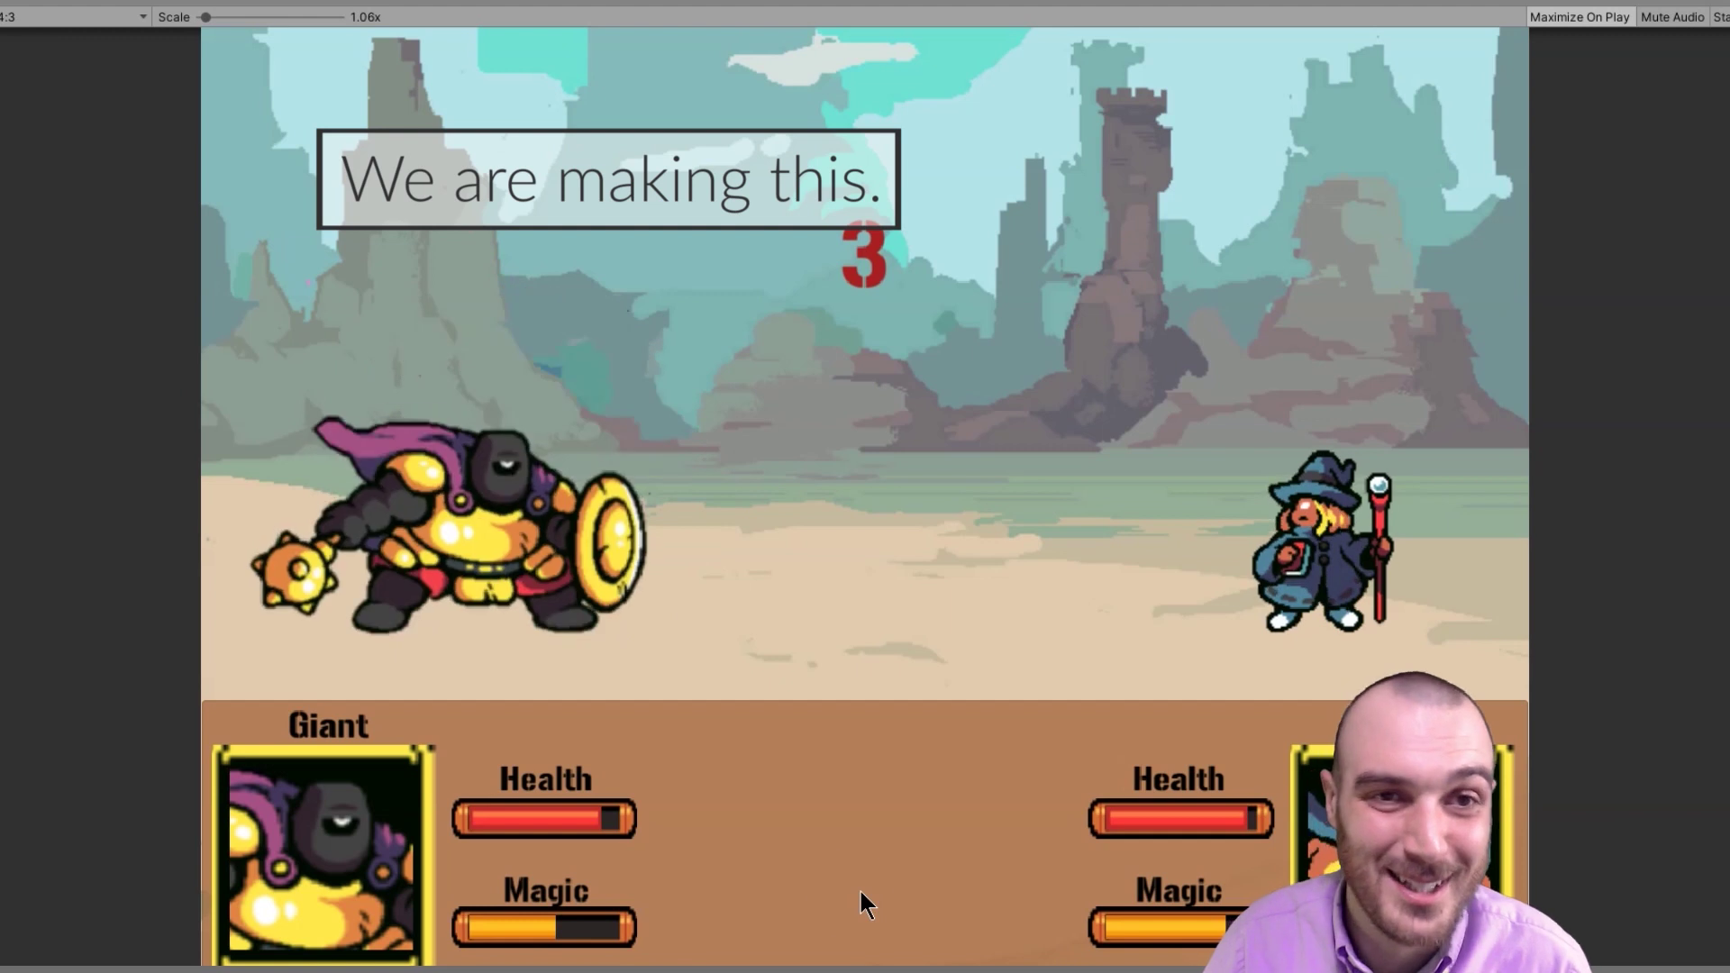
{"action": "left_click", "coordinate": [775, 894]}
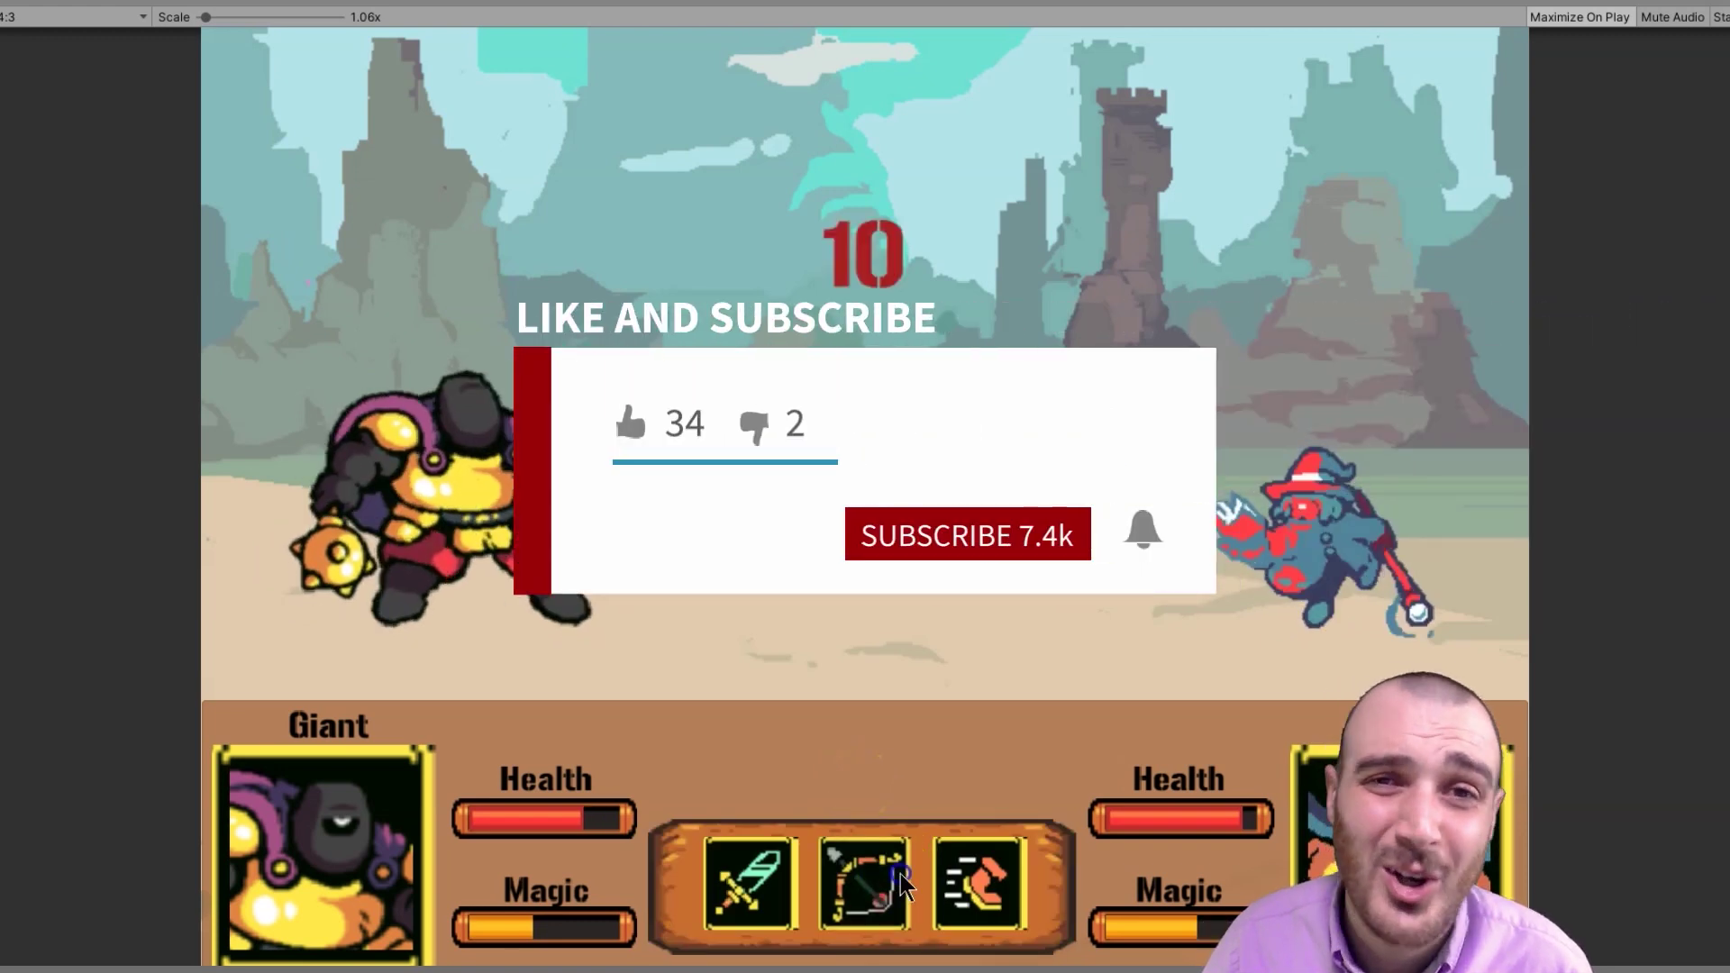
{"action": "left_click", "coordinate": [901, 883]}
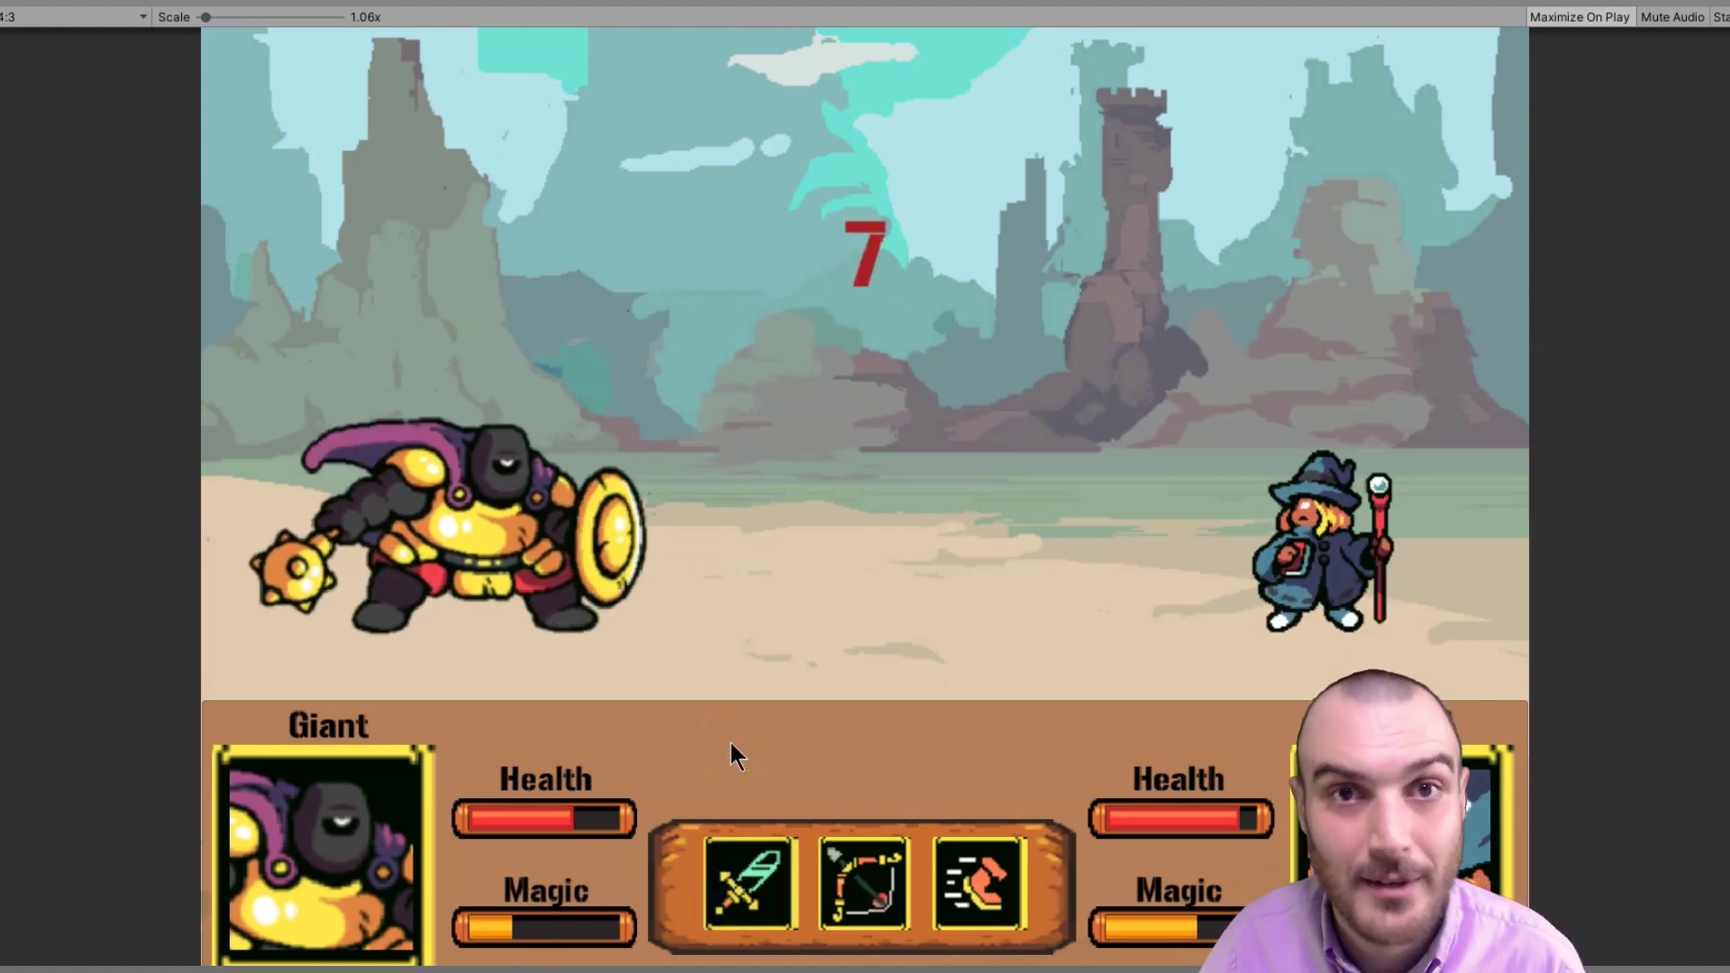
{"action": "left_click", "coordinate": [863, 752]}
{"action": "left_click", "coordinate": [873, 754]}
{"action": "left_click", "coordinate": [889, 759]}
{"action": "left_click", "coordinate": [923, 819]}
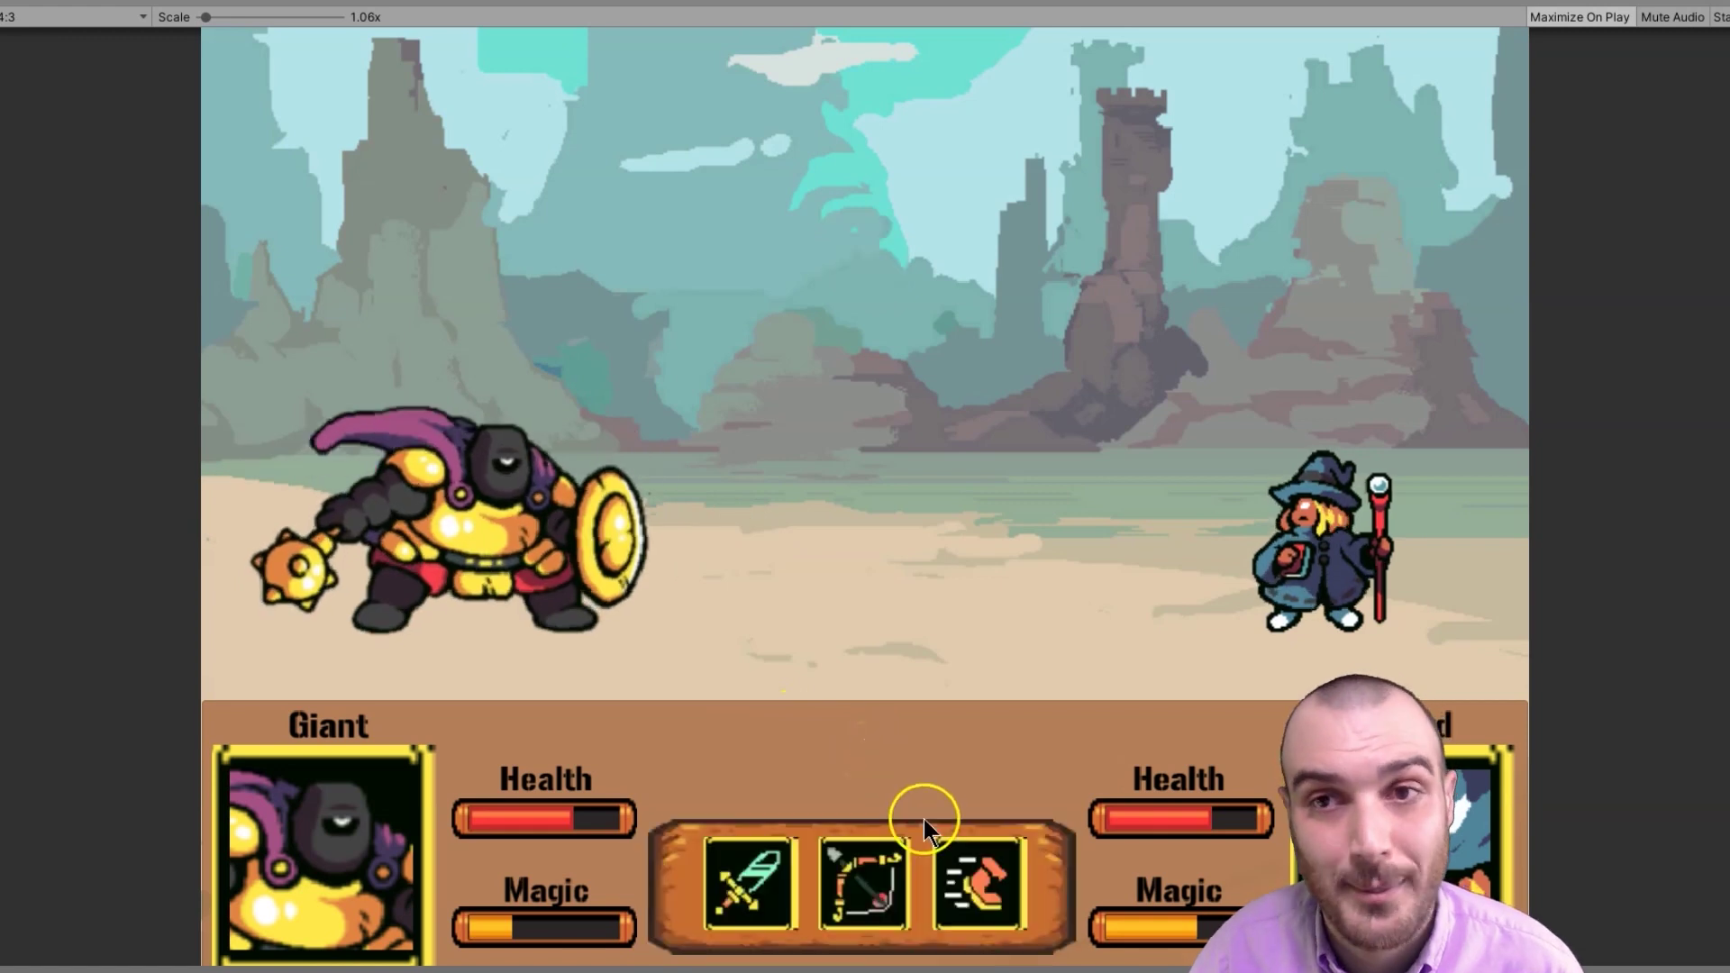
{"action": "left_click", "coordinate": [906, 868]}
{"action": "left_click", "coordinate": [904, 872]}
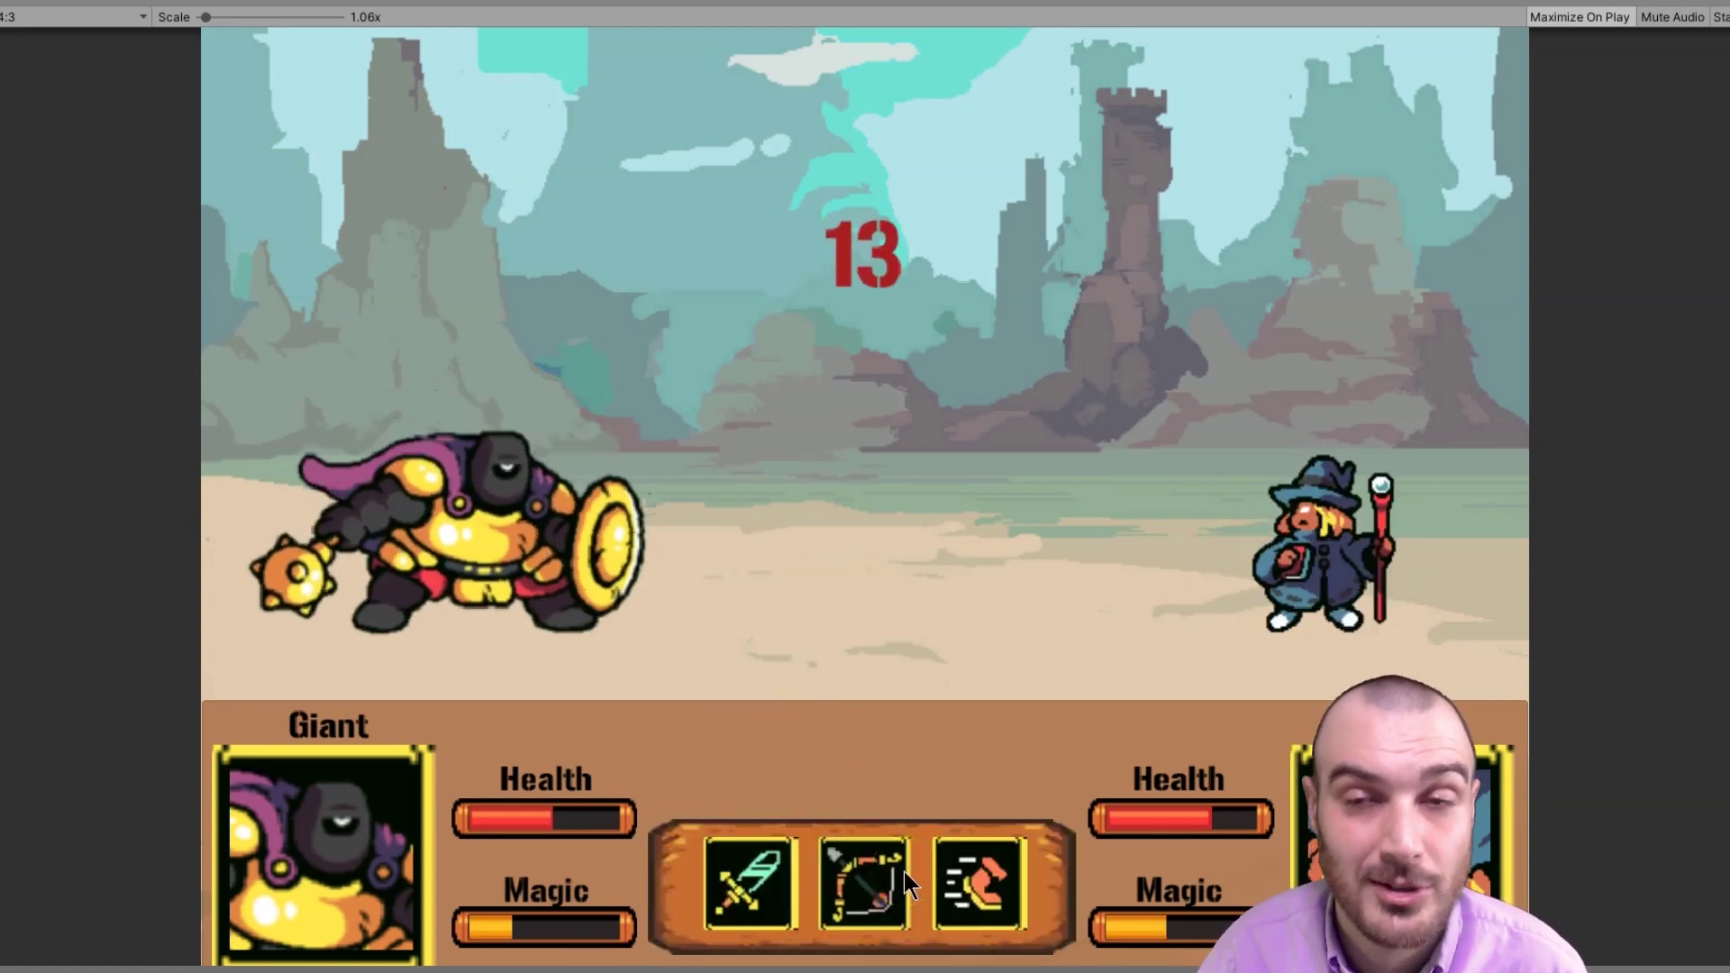
{"action": "left_click", "coordinate": [904, 872]}
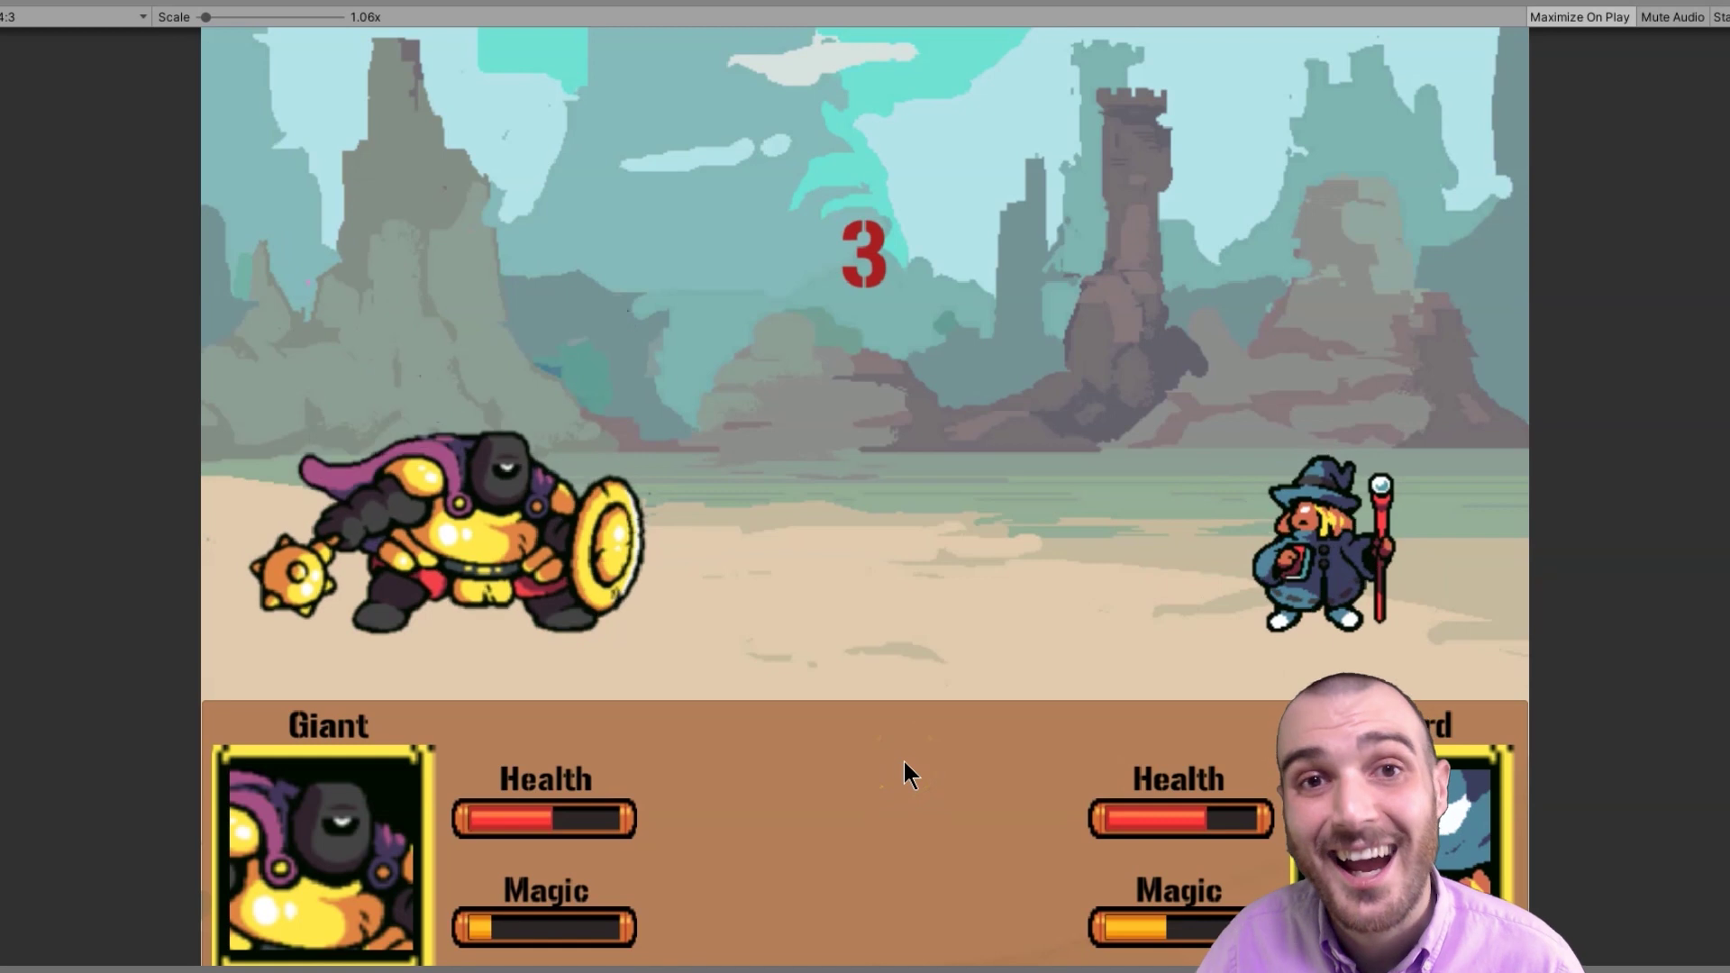
Step: Continue the battle, ordering a bow attack and a series of melee sword attacks
{"action": "left_click", "coordinate": [749, 852]}
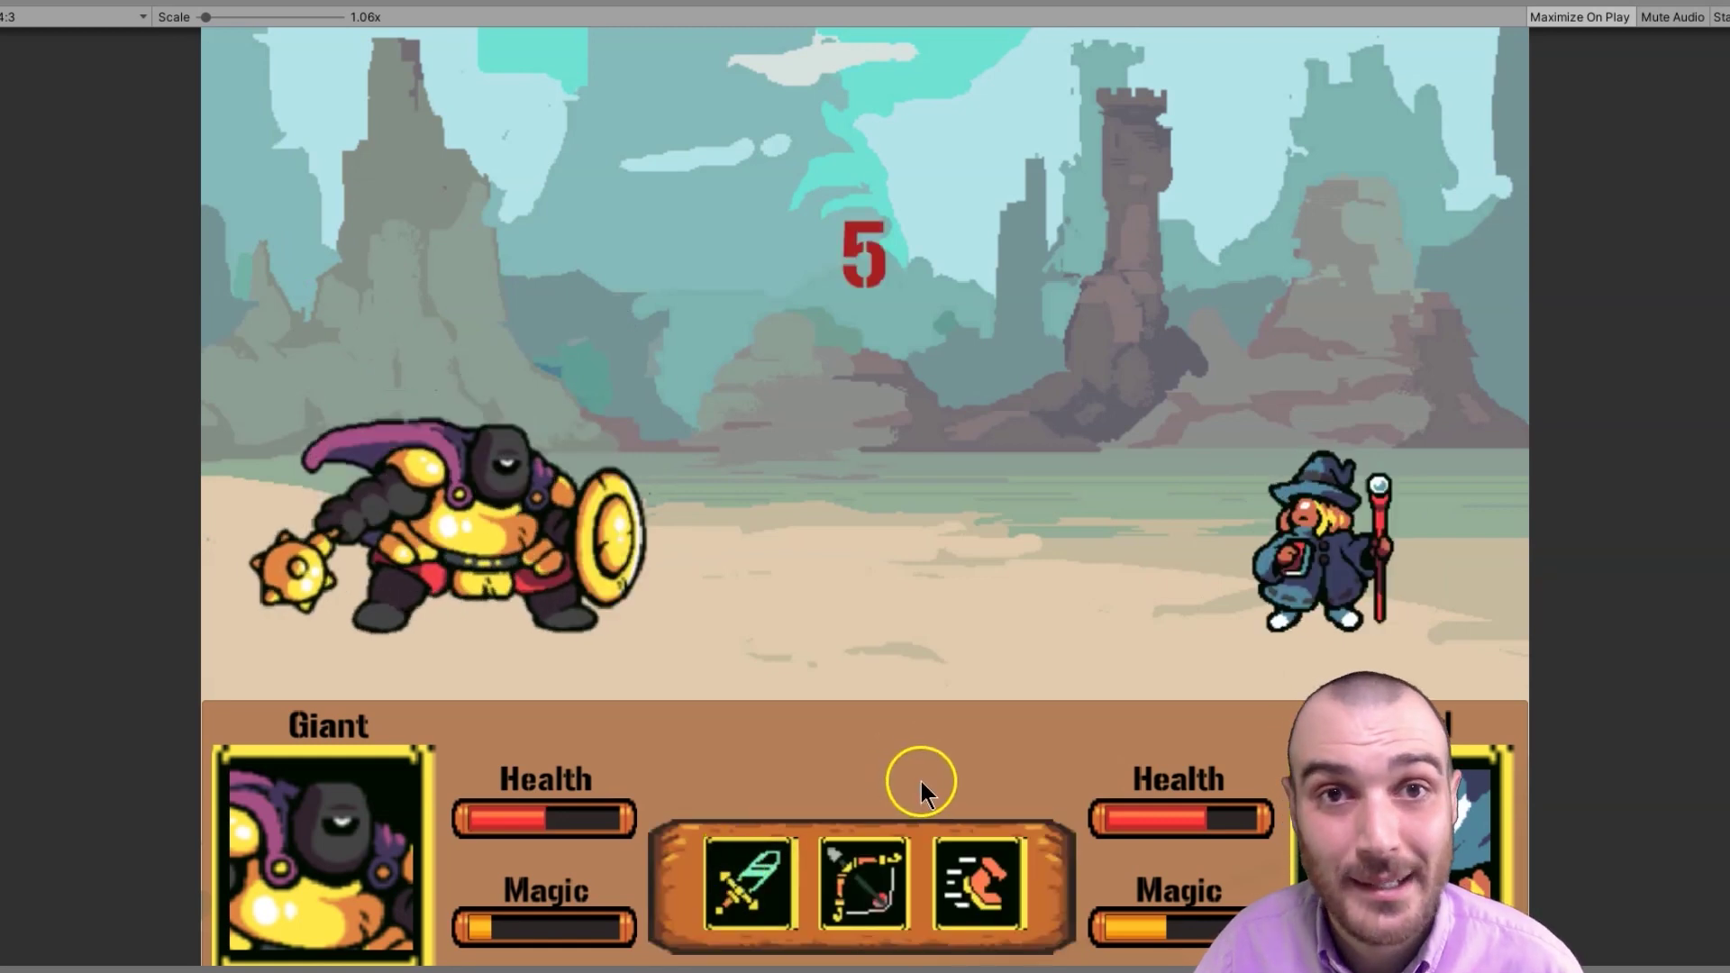
{"action": "left_click", "coordinate": [1290, 850]}
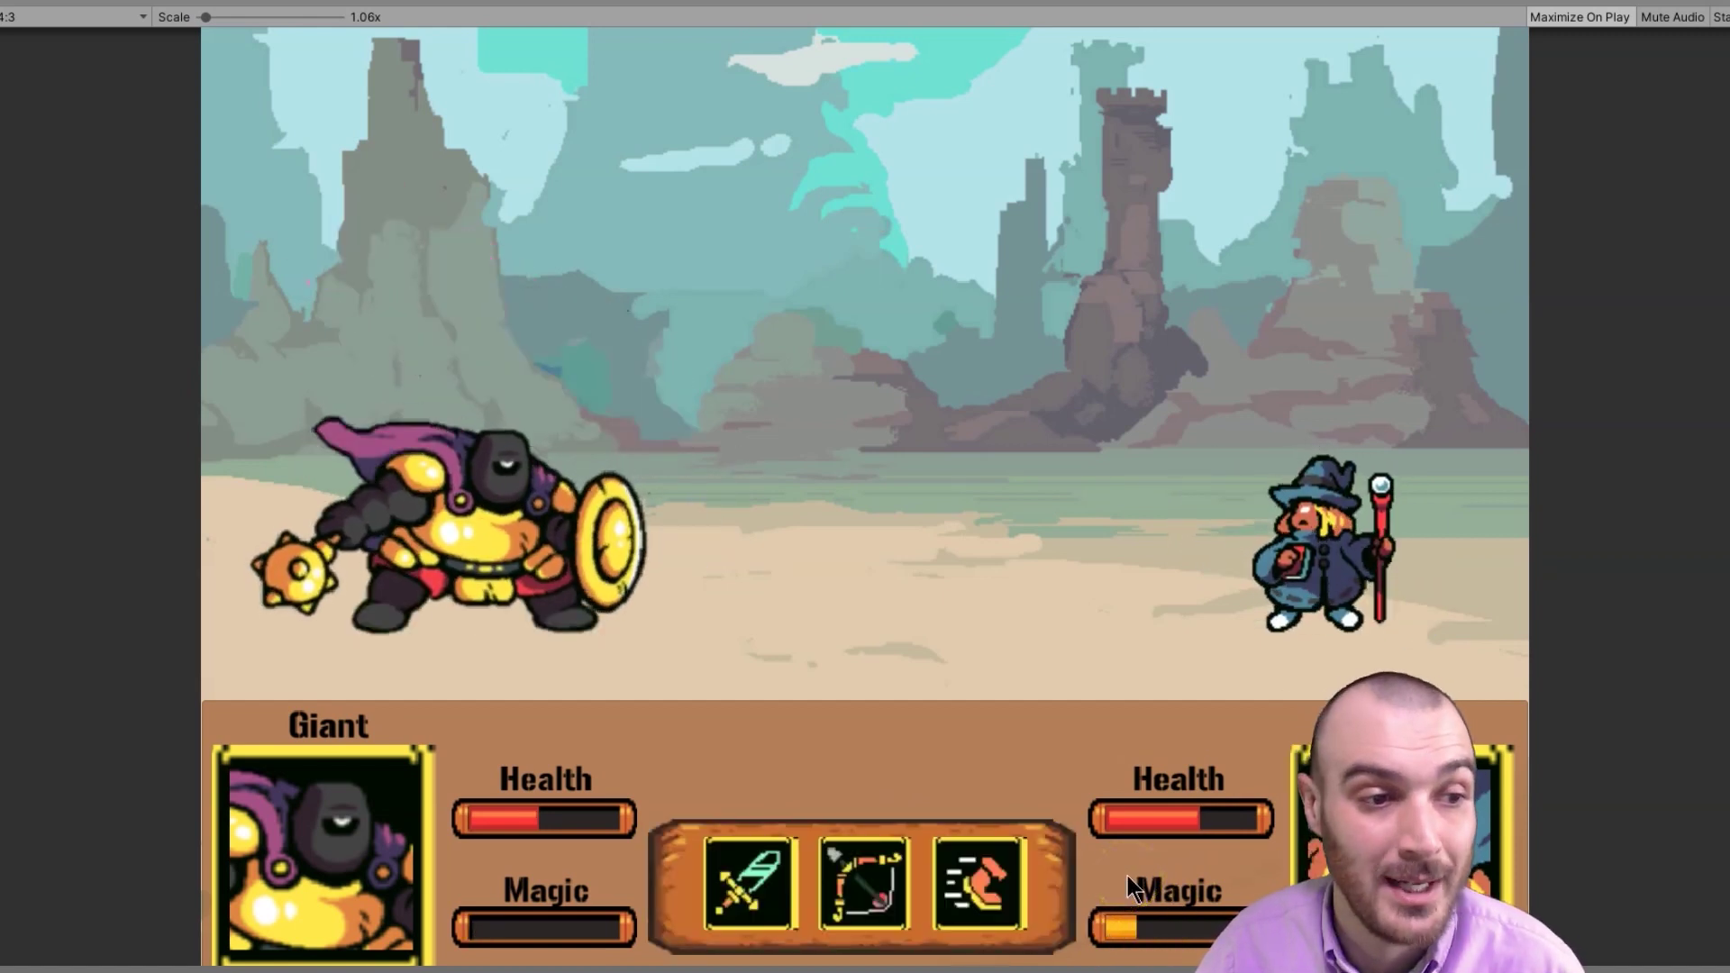
{"action": "left_click", "coordinate": [889, 875]}
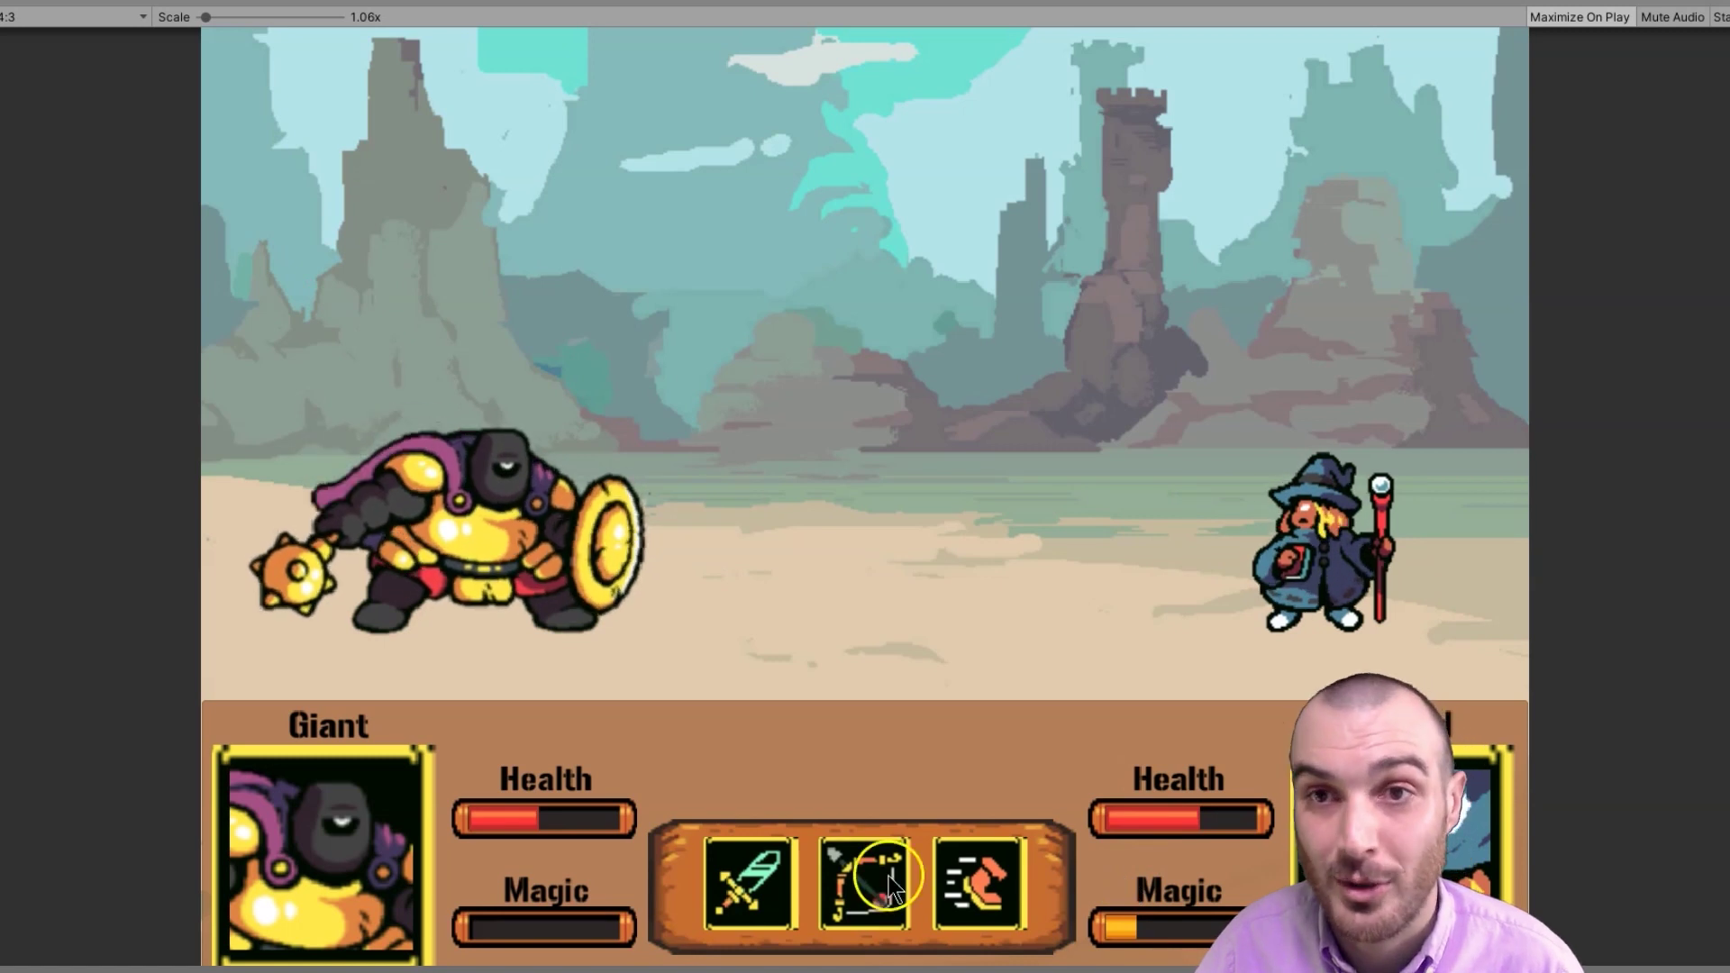
{"action": "left_click", "coordinate": [836, 885]}
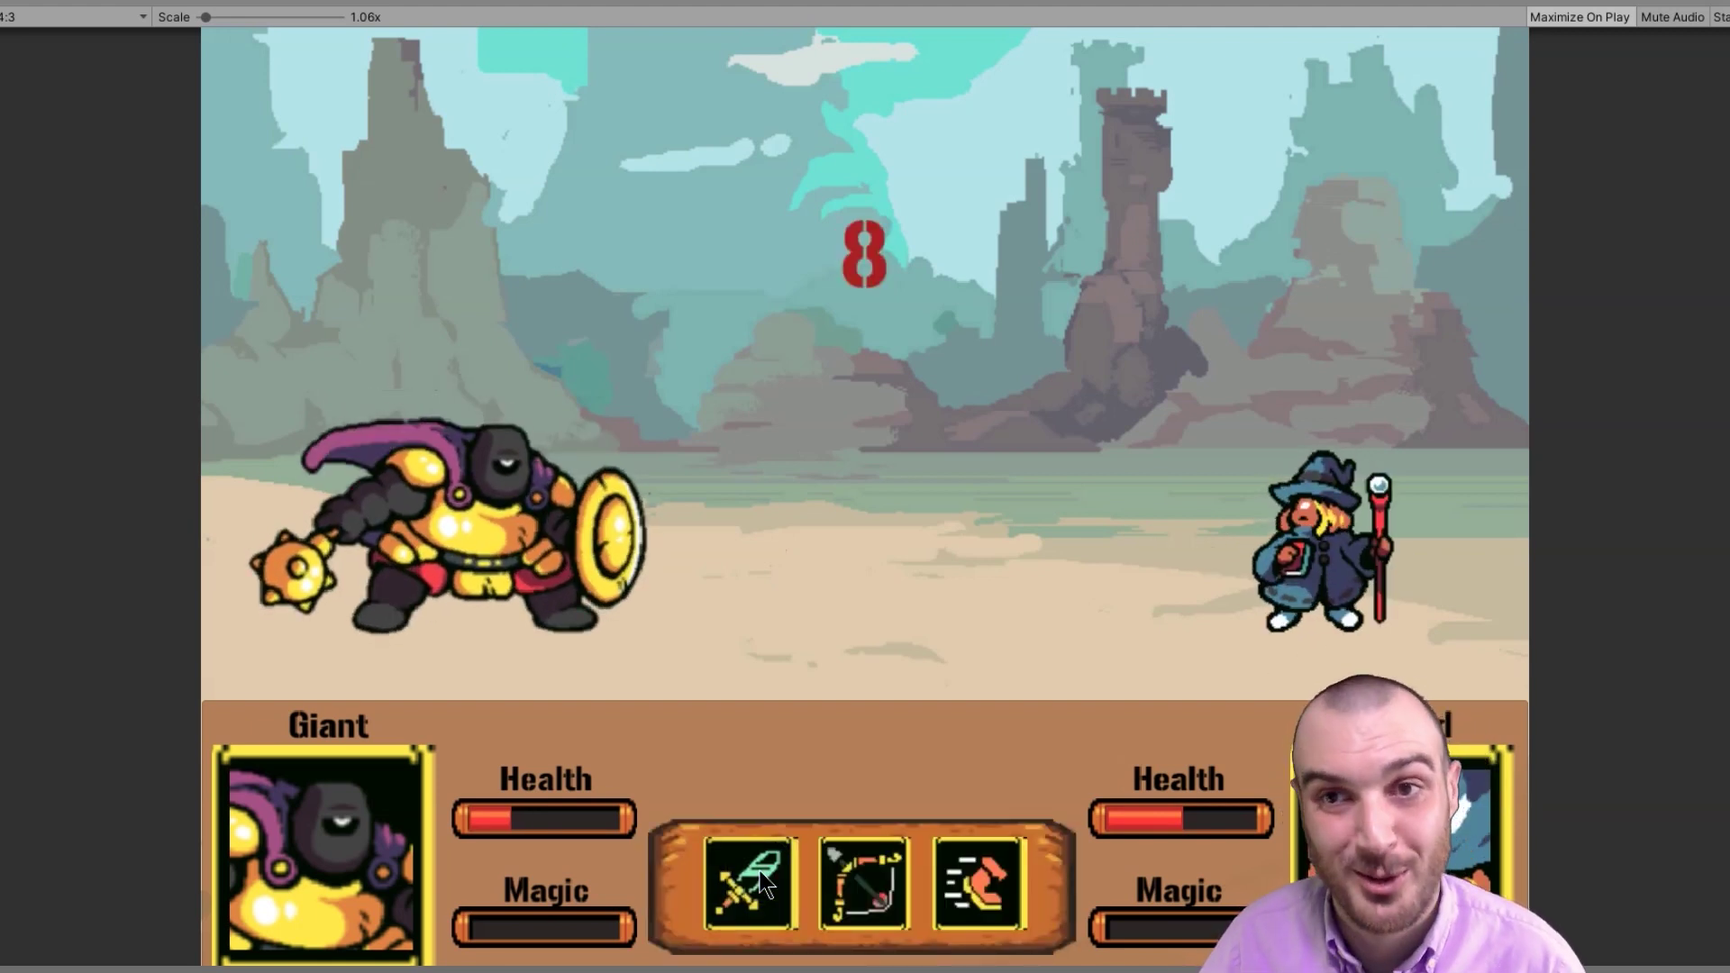
{"action": "left_click", "coordinate": [761, 881]}
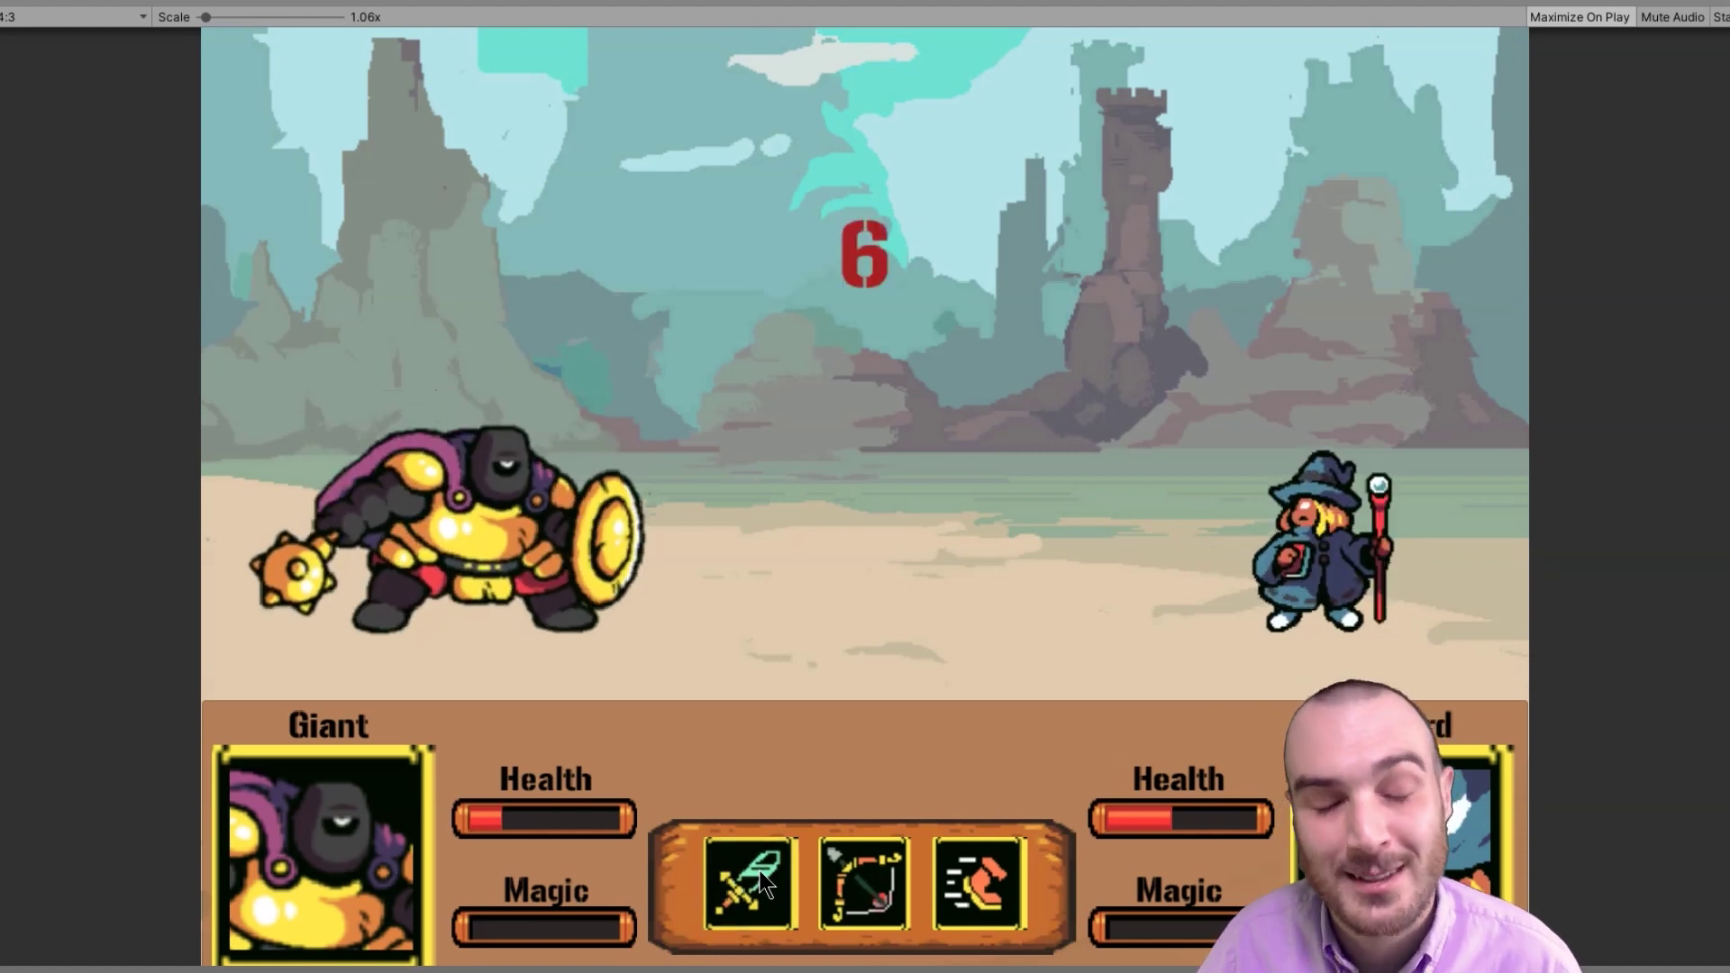
{"action": "left_click", "coordinate": [760, 872]}
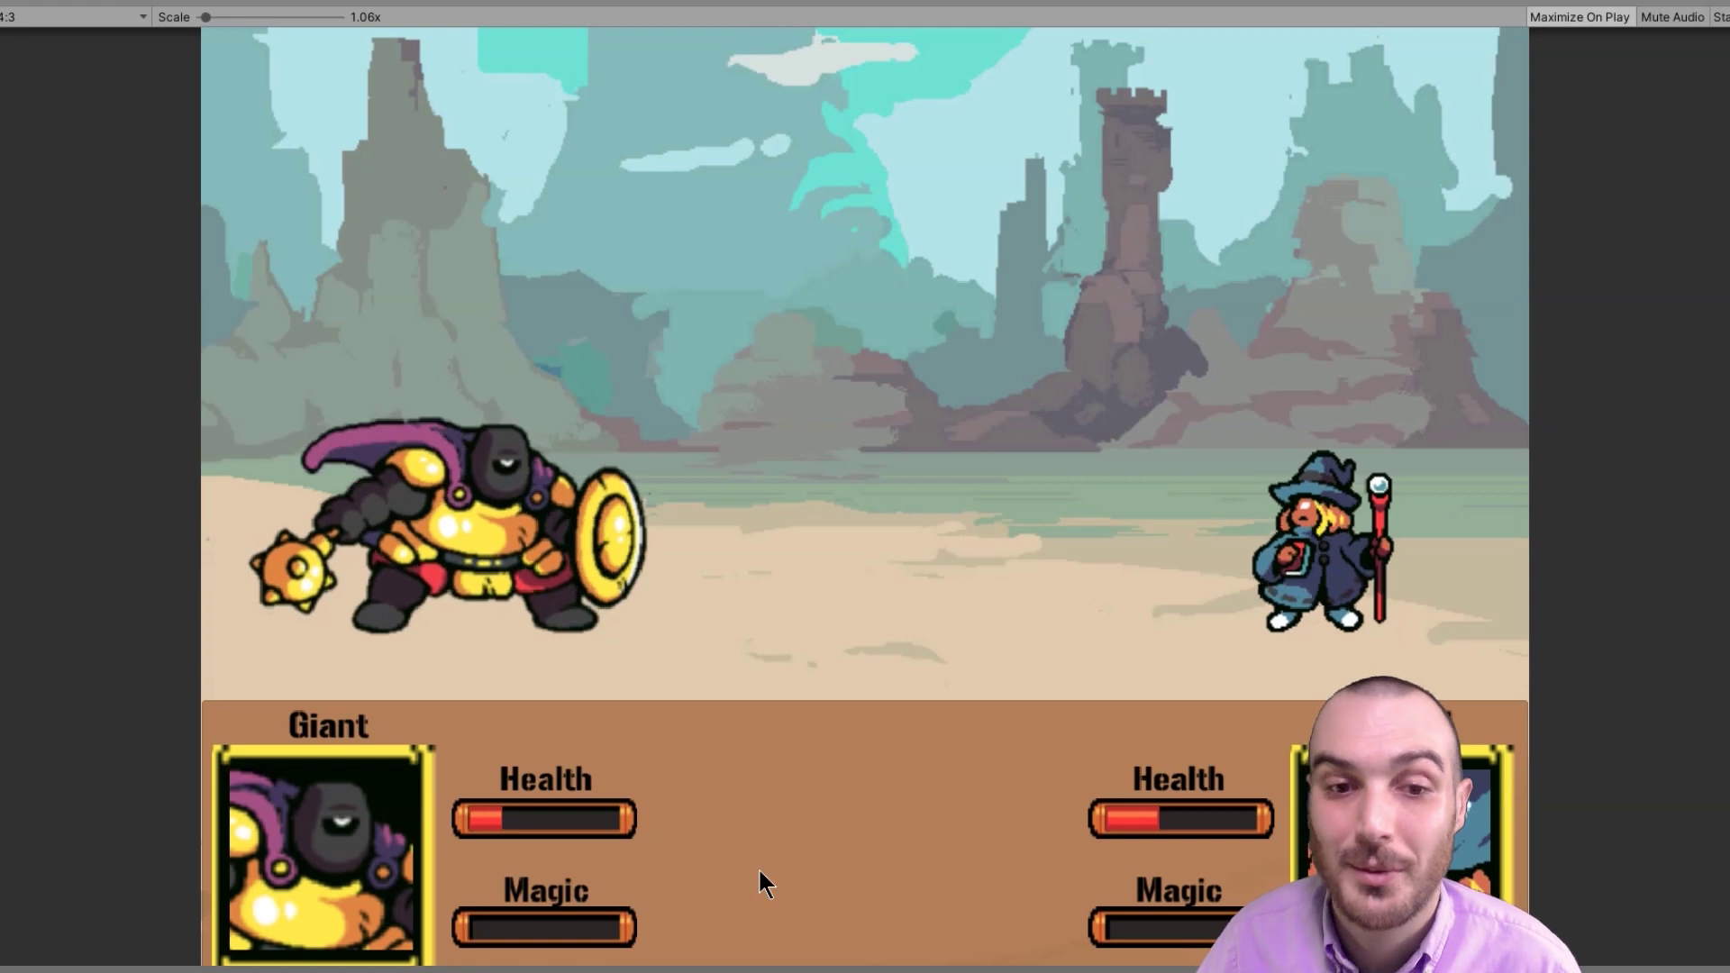
{"action": "left_click", "coordinate": [756, 876]}
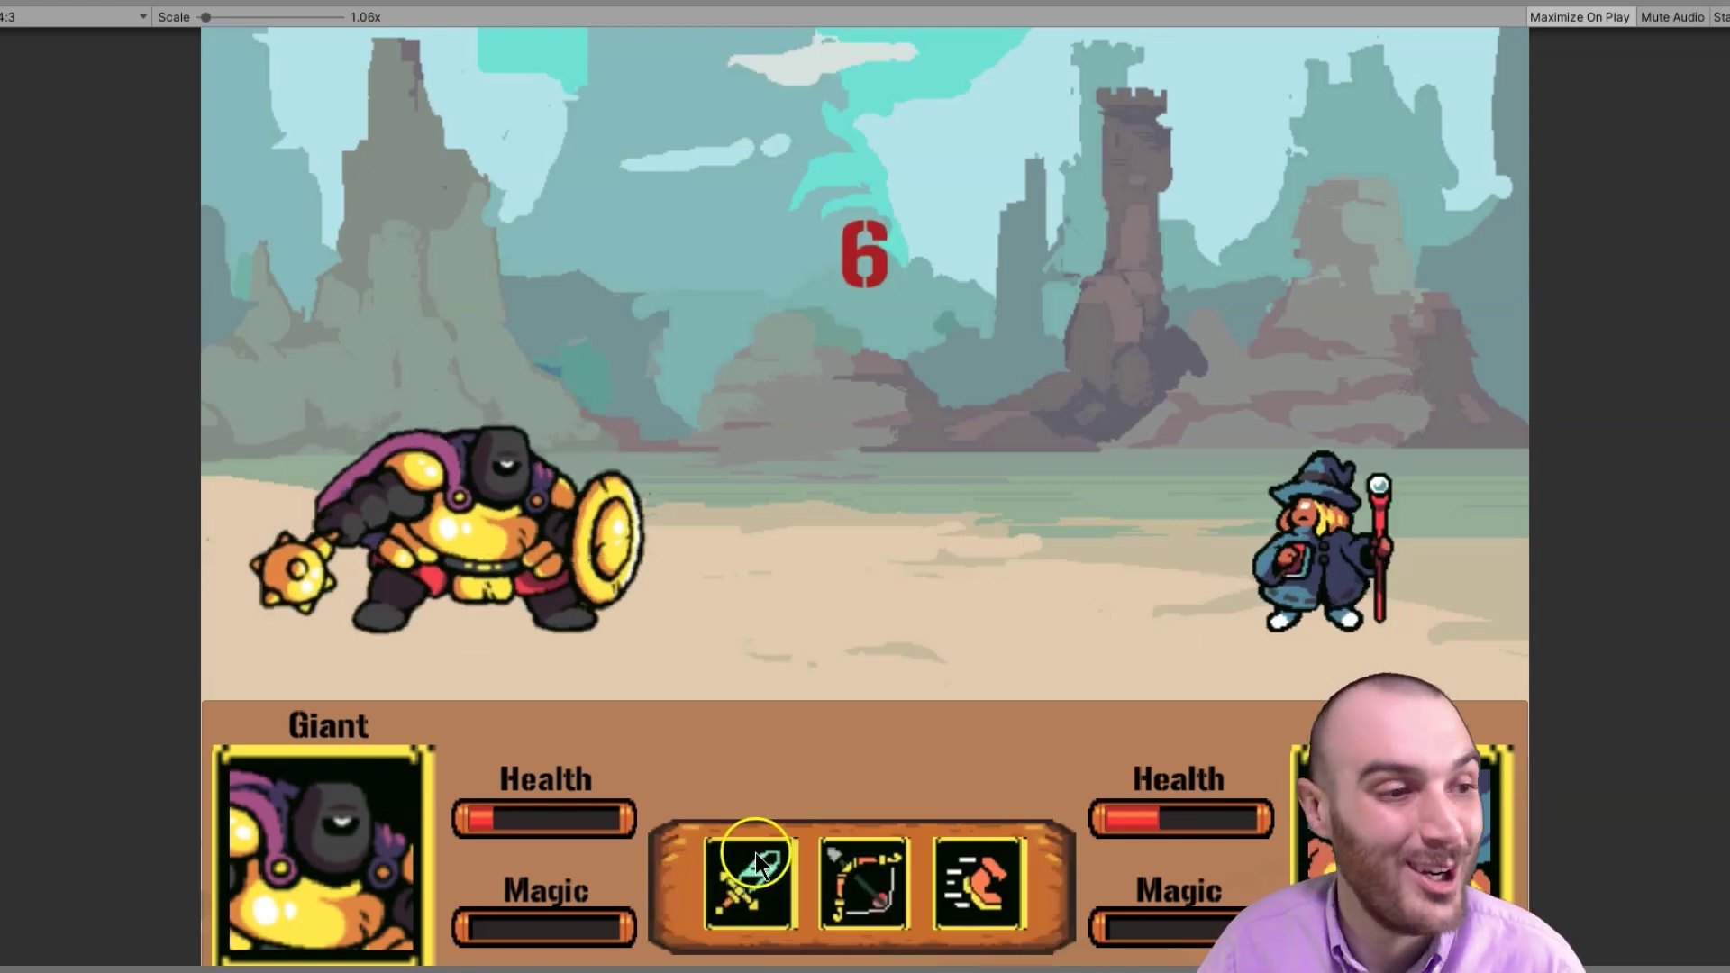
{"action": "left_click", "coordinate": [1189, 879]}
{"action": "left_click", "coordinate": [775, 867]}
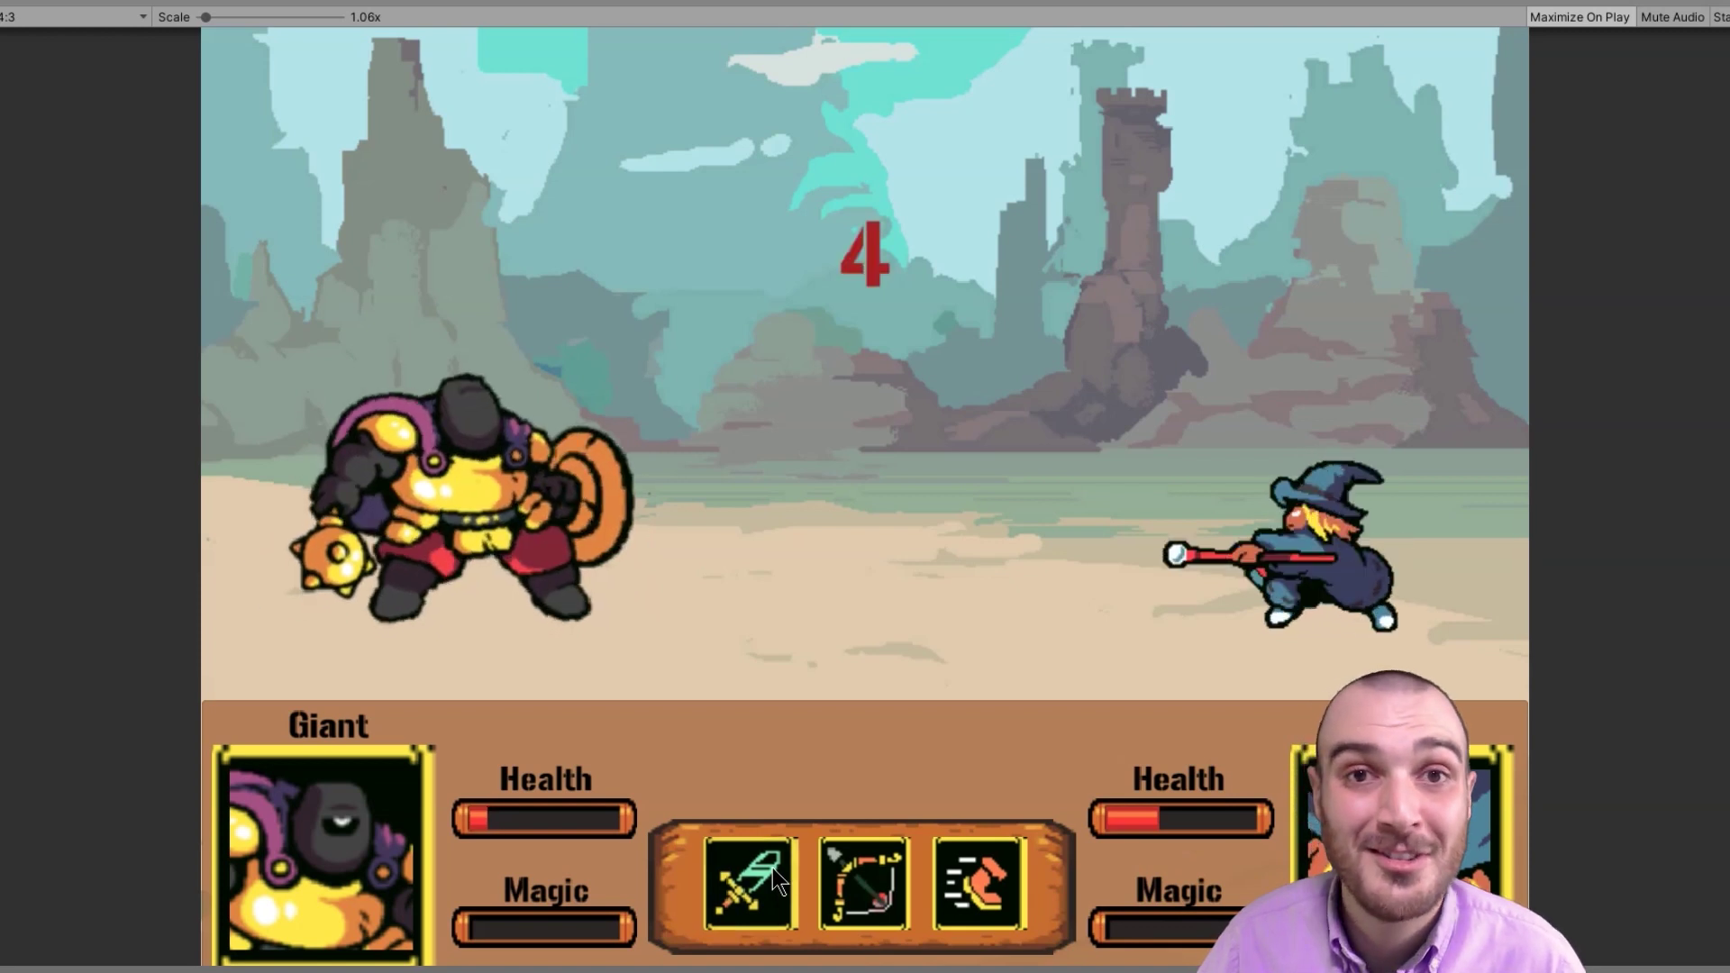
{"action": "left_click", "coordinate": [766, 870]}
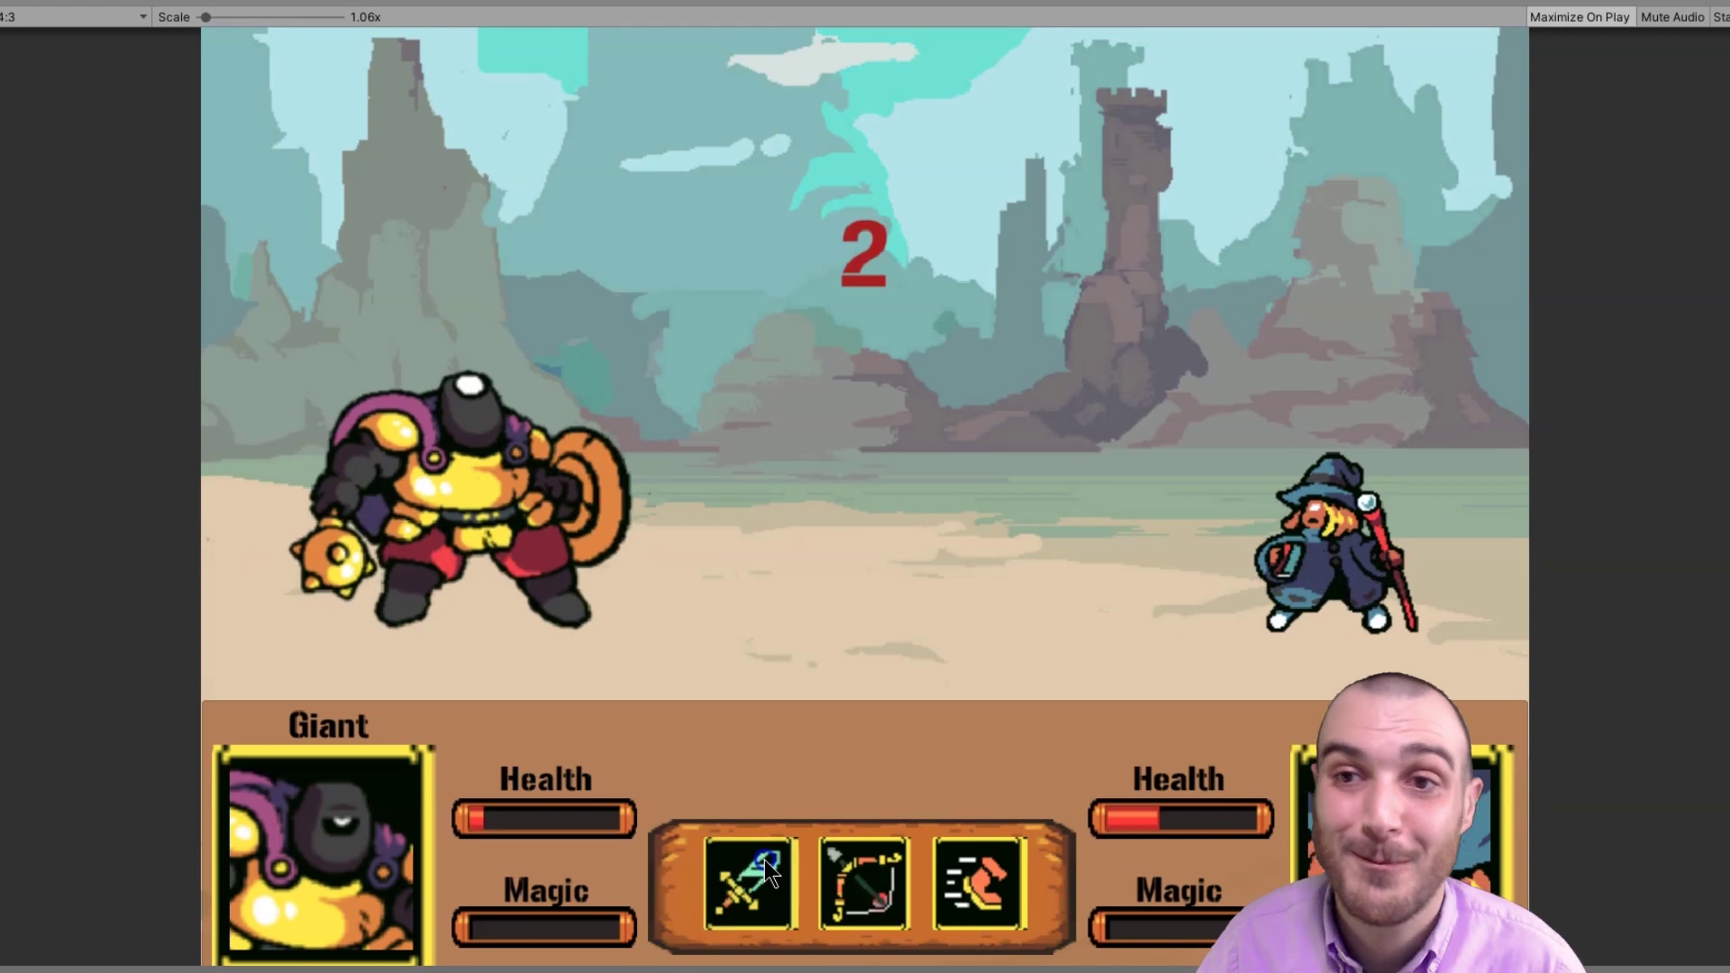
{"action": "left_click", "coordinate": [764, 860]}
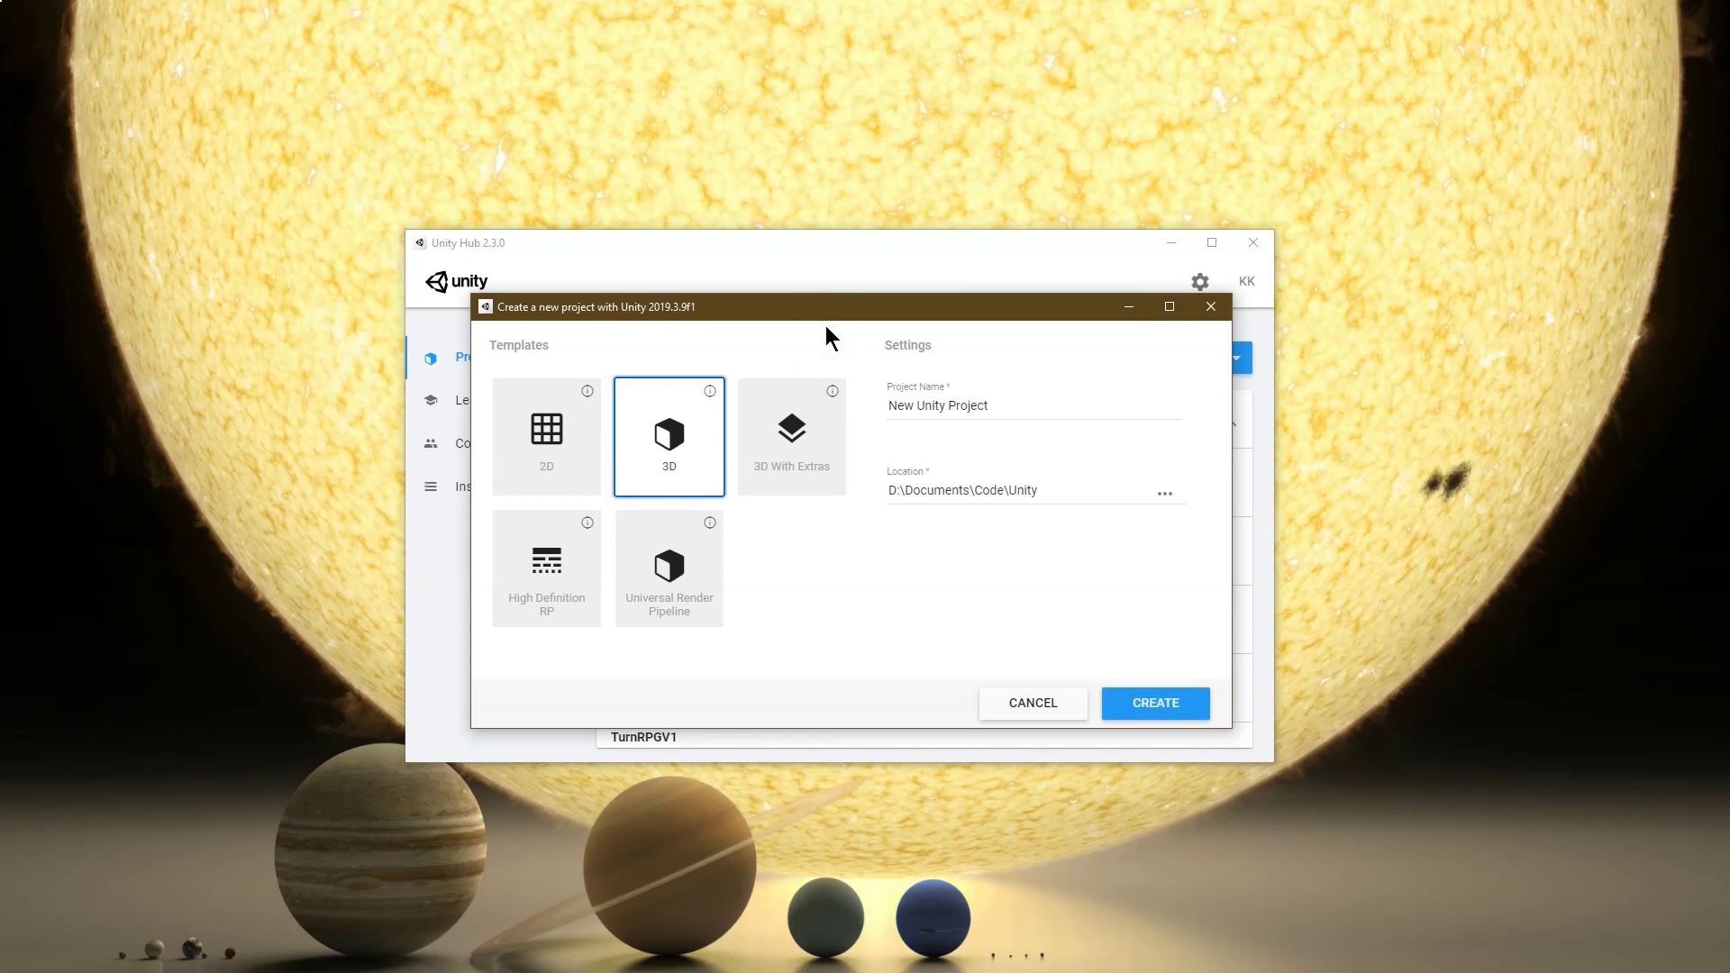
Step: Create a 2D-template project named 'Fight Fight Game Video'
{"action": "left_click", "coordinate": [581, 396]}
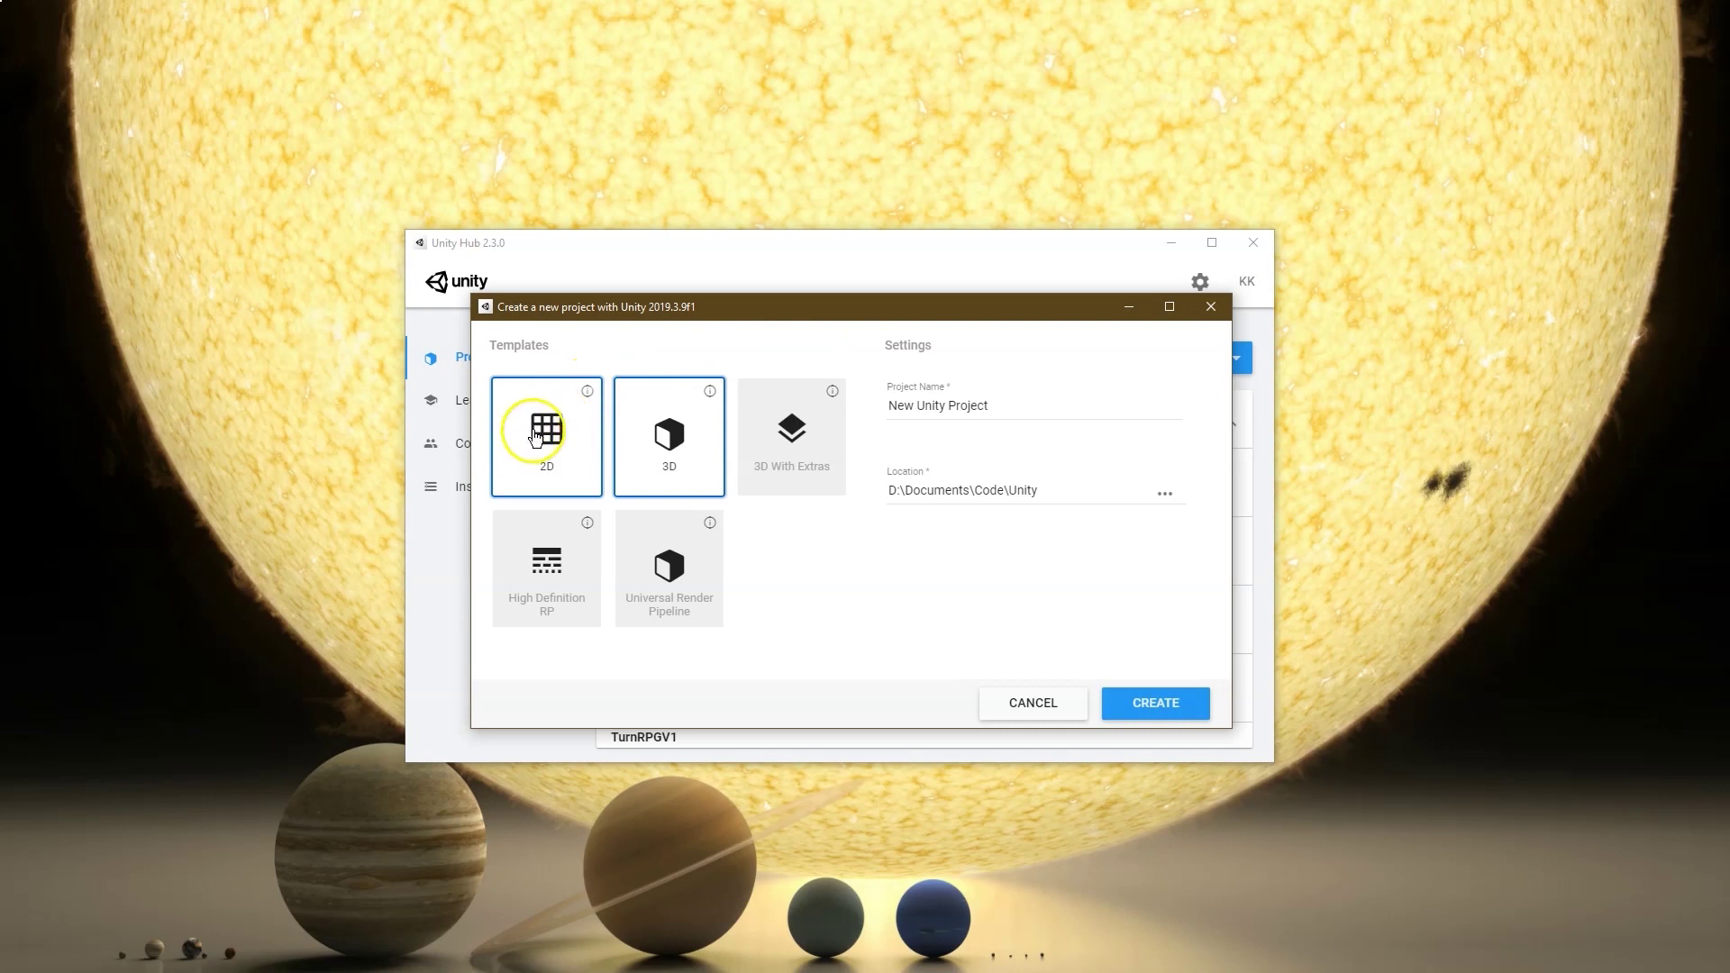
{"action": "left_click", "coordinate": [1081, 418]}
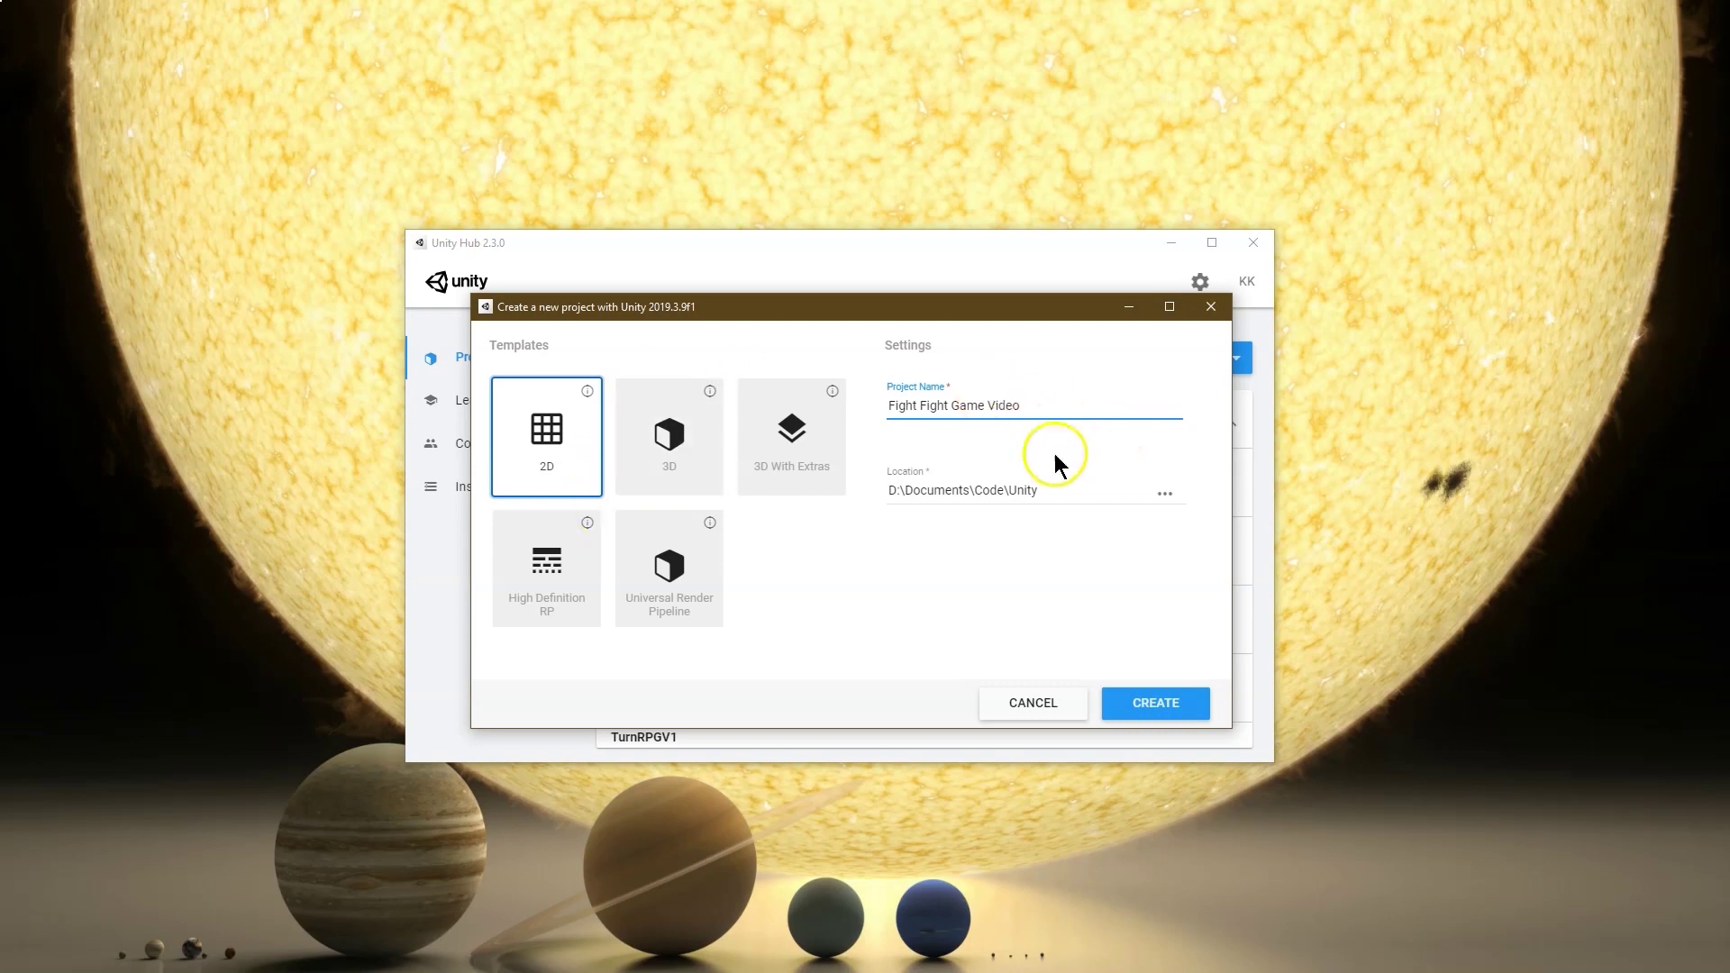
{"action": "left_click", "coordinate": [1128, 706]}
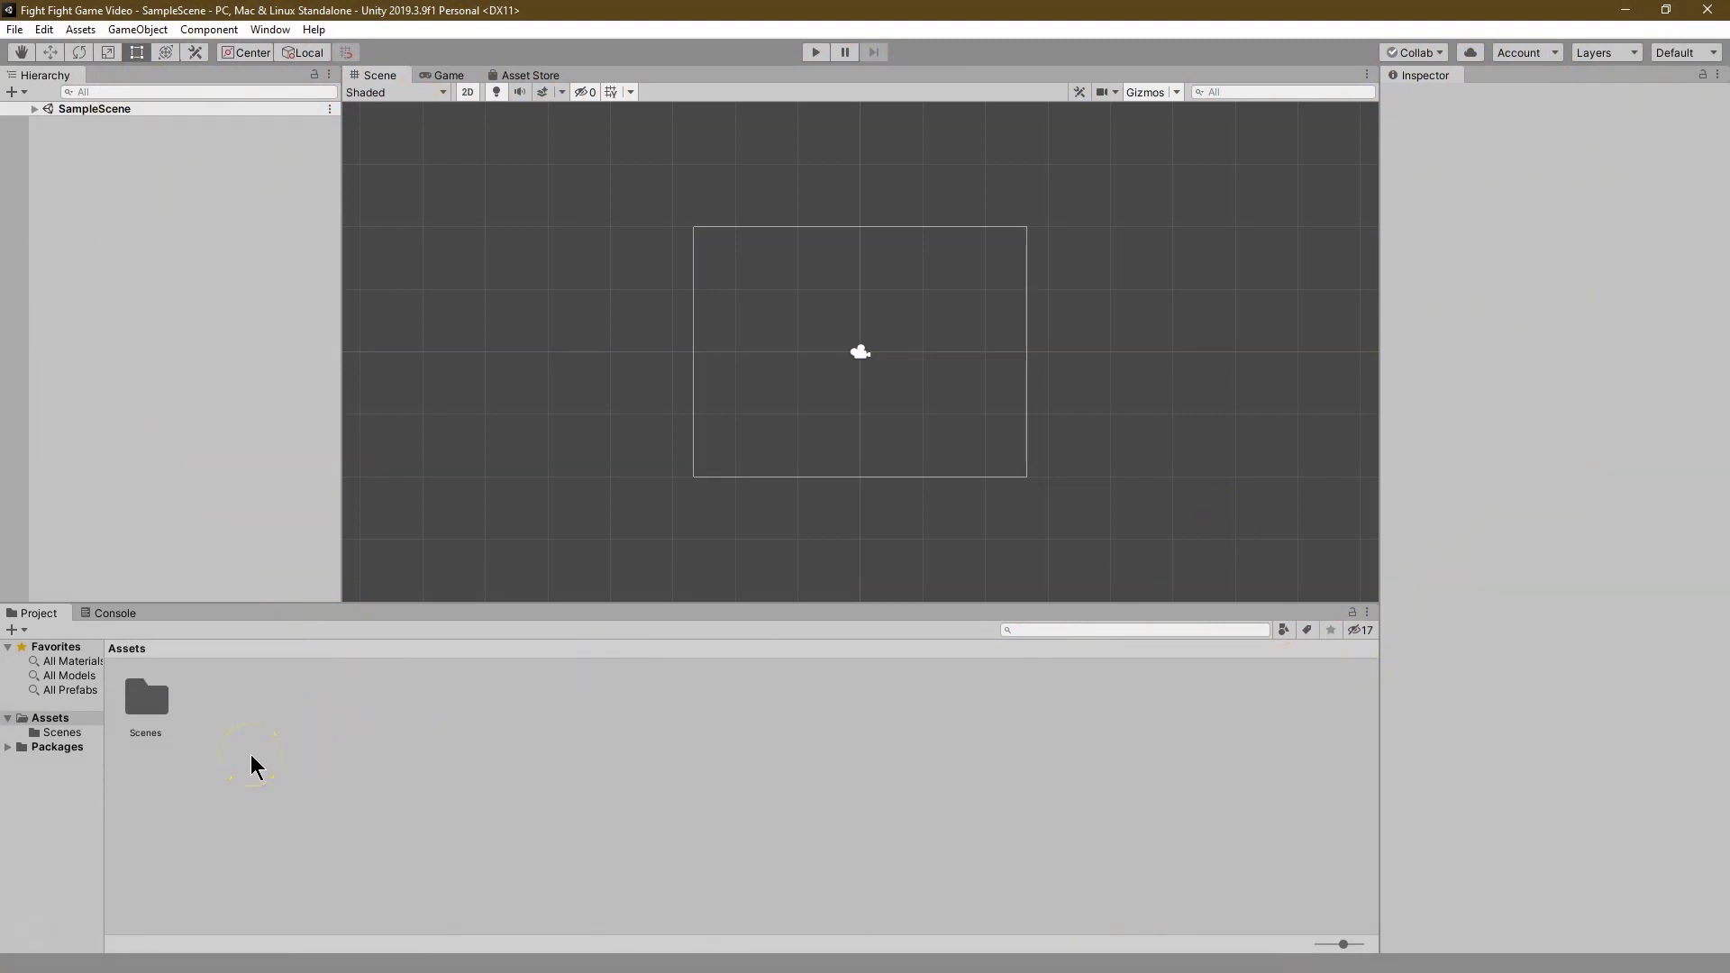
Step: Create a folder named 'Sprites' in the Assets panel
{"action": "right_click", "coordinate": [187, 695]}
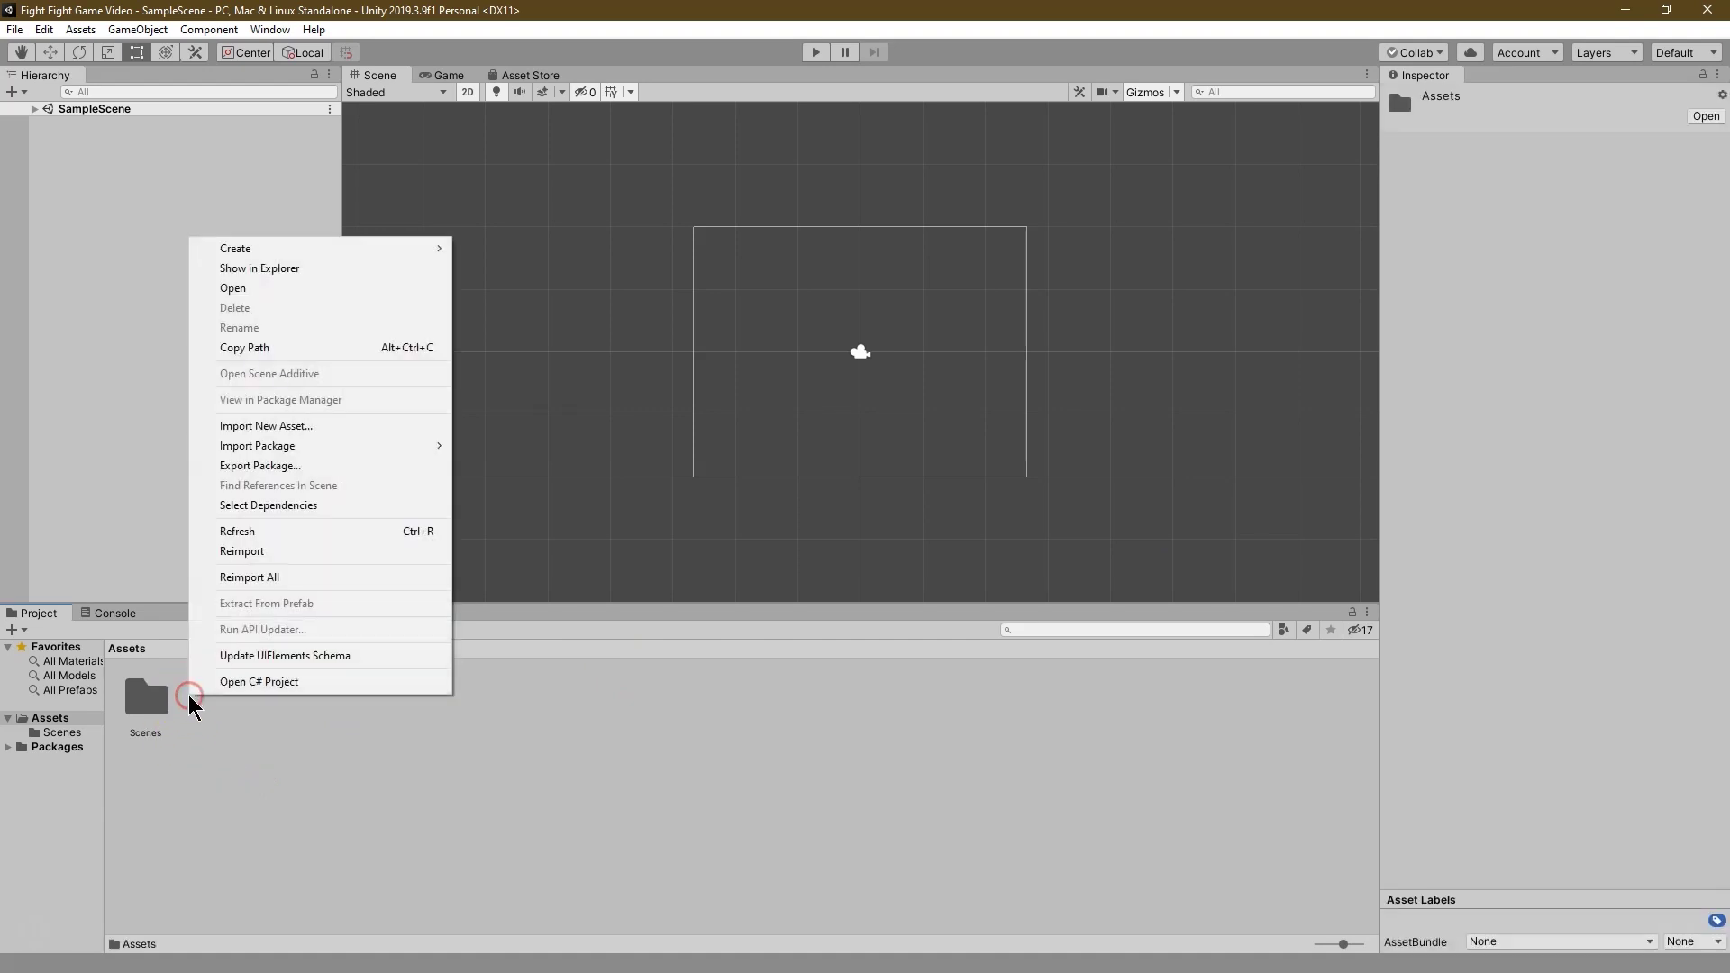
{"action": "mouse_move", "coordinate": [382, 251]}
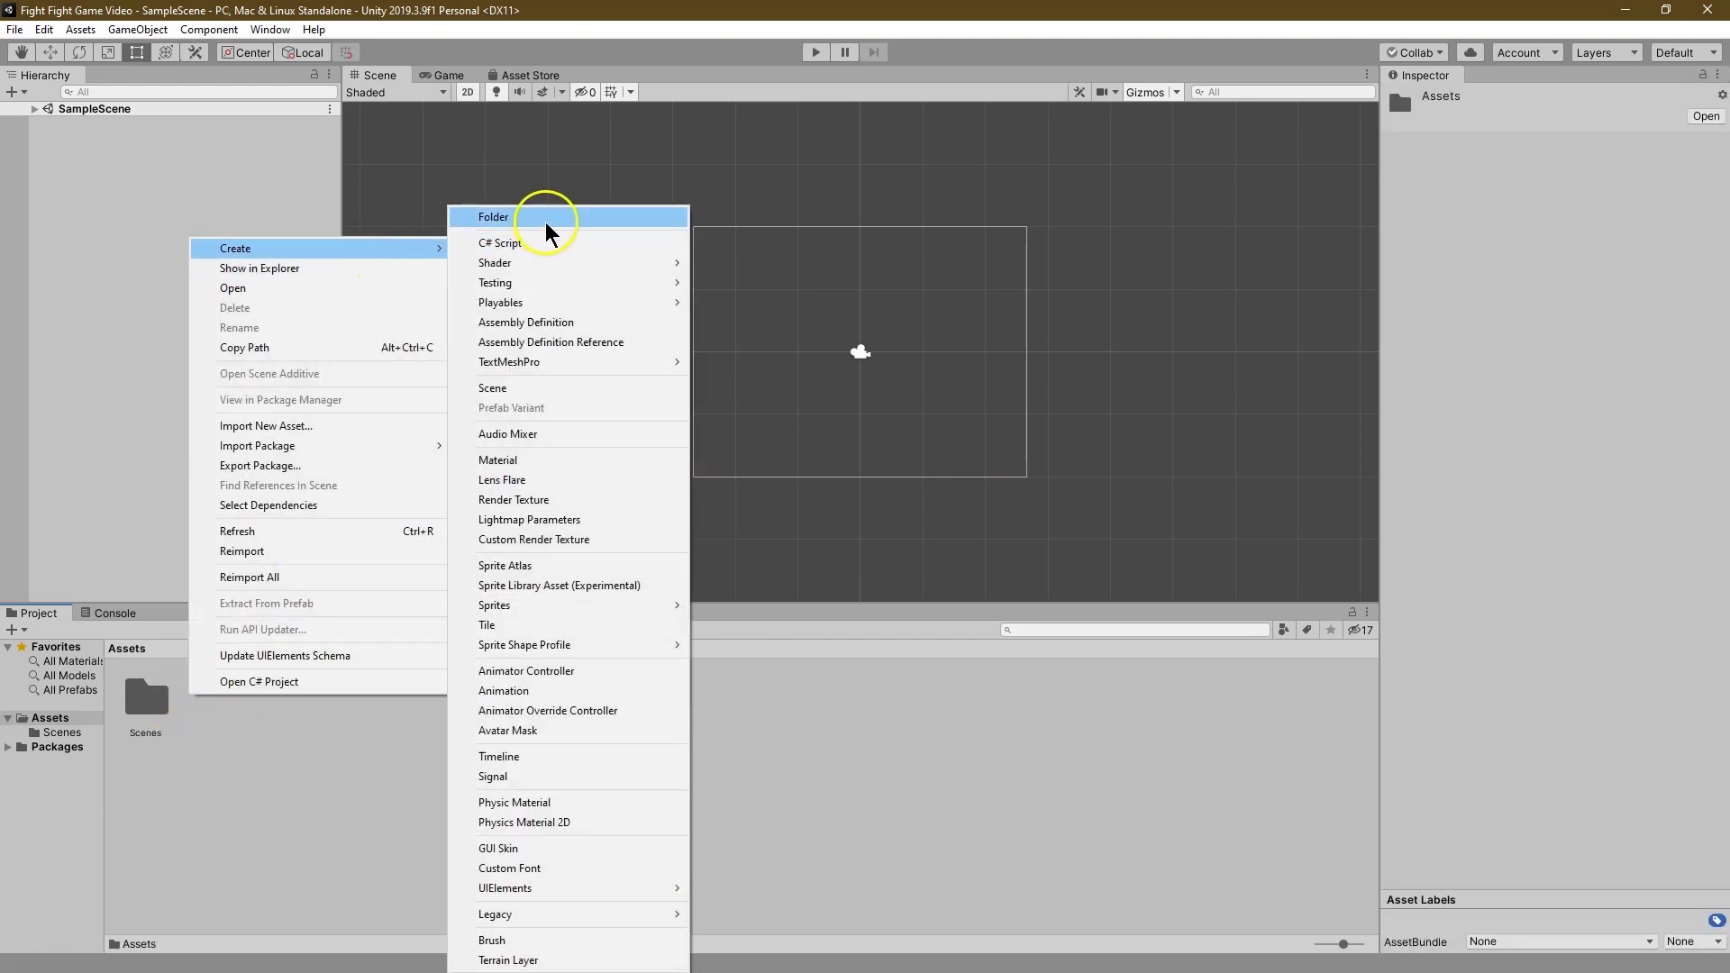
{"action": "left_click", "coordinate": [544, 222]}
{"action": "type", "text": "Sprites"}
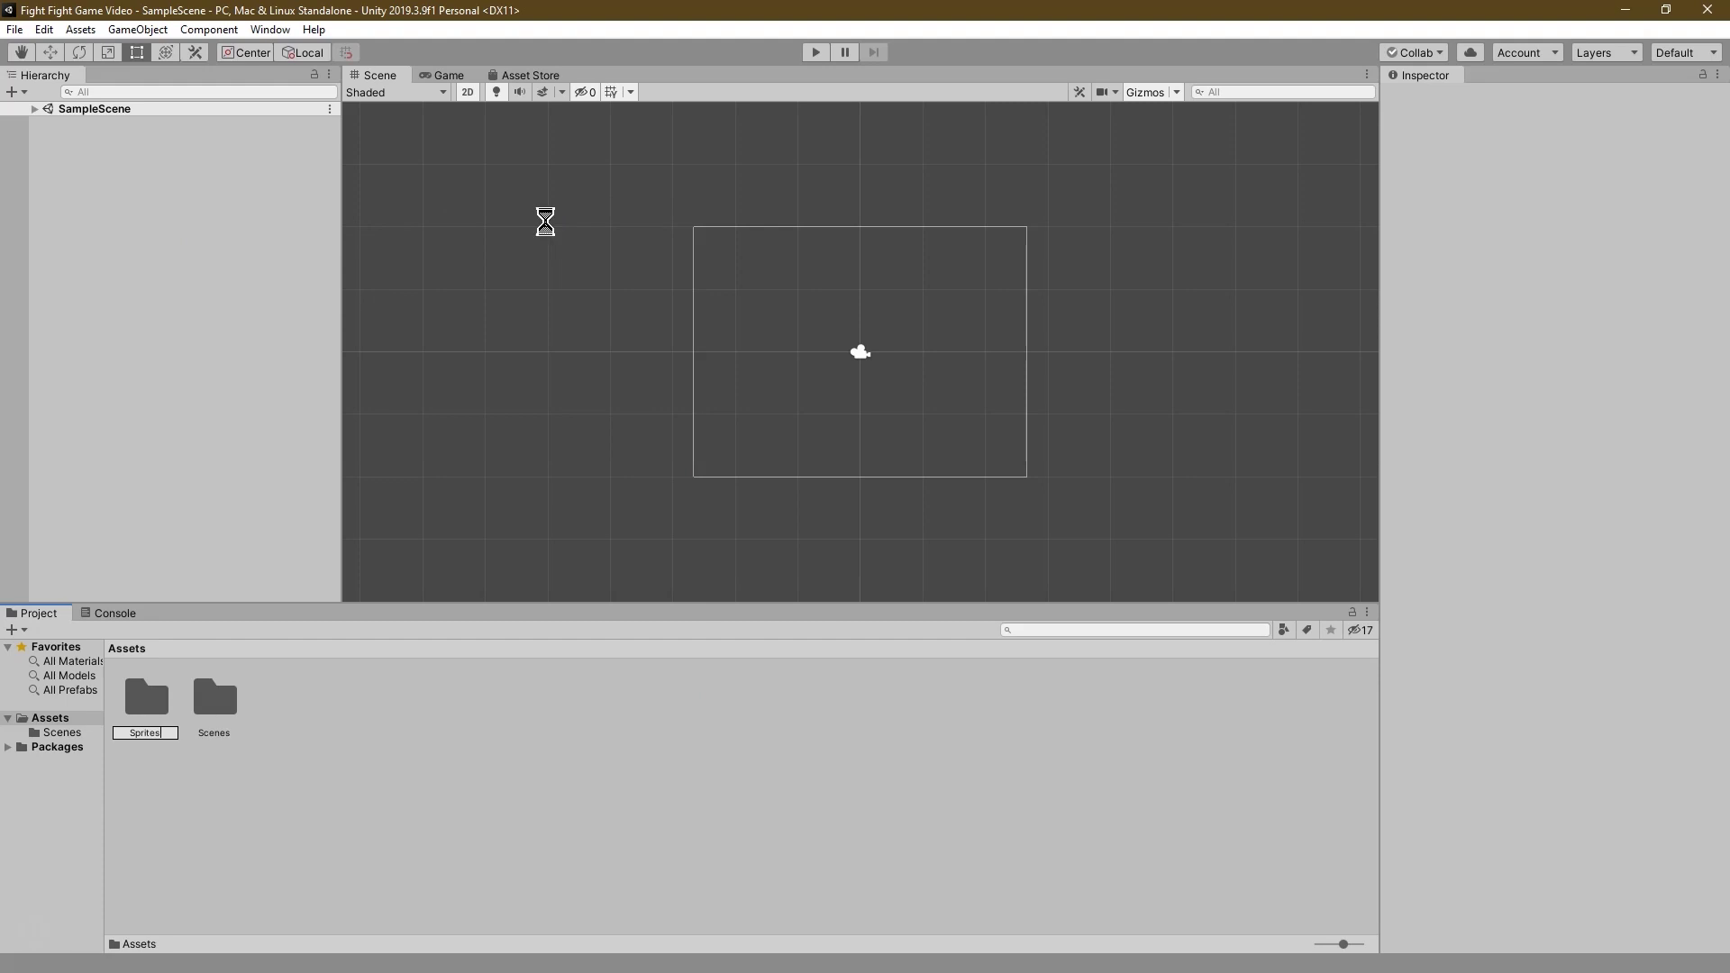
{"action": "key", "text": "Return"}
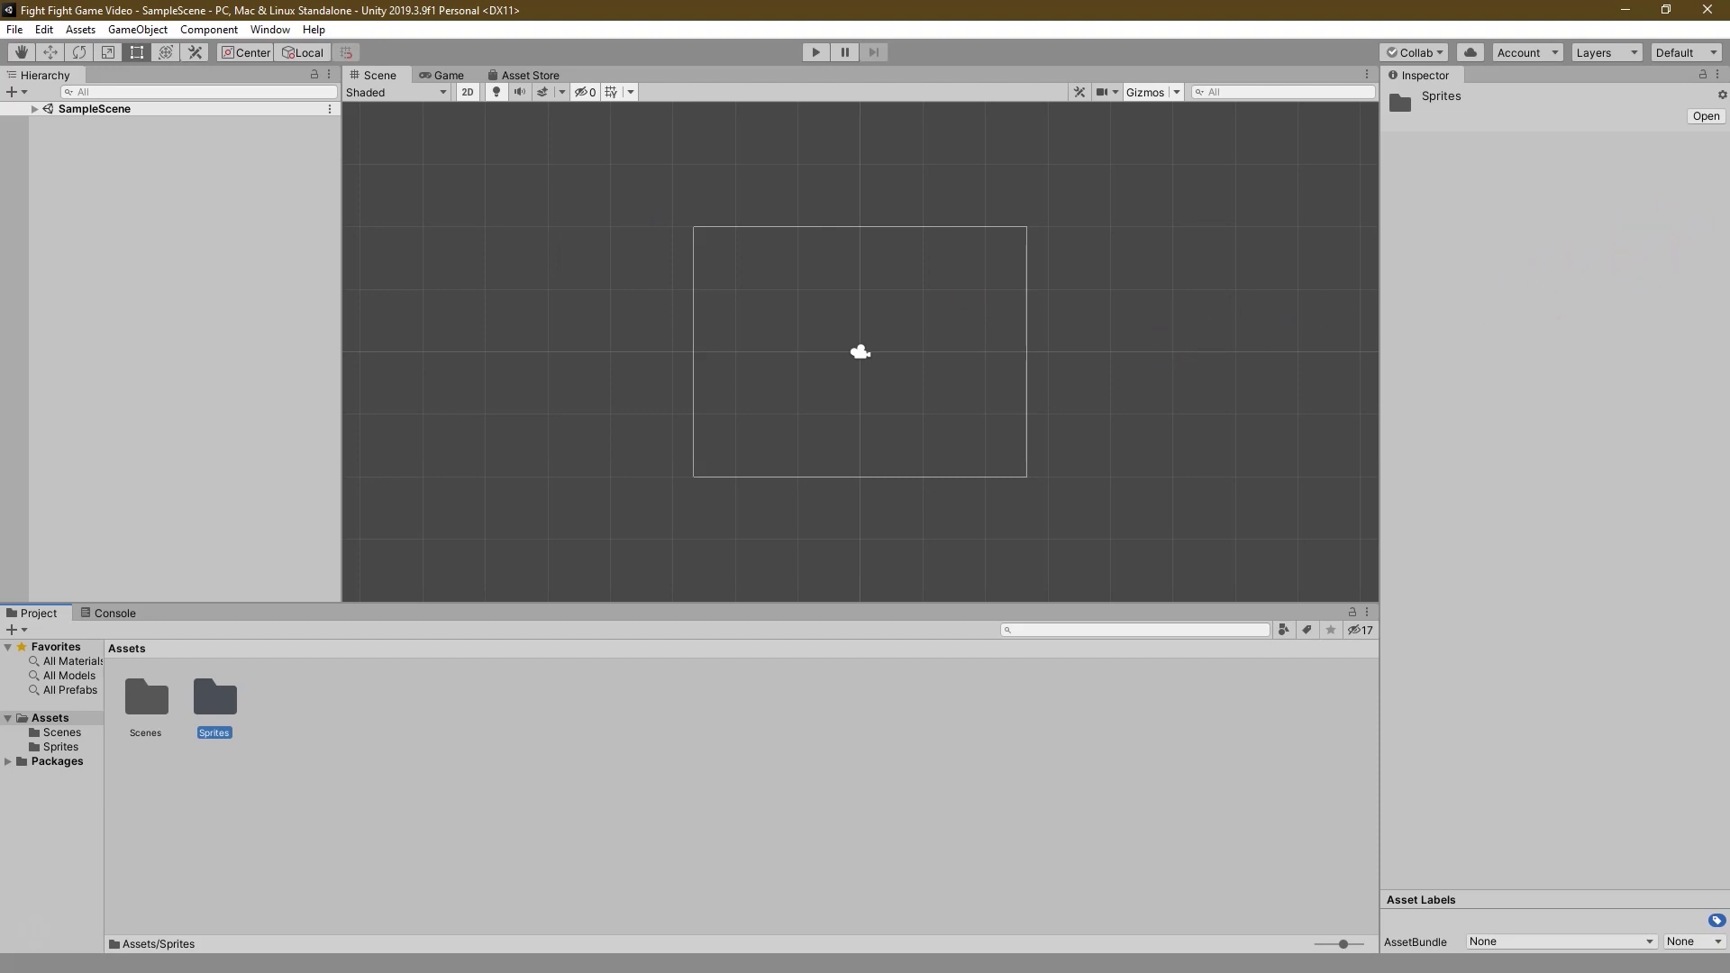
Step: Drag superpowers-asset-packs-master from File Explorer onto Unity's Sprites folder to import it
{"action": "left_click_drag", "start_coordinate": [1729, 270], "coordinate": [747, 207]}
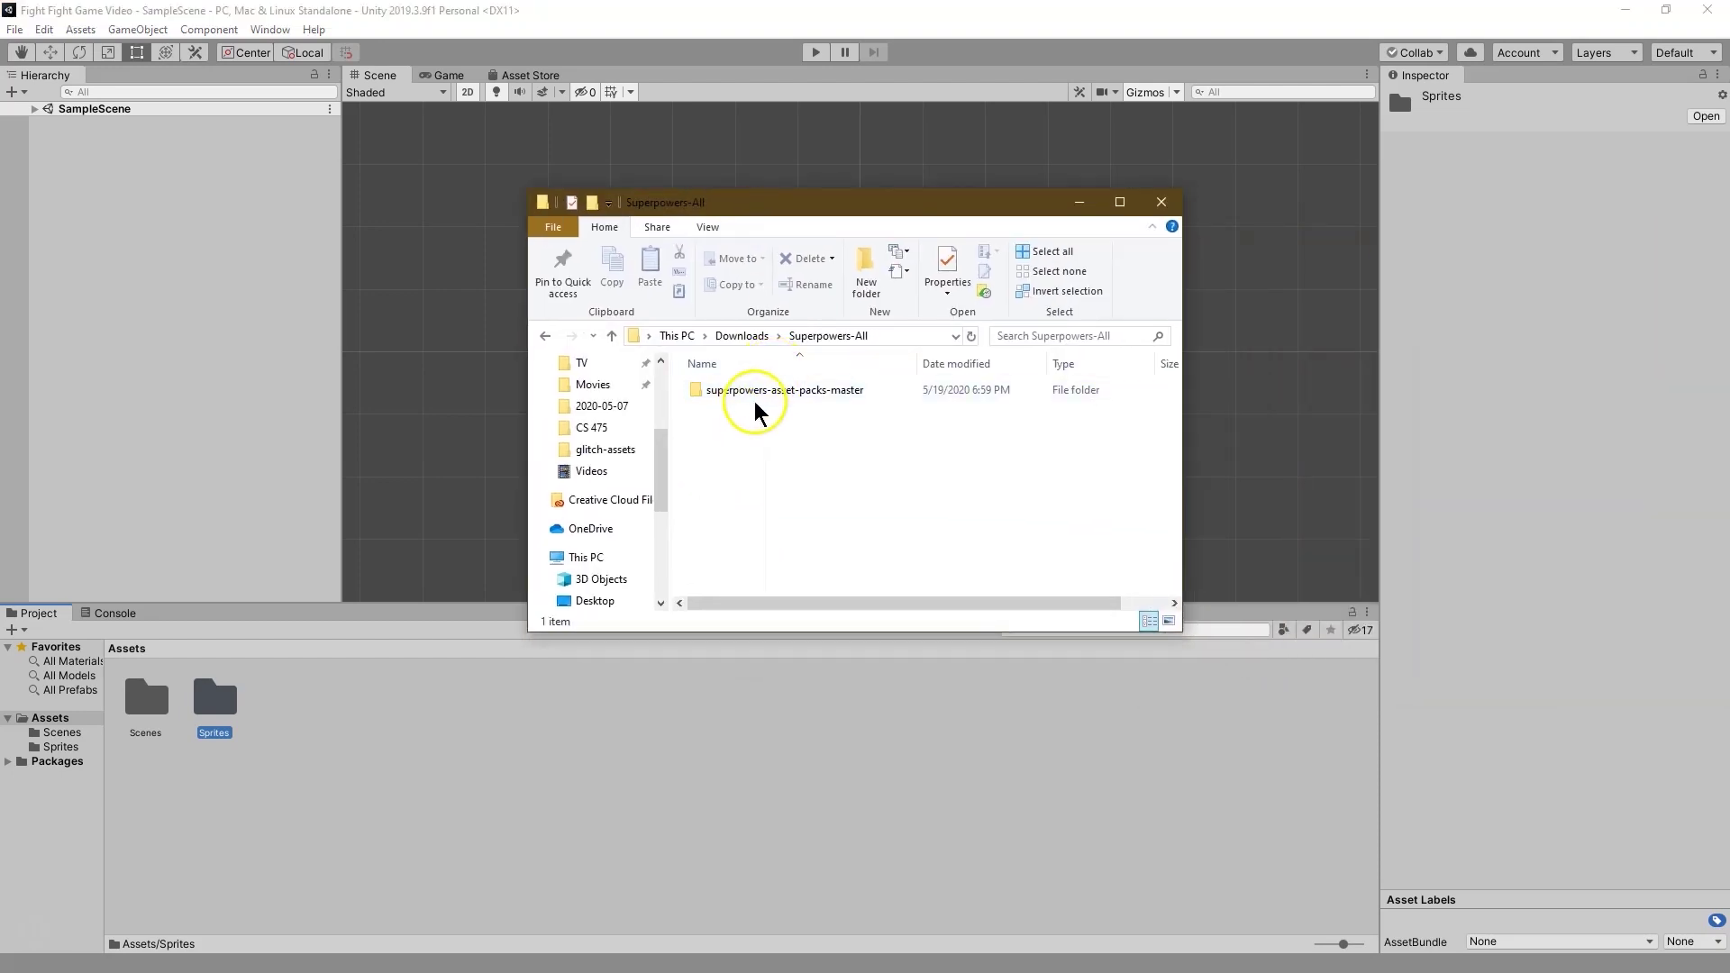
{"action": "left_click", "coordinate": [846, 401]}
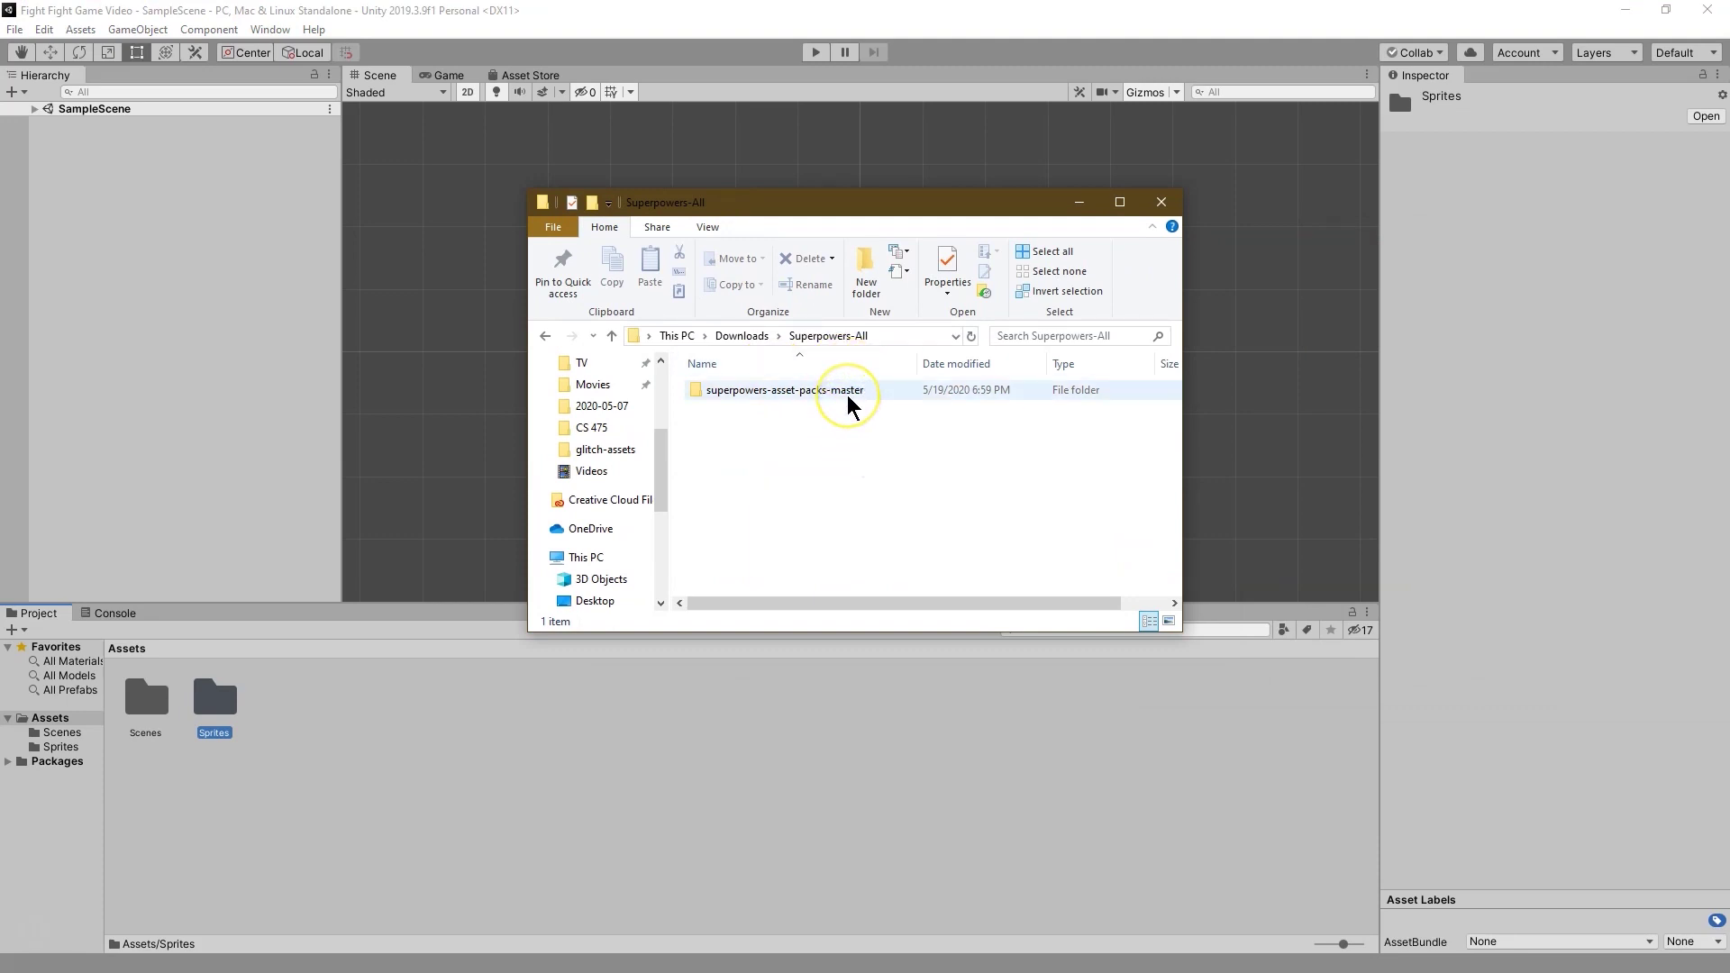
{"action": "left_click", "coordinate": [852, 401]}
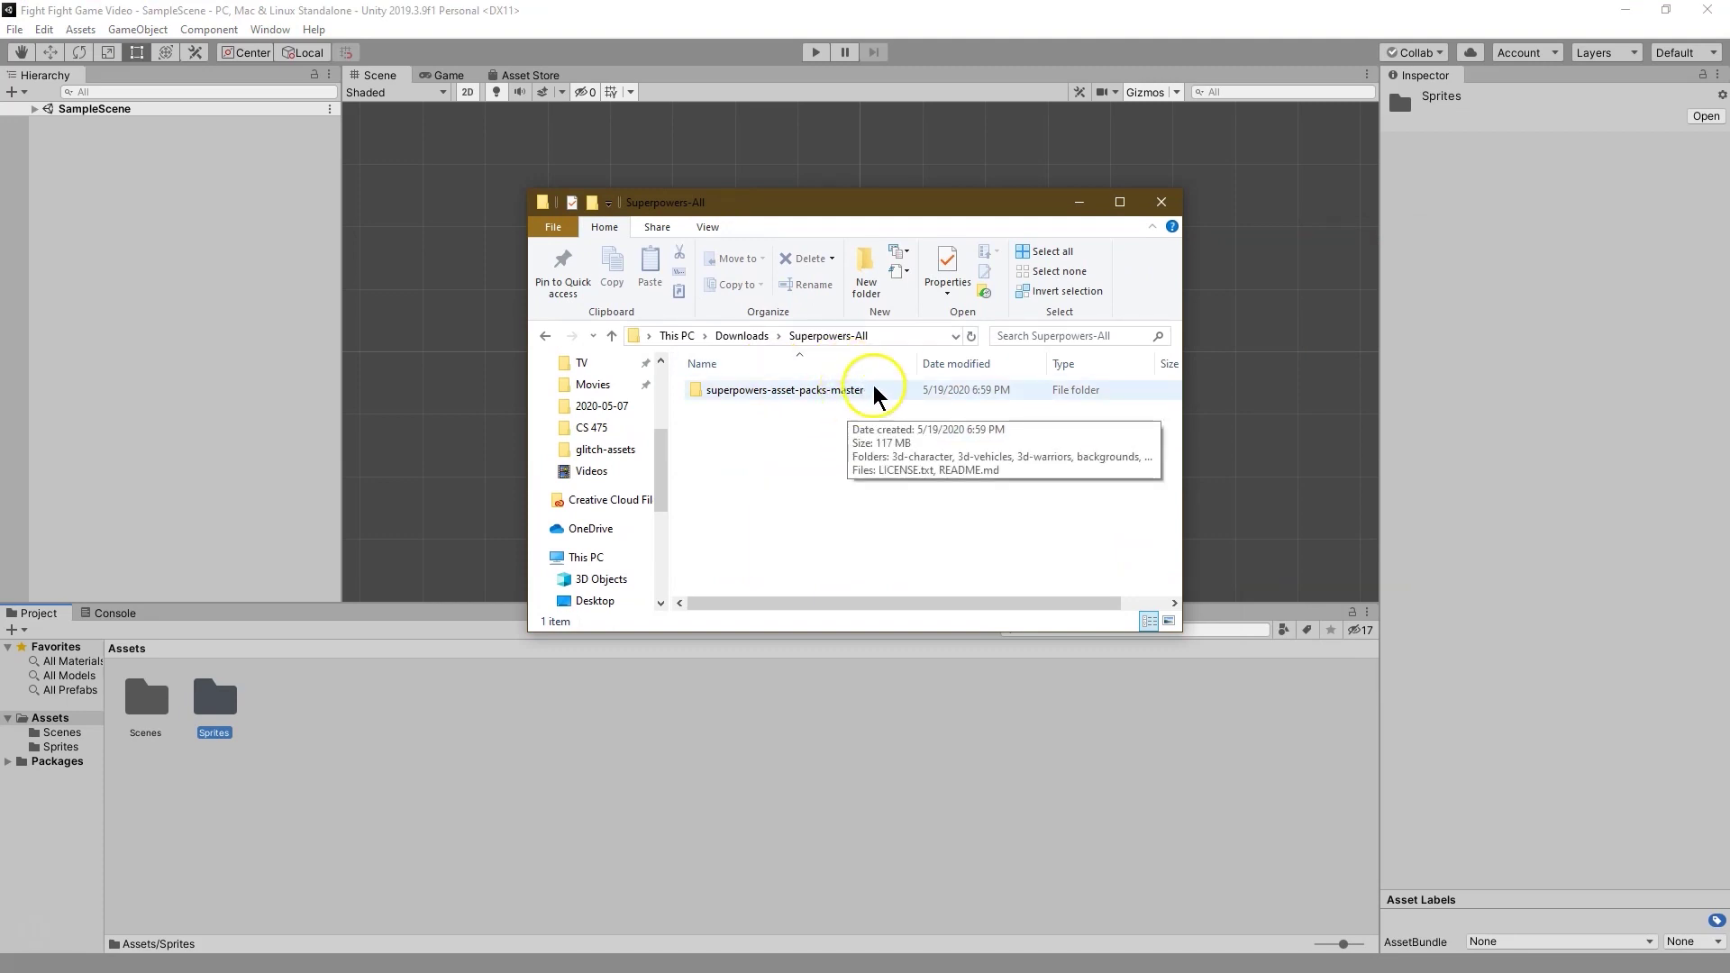
{"action": "left_click_drag", "start_coordinate": [813, 396], "coordinate": [239, 689]}
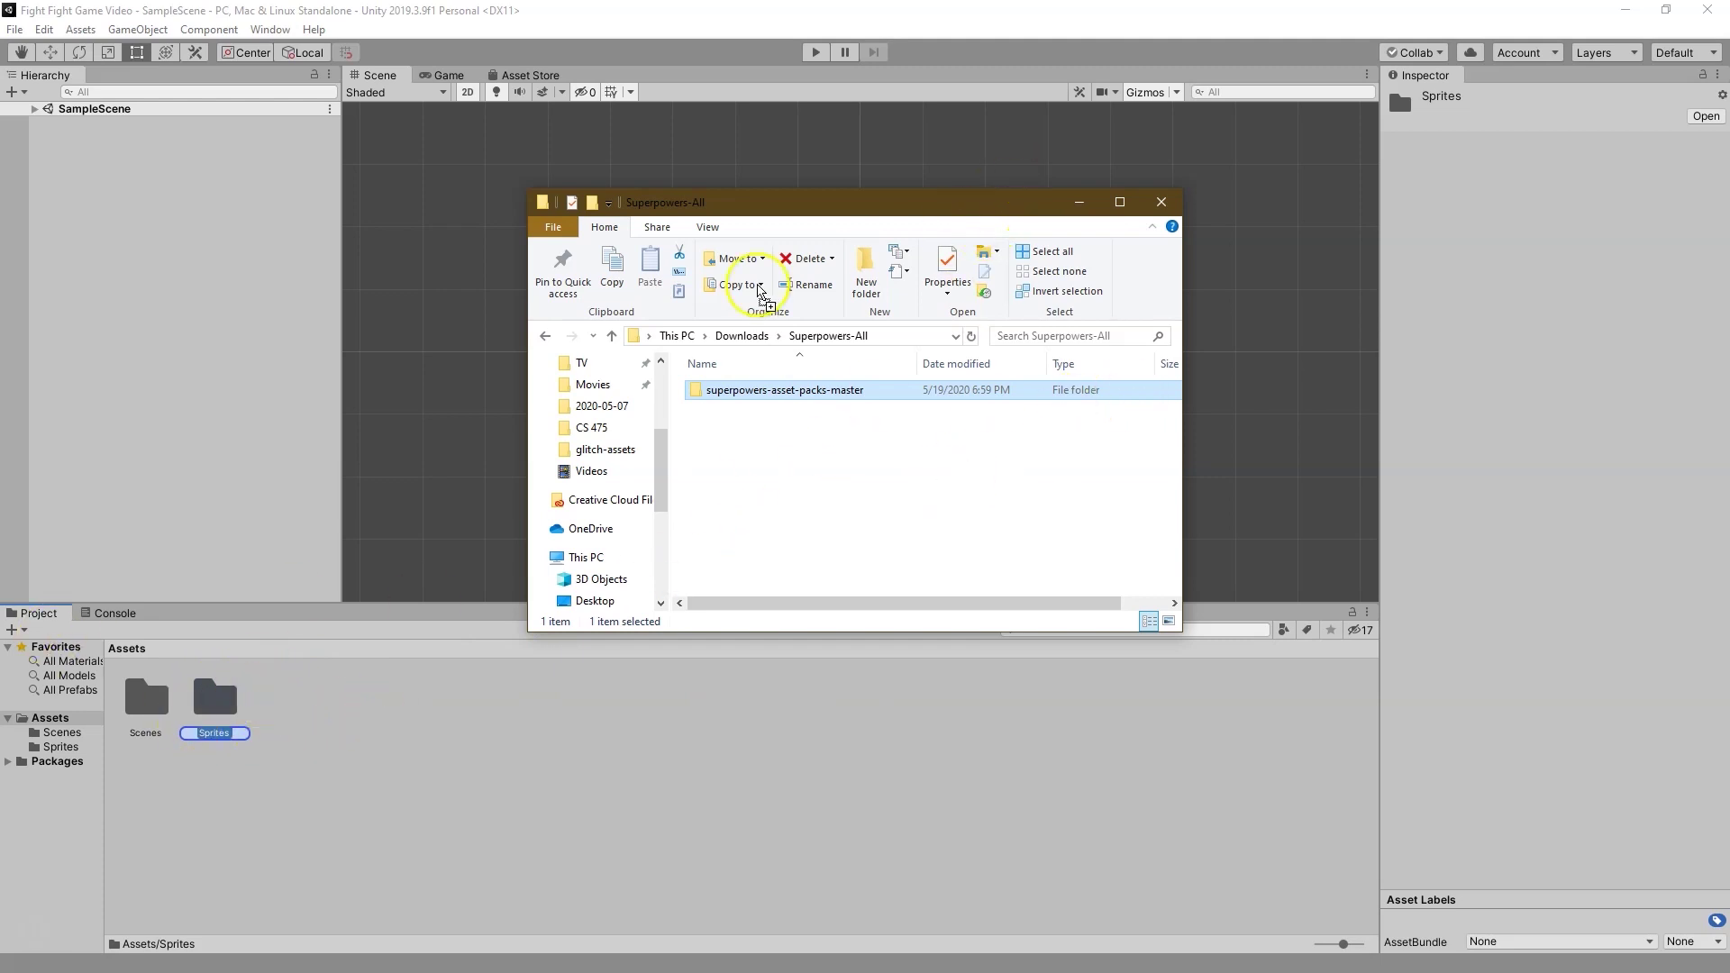
{"action": "left_click_drag", "start_coordinate": [628, 365], "coordinate": [220, 702]}
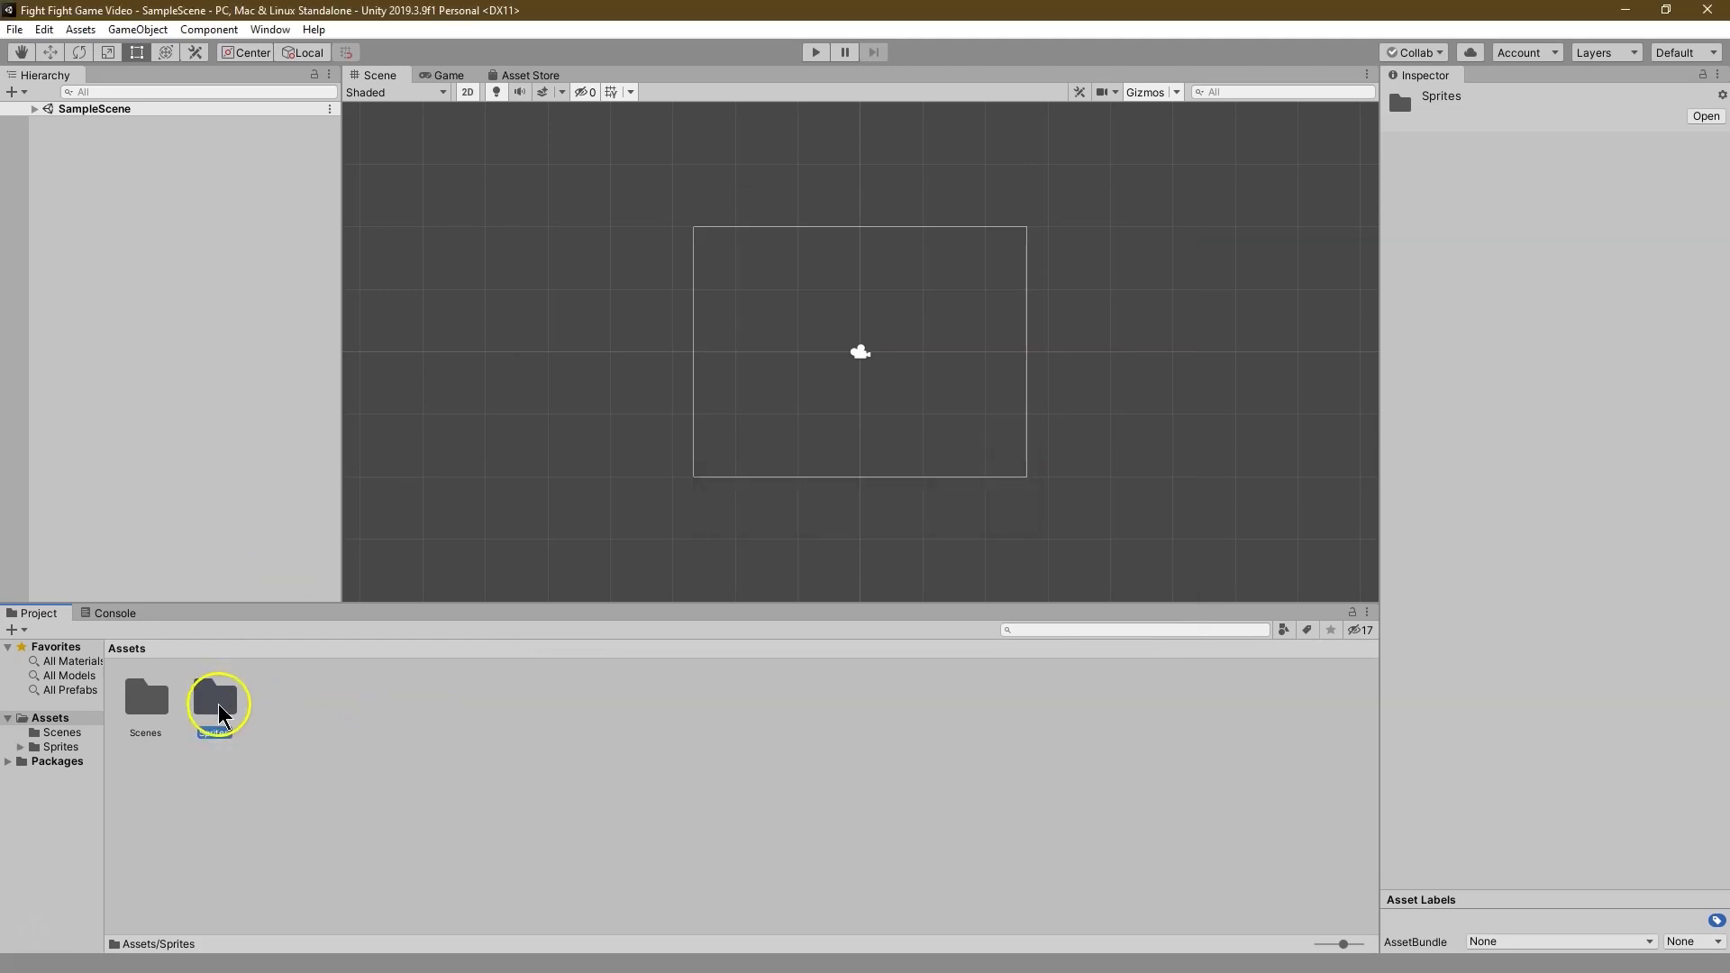
Step: Drag rpg-battle-system out of superpowers-asset-packs-master into the Sprites folder
{"action": "double_click", "coordinate": [216, 716]}
{"action": "double_click", "coordinate": [149, 703]}
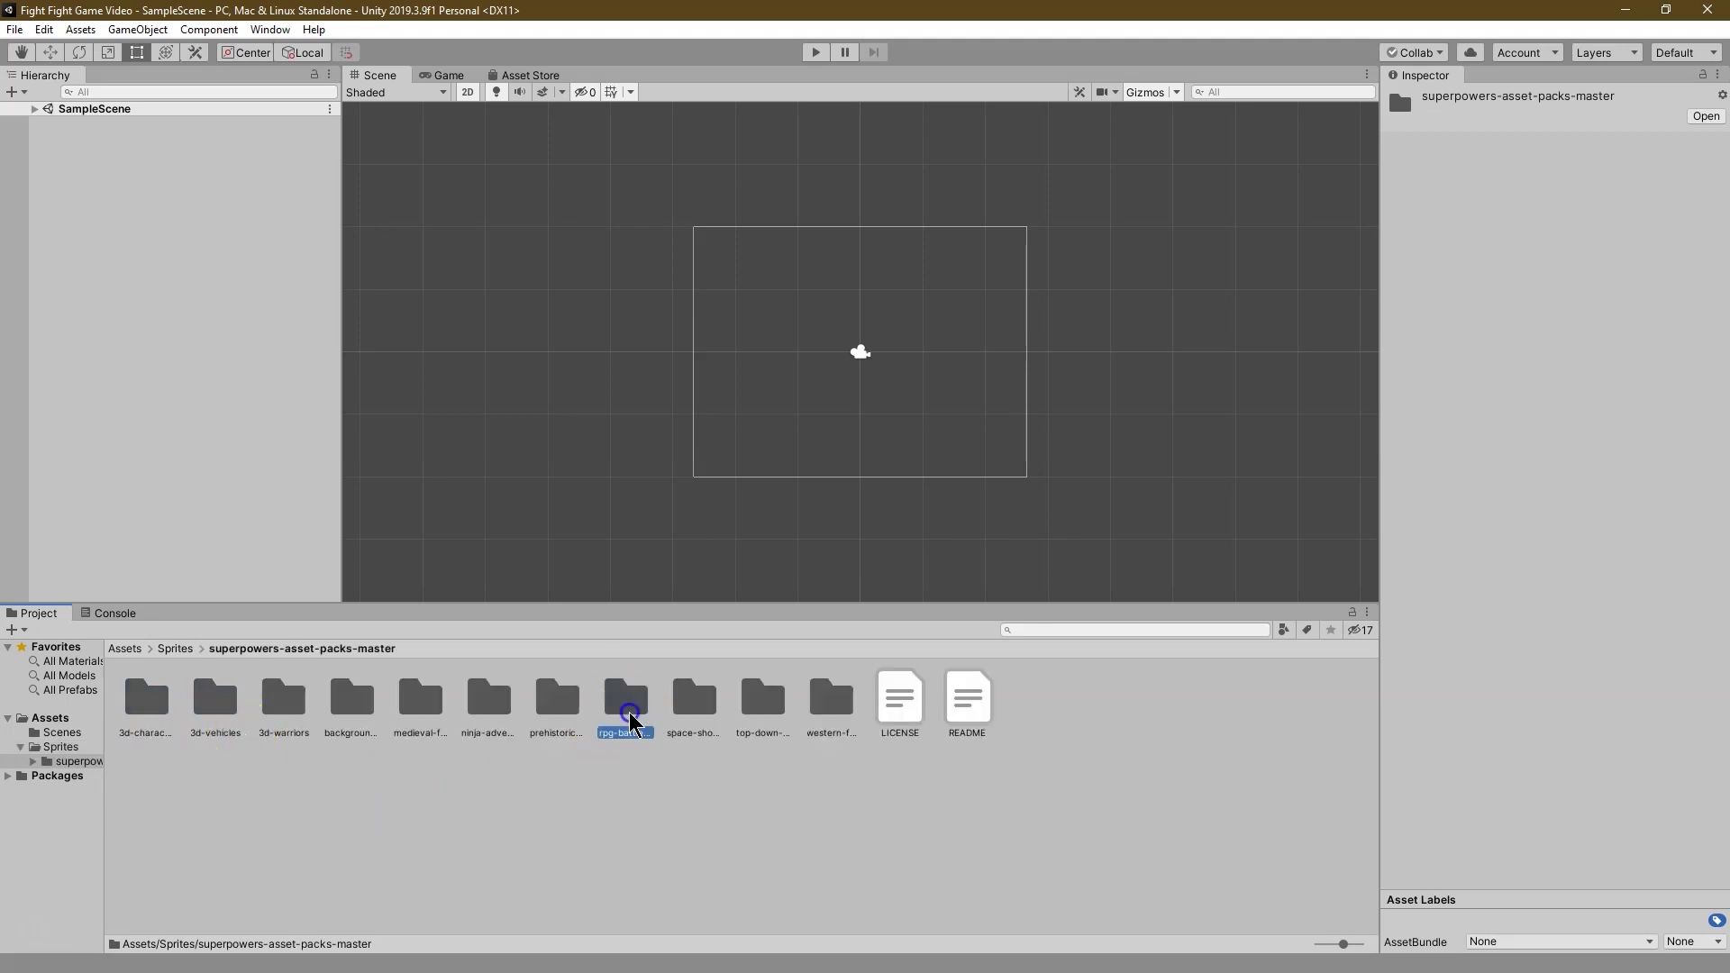
{"action": "left_click", "coordinate": [608, 737]}
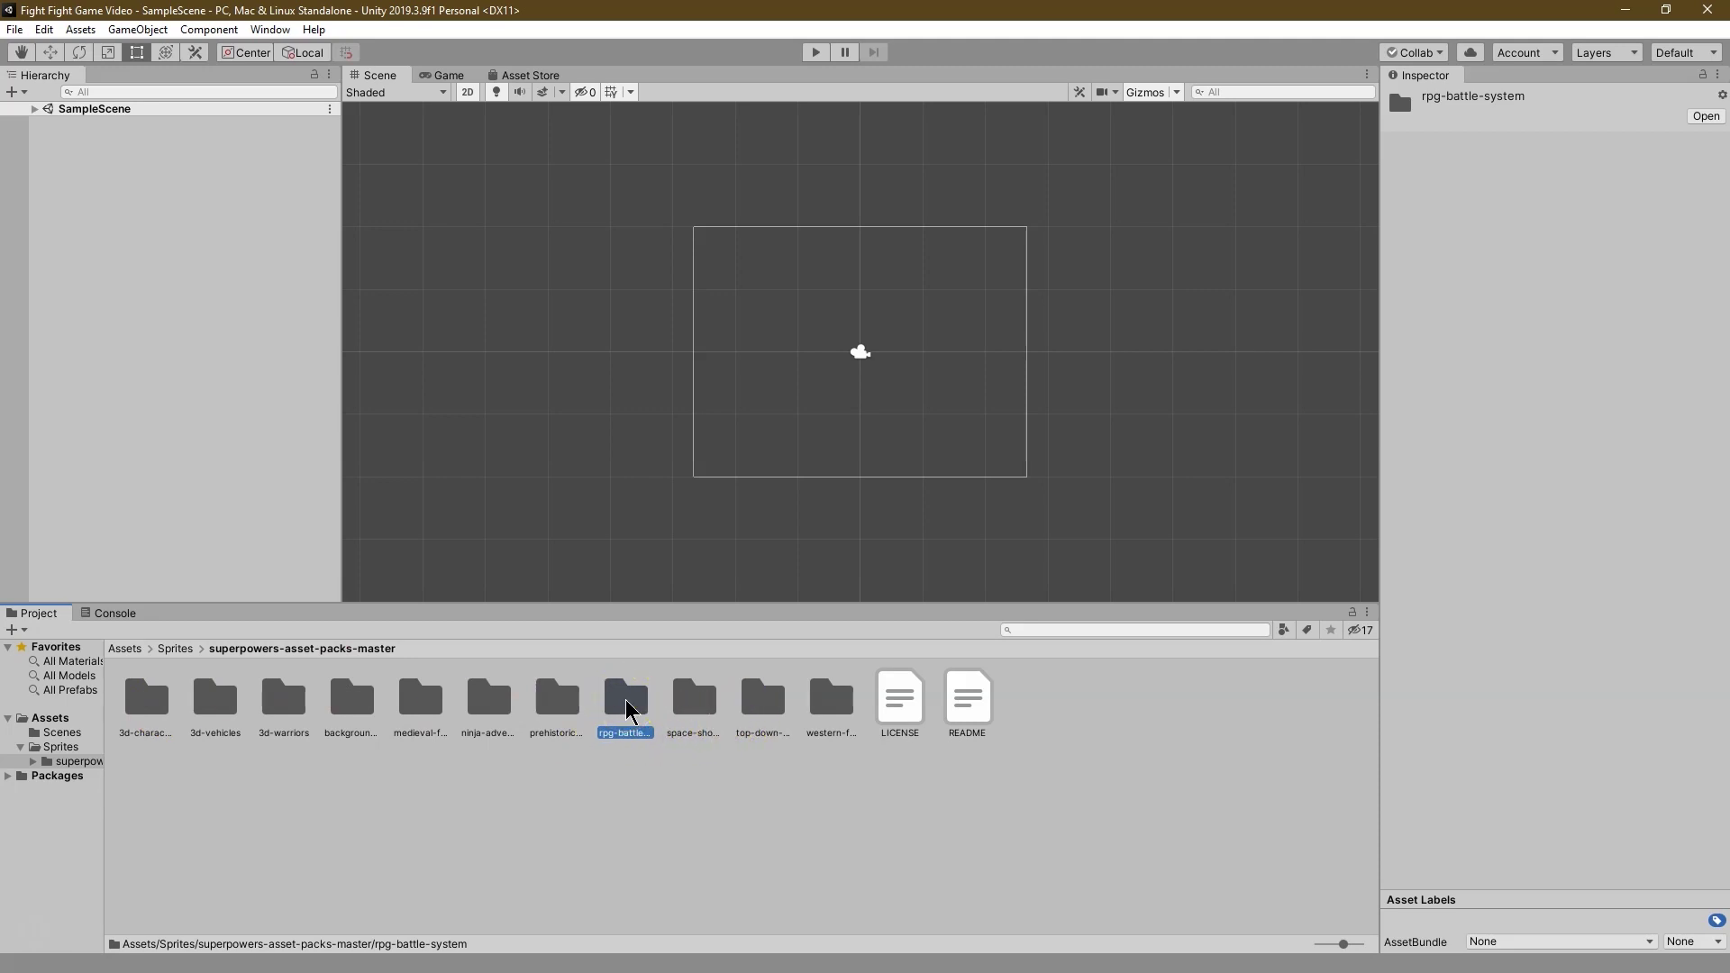
{"action": "left_click", "coordinate": [628, 708]}
{"action": "left_click", "coordinate": [626, 723]}
{"action": "left_click_drag", "start_coordinate": [633, 718], "coordinate": [60, 754]}
{"action": "left_click", "coordinate": [59, 754]}
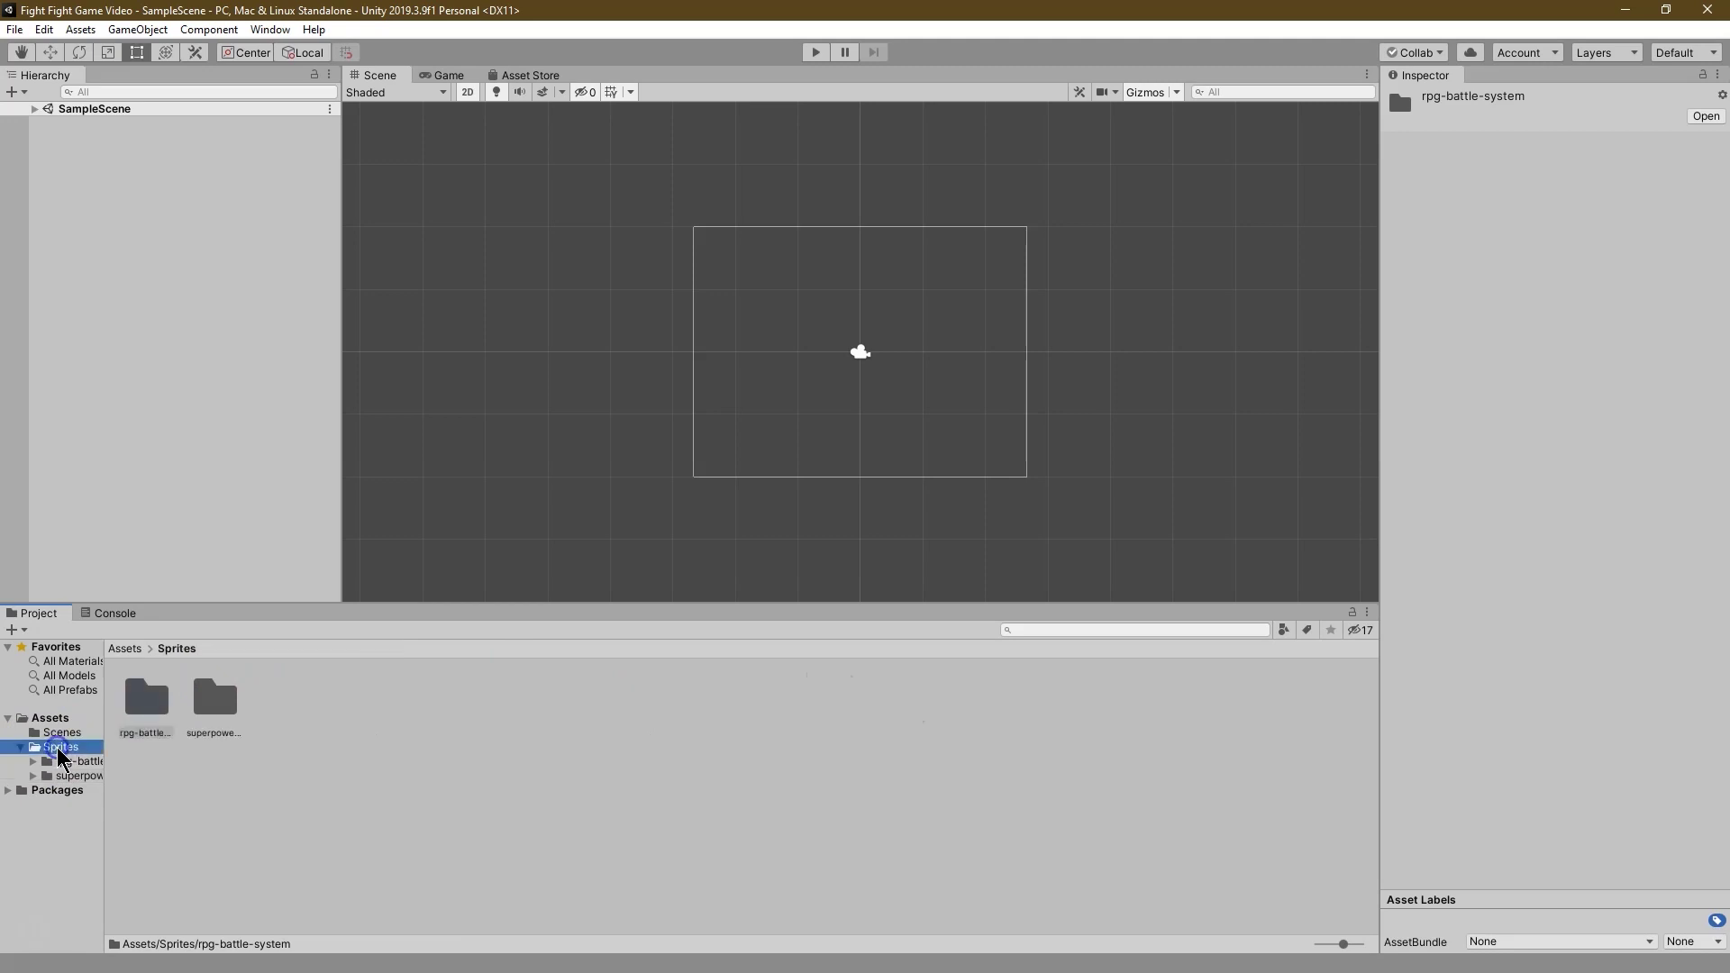
{"action": "left_click", "coordinate": [332, 784]}
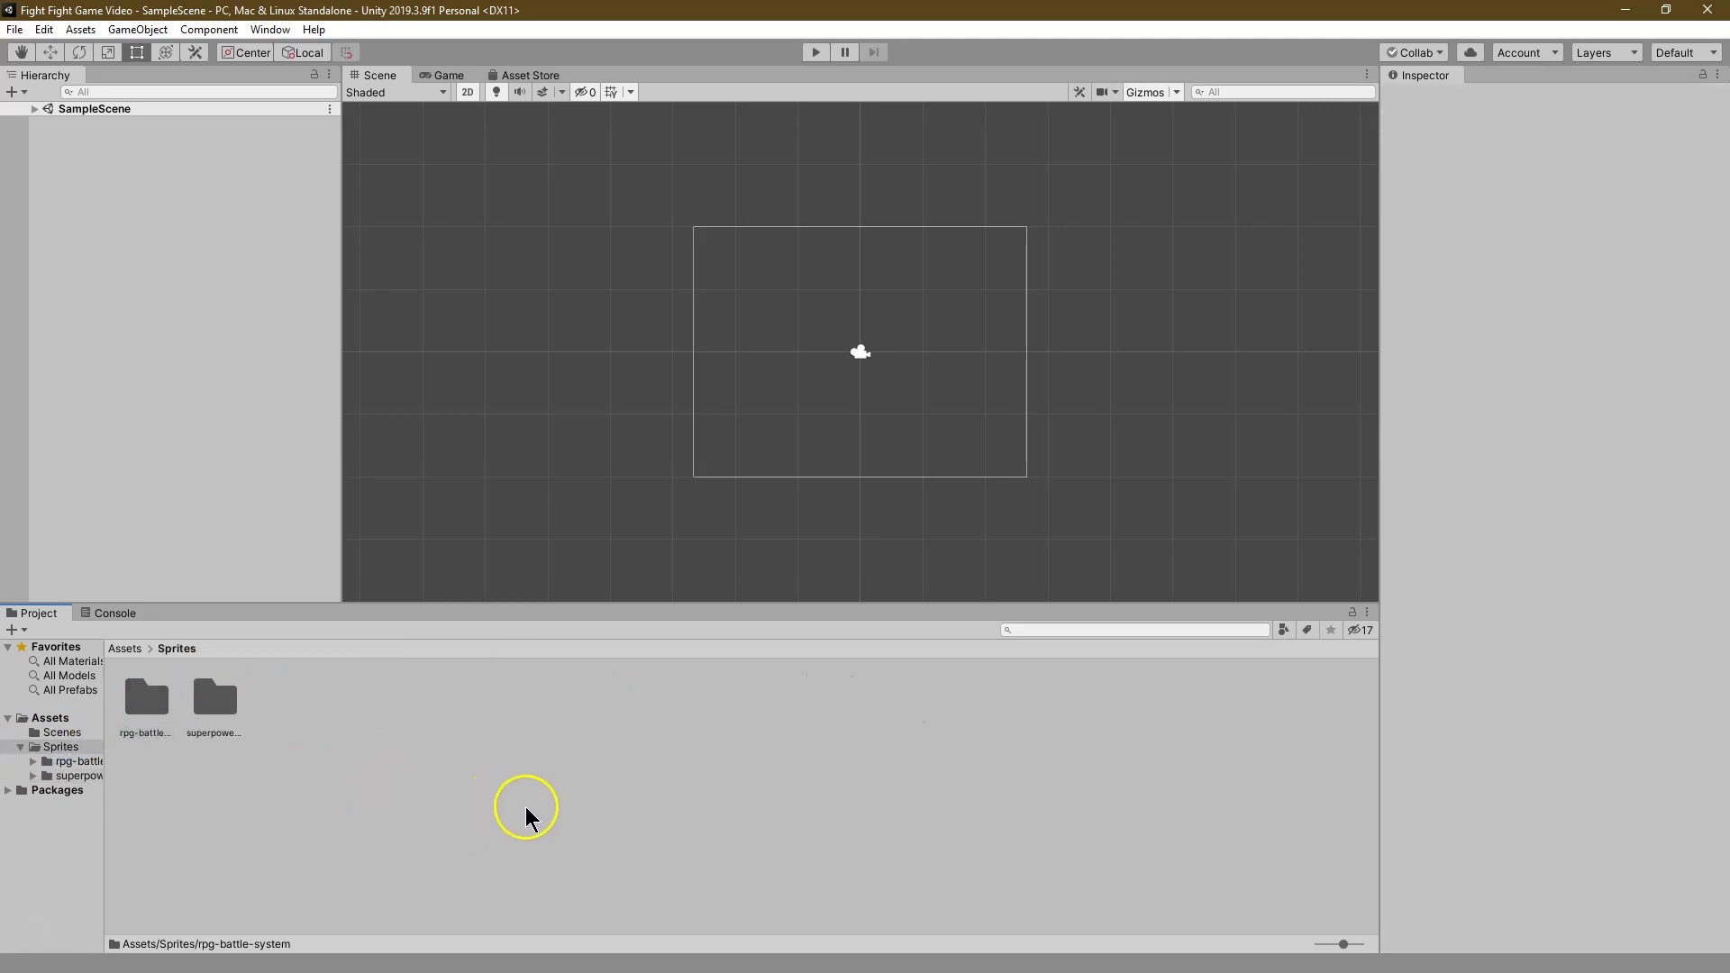
Step: Set the Game view aspect to 4:3, then return to the Scene view
{"action": "left_click", "coordinate": [103, 110]}
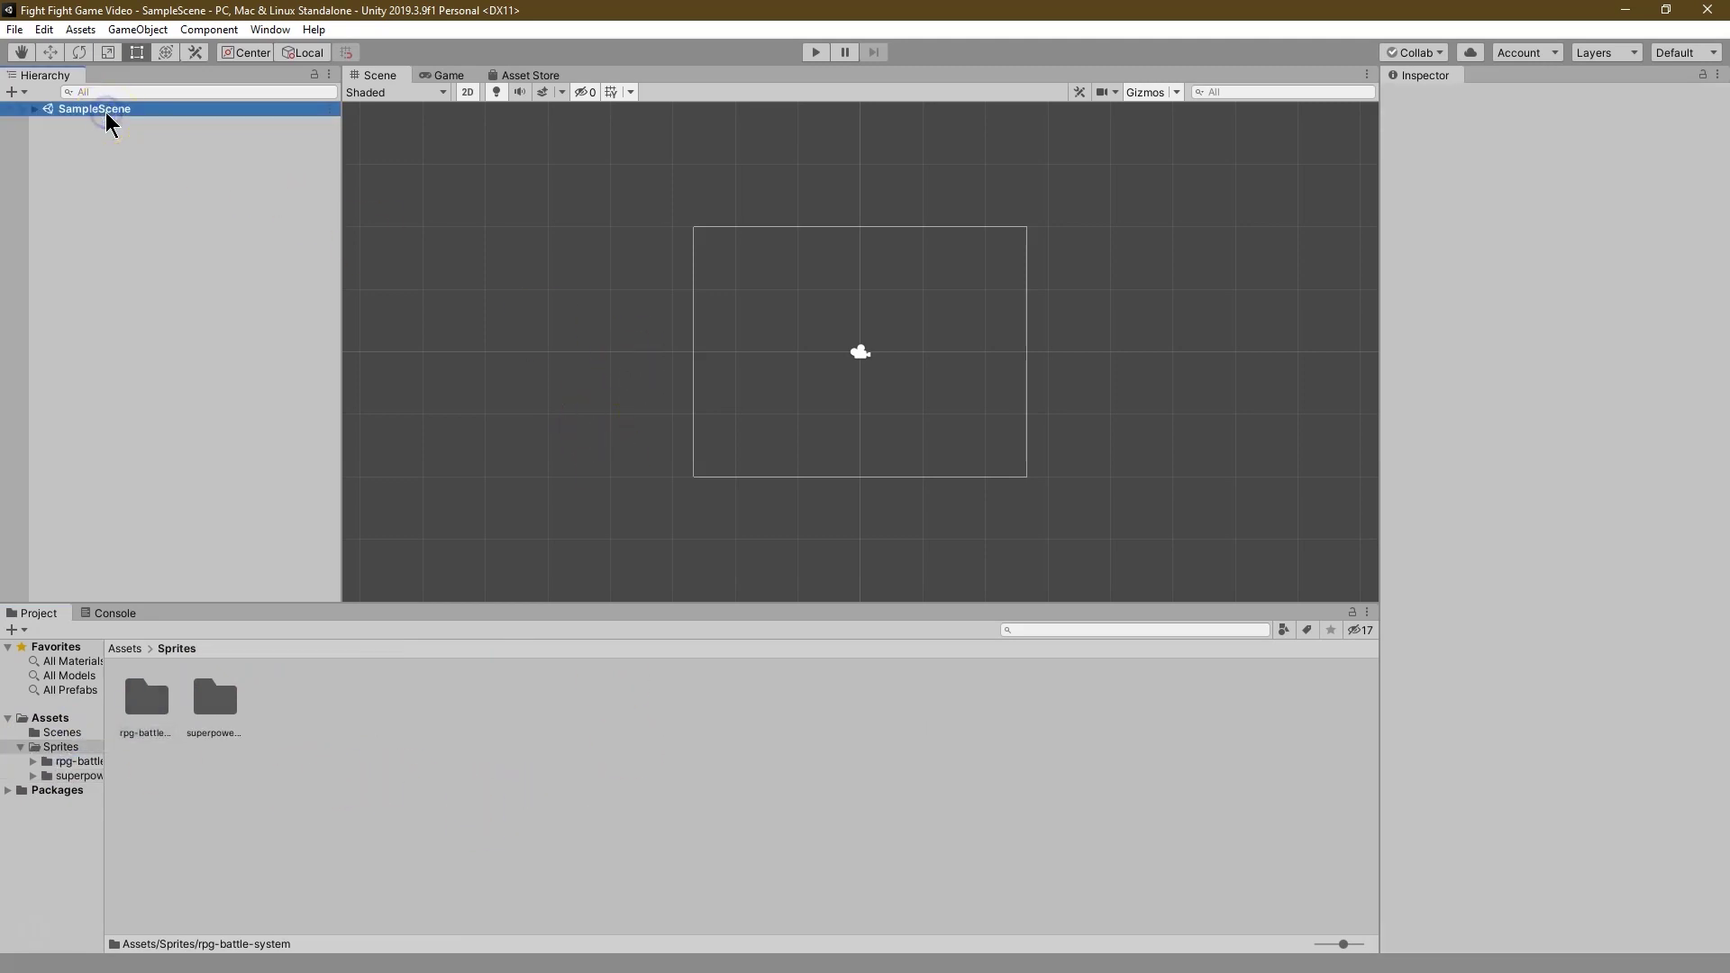
{"action": "left_click", "coordinate": [444, 76]}
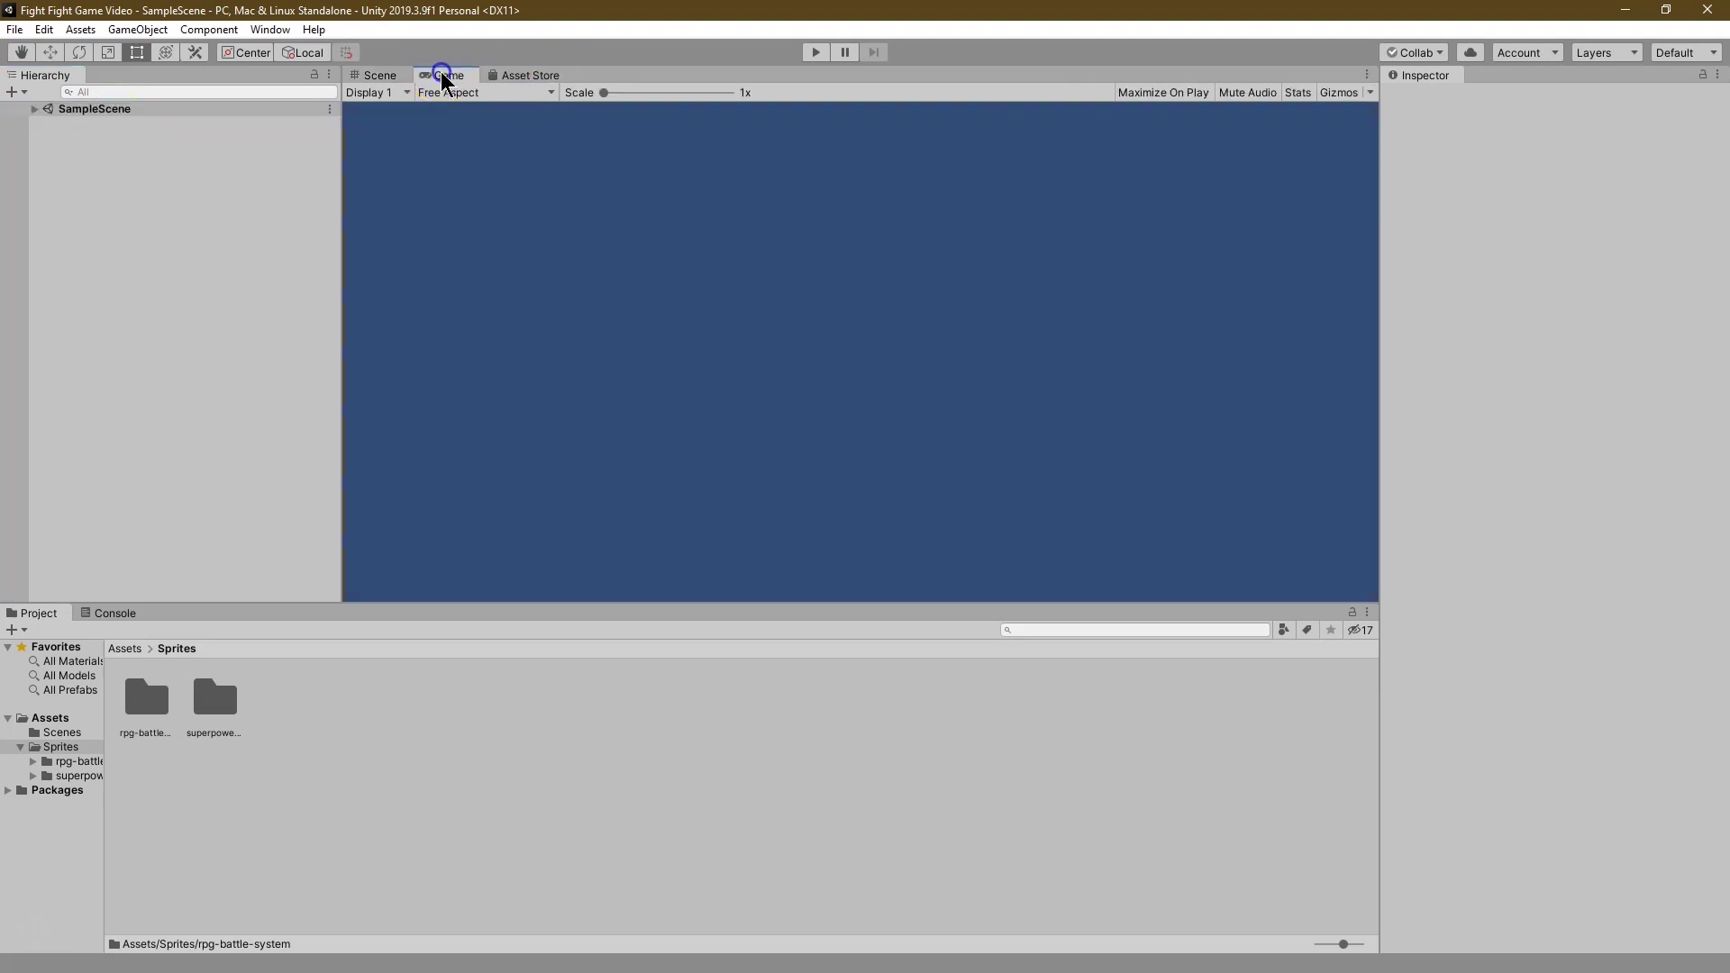
{"action": "left_click", "coordinate": [512, 91]}
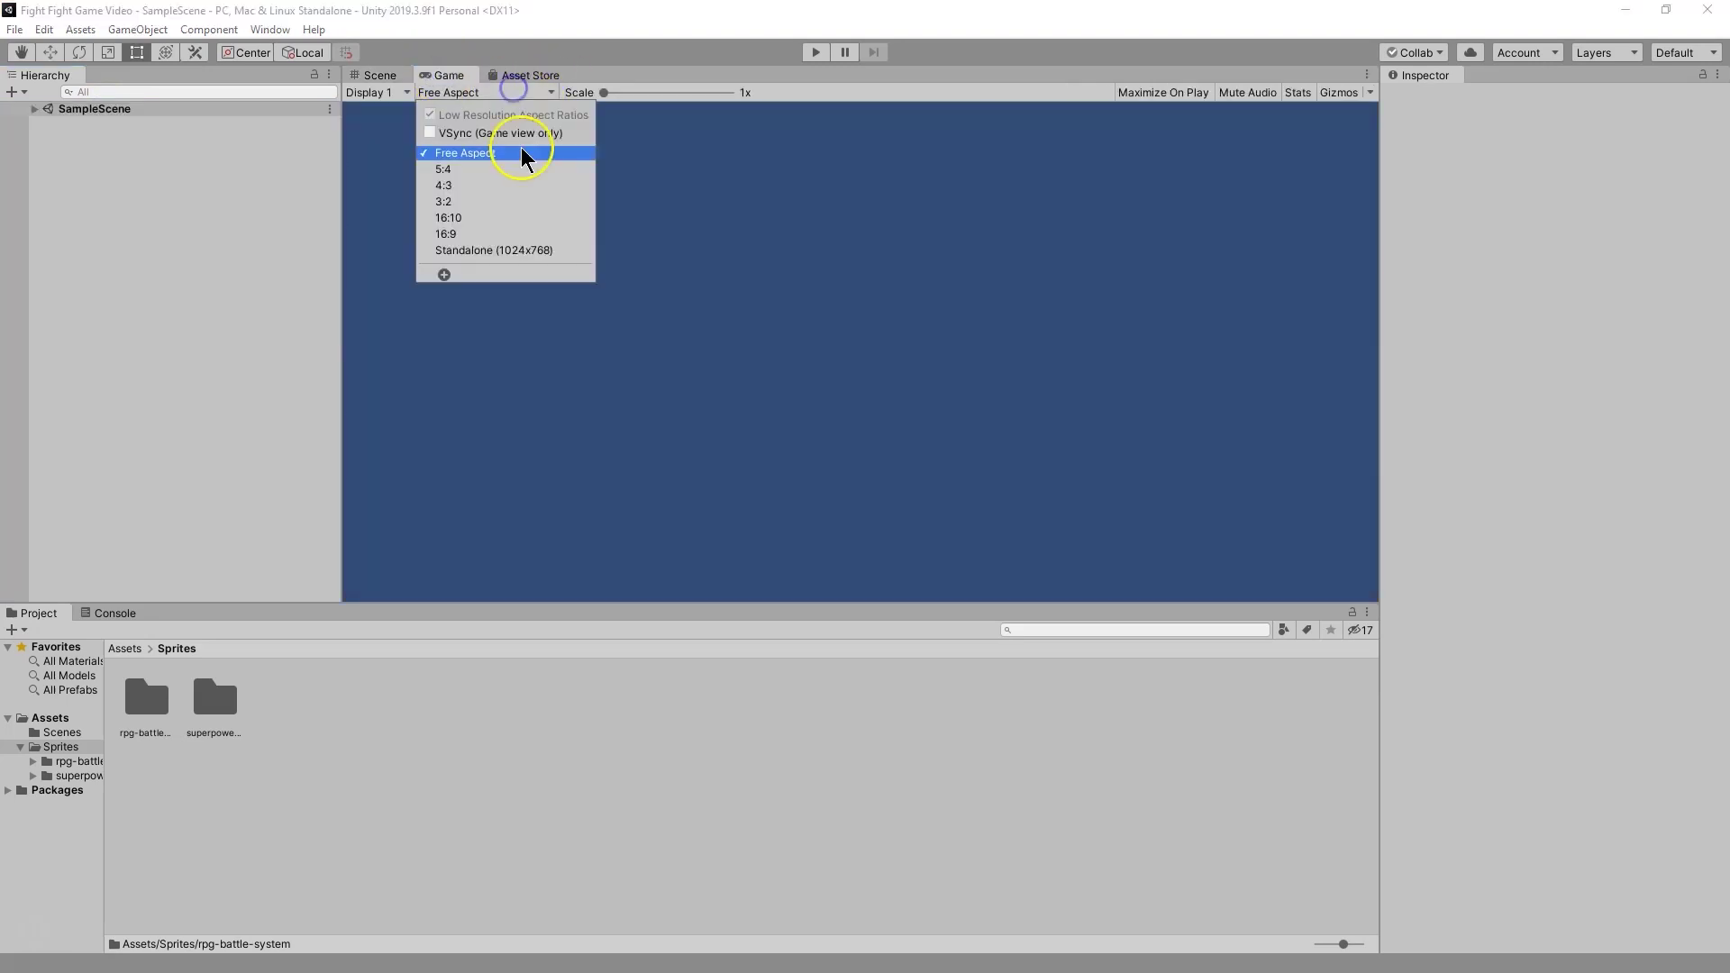
{"action": "left_click", "coordinate": [494, 187]}
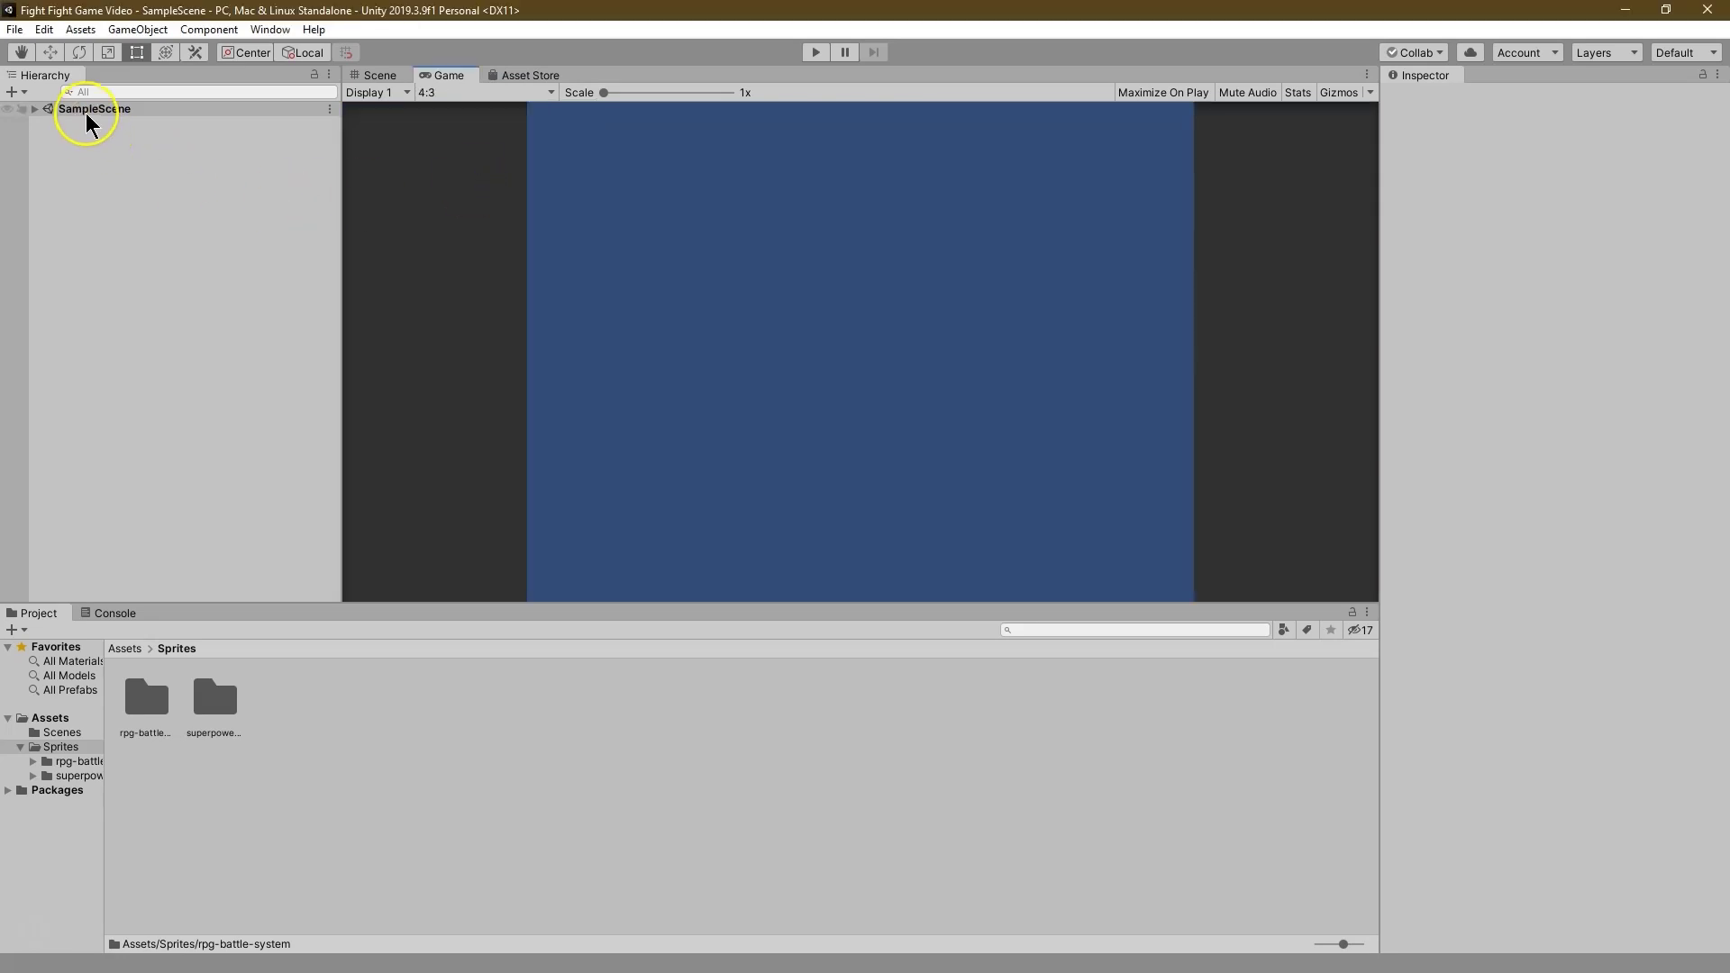
{"action": "left_click", "coordinate": [378, 77]}
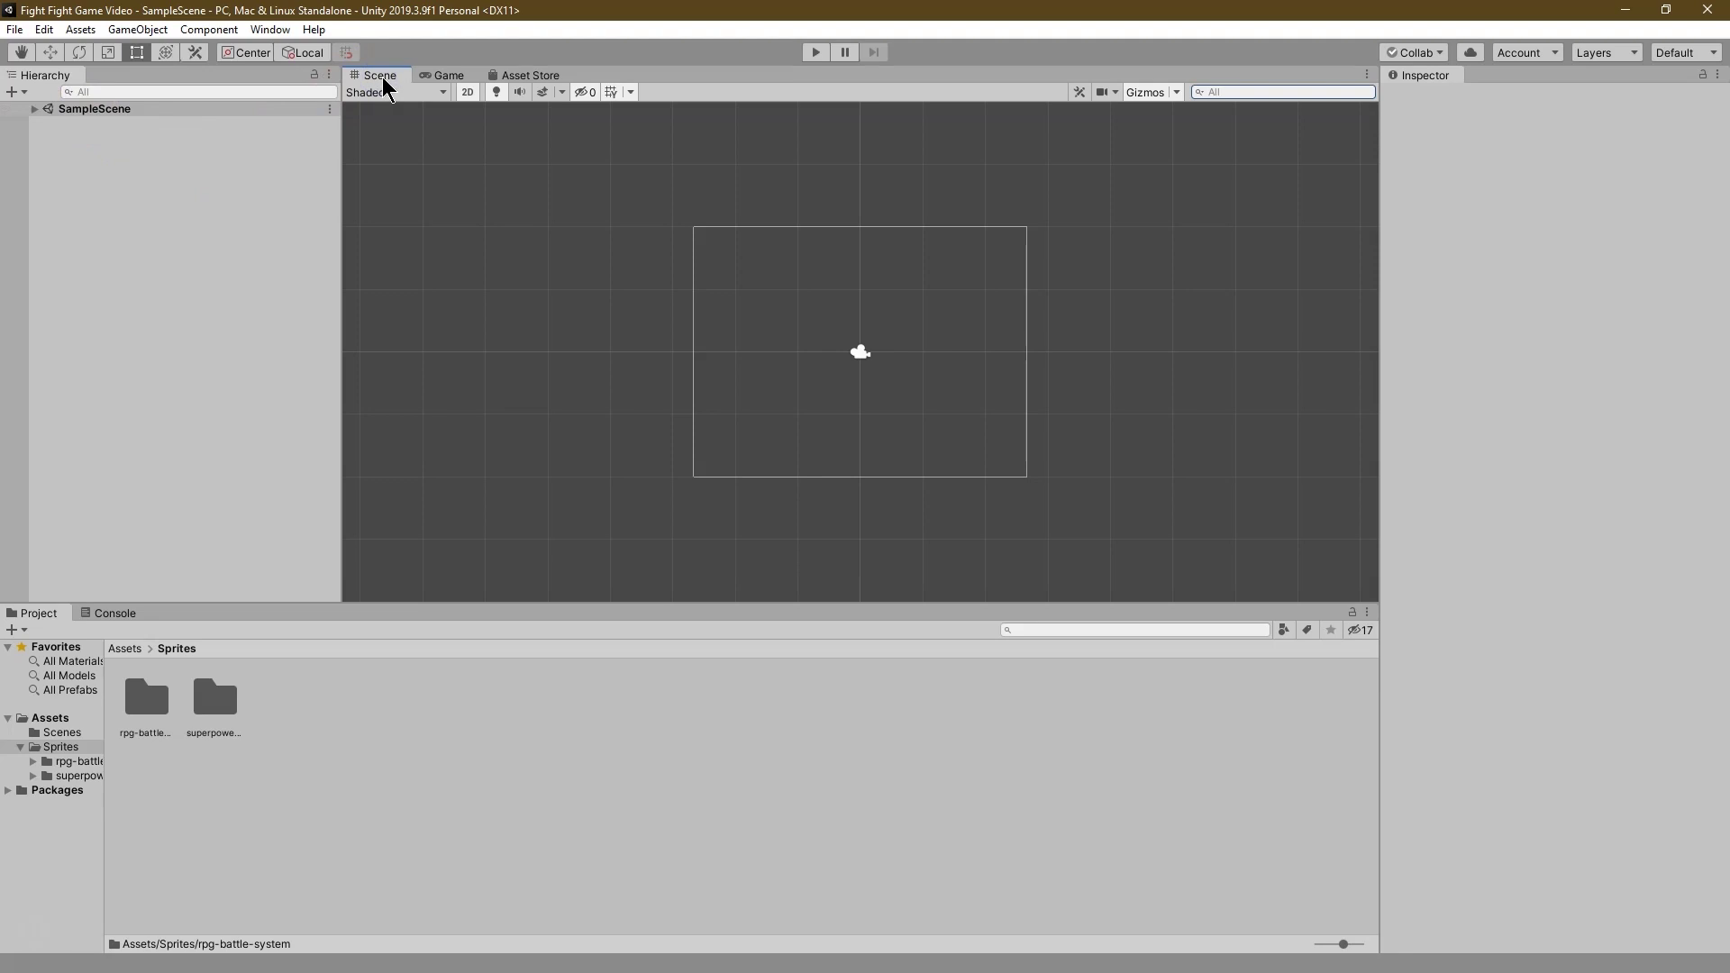
Step: Search for 'background', then open rpg-battle-system's backgrounds folder with sprites 1–24
{"action": "left_click", "coordinate": [229, 721]}
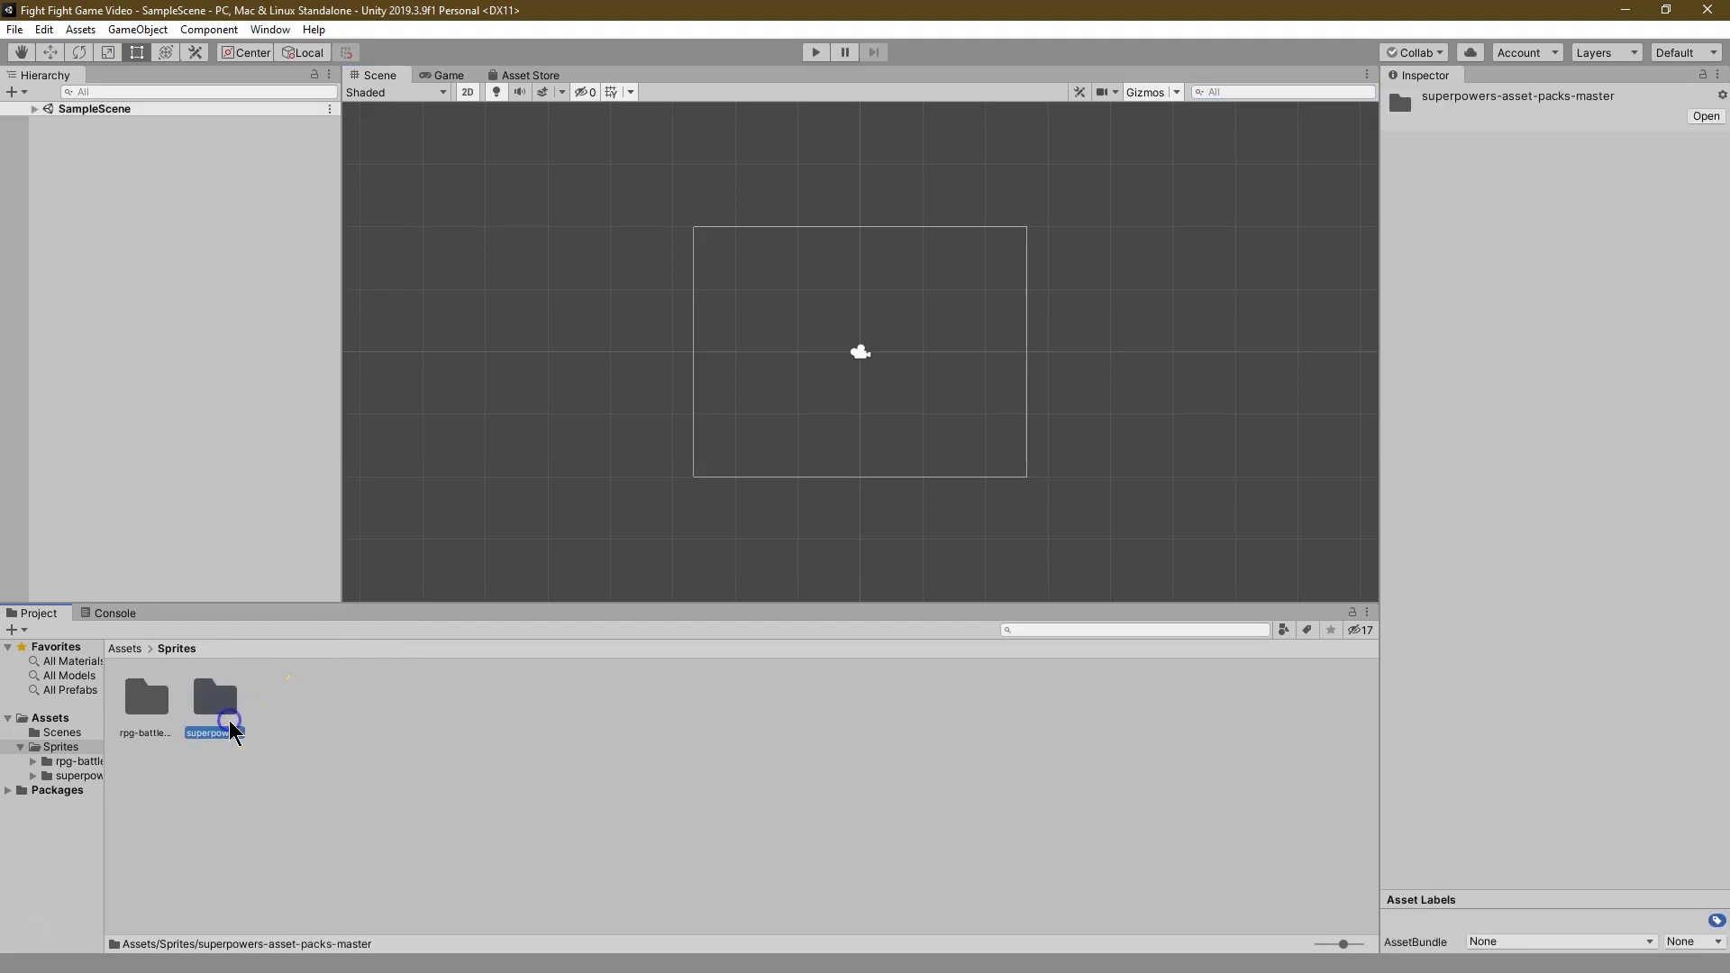
{"action": "double_click", "coordinate": [210, 704]}
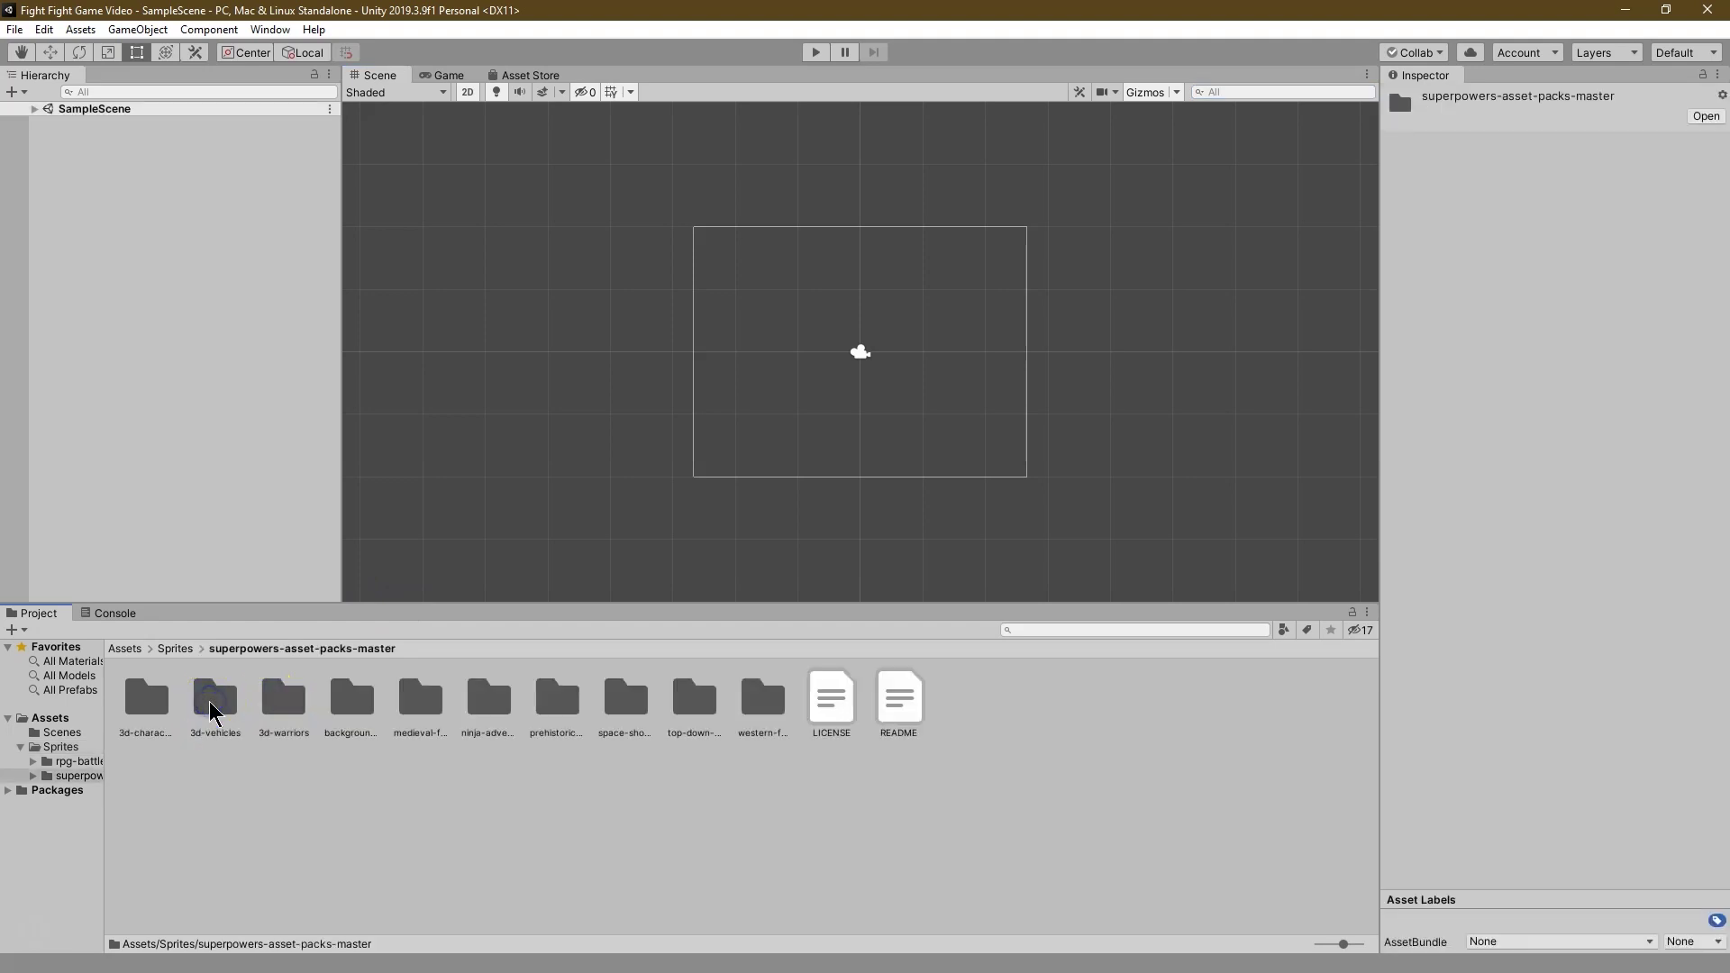
{"action": "left_click", "coordinate": [1055, 634]}
{"action": "type", "text": "background"}
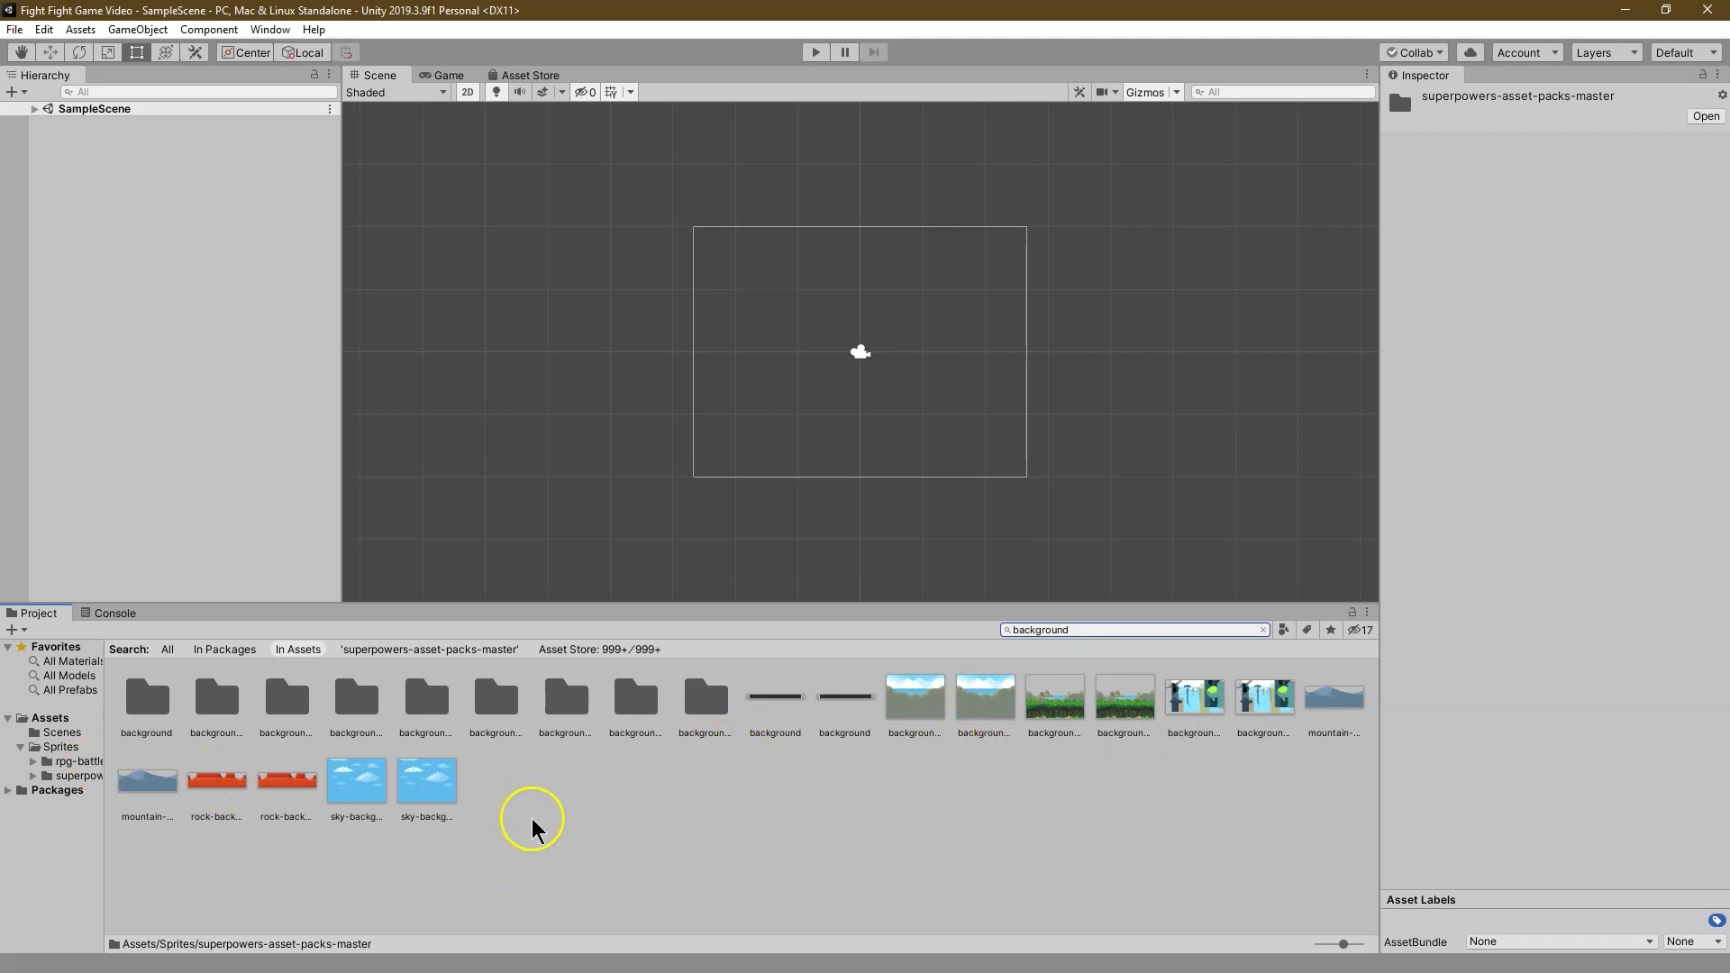
{"action": "left_click", "coordinate": [1262, 629]}
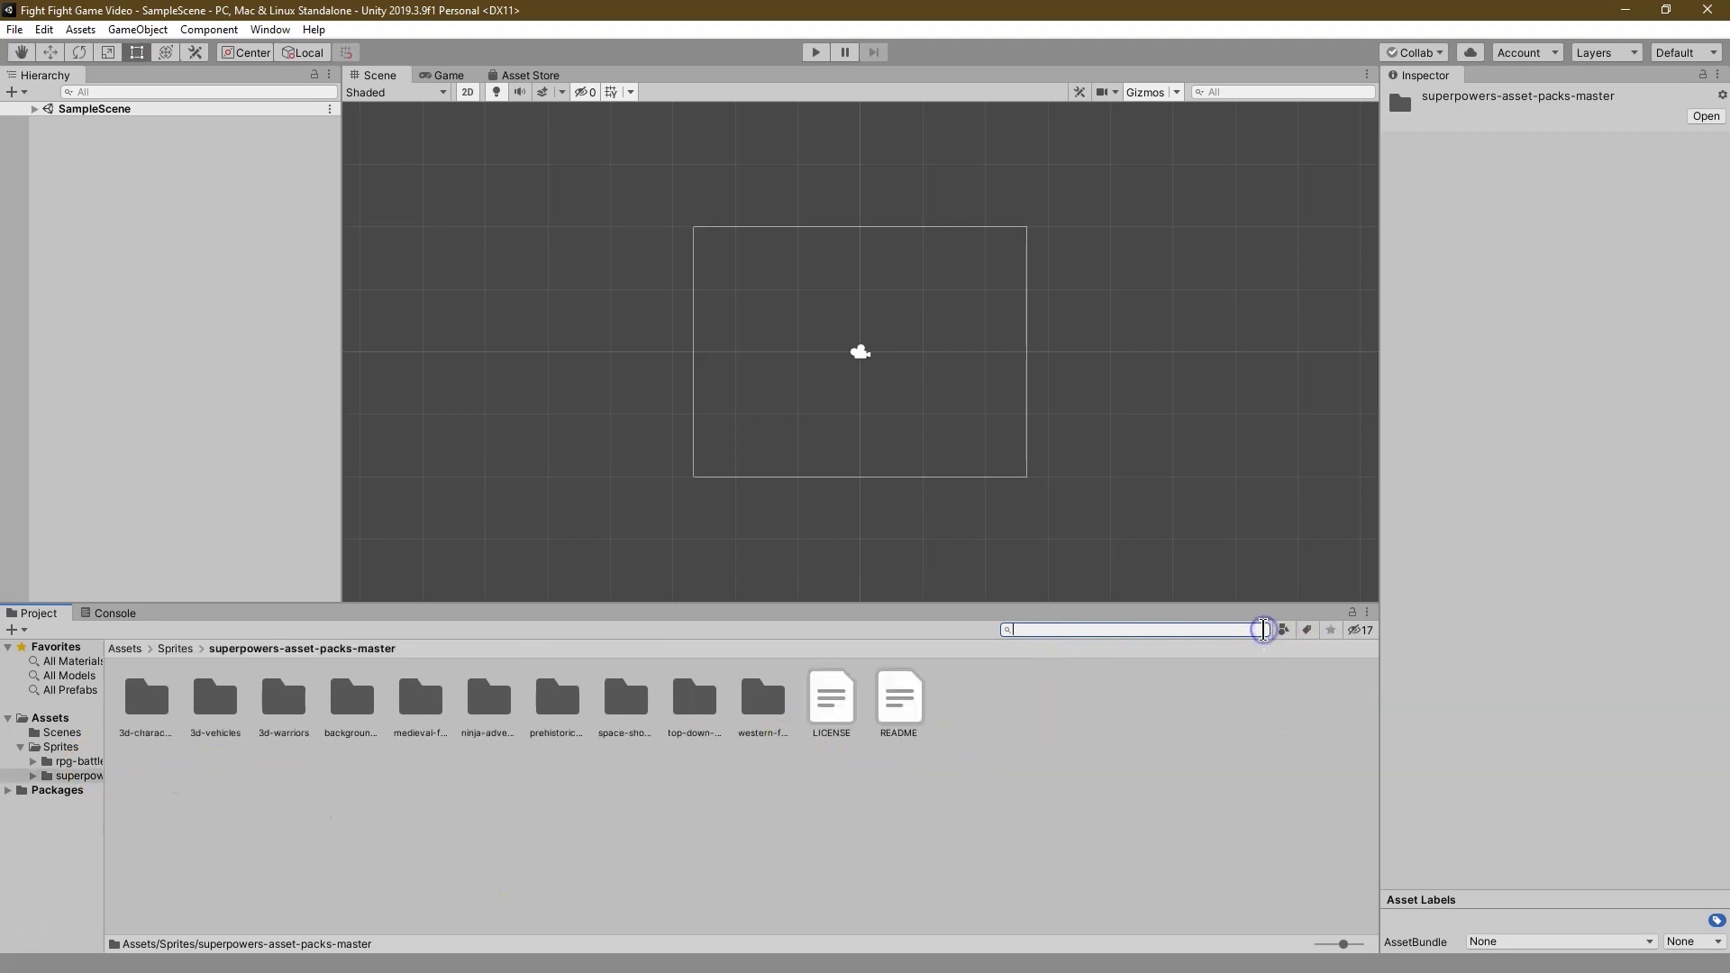
{"action": "left_click", "coordinate": [72, 761]}
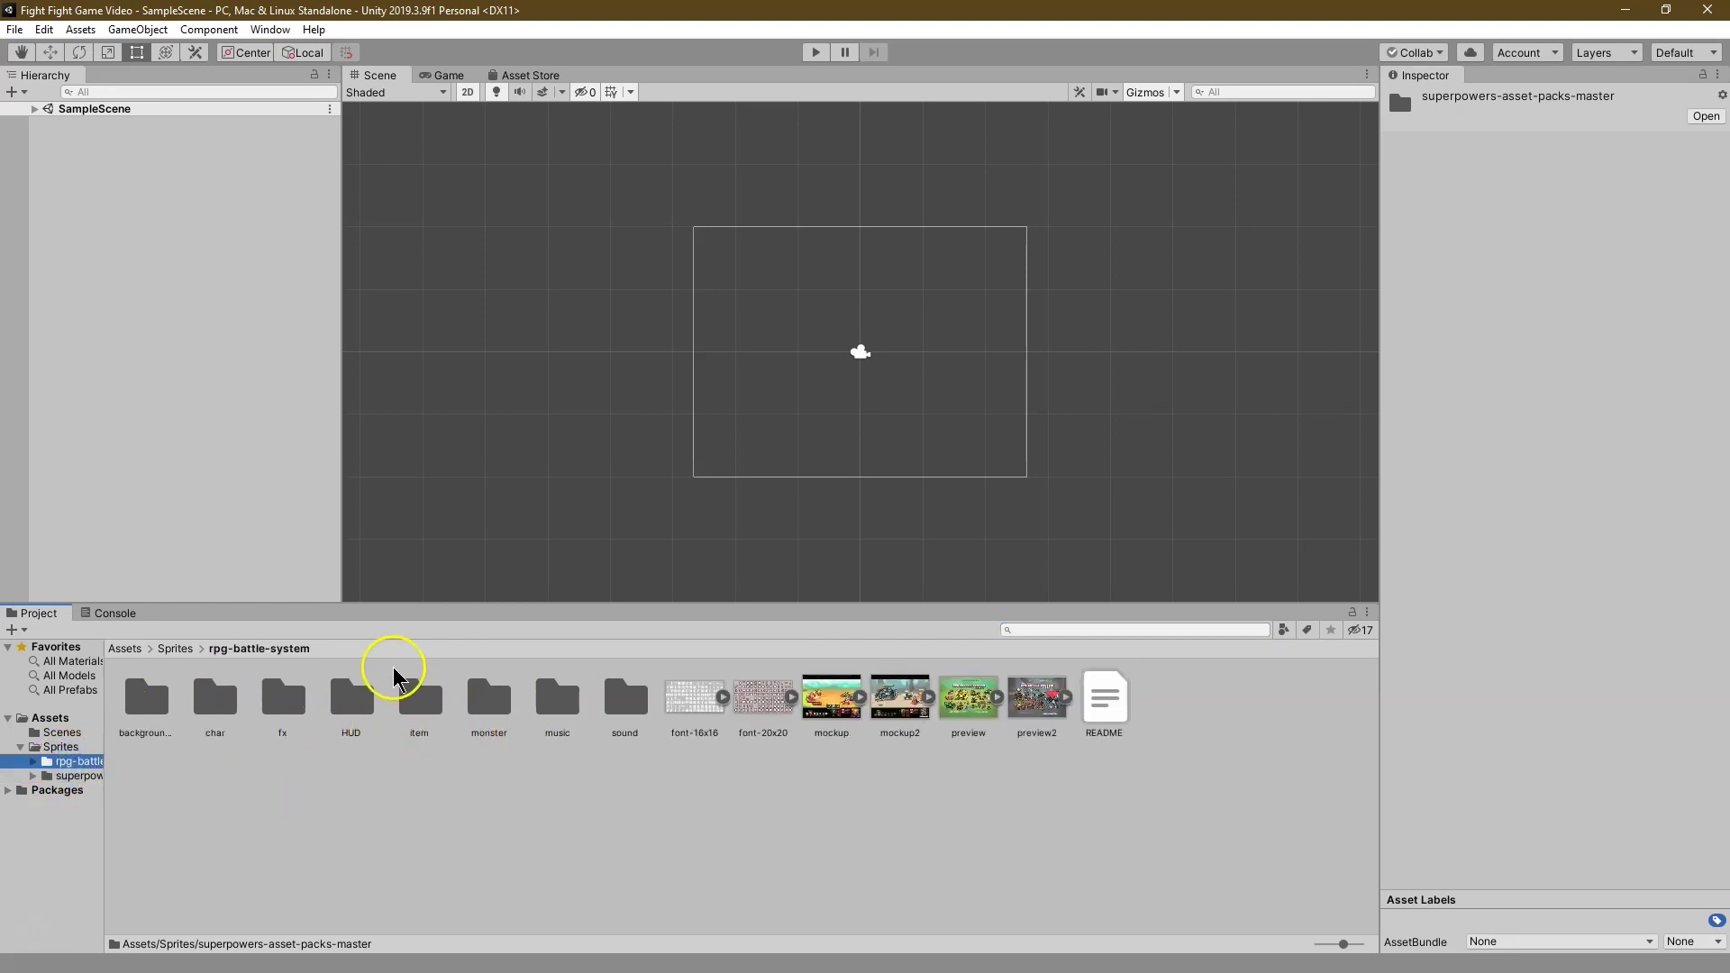
{"action": "double_click", "coordinate": [141, 692]}
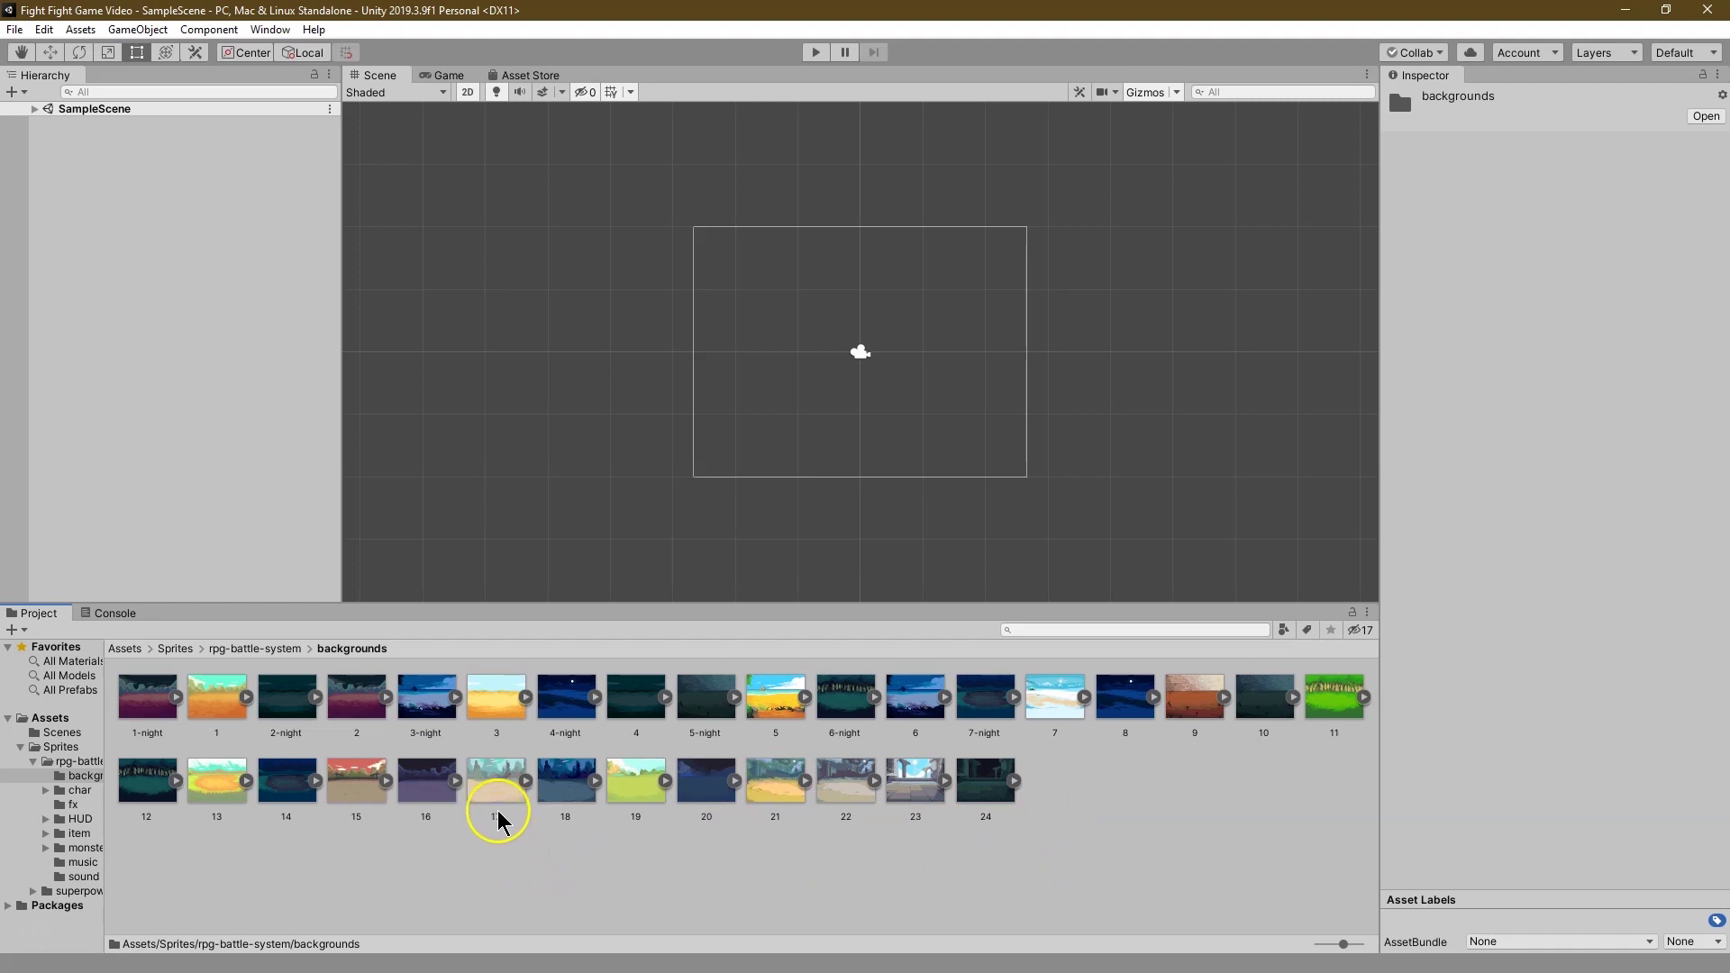
{"action": "left_click_drag", "start_coordinate": [500, 821], "coordinate": [840, 378]}
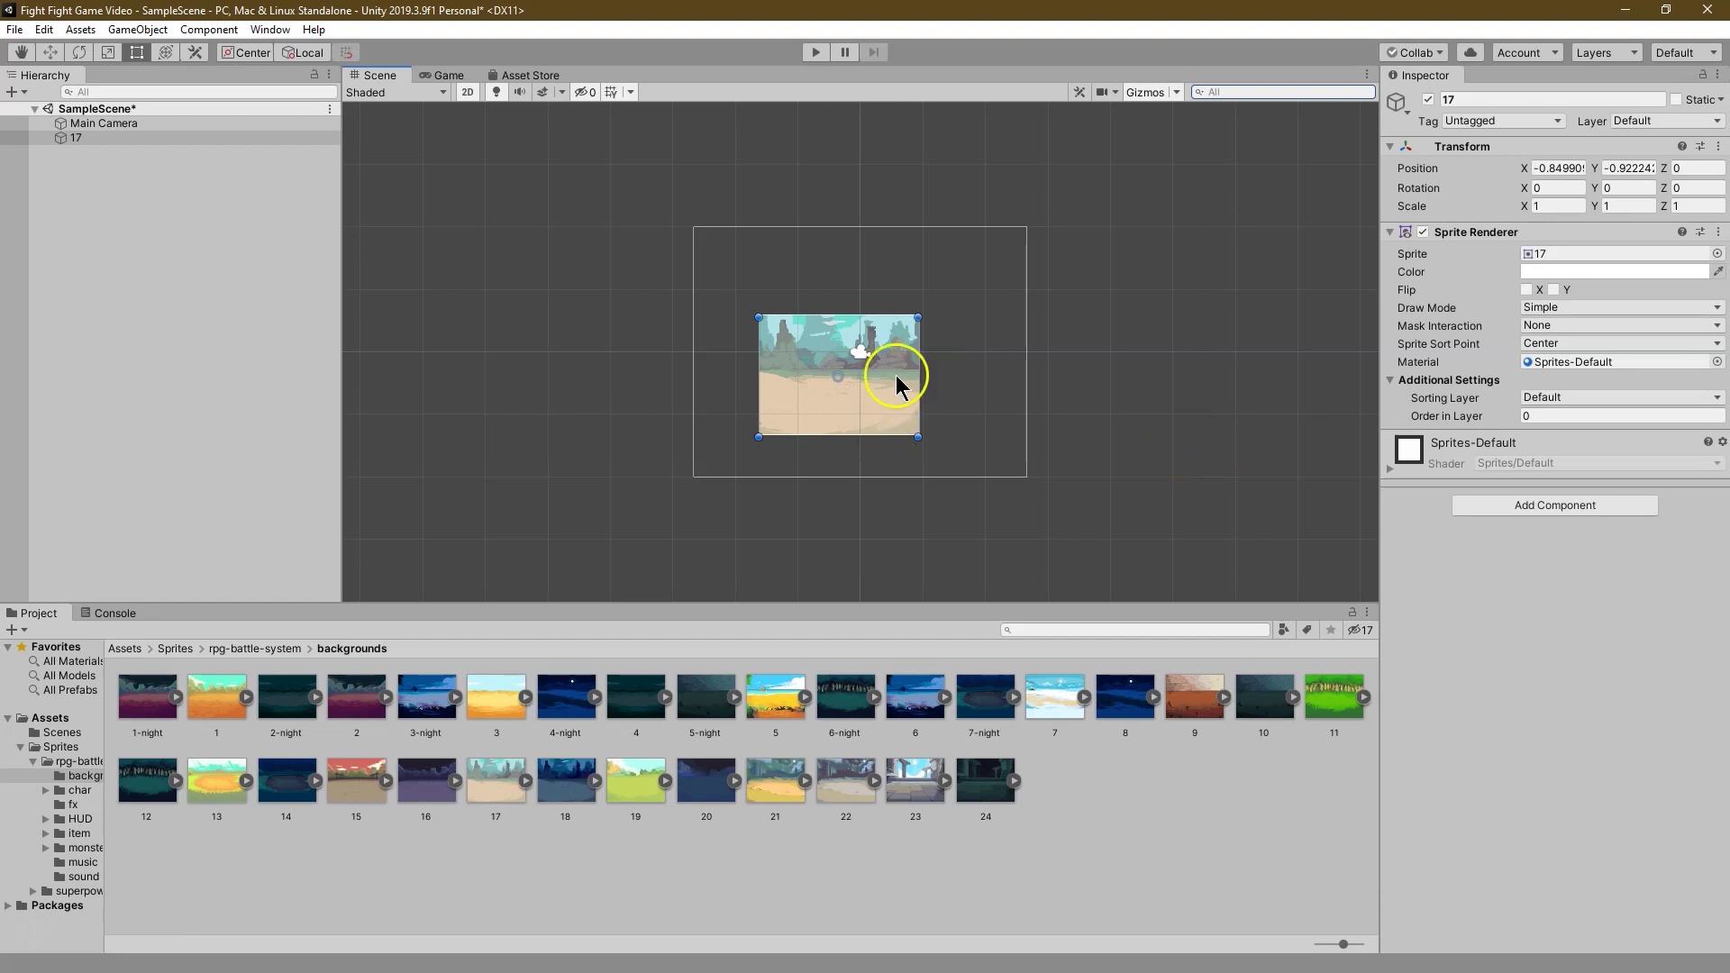
{"action": "left_click", "coordinate": [94, 140]}
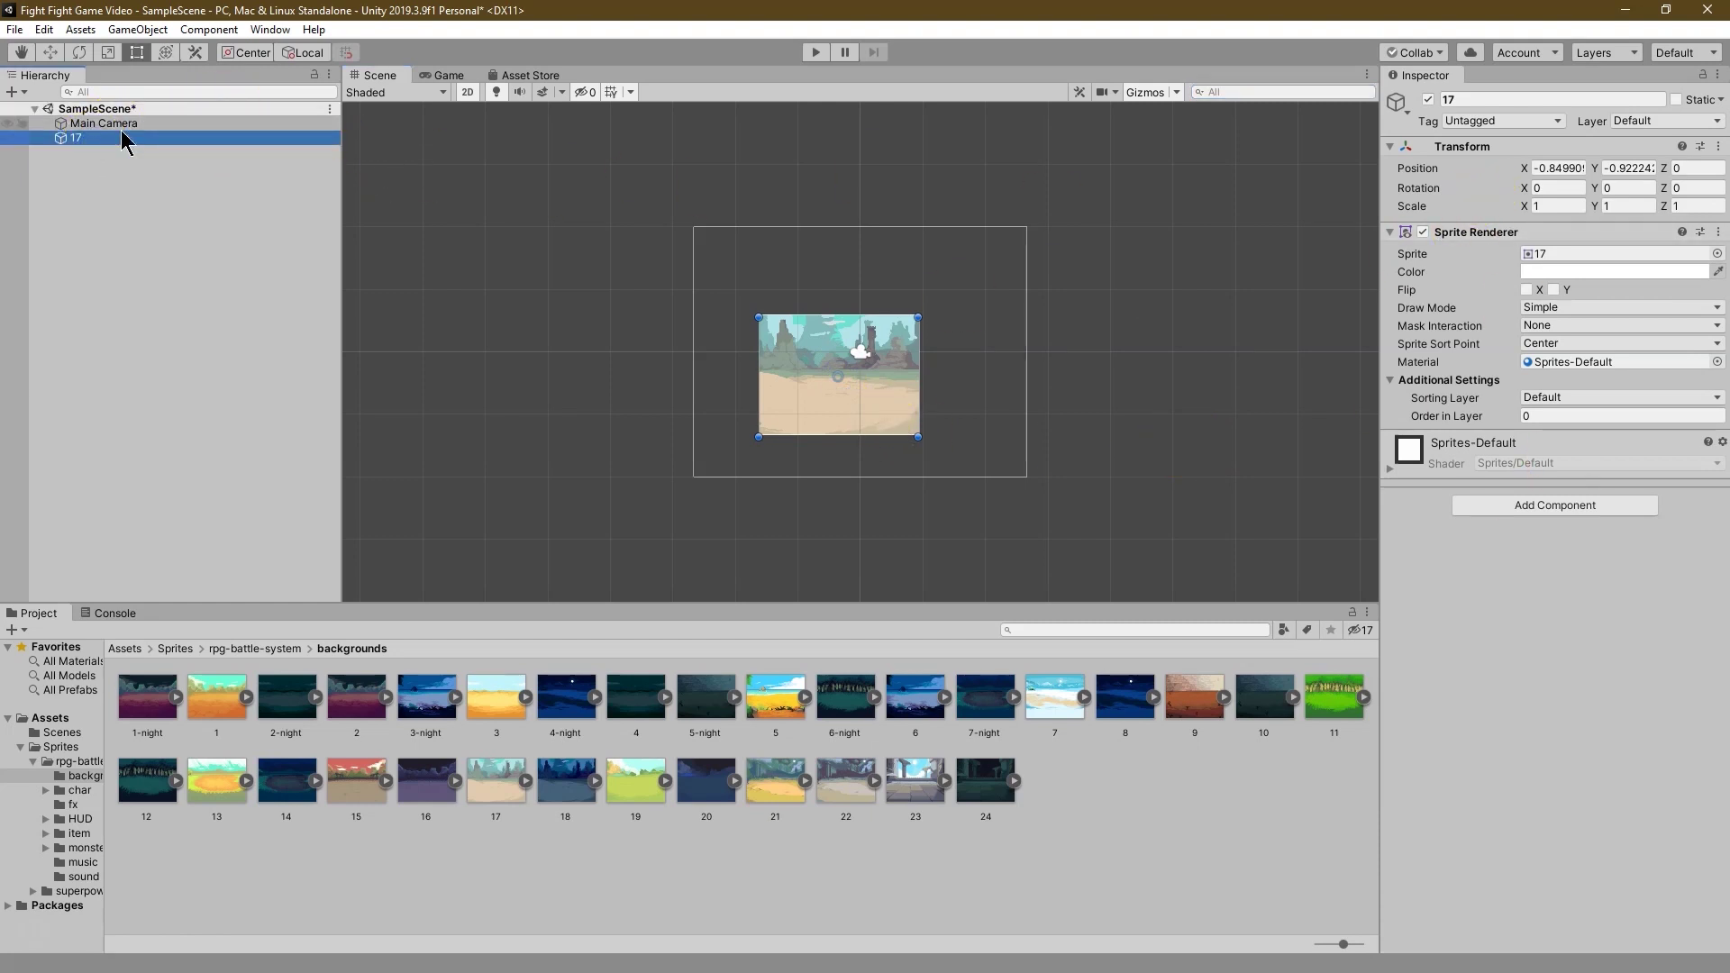
{"action": "right_click", "coordinate": [121, 128]}
{"action": "left_click", "coordinate": [77, 142]}
{"action": "right_click", "coordinate": [77, 141]}
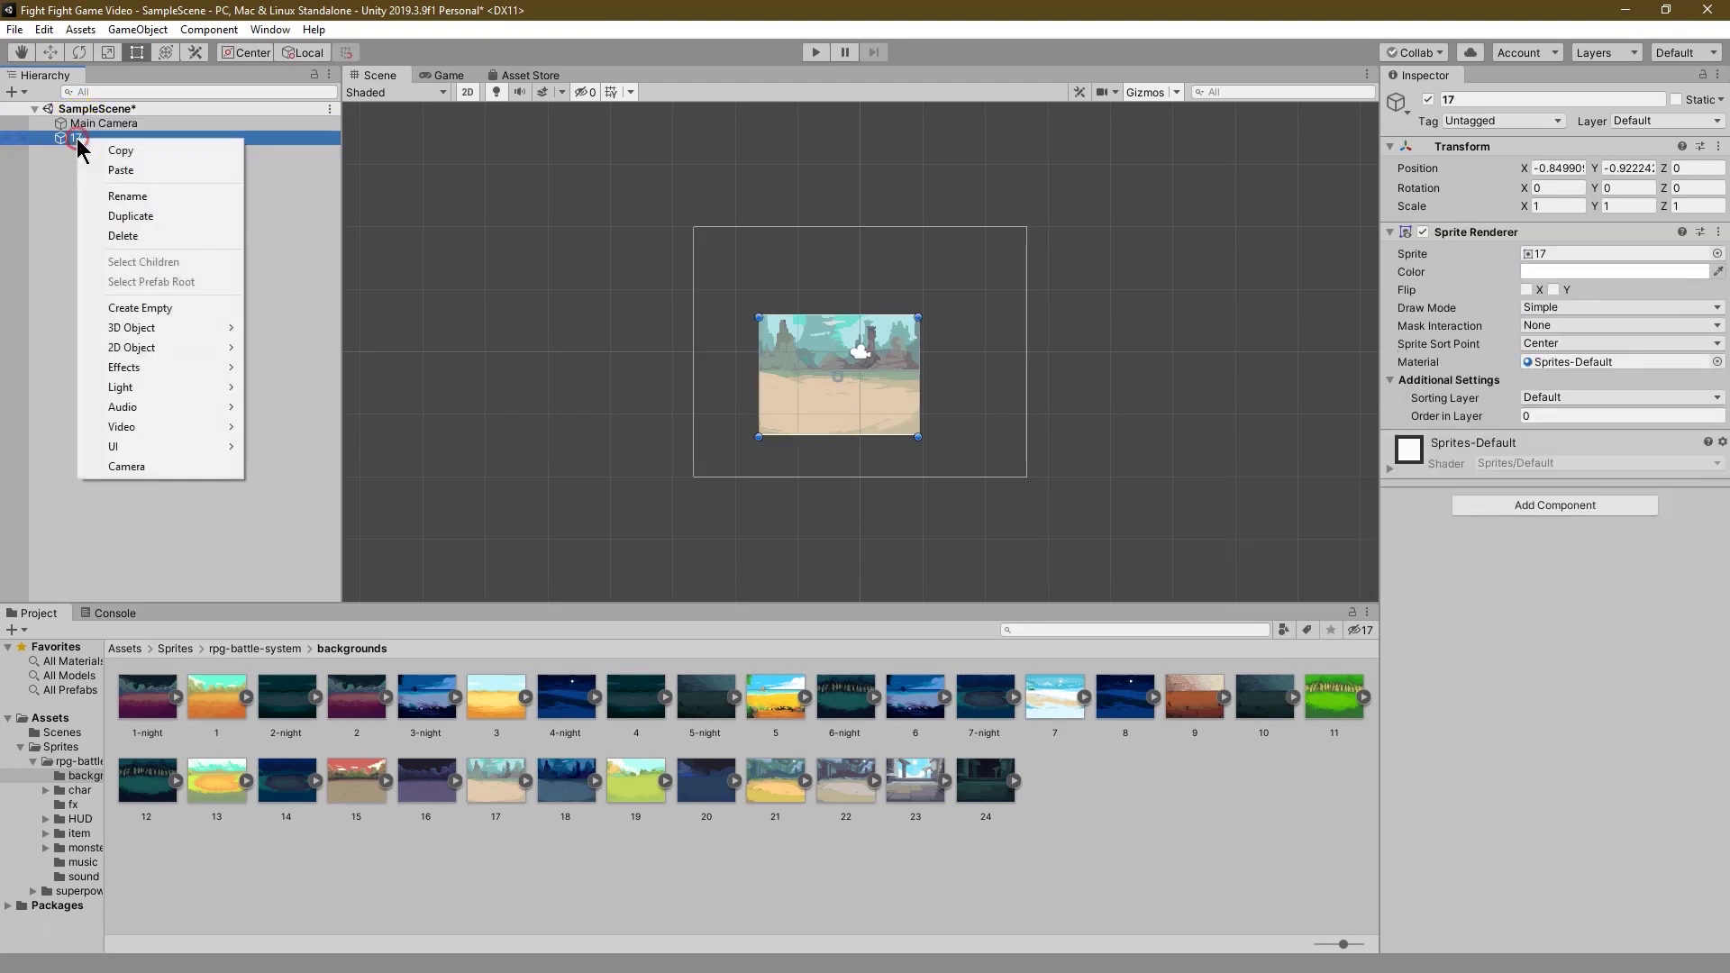
{"action": "left_click", "coordinate": [164, 236]}
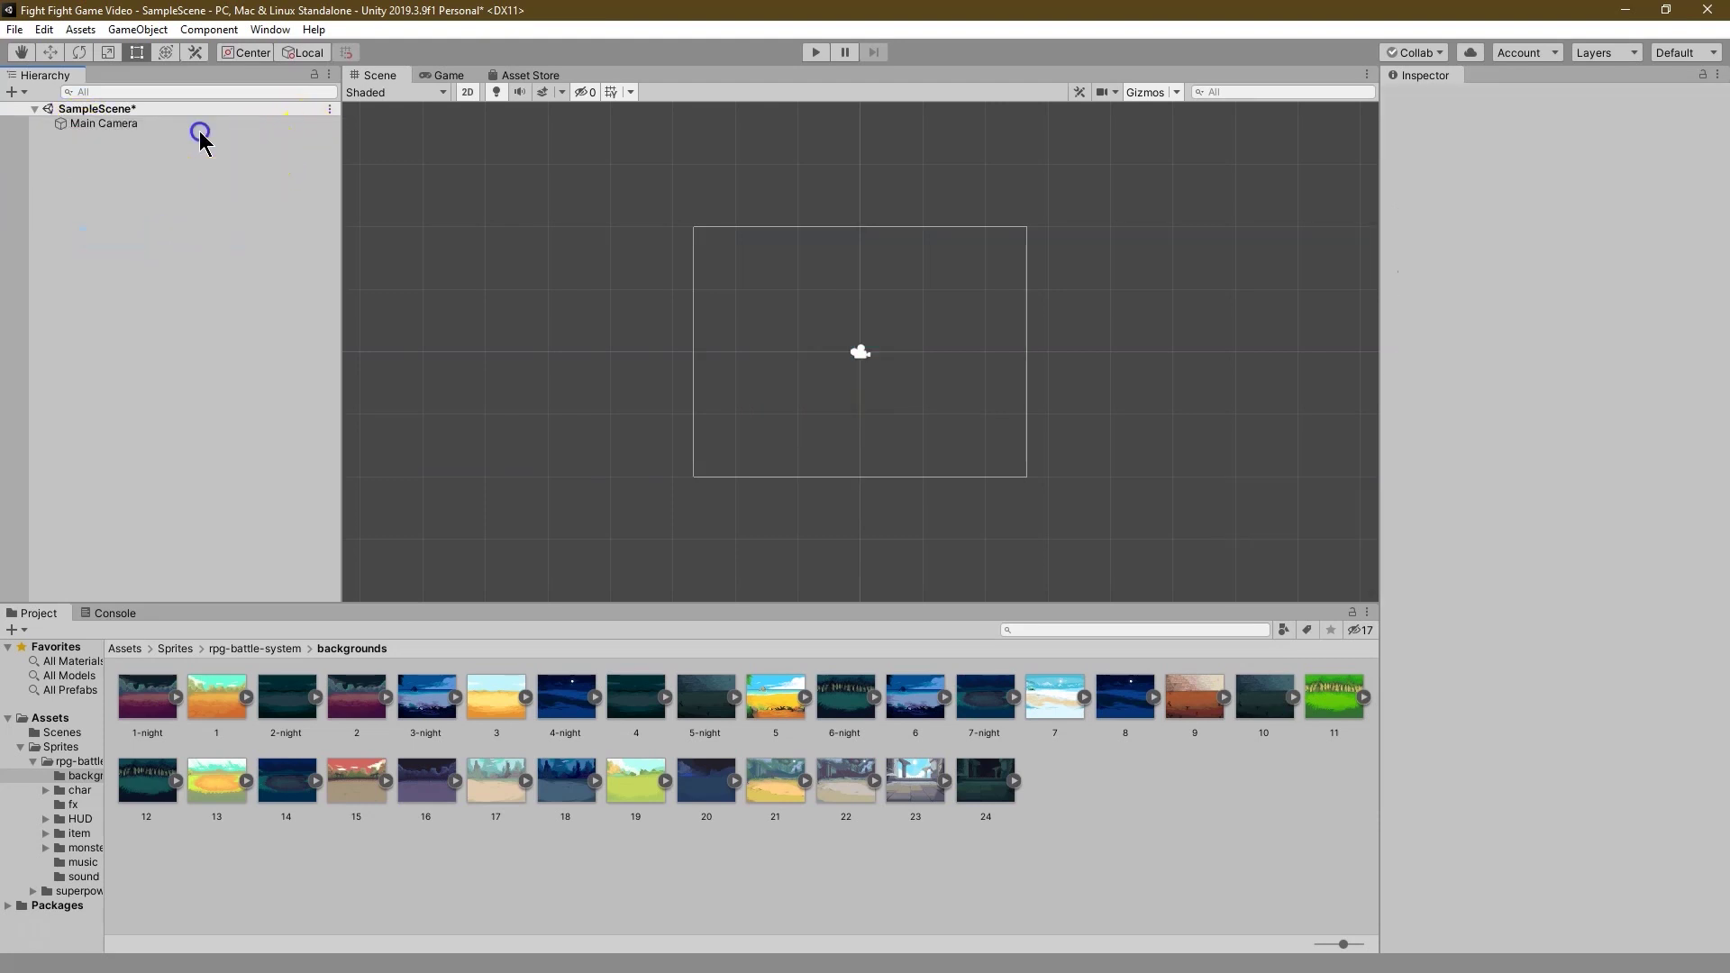
{"action": "left_click", "coordinate": [116, 127]}
{"action": "right_click", "coordinate": [124, 128]}
{"action": "left_click", "coordinate": [58, 174]}
Step: Add a UI Canvas set to Screen Space - Camera using Main Camera
{"action": "right_click", "coordinate": [61, 176]}
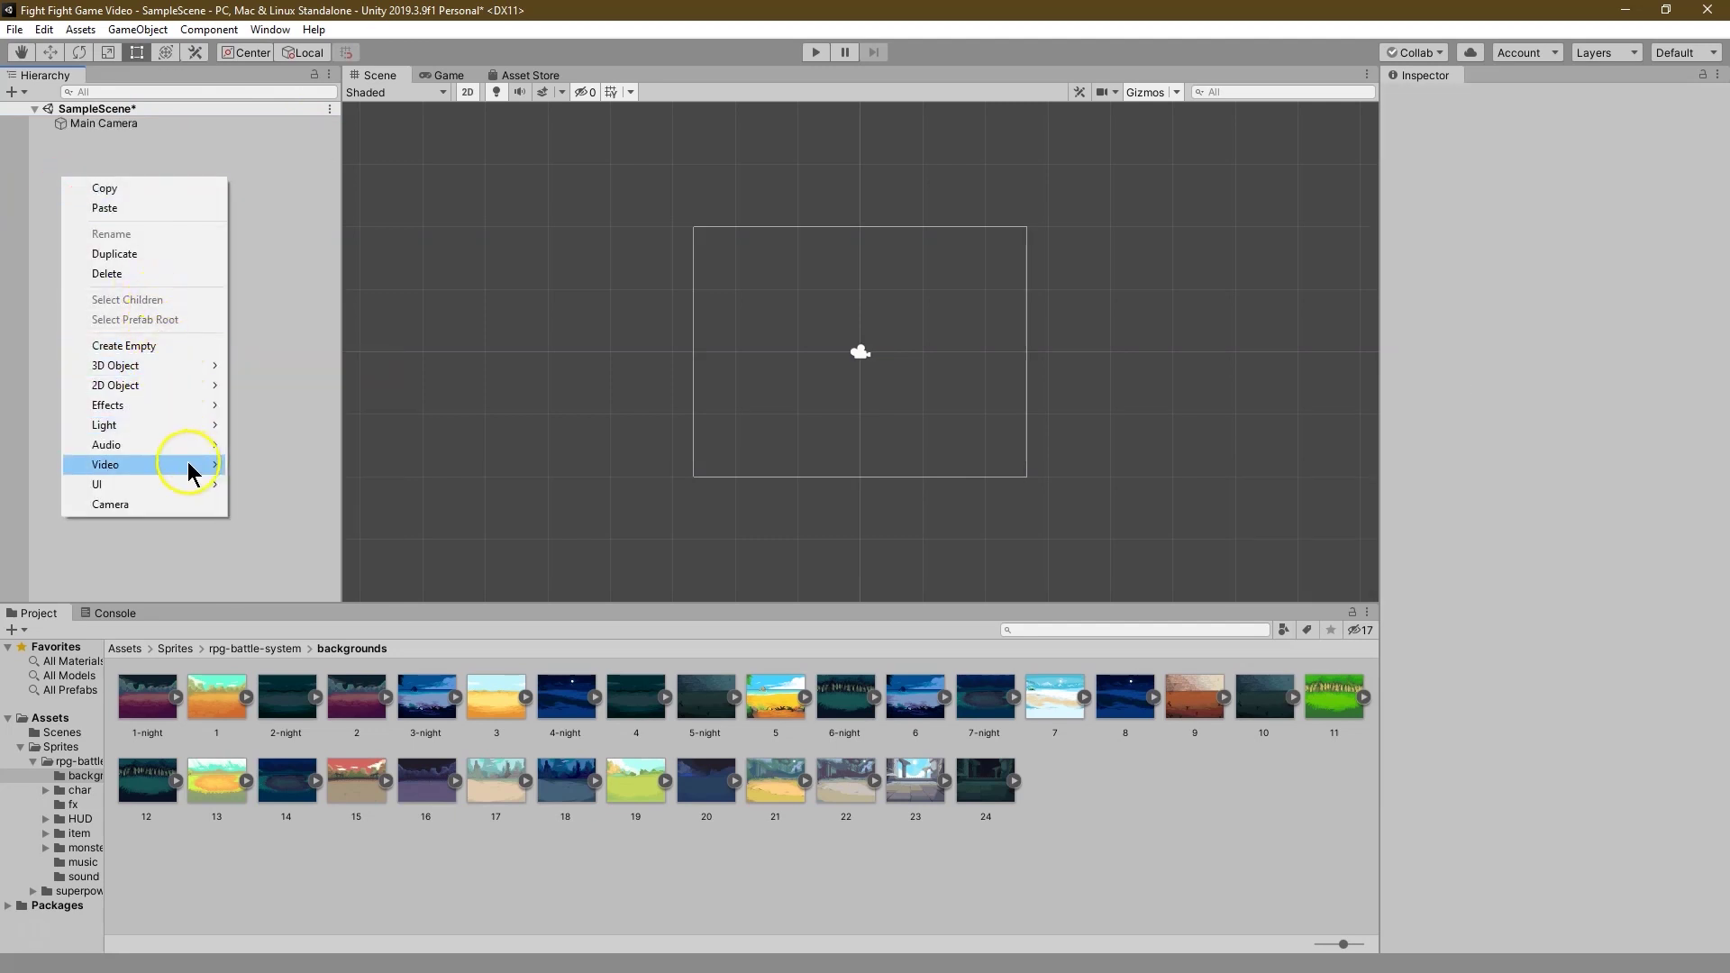
{"action": "mouse_move", "coordinate": [193, 488]}
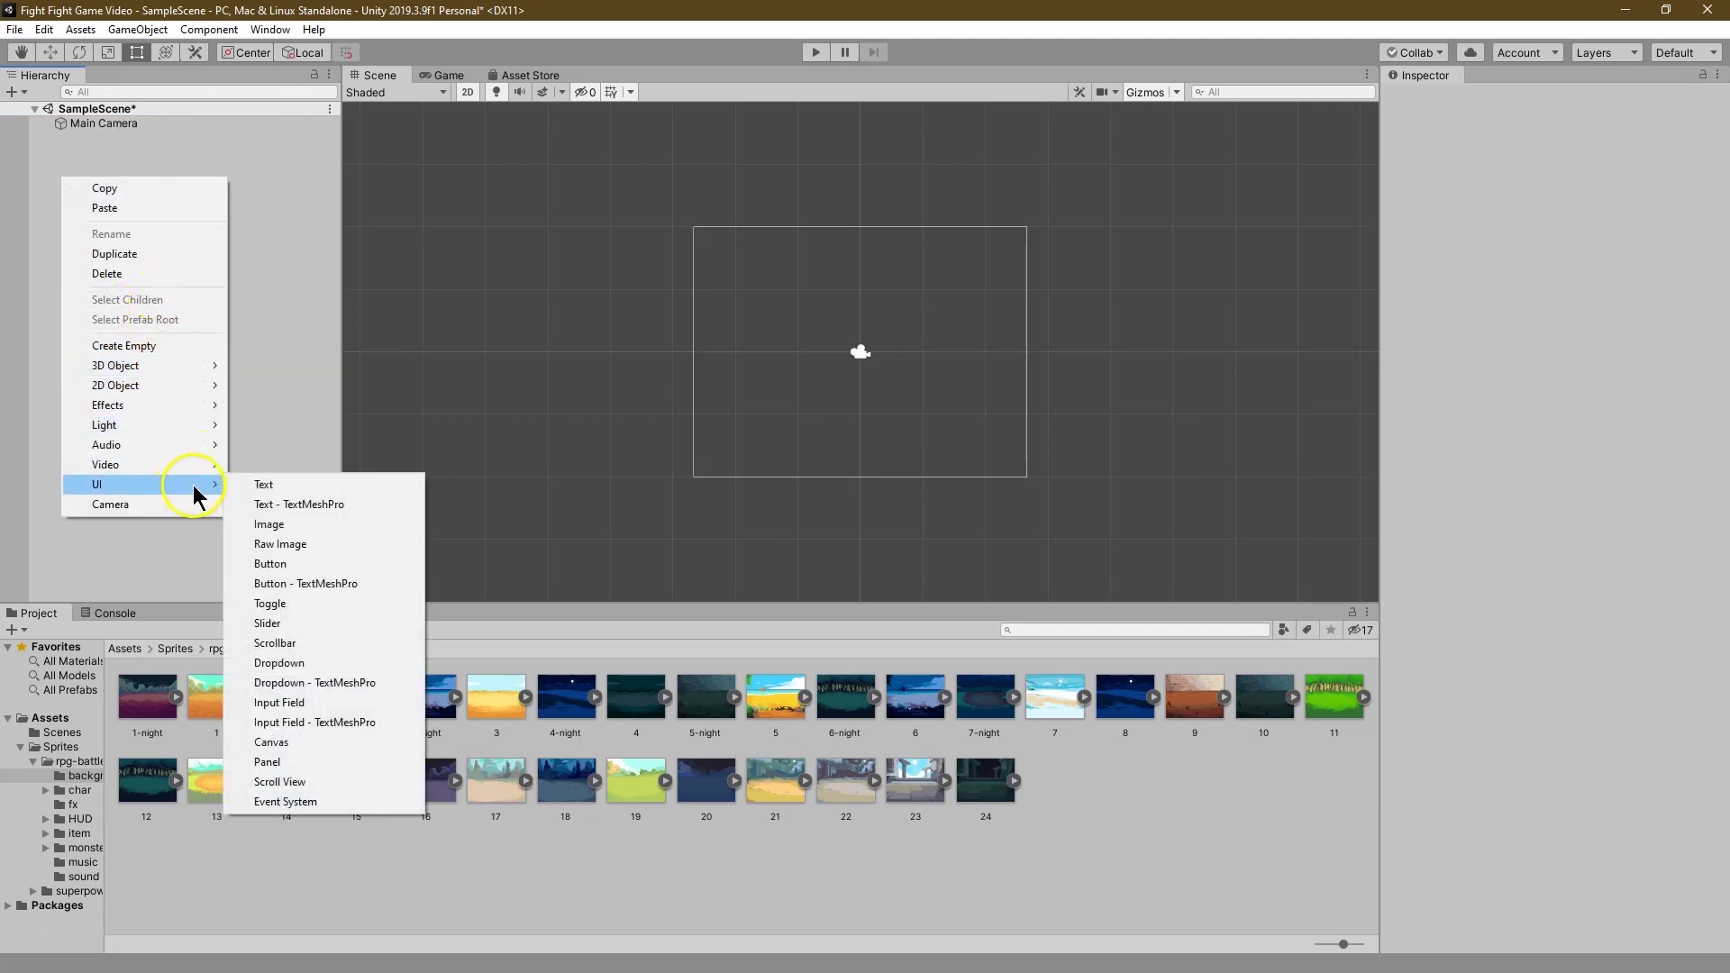
{"action": "left_click", "coordinate": [350, 739]}
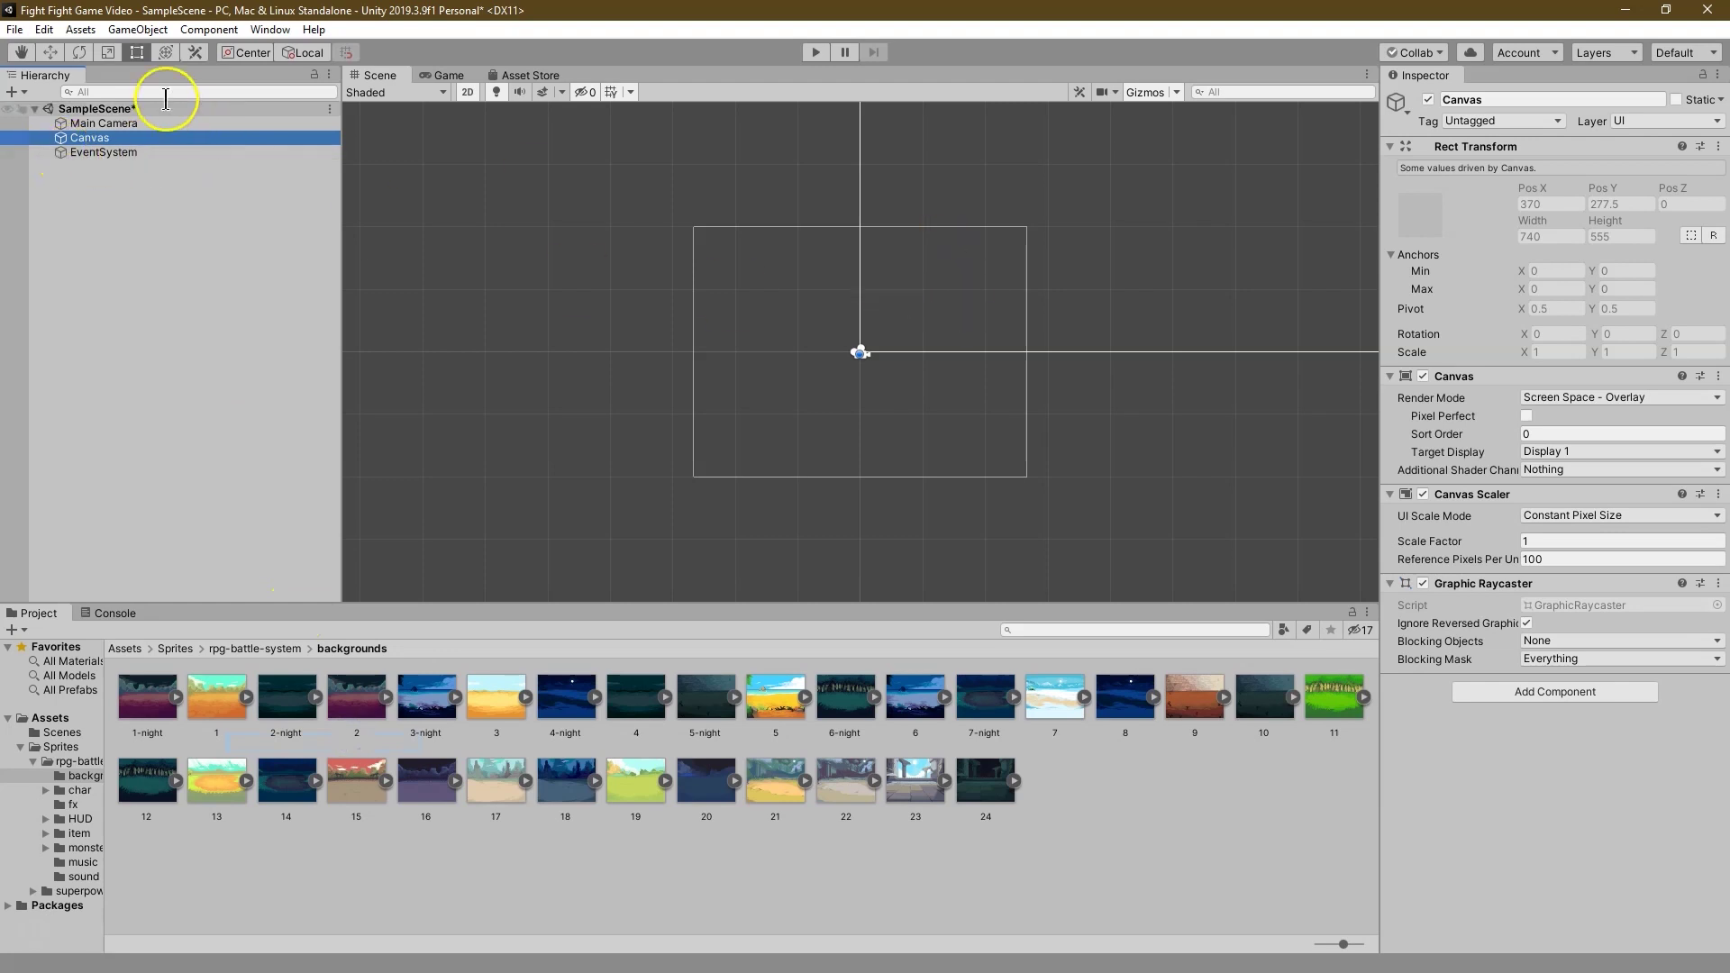
{"action": "left_click", "coordinate": [1543, 400]}
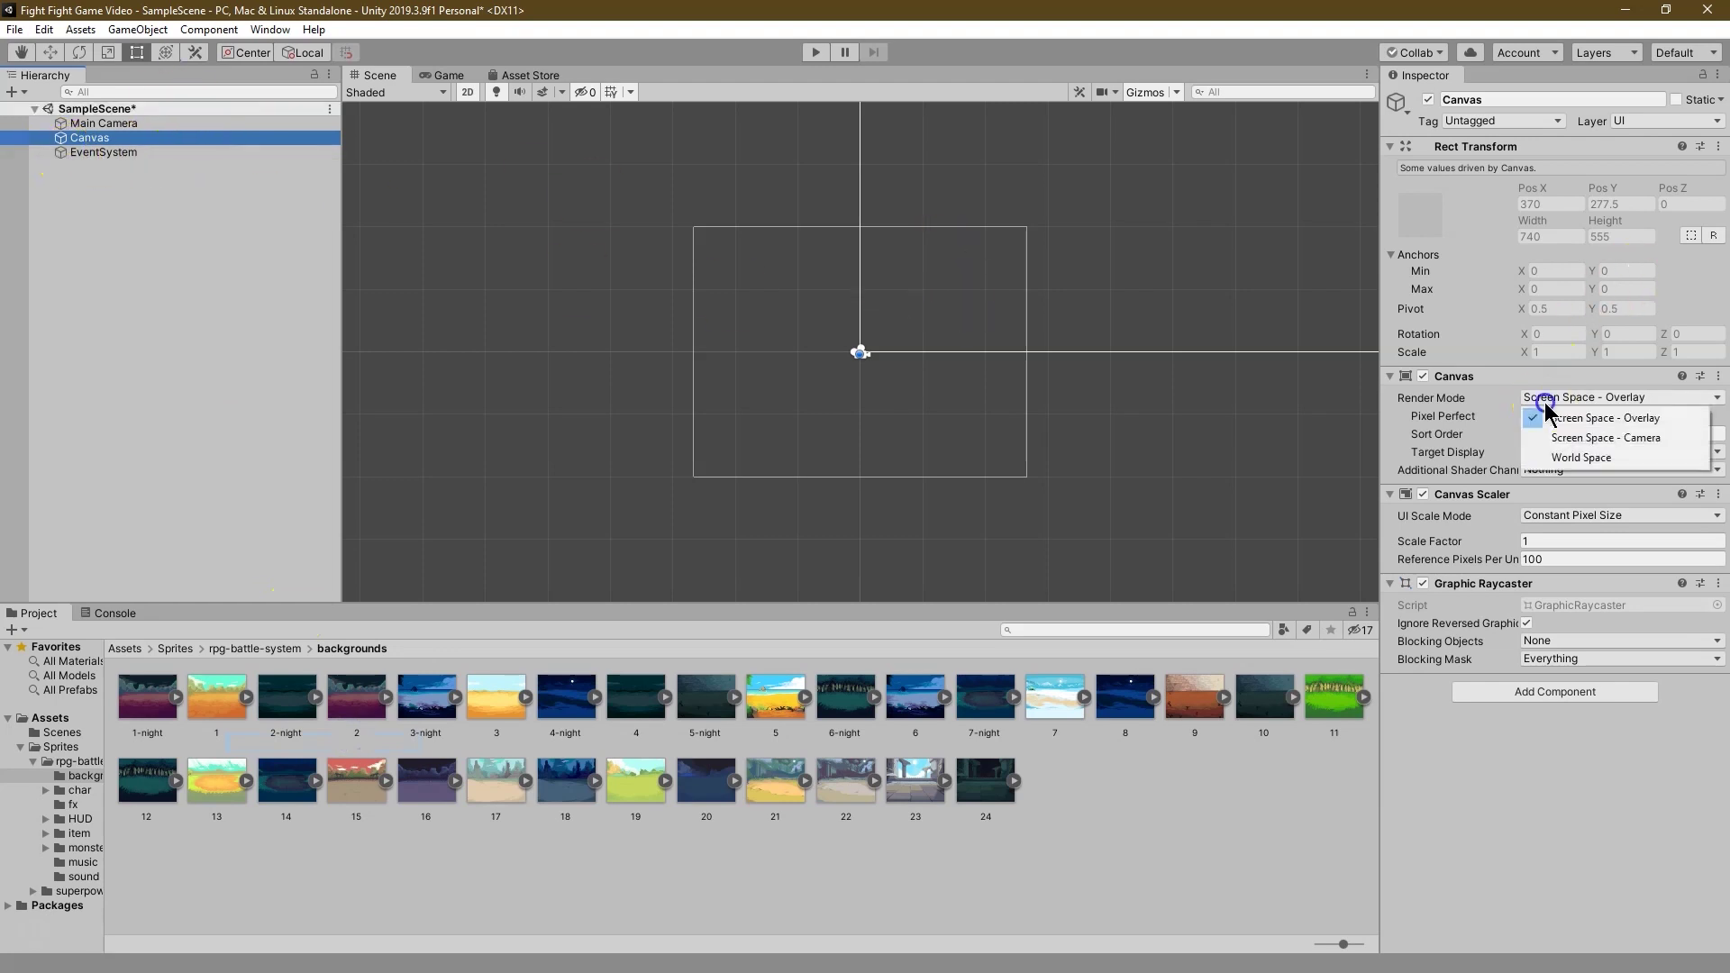
{"action": "left_click", "coordinate": [1603, 438]}
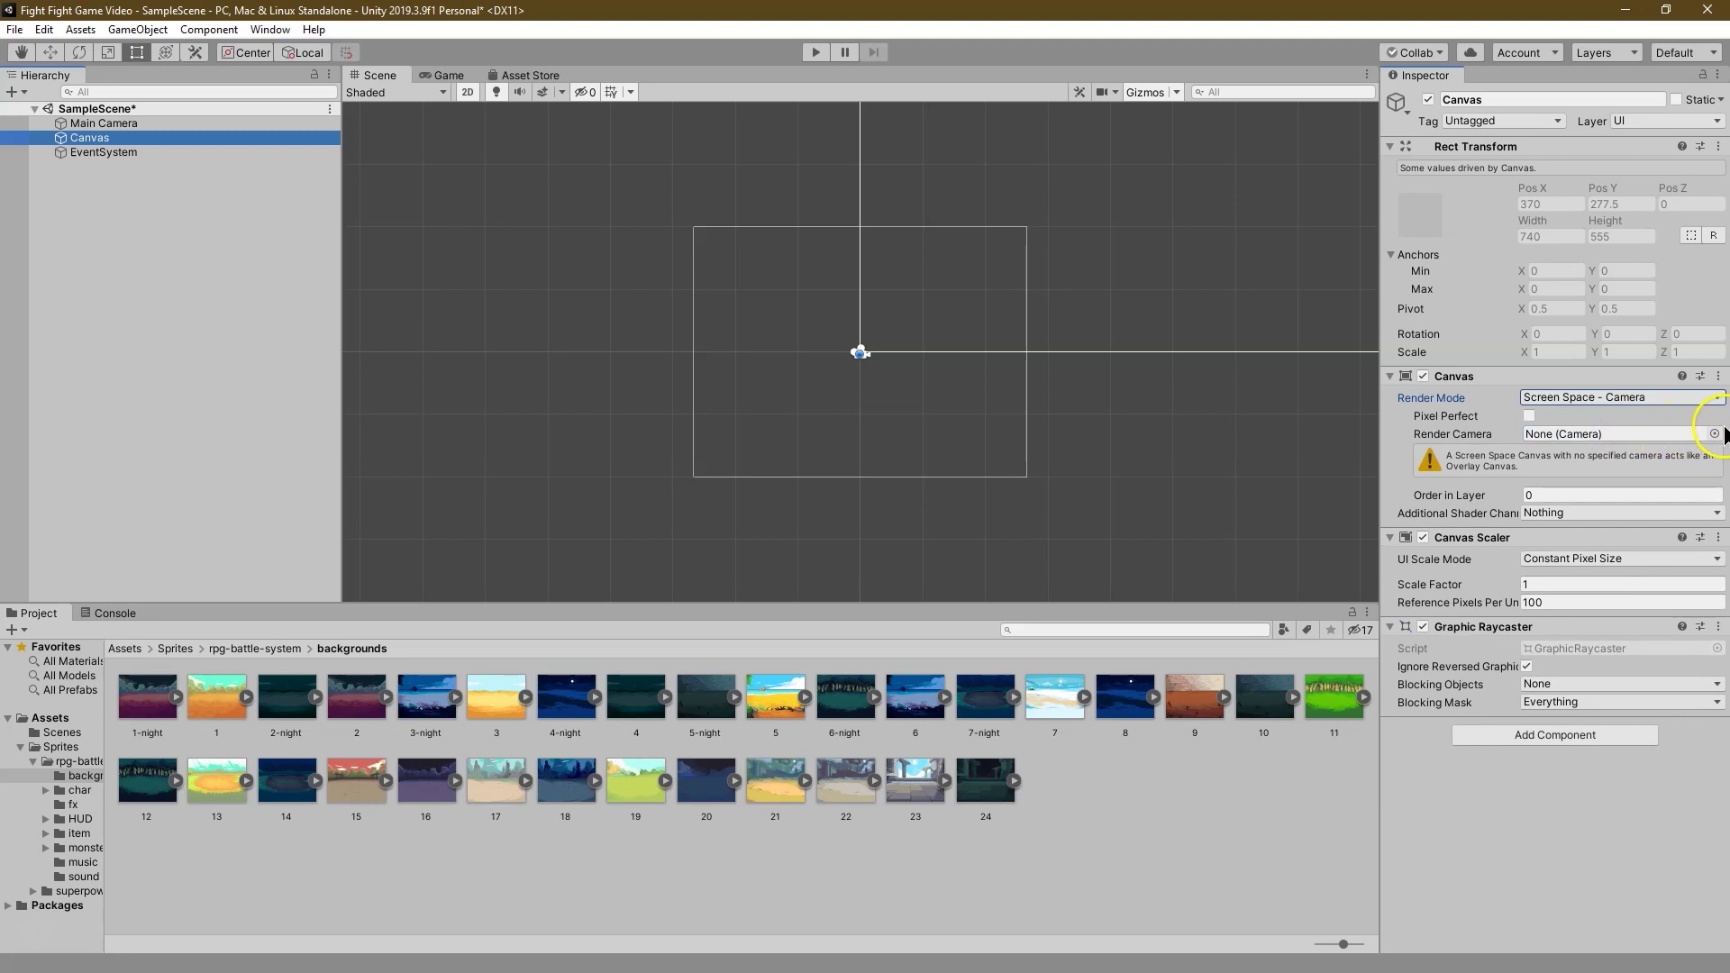
{"action": "left_click", "coordinate": [1714, 433]}
{"action": "left_click", "coordinate": [372, 208]}
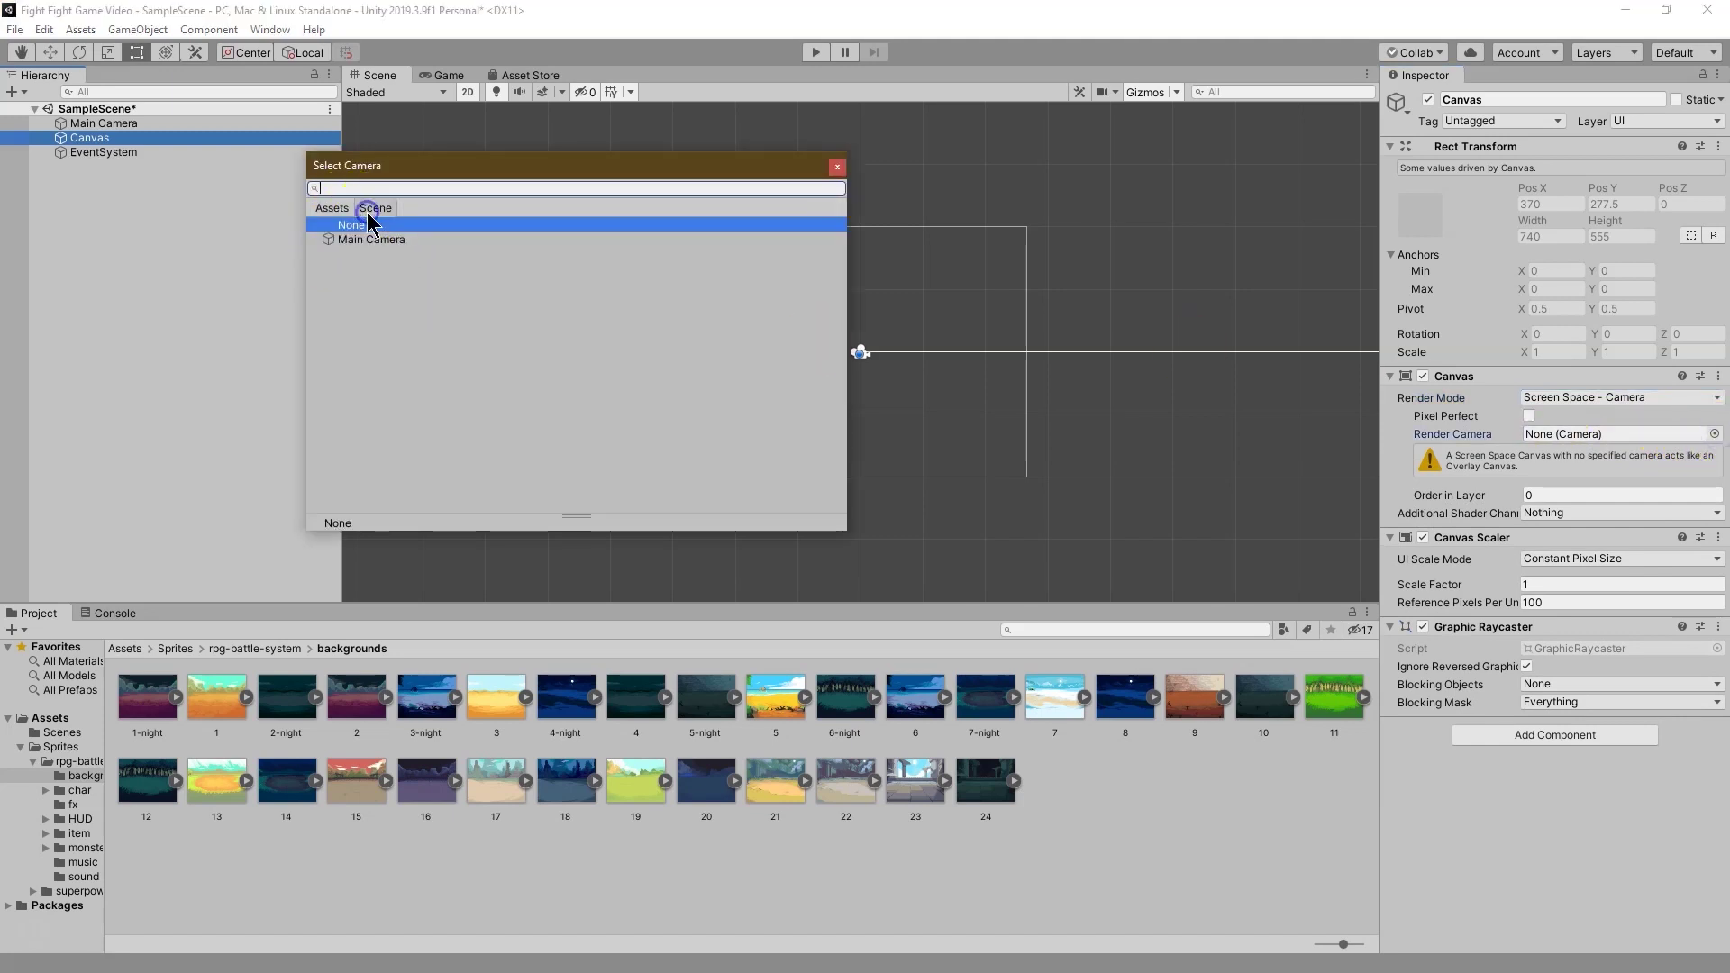
{"action": "double_click", "coordinate": [391, 245]}
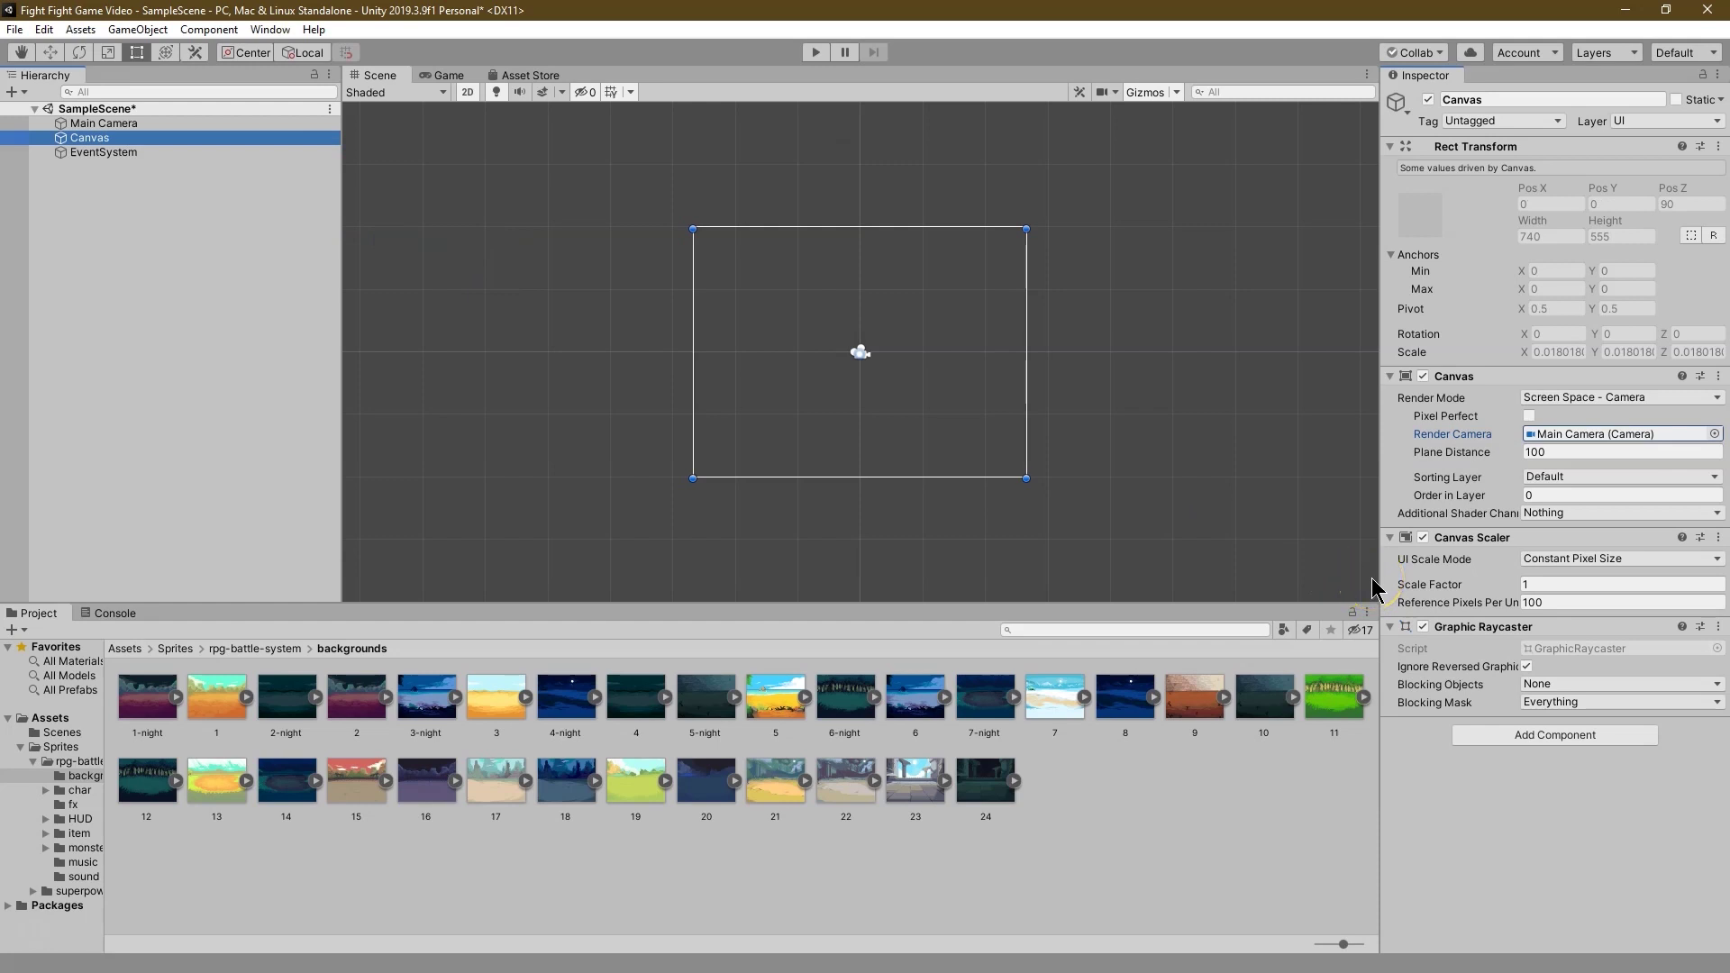
Step: Make the Canvas scale with screen size at a 1280 × 960 reference resolution
{"action": "left_click", "coordinate": [1561, 559]}
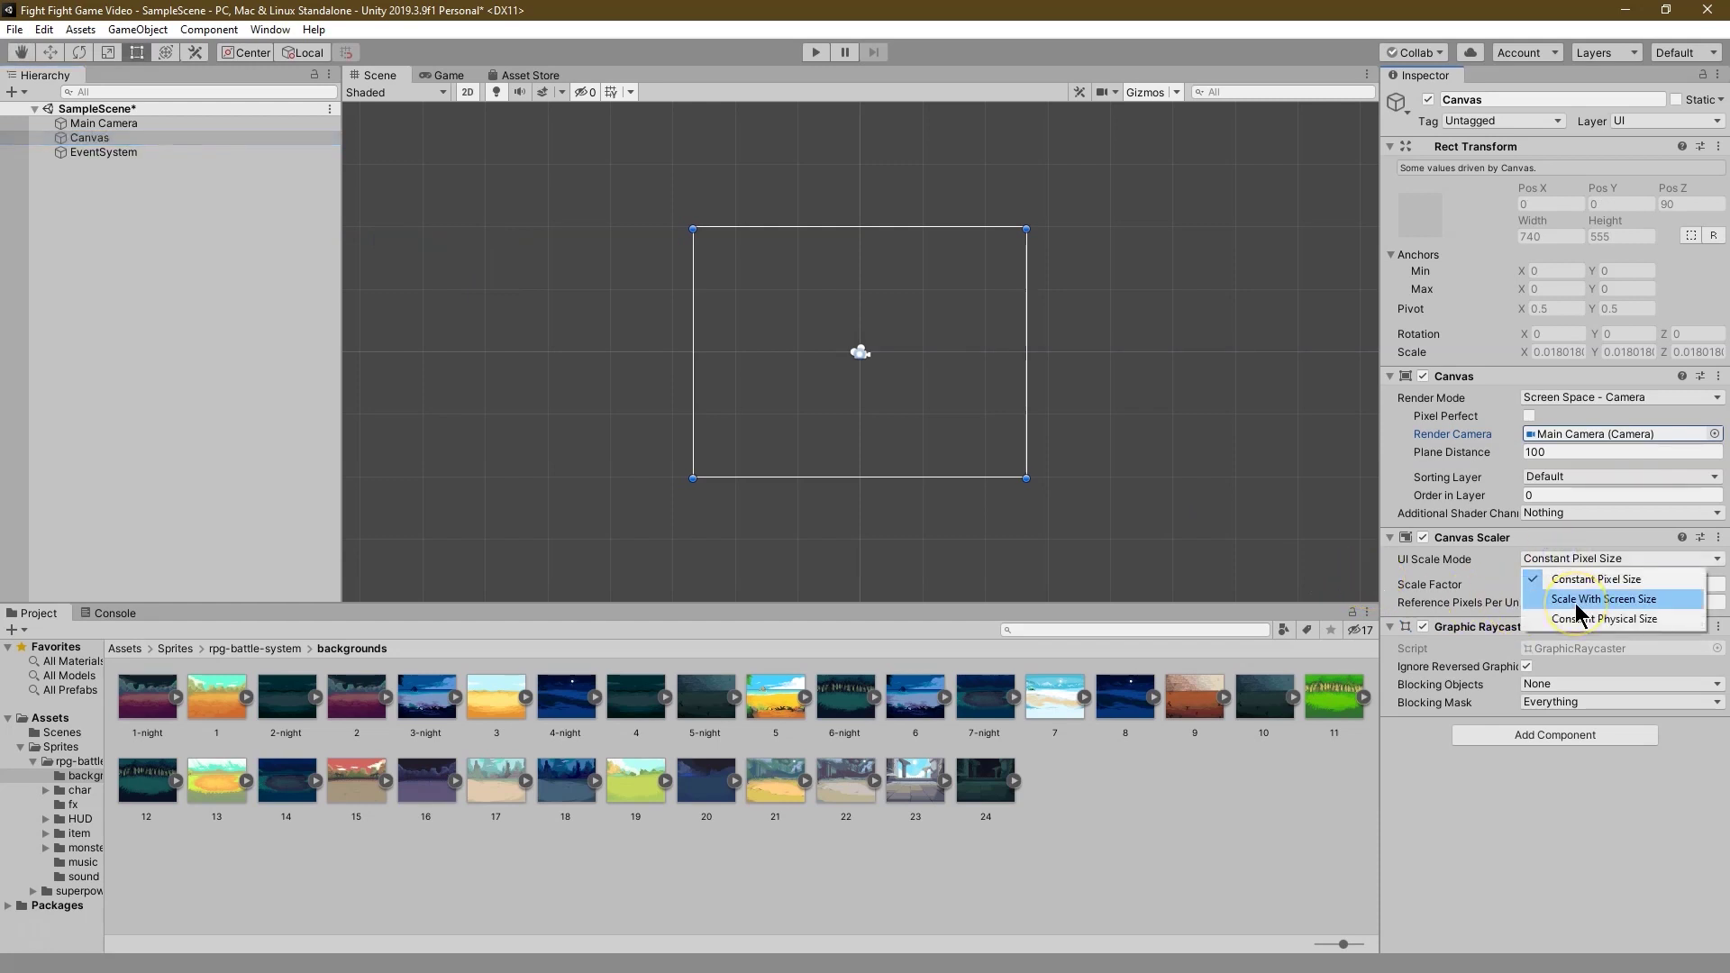
{"action": "left_click", "coordinate": [1575, 610]}
{"action": "left_click", "coordinate": [1570, 584]}
{"action": "type", "text": "1280"}
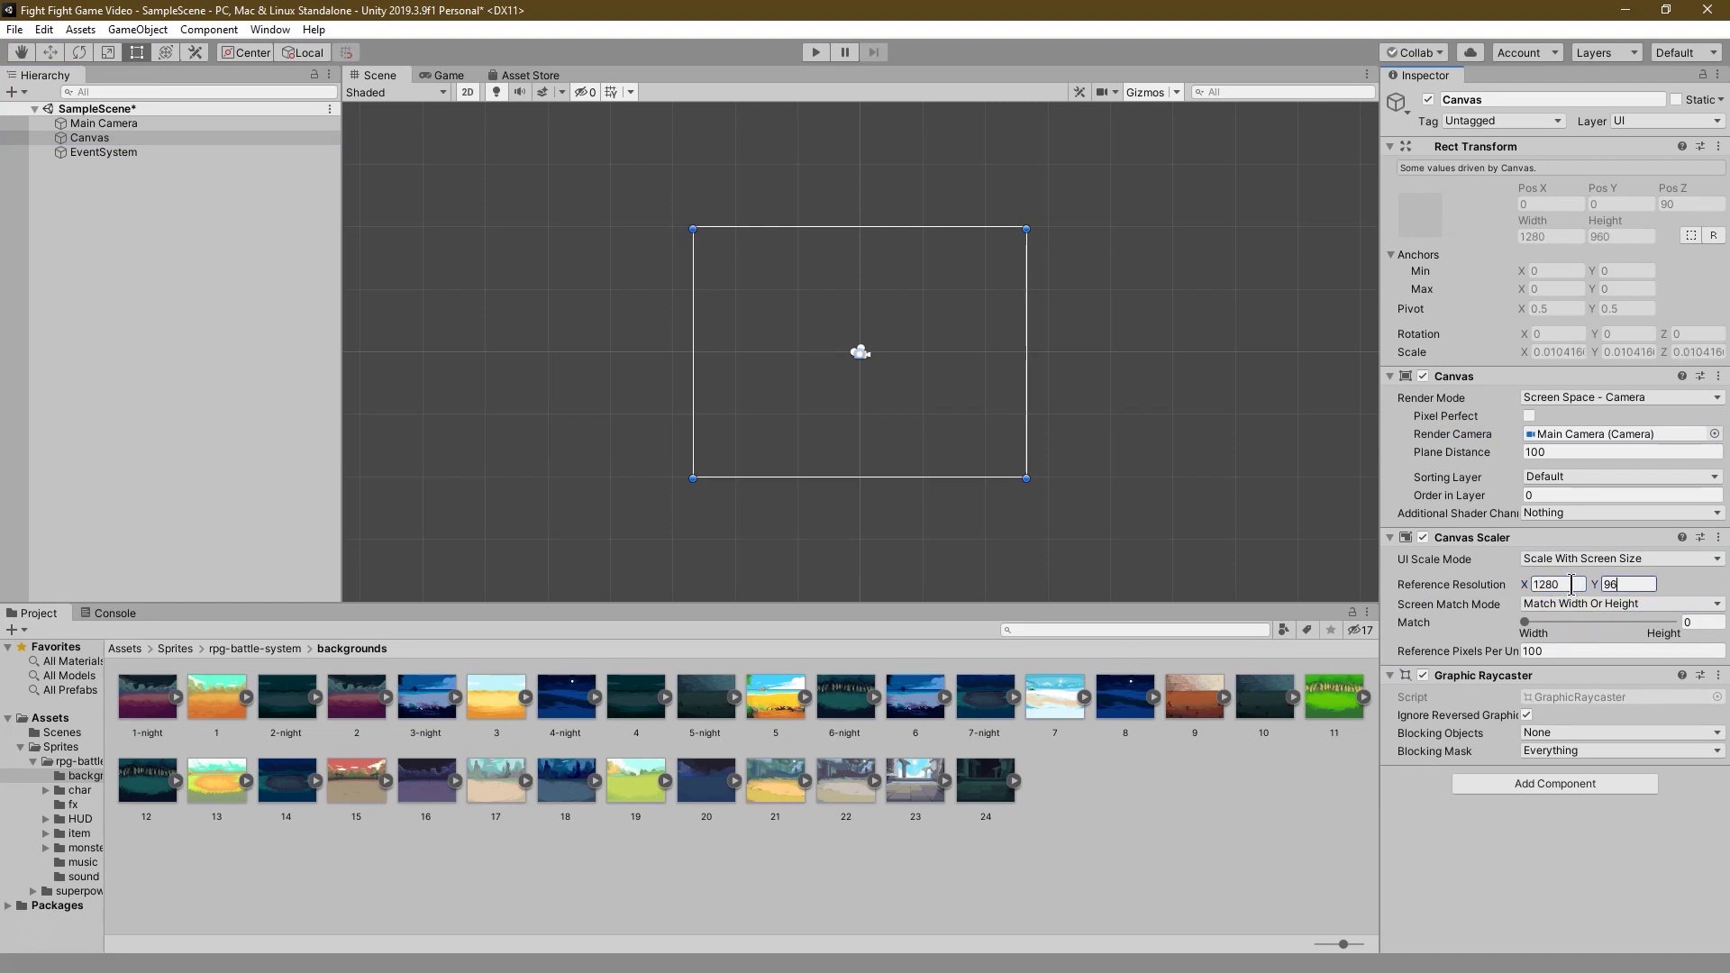
{"action": "key", "text": "Tab"}
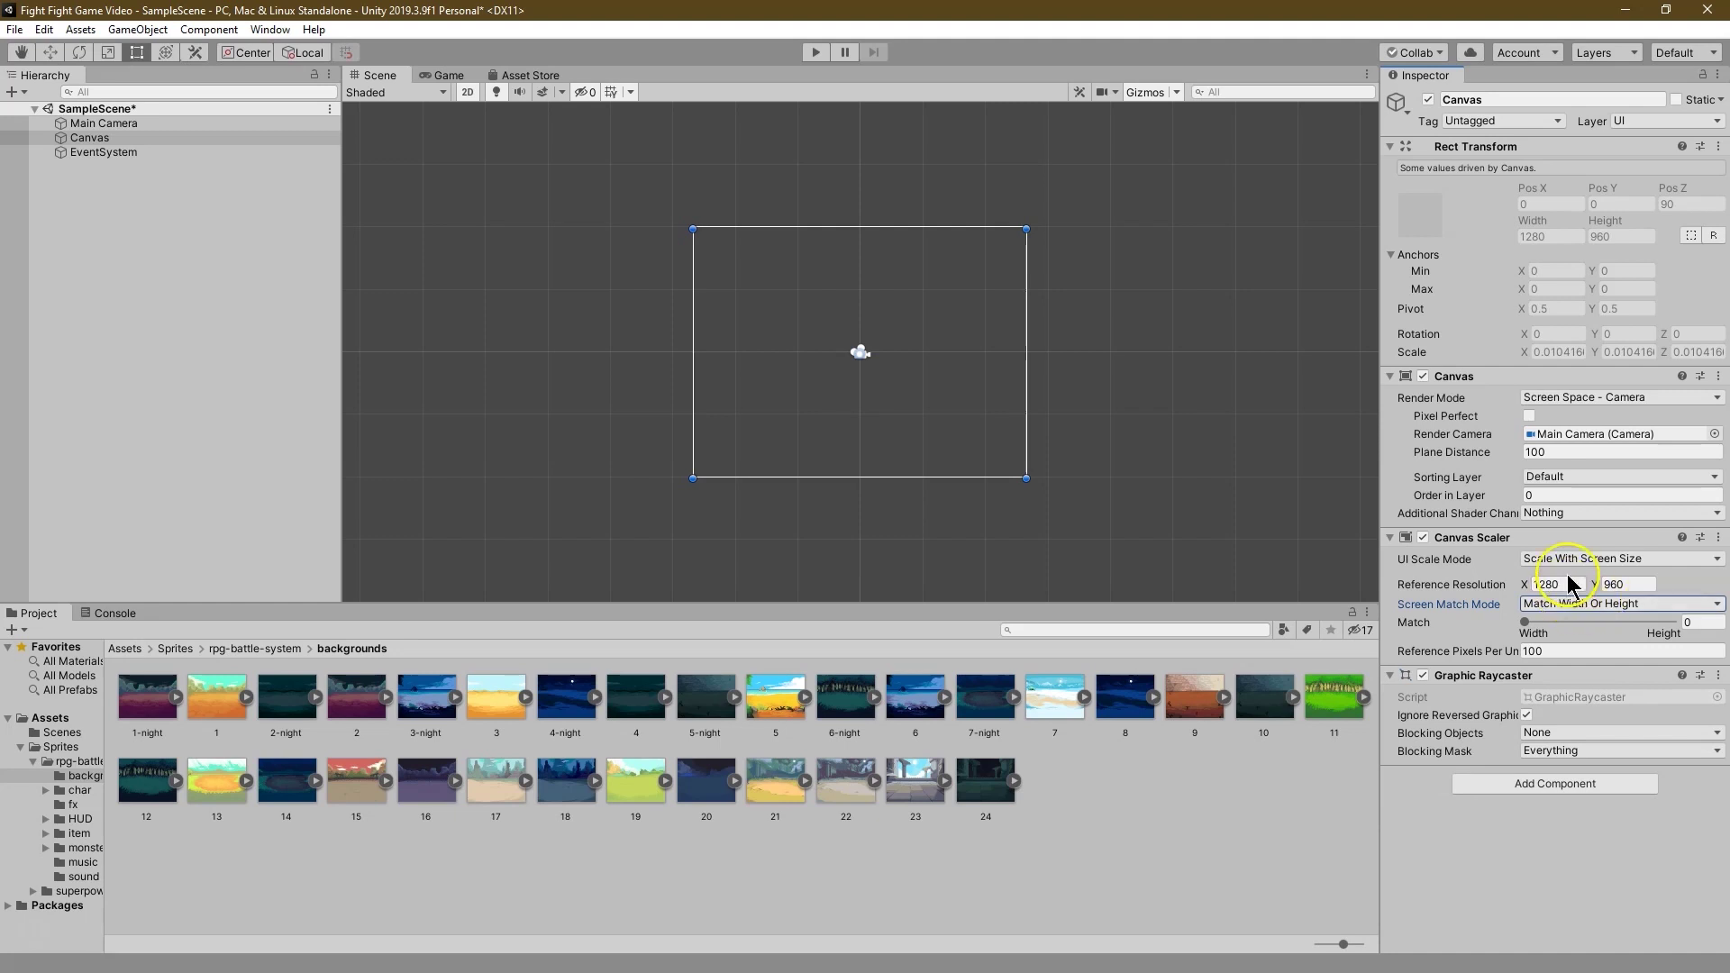
{"action": "left_click", "coordinate": [72, 138]}
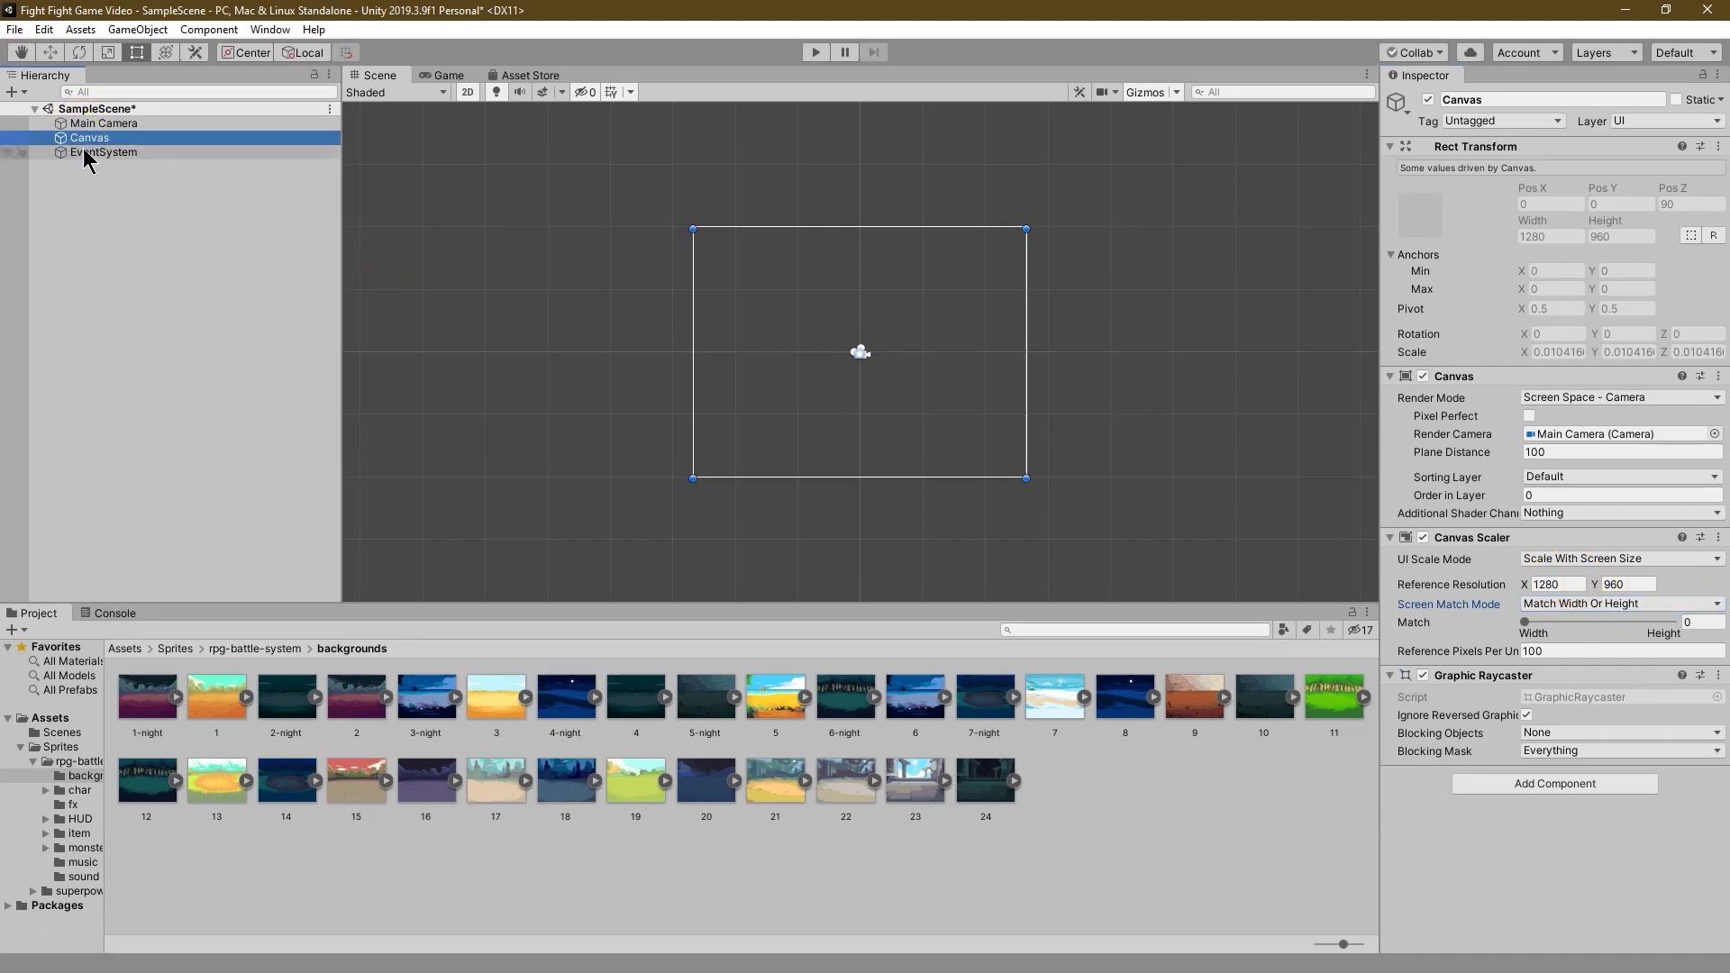
{"action": "left_click", "coordinate": [125, 142]}
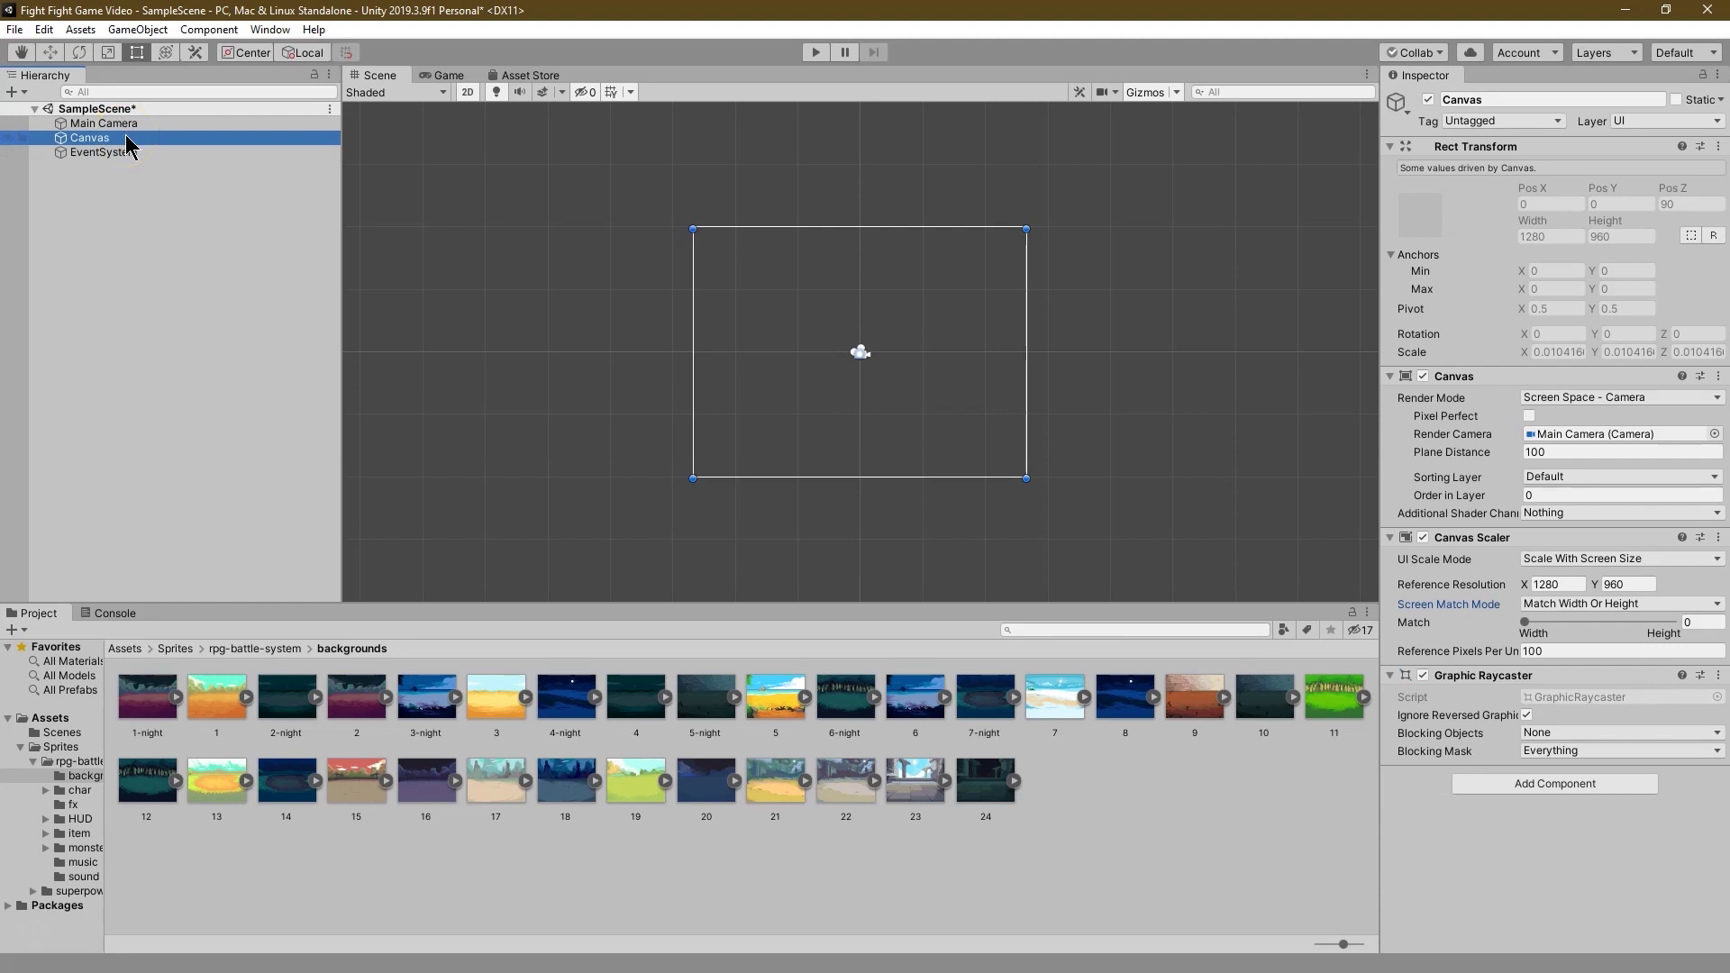
Step: Rename the Canvas in the Hierarchy to 'Background Canvas'
{"action": "right_click", "coordinate": [127, 144]}
{"action": "left_click", "coordinate": [1526, 100]}
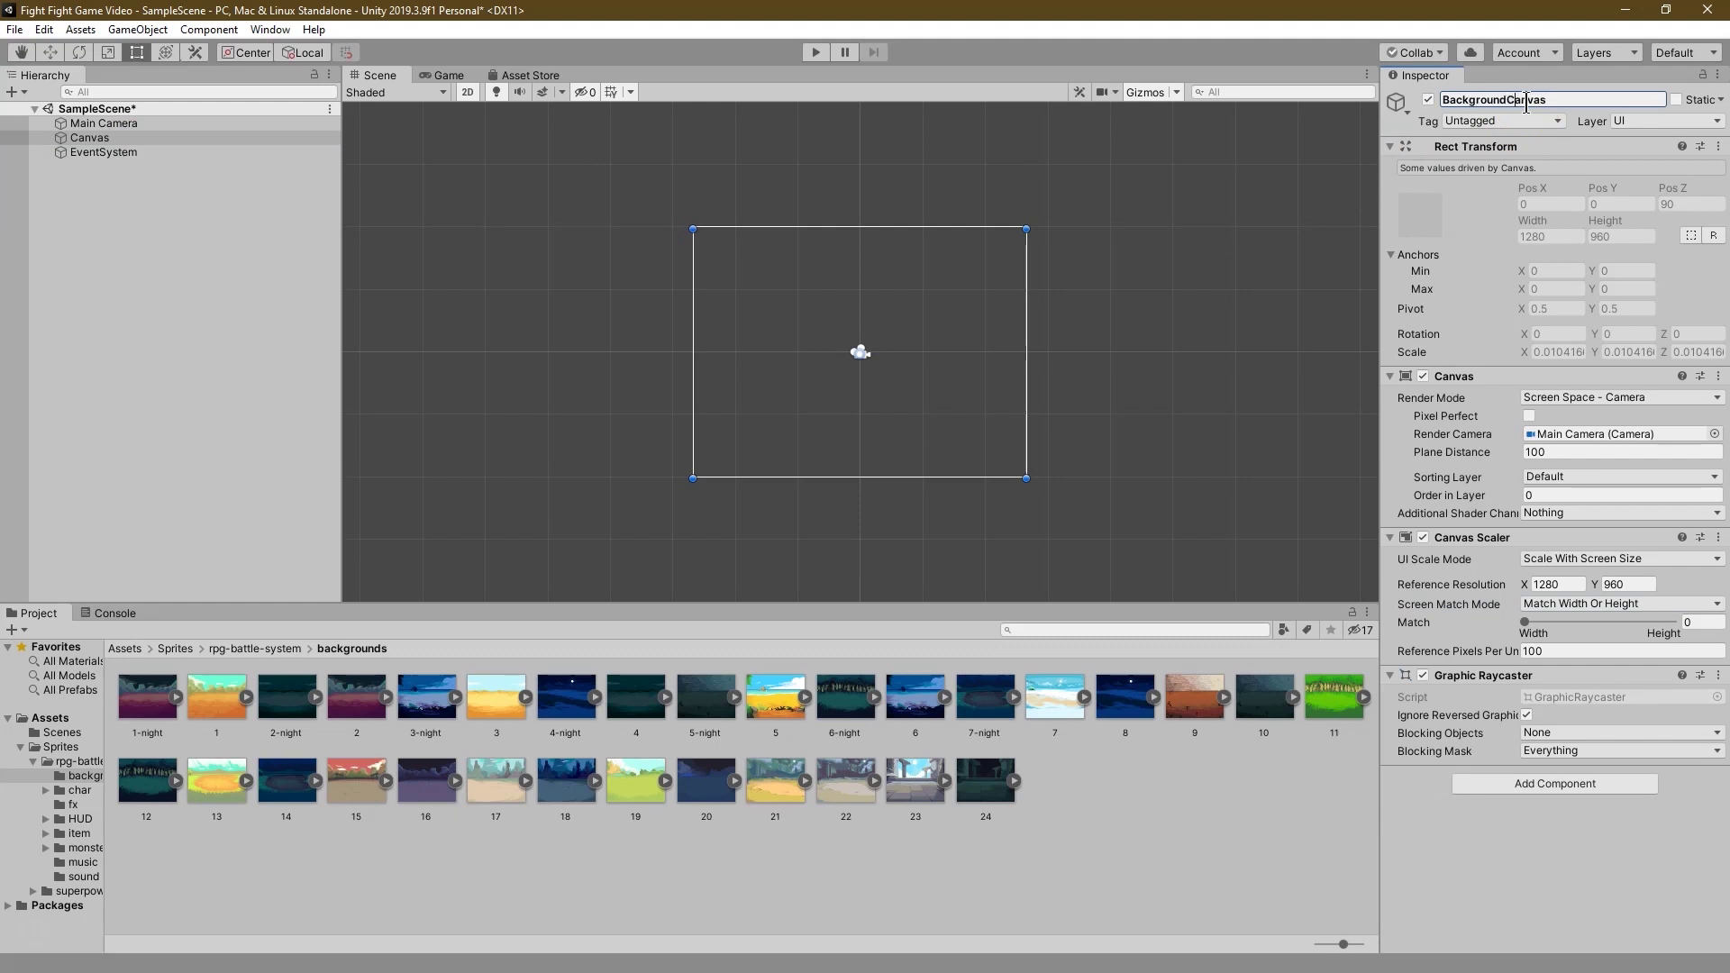
{"action": "left_click", "coordinate": [144, 138]}
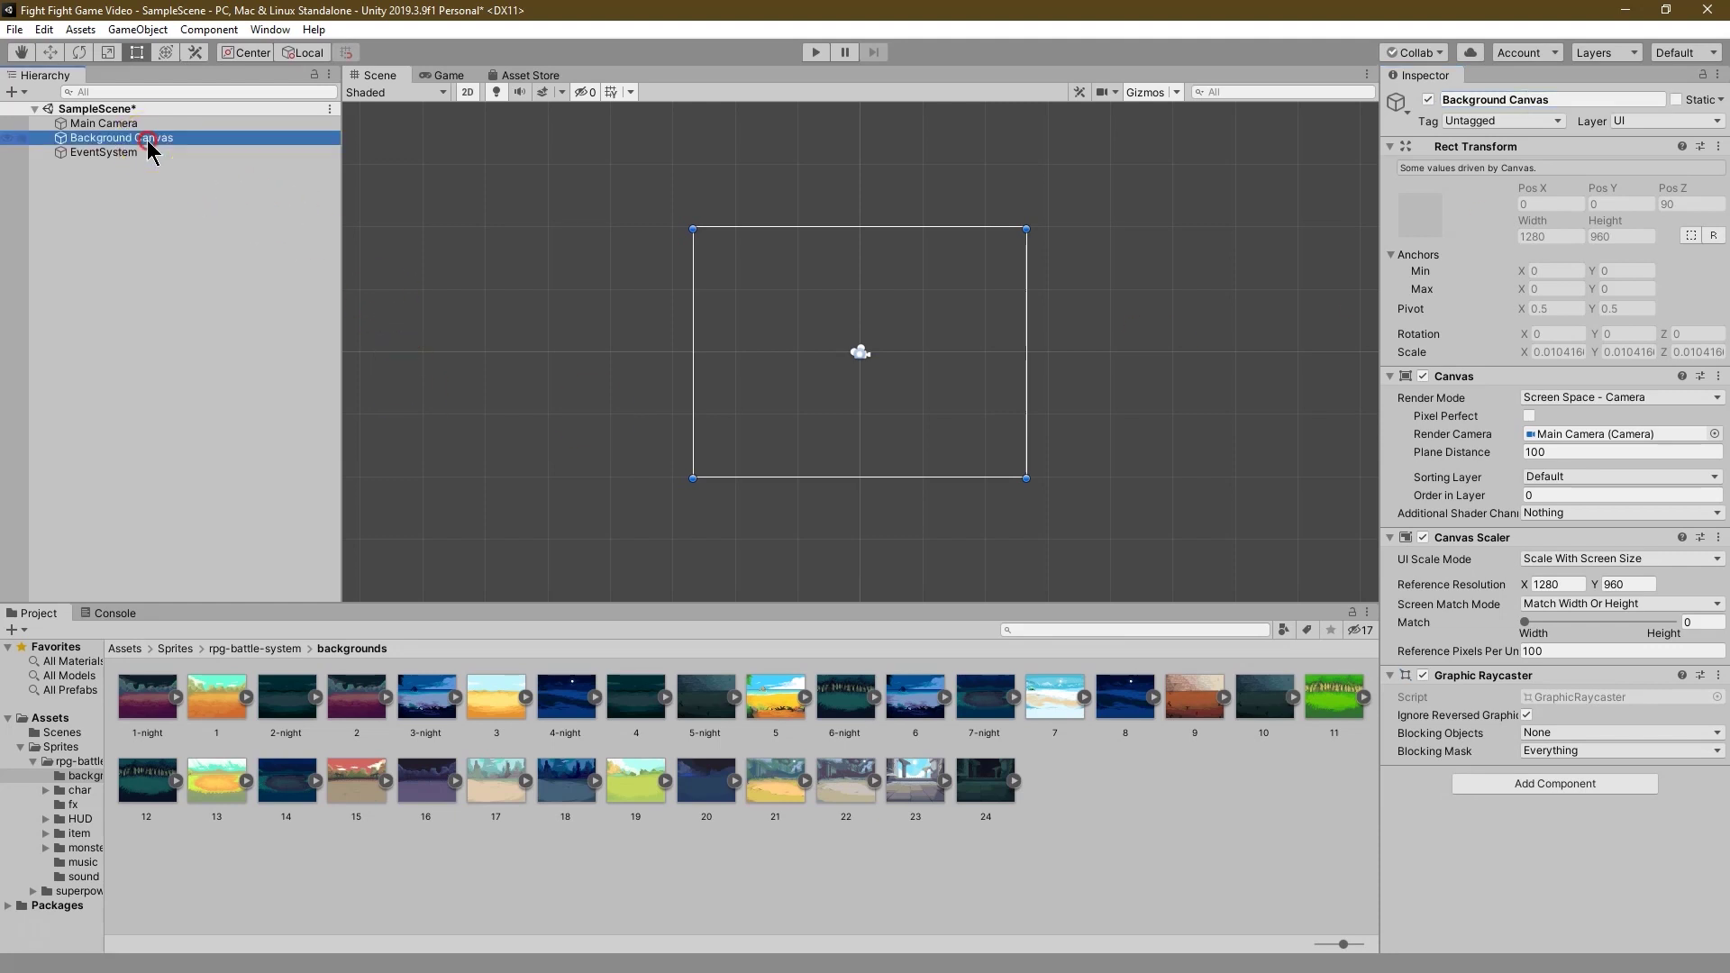
{"action": "right_click", "coordinate": [147, 140]}
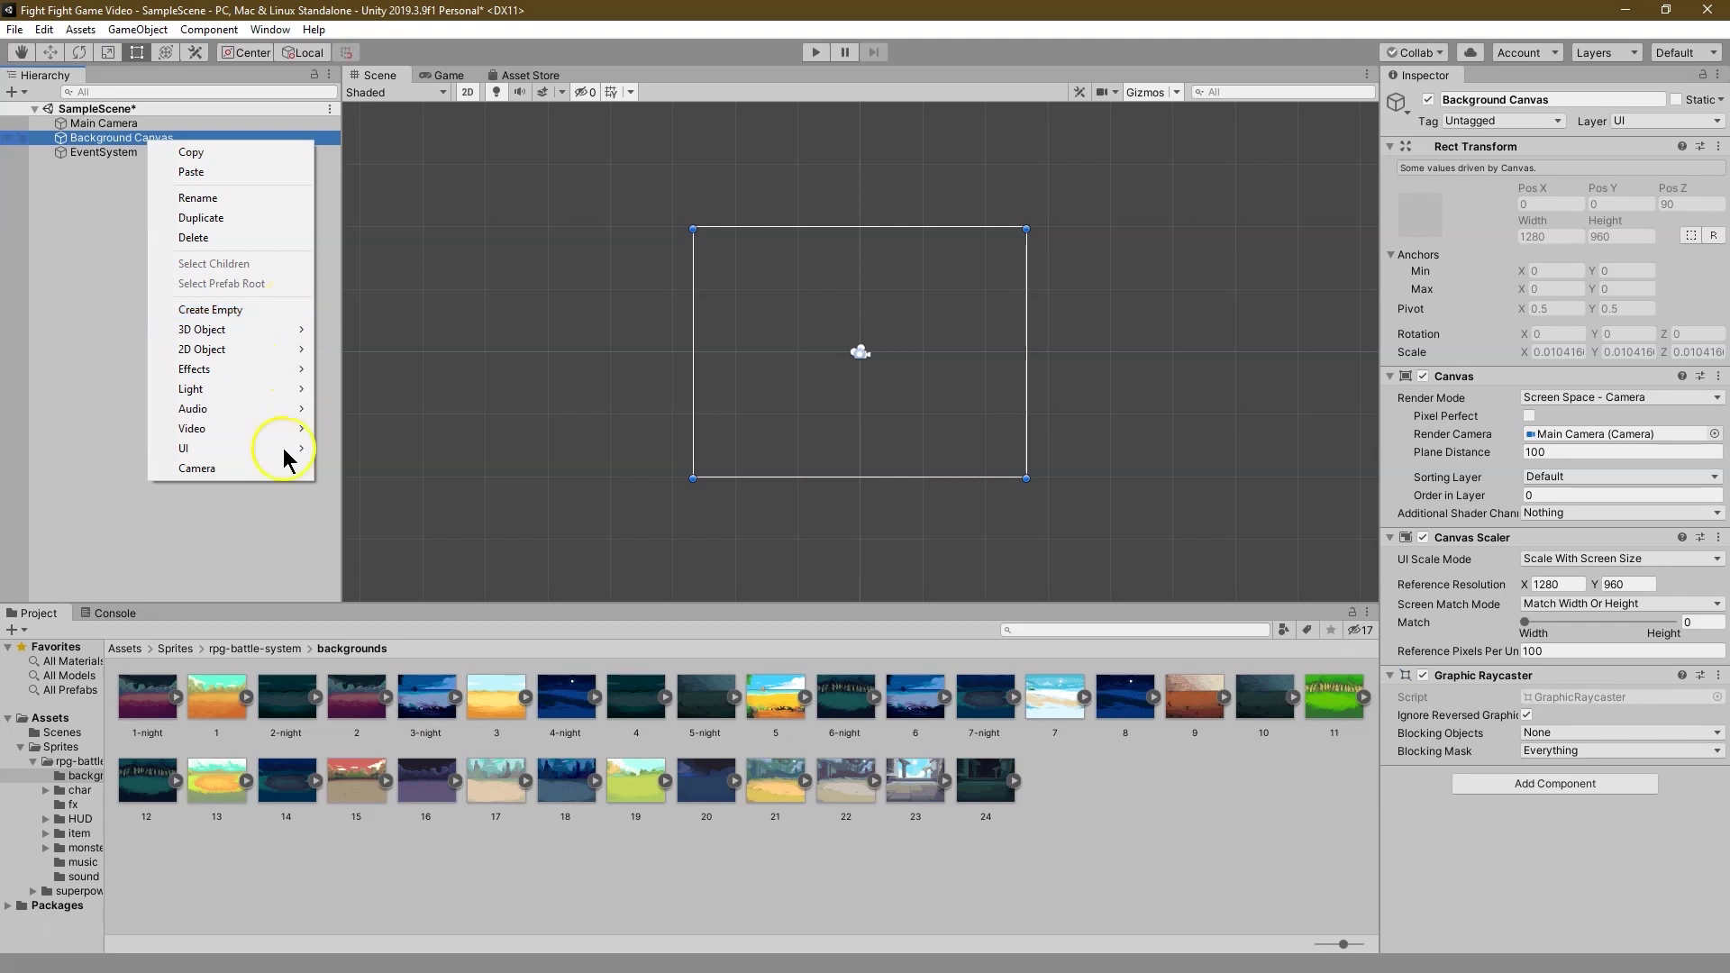
Step: Add a UI Image under Background Canvas using background sprite 17 at native size
{"action": "mouse_move", "coordinate": [293, 450]}
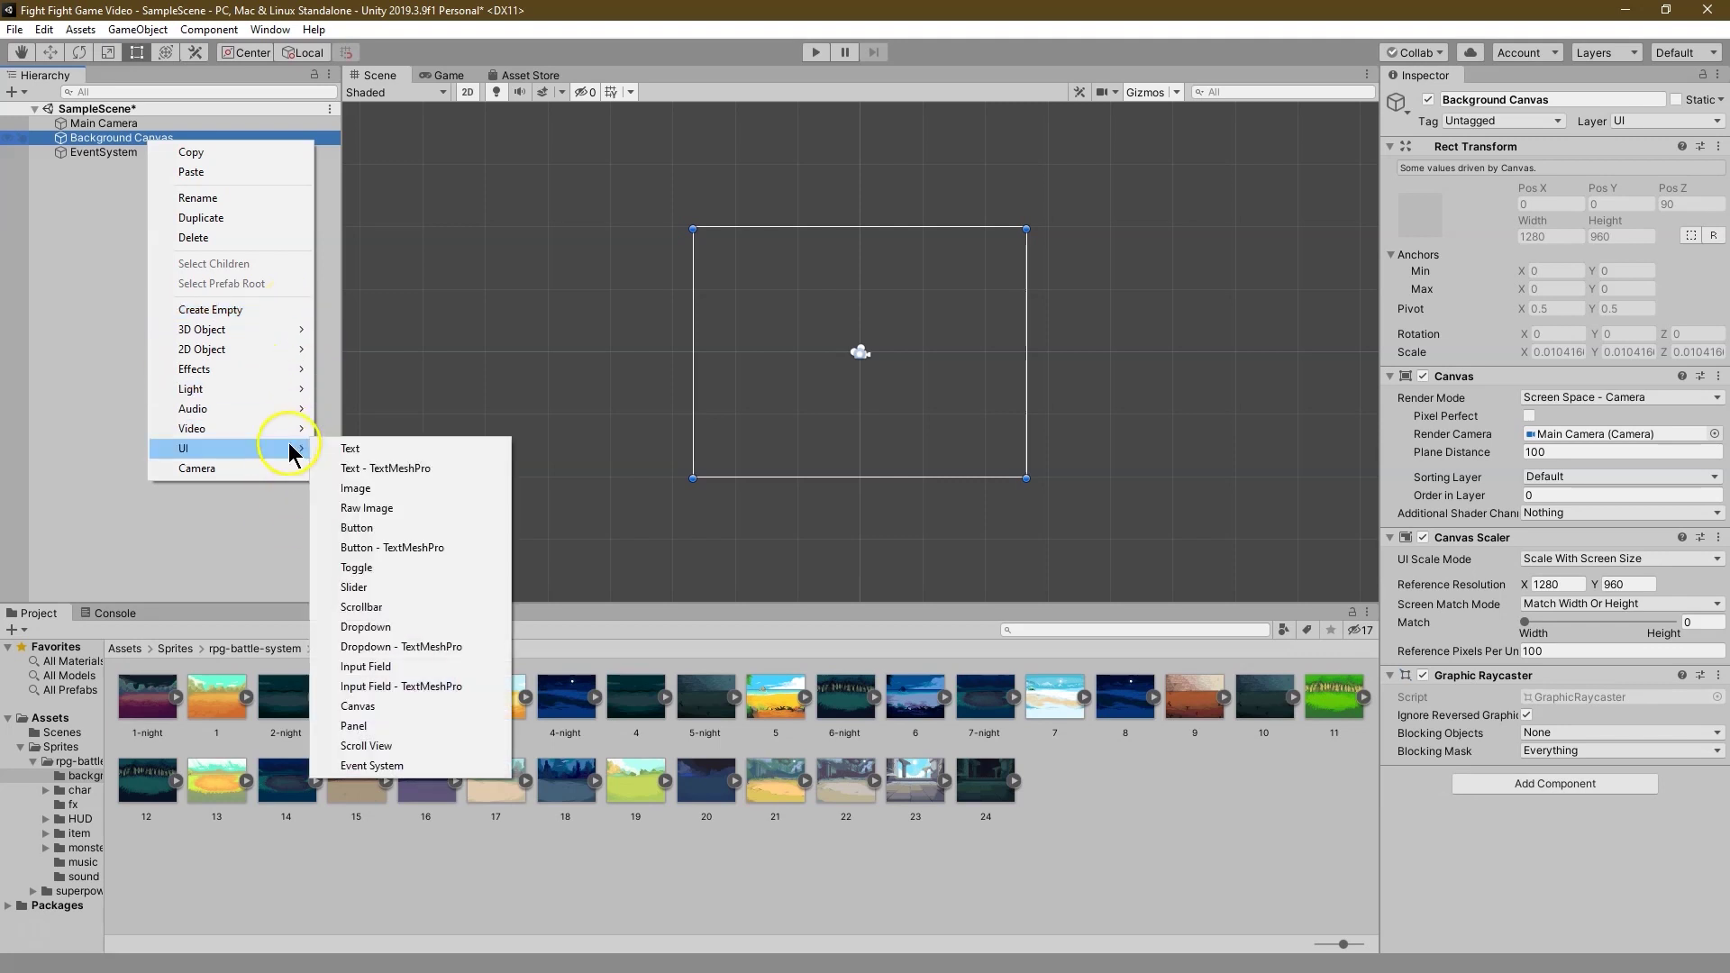
{"action": "left_click", "coordinate": [432, 488]}
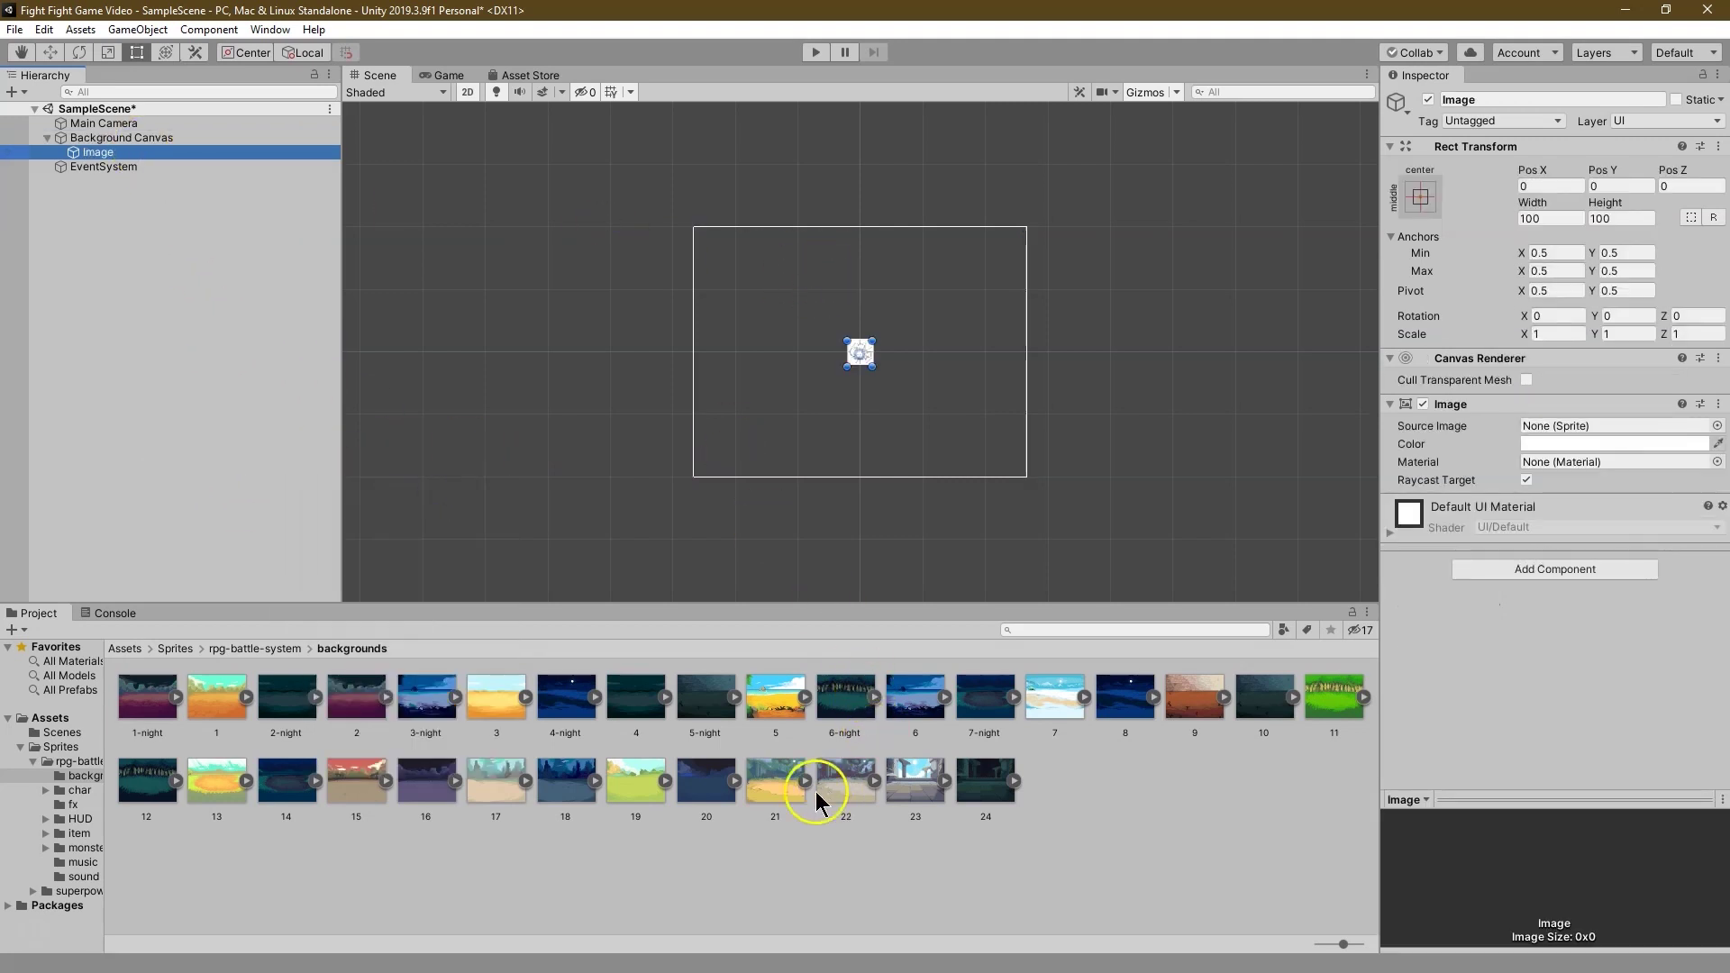
{"action": "left_click_drag", "start_coordinate": [517, 813], "coordinate": [1588, 437]}
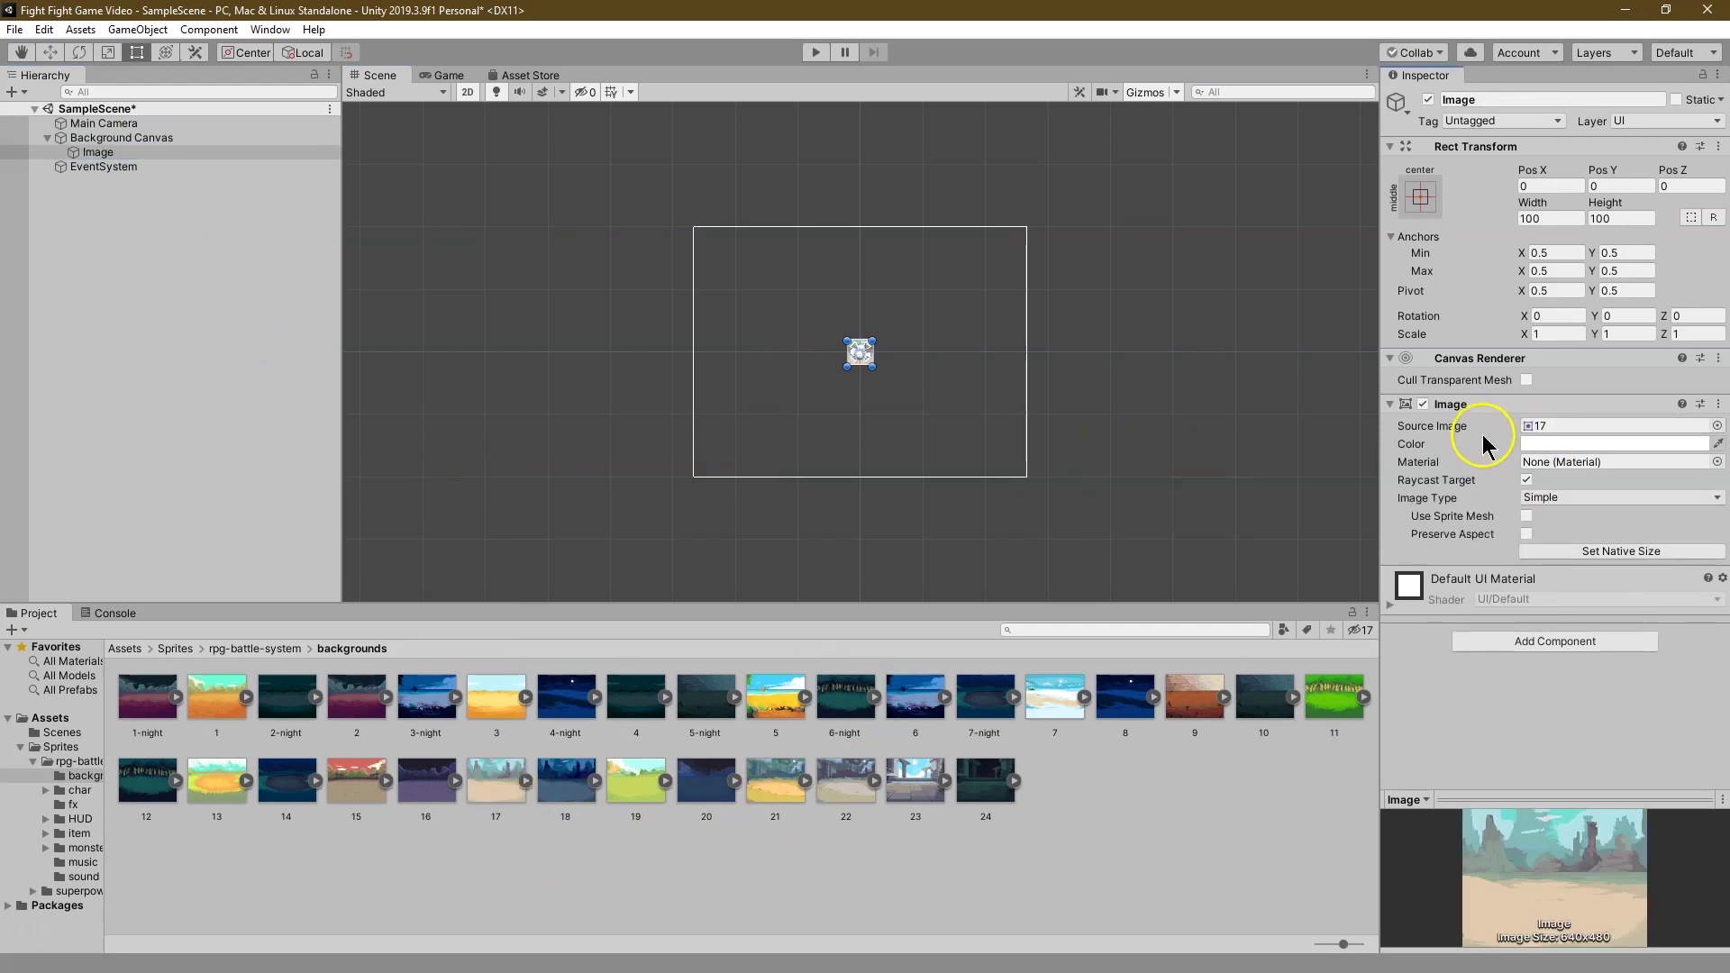
{"action": "left_click", "coordinate": [859, 373]}
{"action": "left_click", "coordinate": [1647, 562]}
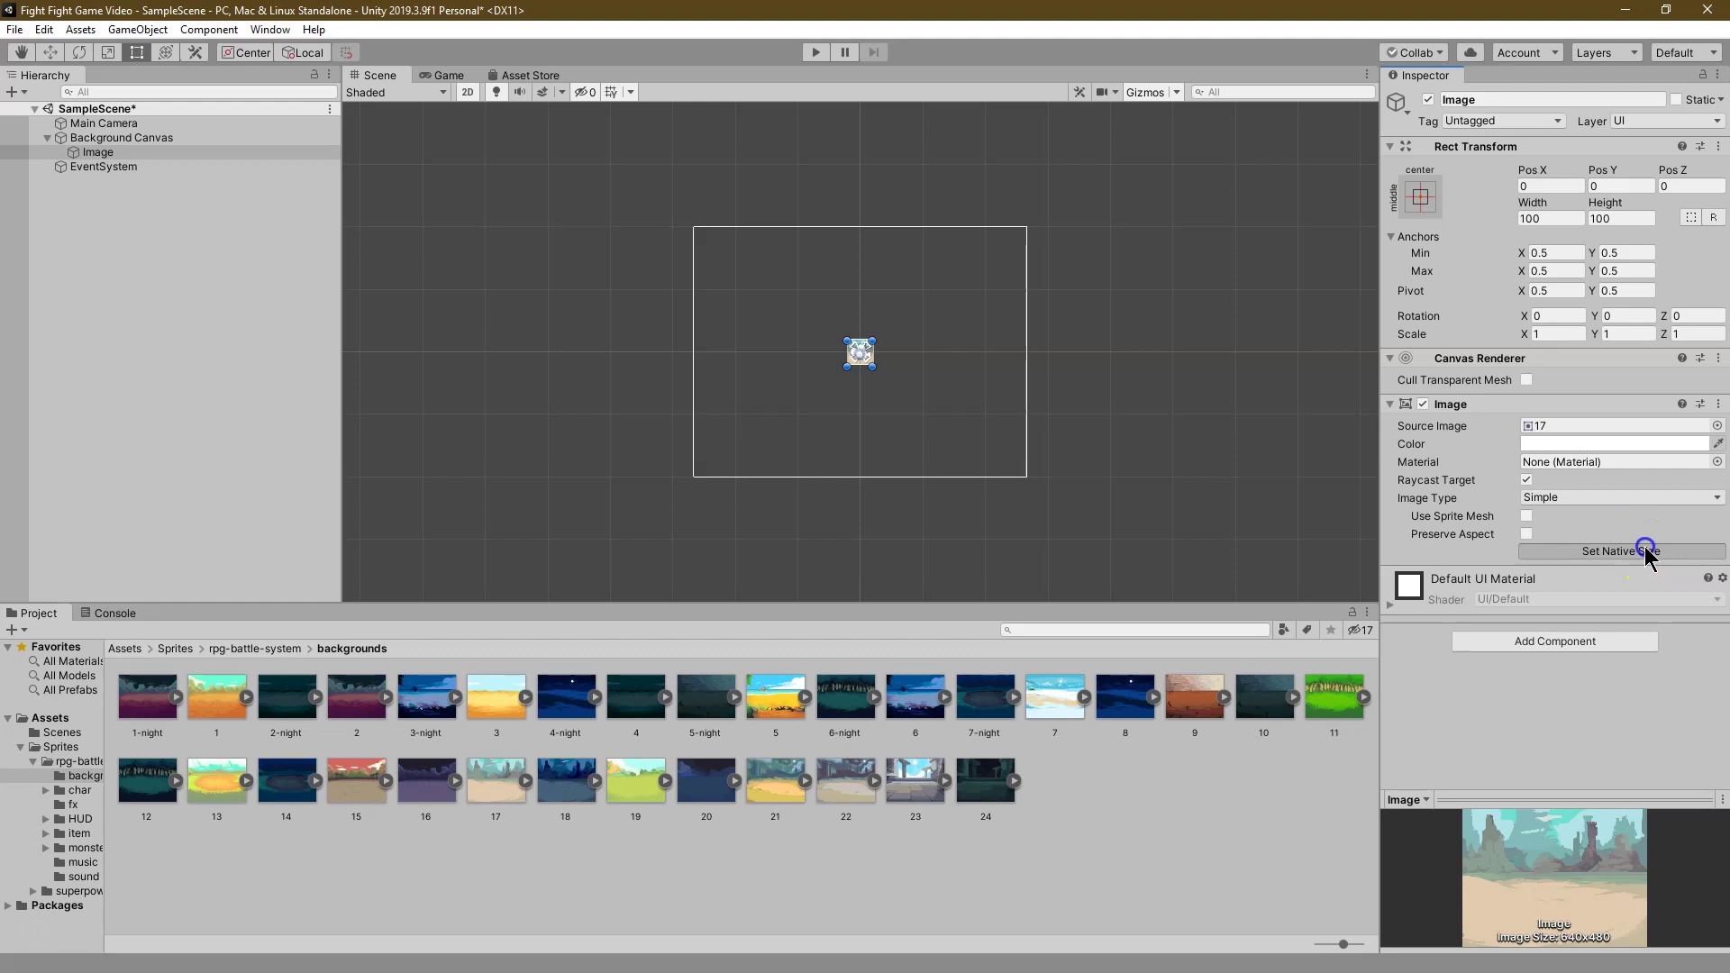
{"action": "left_click", "coordinate": [1635, 554]}
{"action": "key", "text": "alt+Tab"}
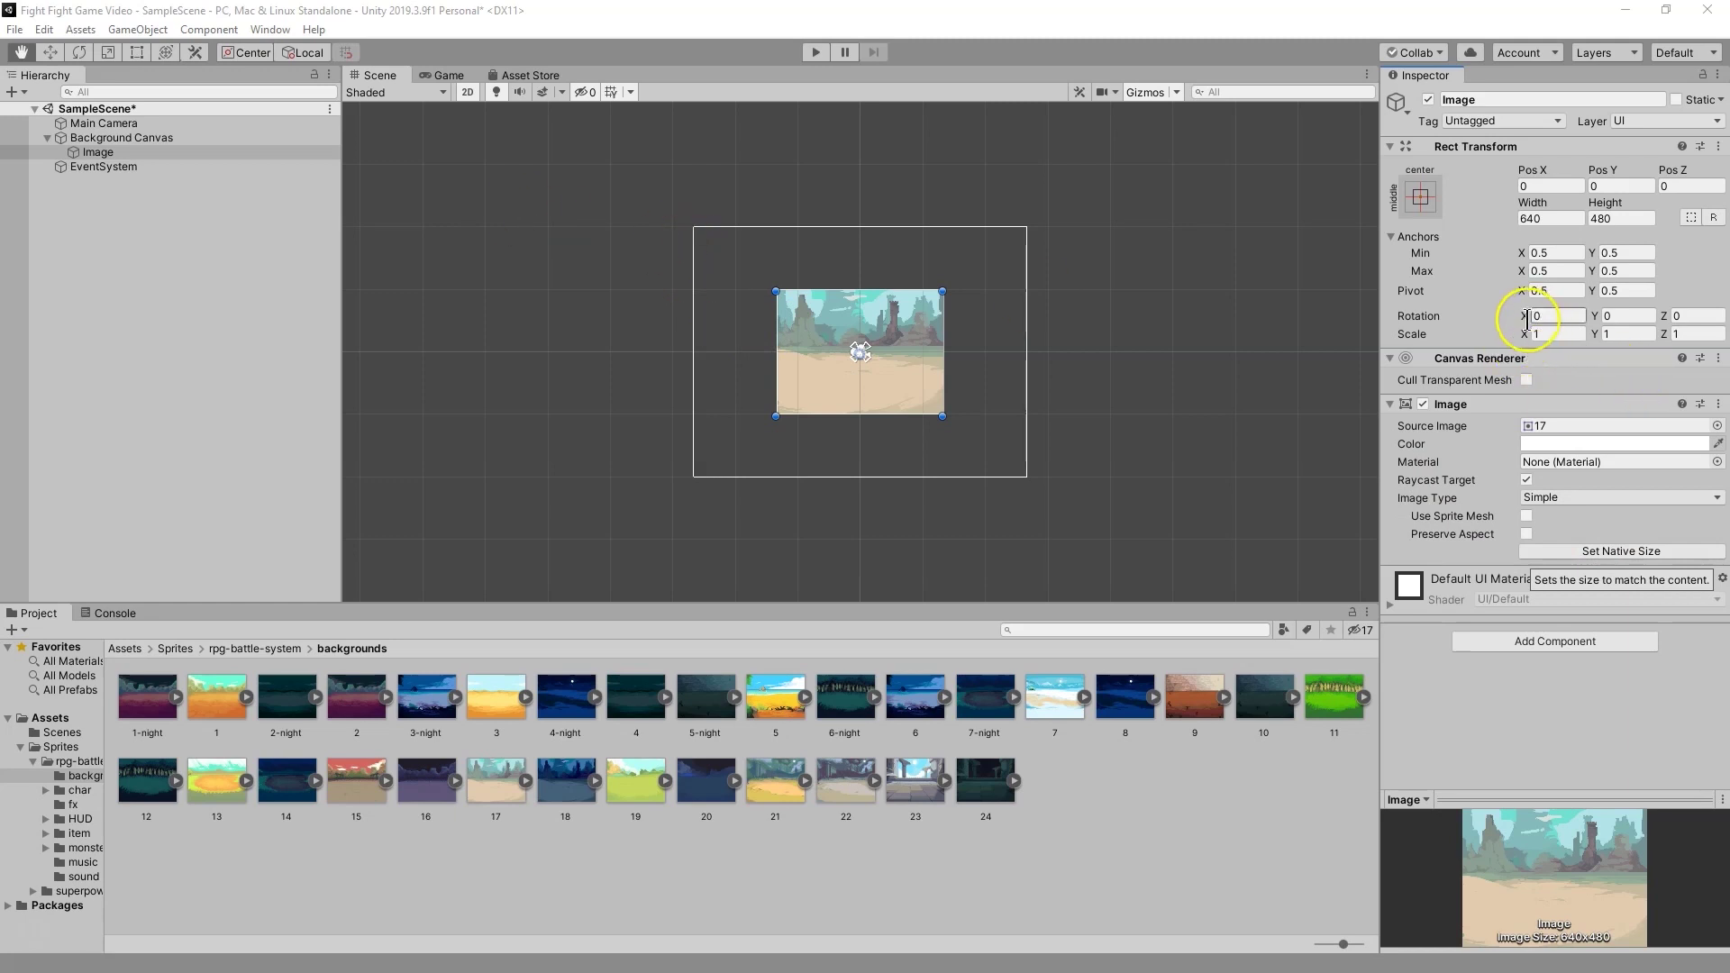
Step: Set the image's width to 1284 and height to 964
{"action": "left_click", "coordinate": [1540, 217]}
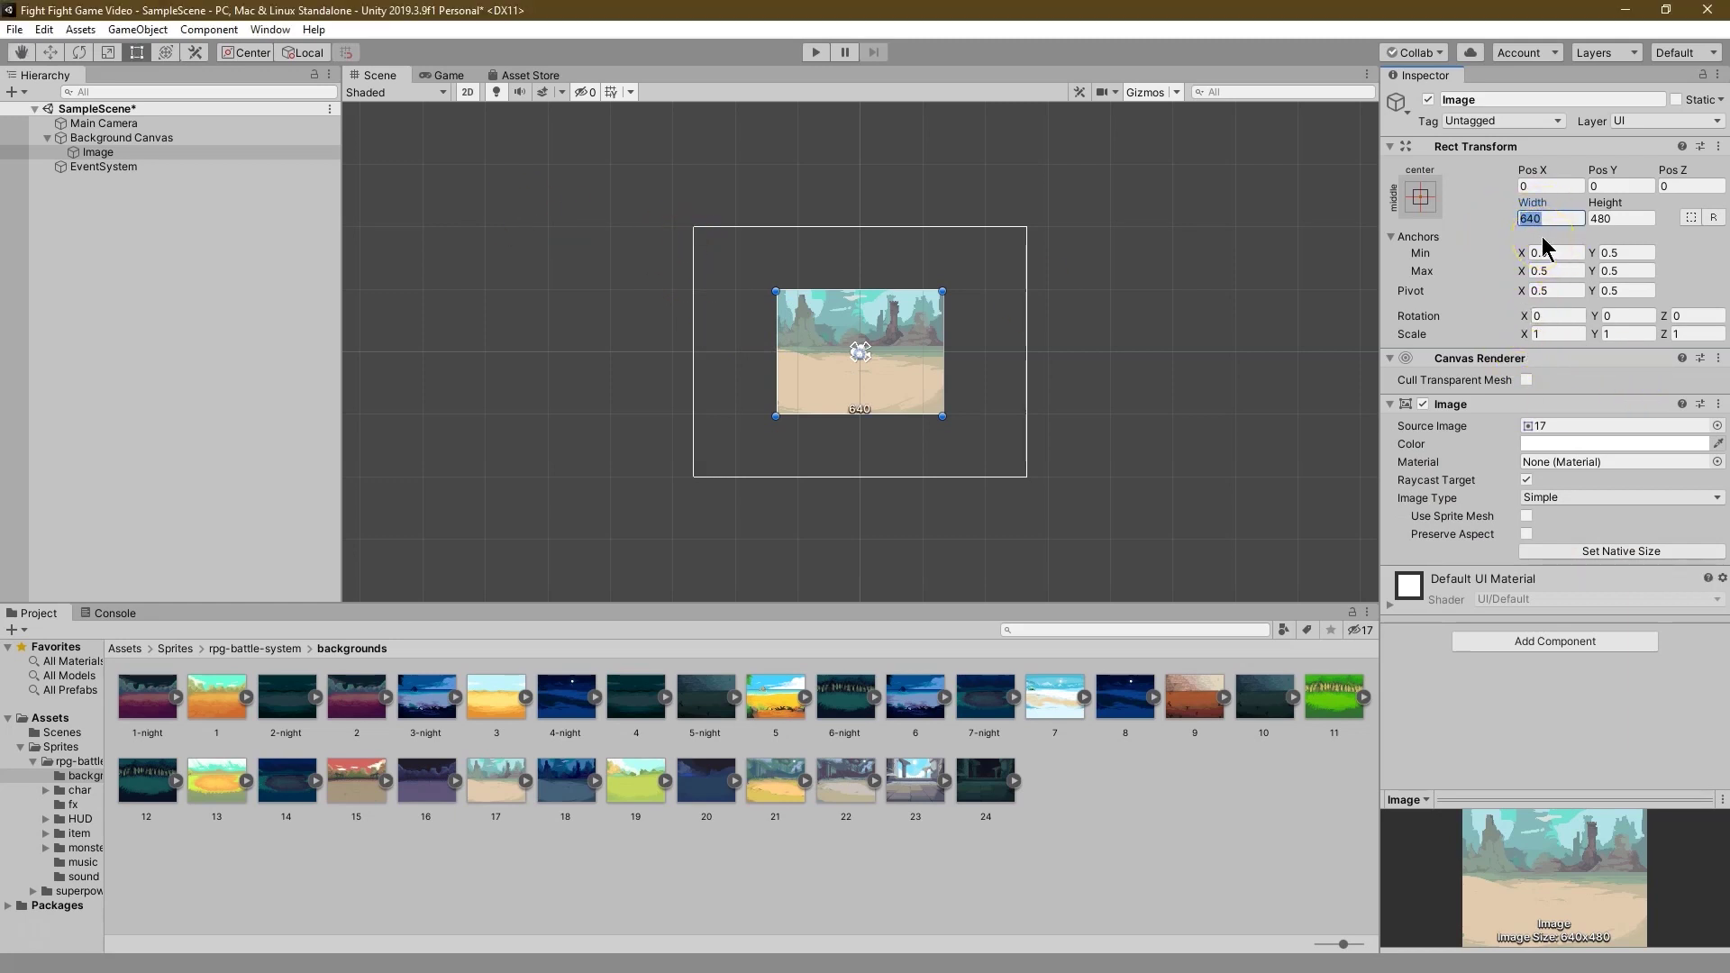
{"action": "type", "text": "1284"}
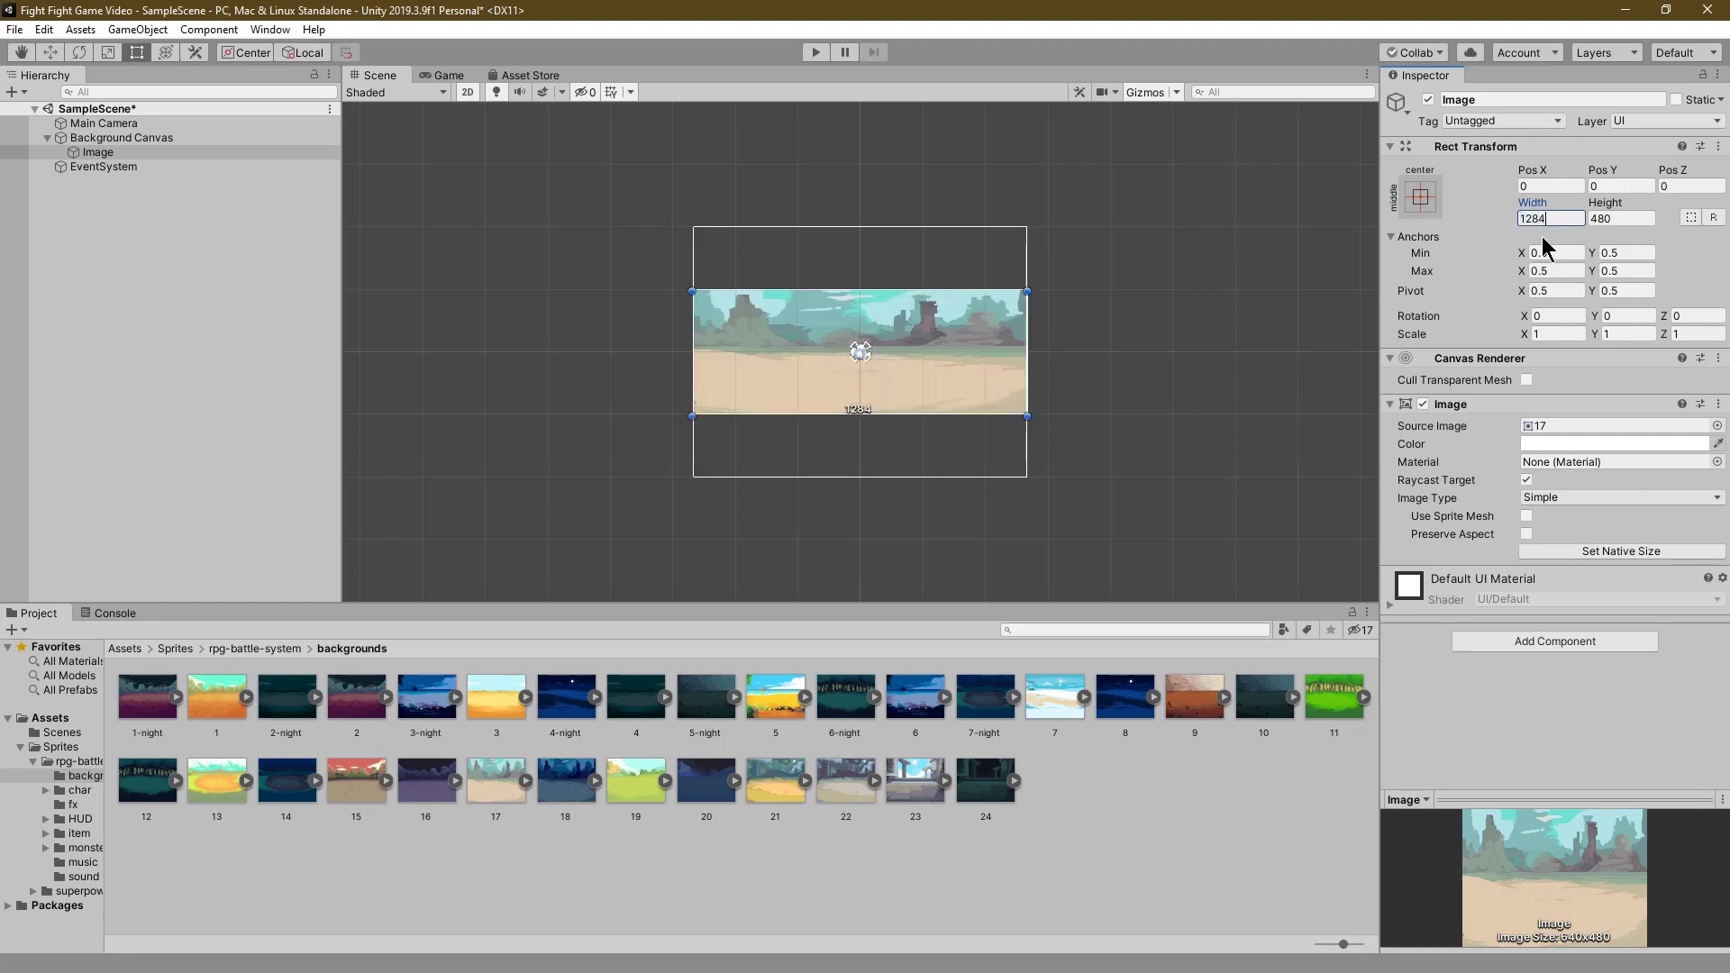
{"action": "key", "text": "Tab"}
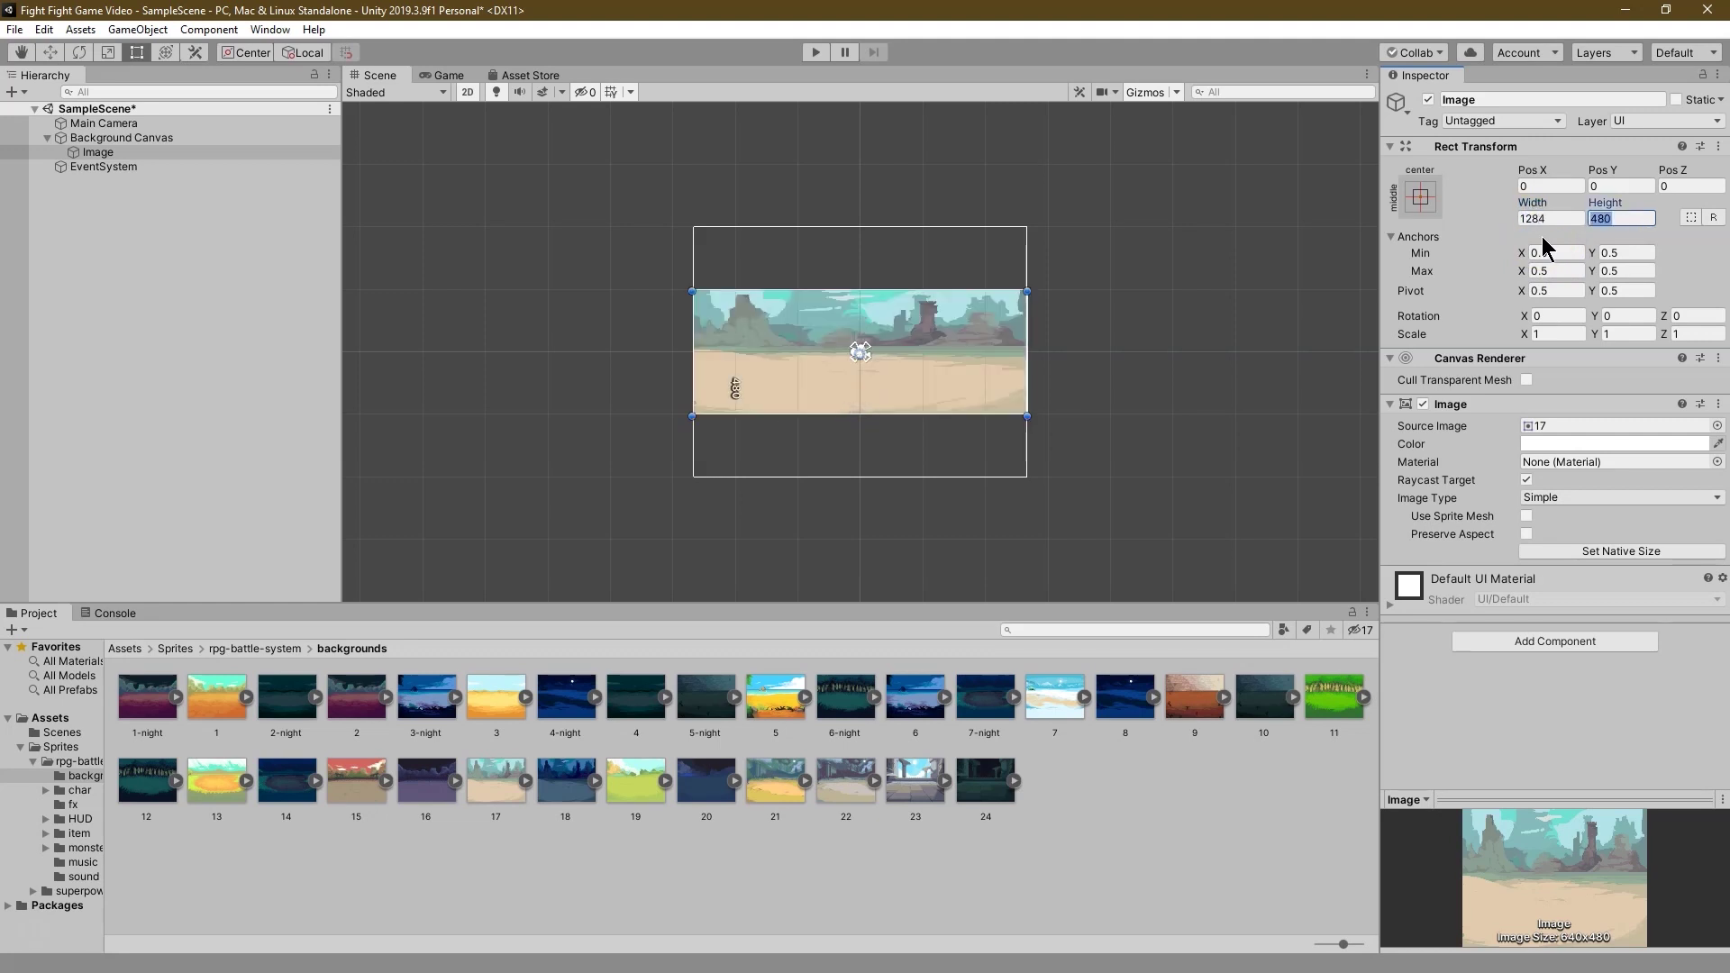
{"action": "type", "text": "964"}
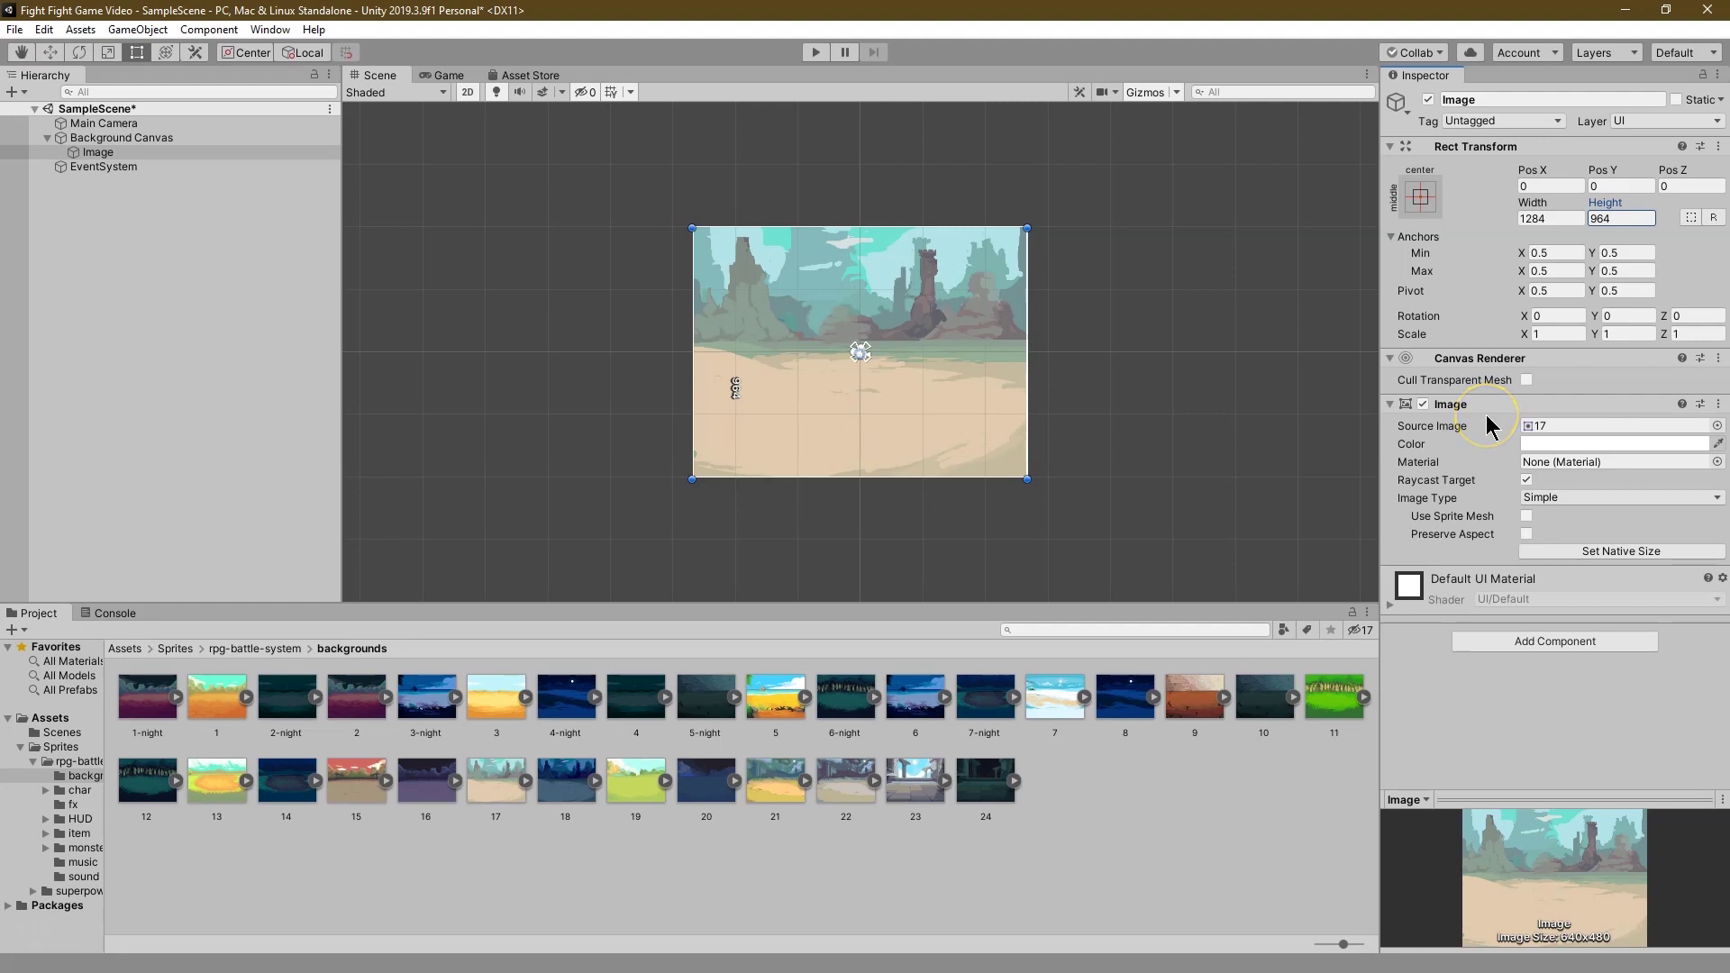
{"action": "left_click", "coordinate": [1078, 330]}
Step: Add a new UI Canvas to the scene
{"action": "left_click", "coordinate": [184, 203]}
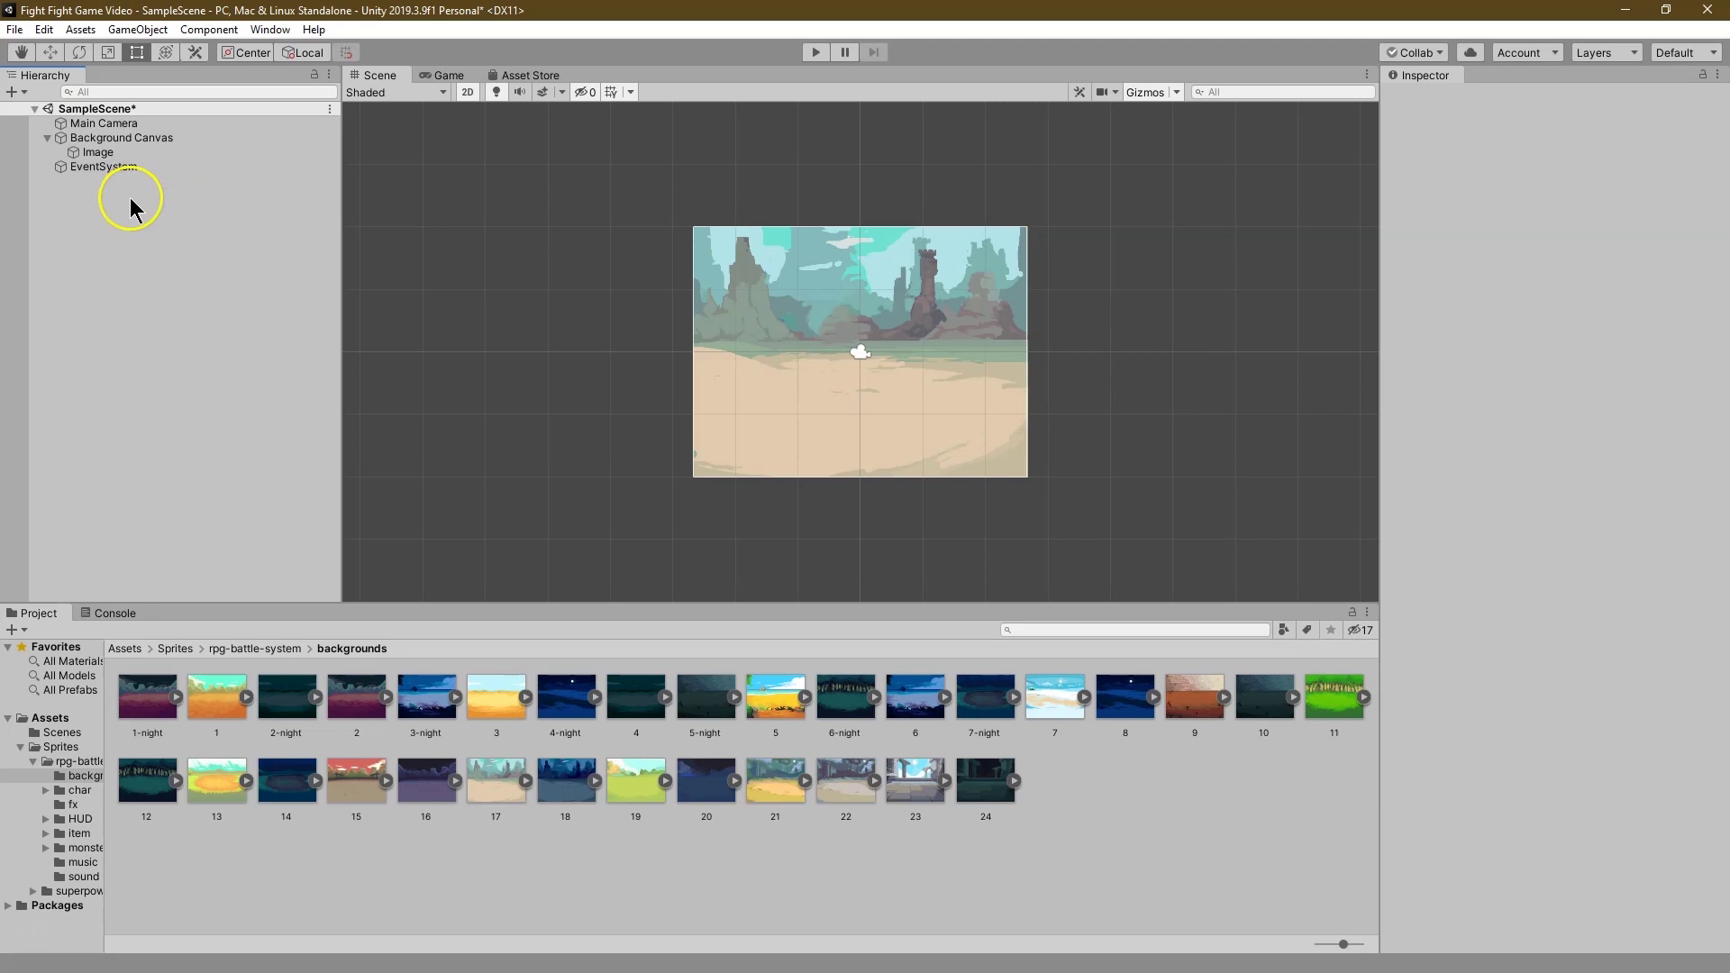
{"action": "left_click", "coordinate": [137, 28]}
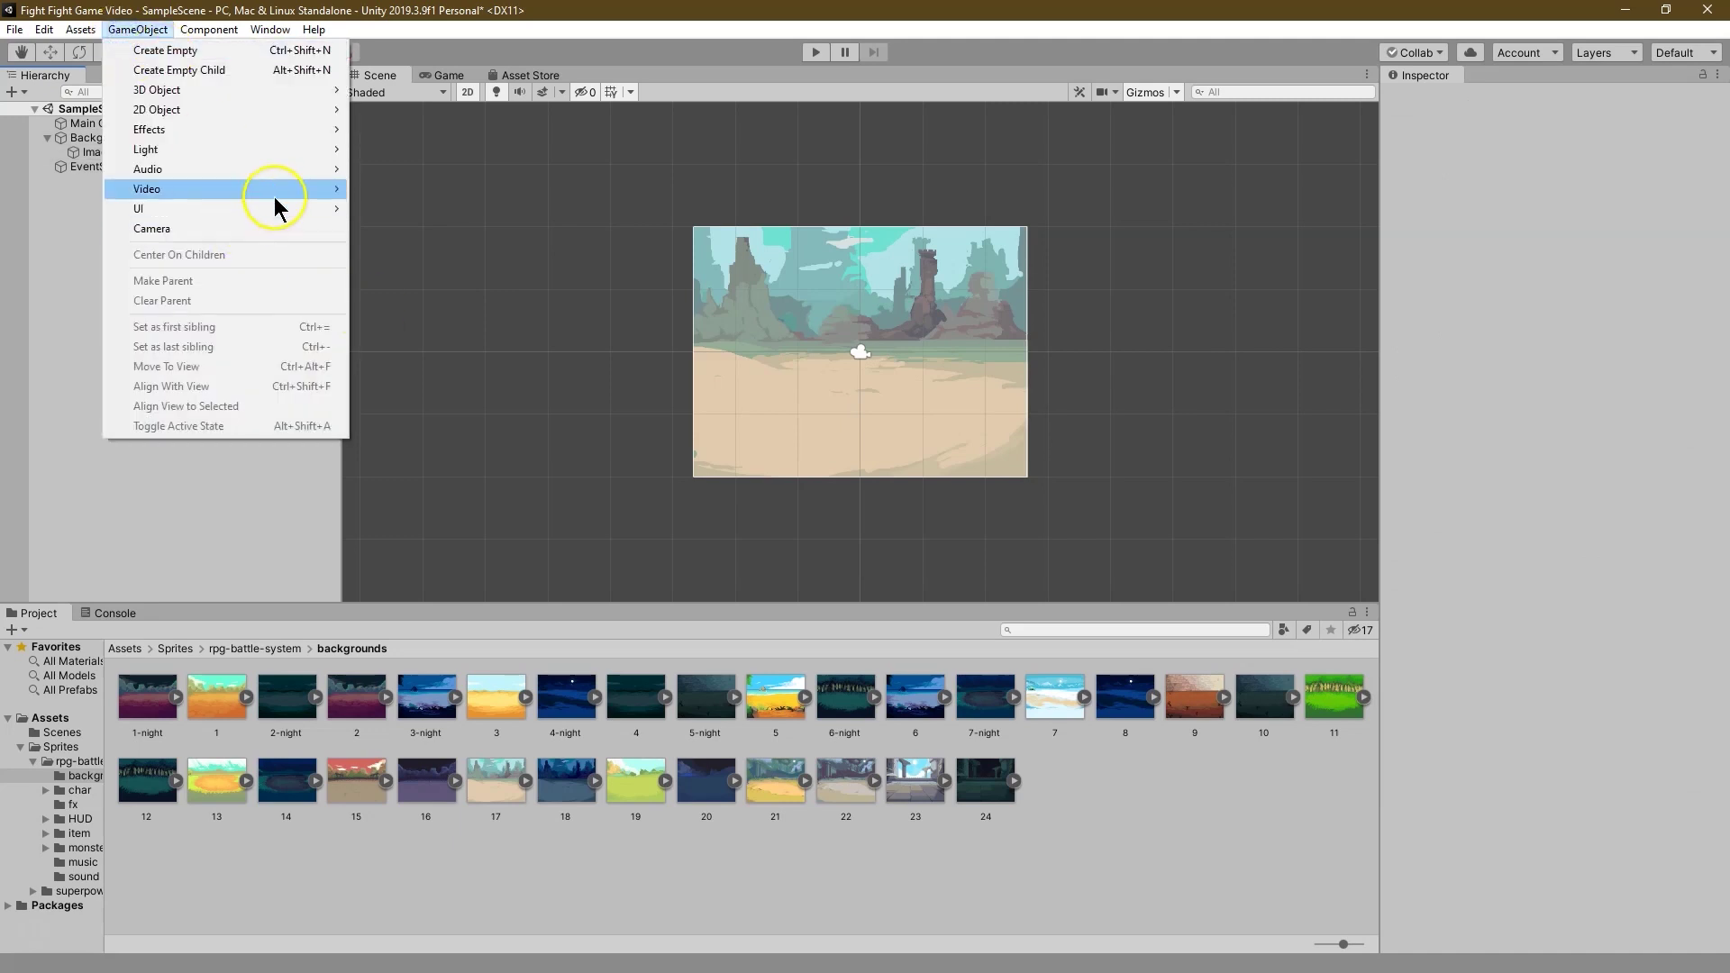
{"action": "mouse_move", "coordinate": [278, 206]}
{"action": "left_click", "coordinate": [452, 478]}
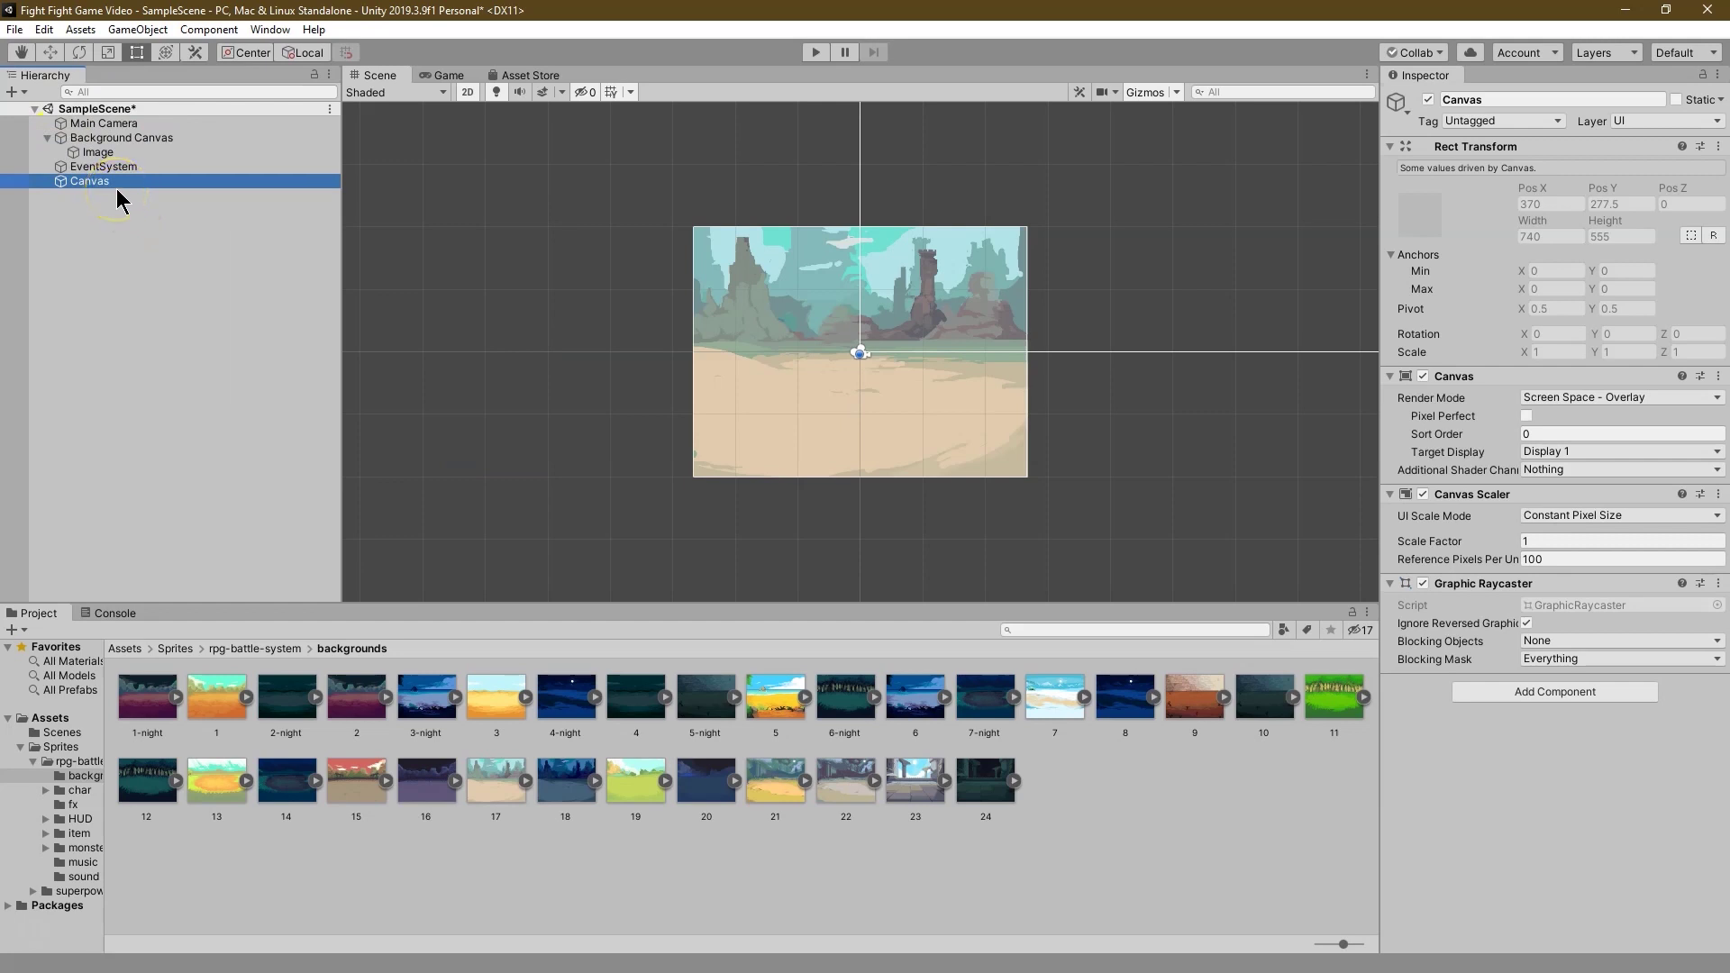
Step: Rename the image under Background Canvas to Background Image
{"action": "left_click", "coordinate": [134, 153]}
{"action": "left_click", "coordinate": [1580, 101]}
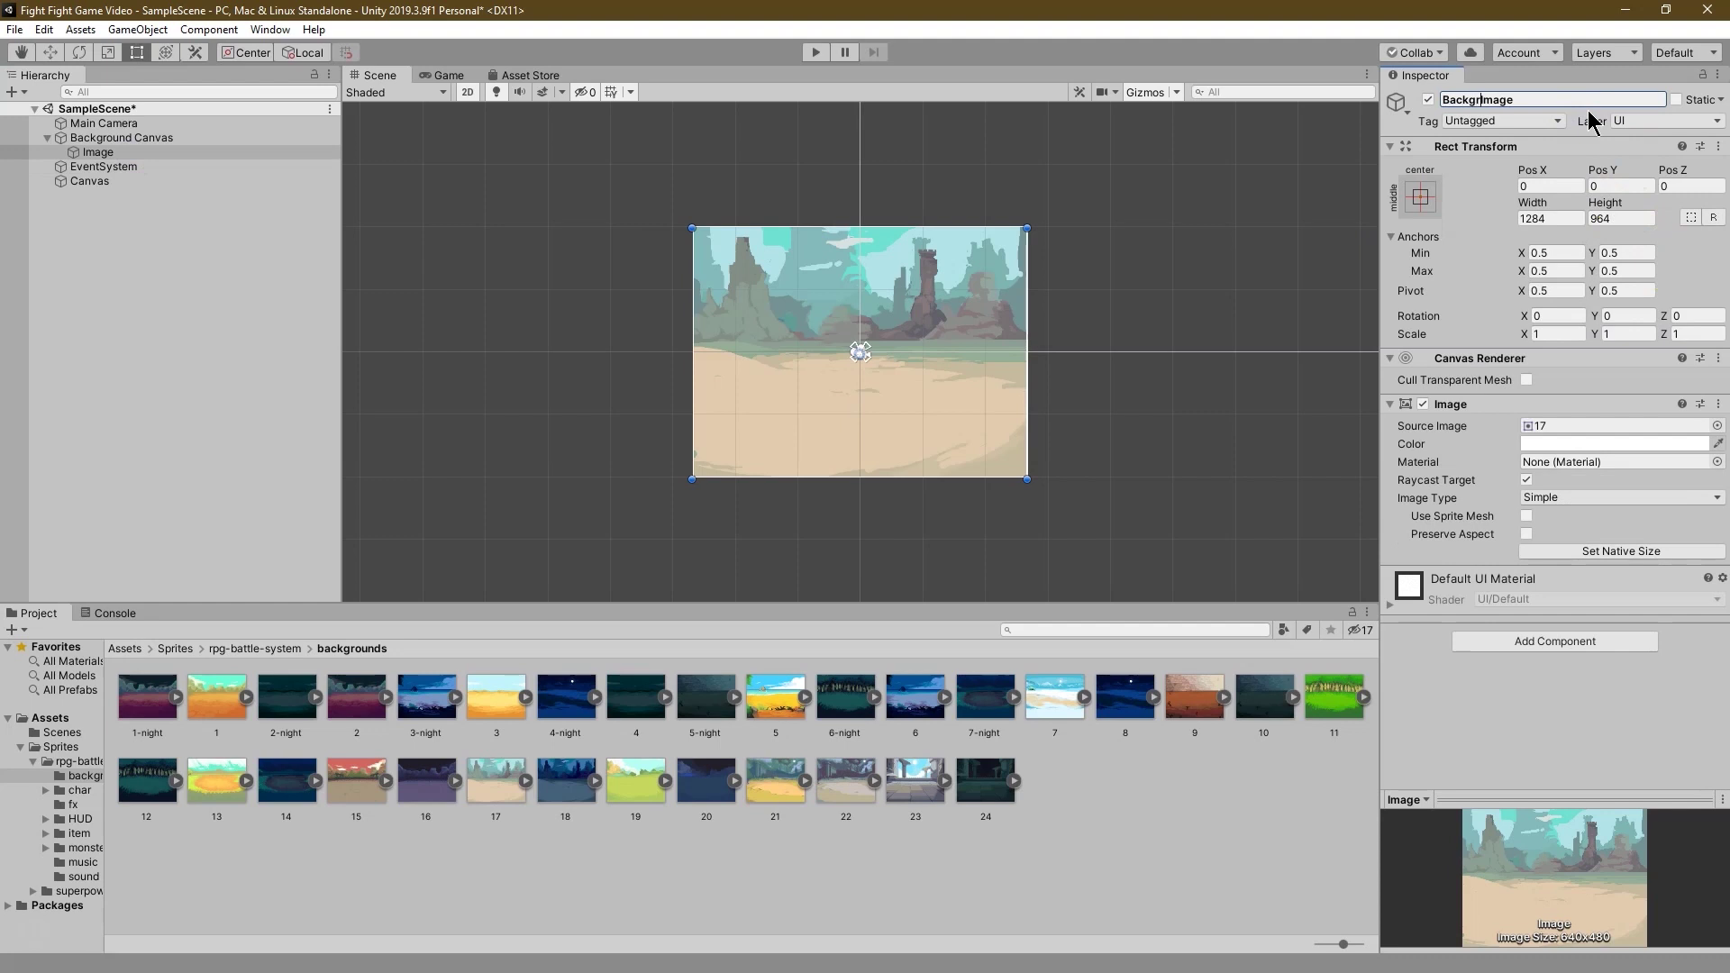
{"action": "left_click", "coordinate": [946, 154]}
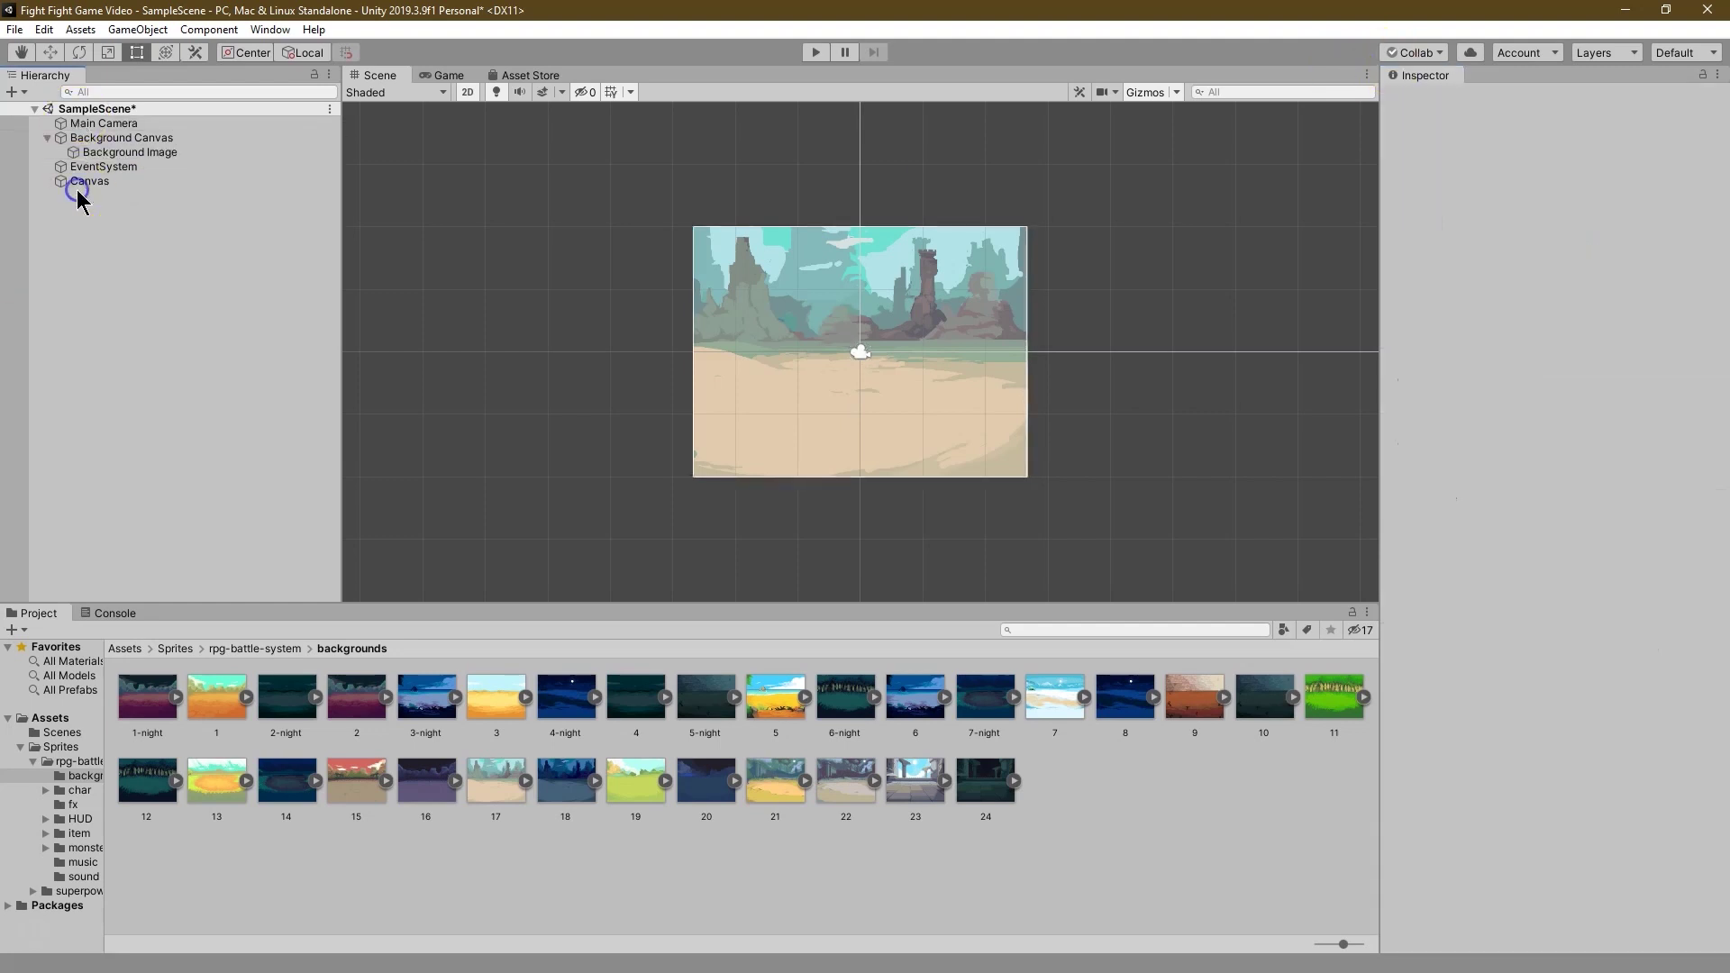
Step: Rename the new Canvas to HeadsUpCanvas
{"action": "left_click", "coordinate": [47, 138]}
{"action": "left_click", "coordinate": [94, 167]}
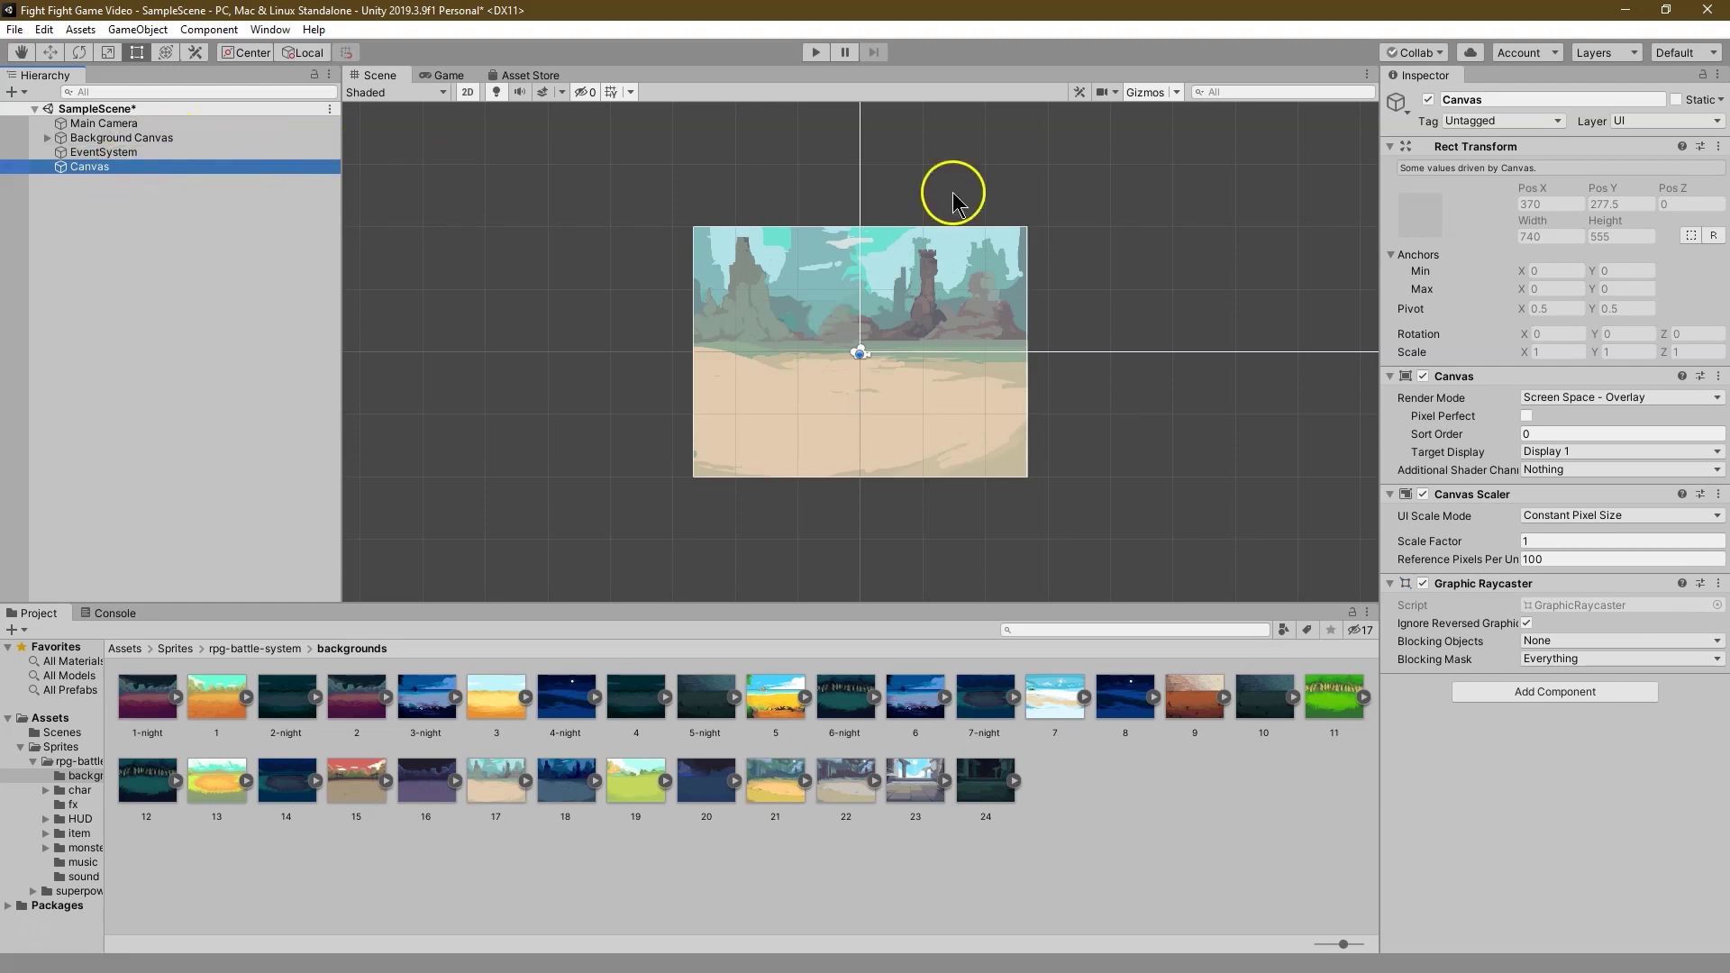
{"action": "left_click", "coordinate": [1488, 100]}
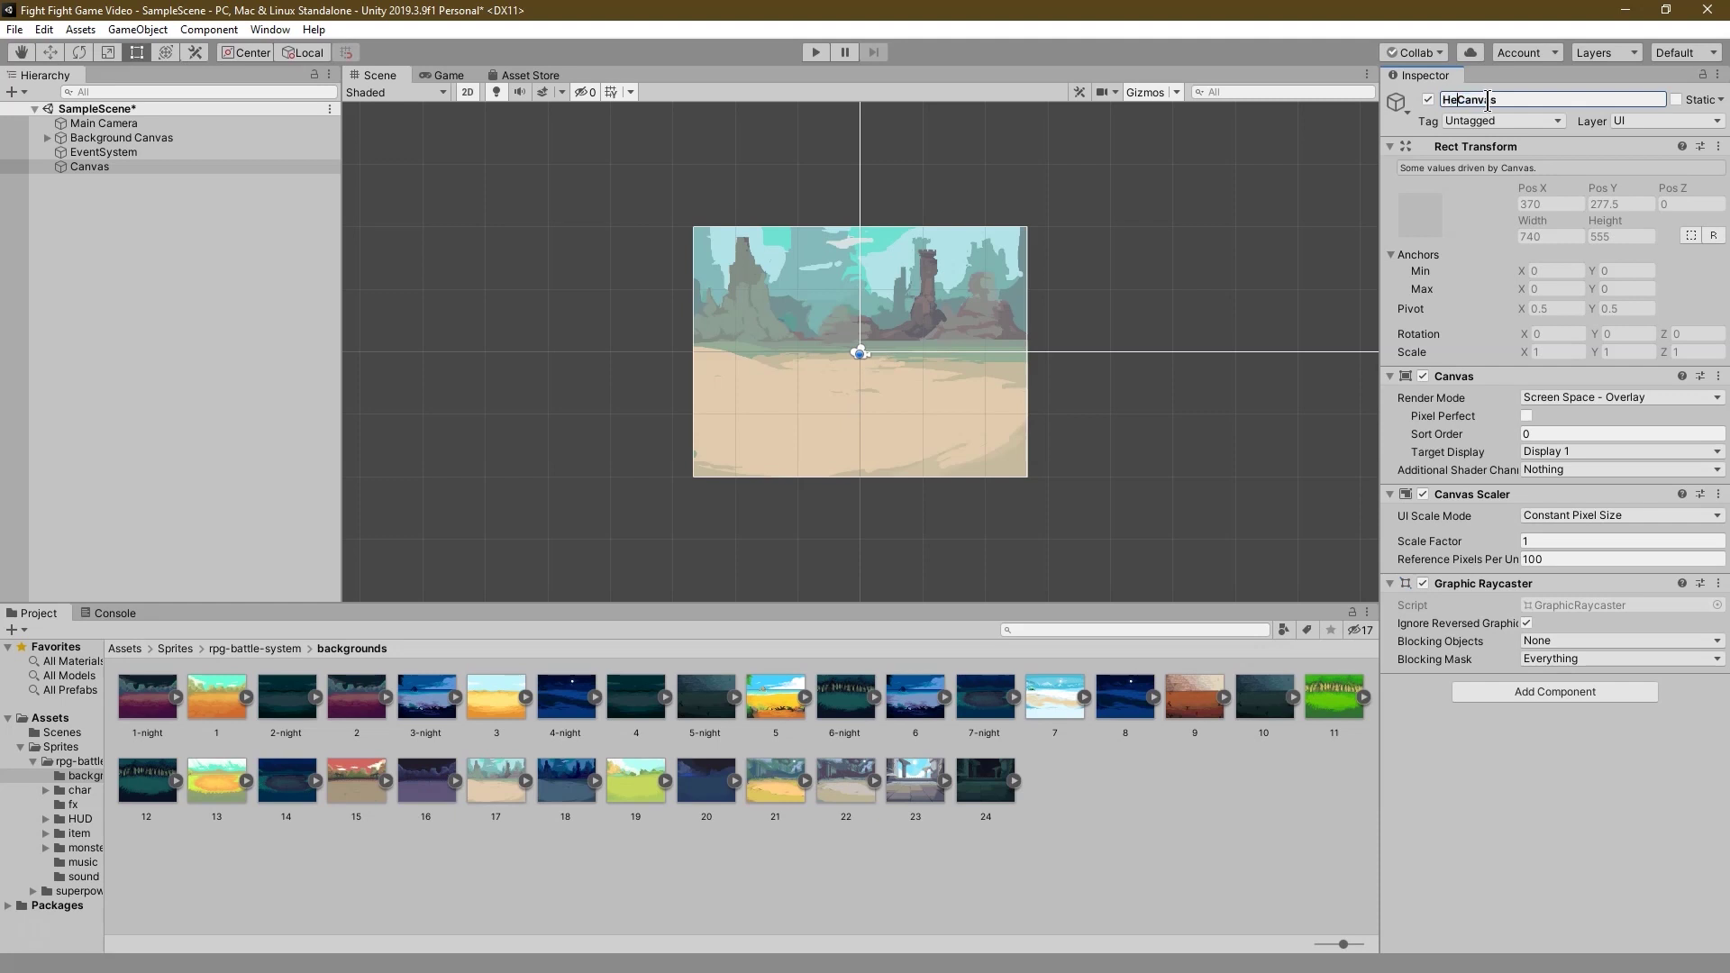
{"action": "type", "text": "HeadsUp"}
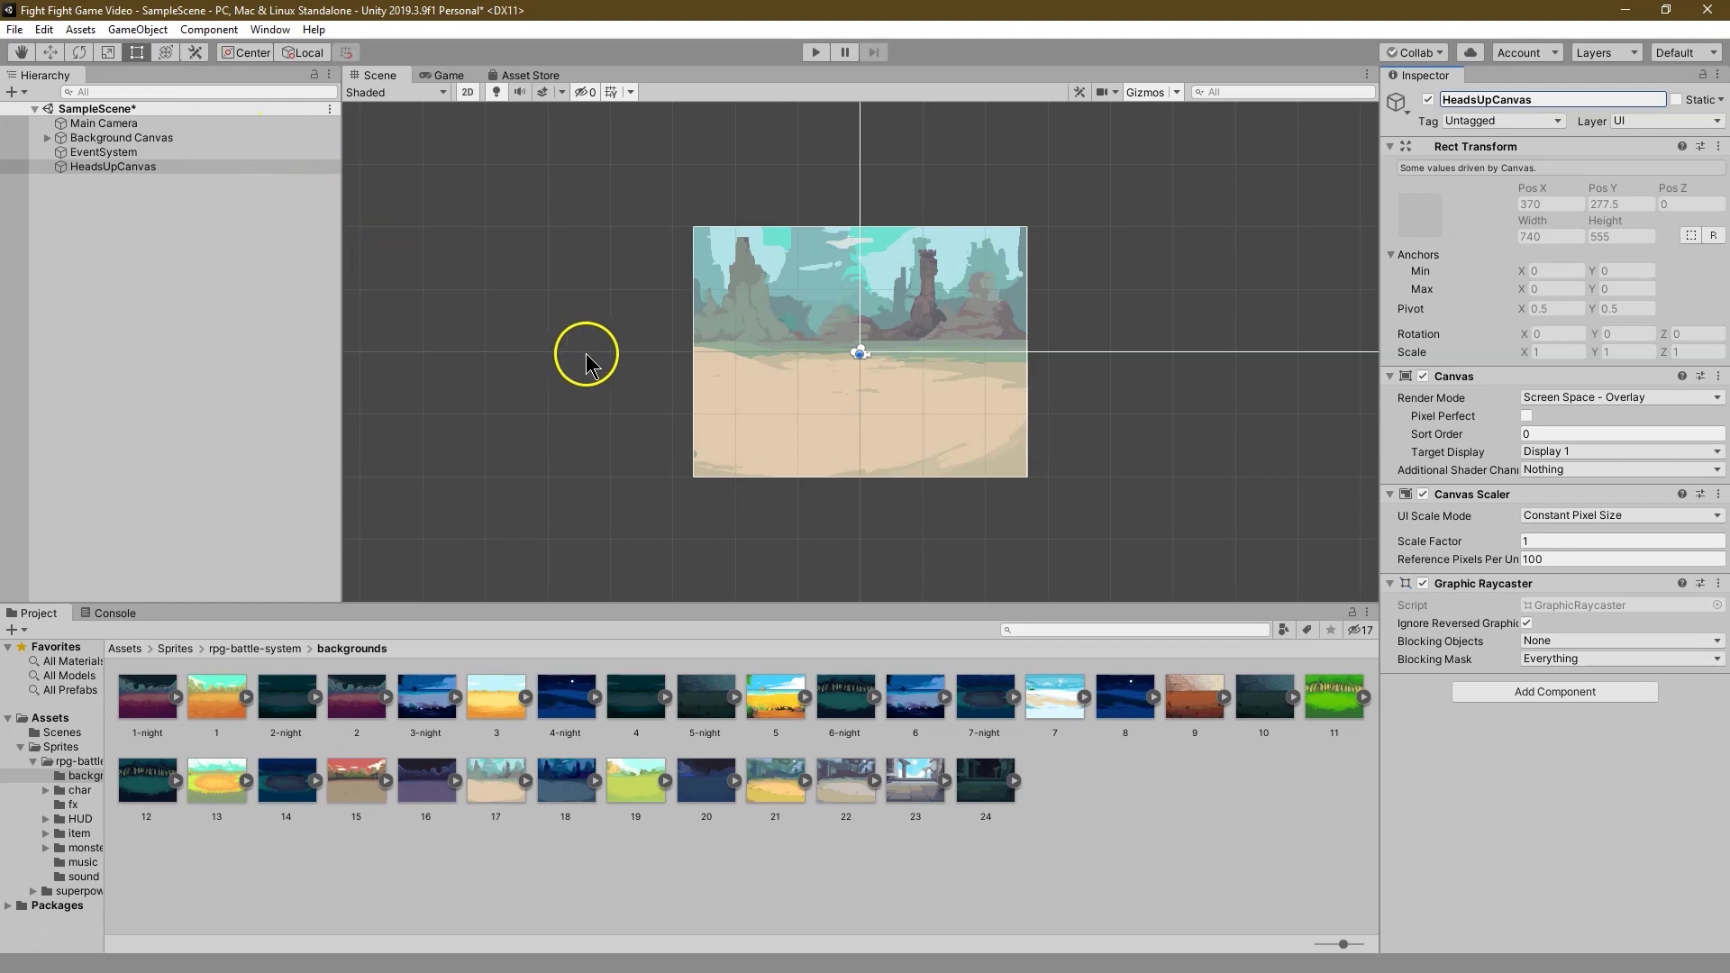
Step: Add a UI Panel under HeadsUpCanvas
{"action": "scroll", "coordinate": [676, 353], "scroll_direction": "up", "scroll_amount": 5}
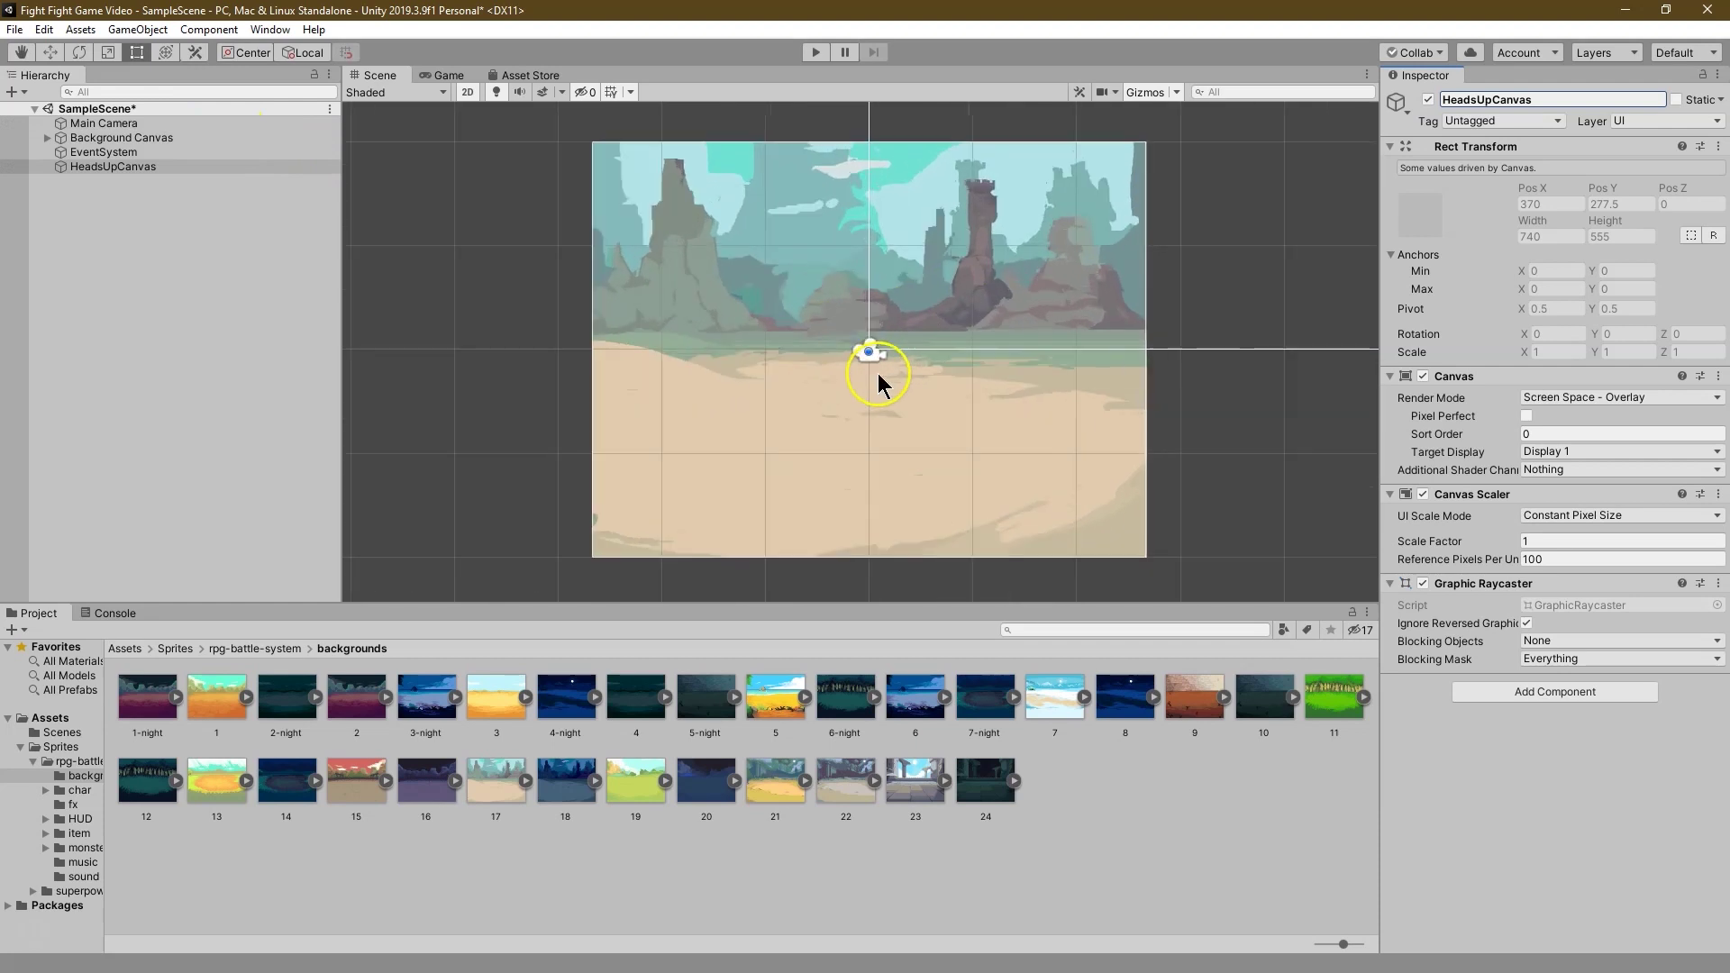
{"action": "left_click", "coordinate": [113, 165]}
{"action": "left_click", "coordinate": [137, 29]}
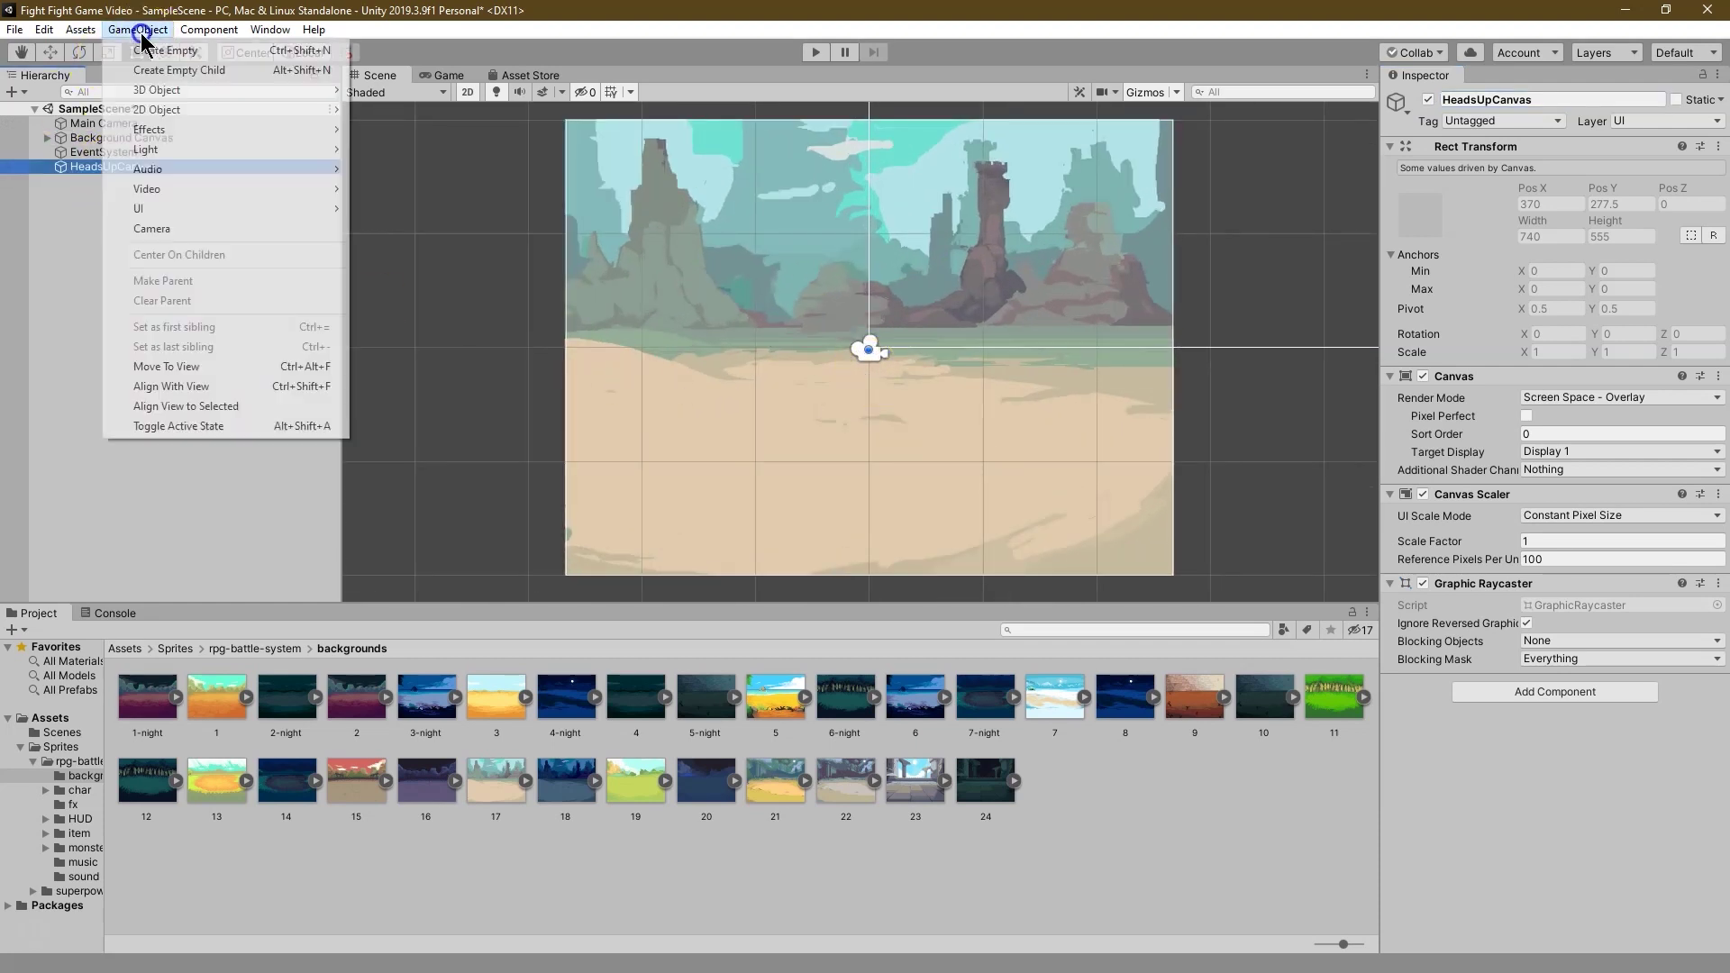
{"action": "mouse_move", "coordinate": [329, 209]}
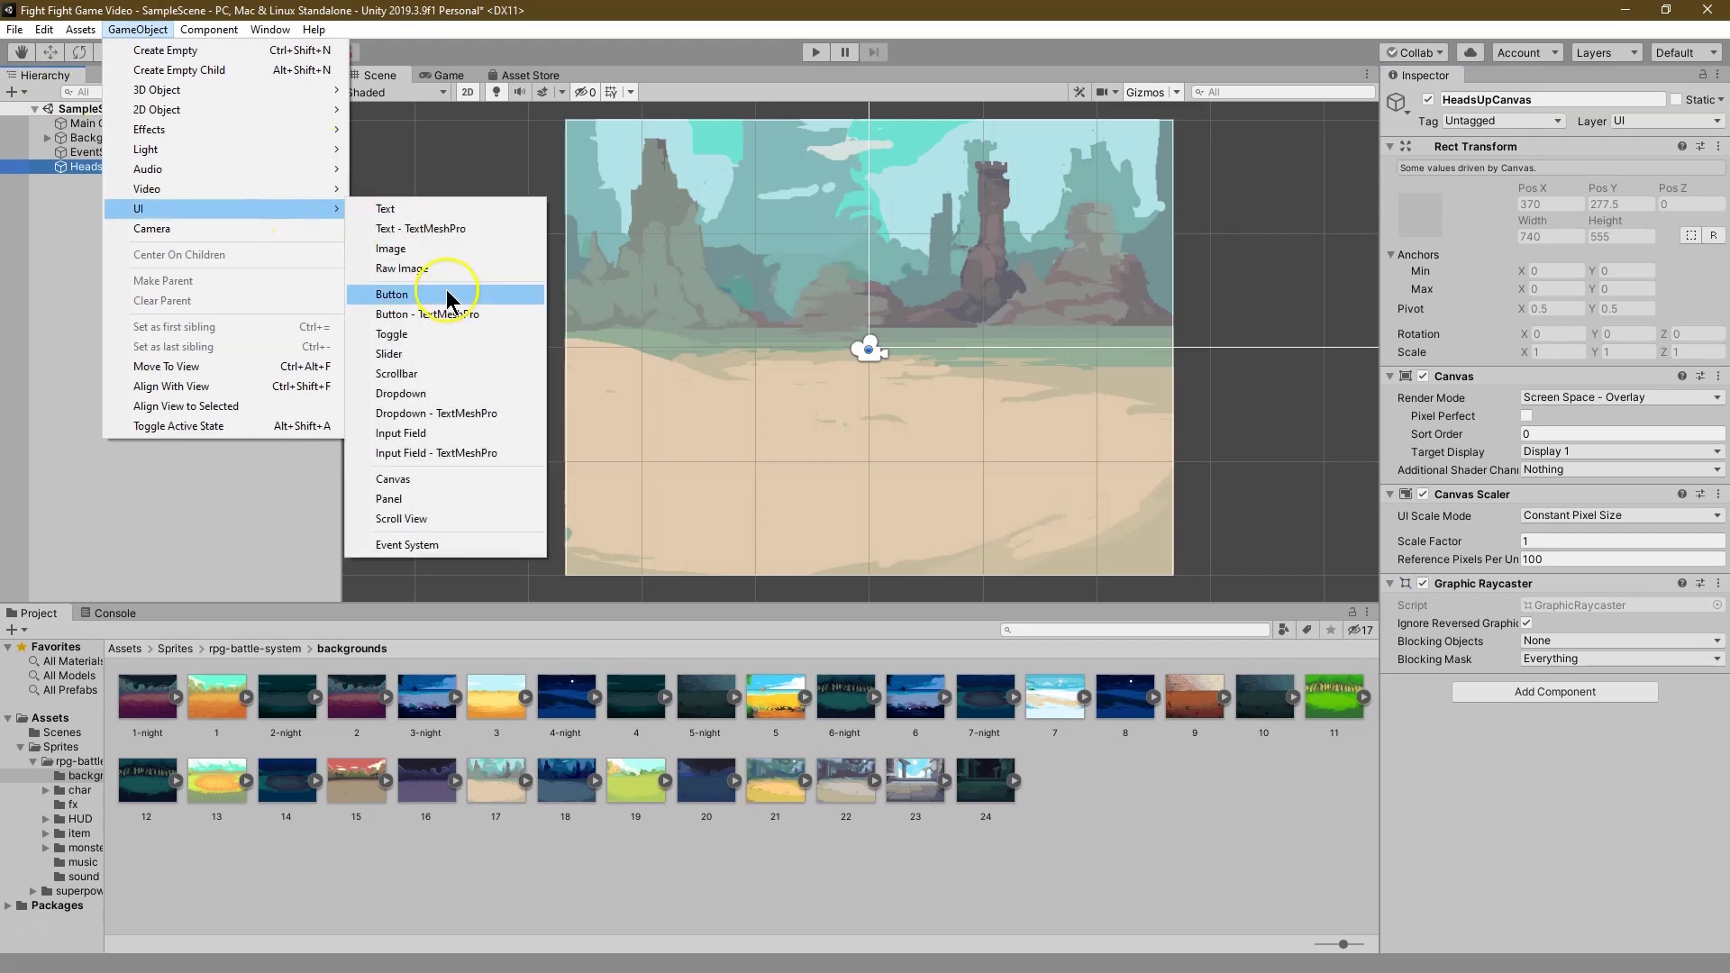
{"action": "left_click", "coordinate": [463, 500]}
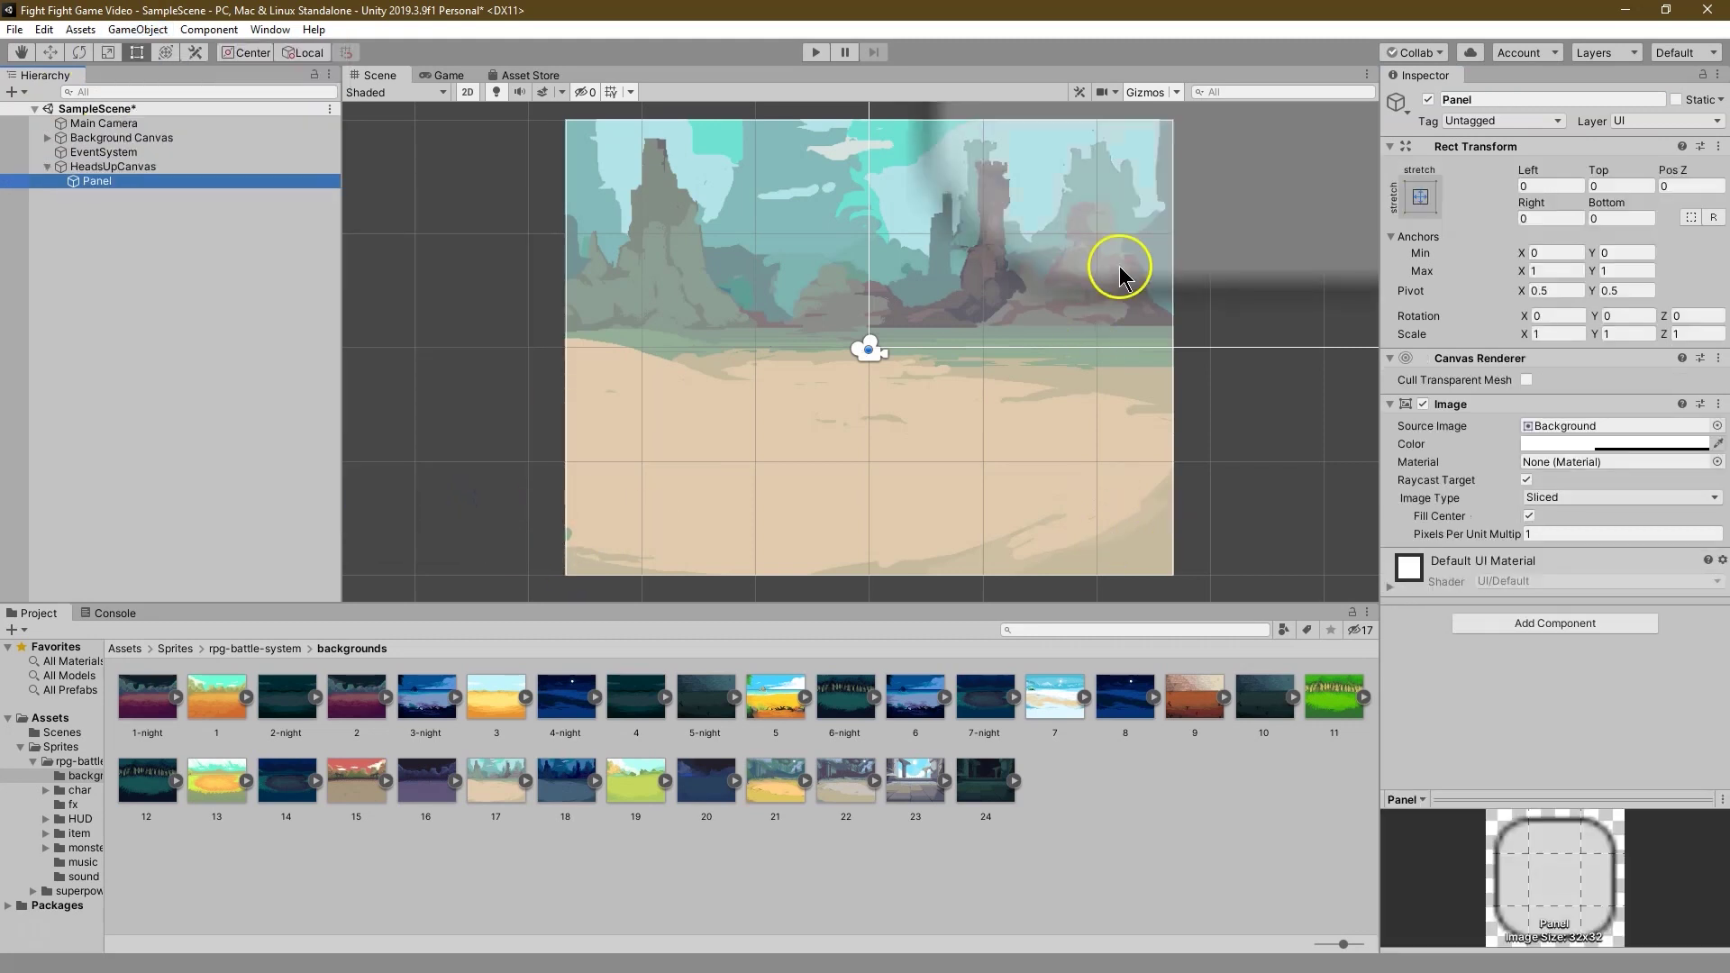
Step: Set HeadsUpCanvas to render through a camera, using Main Camera
{"action": "left_click", "coordinate": [122, 167]}
{"action": "left_click", "coordinate": [1637, 398]}
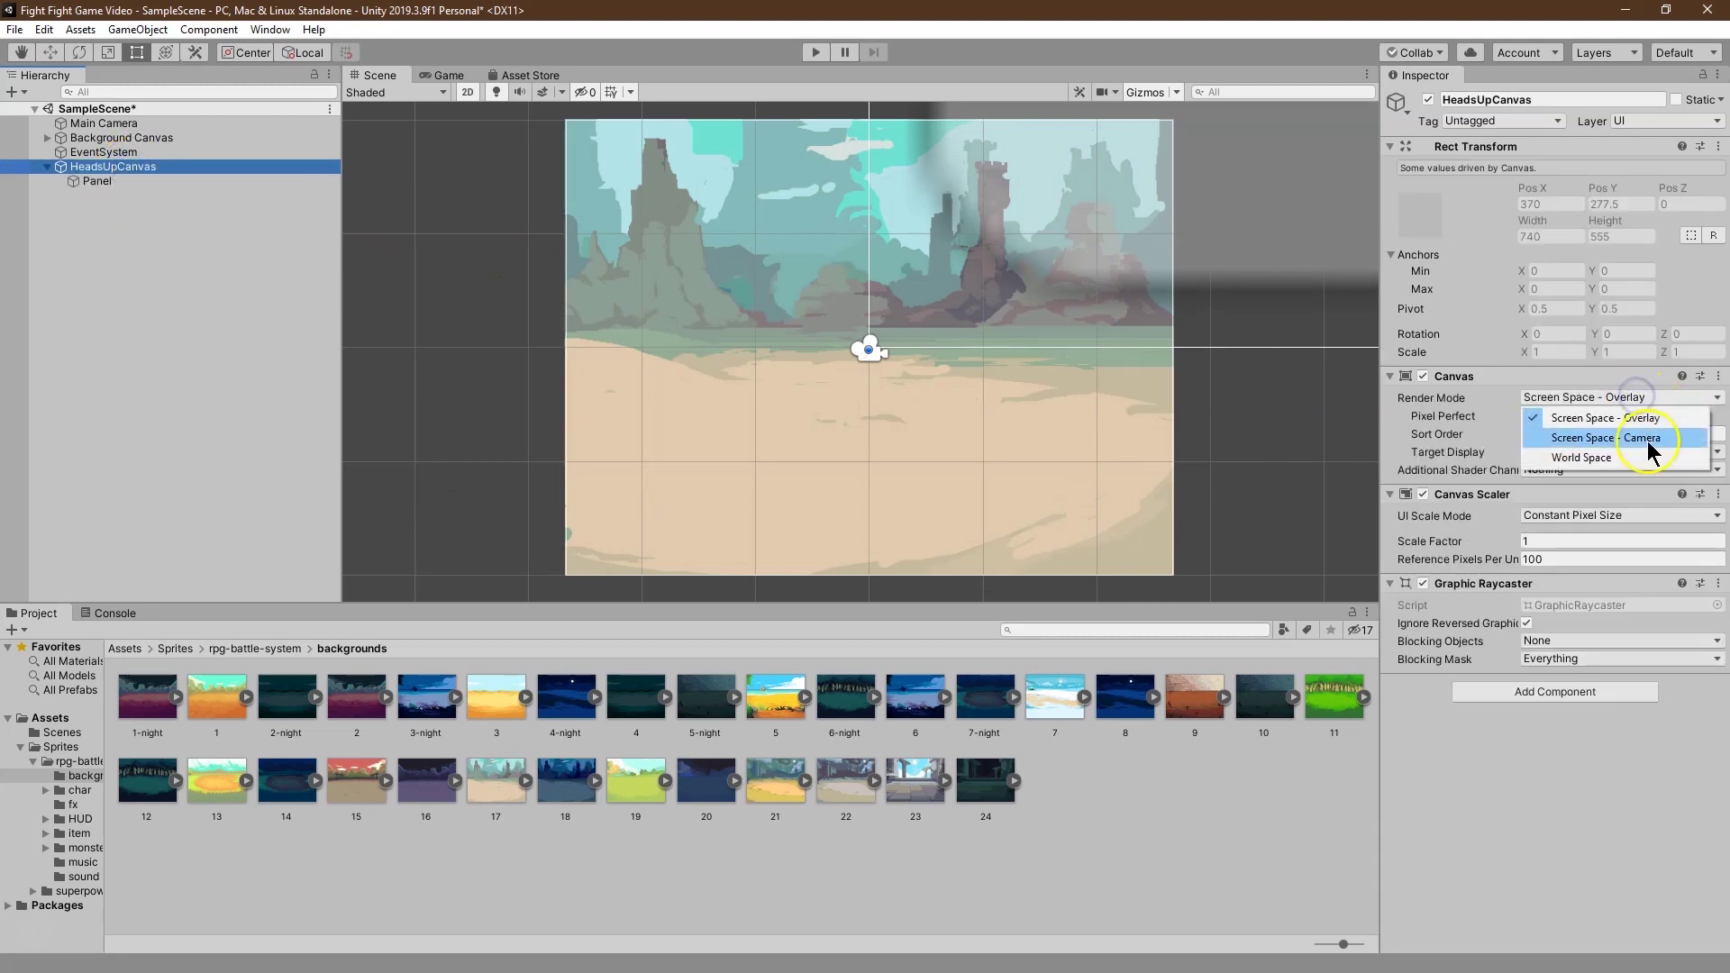
{"action": "left_click", "coordinate": [1645, 437]}
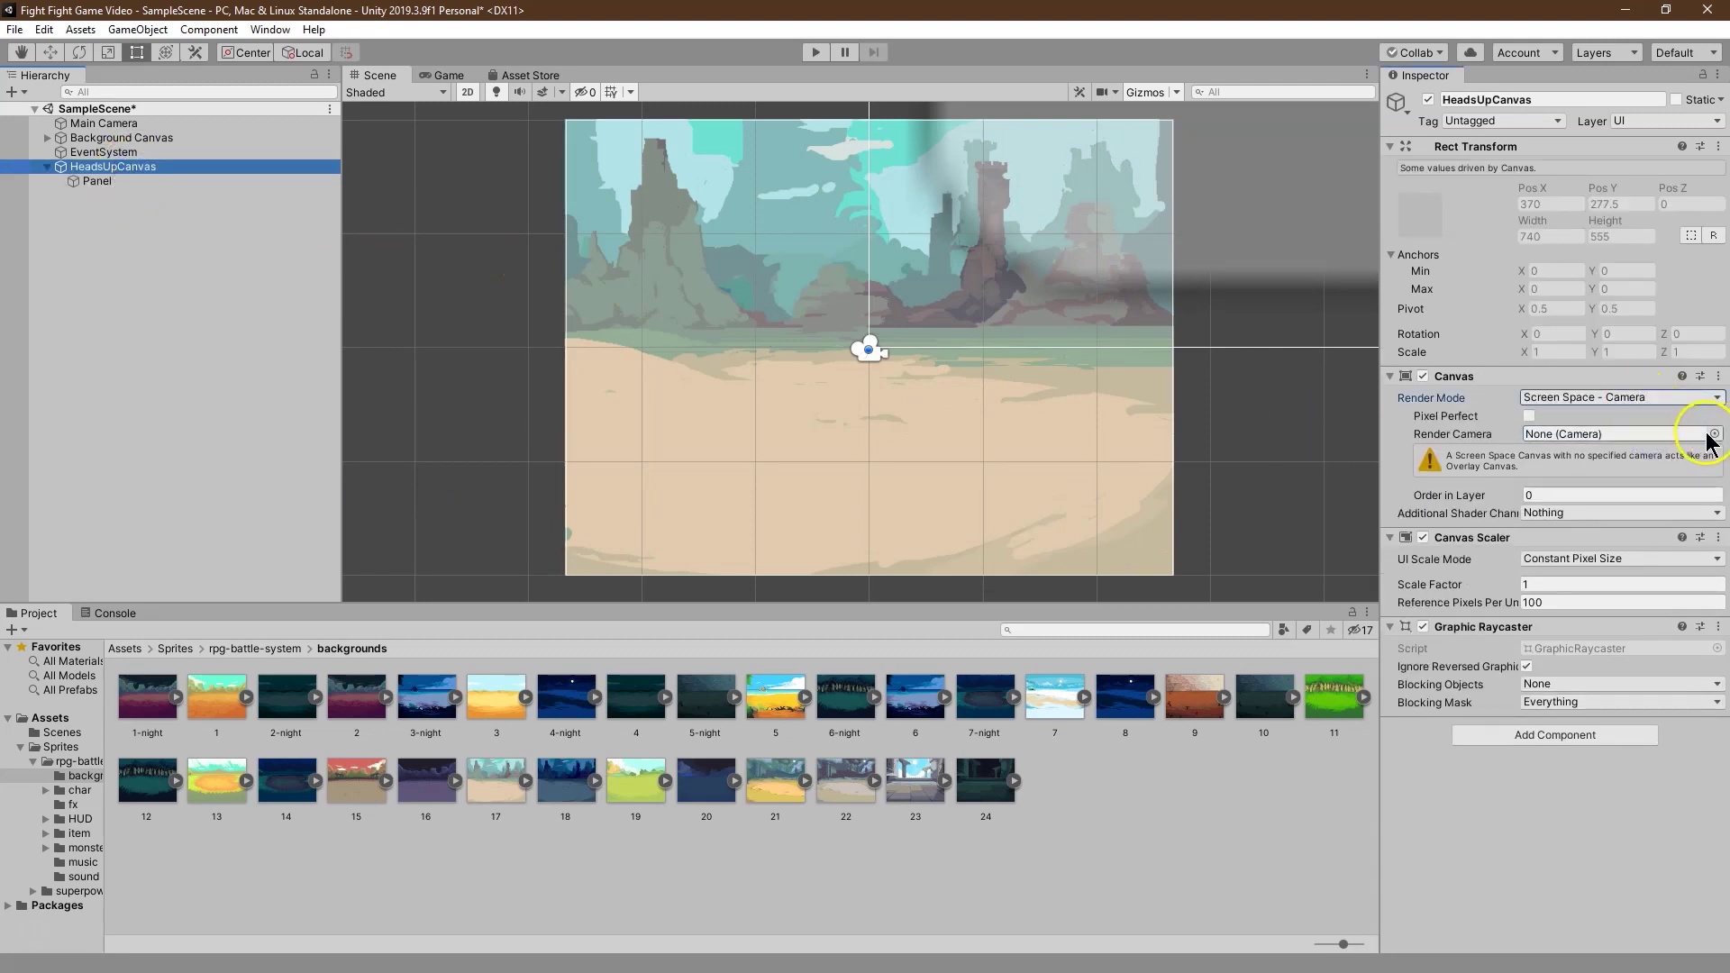
{"action": "left_click", "coordinate": [1713, 435]}
{"action": "left_click", "coordinate": [368, 240]}
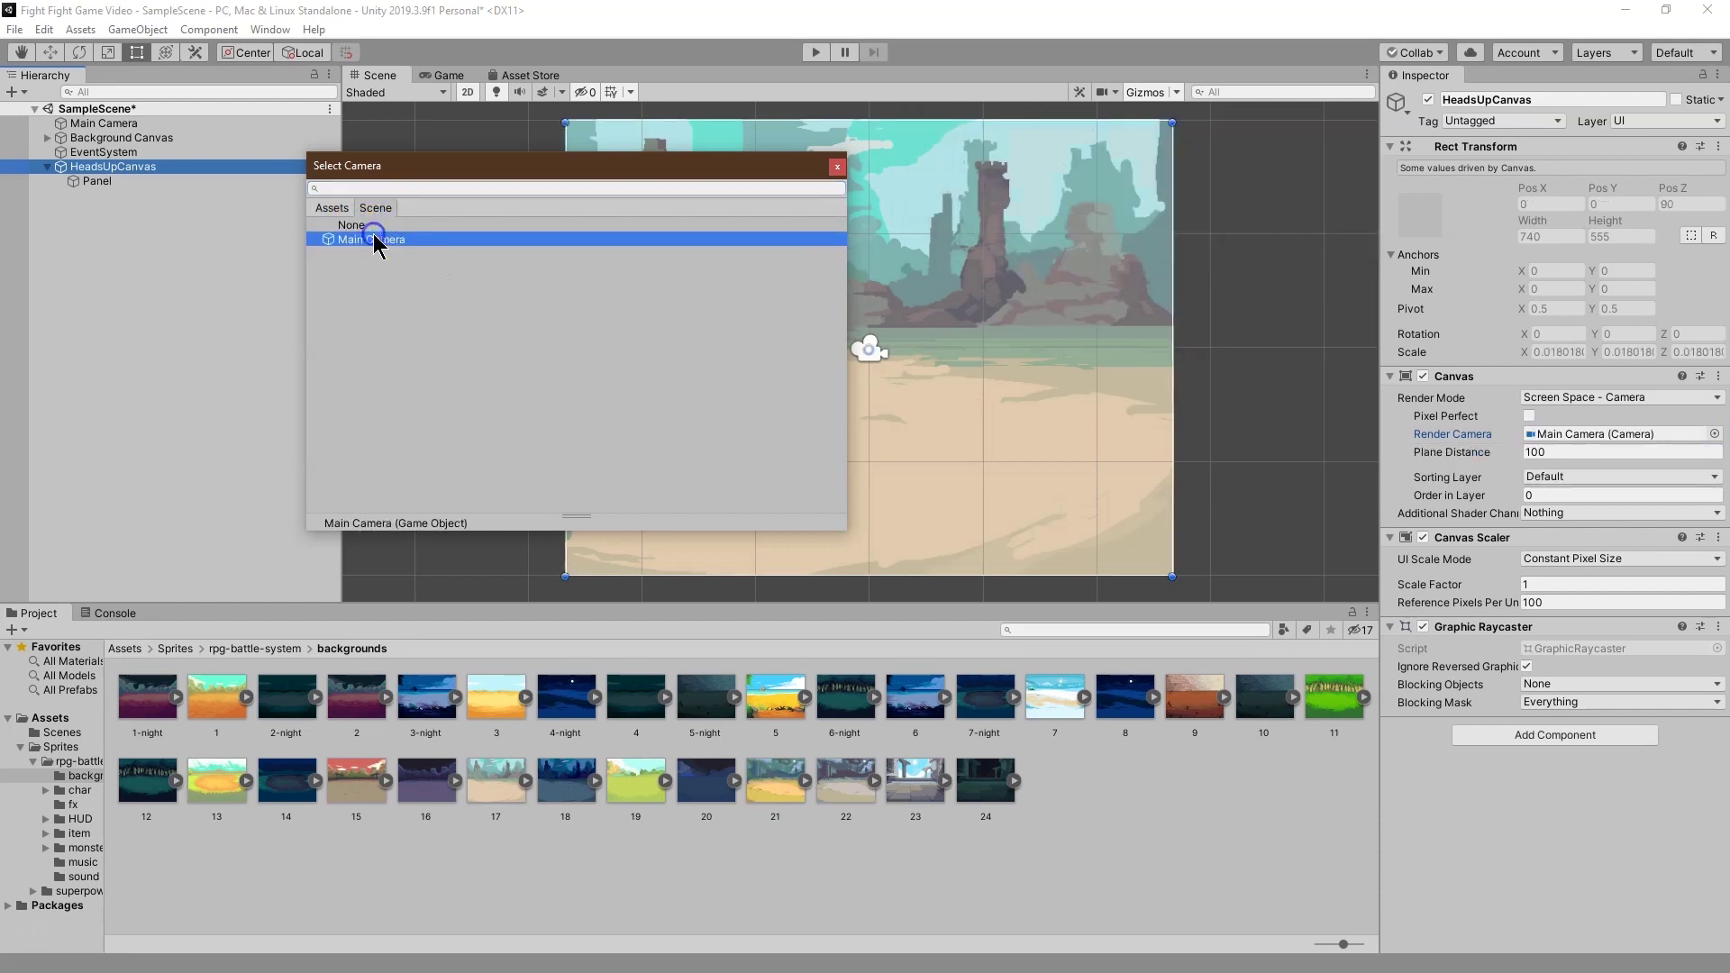
{"action": "left_click", "coordinate": [835, 167]}
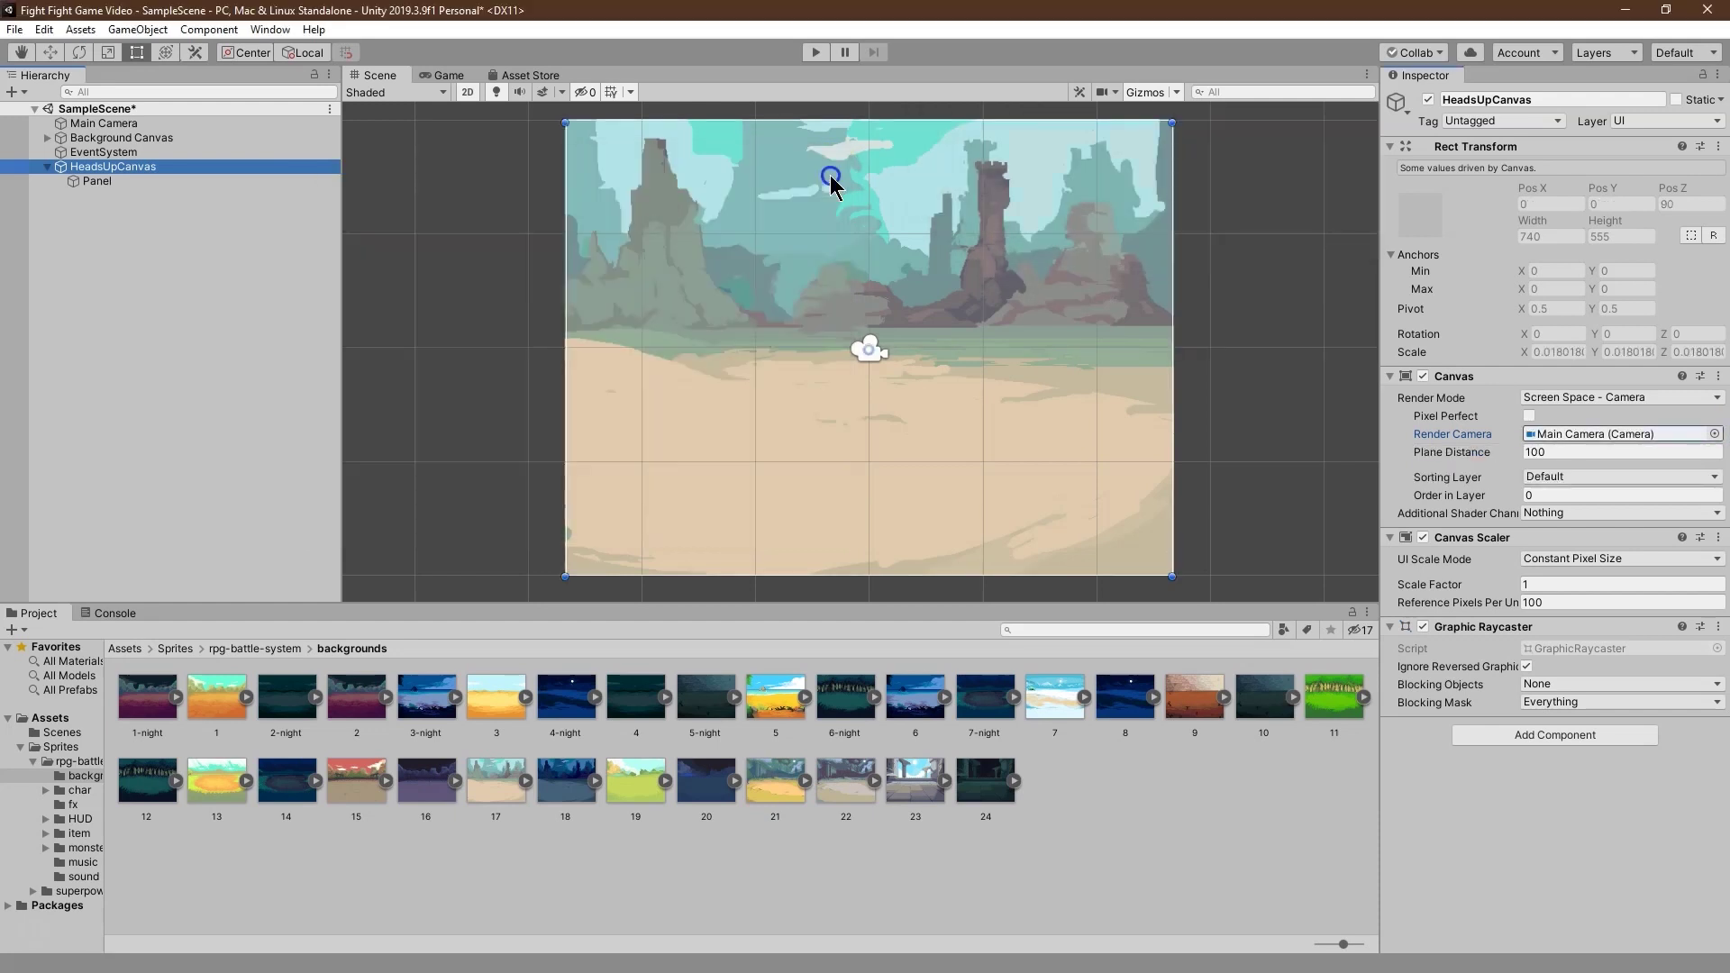
Step: Make the canvas scale with screen size with a 1280 reference width
{"action": "left_click", "coordinate": [1594, 558]}
{"action": "left_click", "coordinate": [1603, 599]}
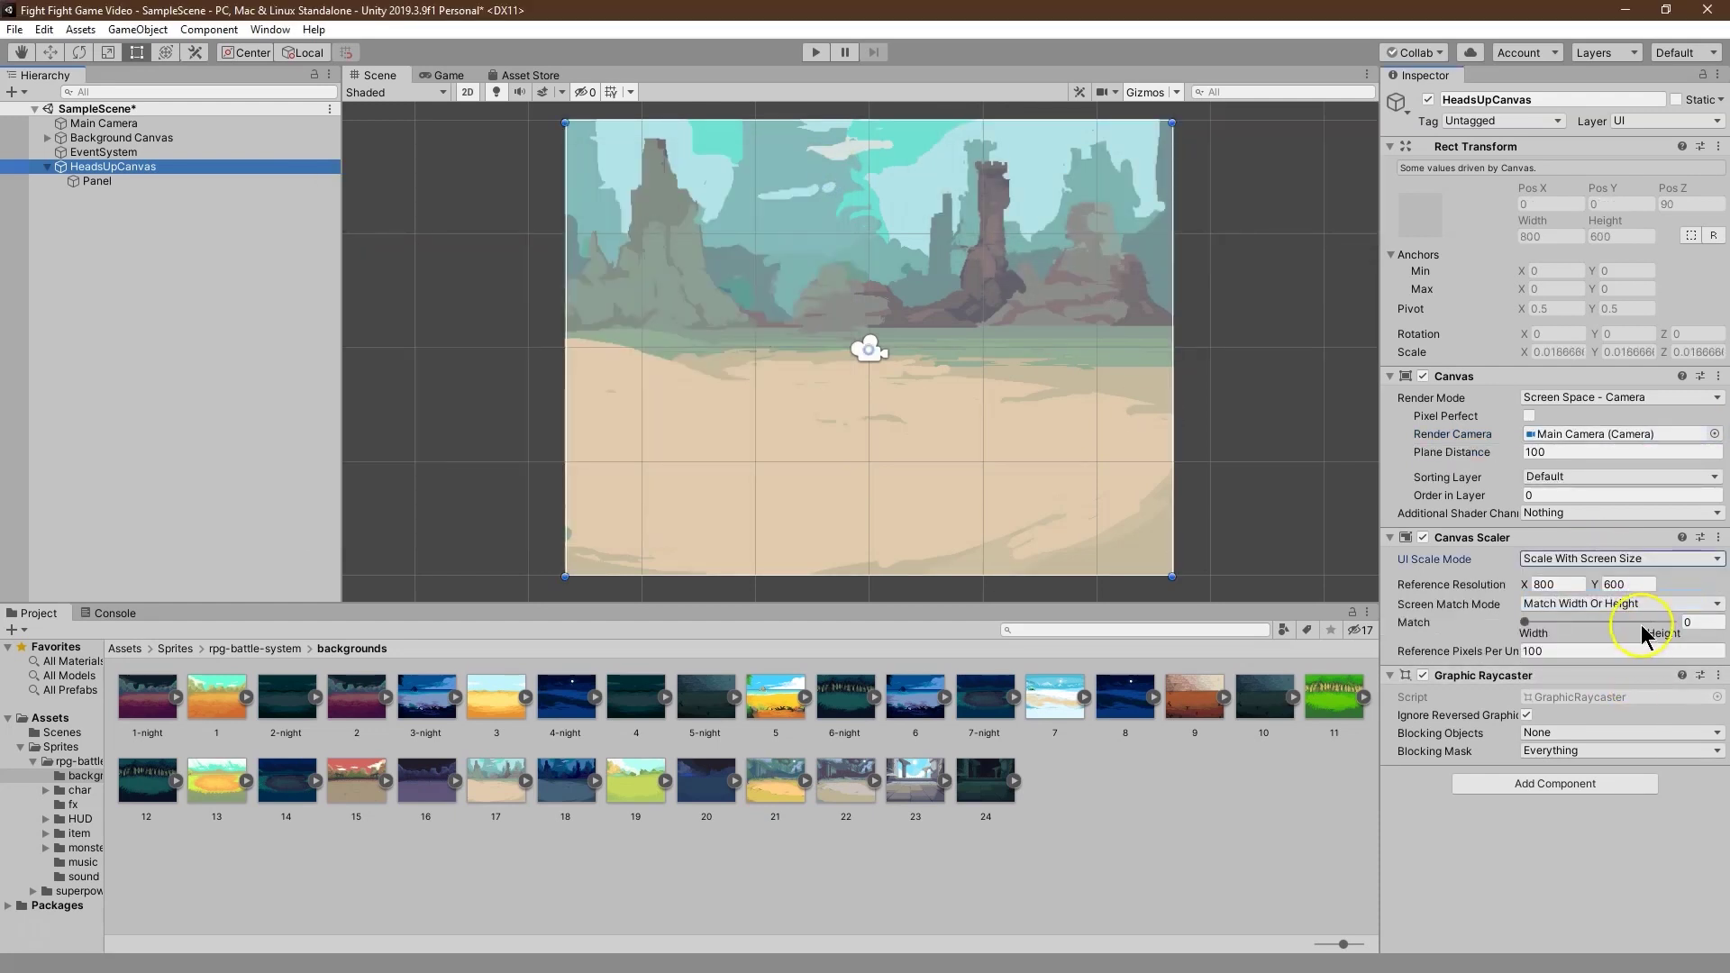
{"action": "left_click", "coordinate": [1560, 585]}
{"action": "type", "text": "1280"}
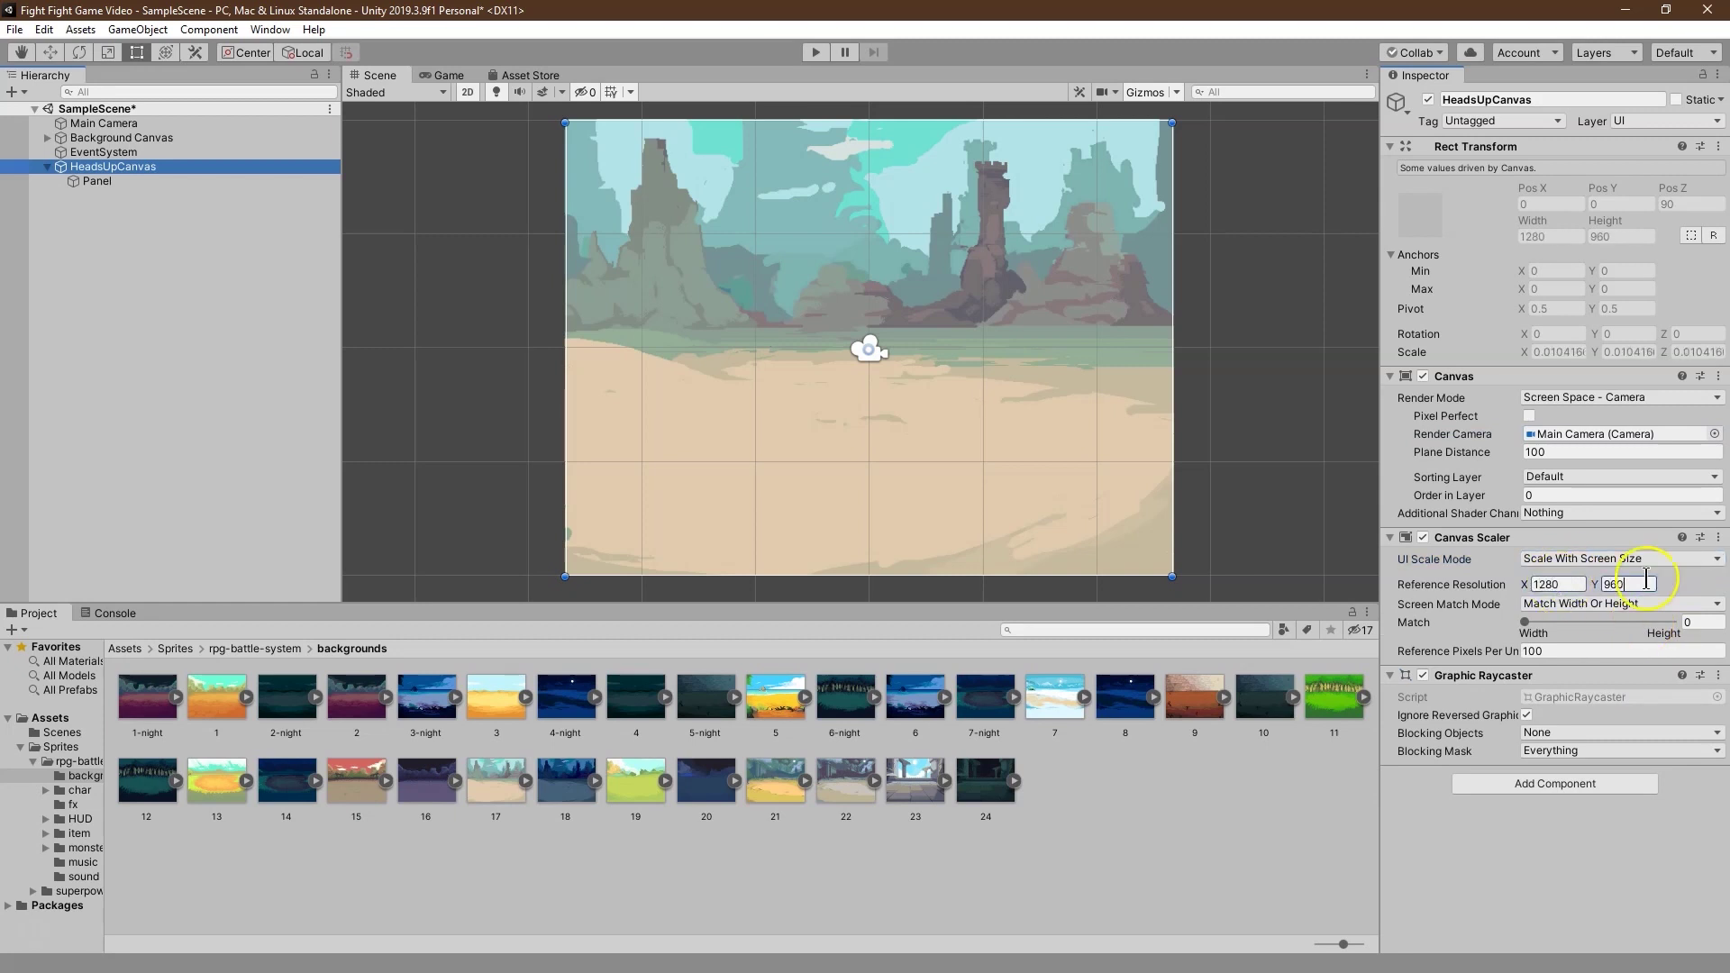
{"action": "left_click", "coordinate": [1645, 579]}
Step: Enter reference height 960, then tint the Panel dark orange A66D16 at alpha 201
{"action": "type", "text": "960"}
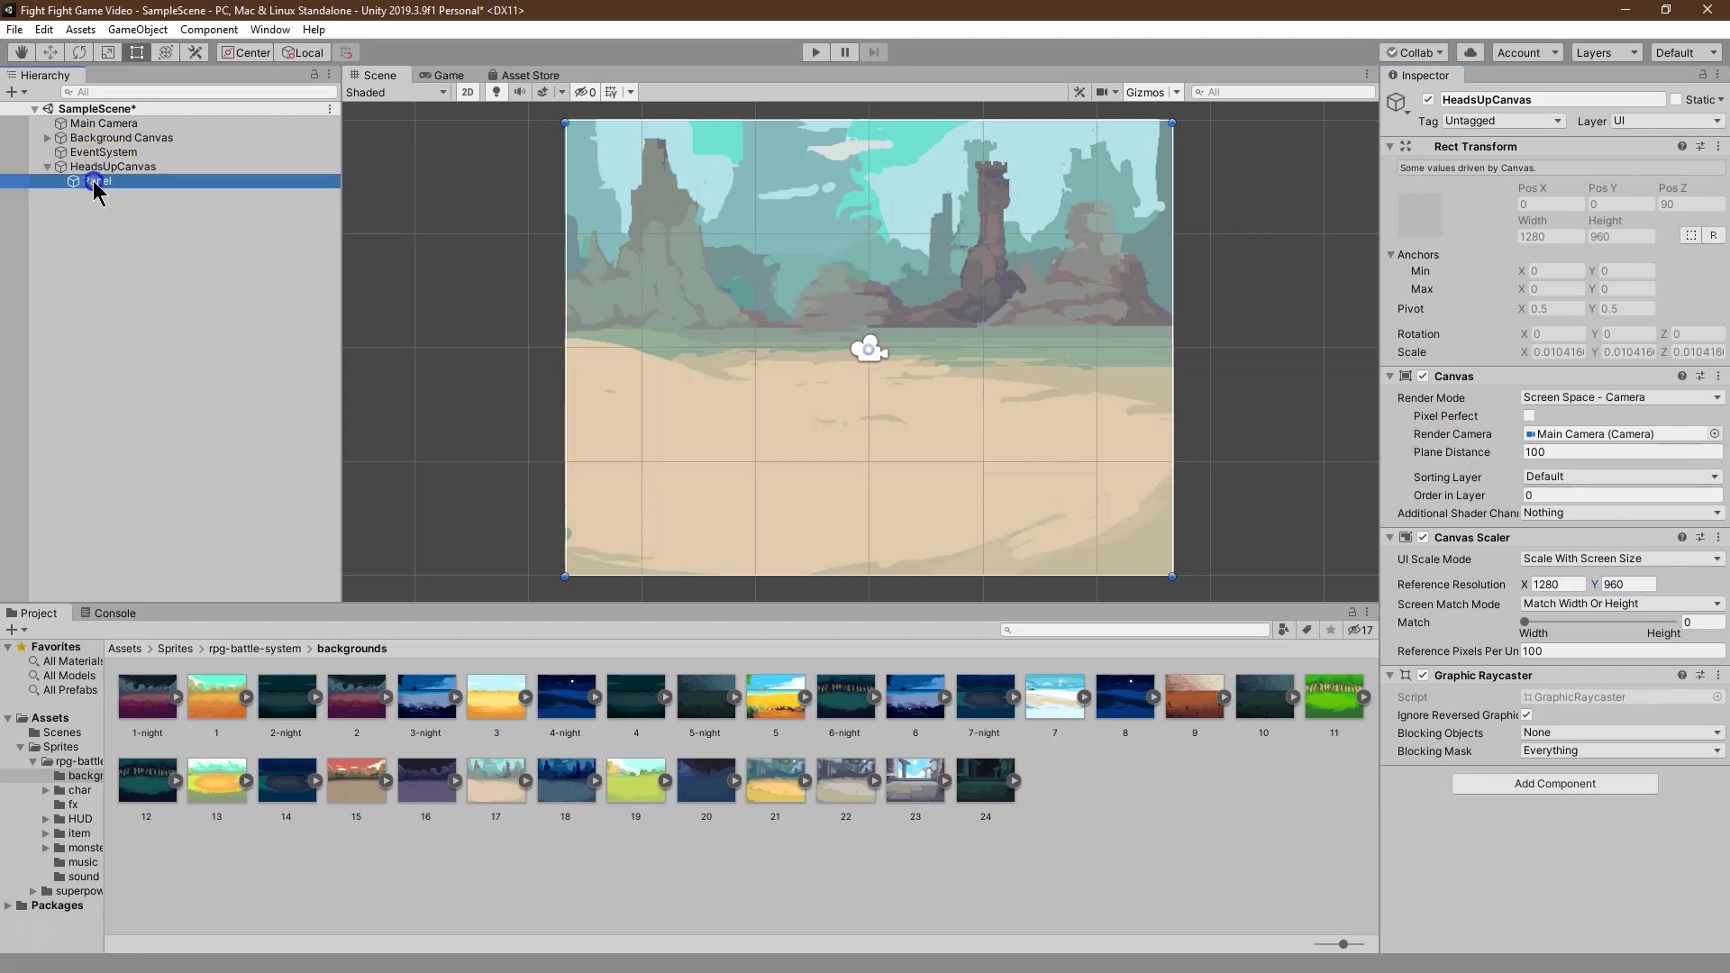
{"action": "left_click", "coordinate": [94, 182]}
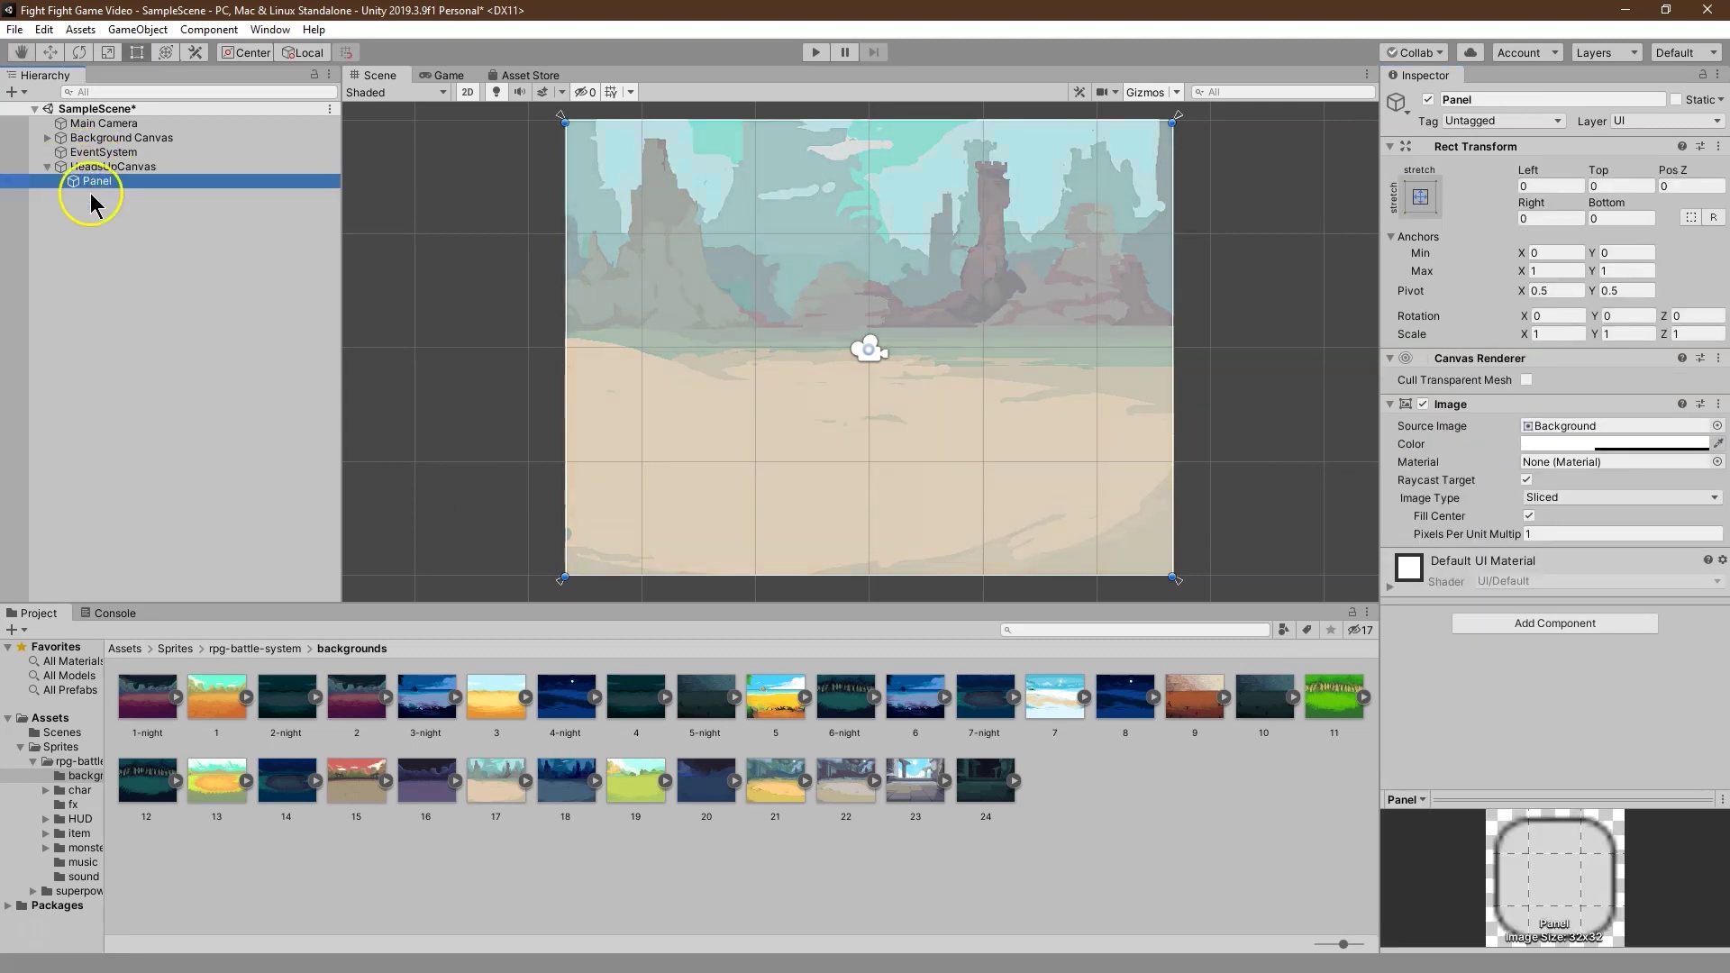
{"action": "left_click", "coordinate": [1527, 444]}
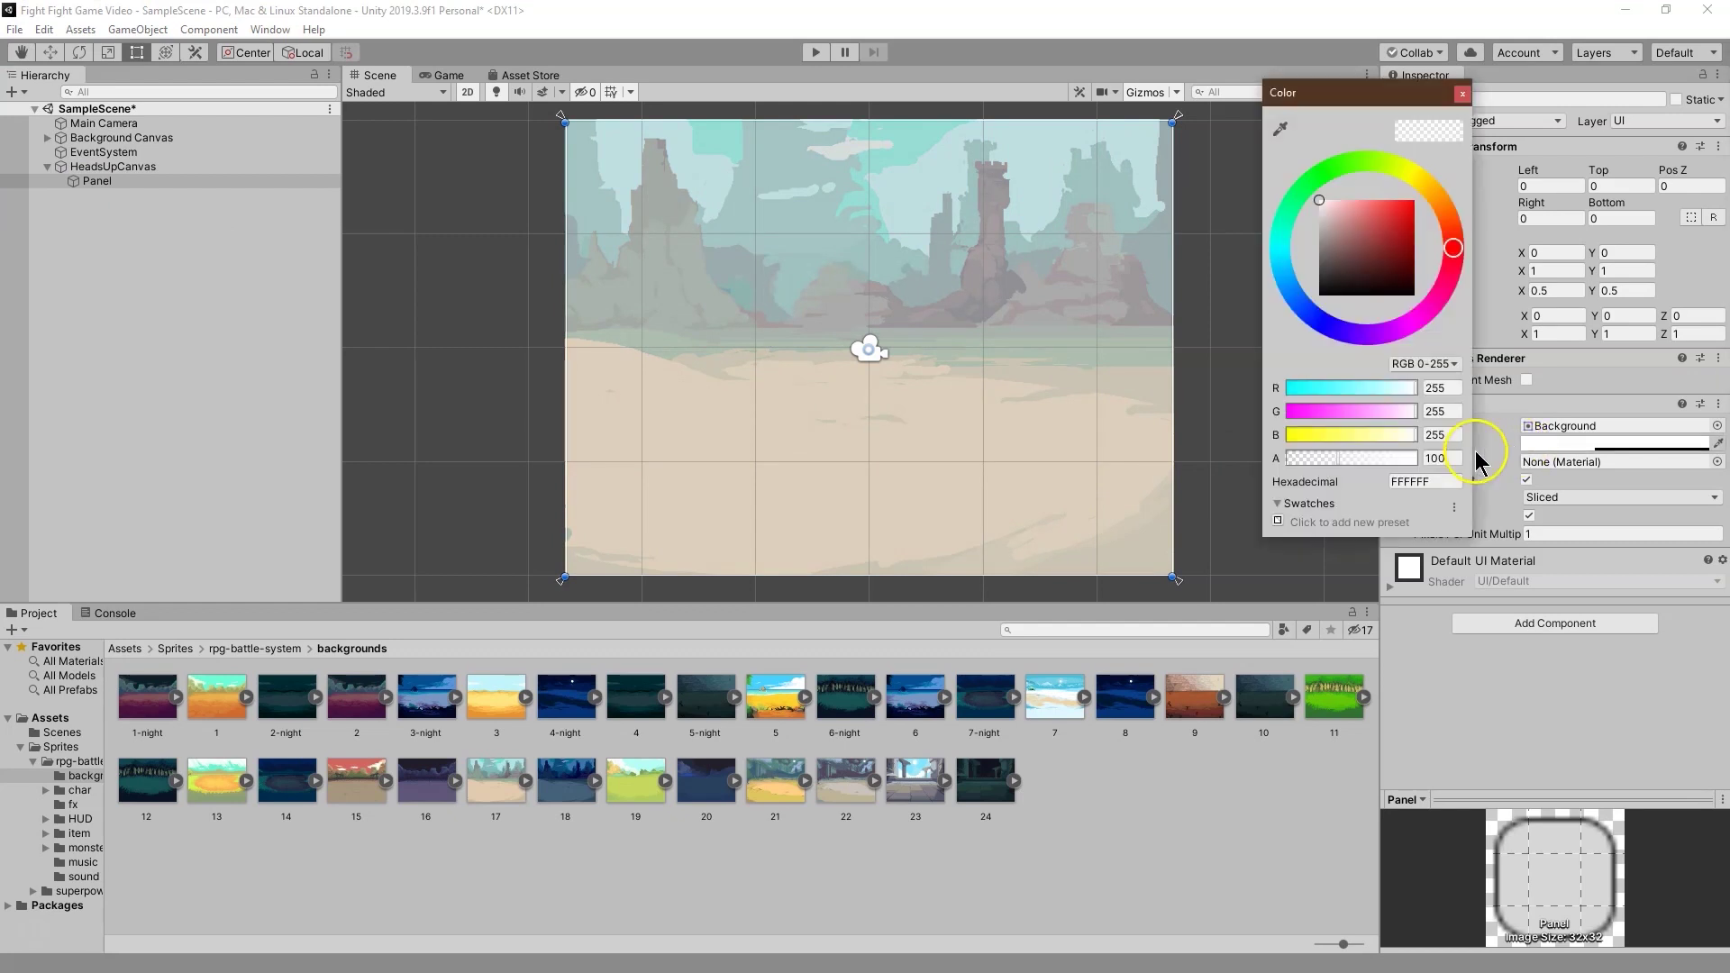
{"action": "left_click_drag", "start_coordinate": [1451, 209], "coordinate": [1443, 206]}
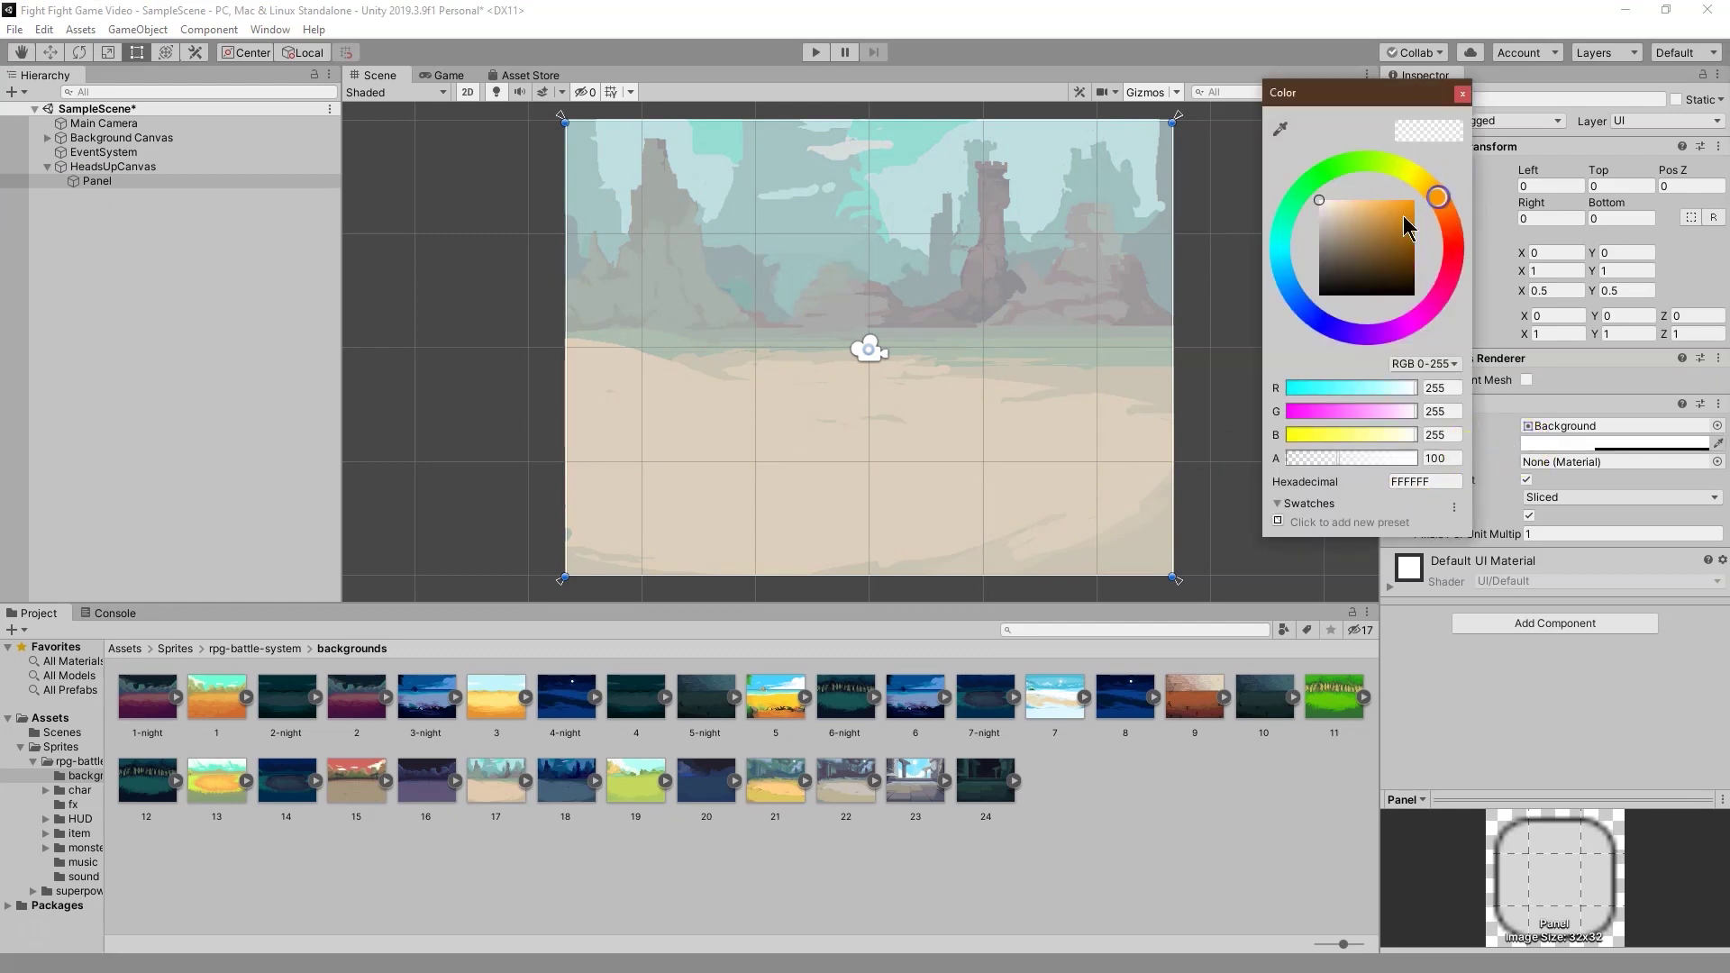
{"action": "left_click", "coordinate": [1403, 207]}
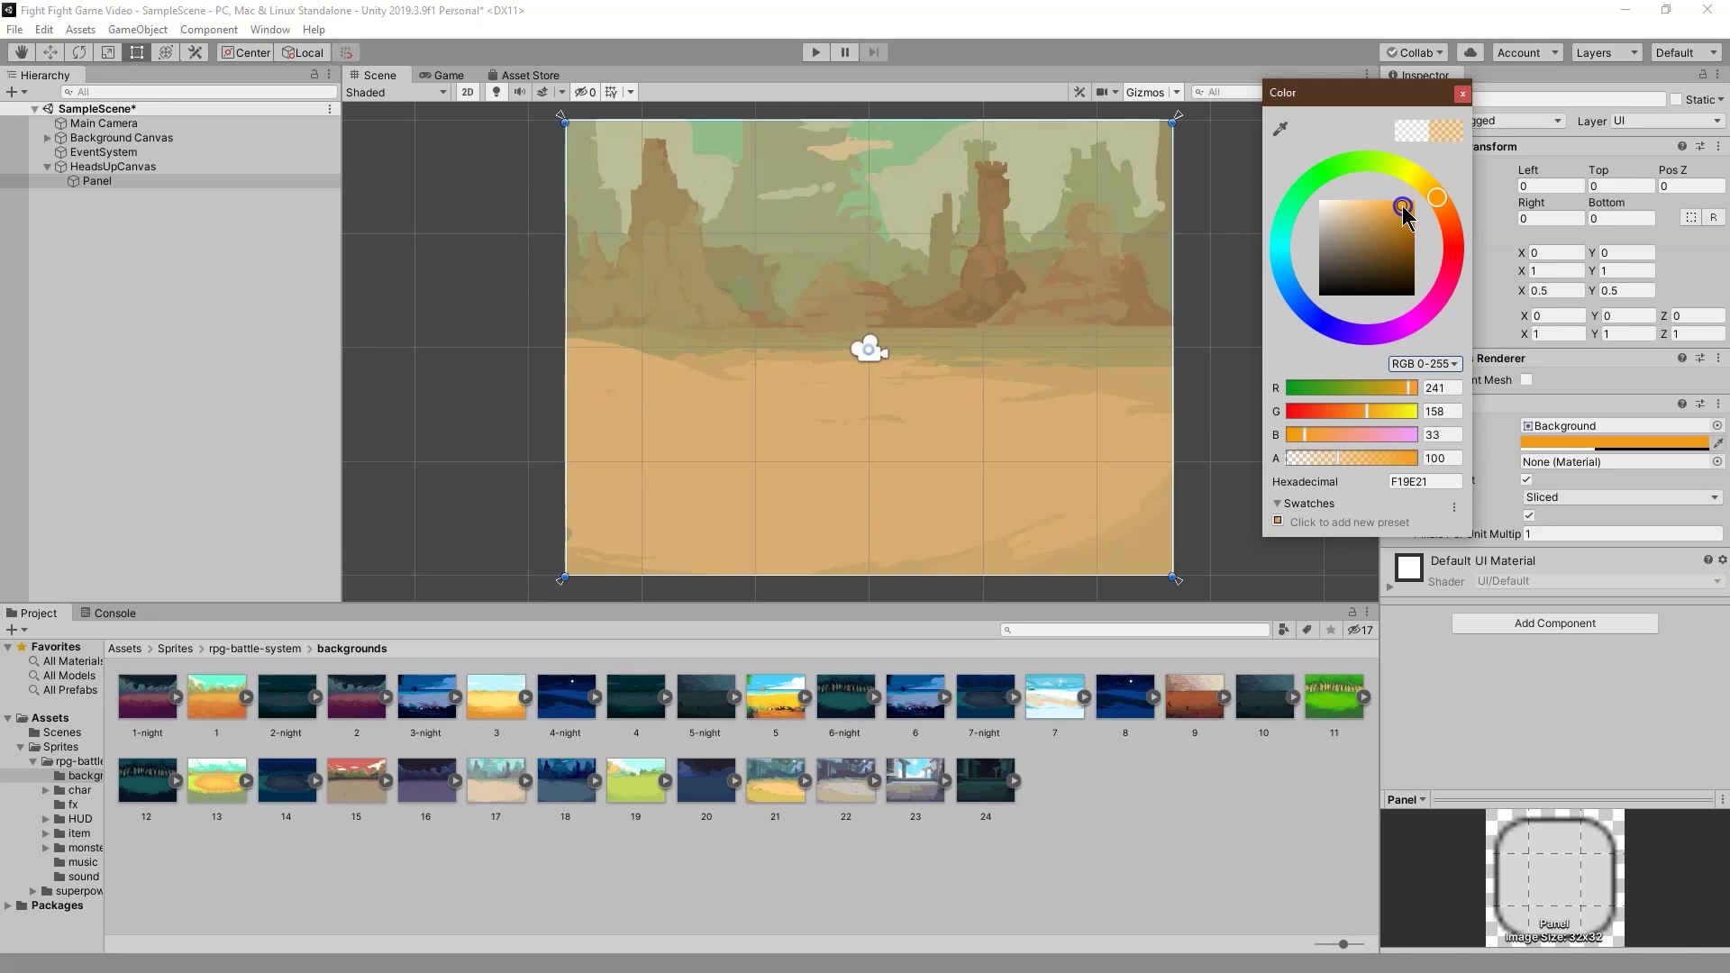
{"action": "mouse_move", "coordinate": [1402, 209]}
{"action": "left_mouse_down"}
{"action": "mouse_move", "coordinate": [1405, 275]}
{"action": "mouse_move", "coordinate": [1402, 234]}
{"action": "left_mouse_up"}
{"action": "left_click_drag", "start_coordinate": [1357, 459], "coordinate": [1393, 459]}
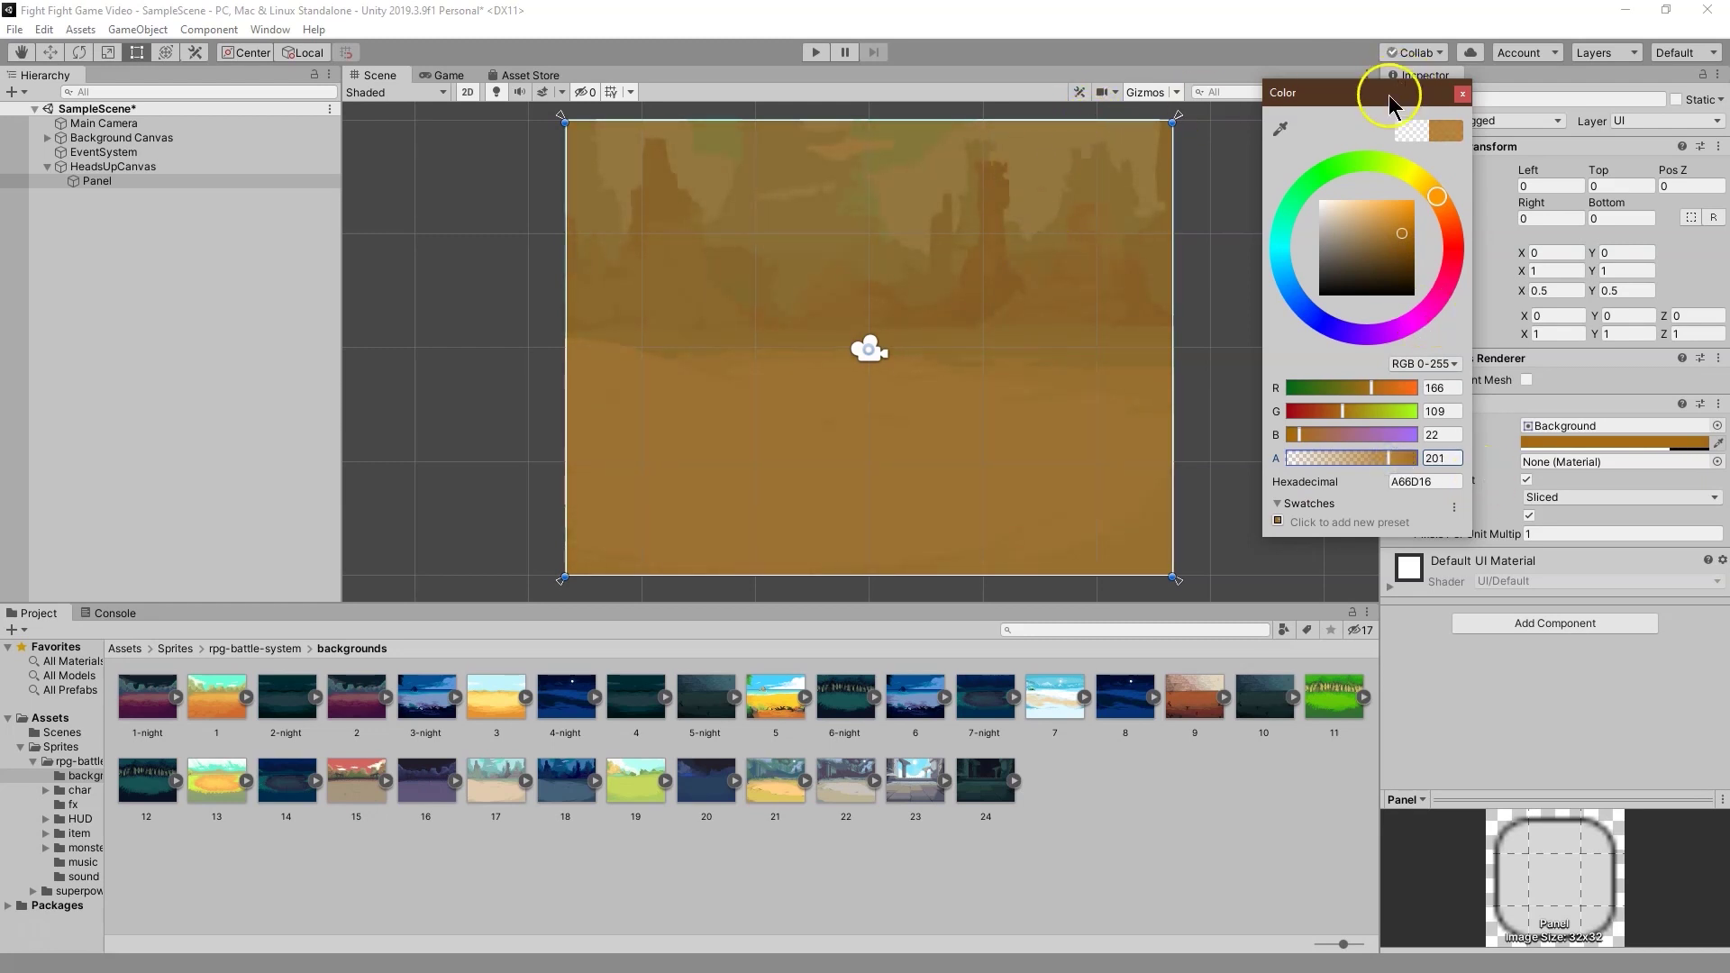
{"action": "left_click", "coordinate": [1464, 102]}
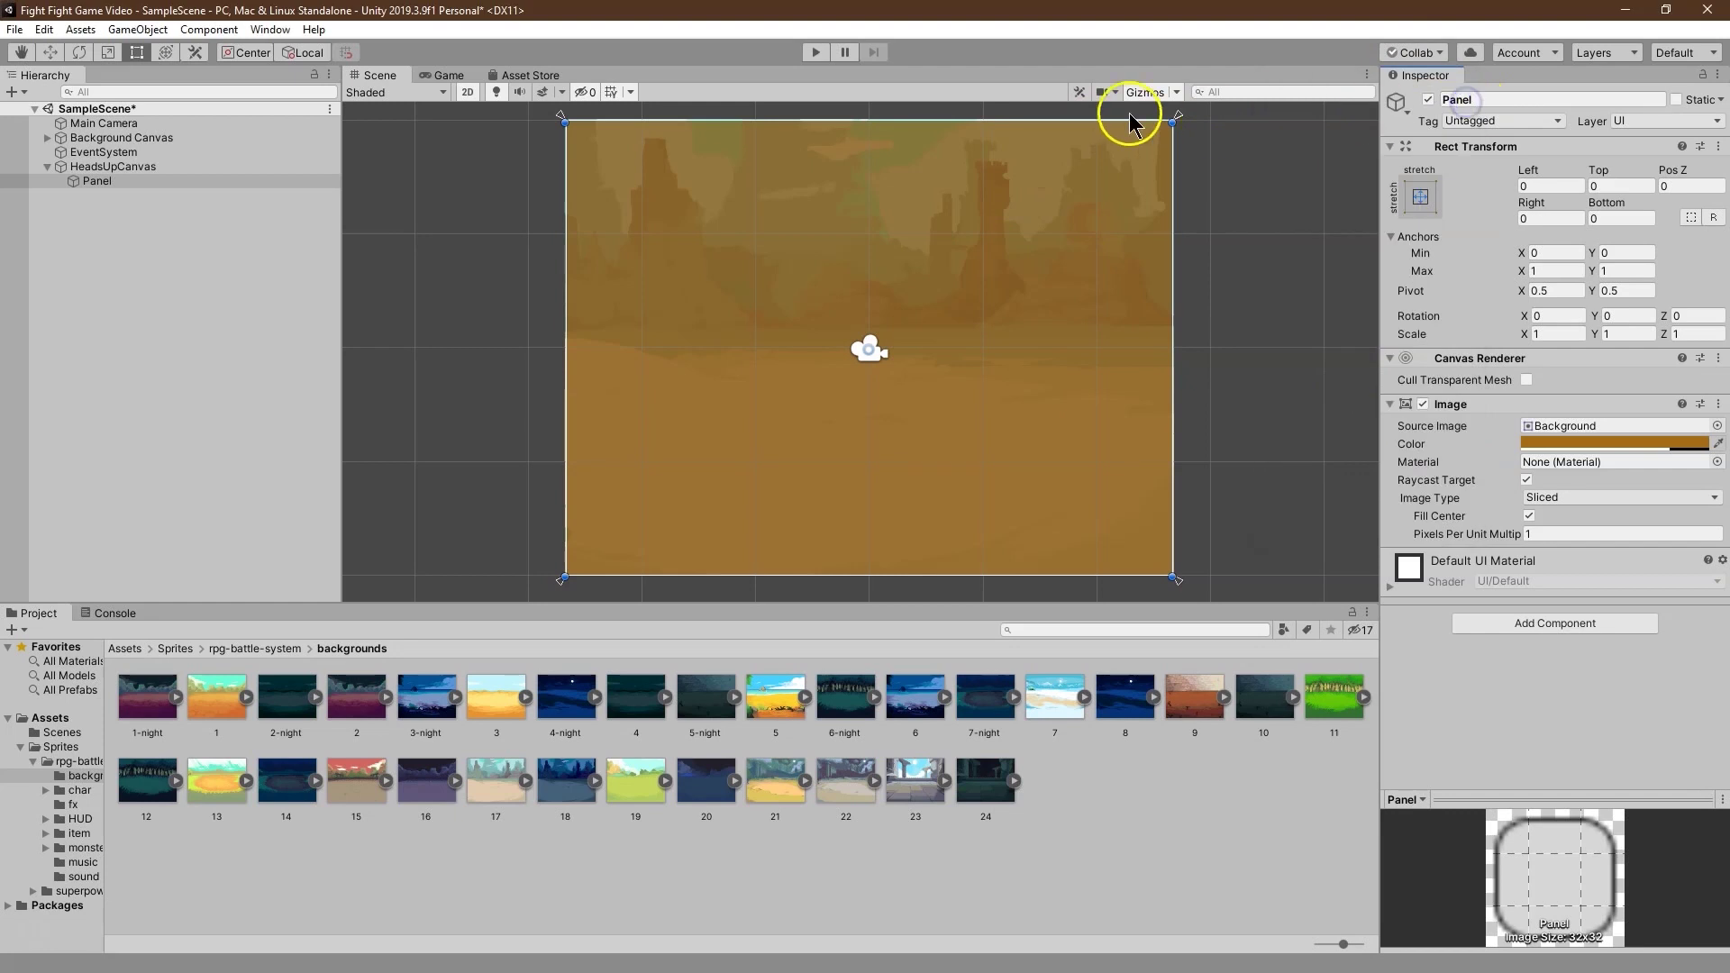
Step: Shrink the panel to a bottom strip with Bottom 0 and Top 675
{"action": "left_click_drag", "start_coordinate": [1131, 122], "coordinate": [1131, 446]}
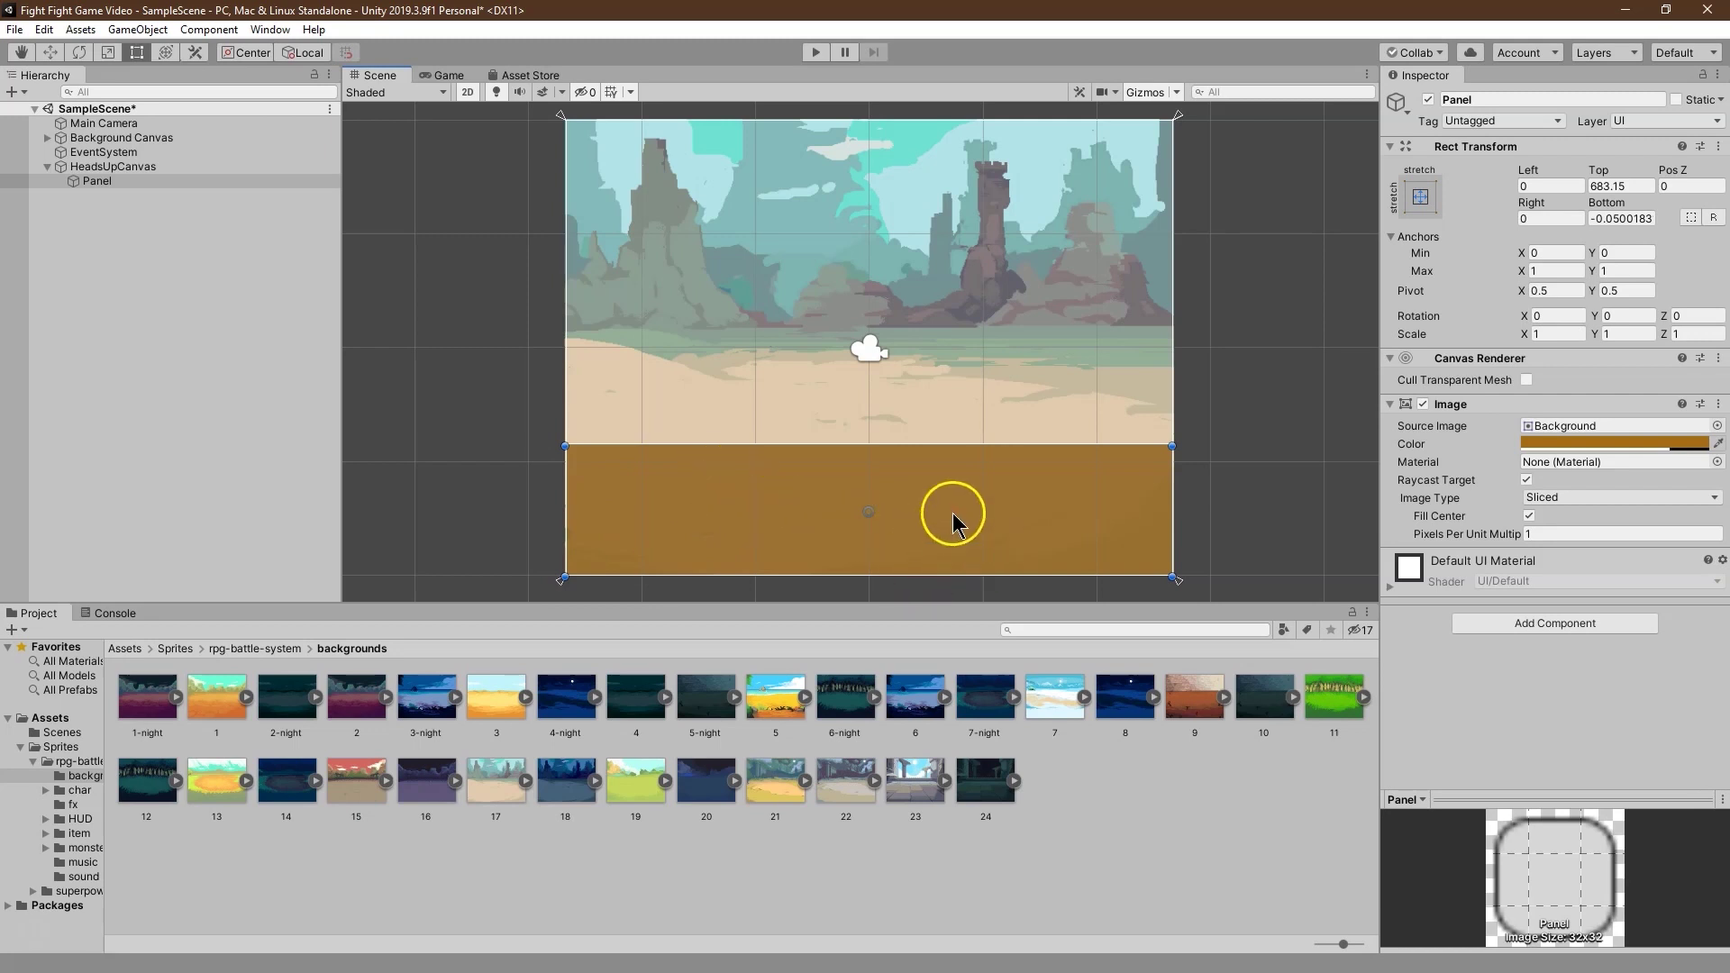
{"action": "left_click", "coordinate": [1640, 221]}
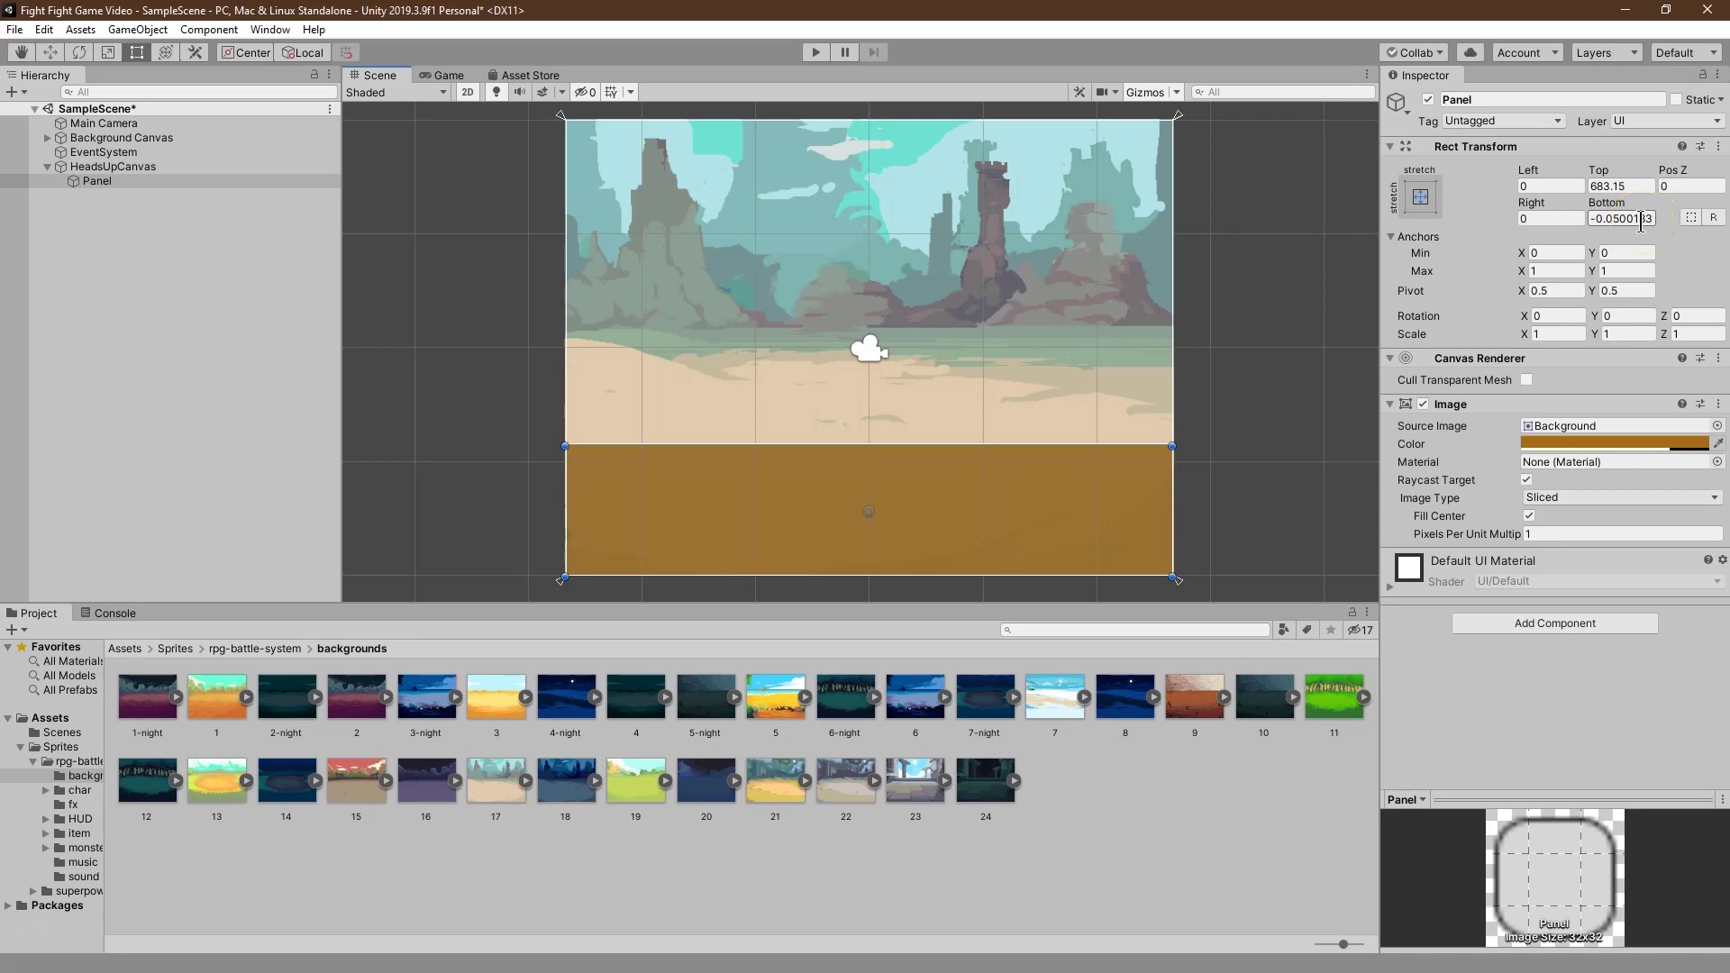
{"action": "key", "text": "ctrl+a"}
{"action": "type", "text": "0"}
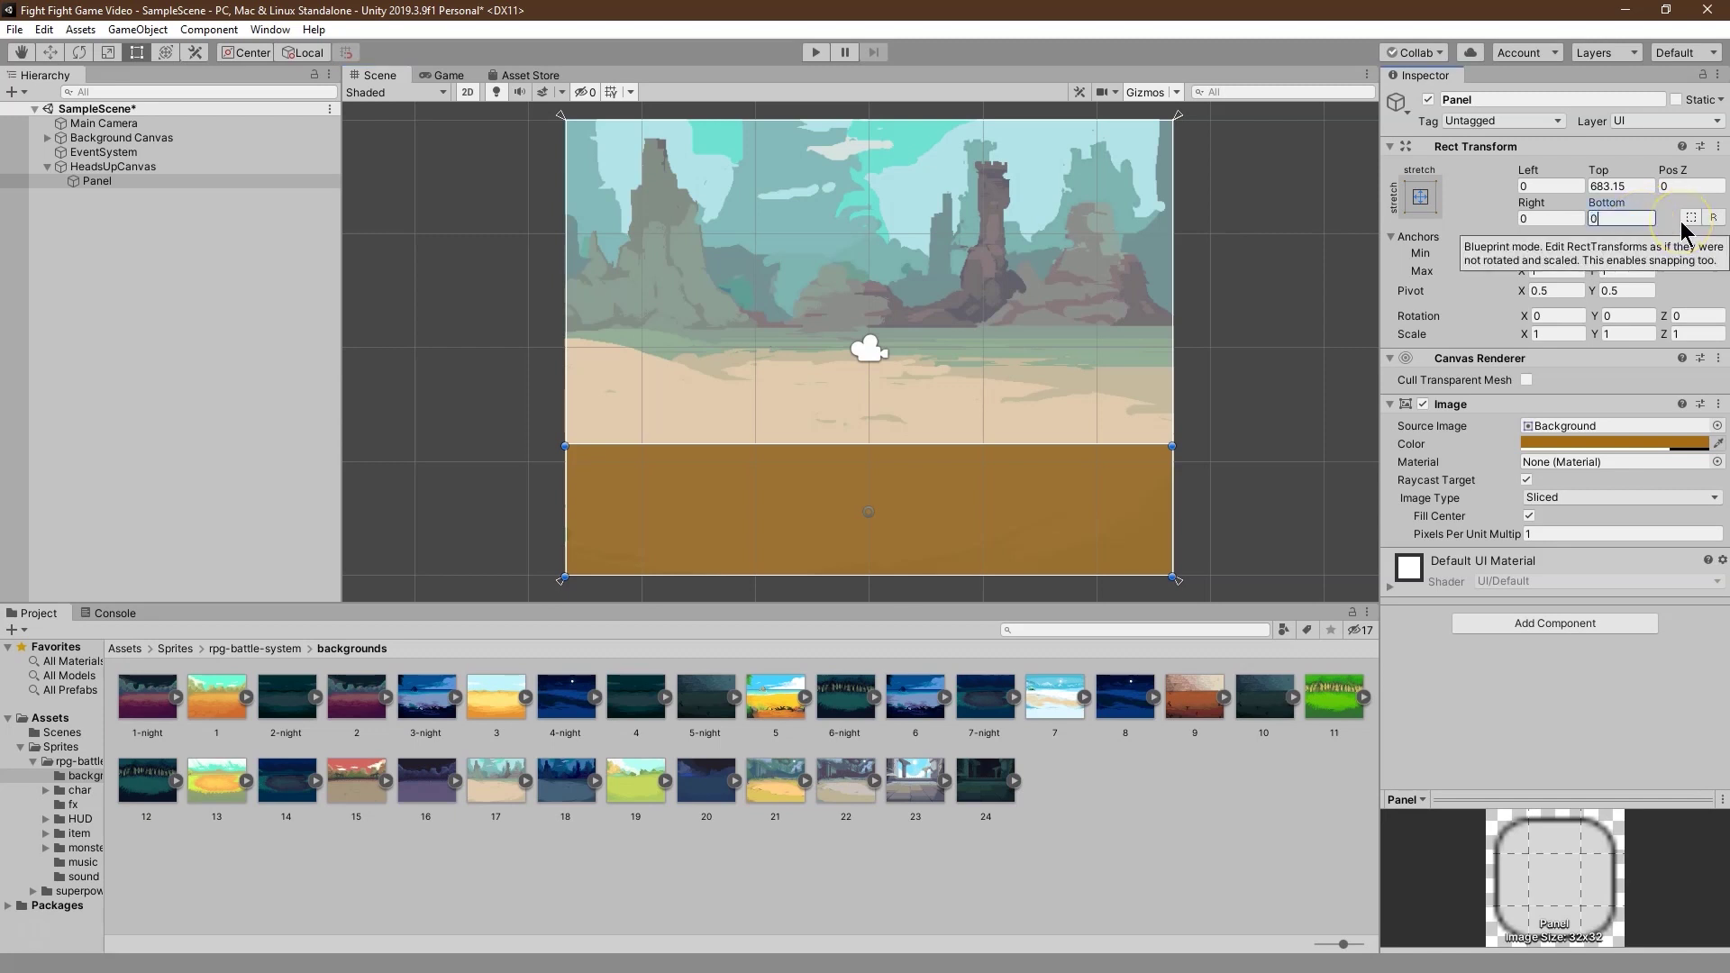
{"action": "left_click", "coordinate": [1649, 185]}
{"action": "type", "text": "700"}
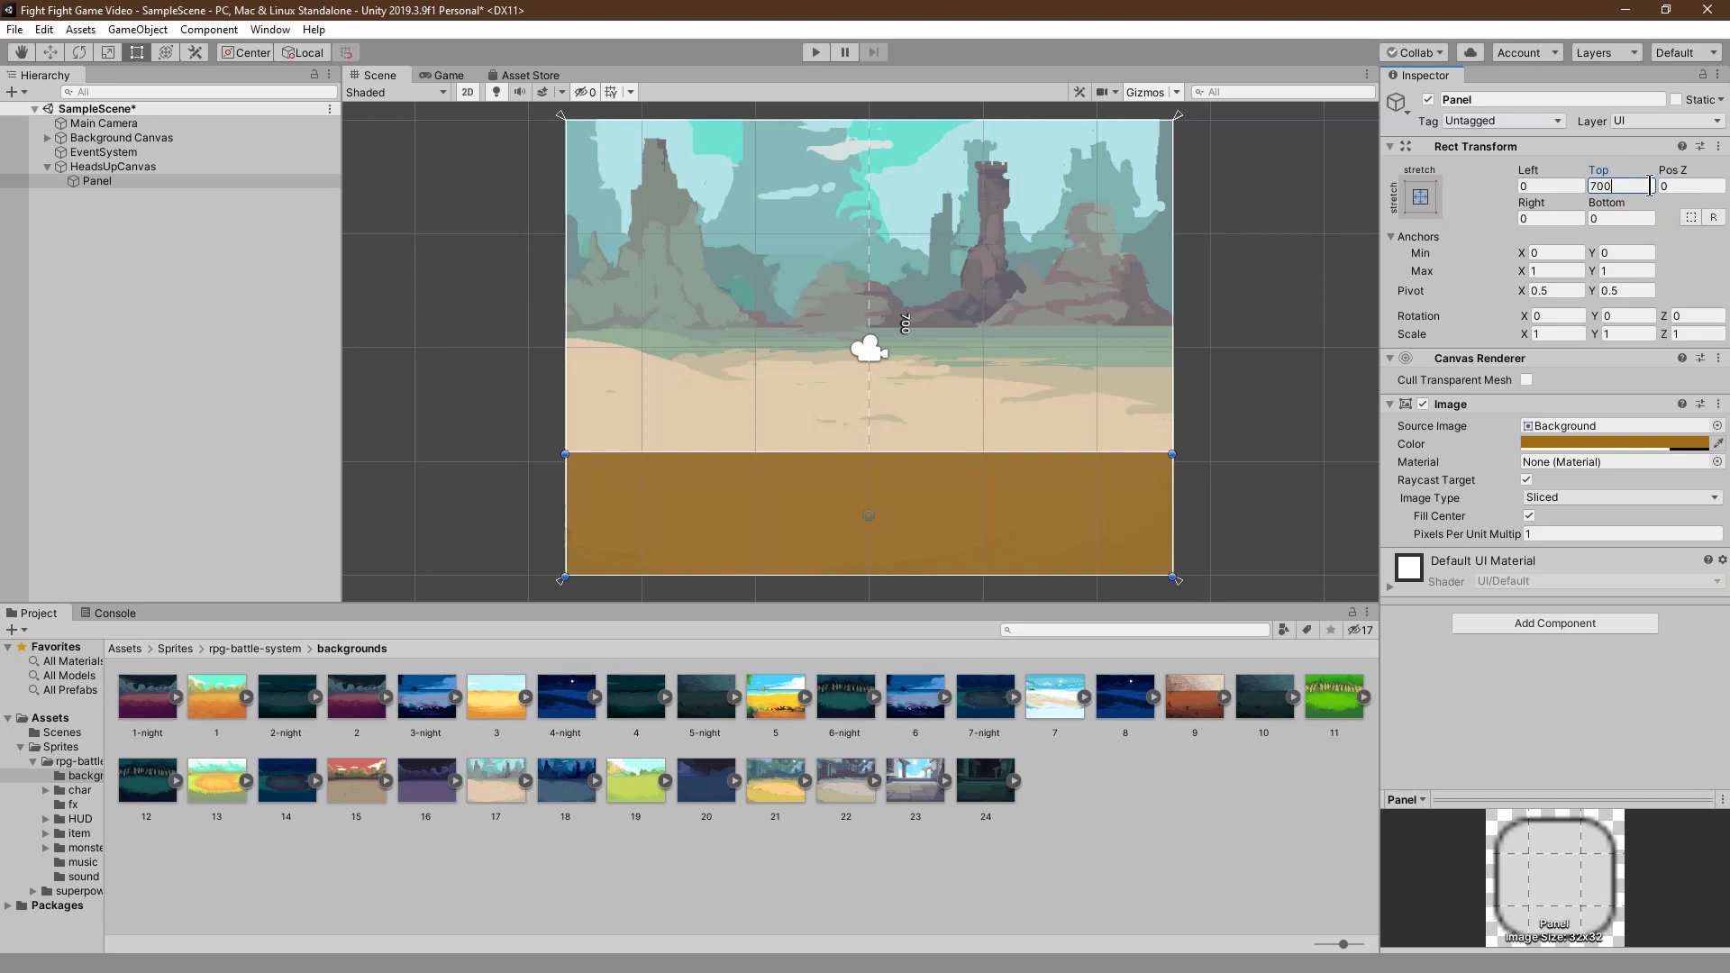
{"action": "key", "text": "ctrl+a"}
{"action": "type", "text": "650"}
{"action": "double_click", "coordinate": [1591, 184]}
{"action": "type", "text": "675"}
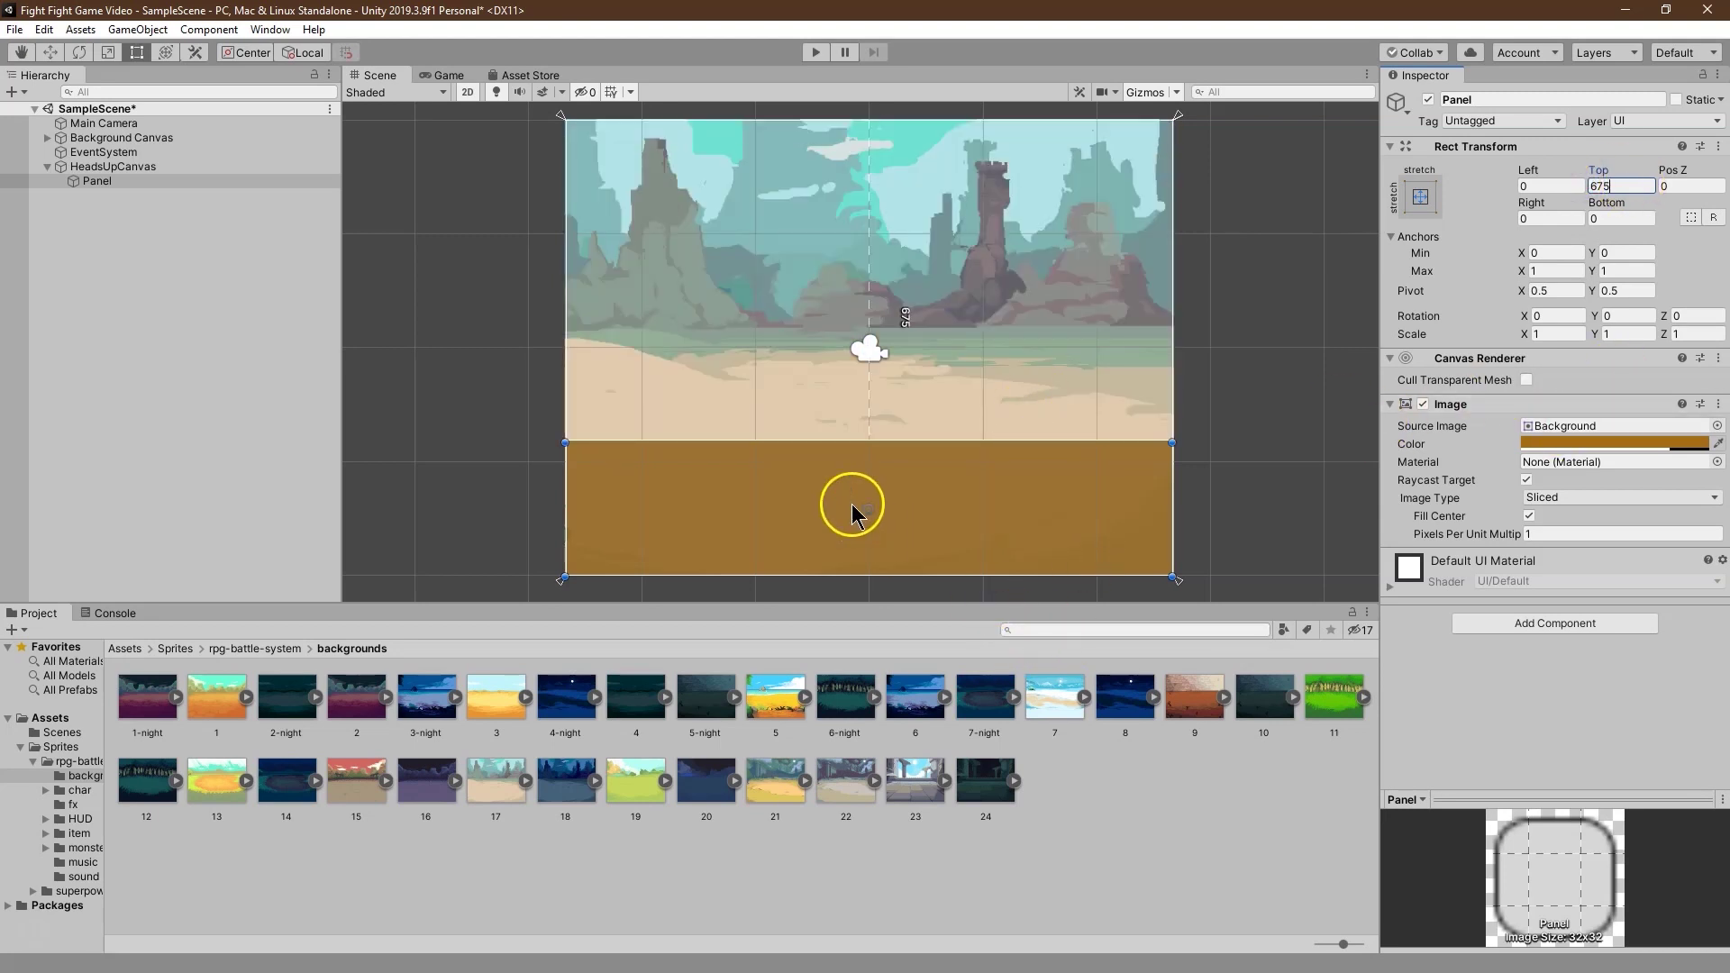
Step: Rename the Panel to Main Panel
{"action": "right_click", "coordinate": [116, 180]}
{"action": "left_click", "coordinate": [233, 234]}
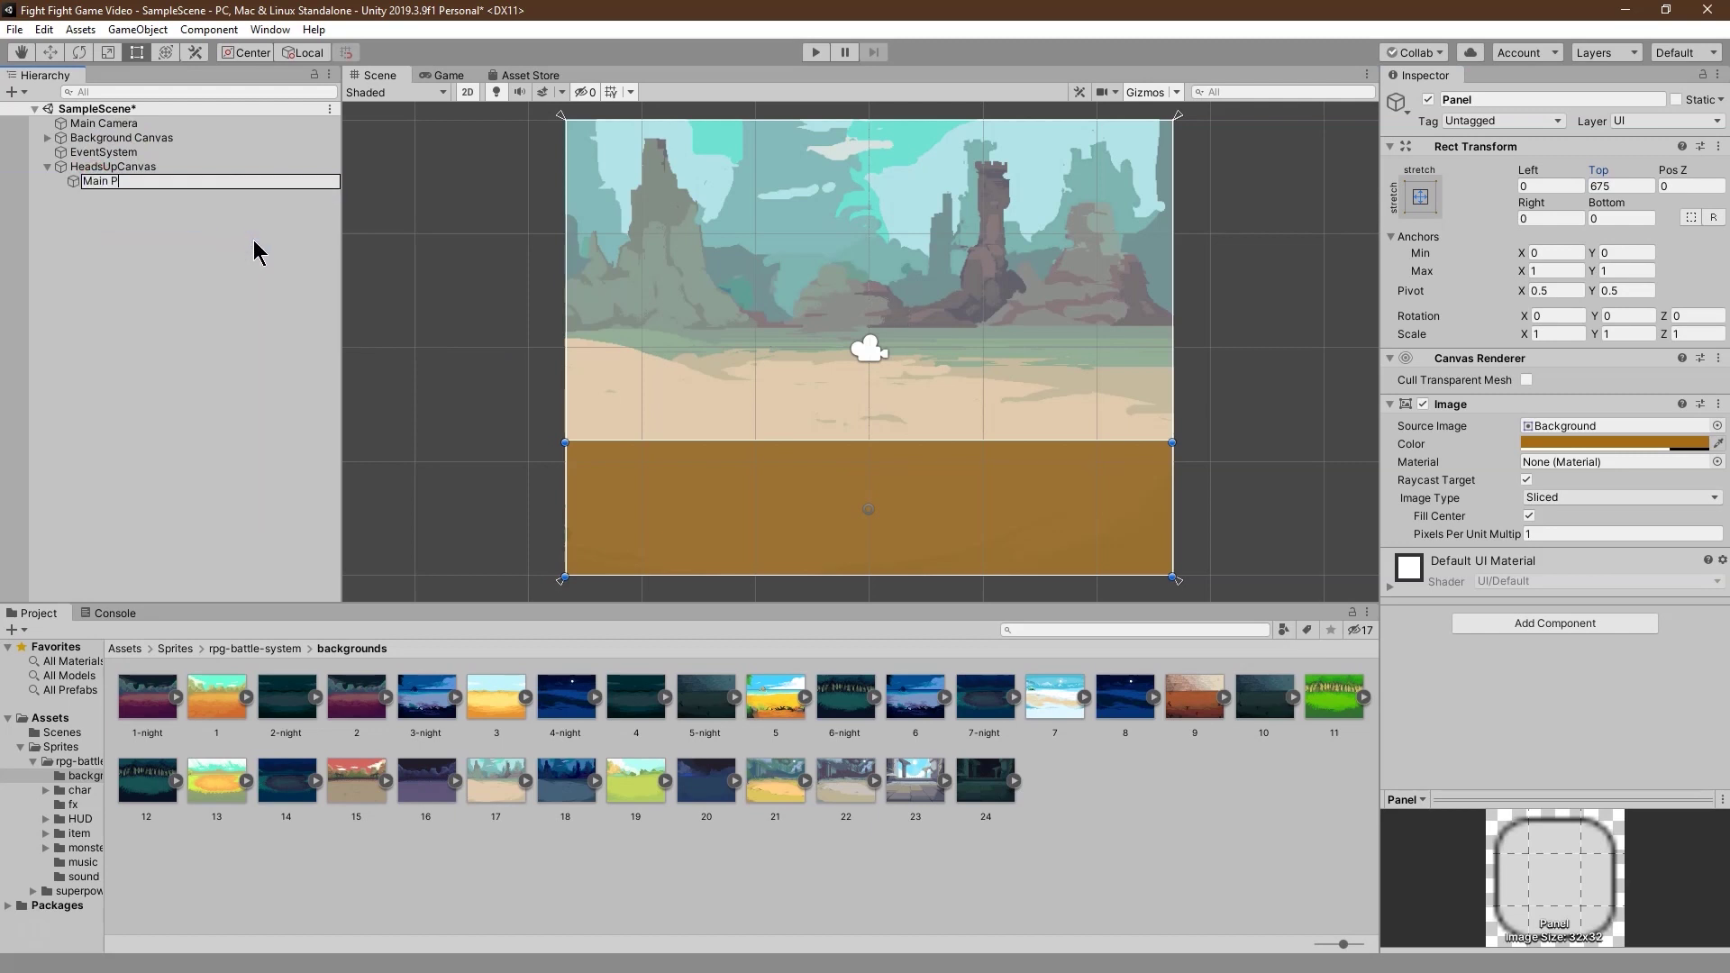
{"action": "key", "text": "Return"}
{"action": "left_click", "coordinate": [262, 245]}
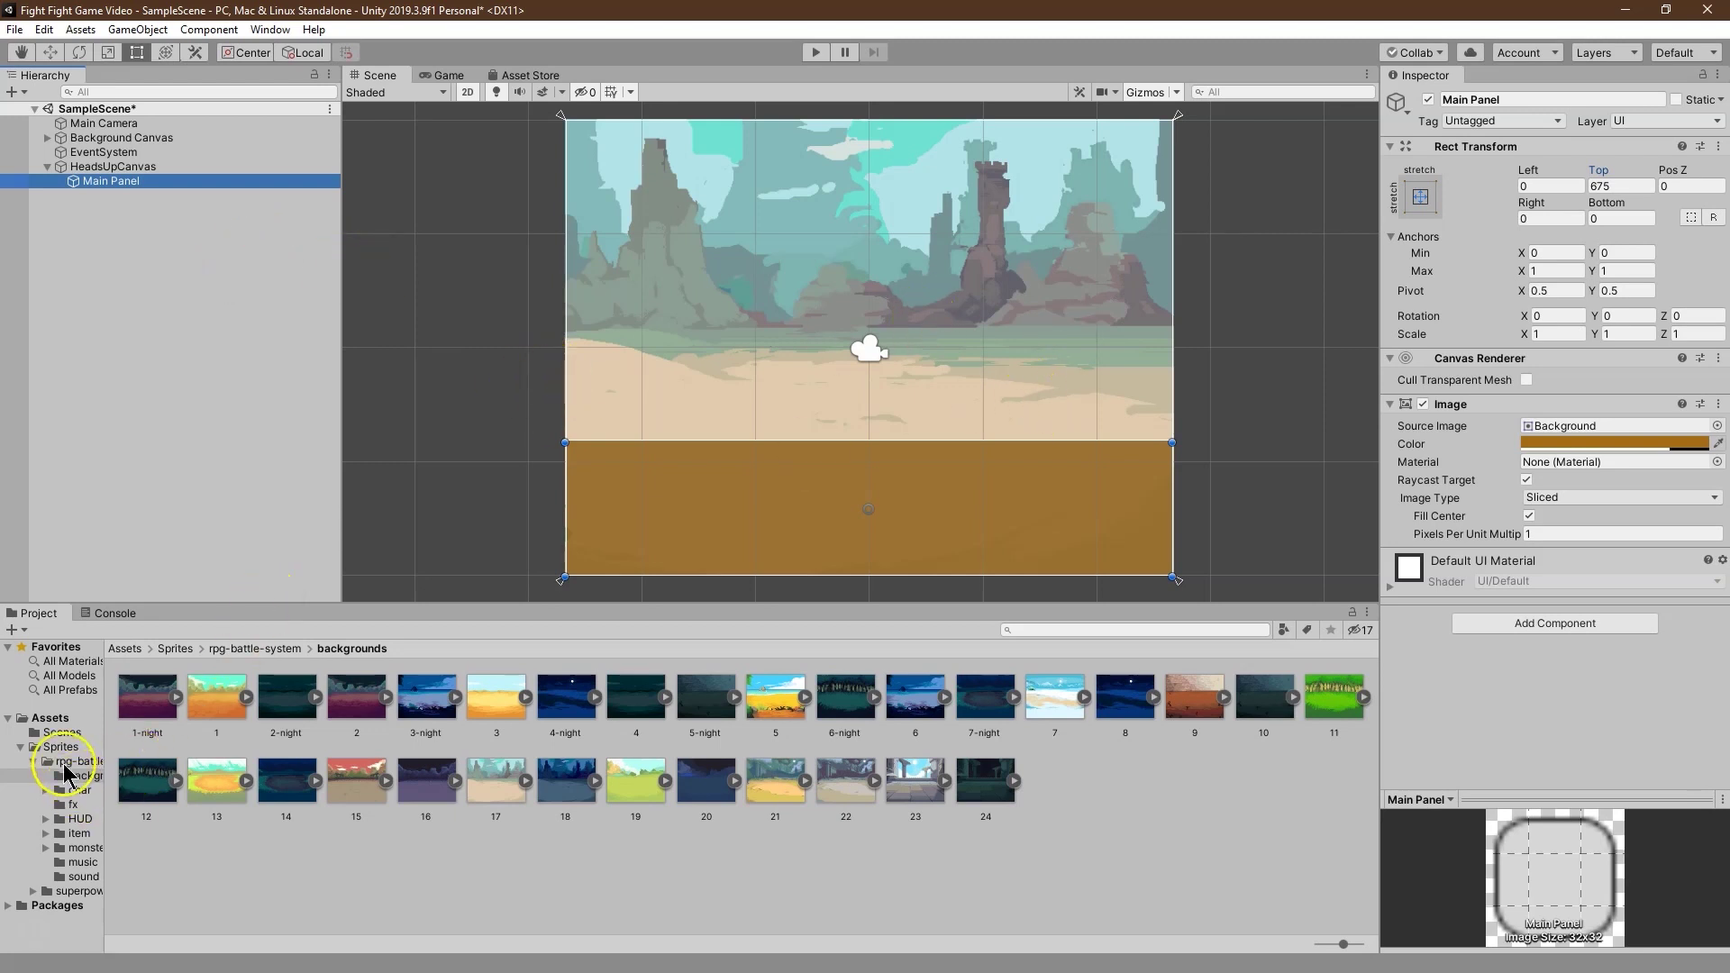
Step: Open Sprites > rpg-battle-system > char > Wizard in the Project panel
{"action": "left_click", "coordinate": [67, 761]}
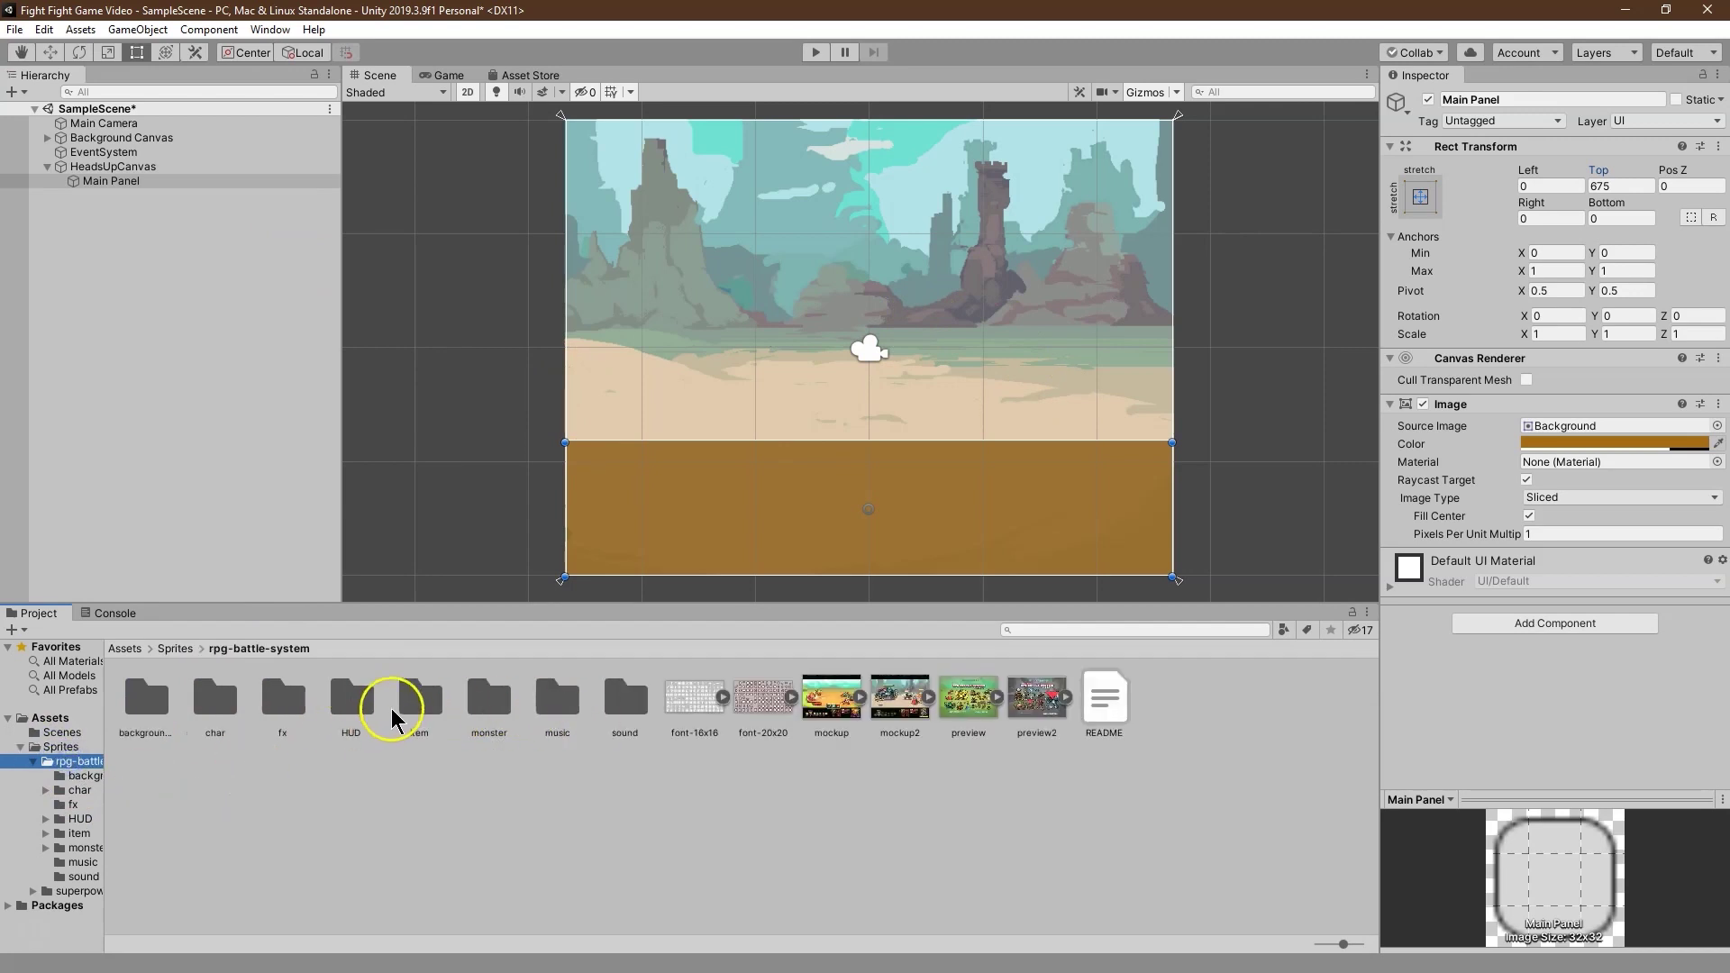
{"action": "double_click", "coordinate": [209, 699]}
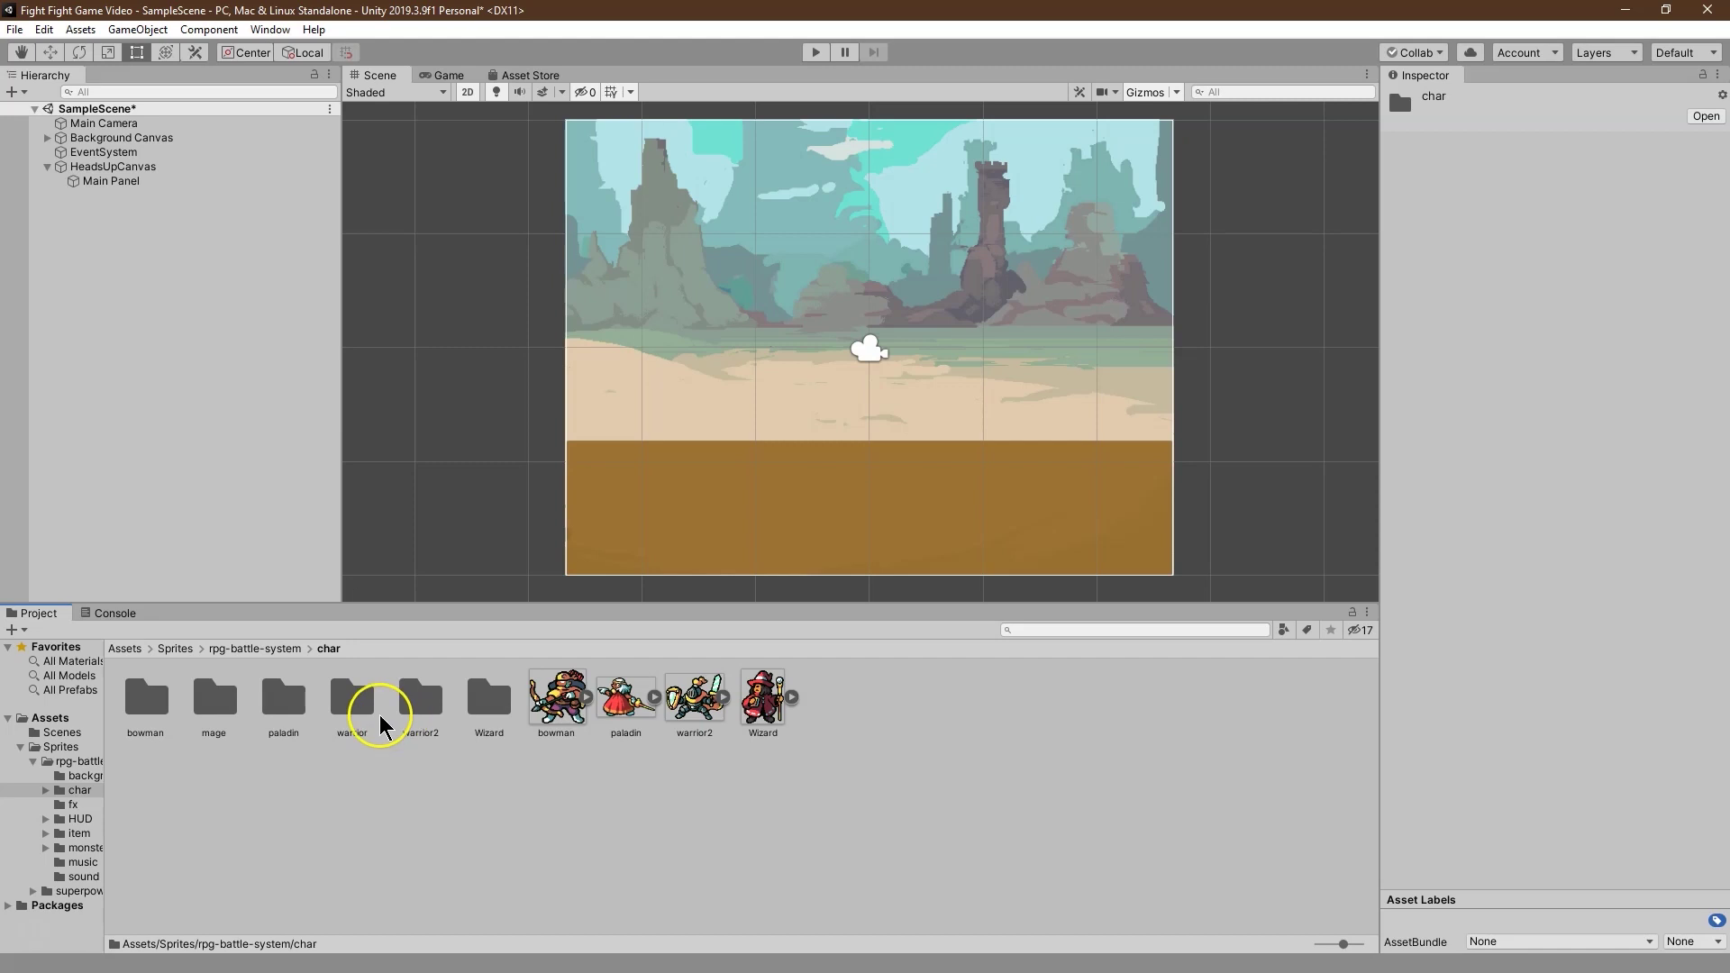
{"action": "left_click", "coordinate": [217, 701]}
{"action": "double_click", "coordinate": [494, 716]}
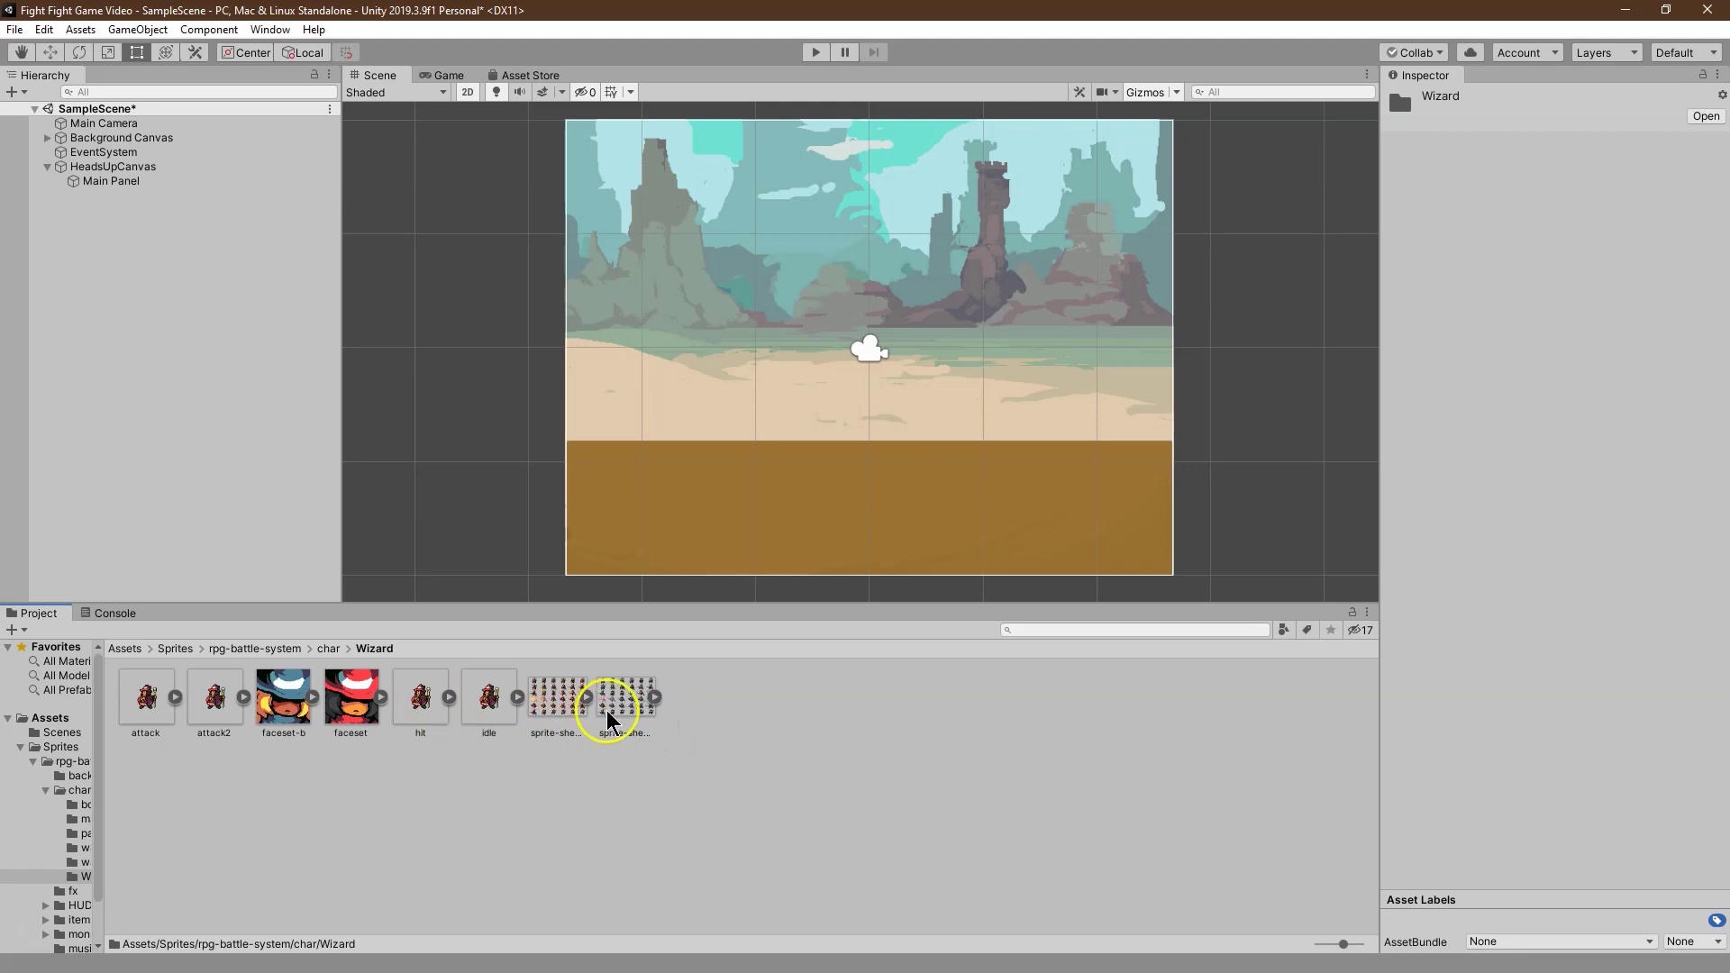
Step: Set sprite-sheet-b-161x106's Sprite Mode to Multiple
{"action": "left_click", "coordinate": [633, 703]}
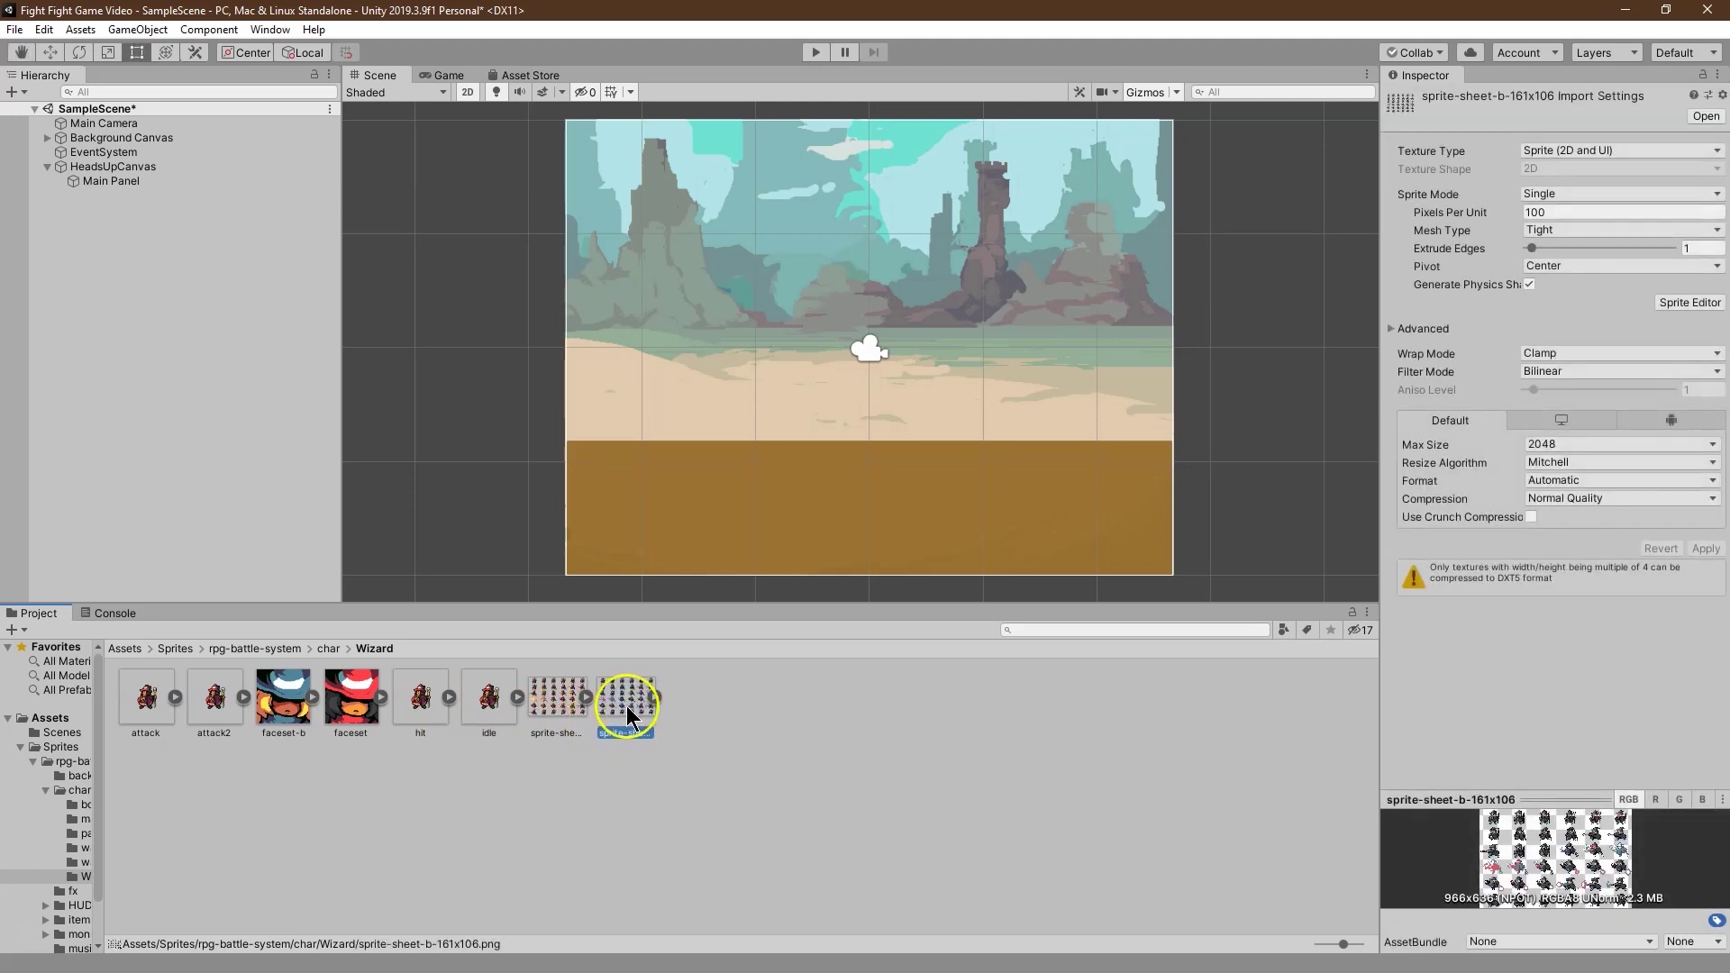
{"action": "left_click", "coordinate": [652, 699]}
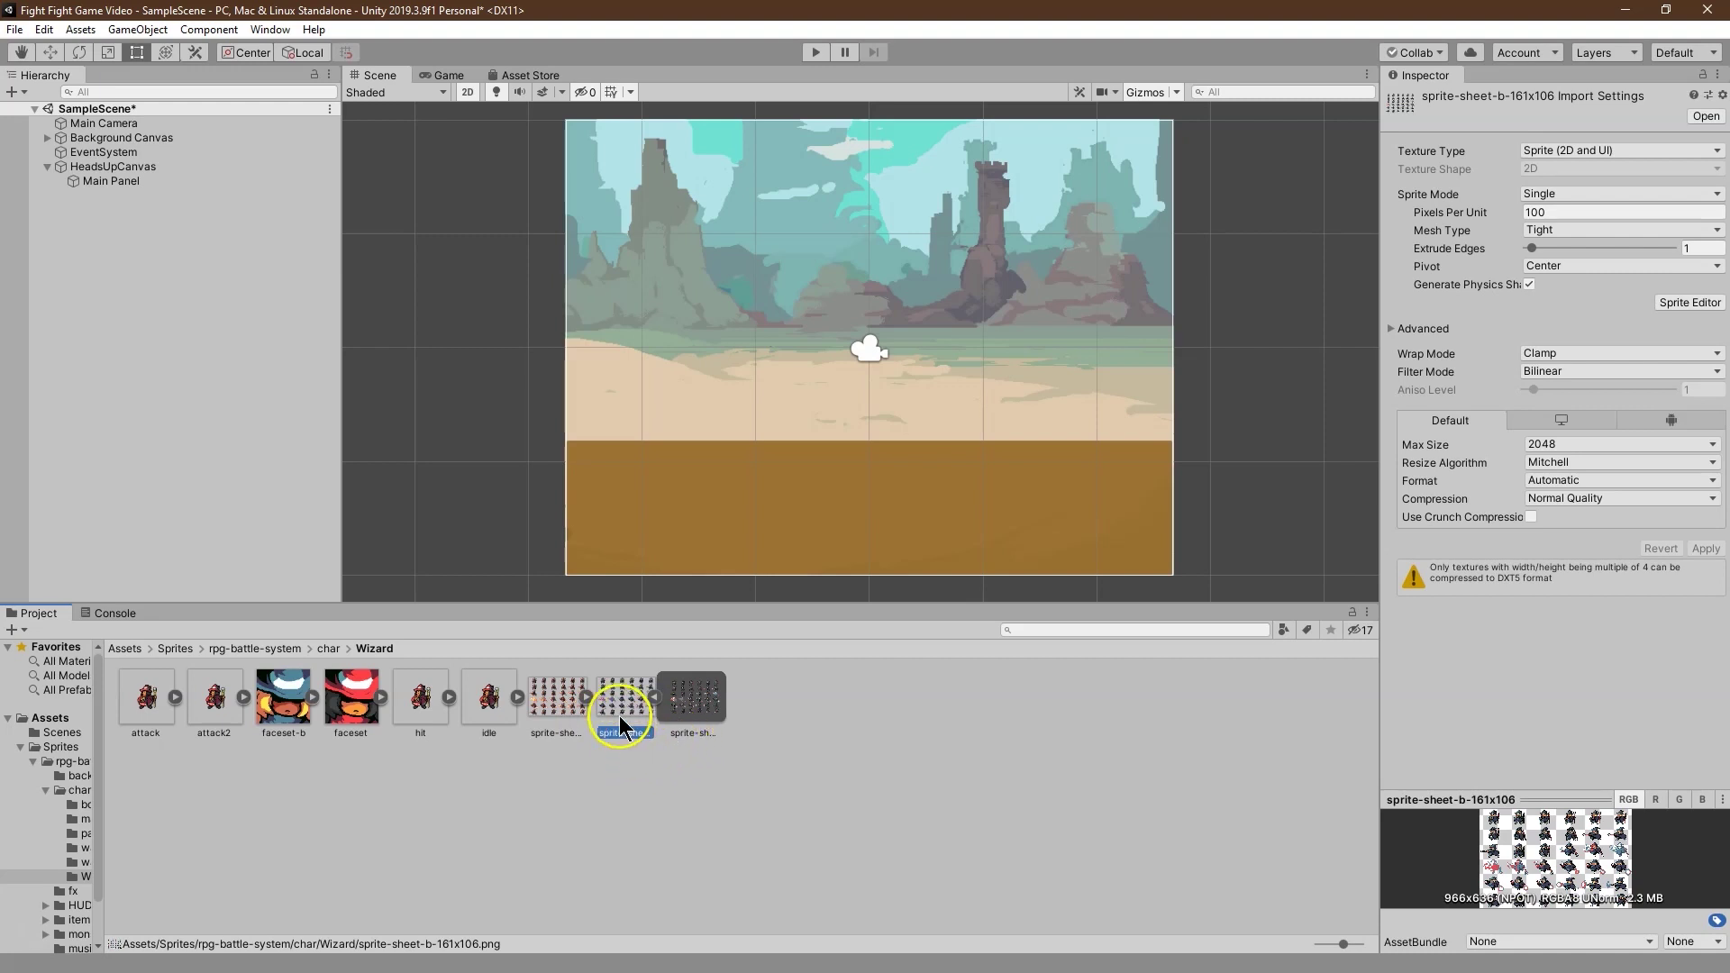
{"action": "left_click", "coordinate": [1577, 790]}
{"action": "left_click", "coordinate": [627, 706]}
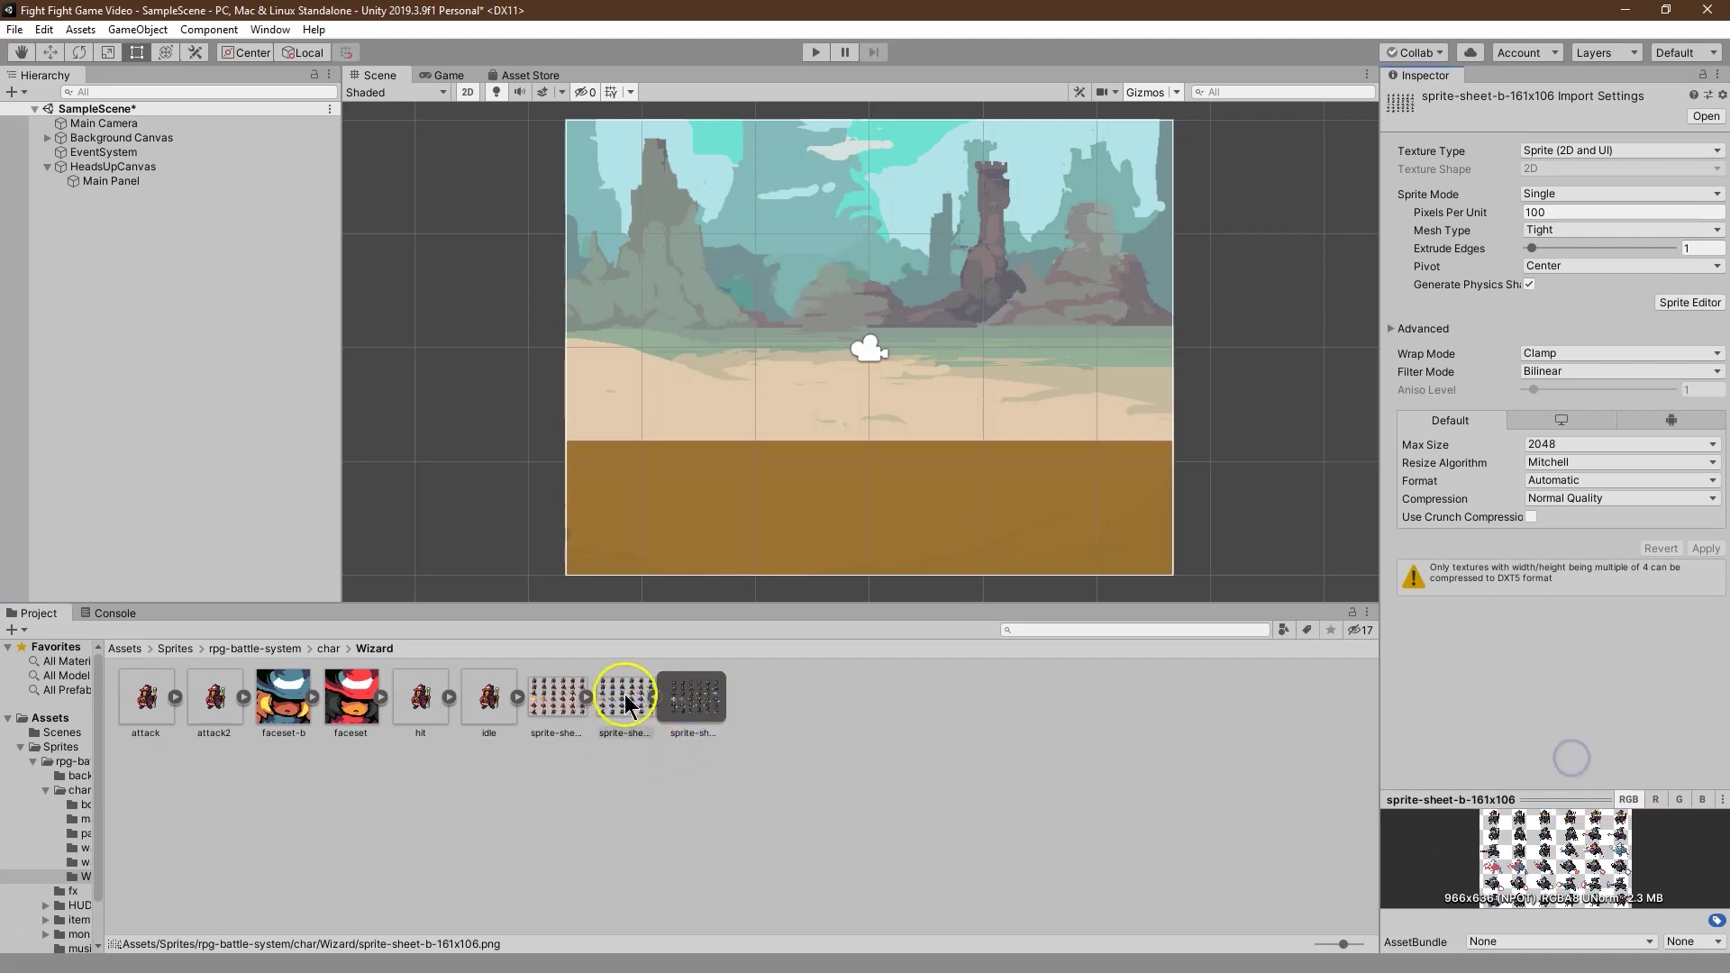
{"action": "left_click", "coordinate": [1539, 194]}
{"action": "left_click", "coordinate": [1571, 233]}
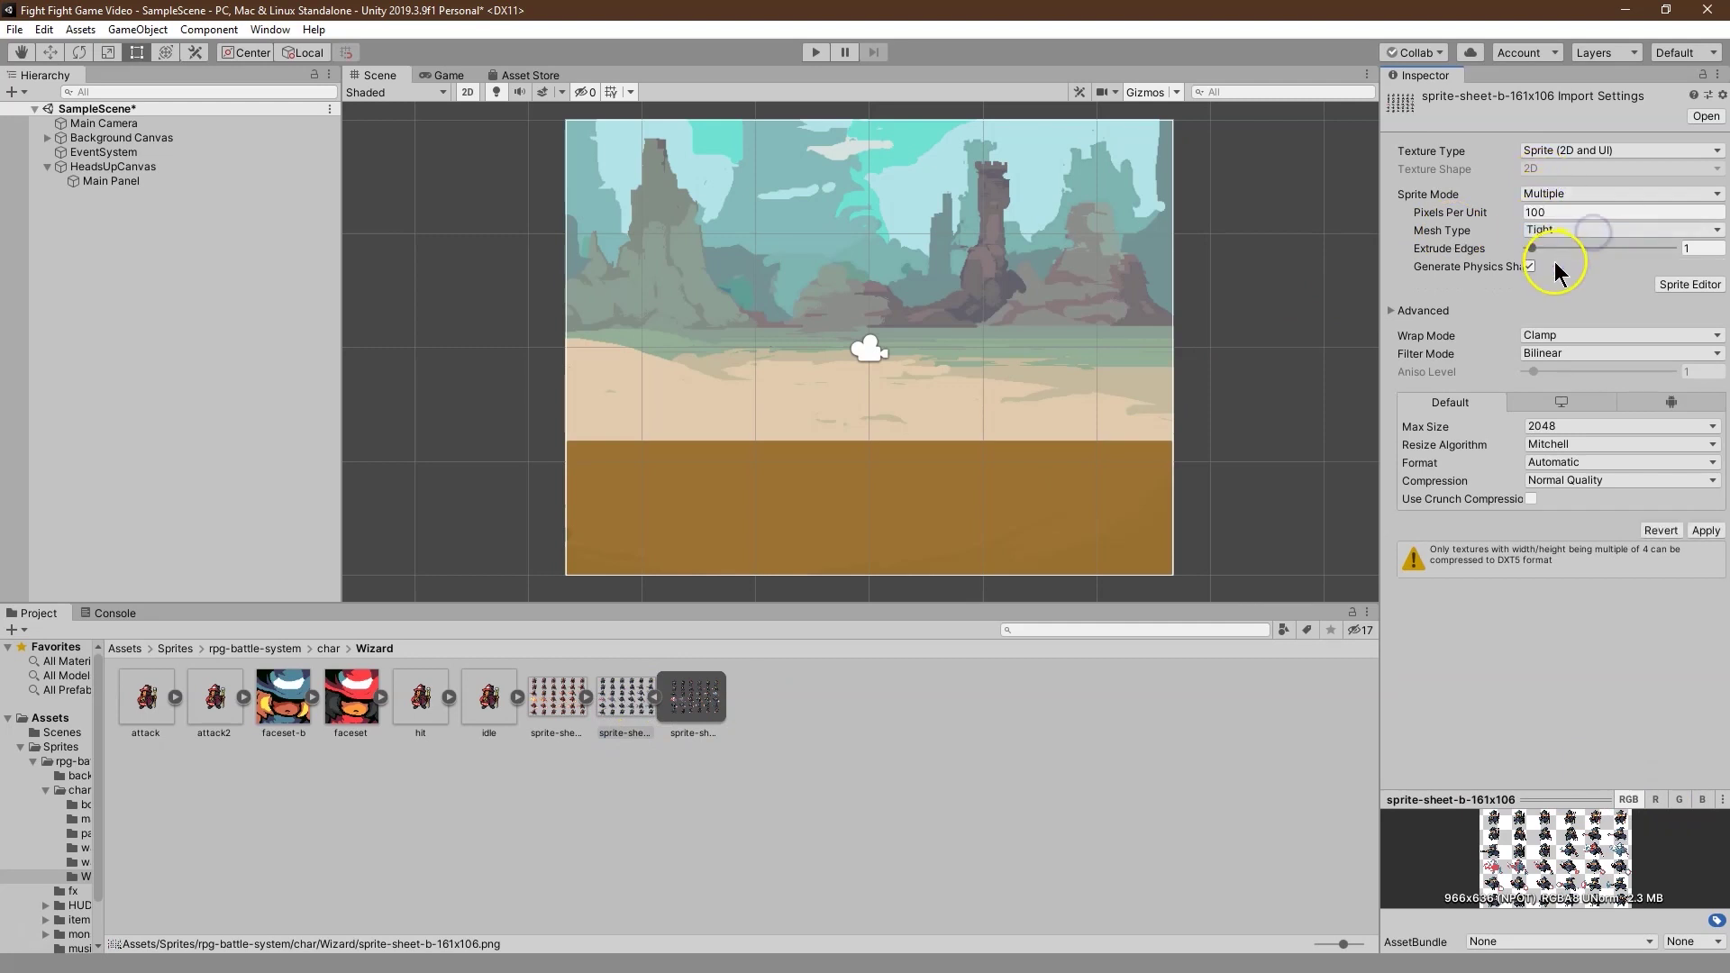
Step: In the Sprite Editor, slice the sheet by cell count into 6 columns and 6 rows
{"action": "left_click", "coordinate": [1690, 284]}
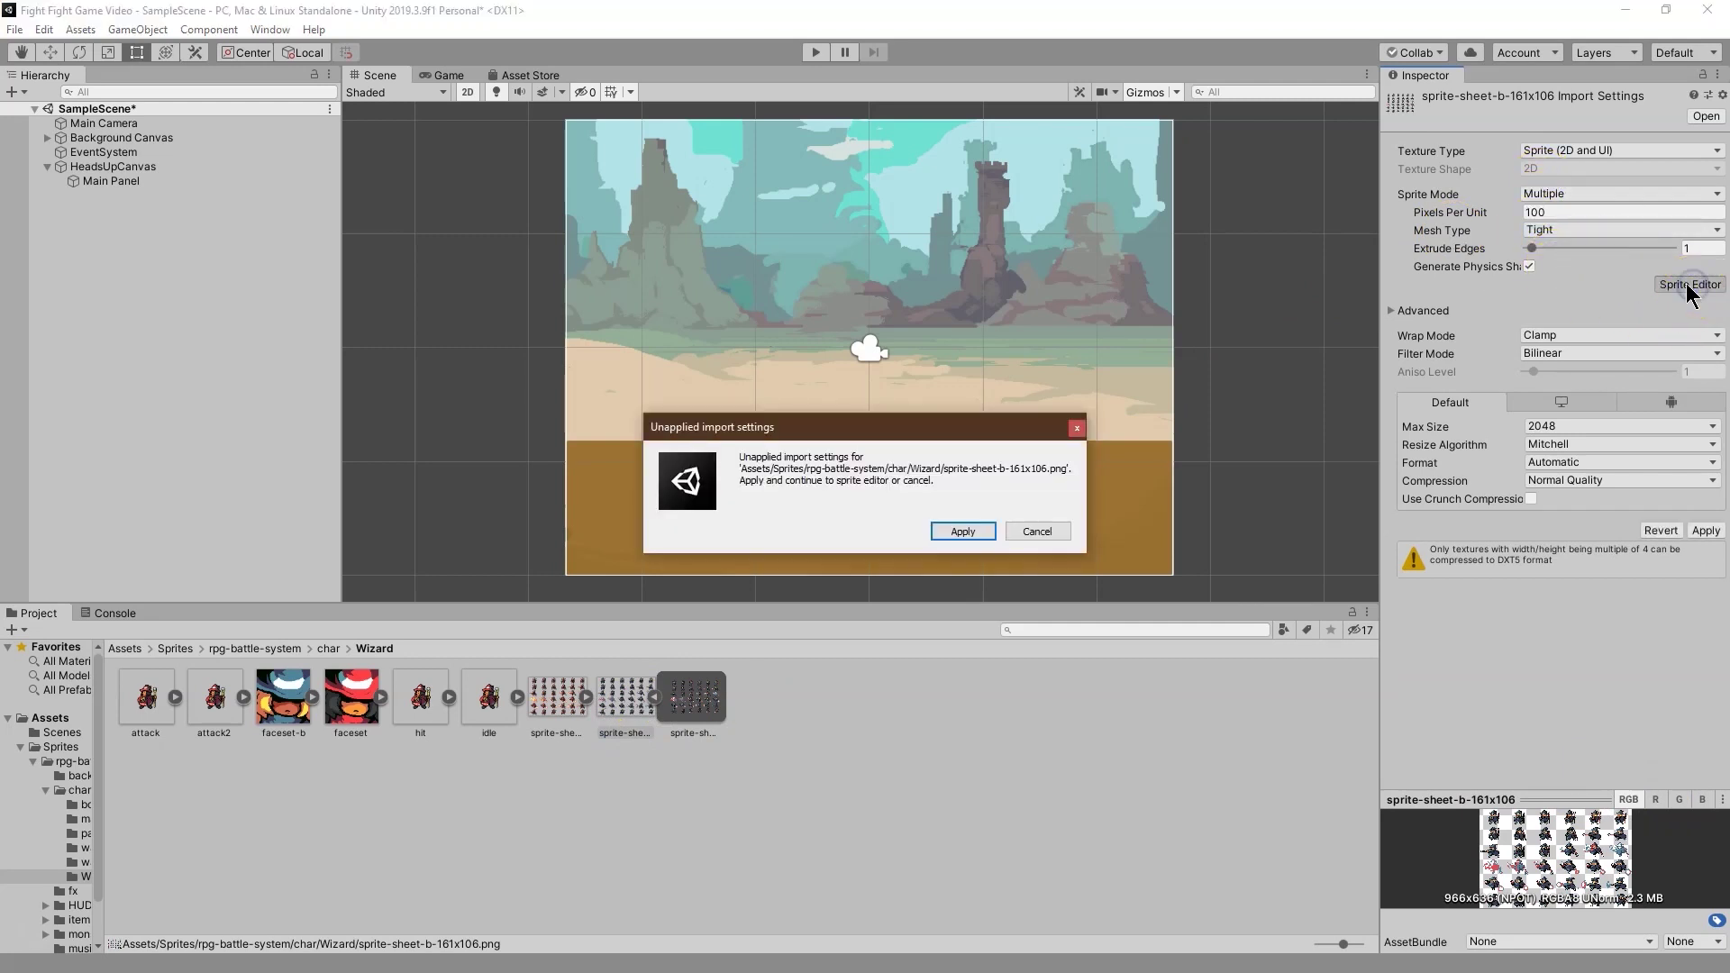
{"action": "left_click", "coordinate": [977, 532]}
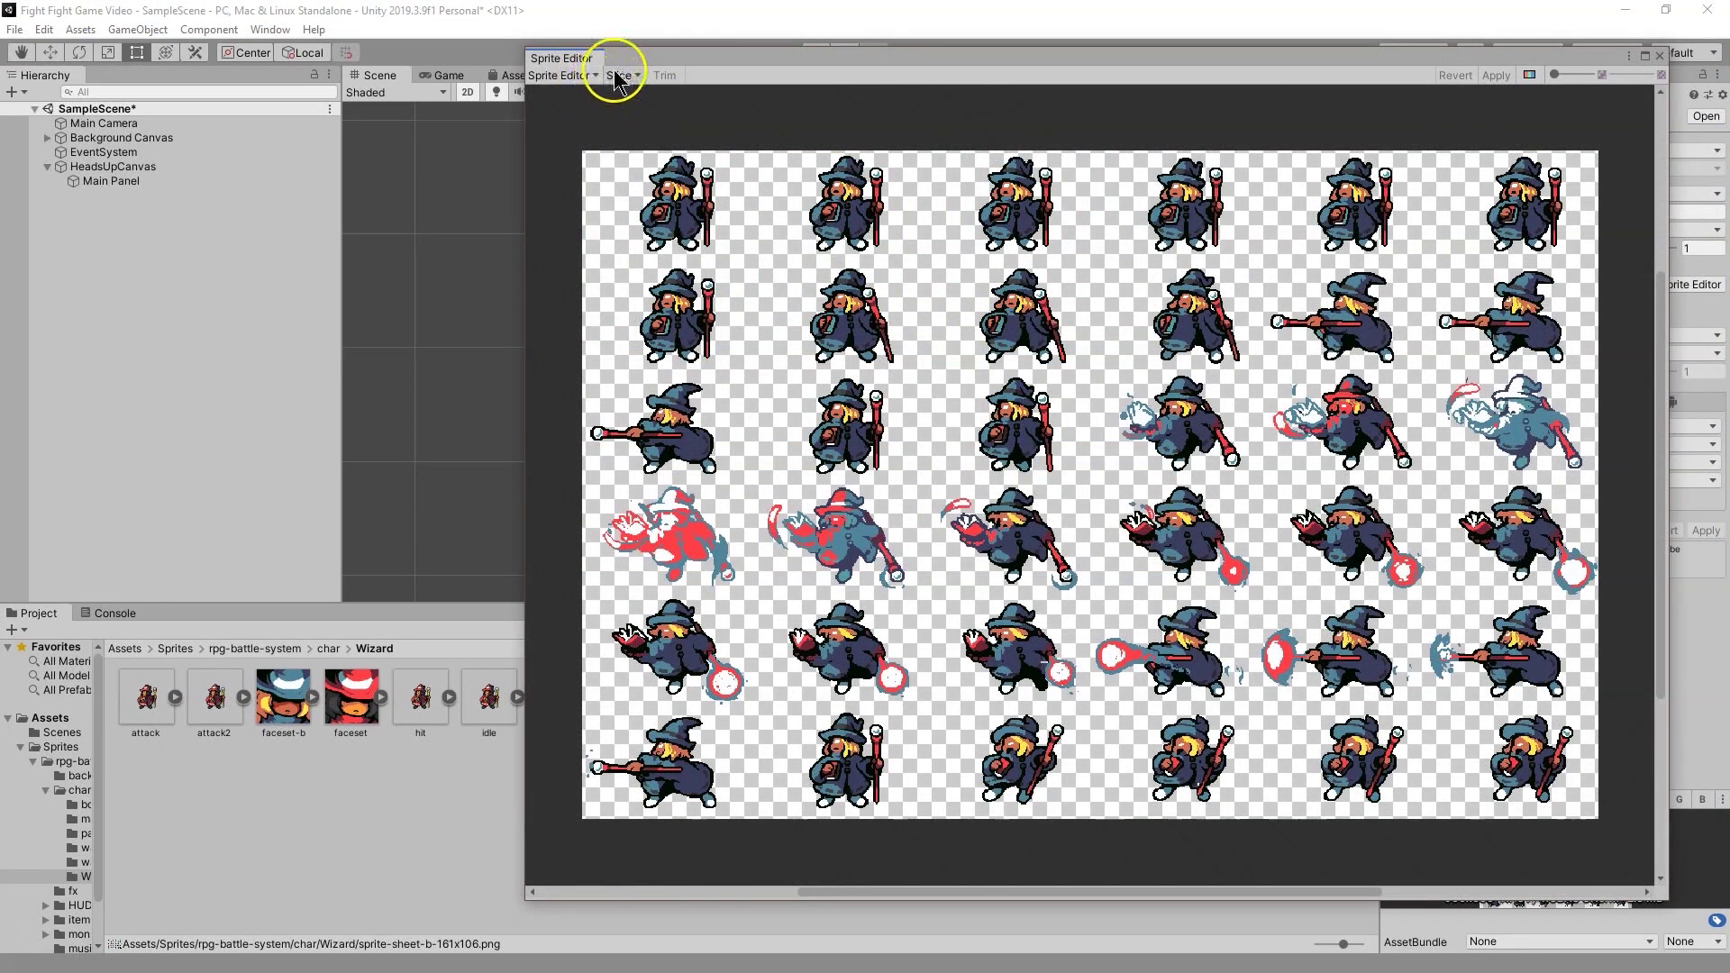
{"action": "left_click", "coordinate": [620, 75]}
{"action": "left_click", "coordinate": [748, 93]}
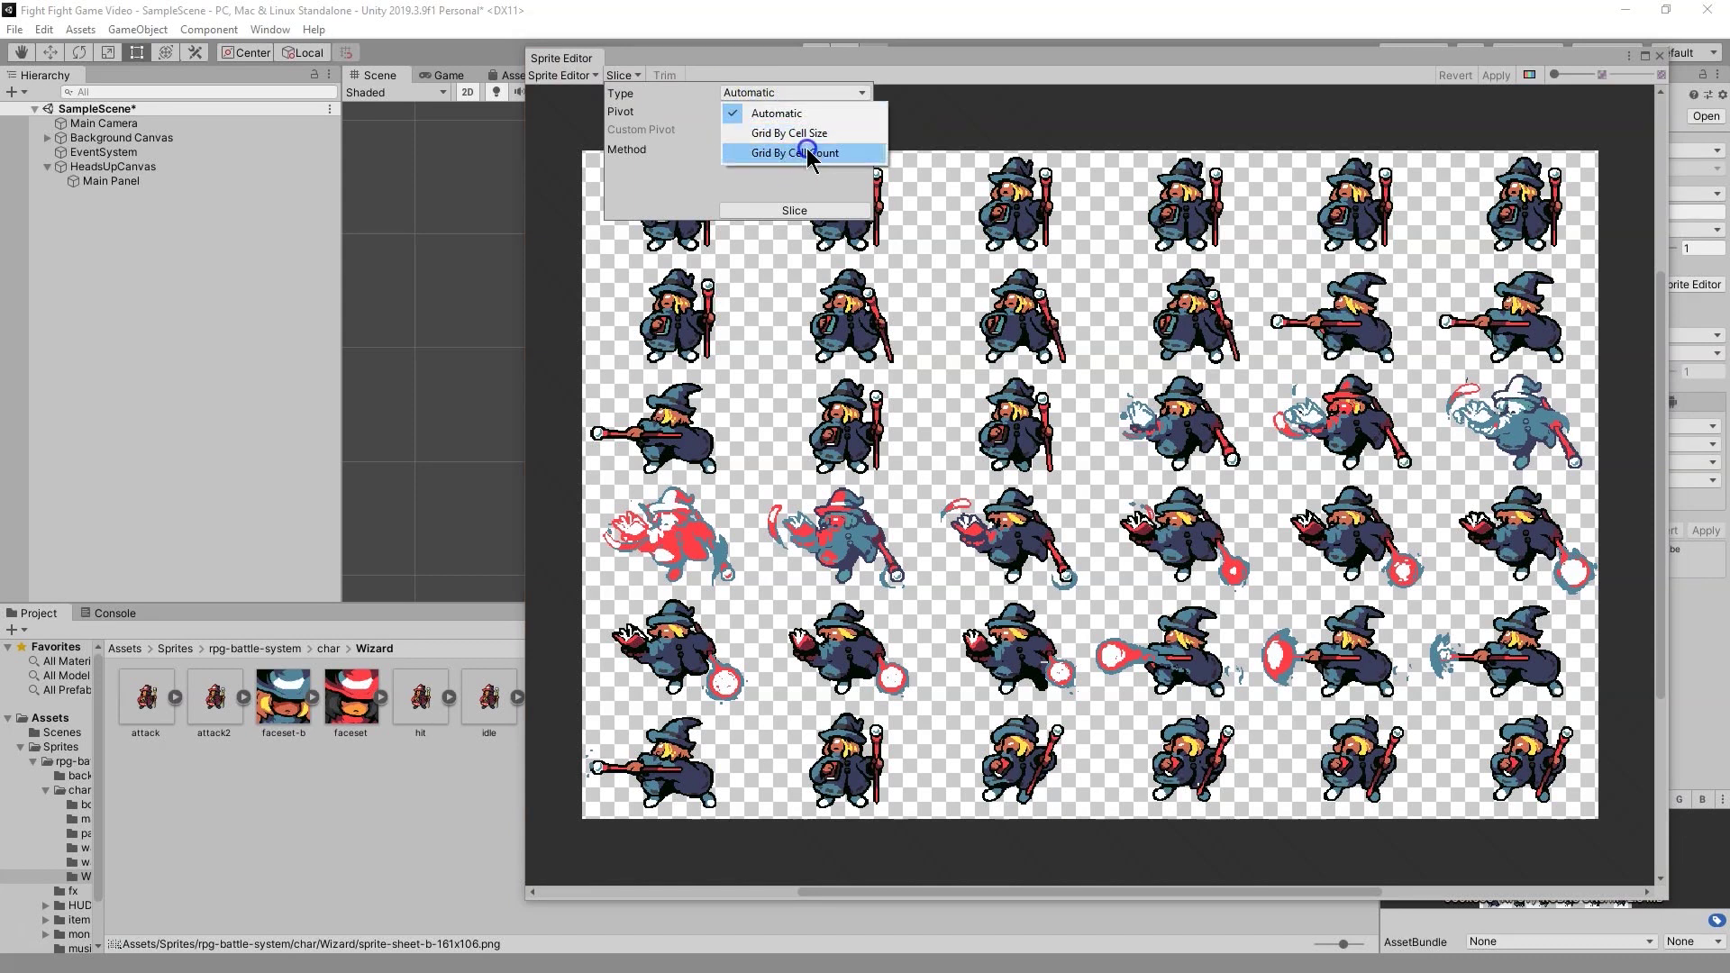
{"action": "left_click", "coordinate": [808, 153]}
{"action": "left_click", "coordinate": [762, 111]}
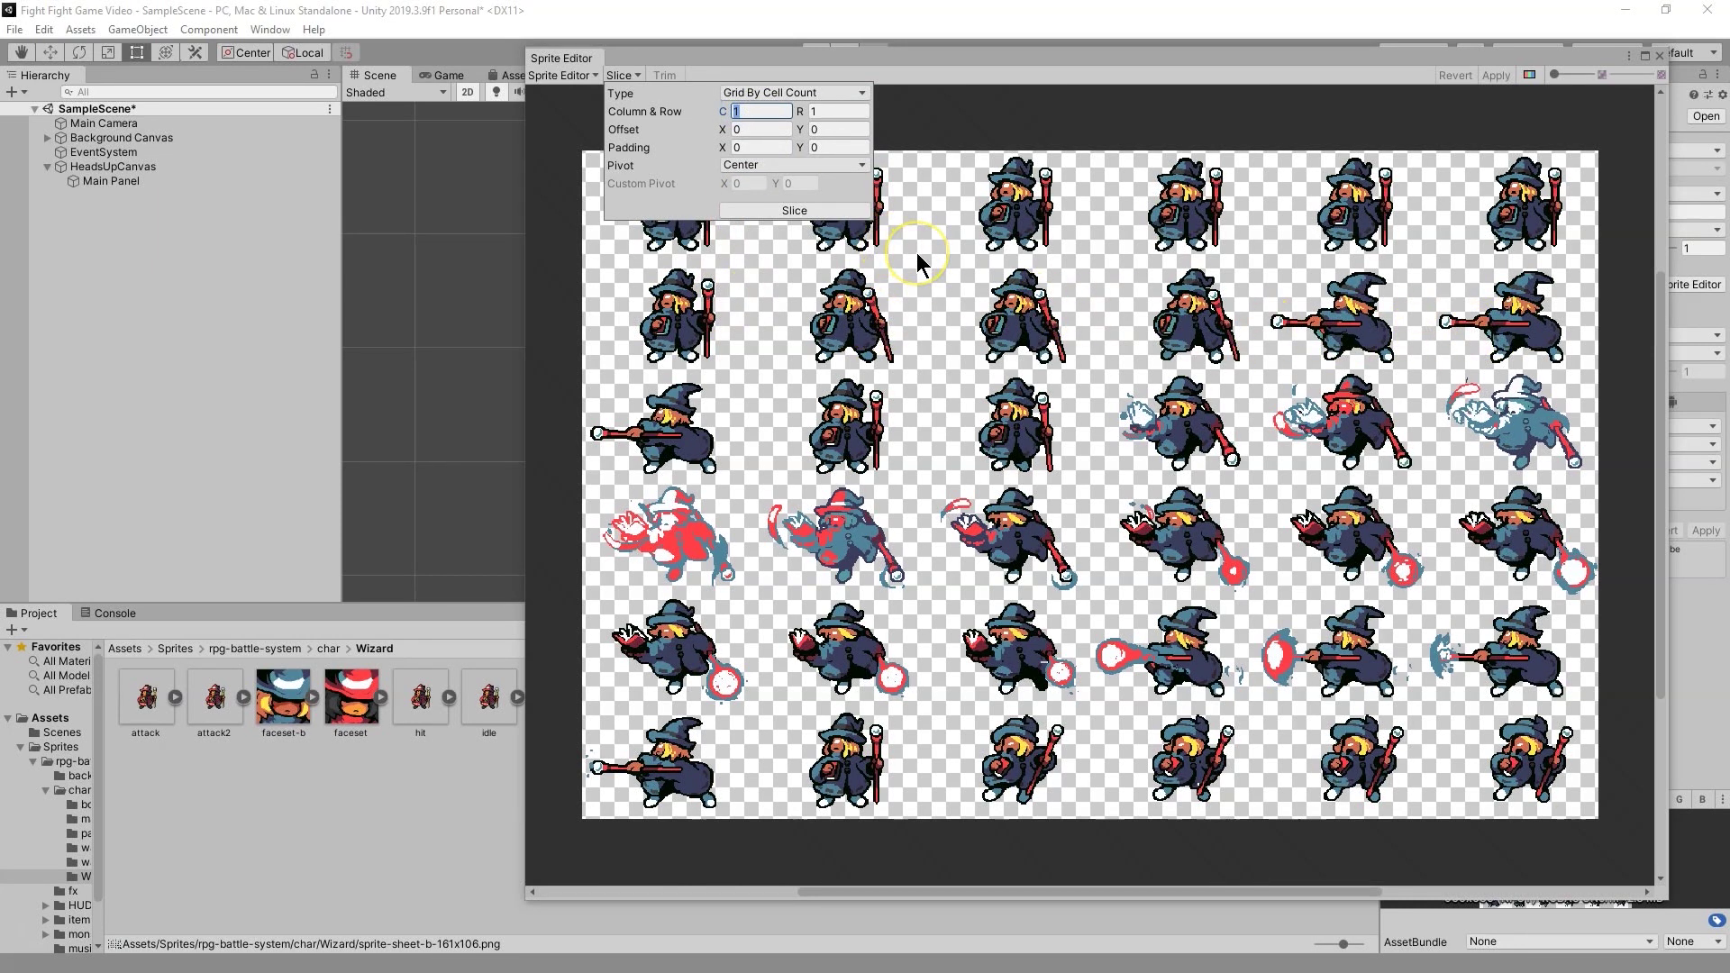
{"action": "type", "text": "6"}
{"action": "key", "text": "Tab"}
{"action": "left_click", "coordinate": [781, 209]}
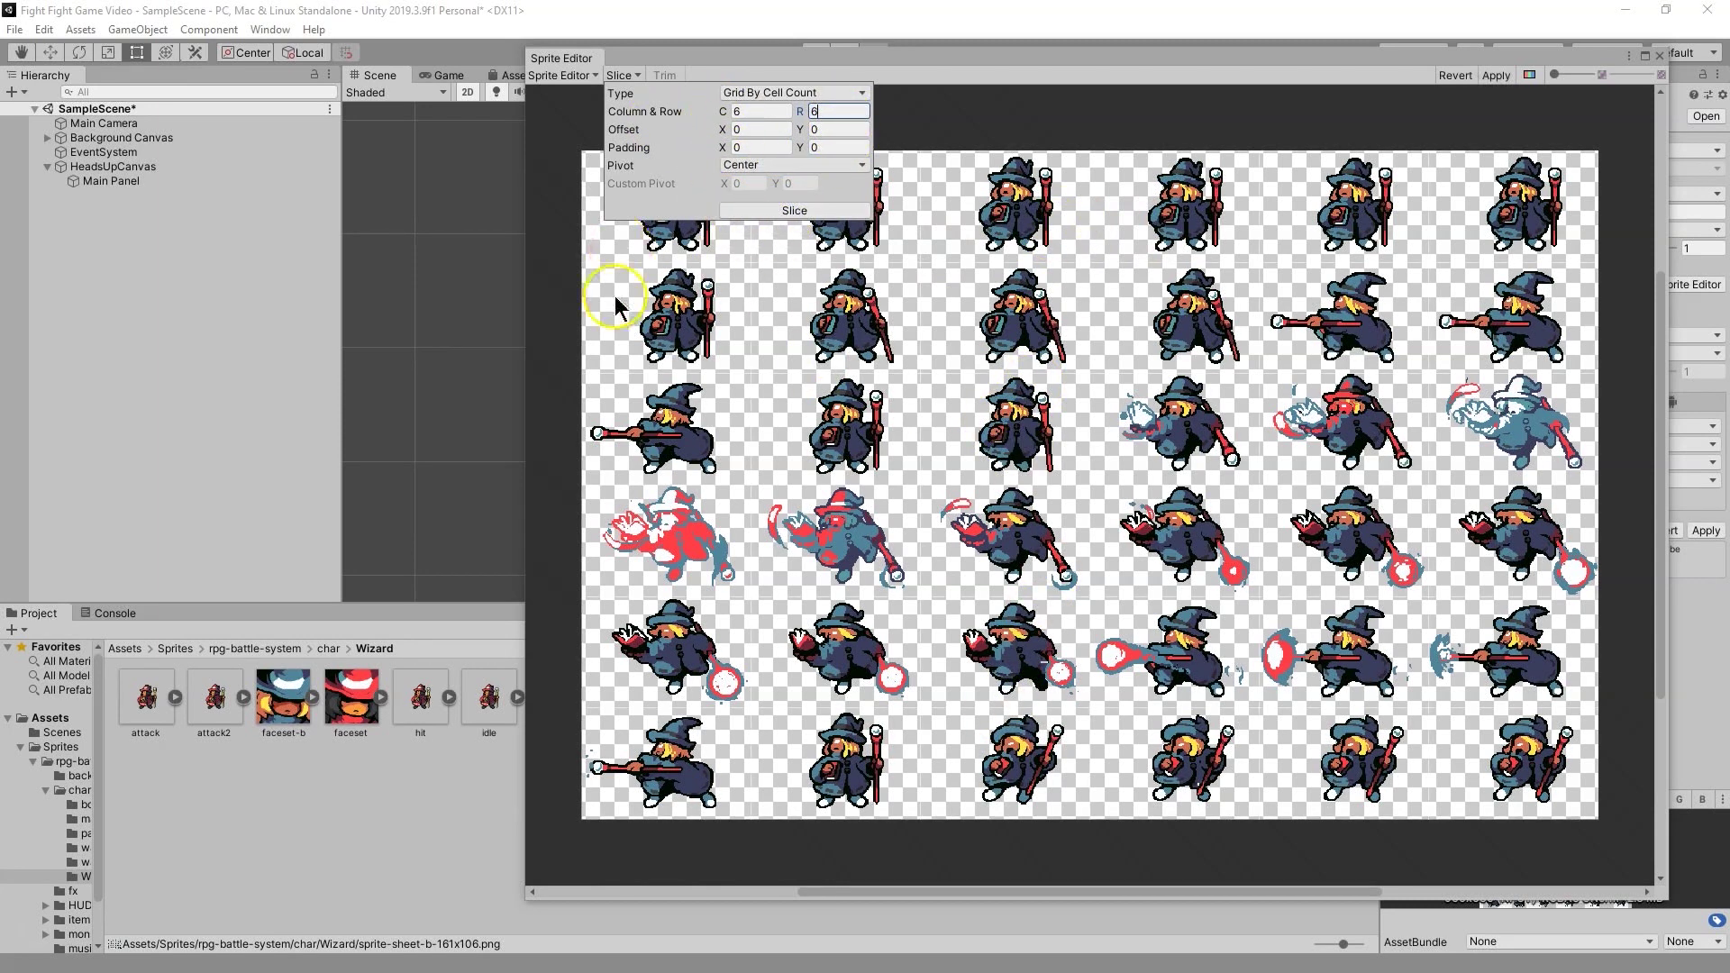
Step: Check several sliced sprites, then apply the slicing and close the editor
{"action": "left_click", "coordinate": [989, 225]}
{"action": "left_click", "coordinate": [977, 320]}
{"action": "left_click", "coordinate": [1002, 440]}
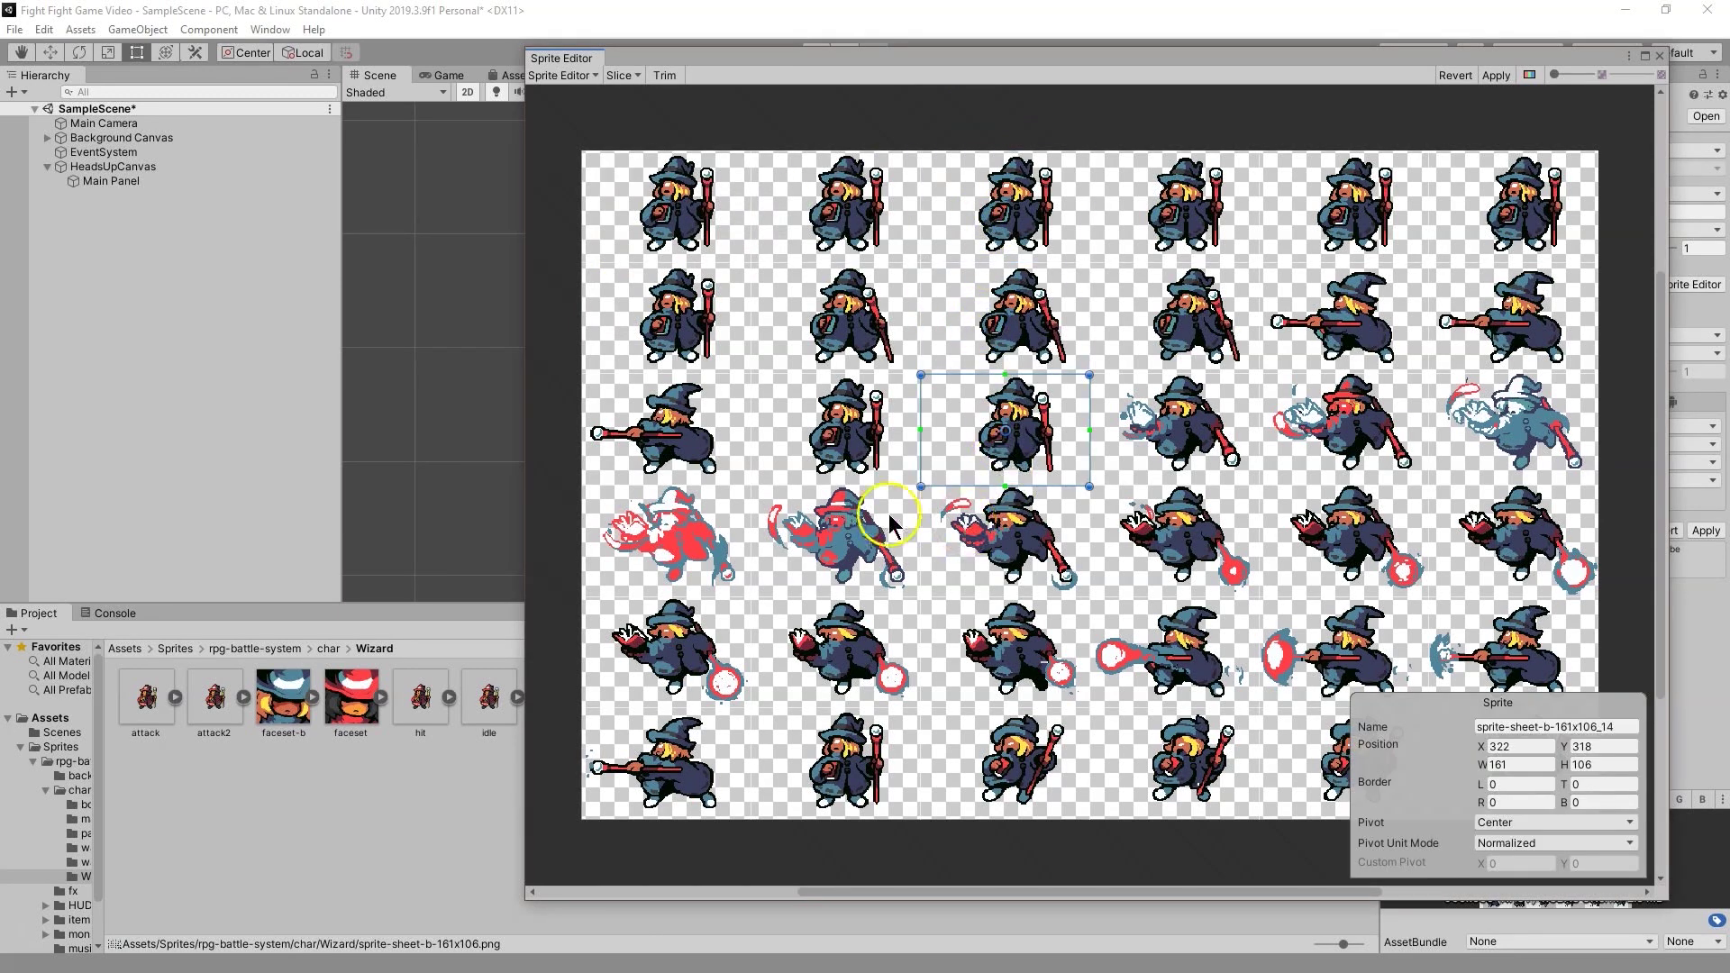
{"action": "left_click", "coordinate": [552, 398]}
{"action": "left_click", "coordinate": [532, 396]}
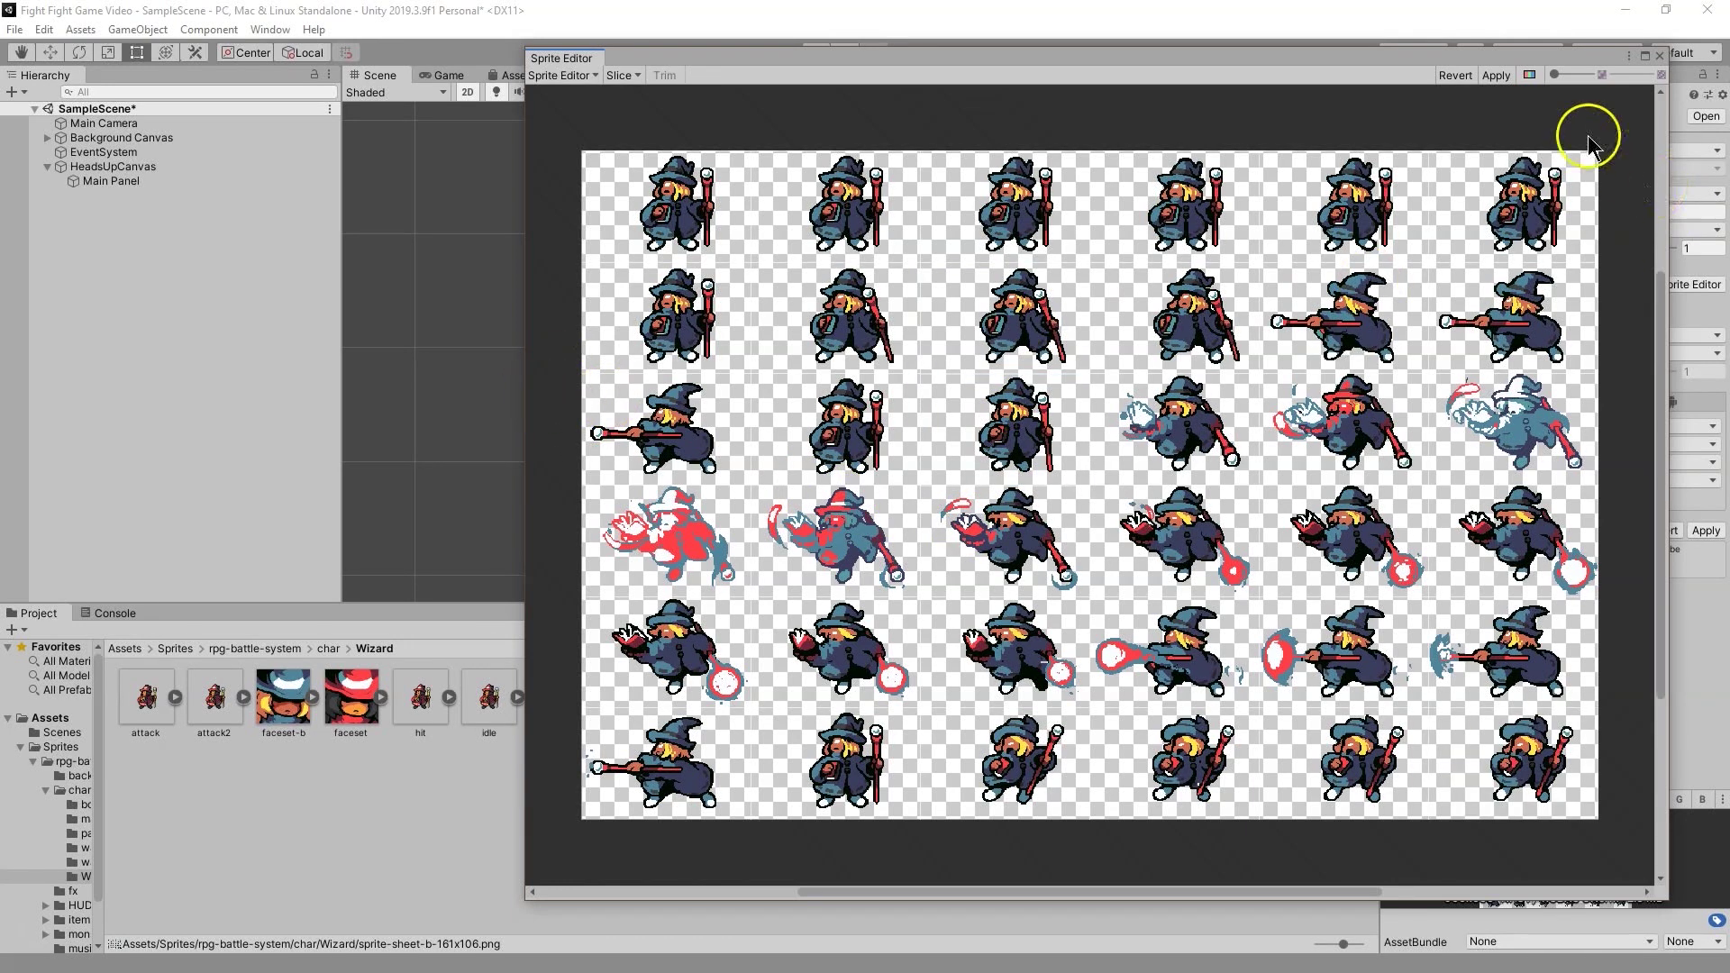
{"action": "left_click", "coordinate": [1495, 77]}
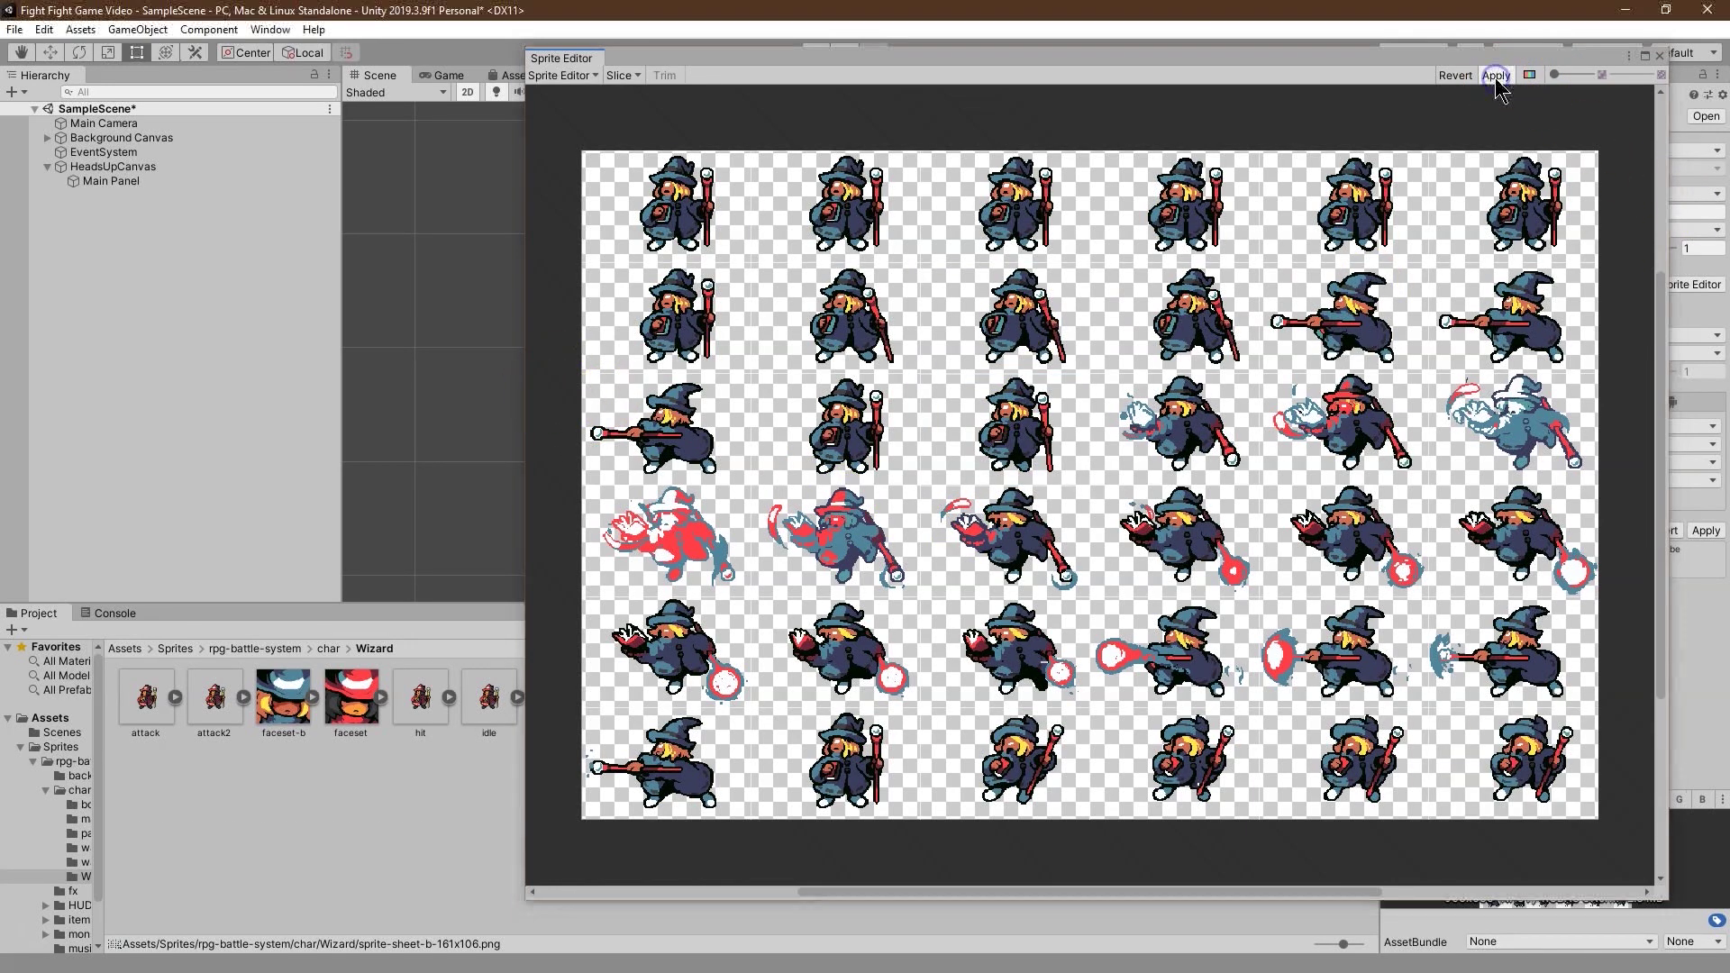
{"action": "left_click", "coordinate": [1659, 56]}
Step: Place sprite-sheet-b-161x106_0 in the scene and name it WizardHero
{"action": "left_click", "coordinate": [710, 702]}
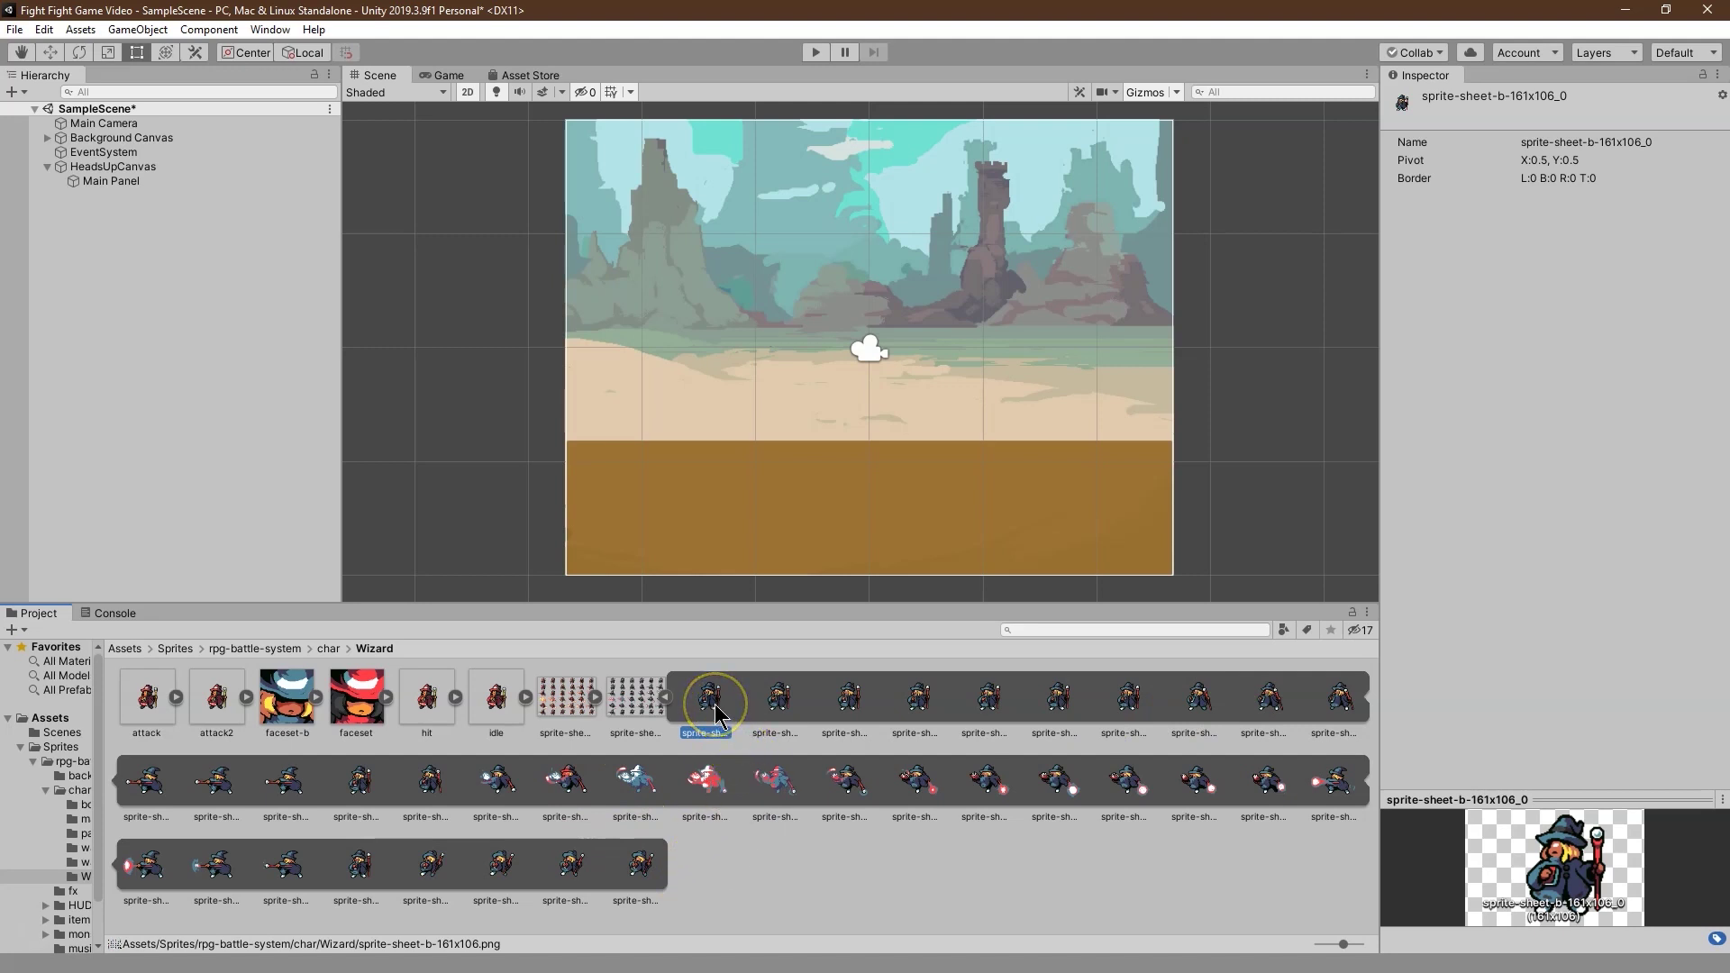
{"action": "left_click_drag", "start_coordinate": [714, 712], "coordinate": [1069, 370]}
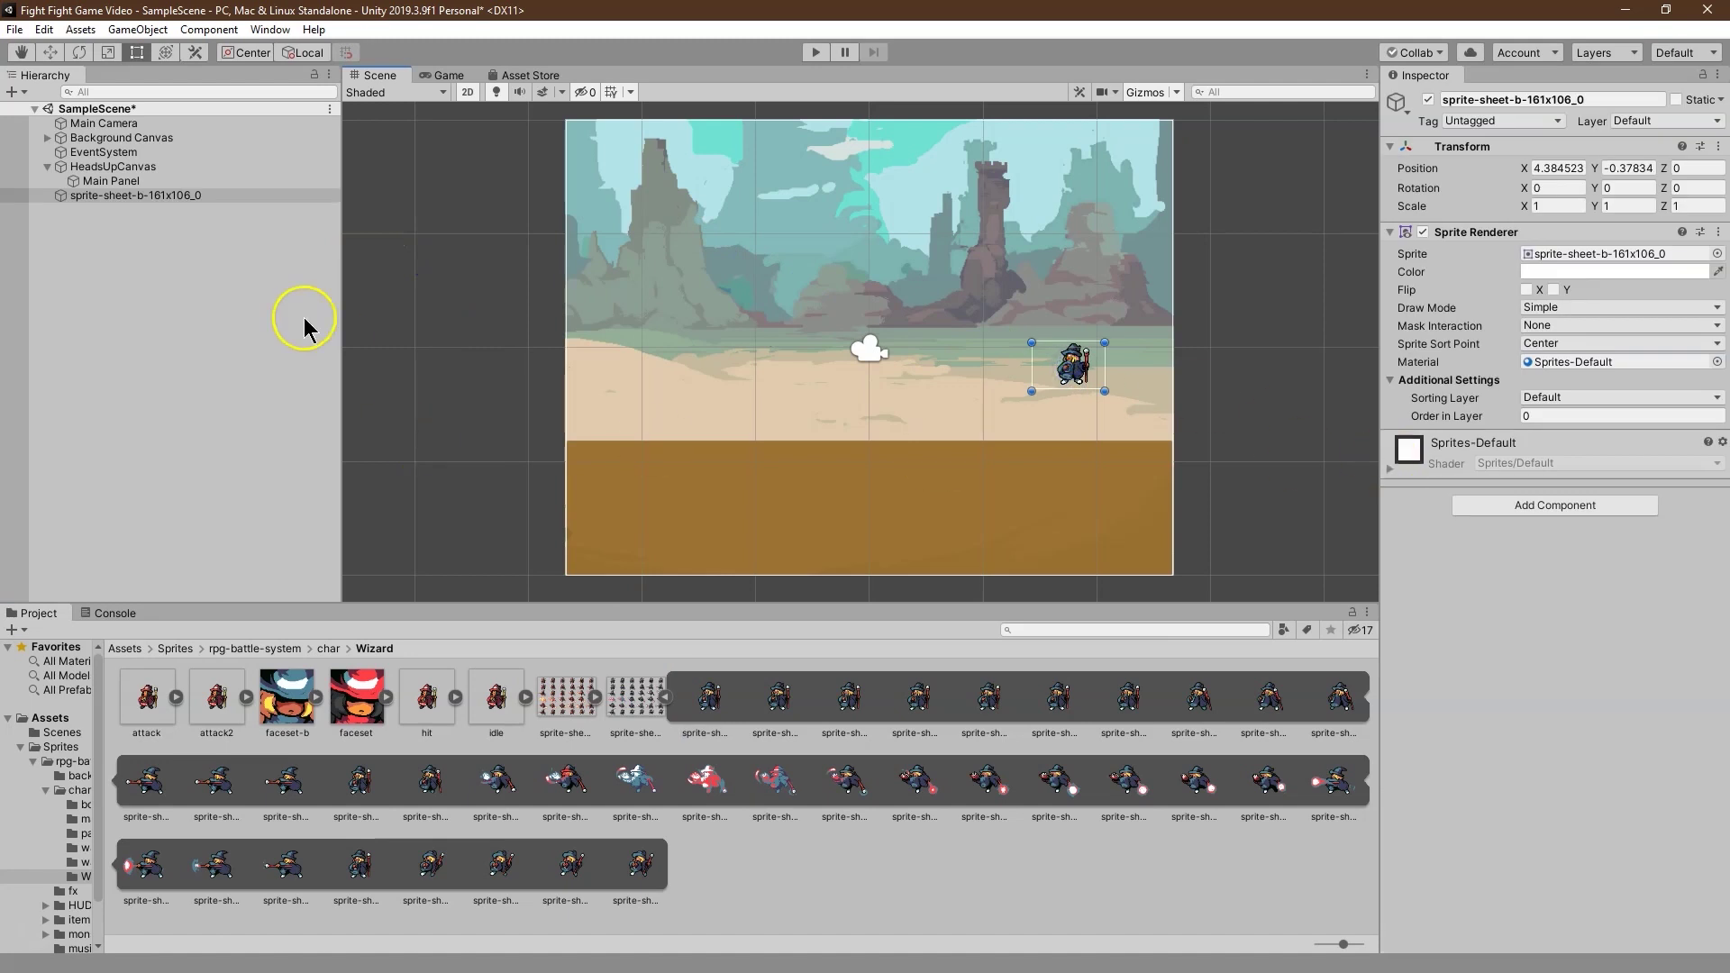
{"action": "left_click", "coordinate": [177, 194]}
{"action": "left_click", "coordinate": [140, 197]}
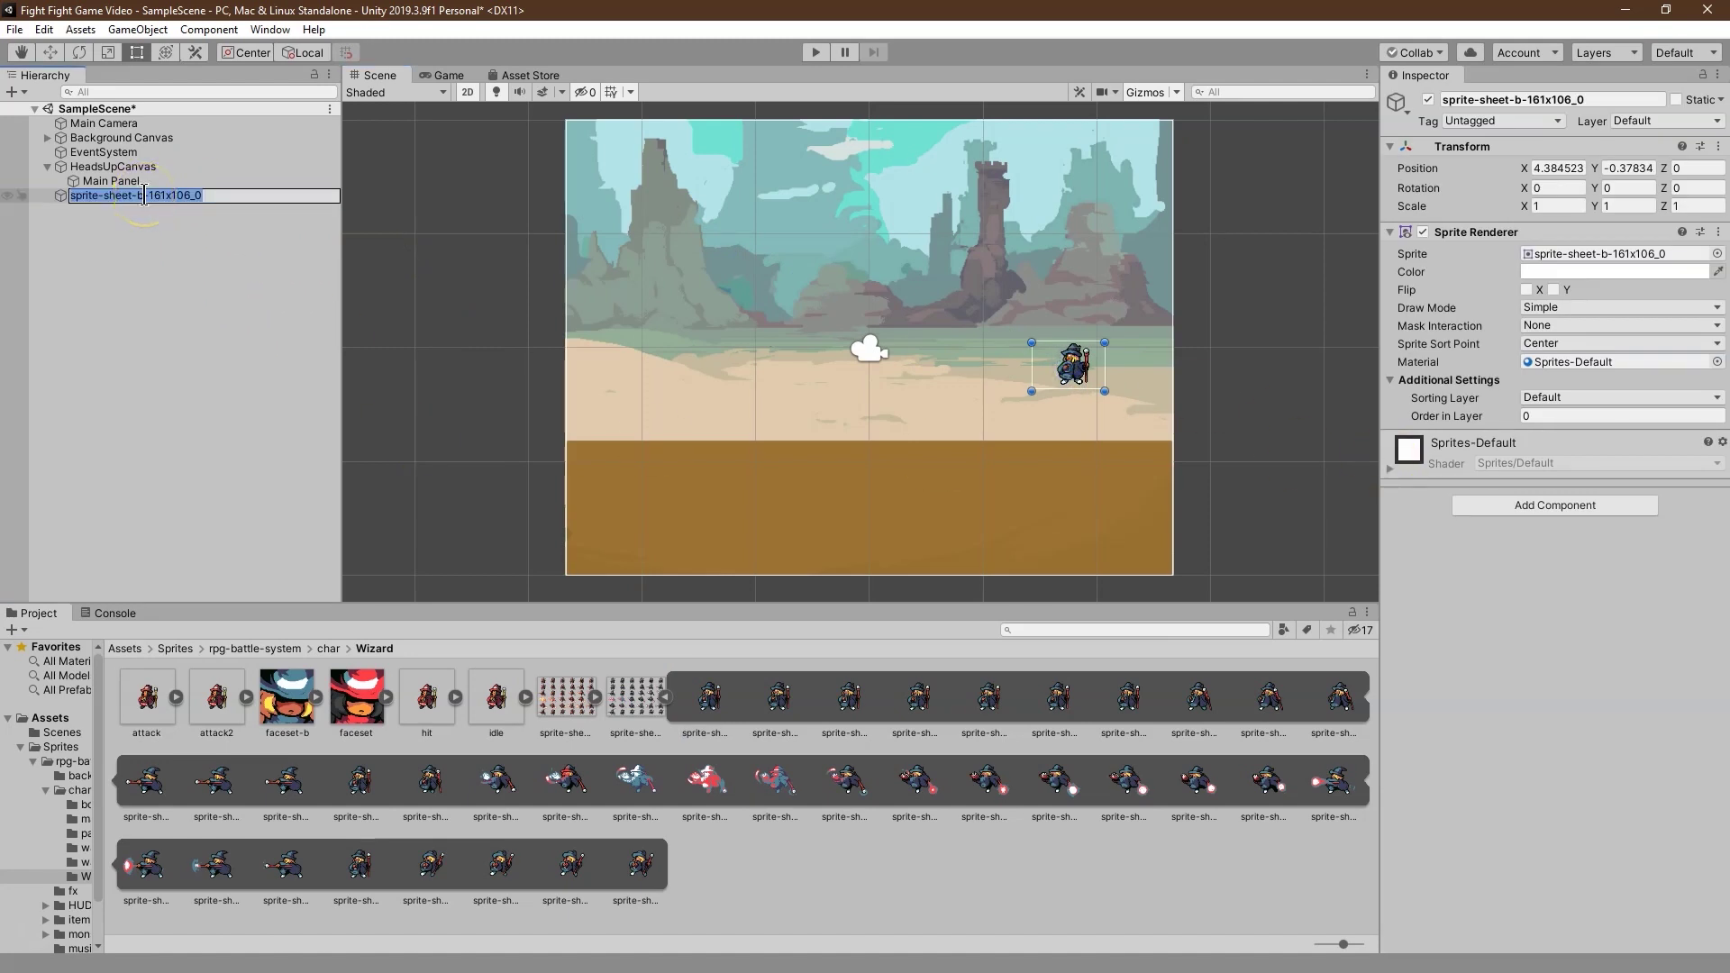
{"action": "type", "text": "Wizard"}
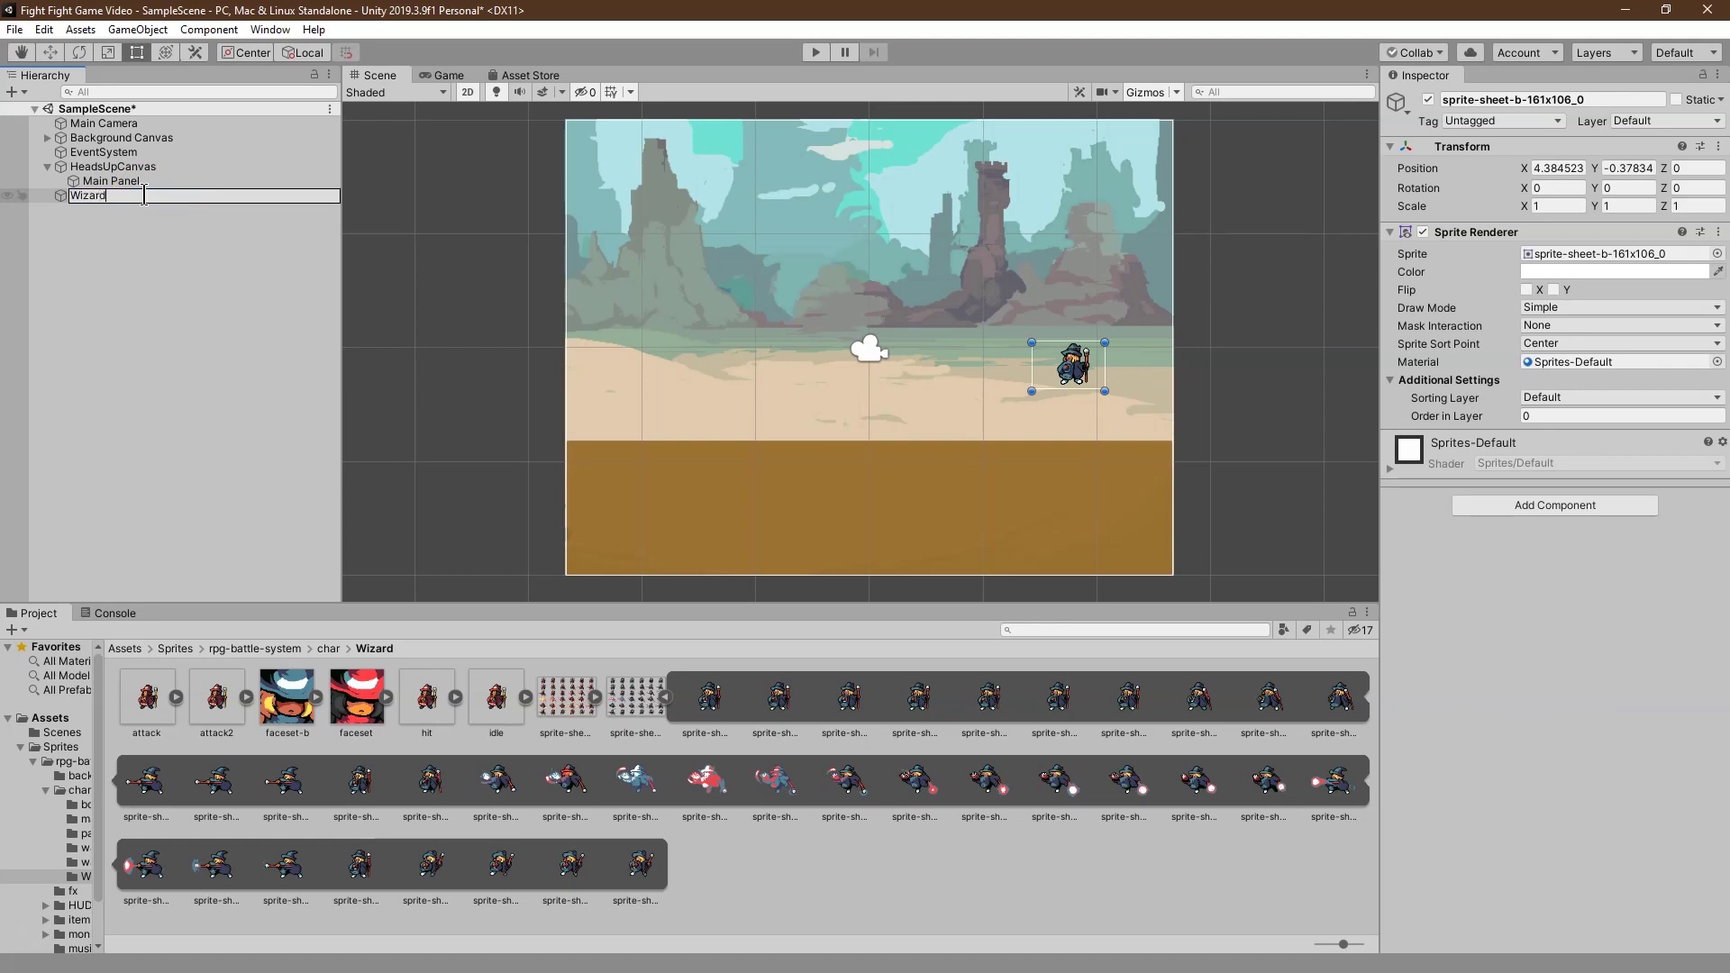
{"action": "type", "text": "Hero"}
{"action": "key", "text": "Return"}
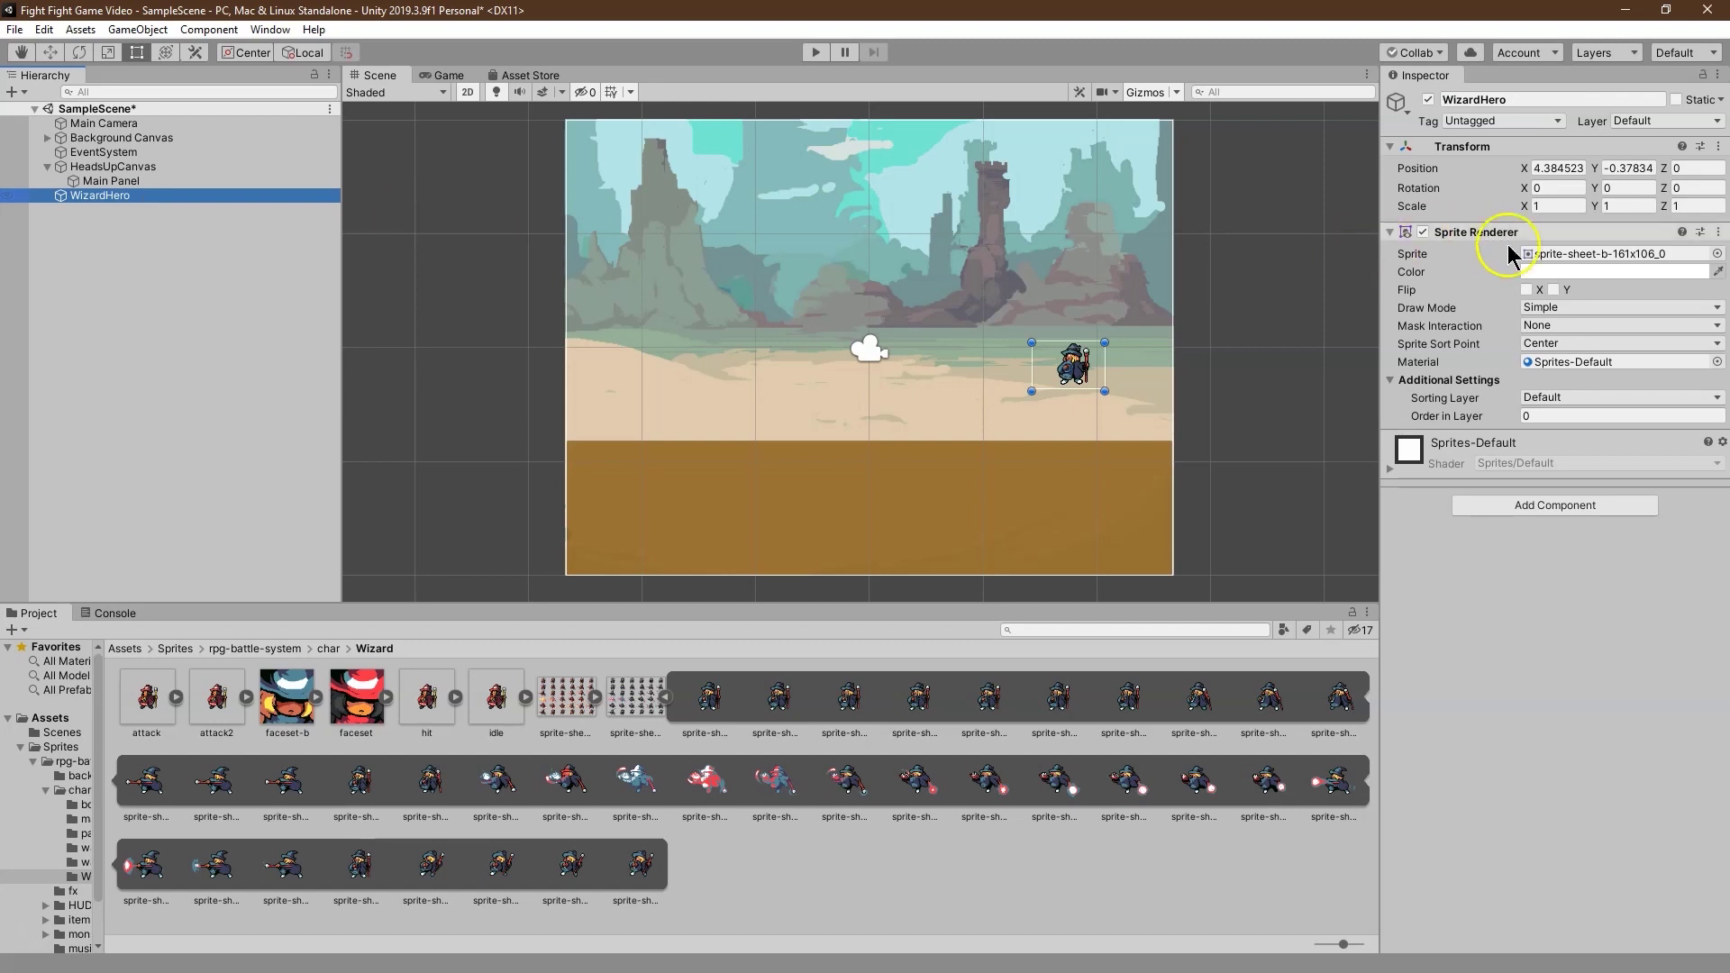
Step: Set WizardHero's scale X and Y to 1.75
{"action": "left_click", "coordinate": [1558, 205]}
{"action": "type", "text": "2"}
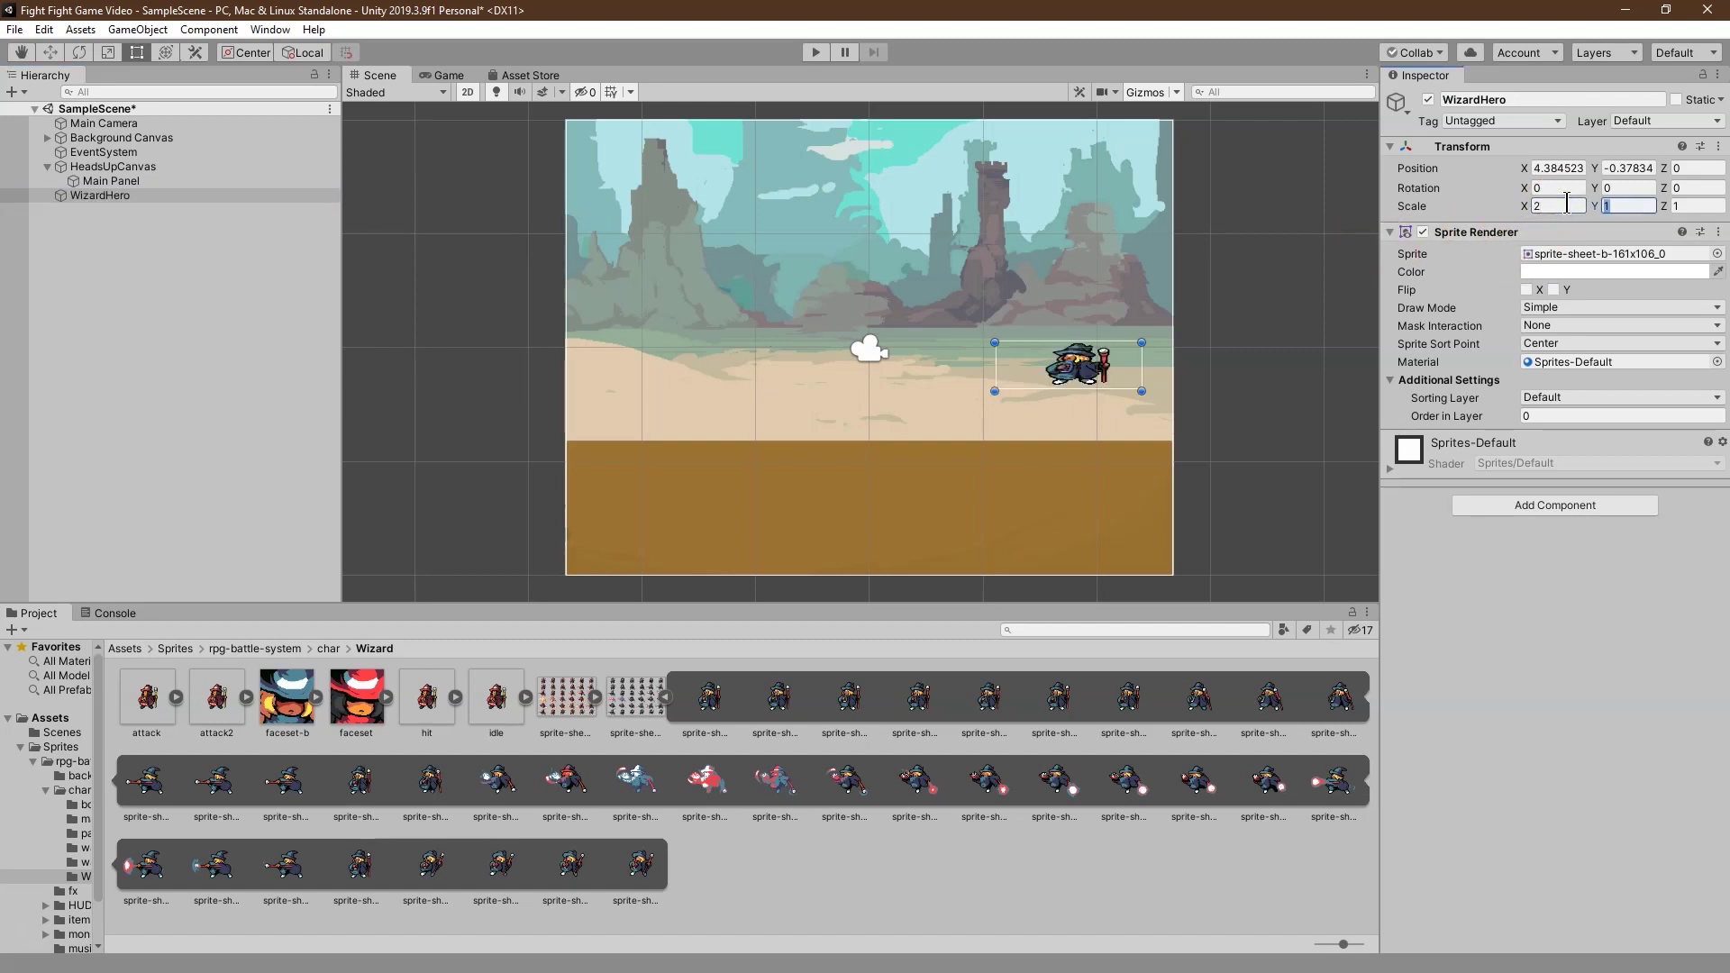
{"action": "type", "text": "2"}
{"action": "left_click", "coordinate": [1561, 206]}
{"action": "key", "text": "BackSpace"}
{"action": "type", "text": "1.75"}
{"action": "key", "text": "Tab"}
{"action": "type", "text": "1.75"}
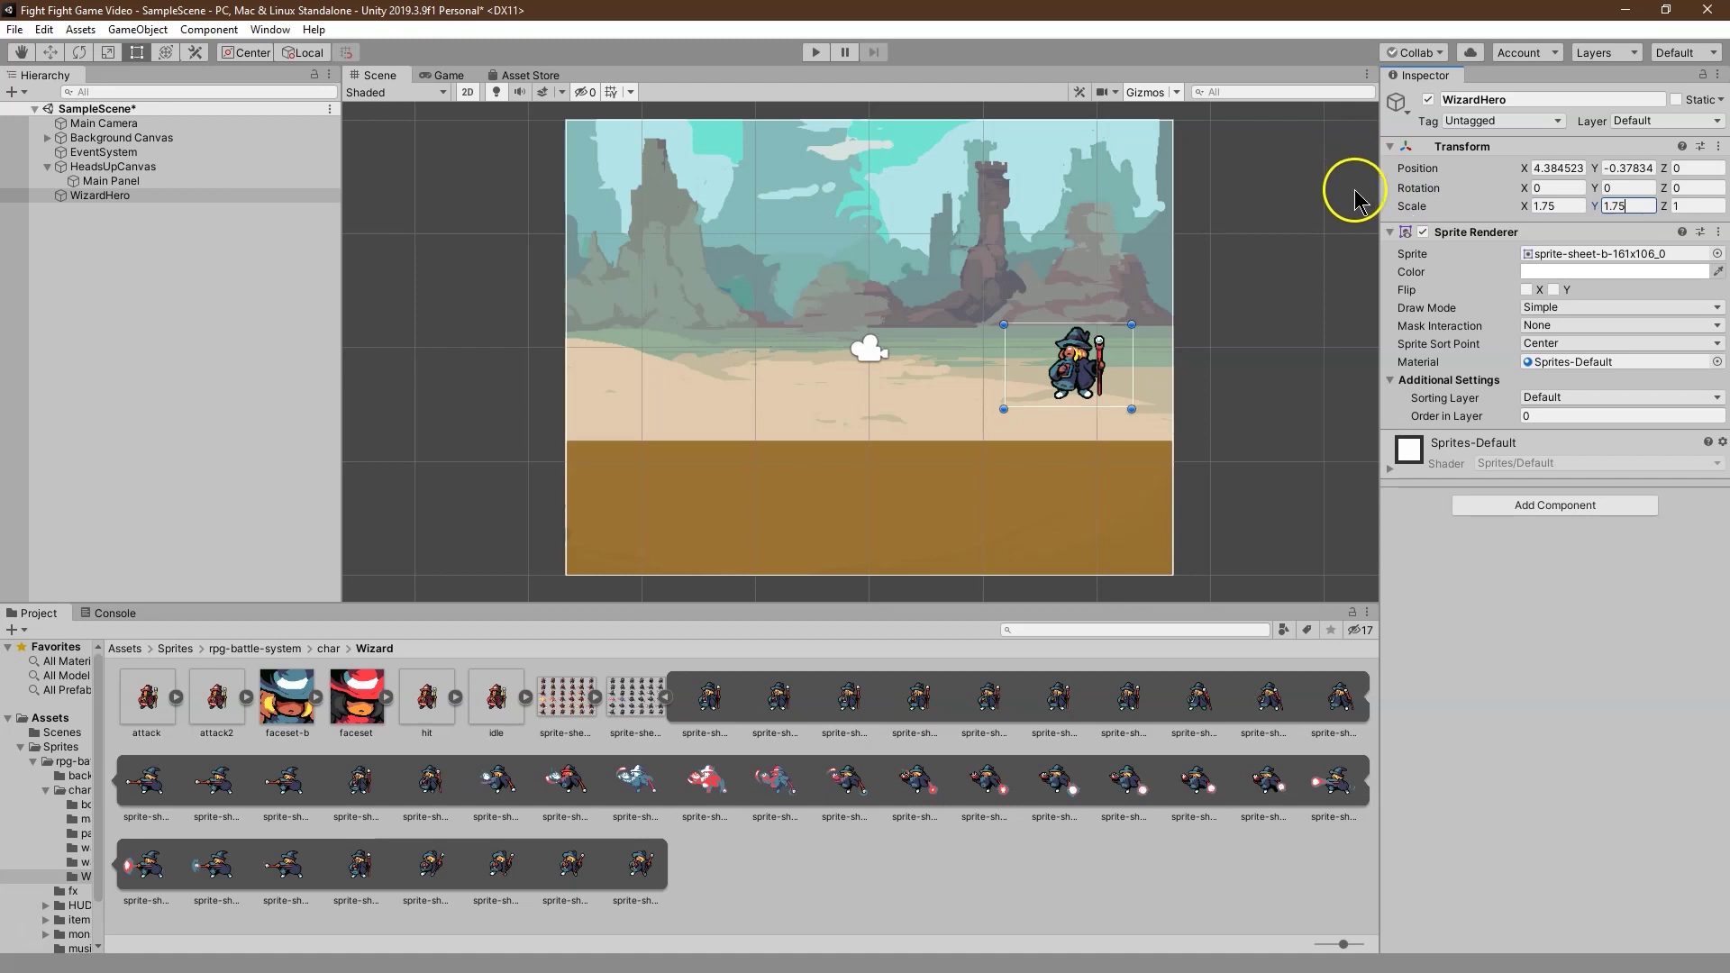
Step: Position WizardHero at X 4.4, Y -0.5
{"action": "left_click", "coordinate": [1558, 168]}
{"action": "type", "text": "4.4"}
{"action": "left_click", "coordinate": [1639, 169]}
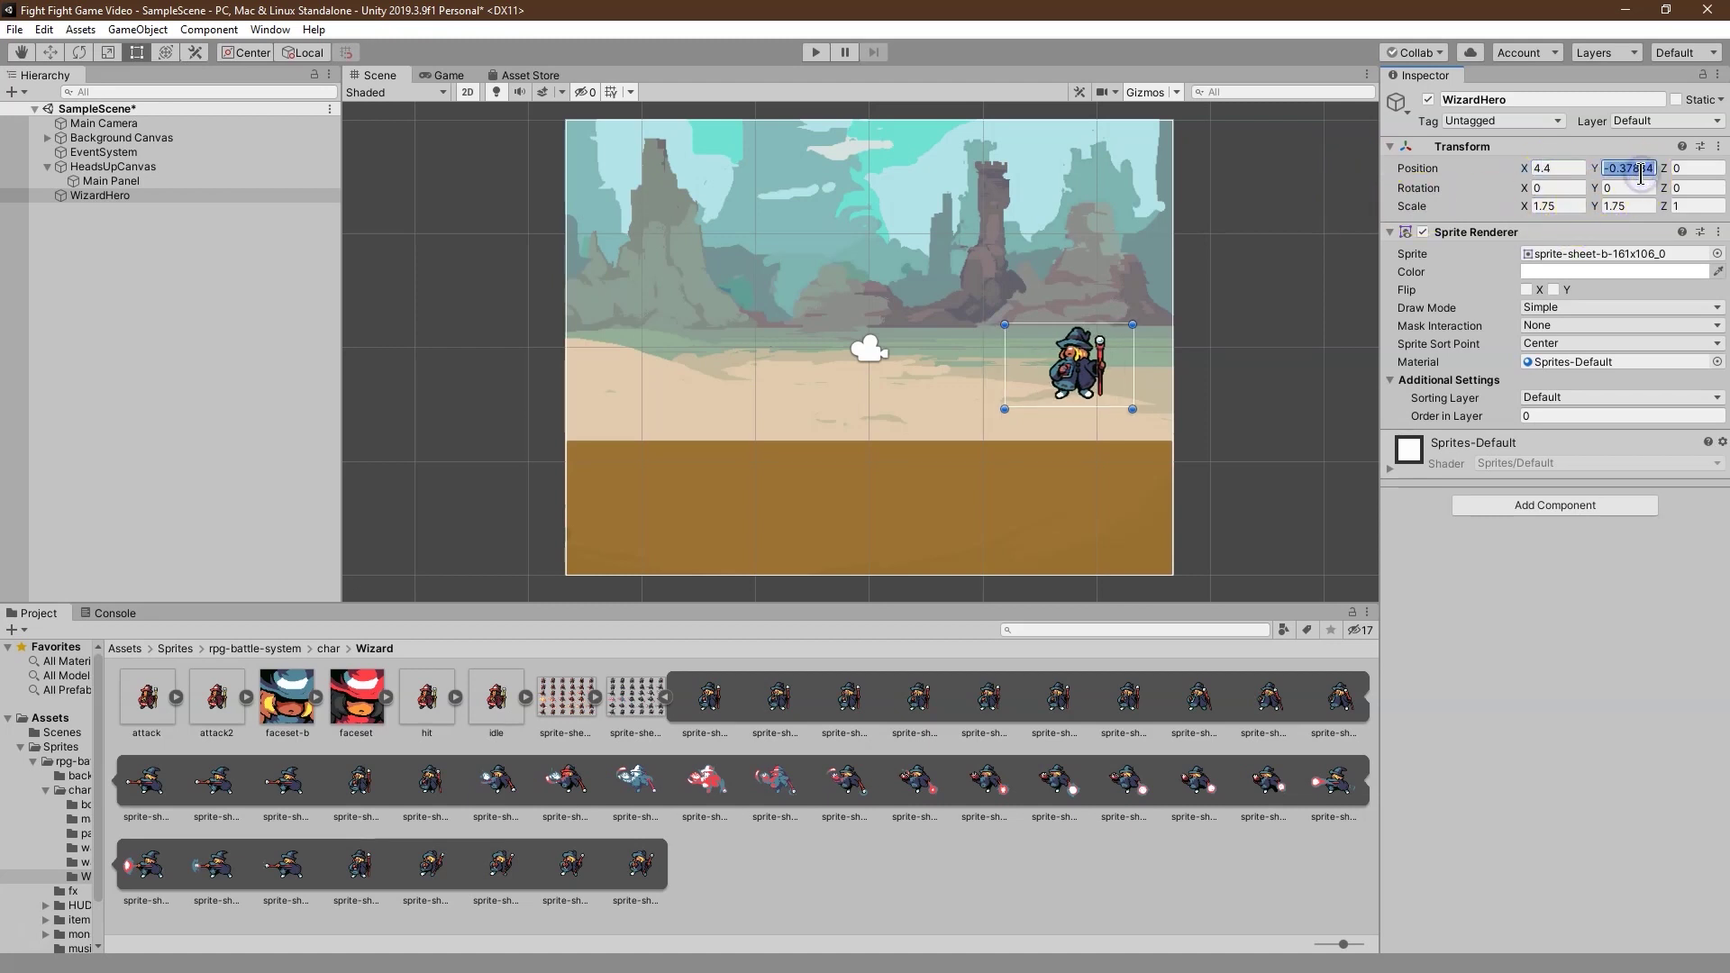
{"action": "type", "text": "-.5"}
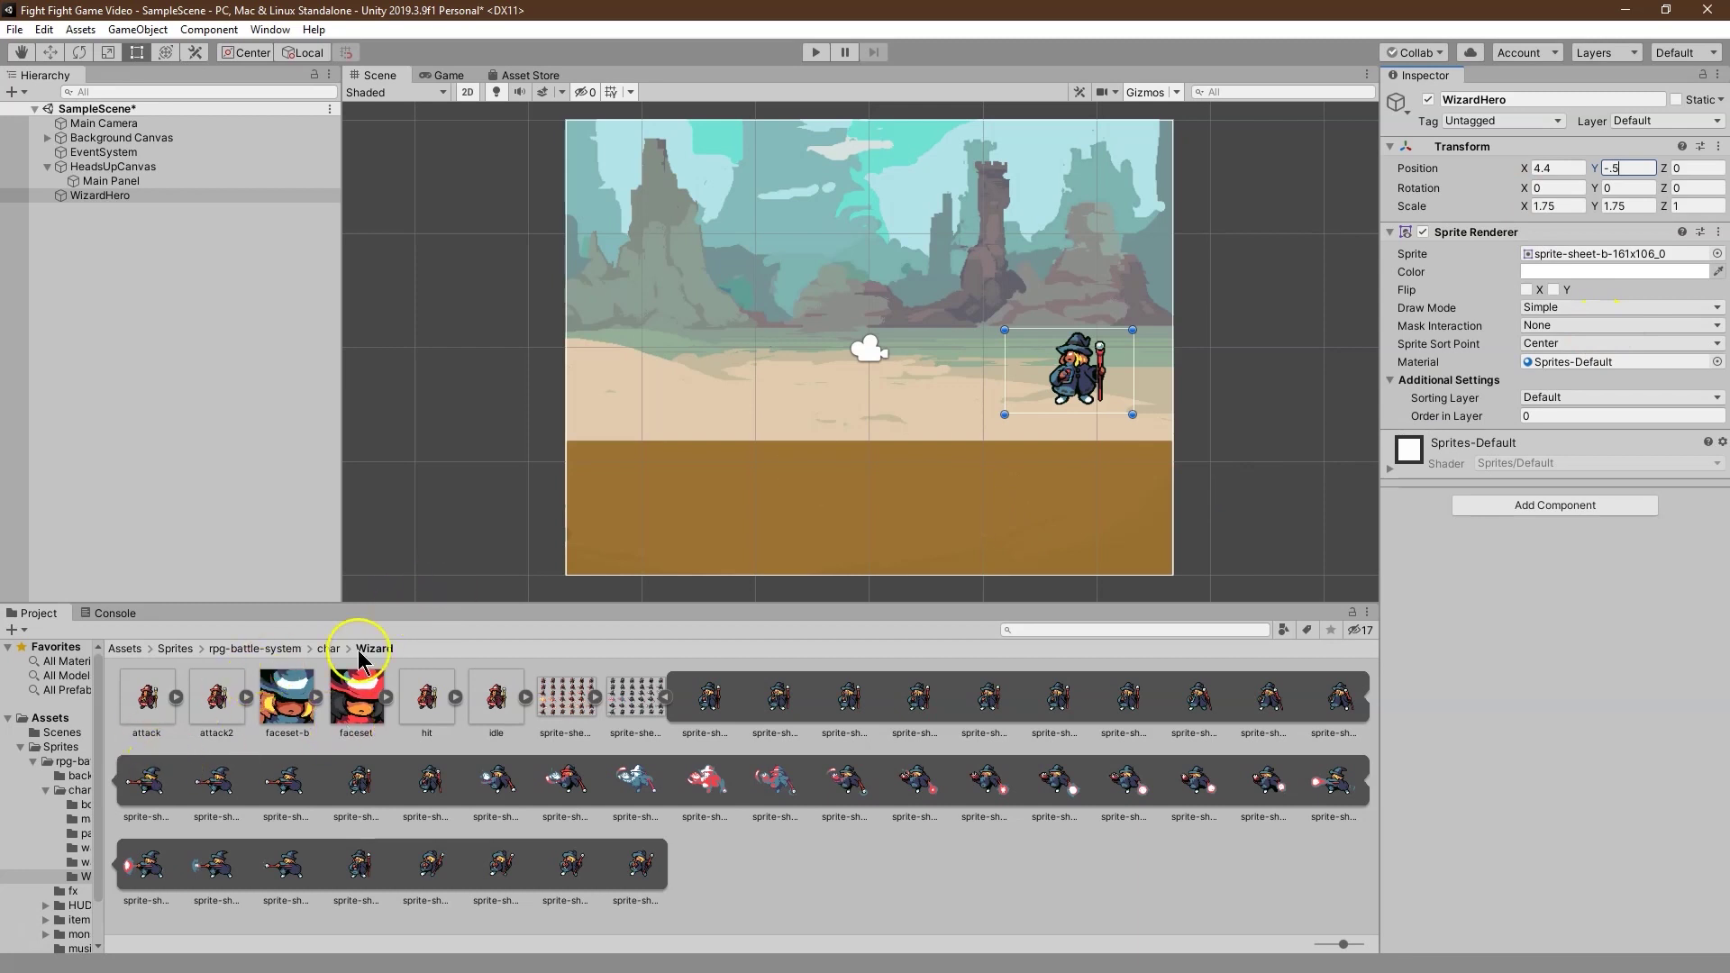
Step: Move the wizard sprite sheet and faceset-b into the Sprites folder
{"action": "left_click", "coordinate": [636, 703]}
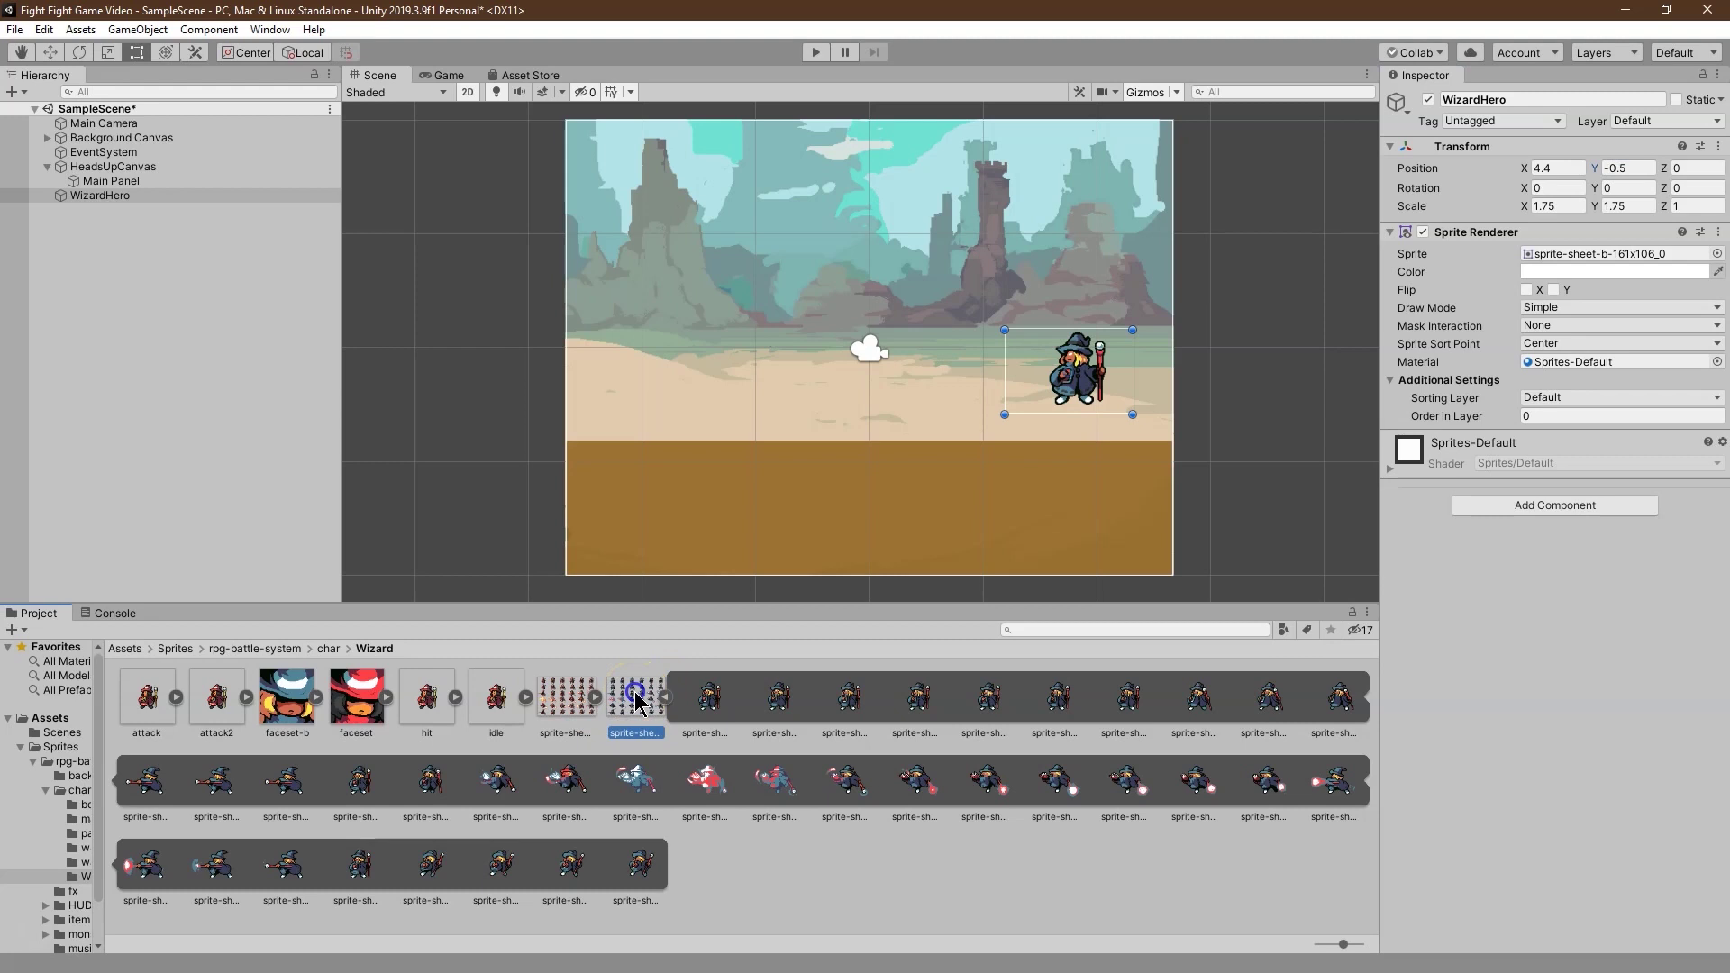
{"action": "left_click_drag", "start_coordinate": [636, 702], "coordinate": [308, 760]}
{"action": "left_click_drag", "start_coordinate": [166, 778], "coordinate": [70, 747]}
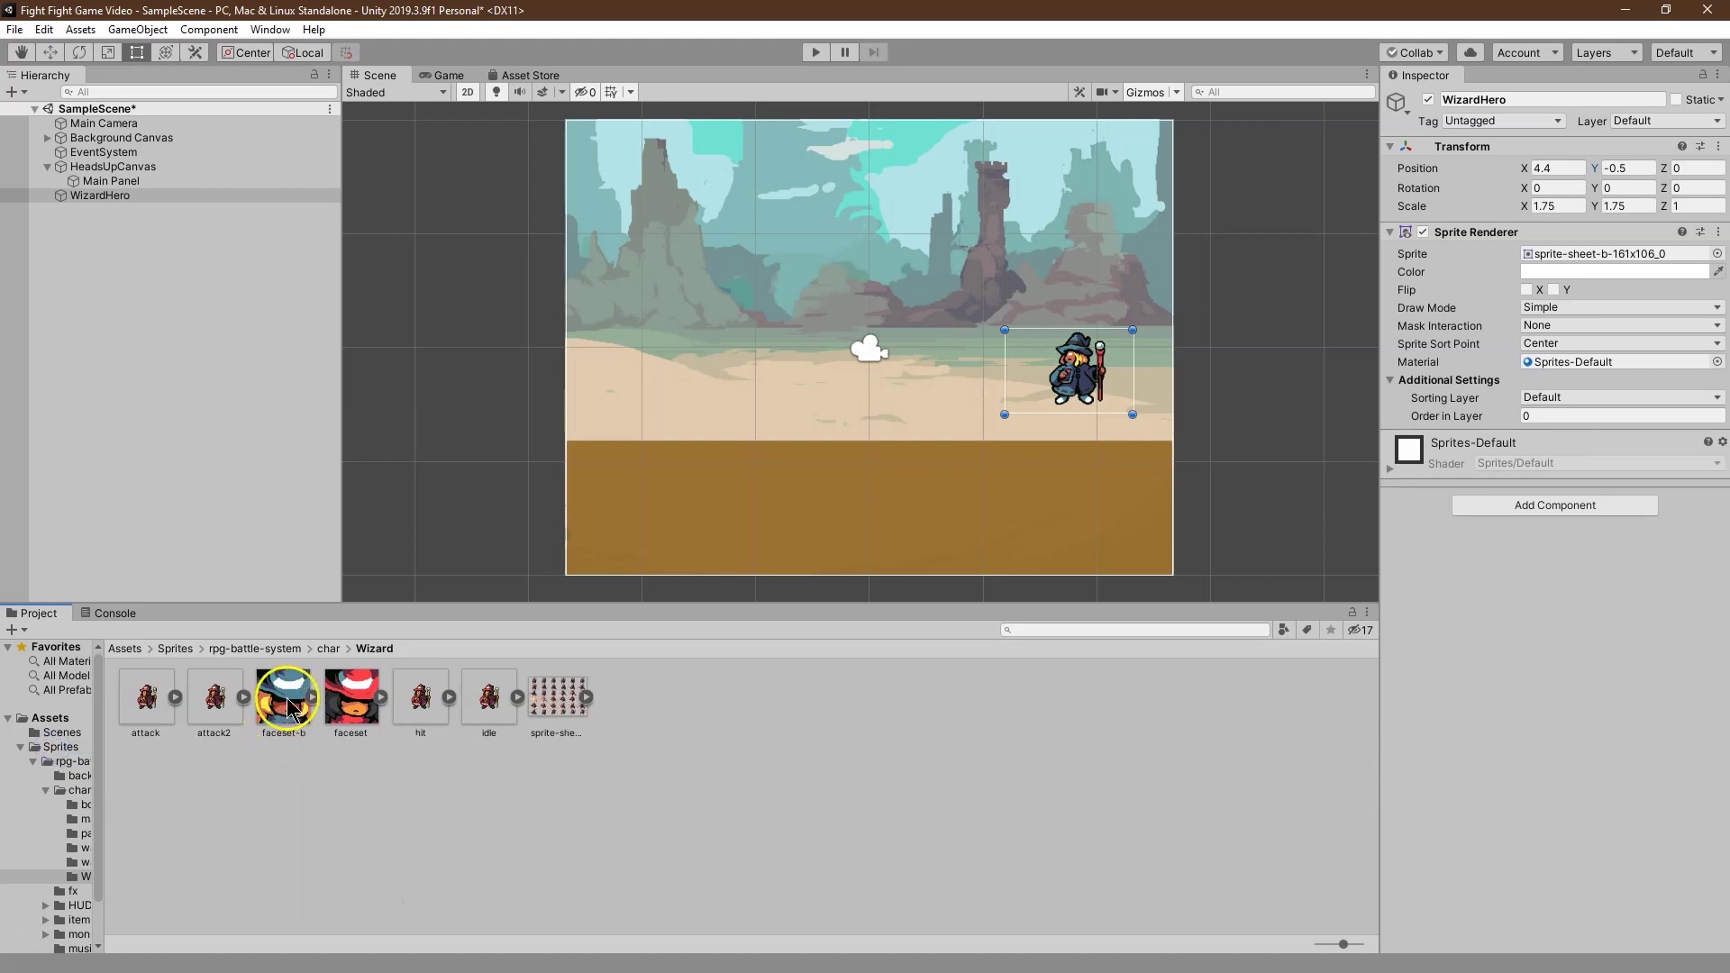
{"action": "left_click_drag", "start_coordinate": [287, 707], "coordinate": [70, 749]}
Step: Open rpg-battle-system > monster > giant and select sprite-sheet-2-385x318
{"action": "left_click", "coordinate": [47, 791]}
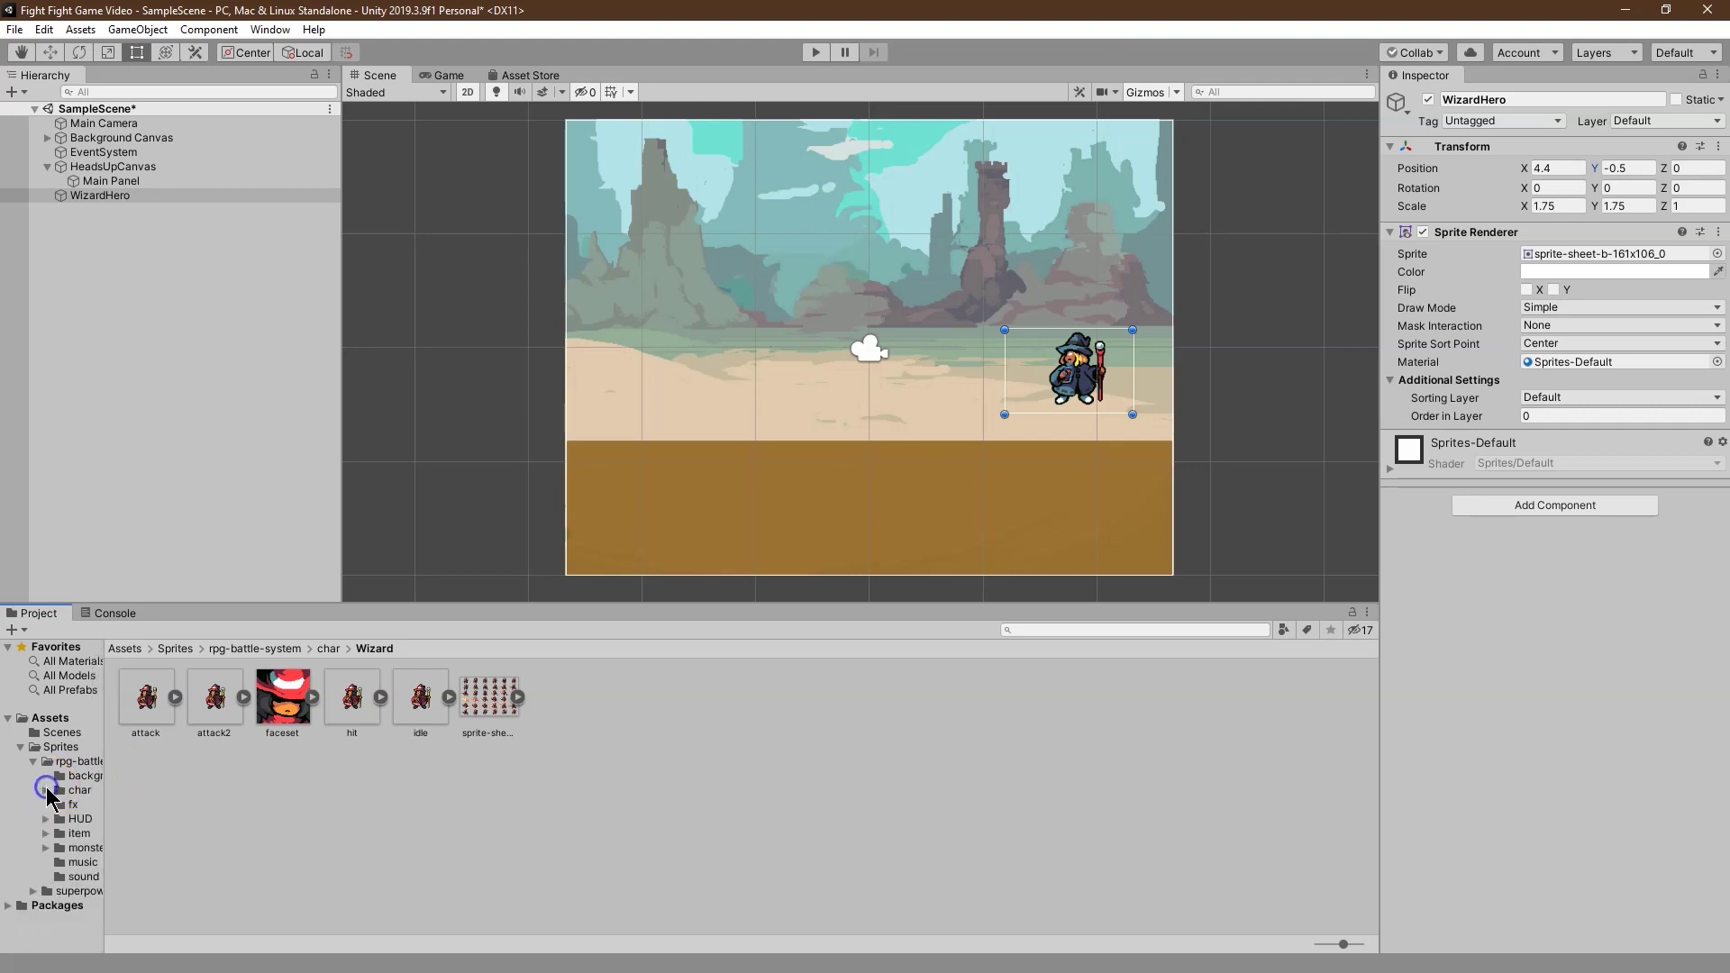
{"action": "left_click", "coordinate": [77, 762]}
{"action": "left_click", "coordinate": [503, 707]}
{"action": "double_click", "coordinate": [503, 707]}
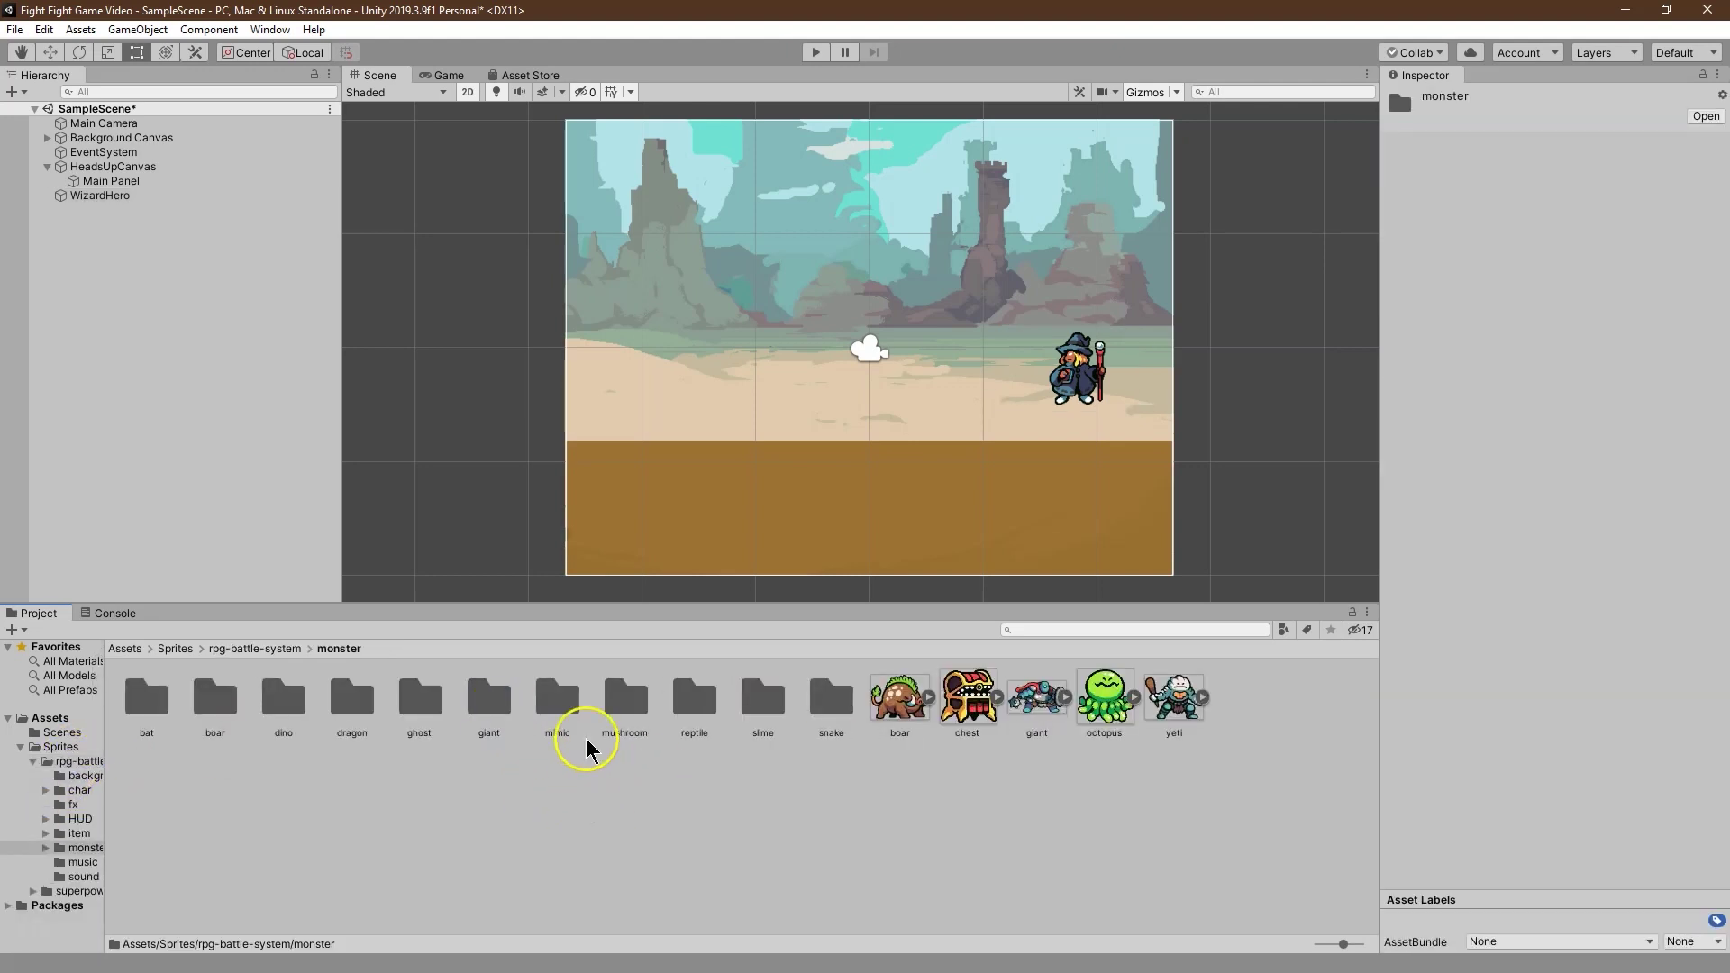
{"action": "left_click", "coordinate": [350, 711]}
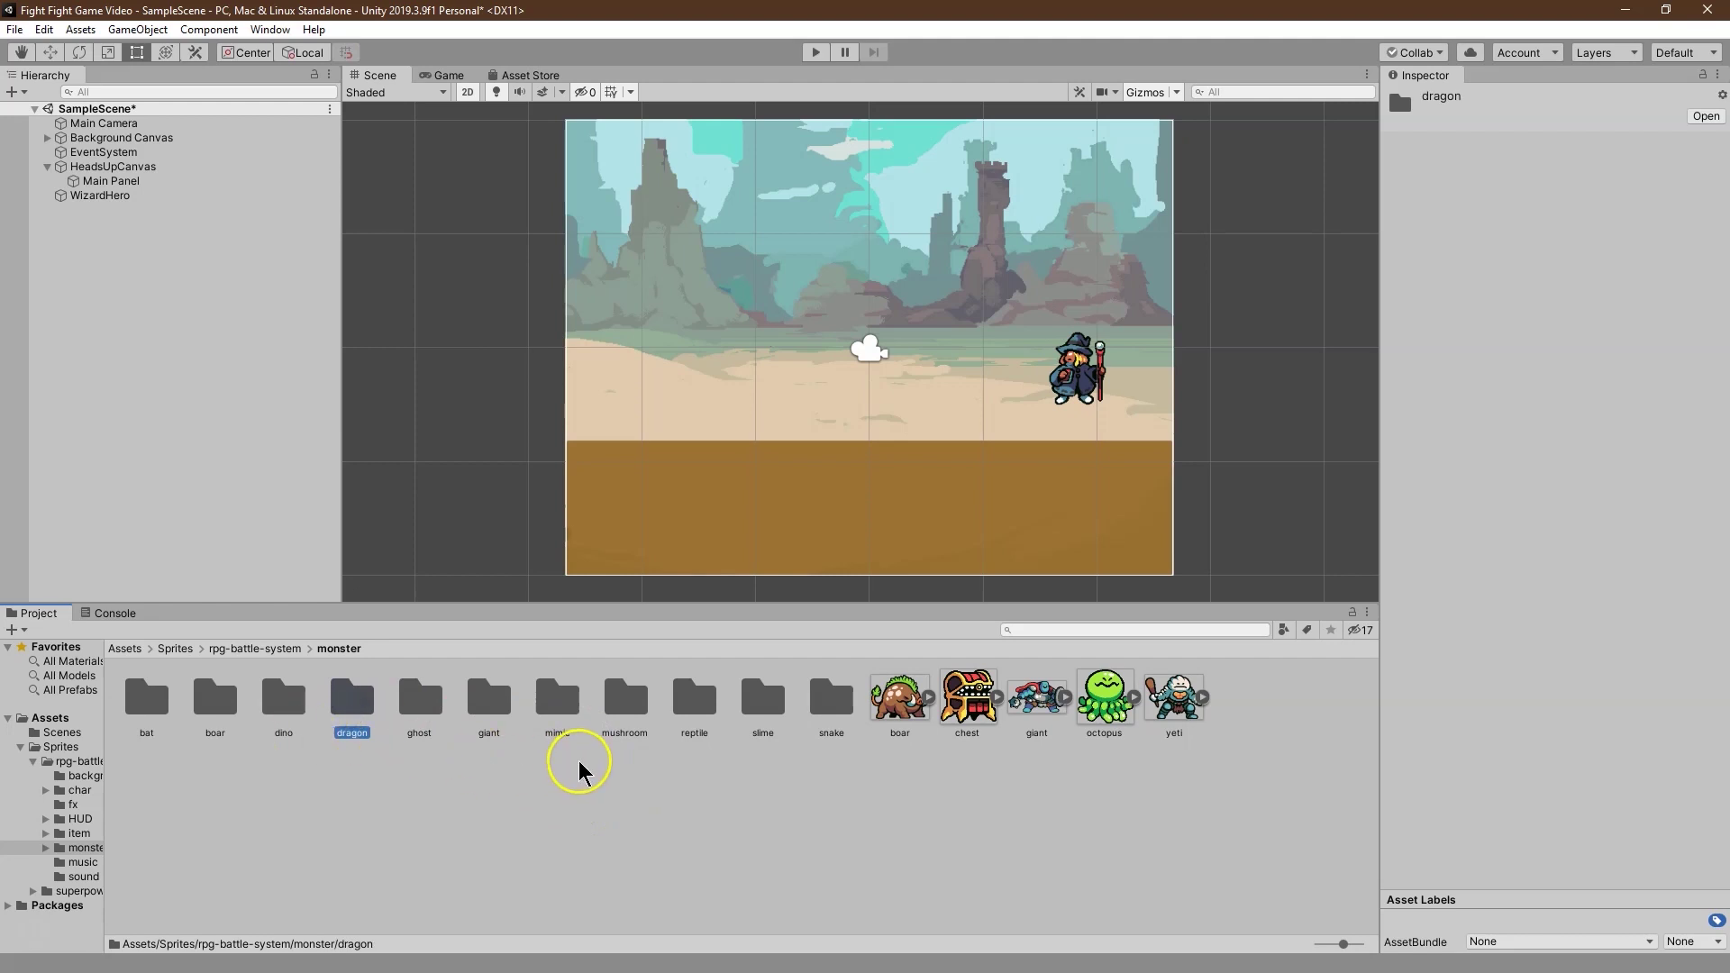
{"action": "double_click", "coordinate": [491, 707]}
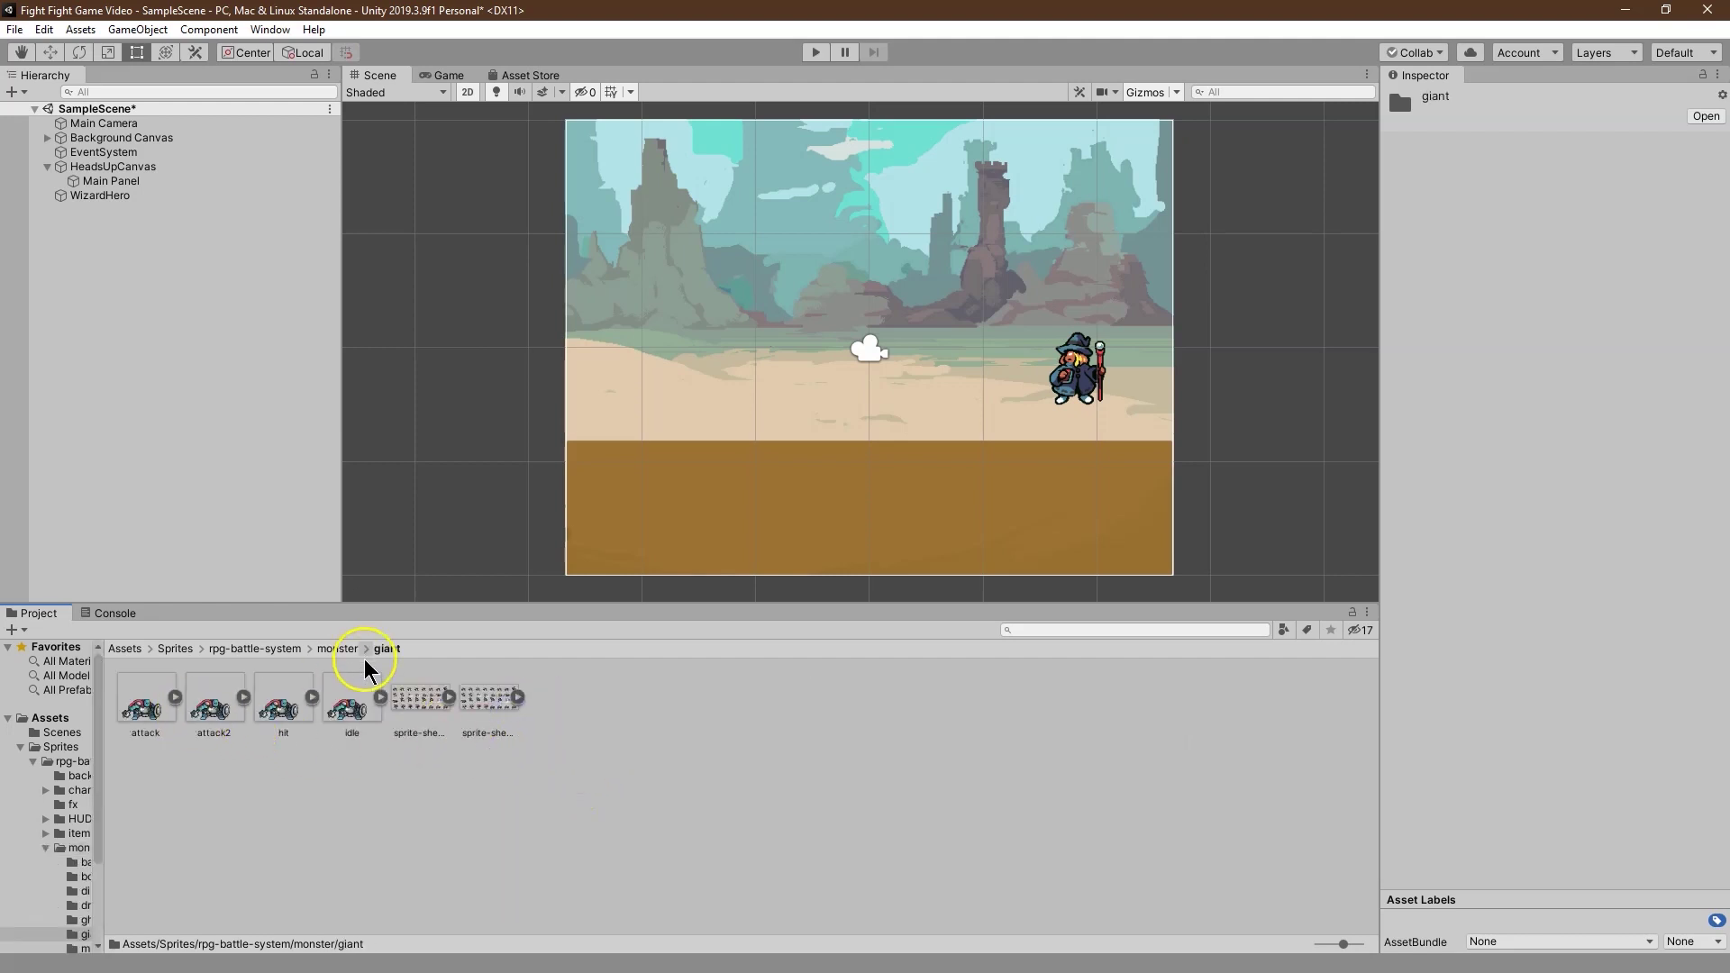
{"action": "left_click", "coordinate": [442, 701]}
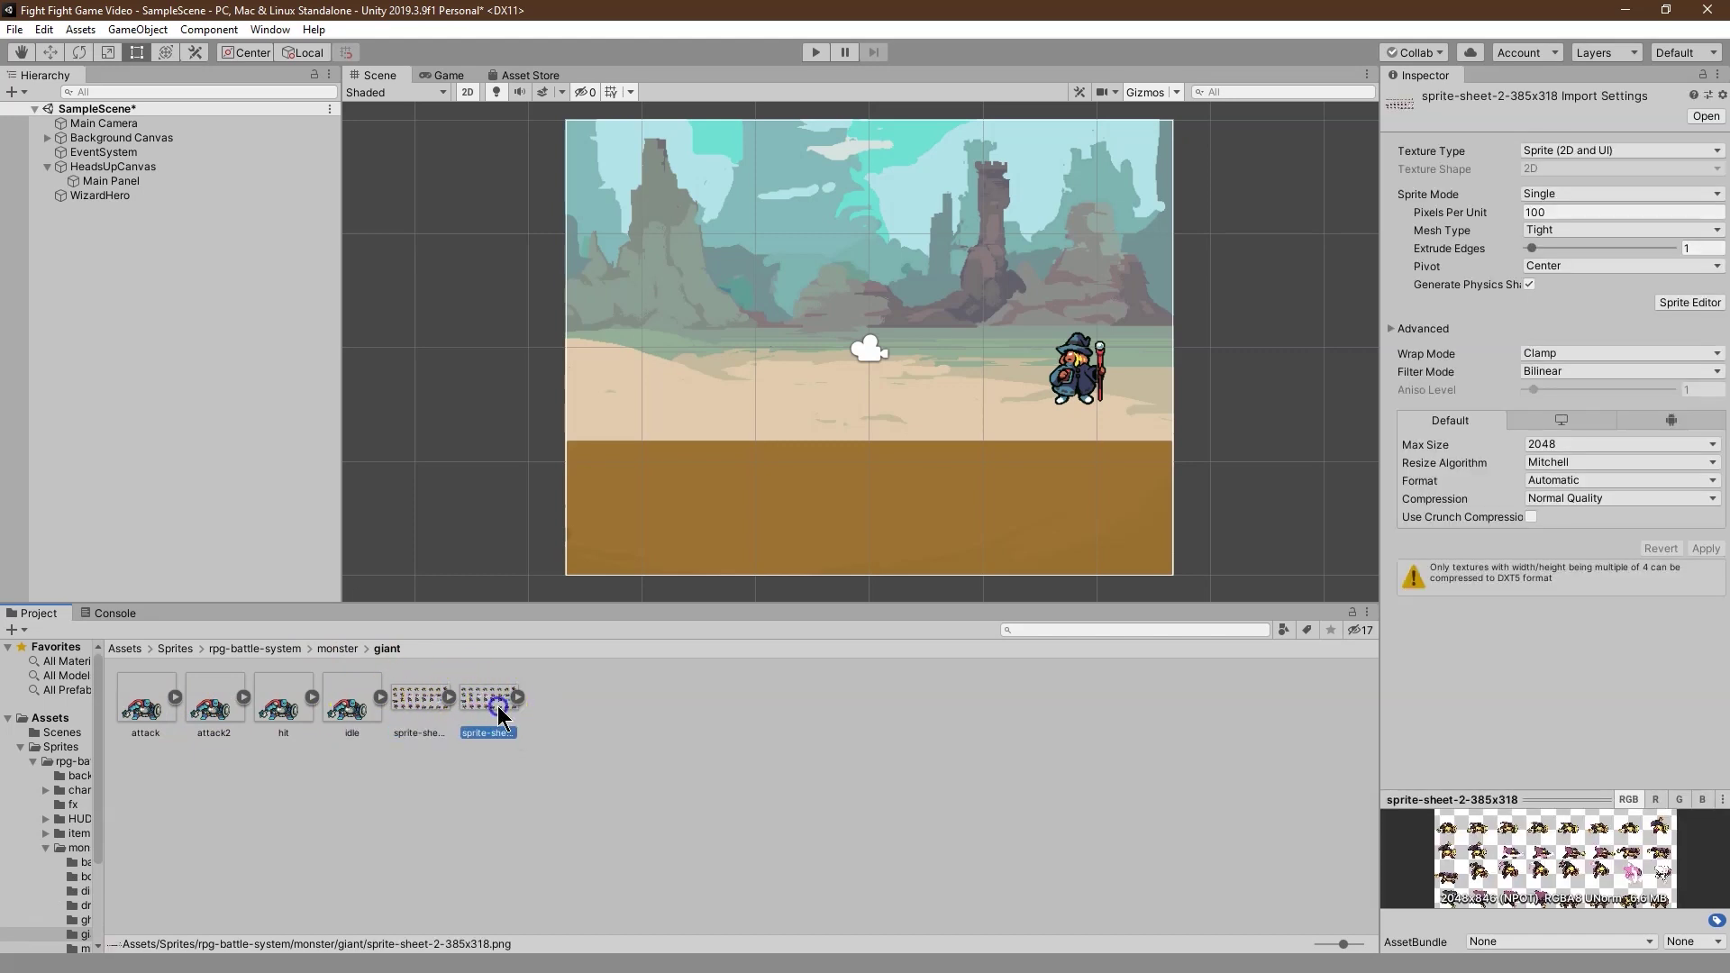
Step: Set the giant sheet's Sprite Mode to Multiple and open the Sprite Editor
{"action": "left_click", "coordinate": [419, 716]}
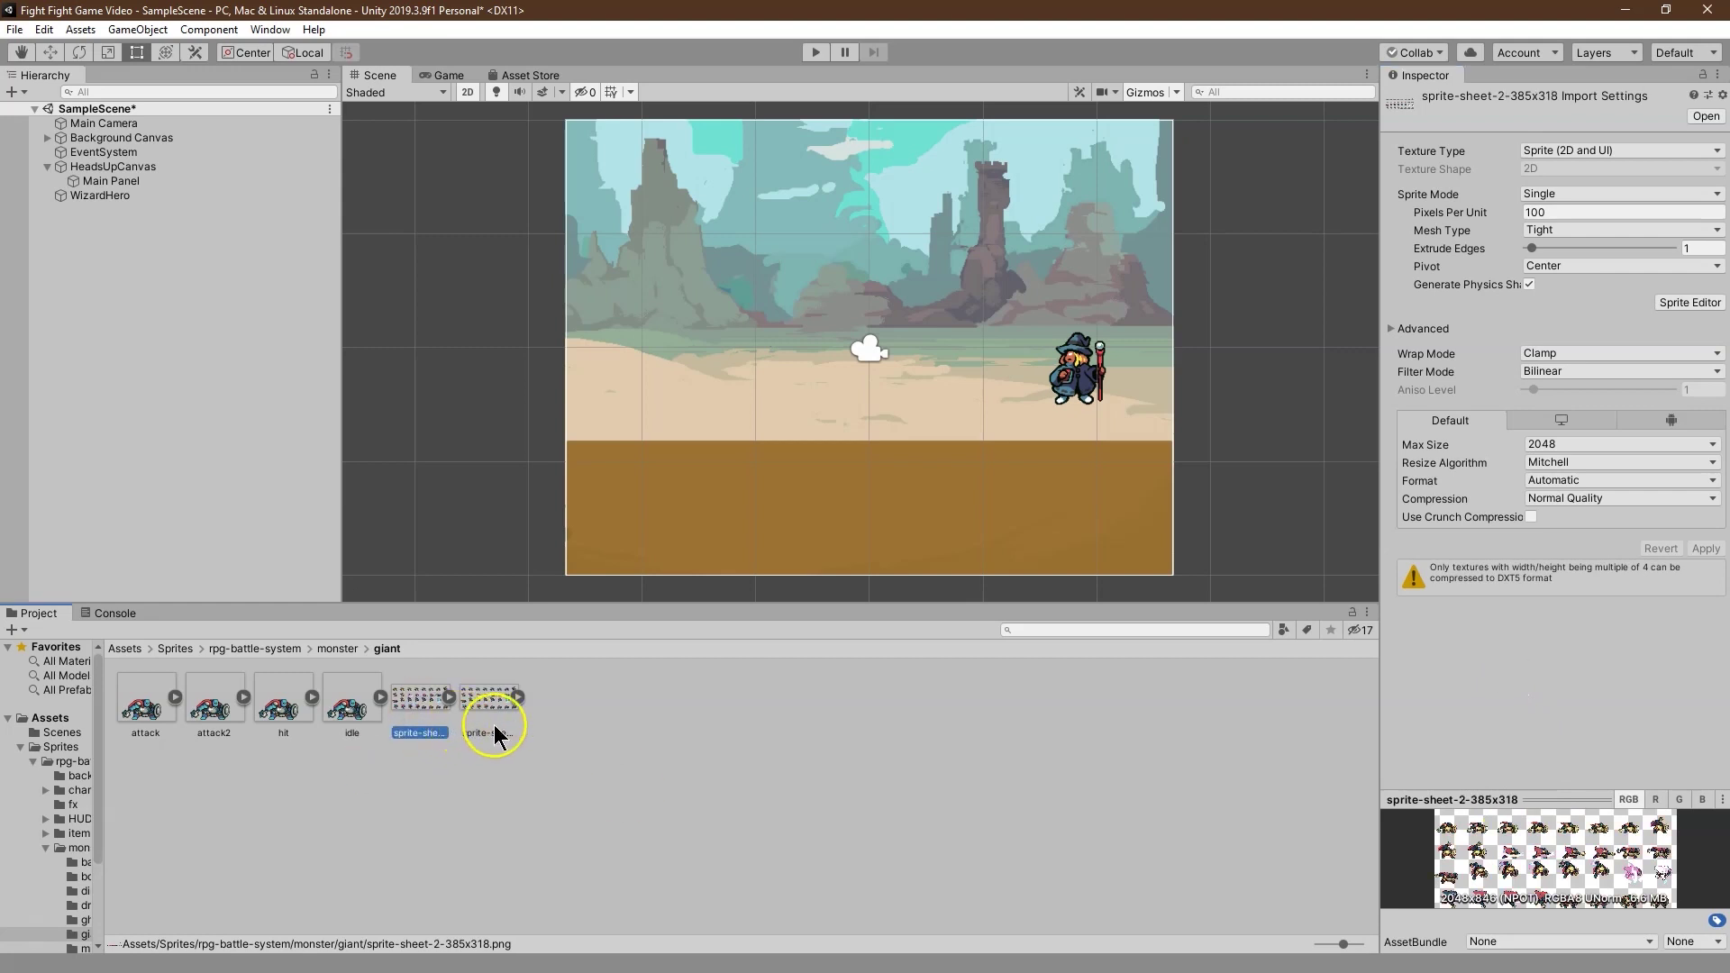
{"action": "left_click", "coordinate": [1568, 194]}
{"action": "left_click", "coordinate": [1572, 233]}
{"action": "left_click", "coordinate": [1675, 284]}
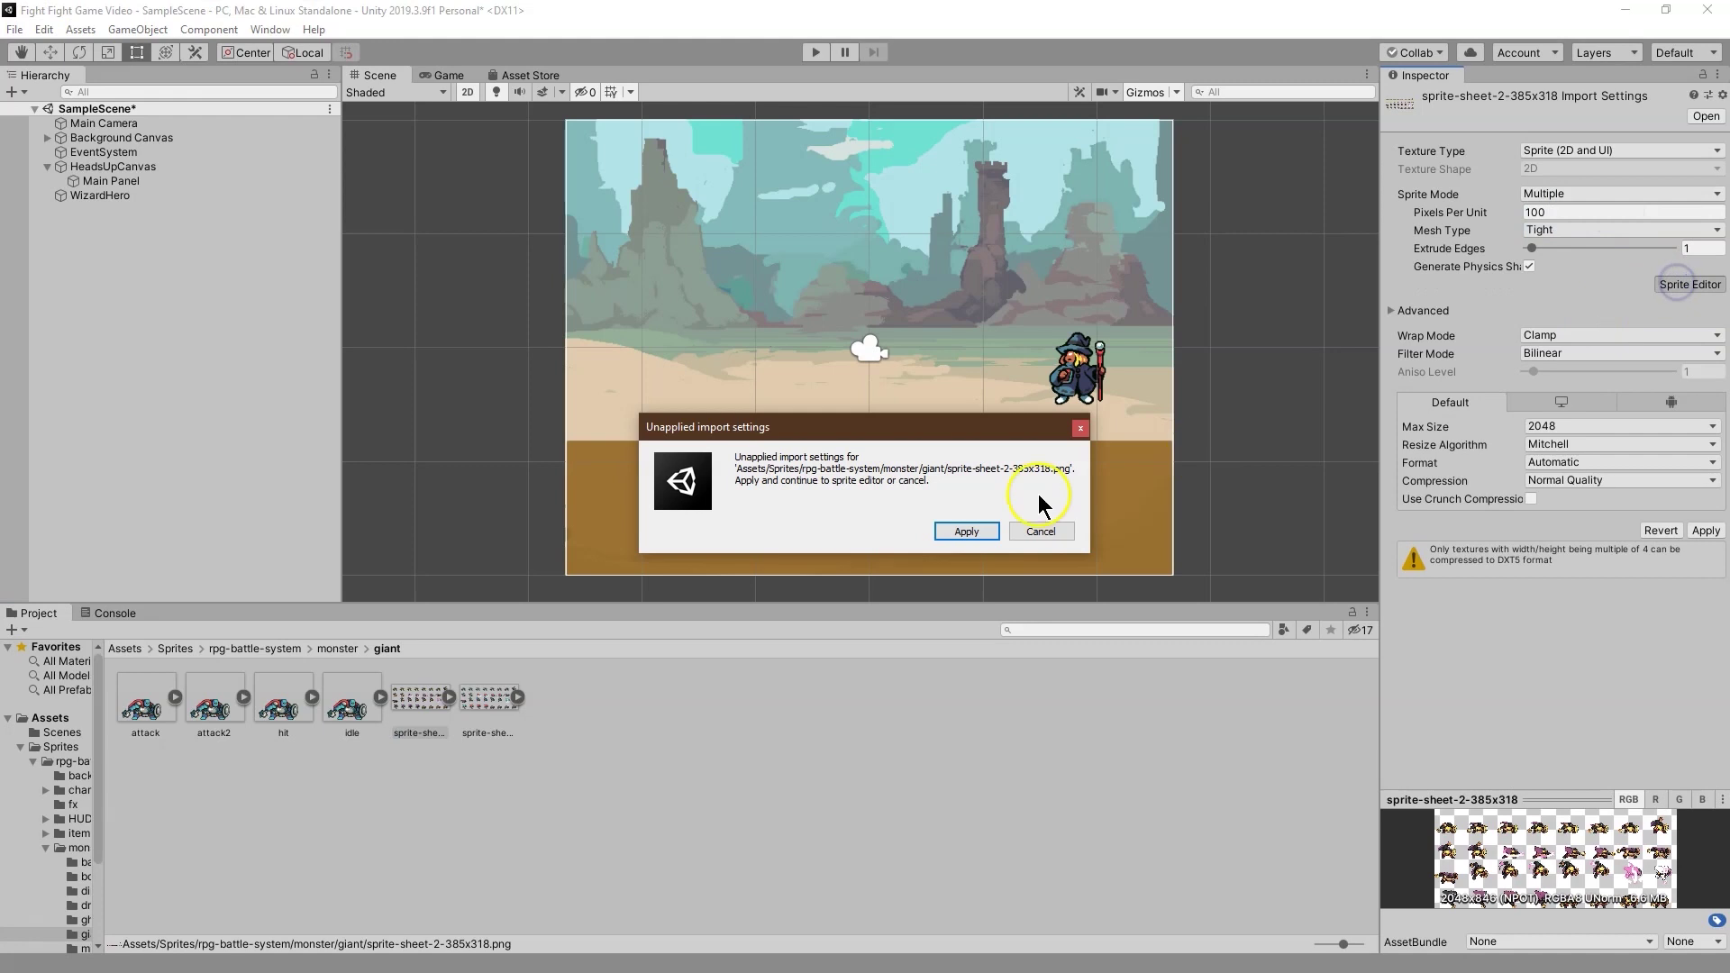
{"action": "left_click", "coordinate": [959, 528]}
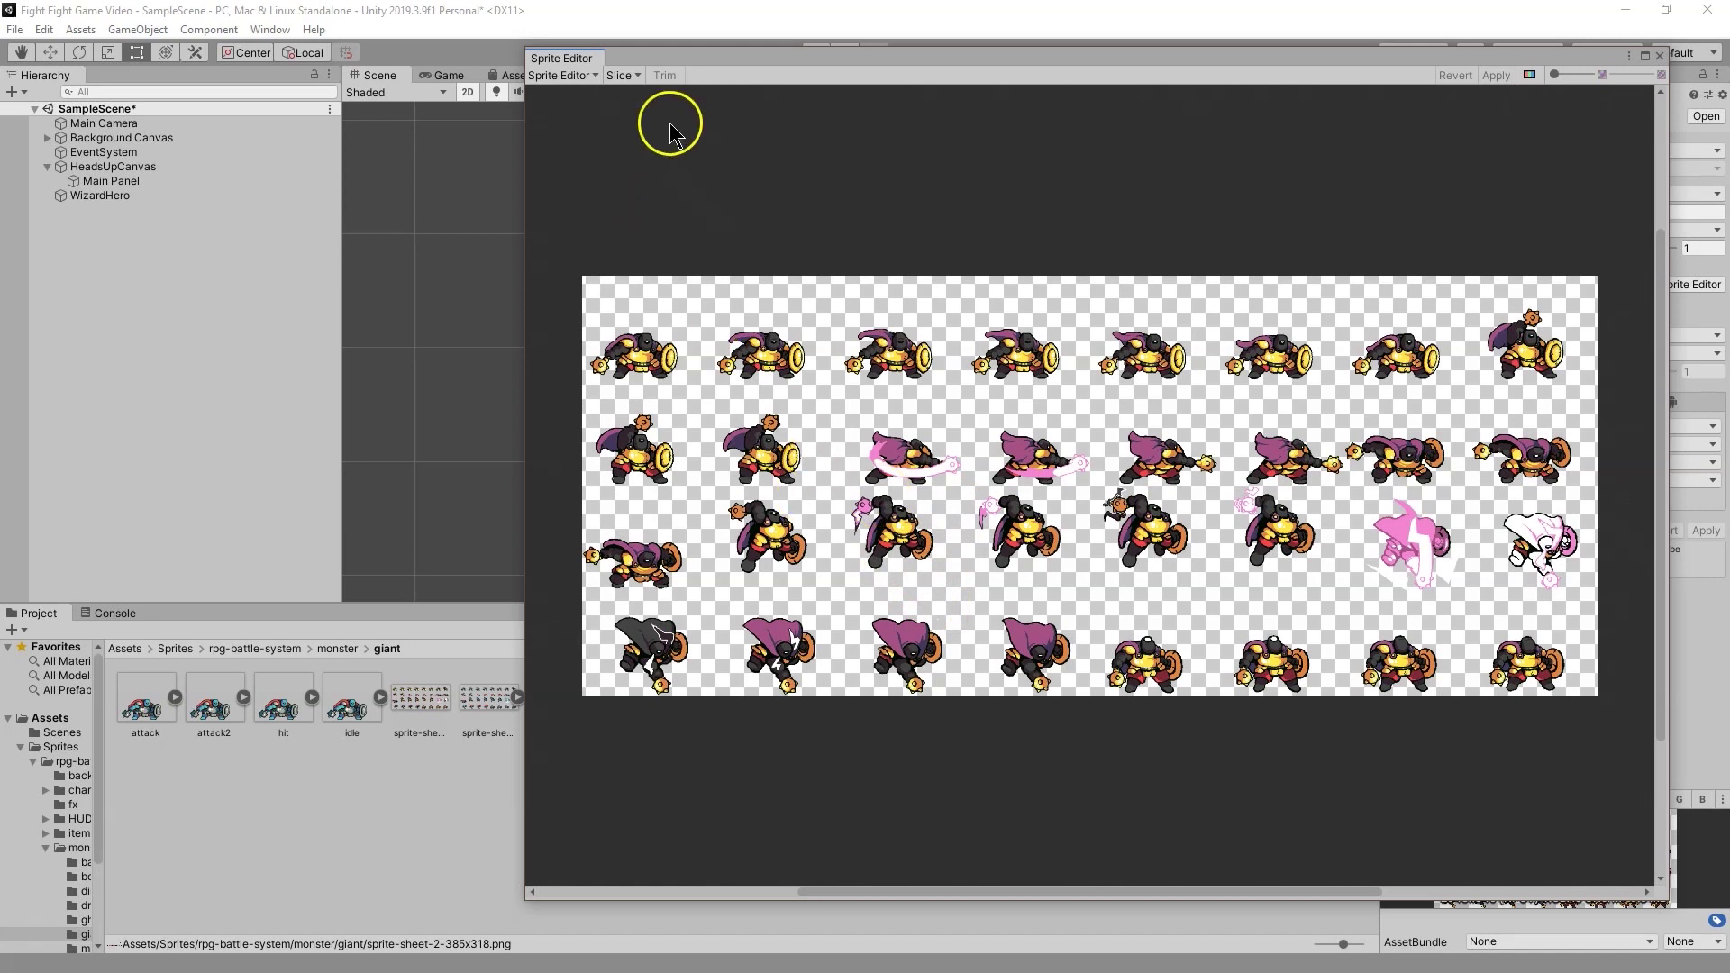
Step: Slice the sheet by cell count into 8 columns by 4 rows, then apply
{"action": "left_click", "coordinate": [621, 75]}
{"action": "left_click", "coordinate": [766, 116]}
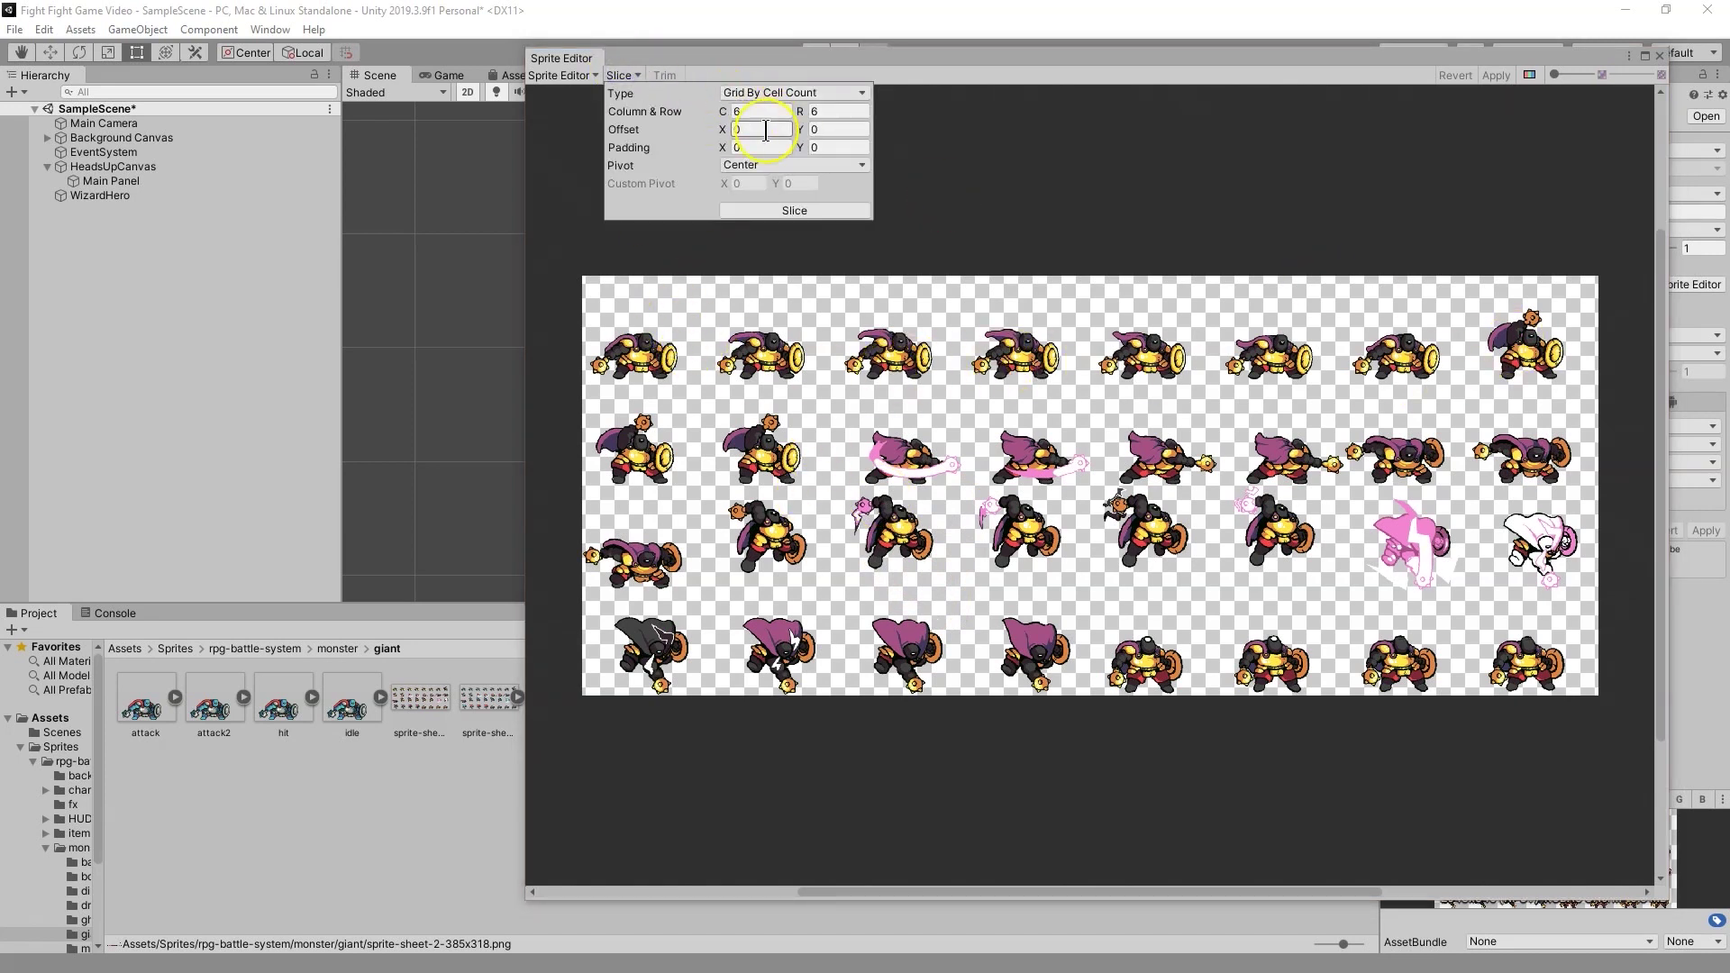
{"action": "left_click", "coordinate": [694, 106]}
{"action": "left_click", "coordinate": [806, 110]}
{"action": "type", "text": "4"}
{"action": "left_click", "coordinate": [857, 213]}
{"action": "left_click", "coordinate": [770, 380]}
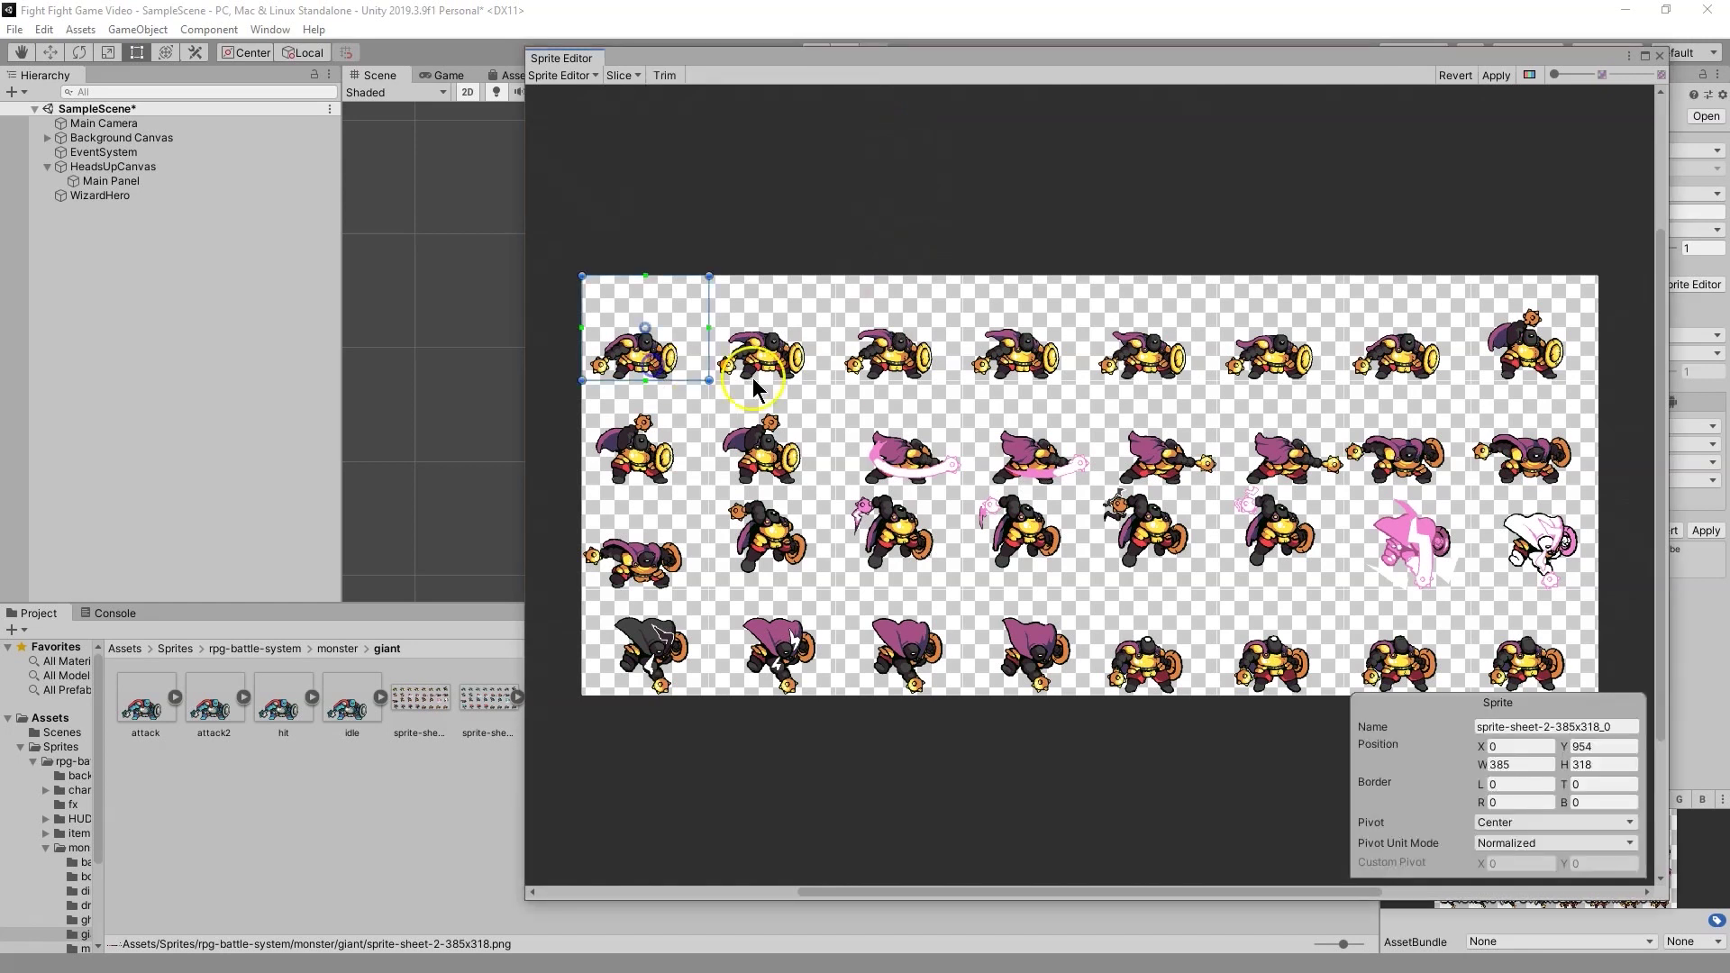
{"action": "left_click", "coordinate": [821, 476]}
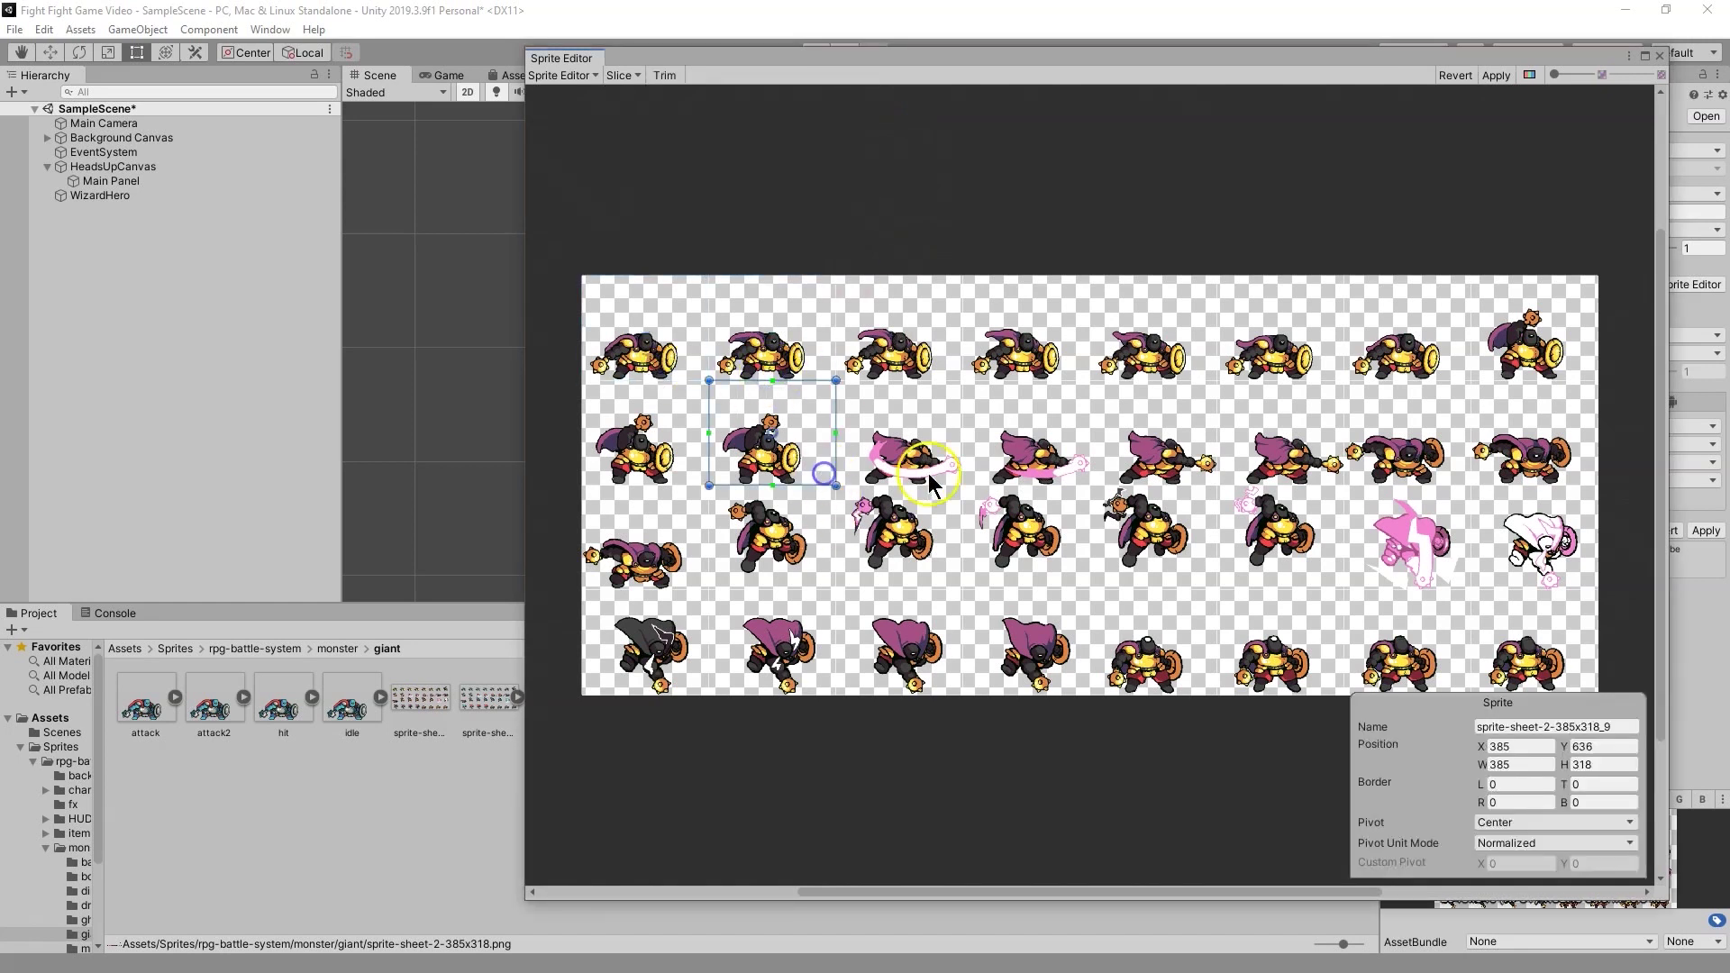
{"action": "left_click", "coordinate": [1499, 76]}
{"action": "left_click", "coordinate": [1277, 369]}
{"action": "left_click", "coordinate": [1658, 56]}
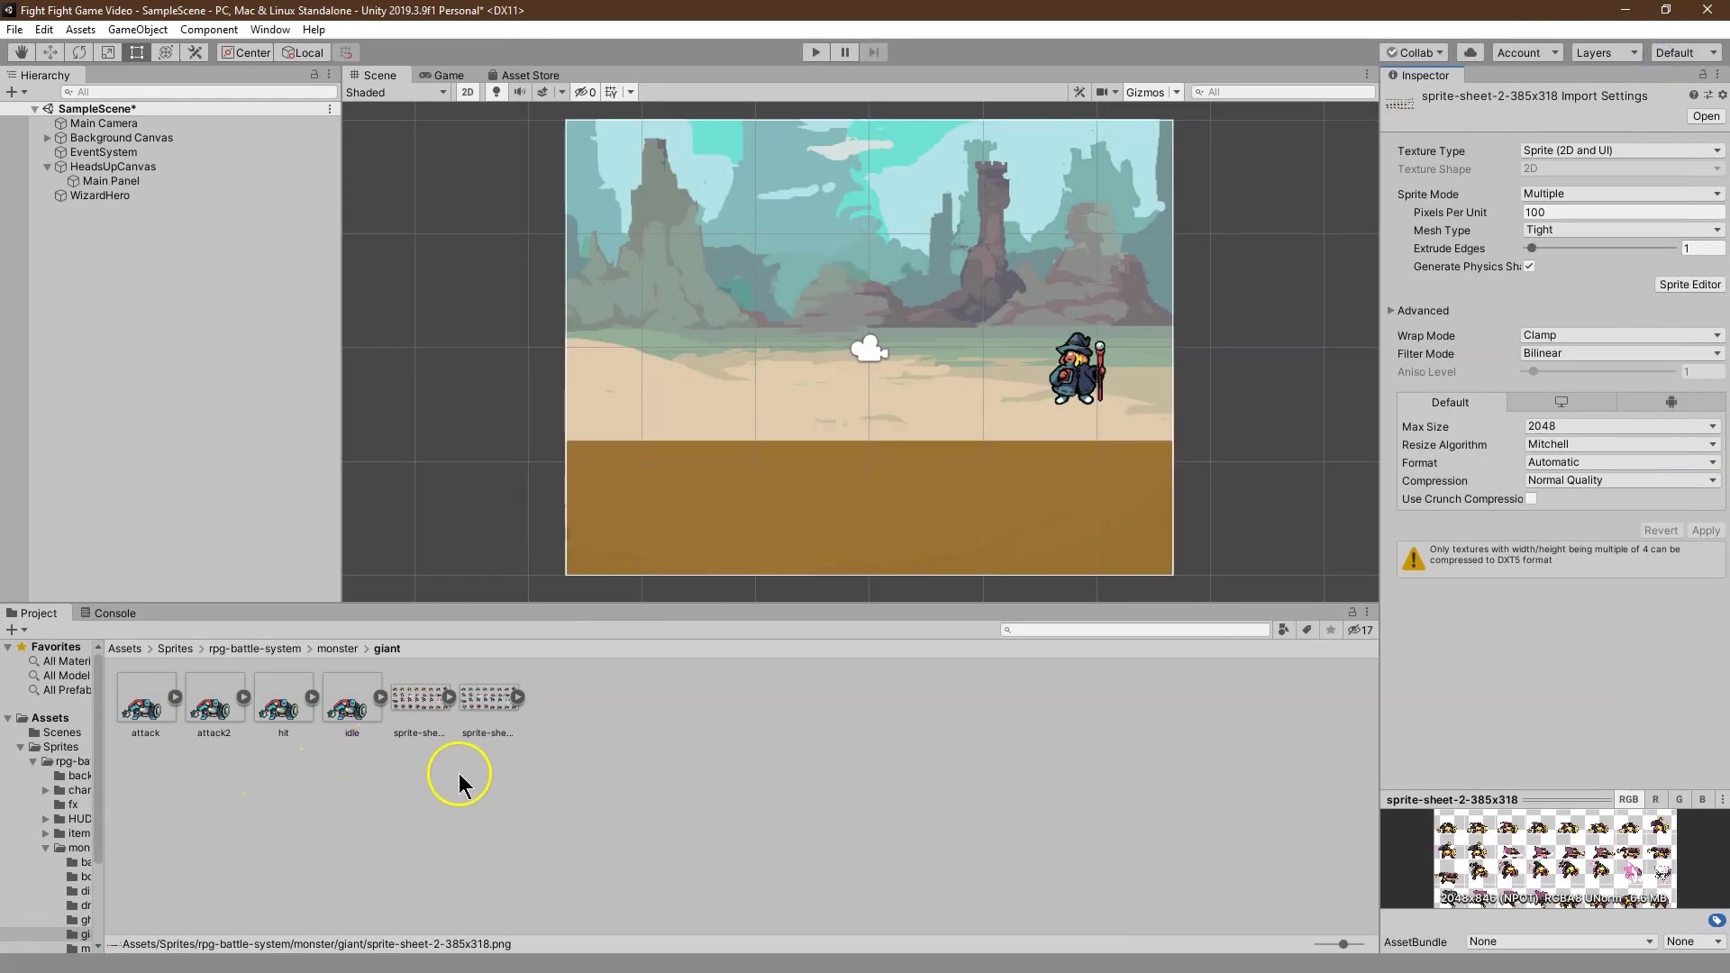
Step: Move the giant sheet into Sprites and place sprite-sheet-2-385x318_0 on the scene's left
{"action": "left_click_drag", "start_coordinate": [416, 707], "coordinate": [200, 813]}
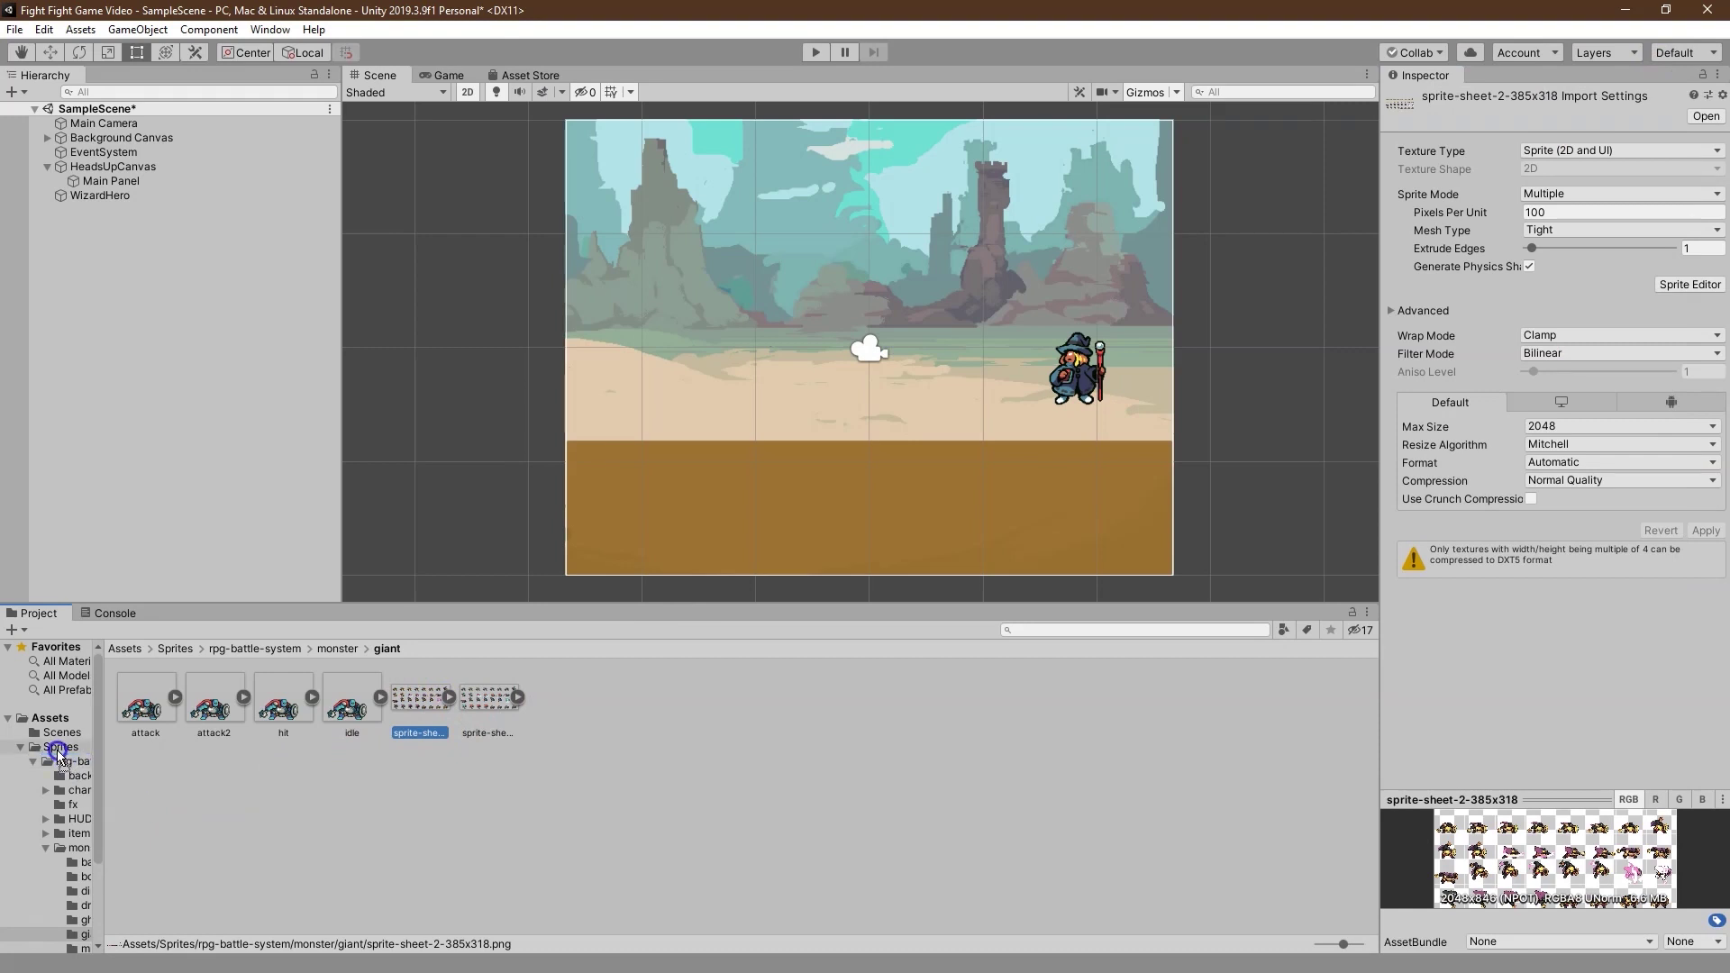
{"action": "left_click_drag", "start_coordinate": [55, 748], "coordinate": [56, 747]}
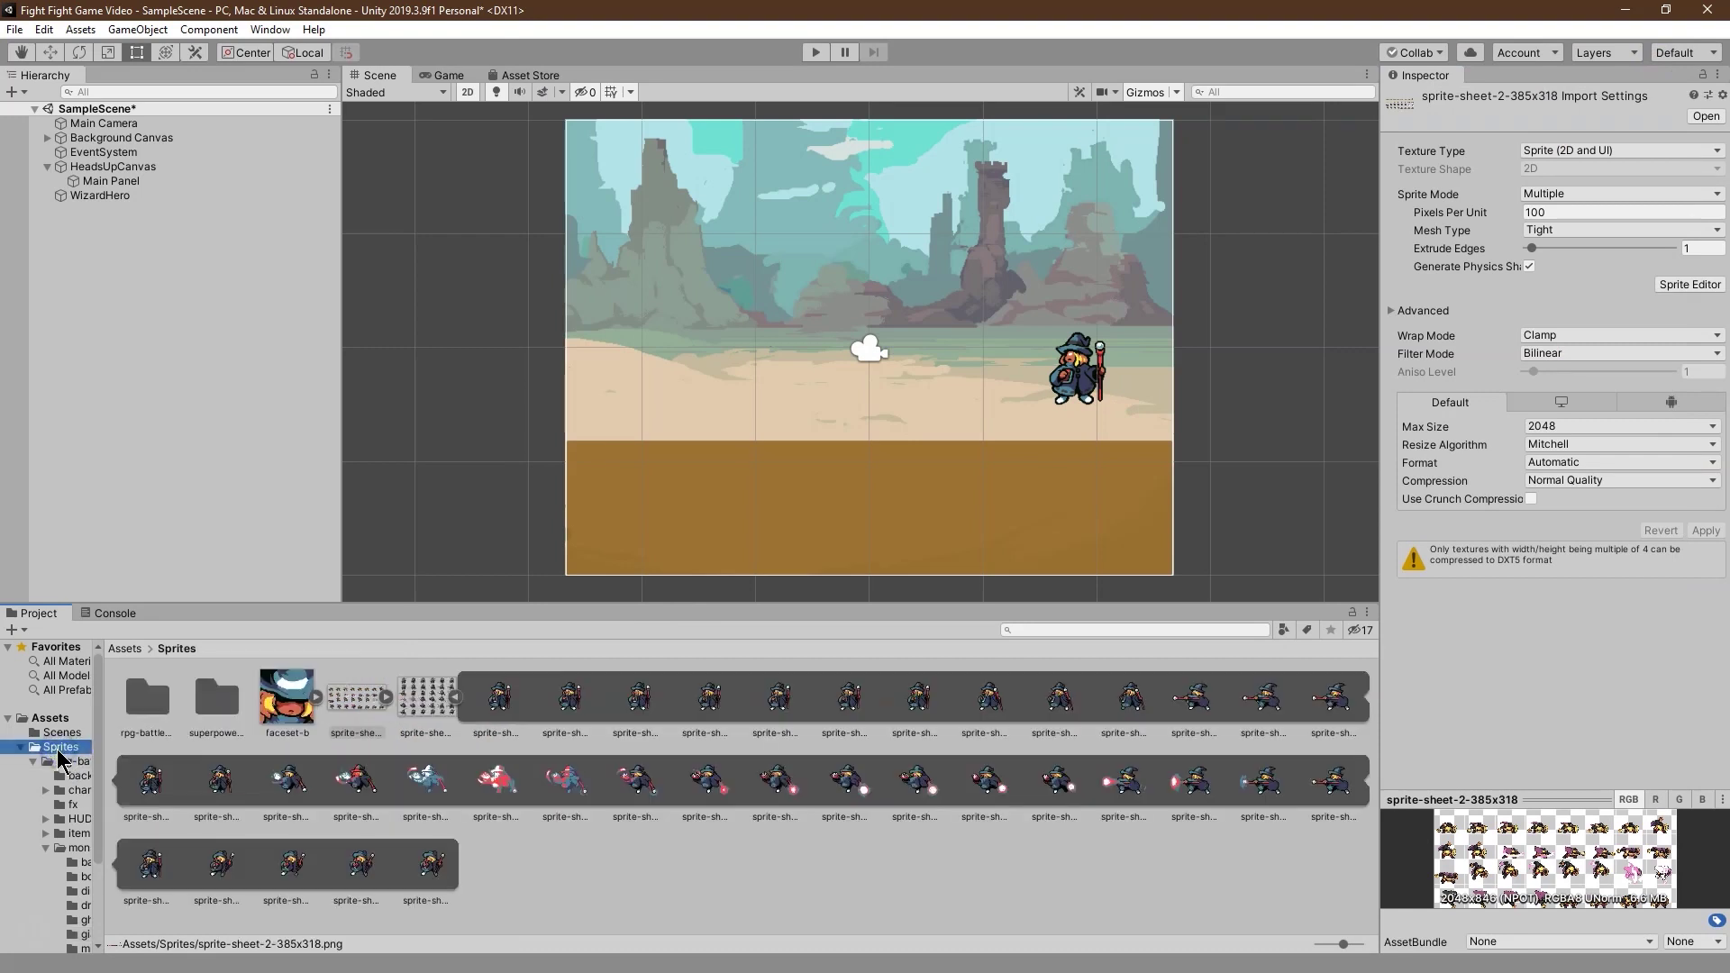
{"action": "left_click", "coordinate": [454, 697]}
{"action": "left_click", "coordinate": [384, 696]}
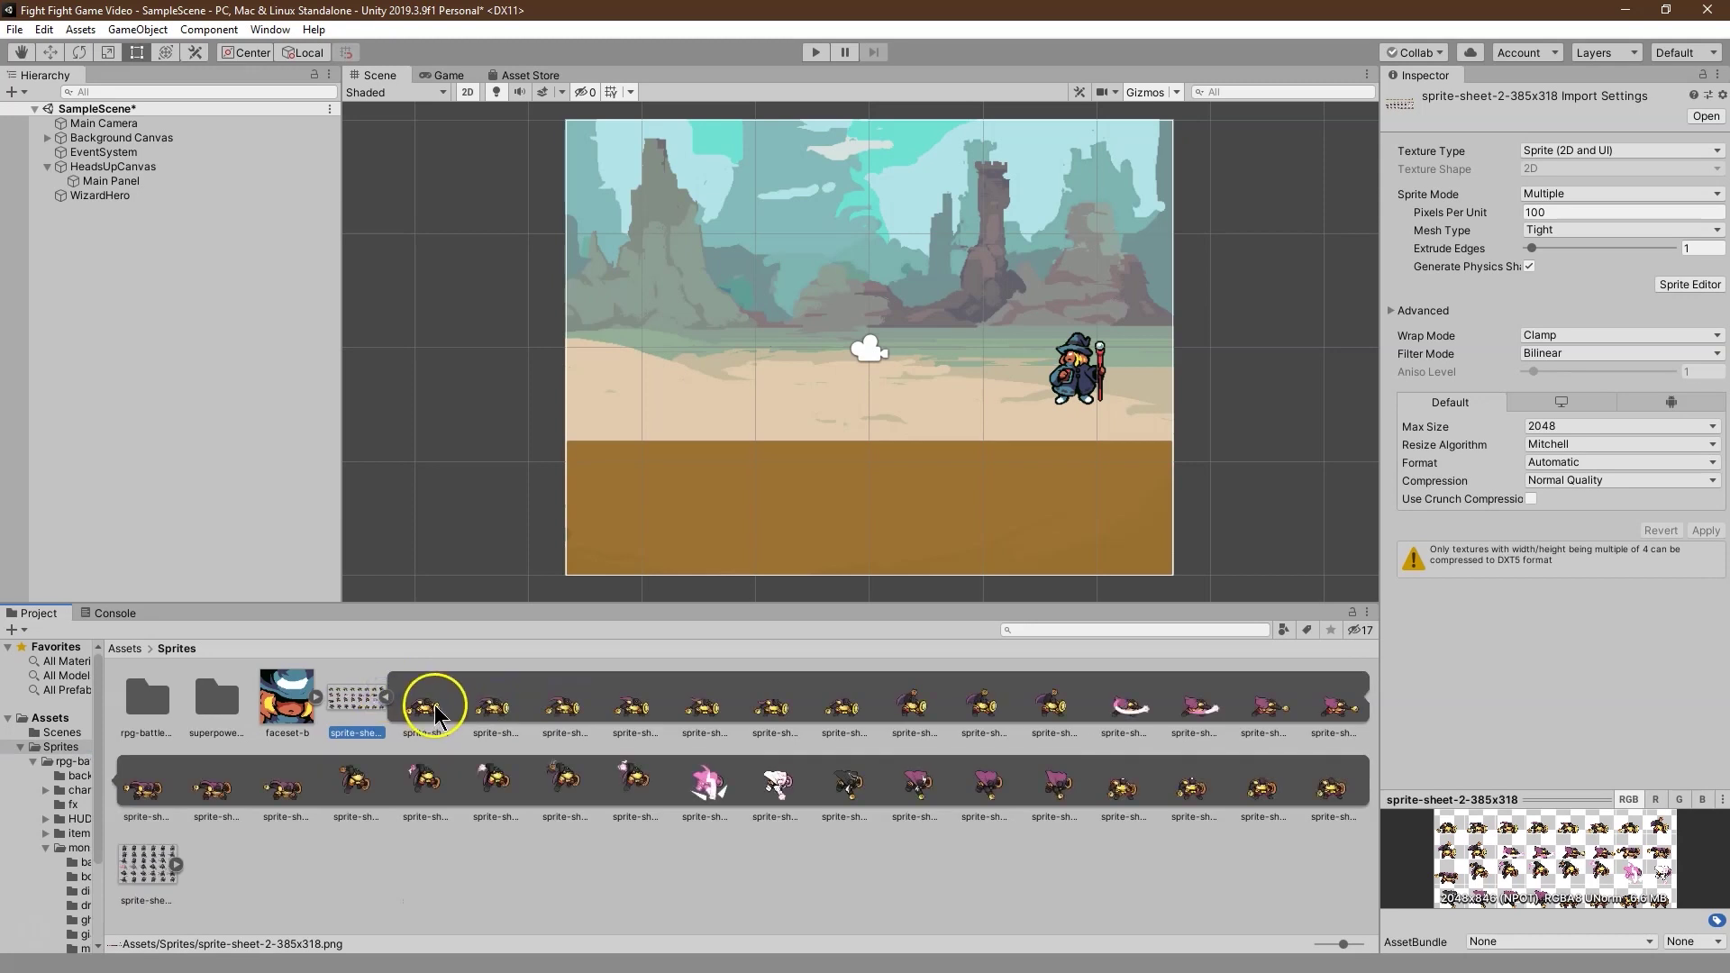
{"action": "left_click_drag", "start_coordinate": [427, 704], "coordinate": [676, 332]}
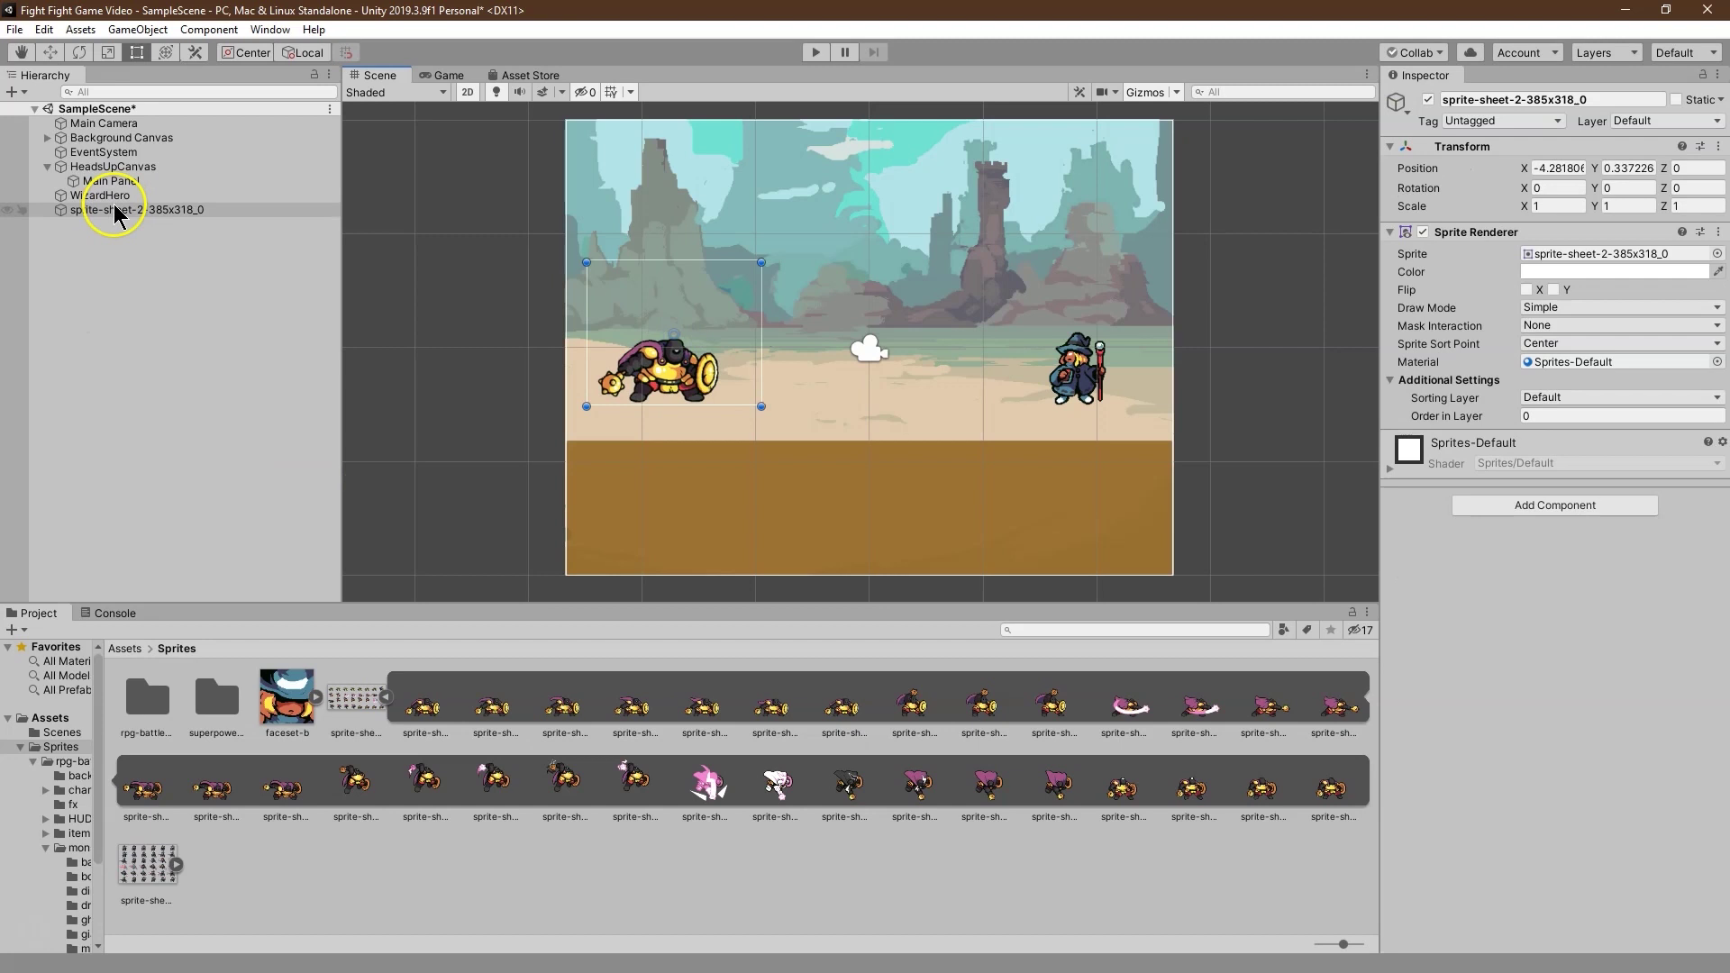
Step: Rename the object GiantEnemy and position it at X -4.3, Y 0.4
{"action": "left_click", "coordinate": [1477, 99]}
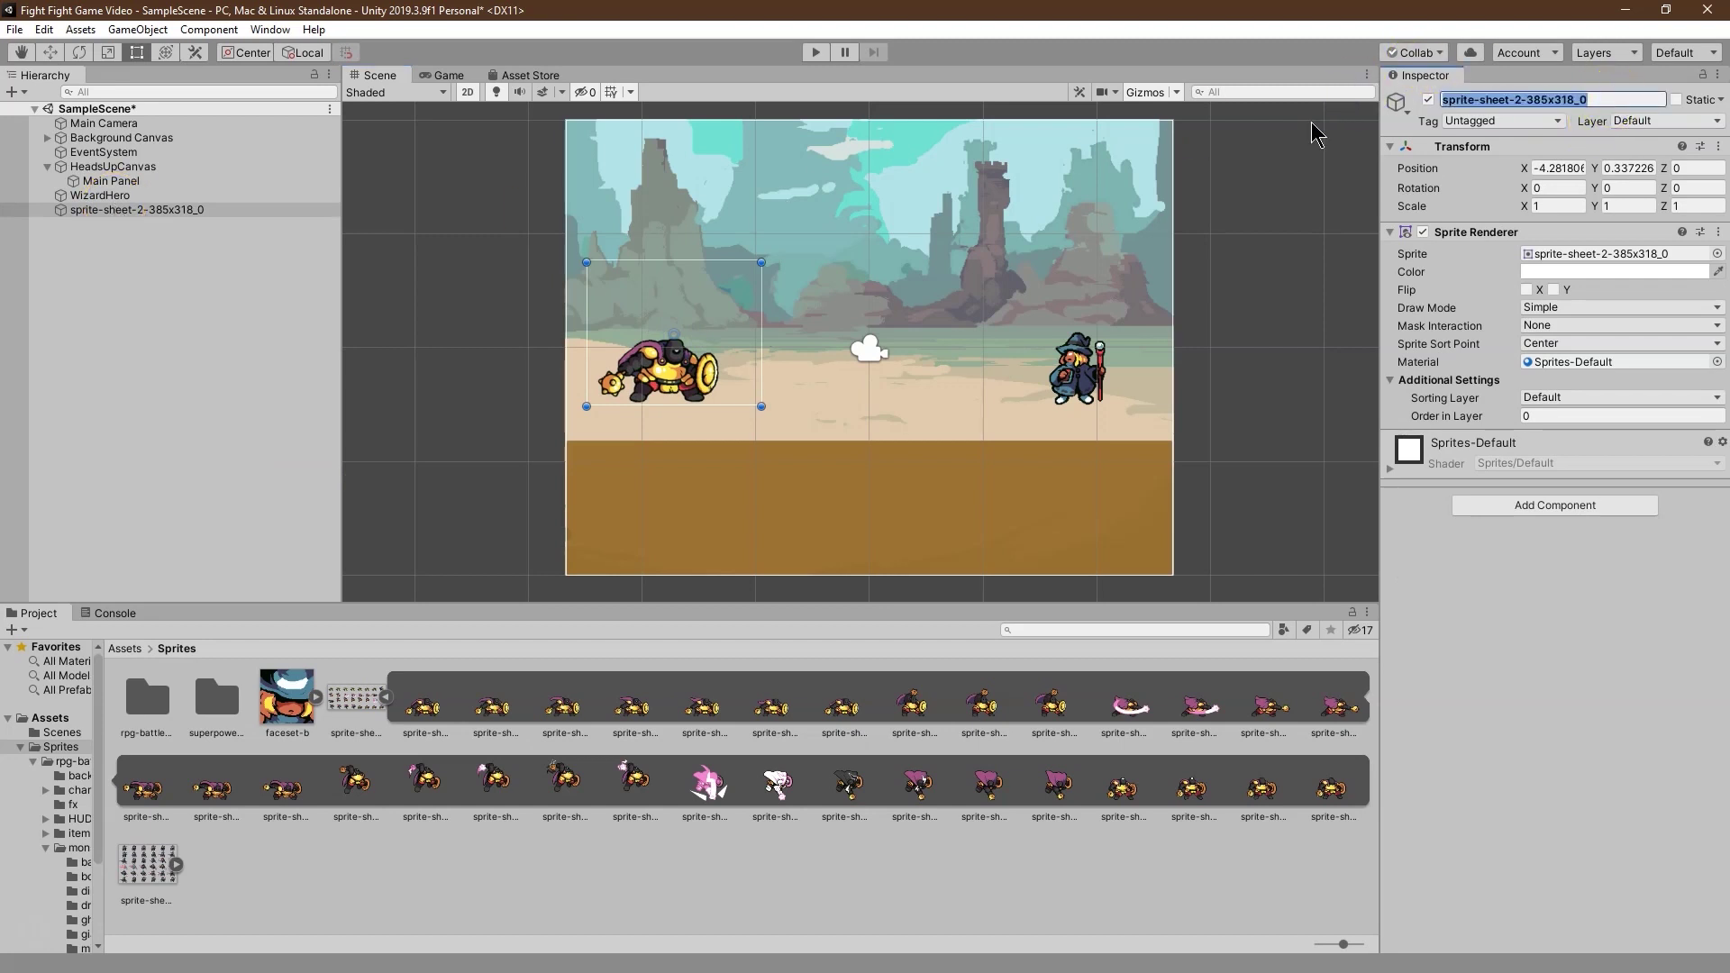
{"action": "type", "text": "GiantEnemy"}
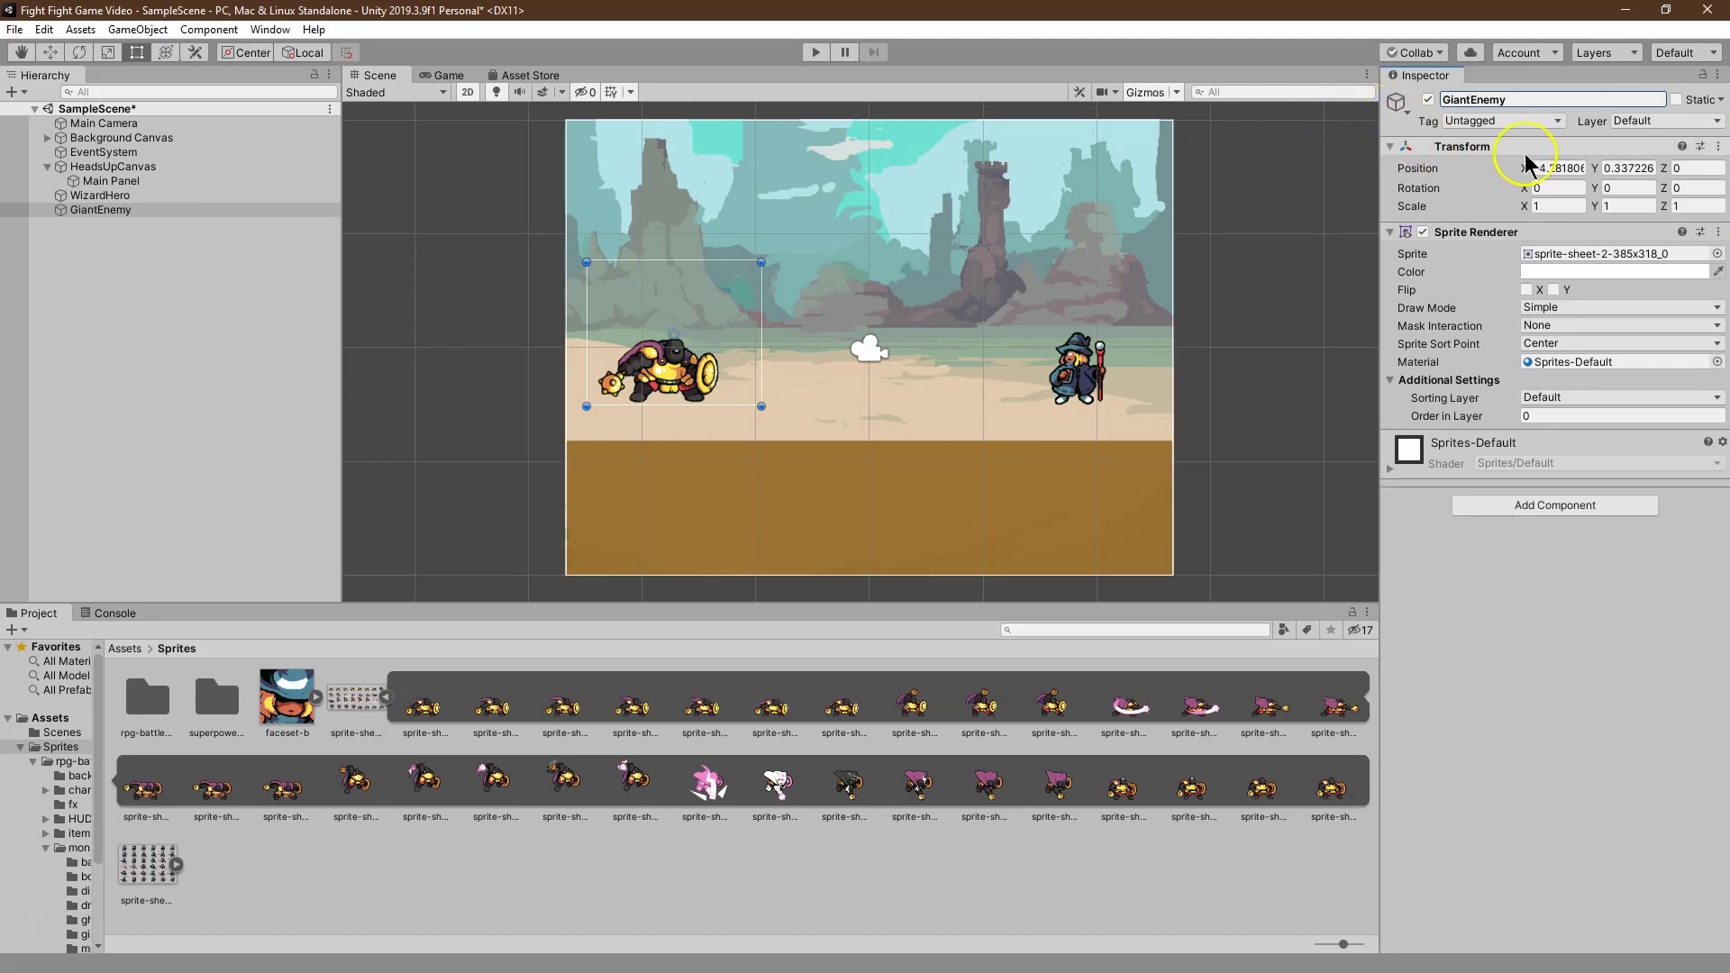
{"action": "left_click", "coordinate": [1556, 168]}
{"action": "type", "text": "-4.4"}
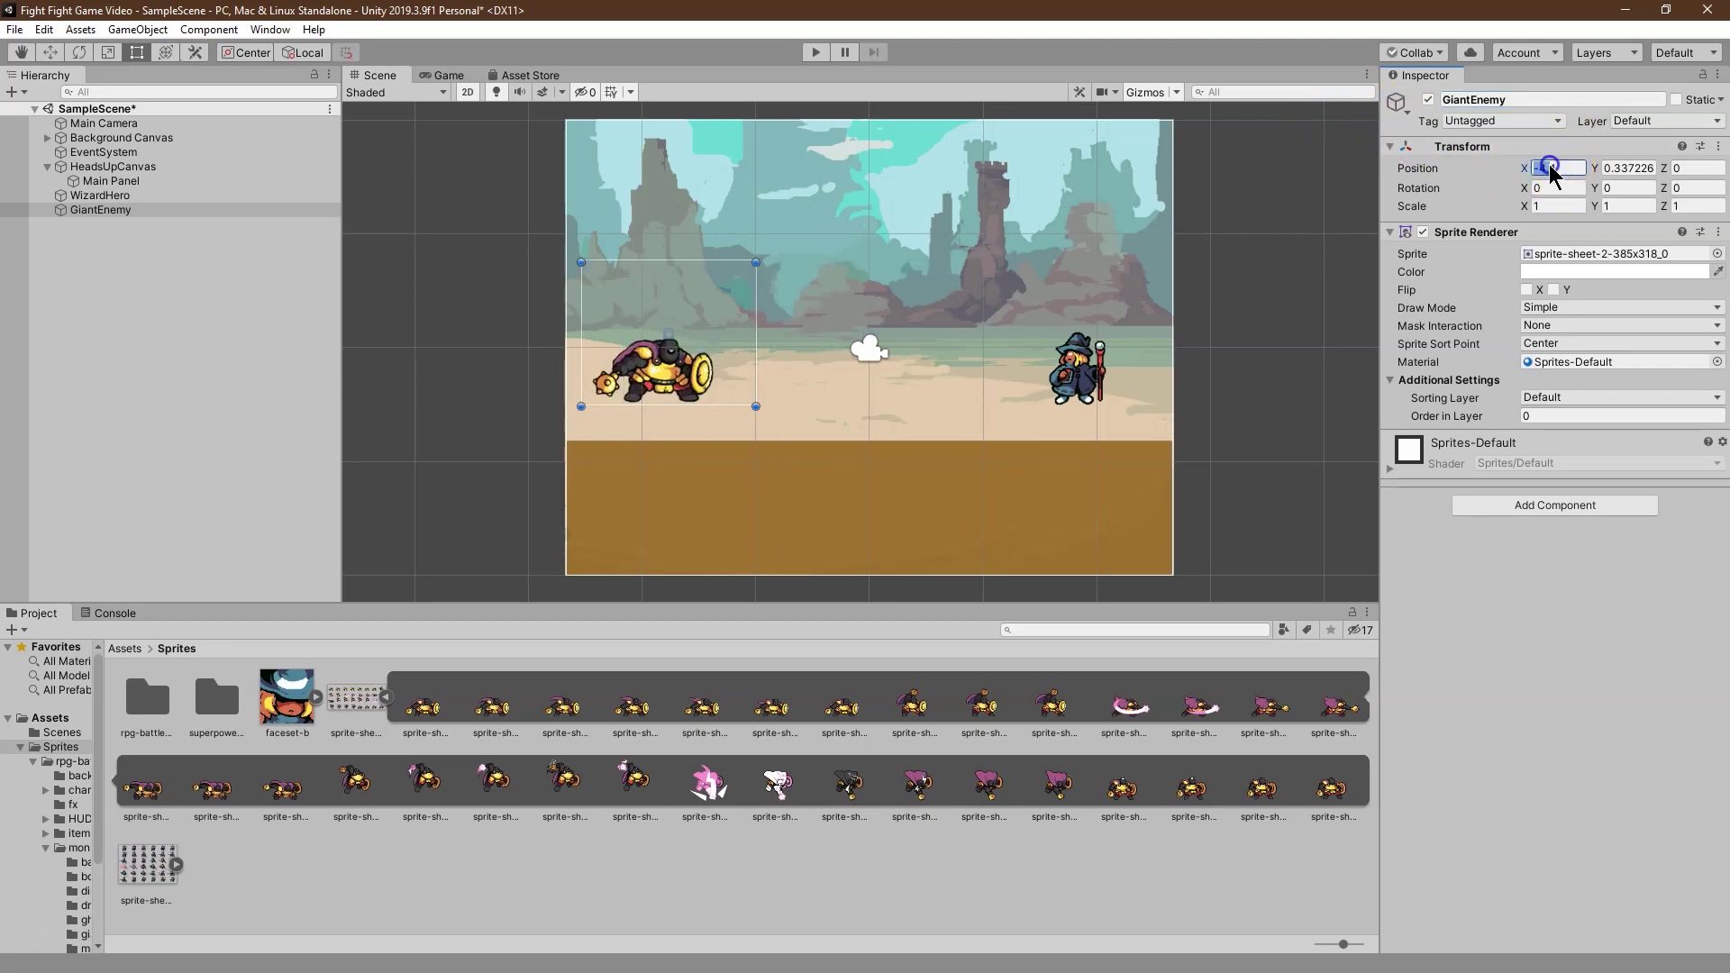
{"action": "key", "text": "BackSpace"}
{"action": "type", "text": "3"}
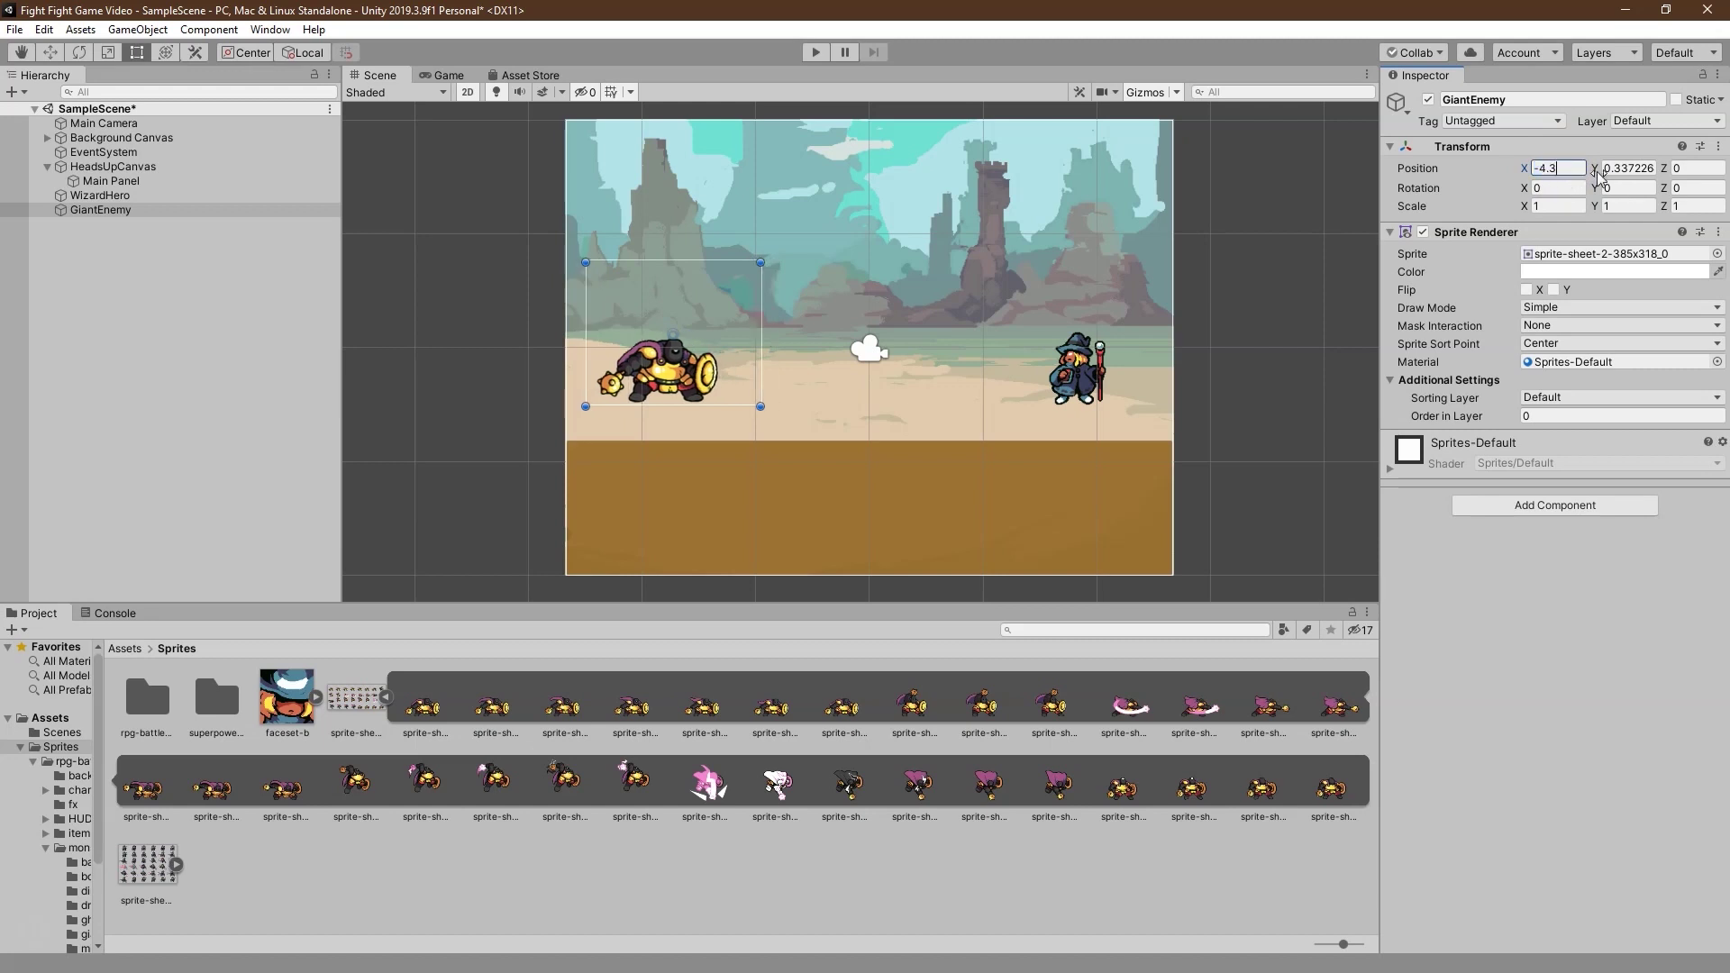
{"action": "type", "text": ".4"}
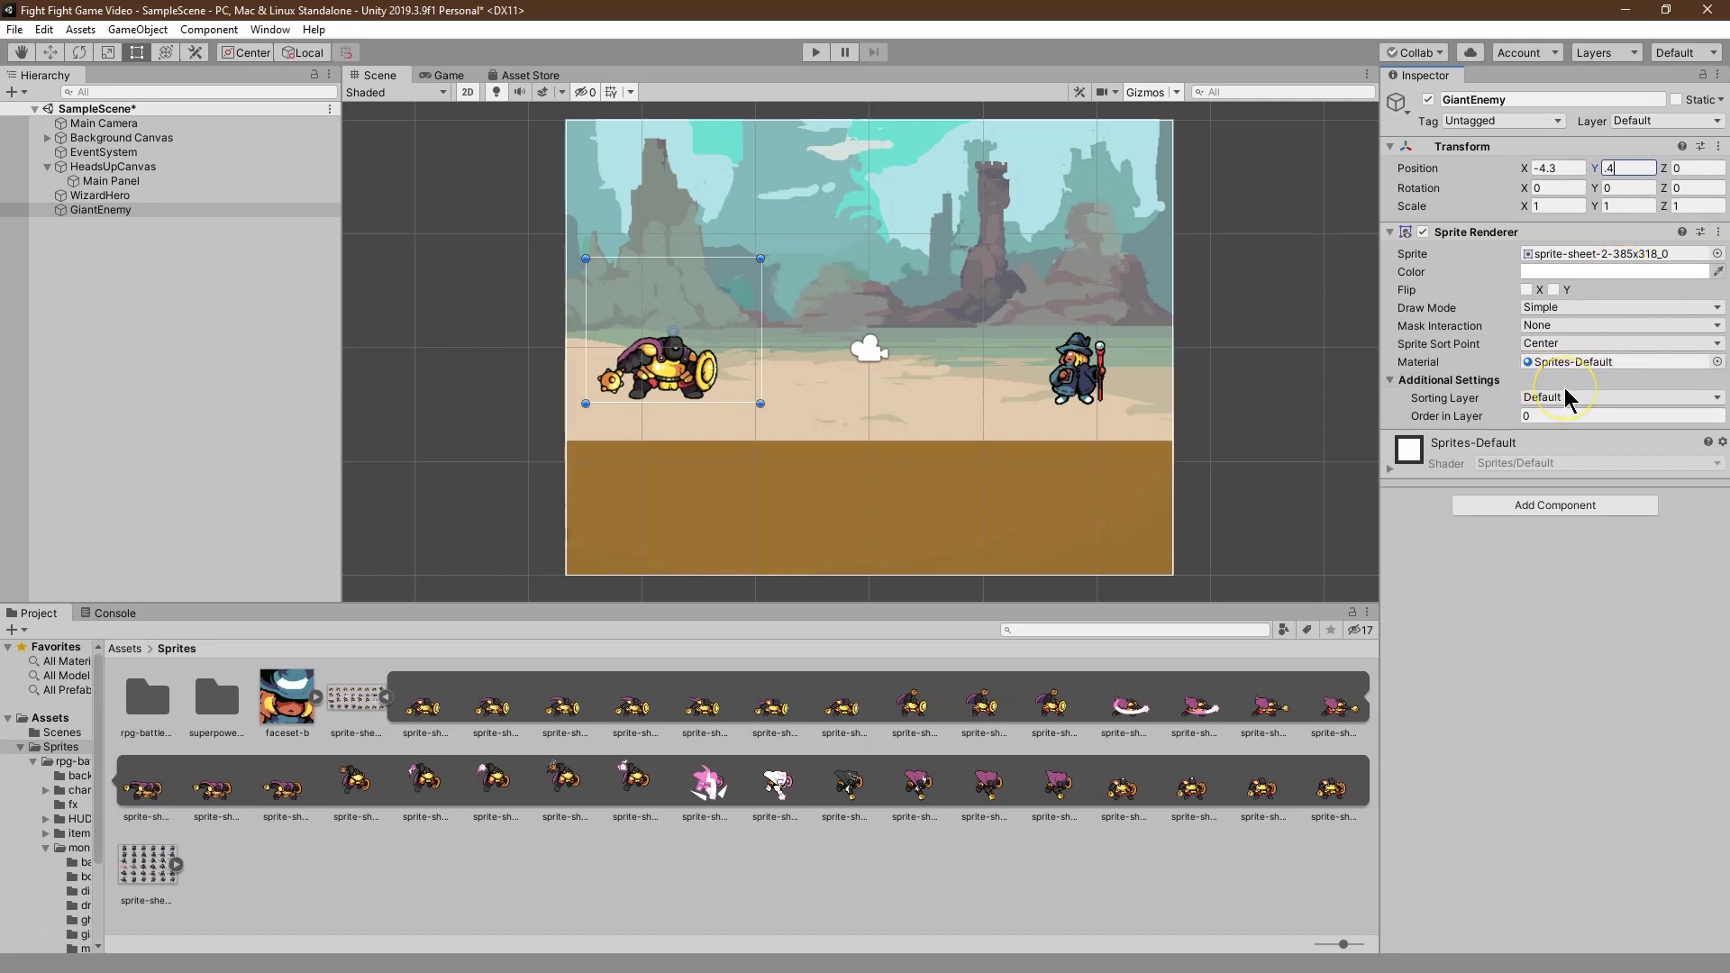
{"action": "left_click", "coordinate": [475, 259]}
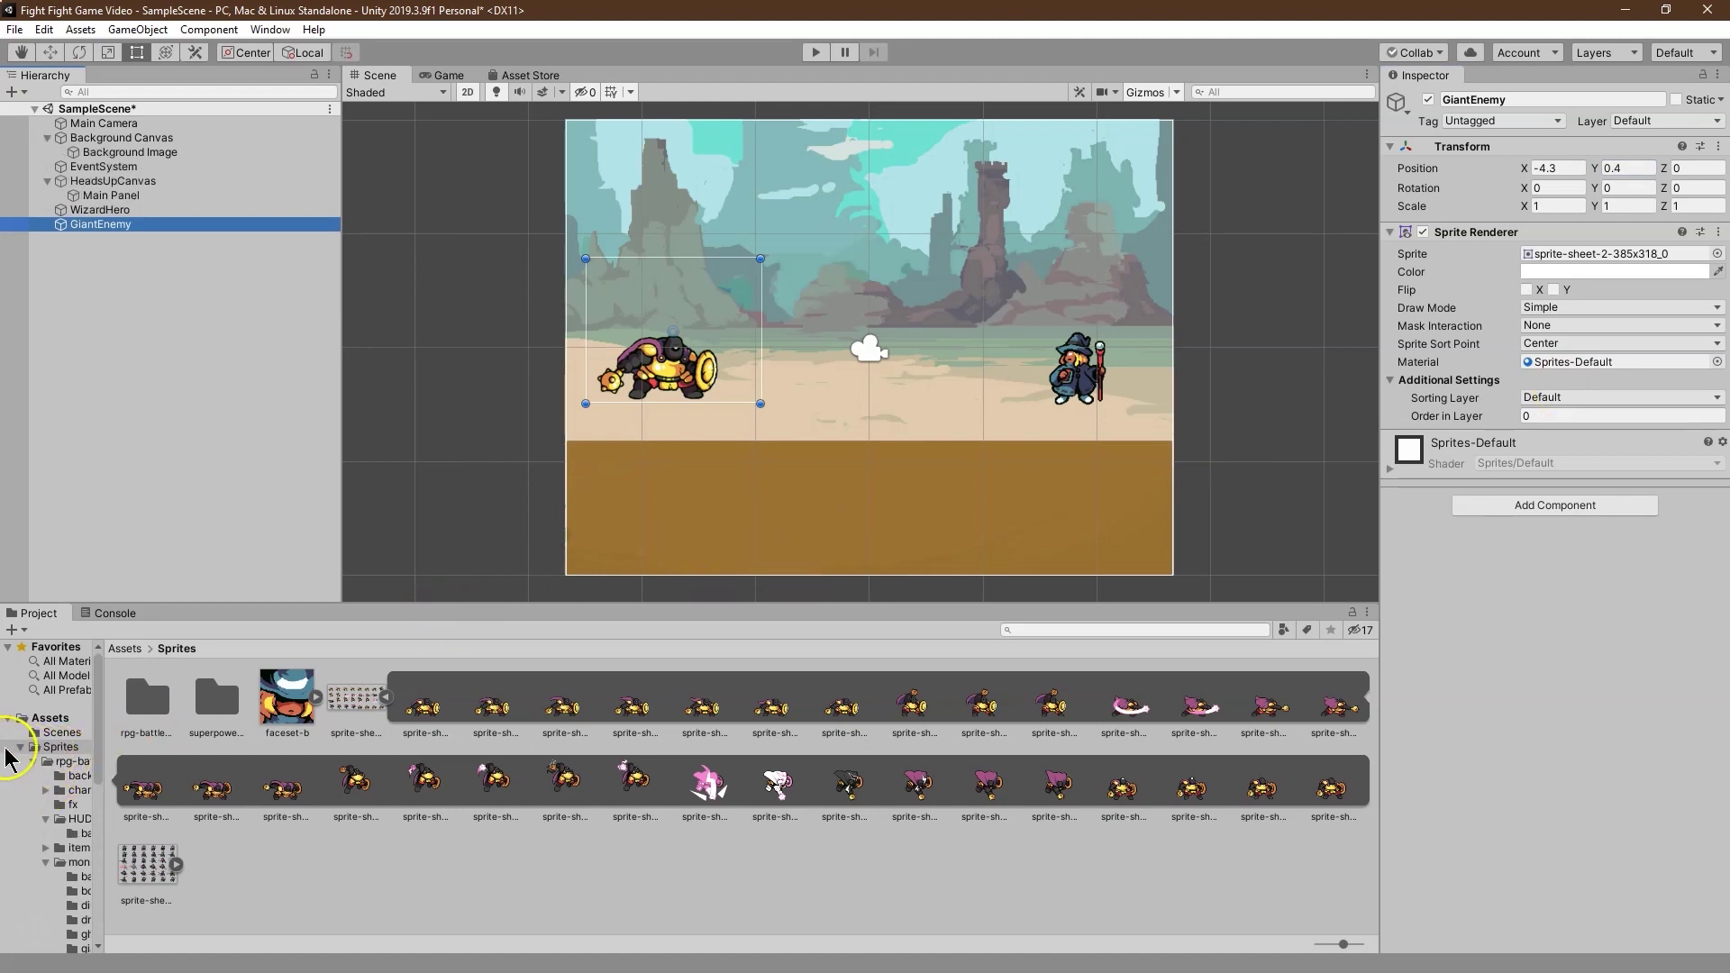
Step: Browse to prehistoric-platformer/hud and select the orange inventory-middle sprite to view its import settings
{"action": "left_click", "coordinate": [56, 761]}
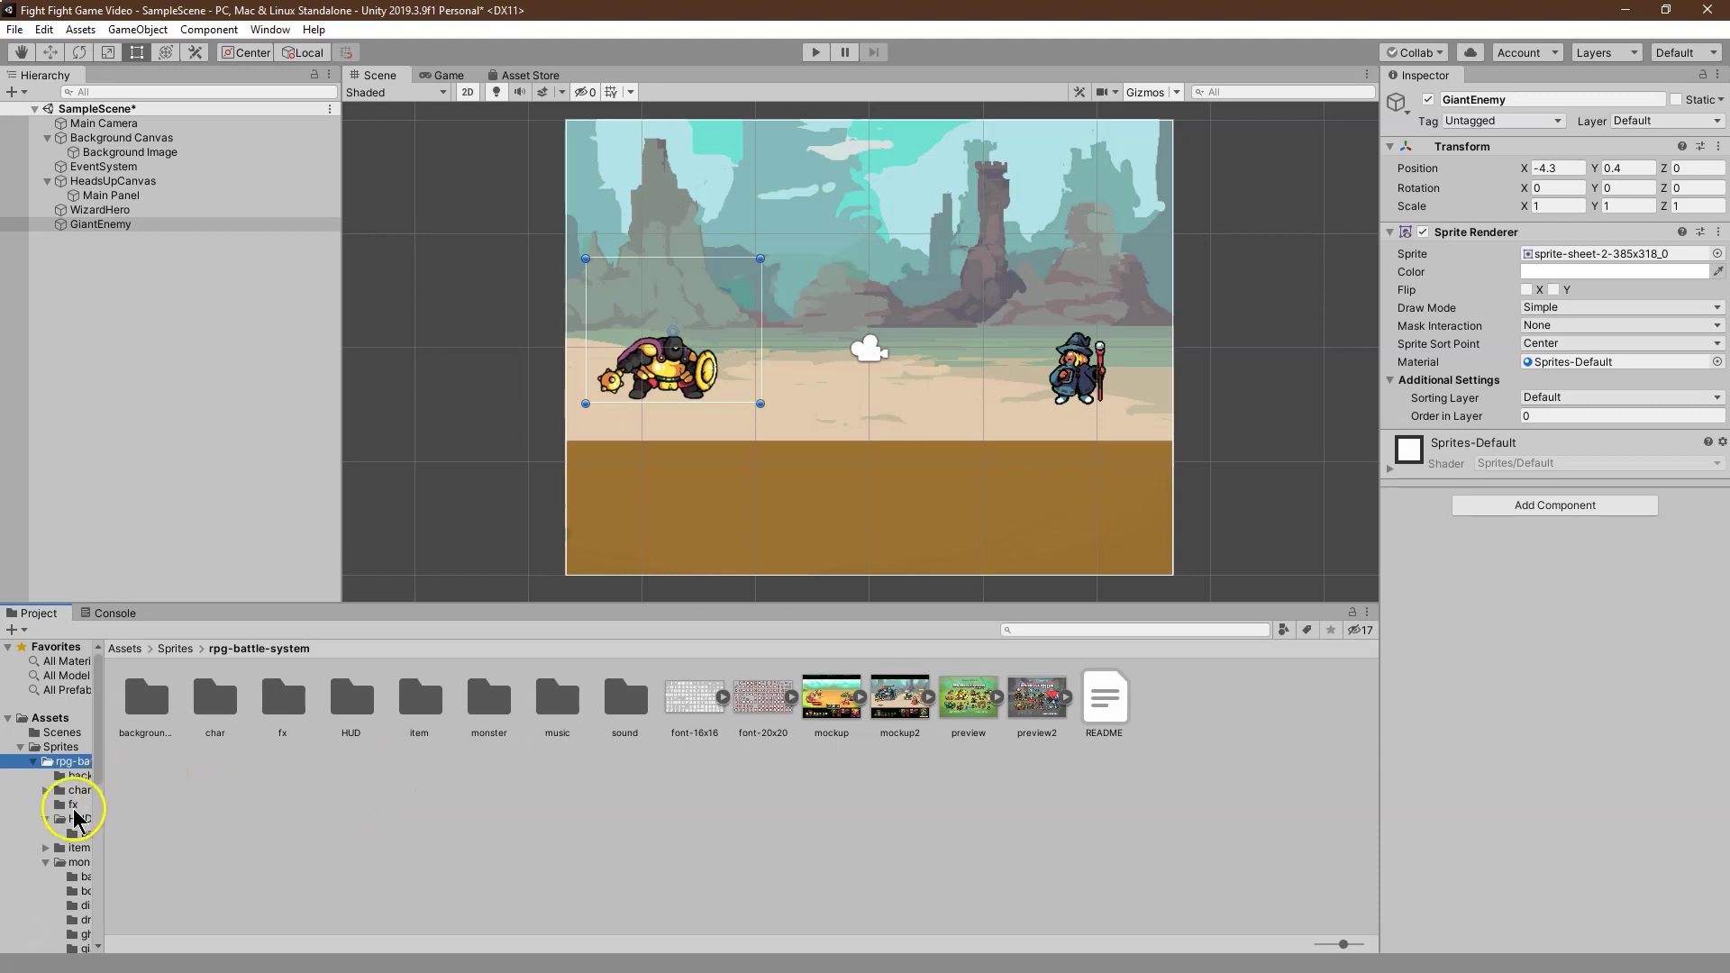
{"action": "scroll", "coordinate": [50, 788], "scroll_direction": "down", "scroll_amount": 2}
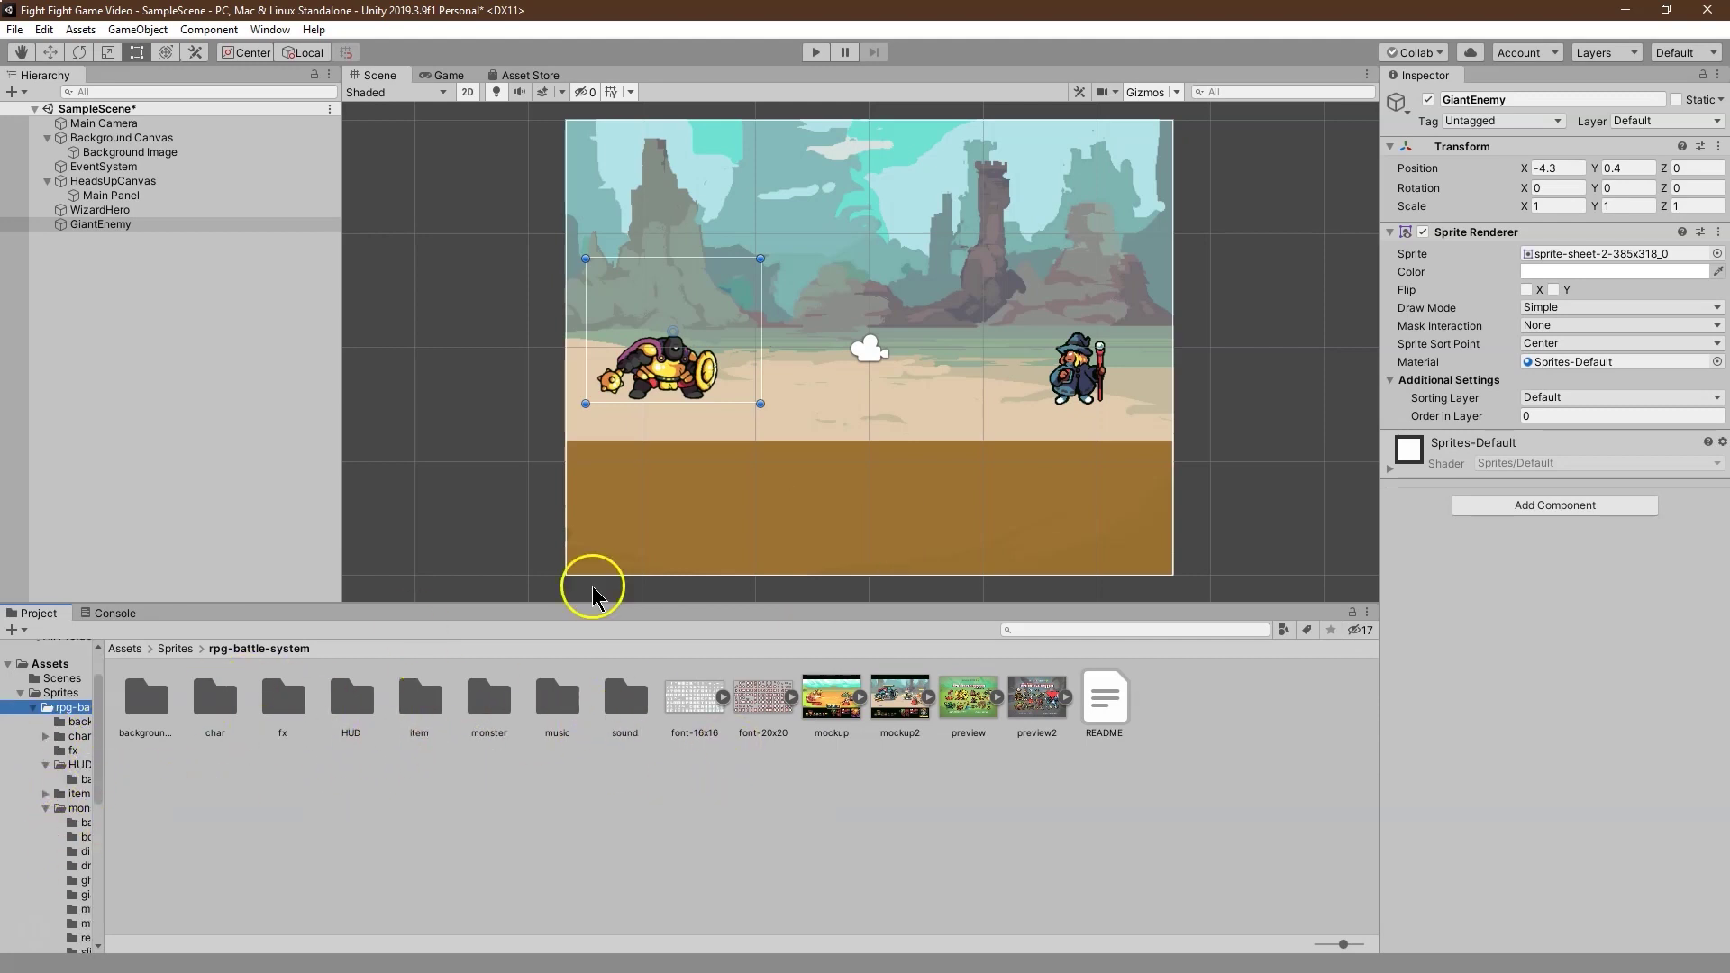
{"action": "scroll", "coordinate": [104, 806], "scroll_direction": "down", "scroll_amount": 8}
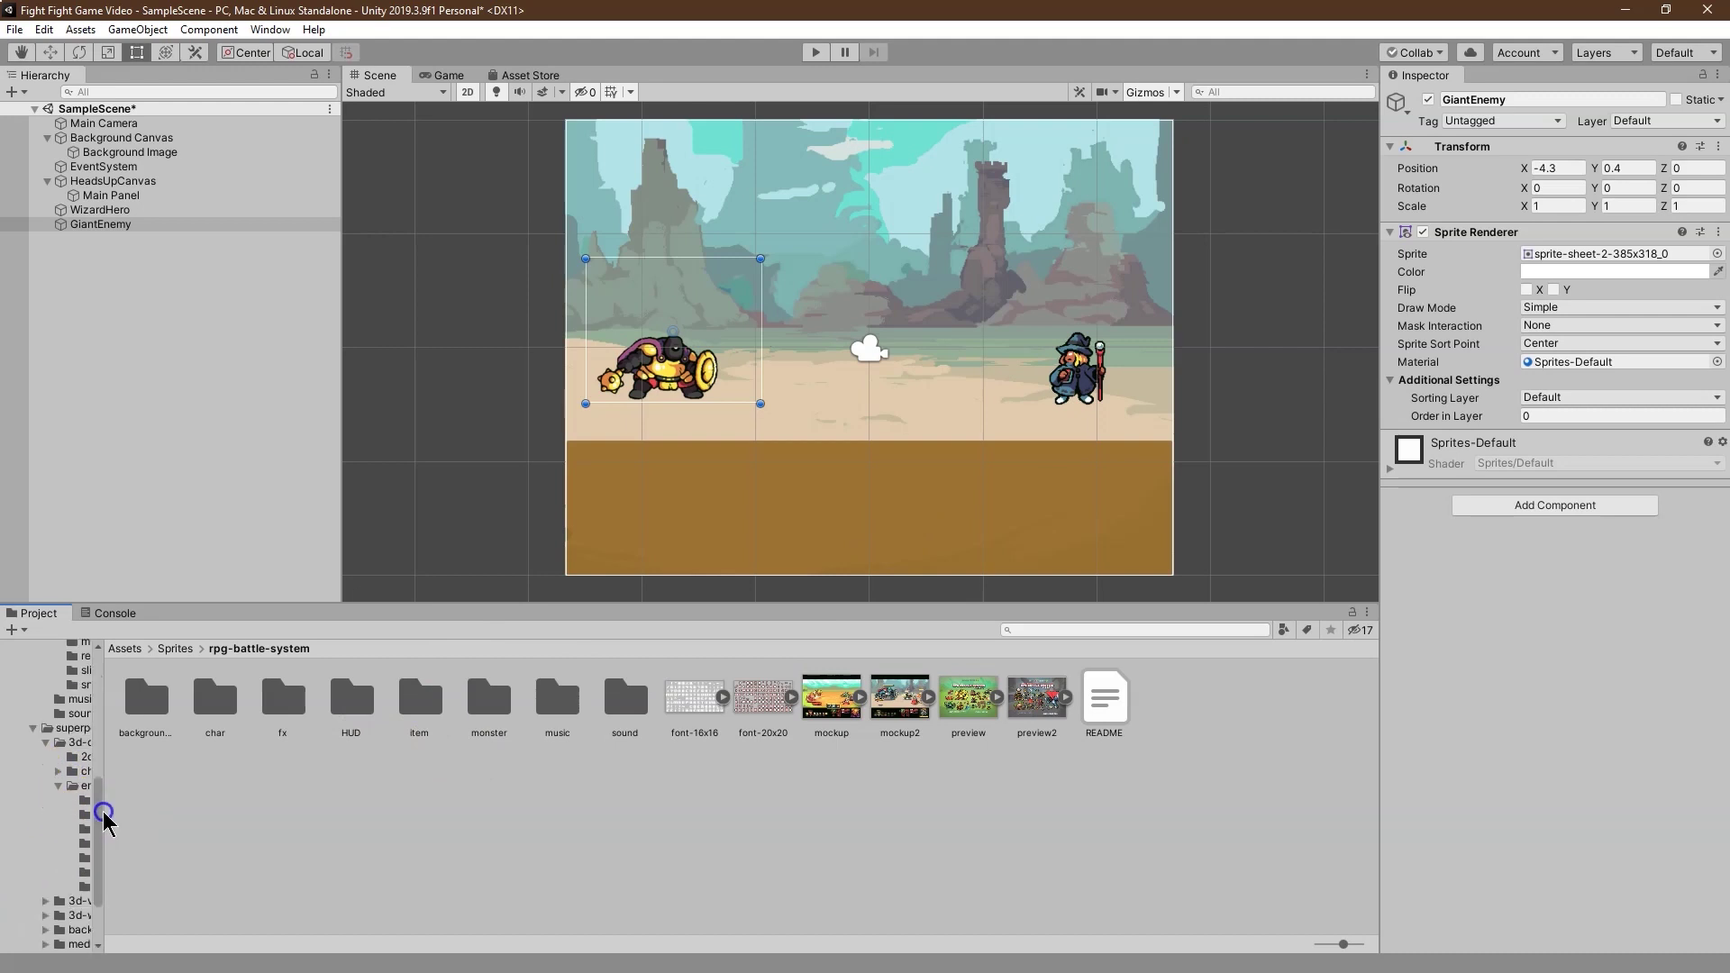
{"action": "left_click_drag", "start_coordinate": [102, 793], "coordinate": [200, 790]}
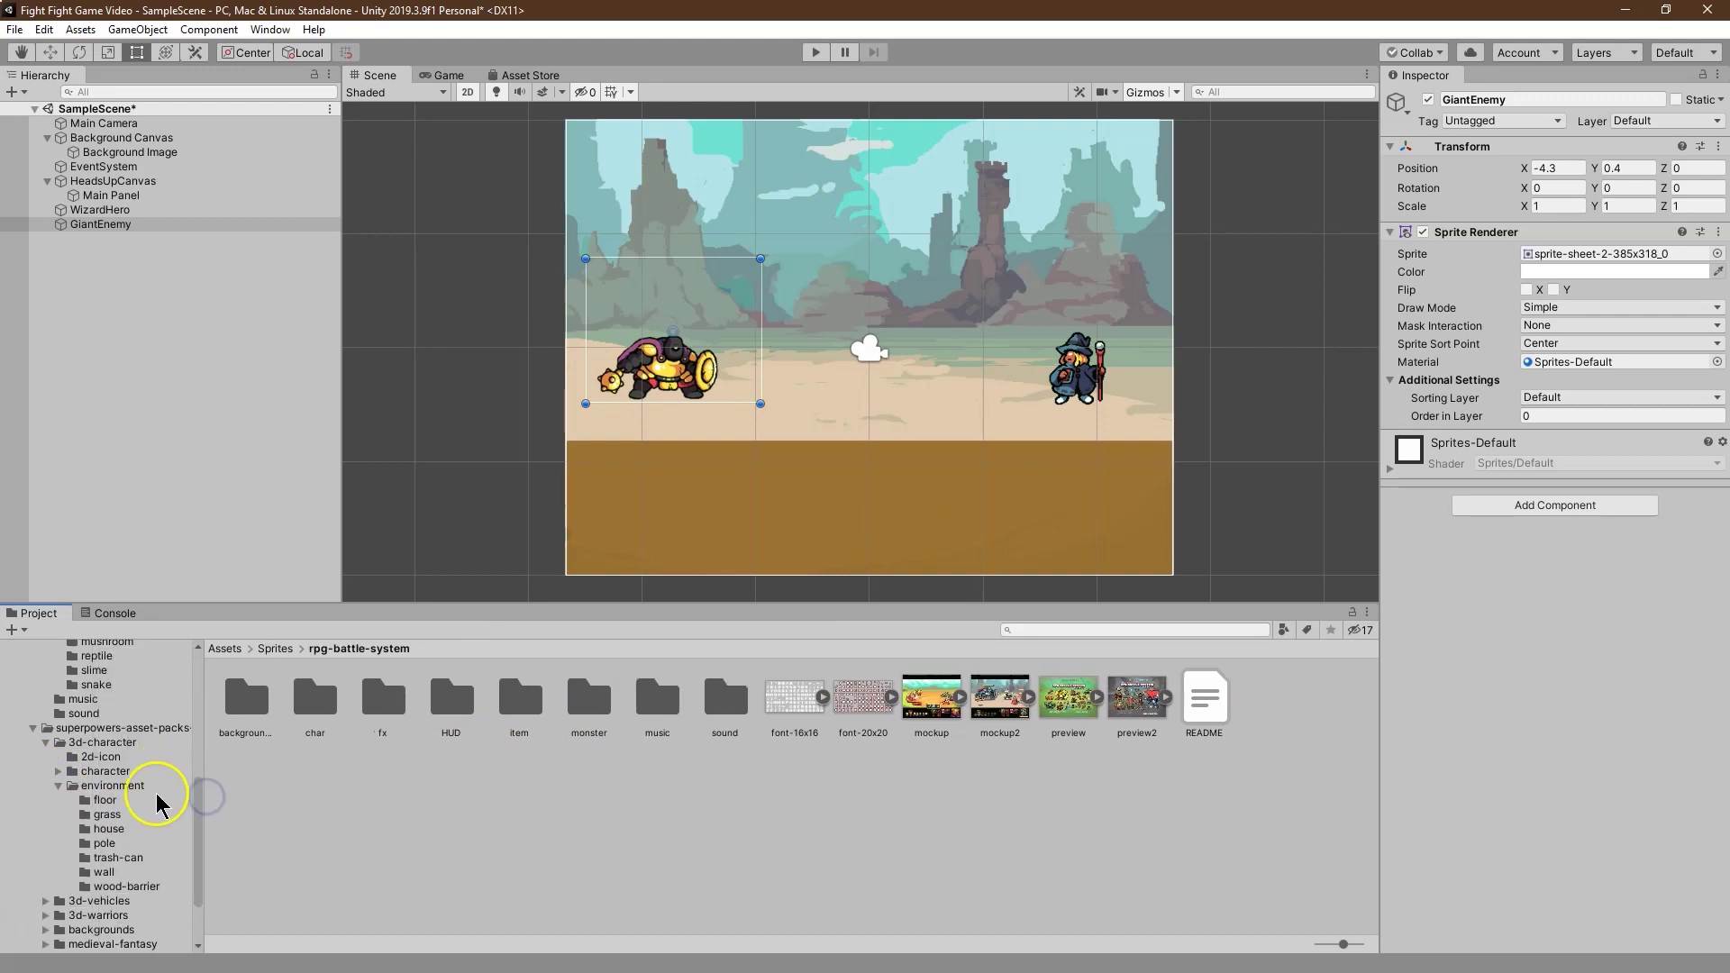
{"action": "scroll", "coordinate": [180, 847], "scroll_direction": "down", "scroll_amount": 3}
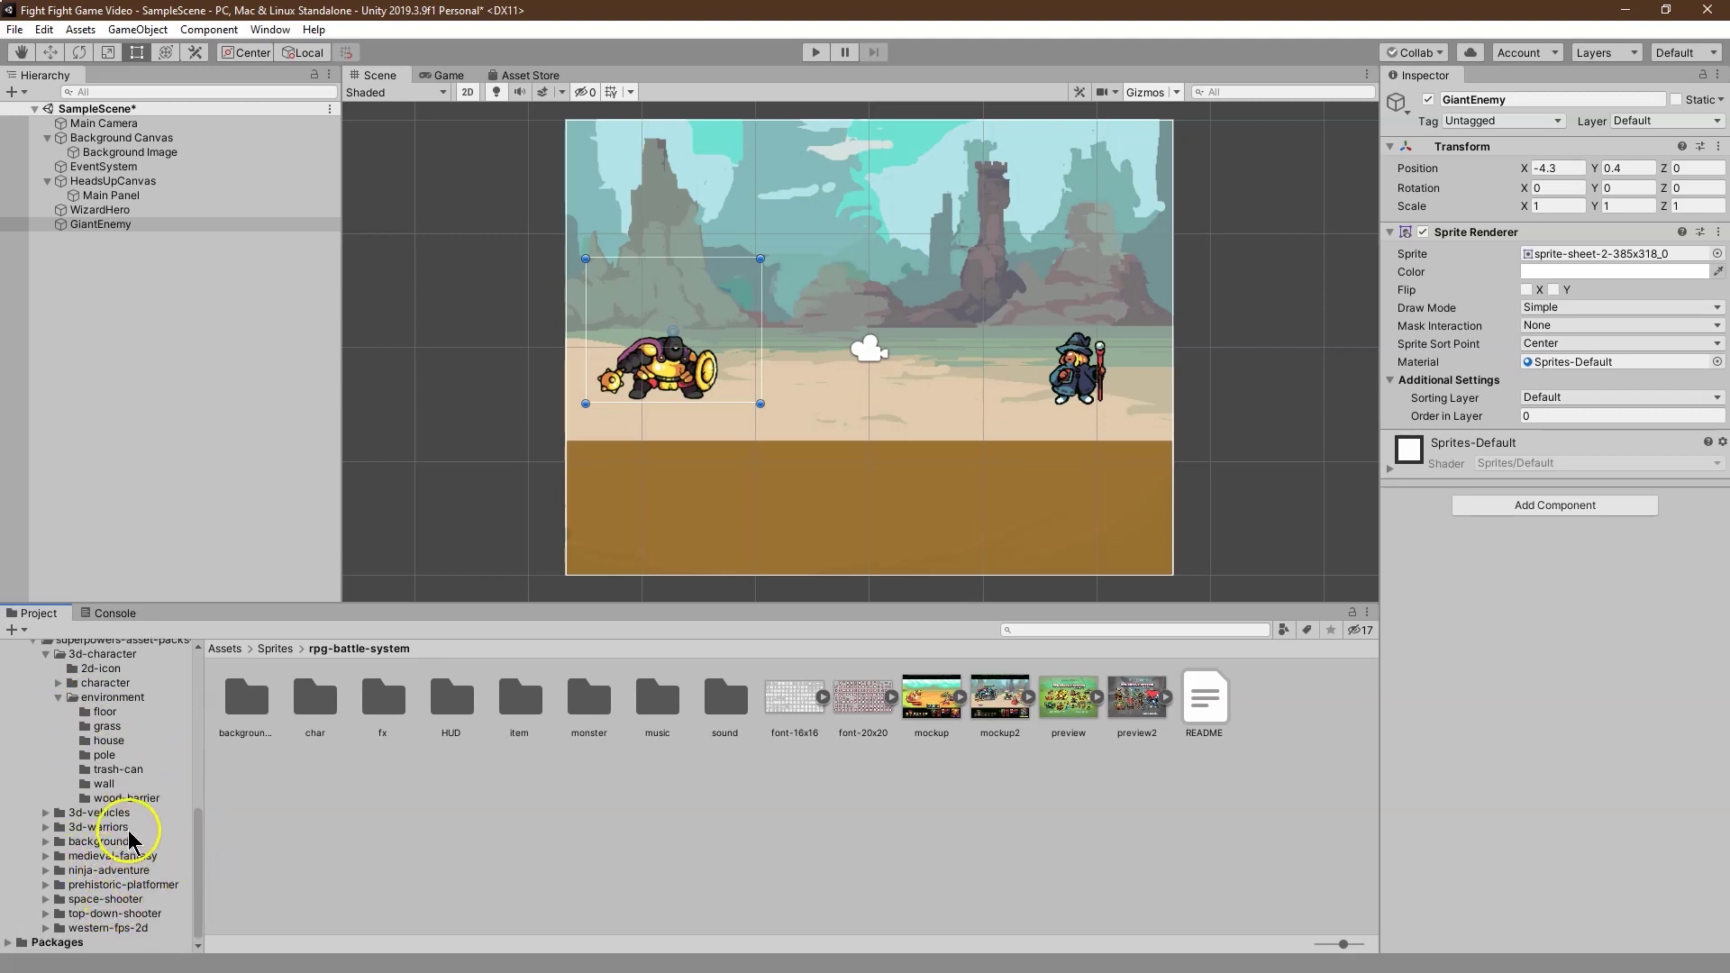
{"action": "left_click", "coordinate": [148, 884]}
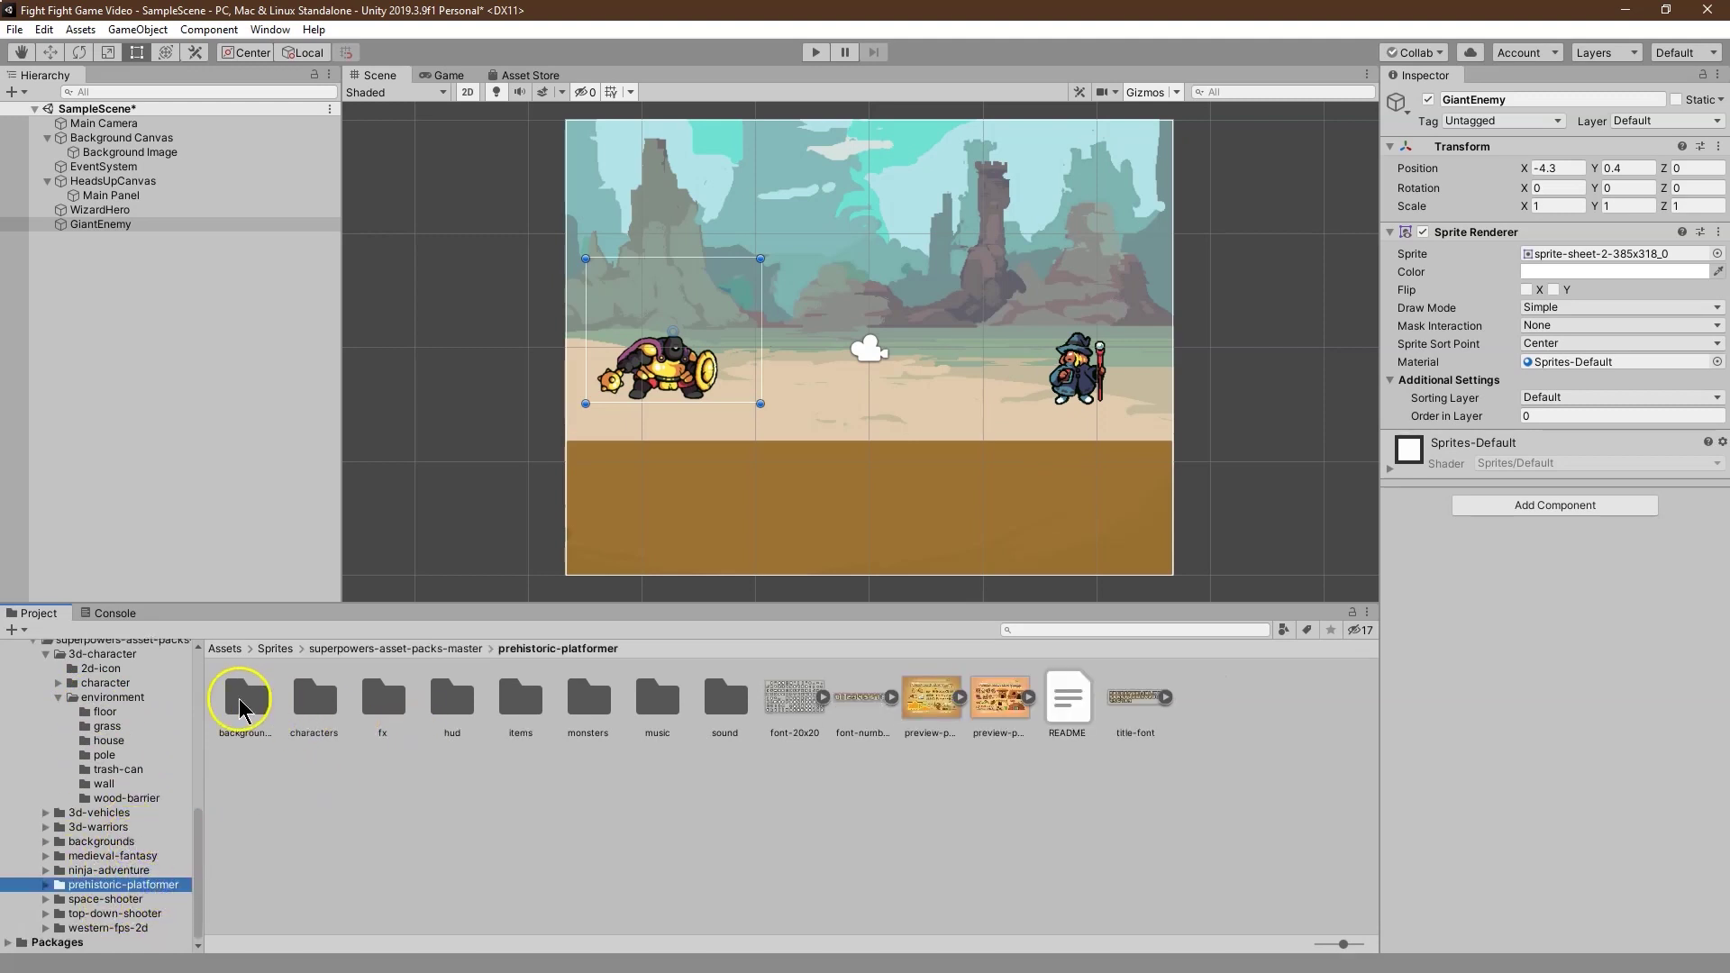
{"action": "double_click", "coordinate": [455, 707]}
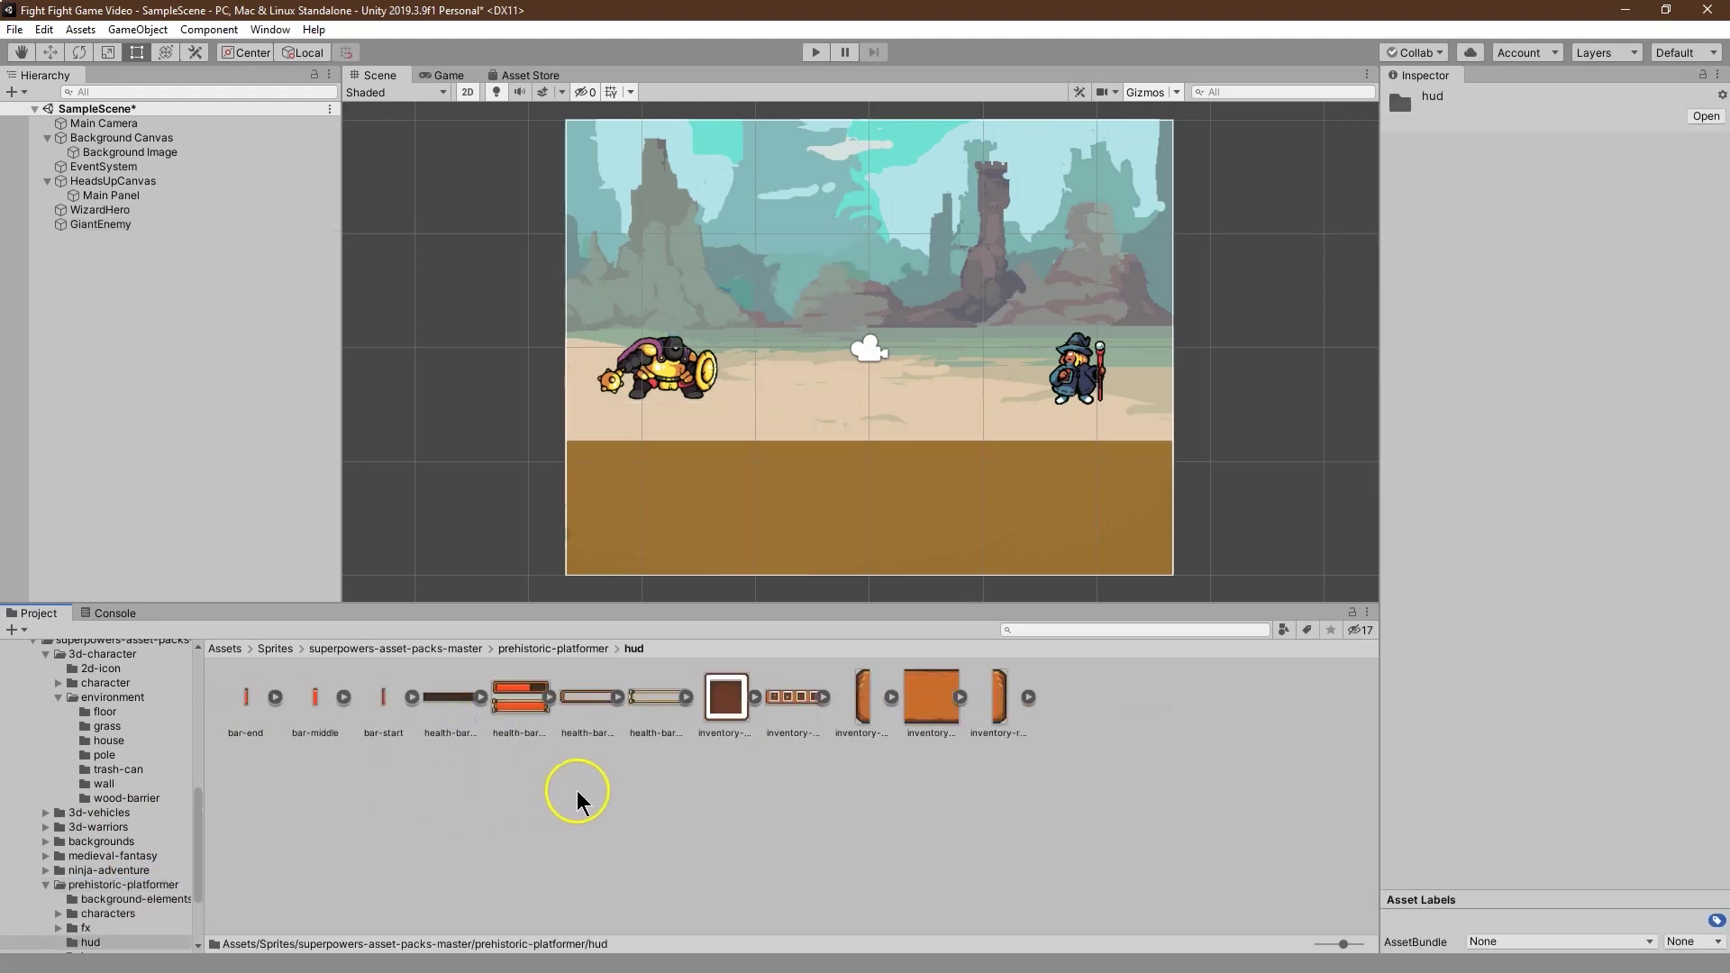
{"action": "left_click", "coordinate": [937, 715]}
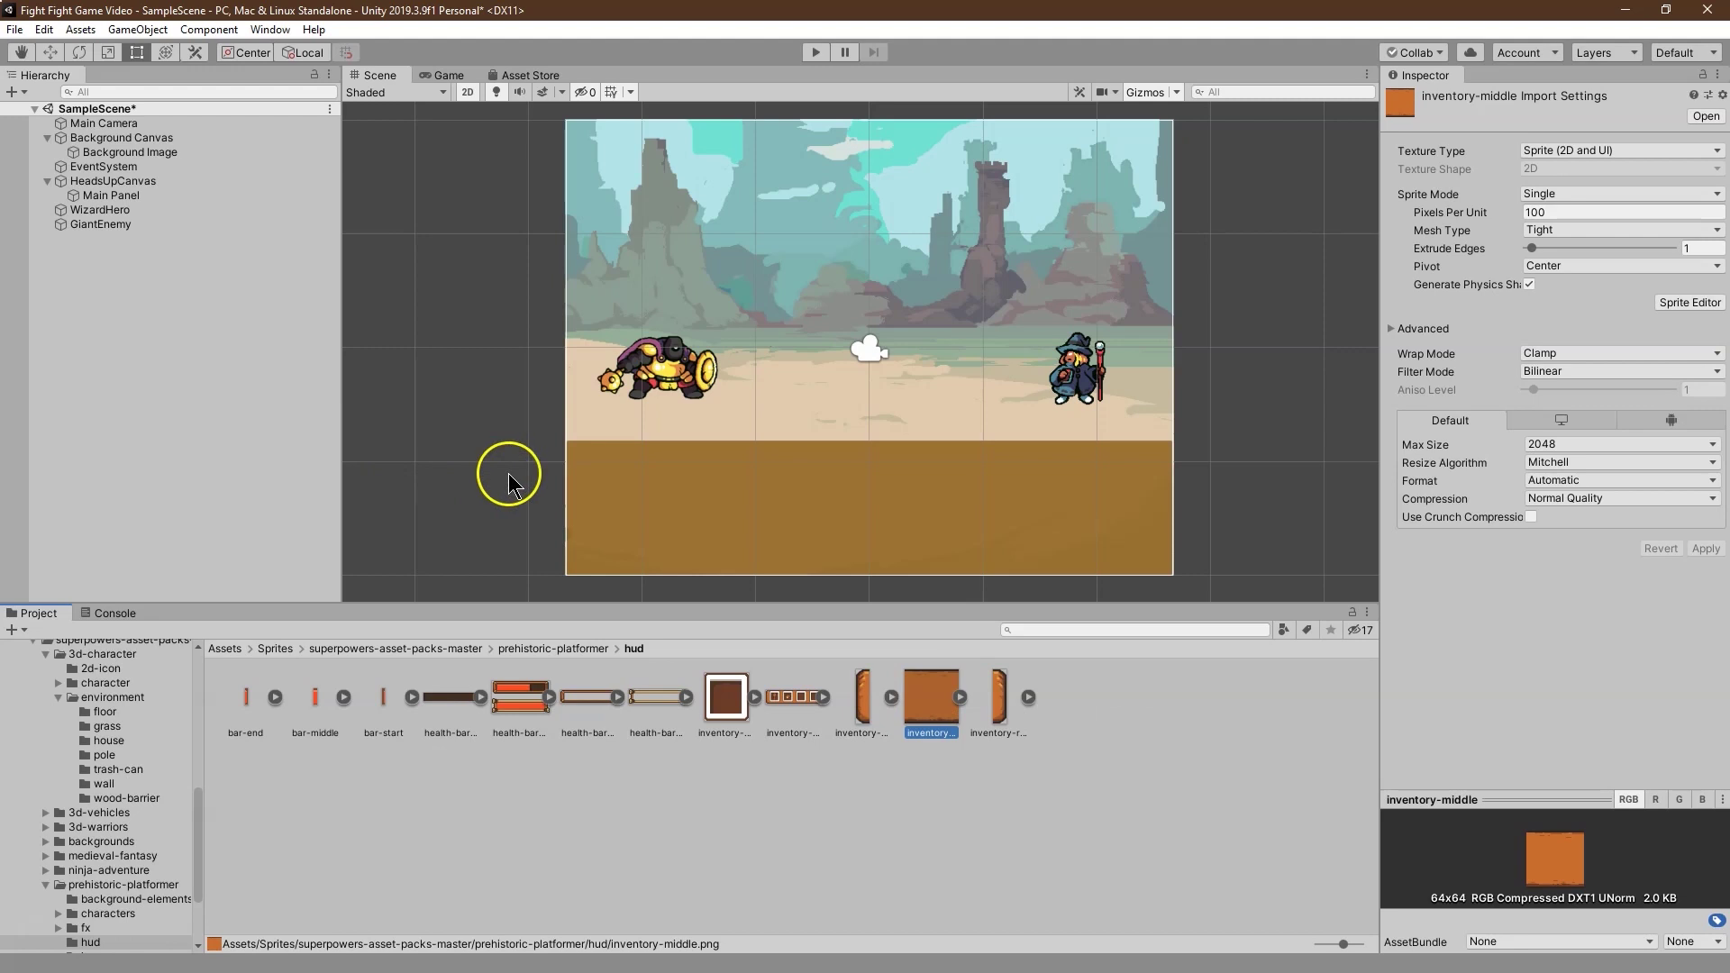
Step: Create an empty child of HeadsUpCanvas named ActionMenu
{"action": "right_click", "coordinate": [132, 185]}
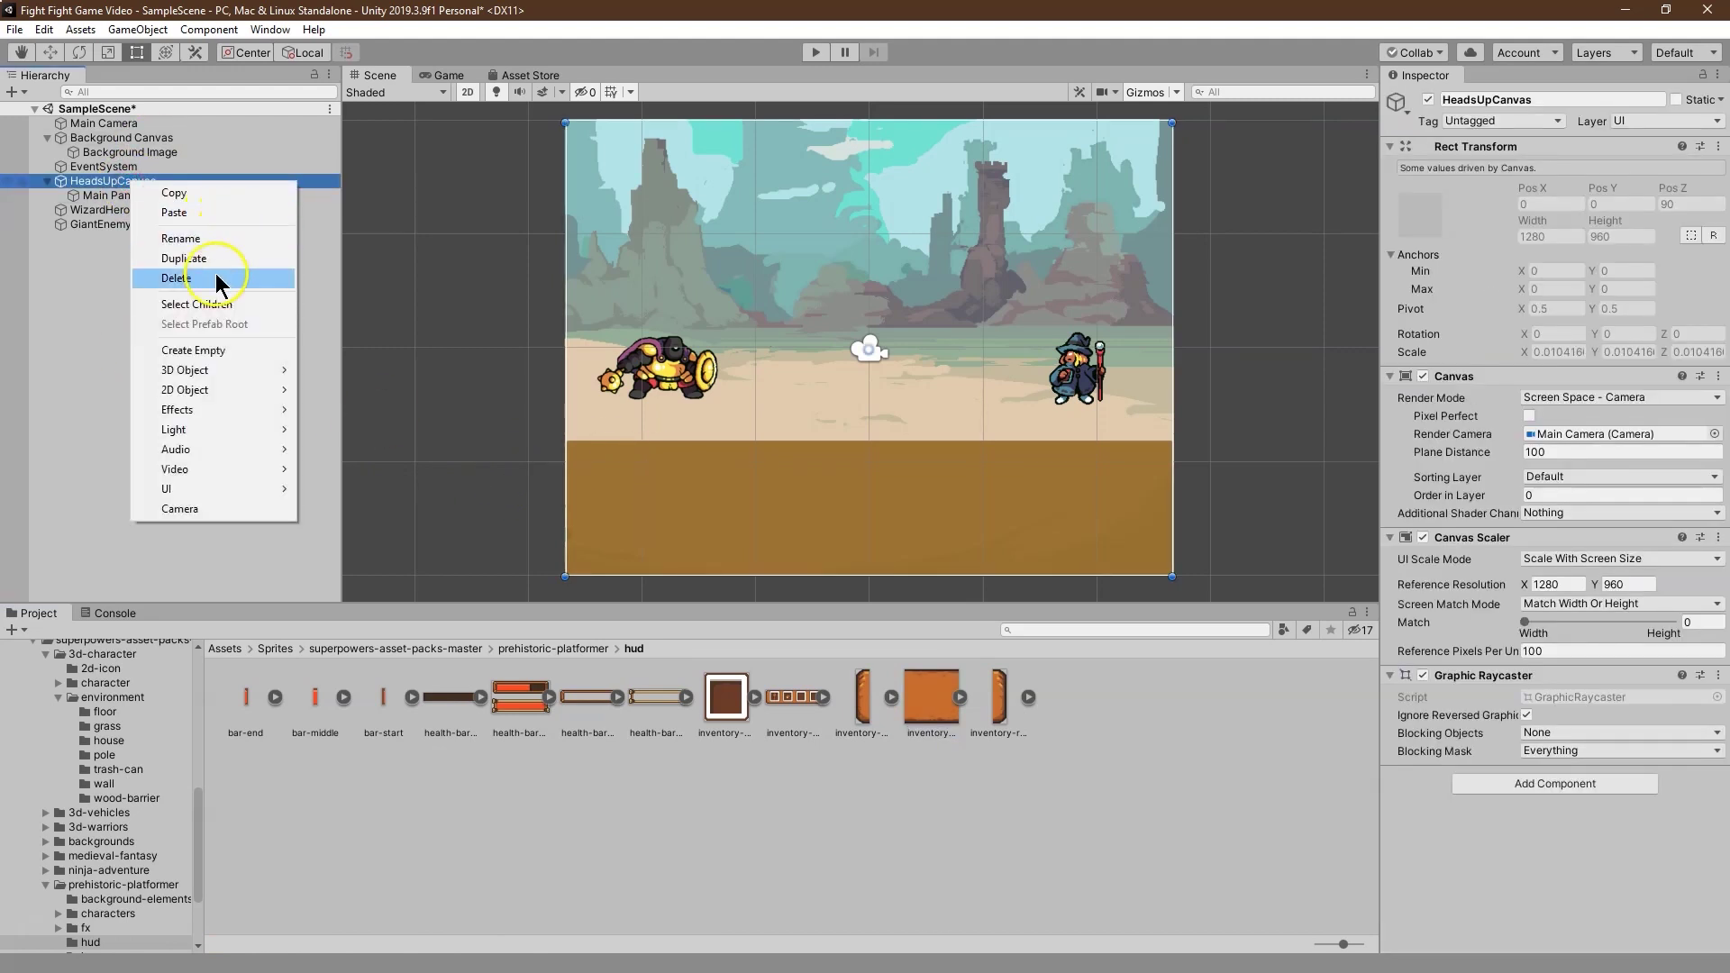
{"action": "left_click", "coordinate": [224, 353]}
{"action": "left_click", "coordinate": [1532, 98]}
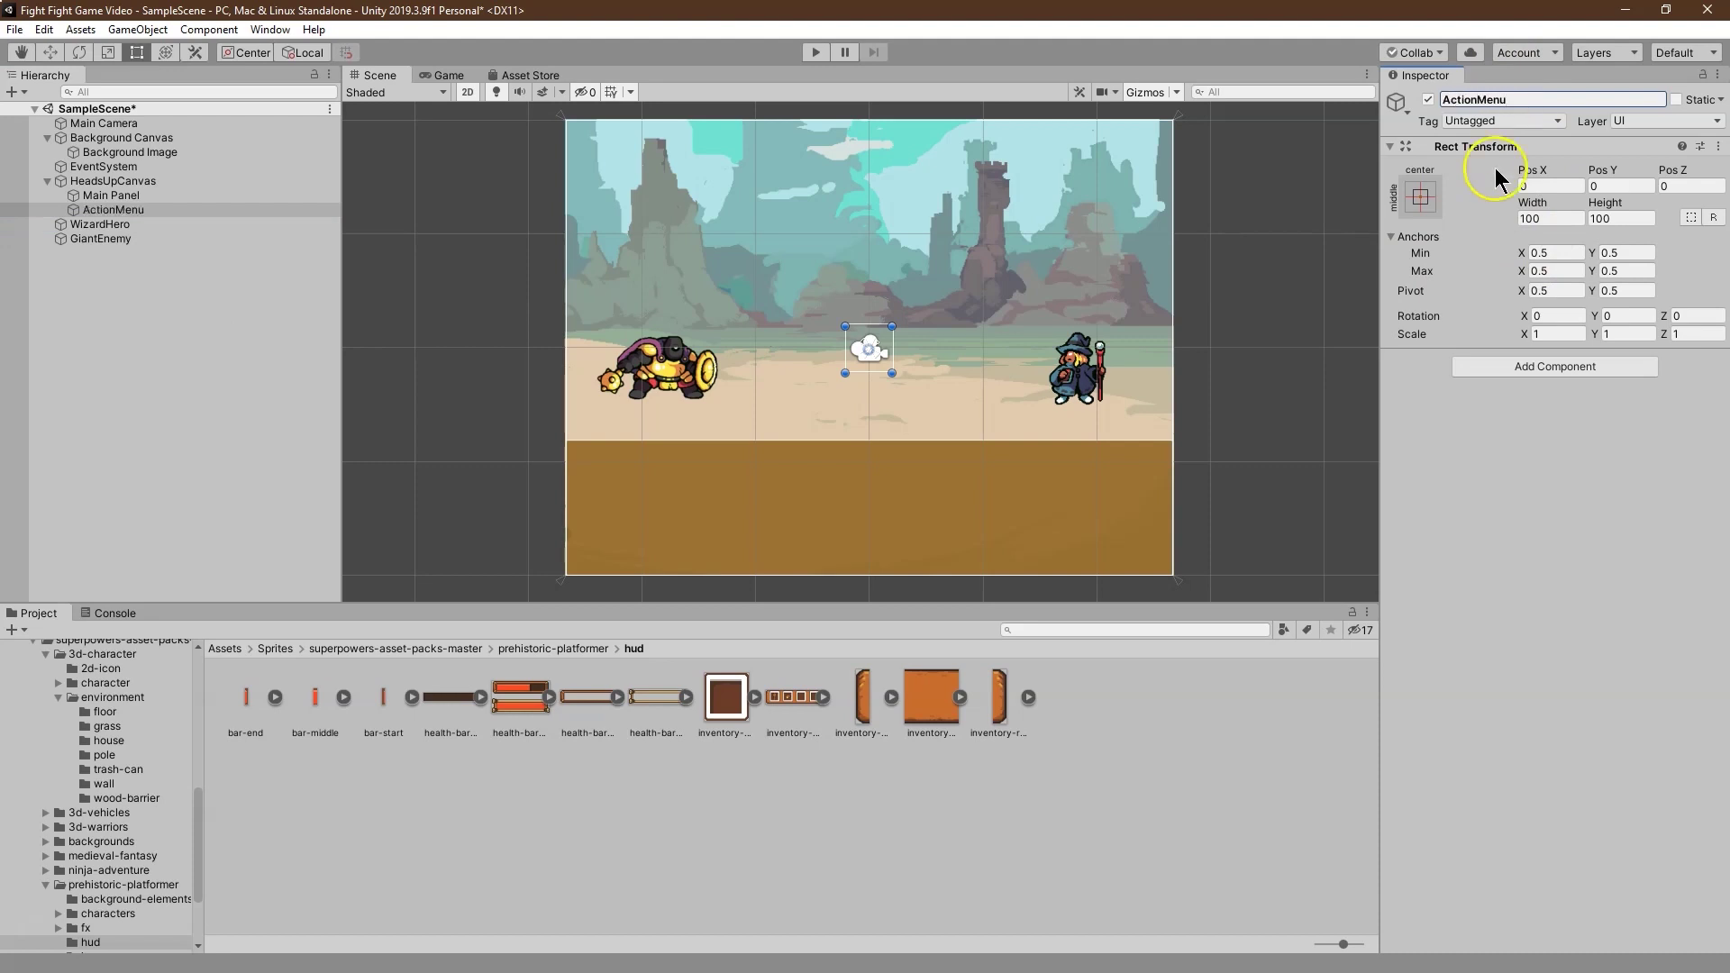
Step: Add a UI Image under ActionMenu using the inventory-middle sprite, moved down to Pos Y -376
{"action": "right_click", "coordinate": [142, 212]}
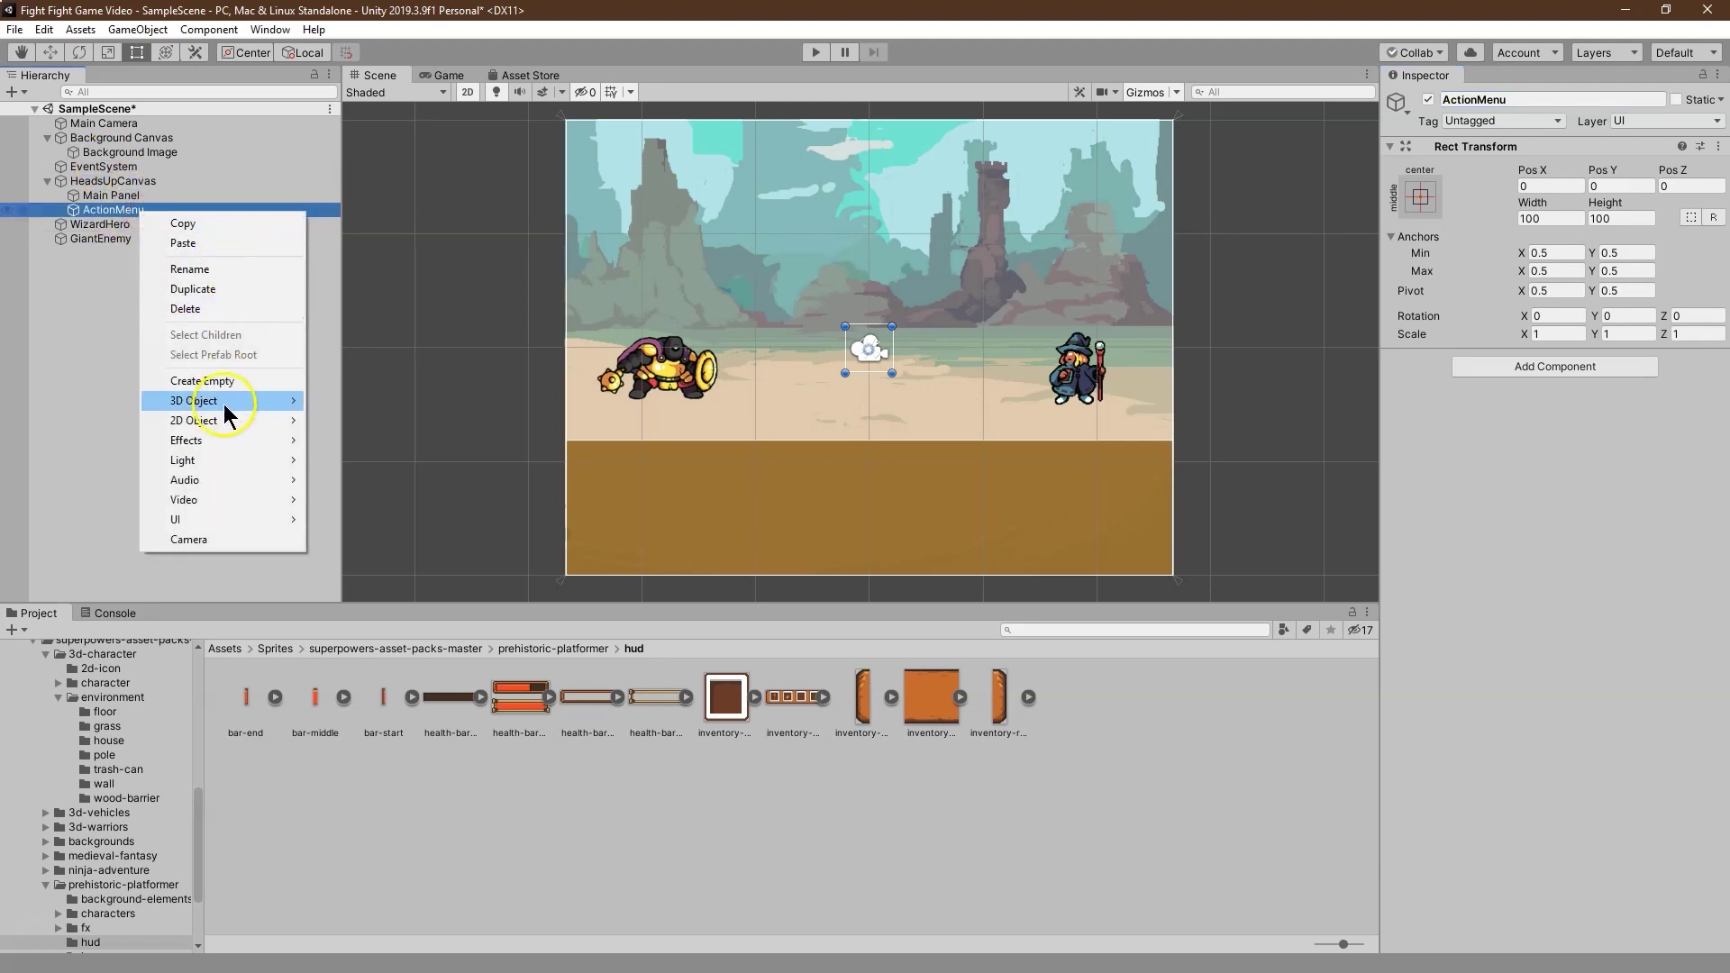
{"action": "mouse_move", "coordinate": [229, 519]}
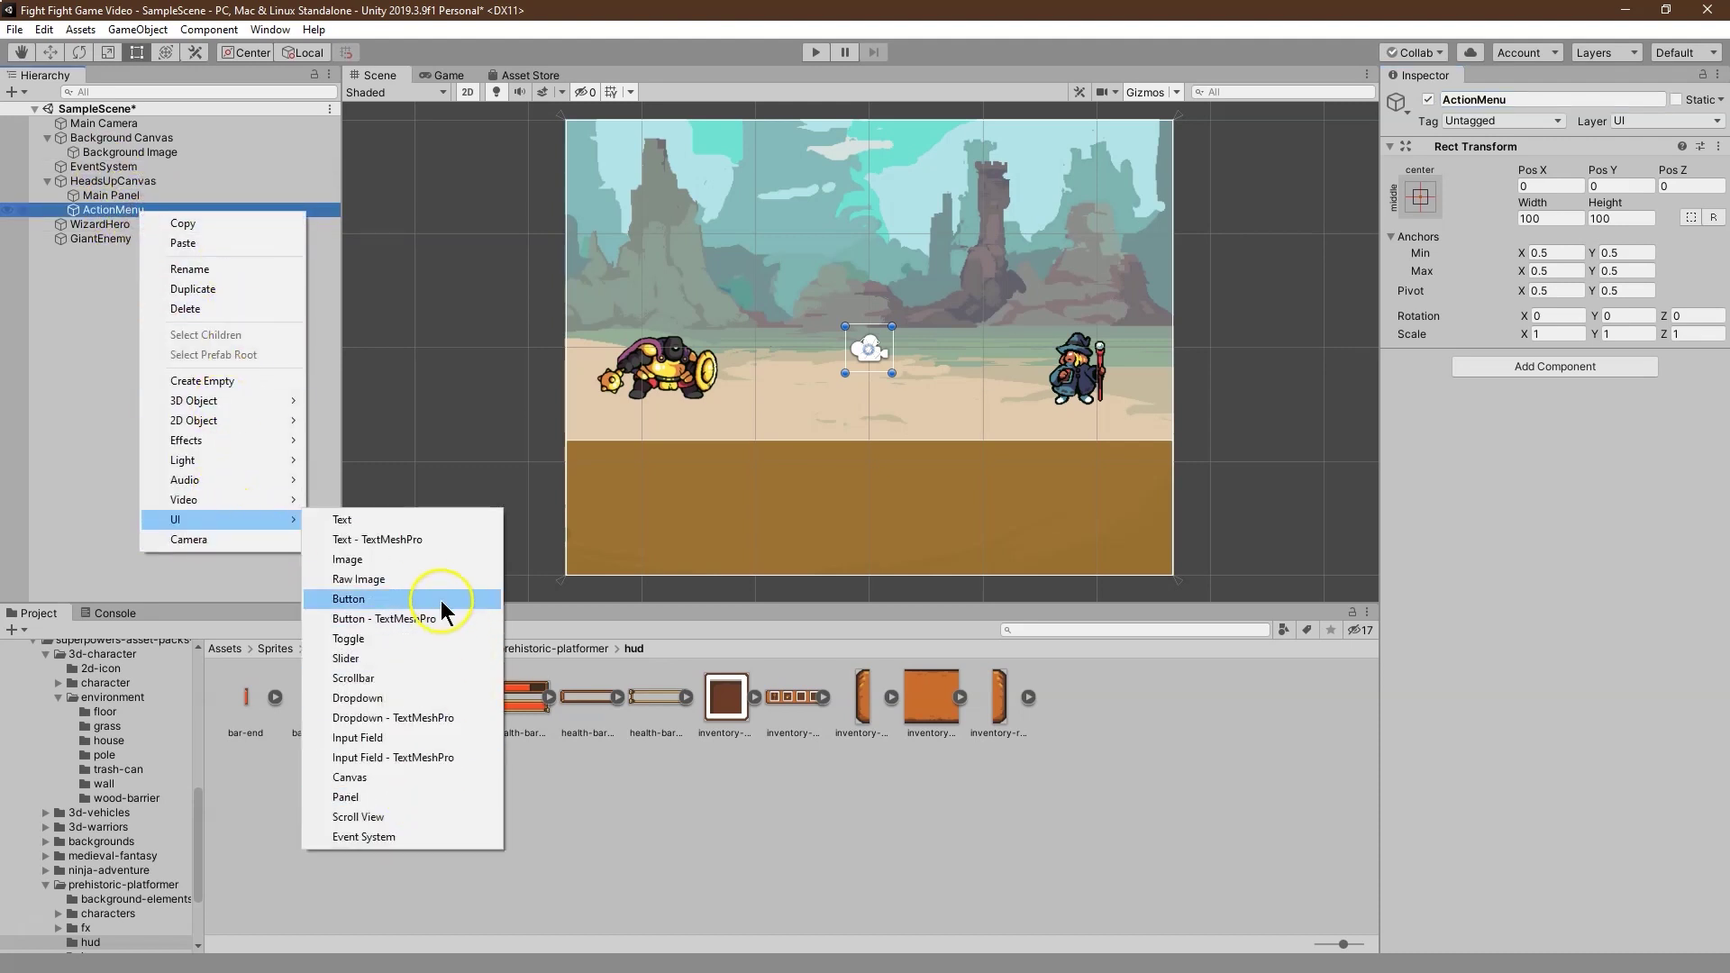
{"action": "left_click", "coordinate": [440, 560]}
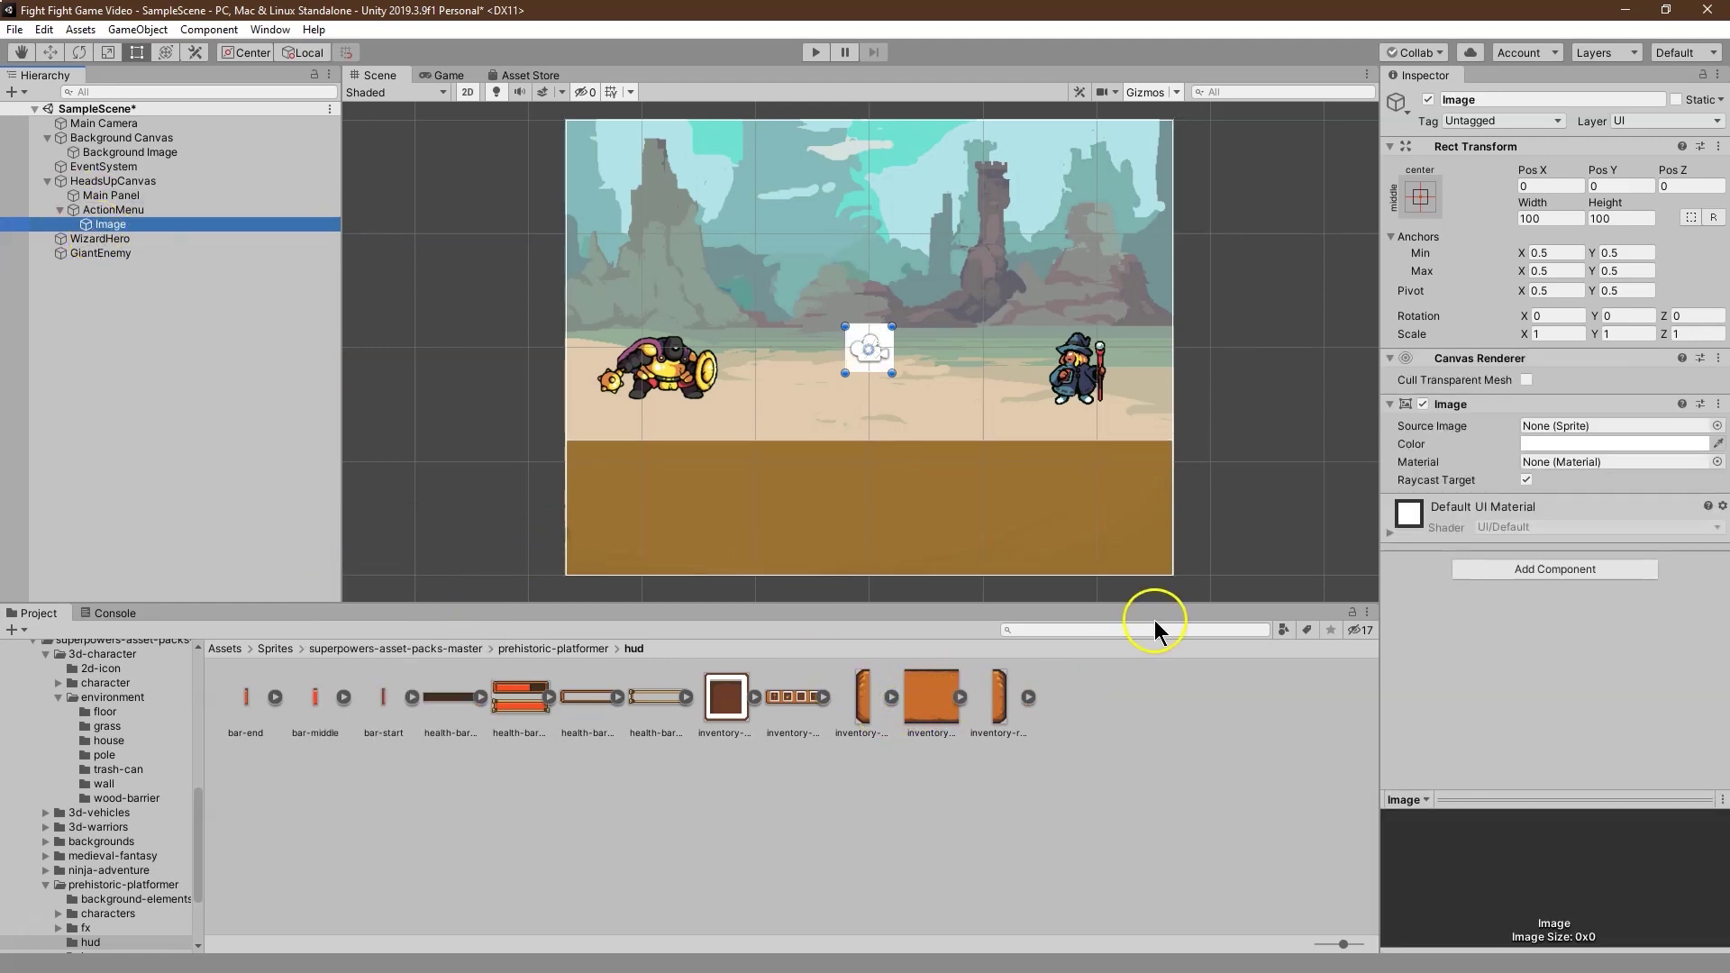
{"action": "left_click_drag", "start_coordinate": [928, 696], "coordinate": [1533, 546]}
{"action": "left_click_drag", "start_coordinate": [1556, 429], "coordinate": [1553, 429]}
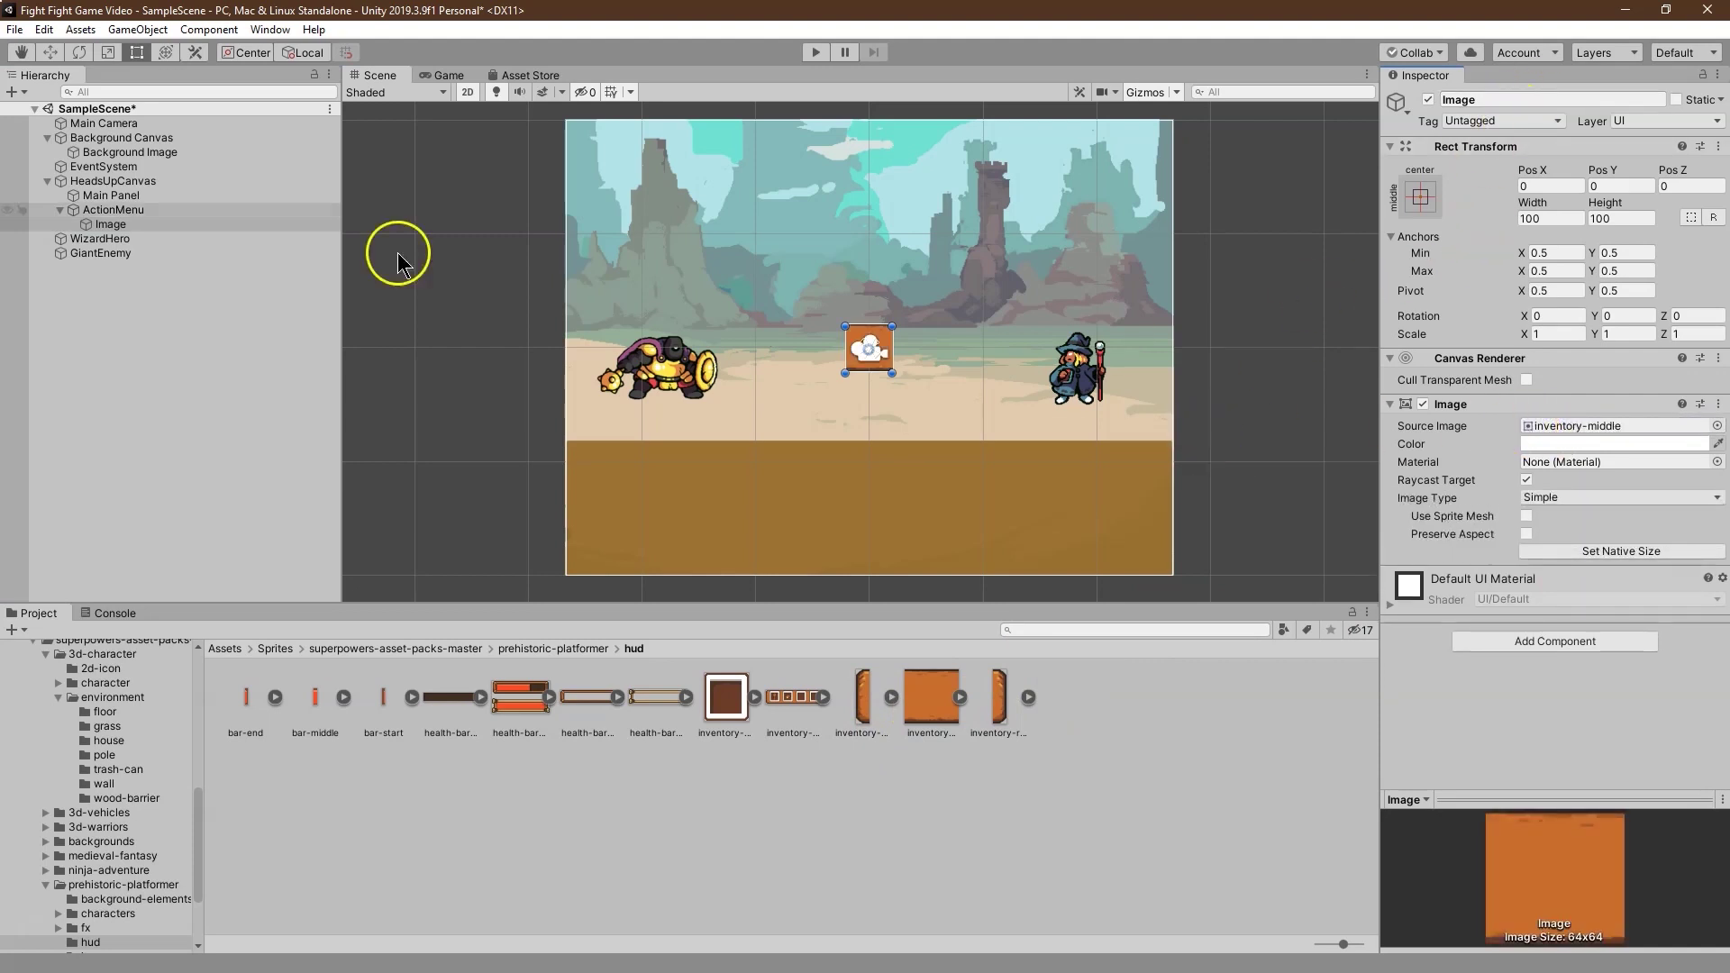
{"action": "left_click", "coordinate": [50, 52]}
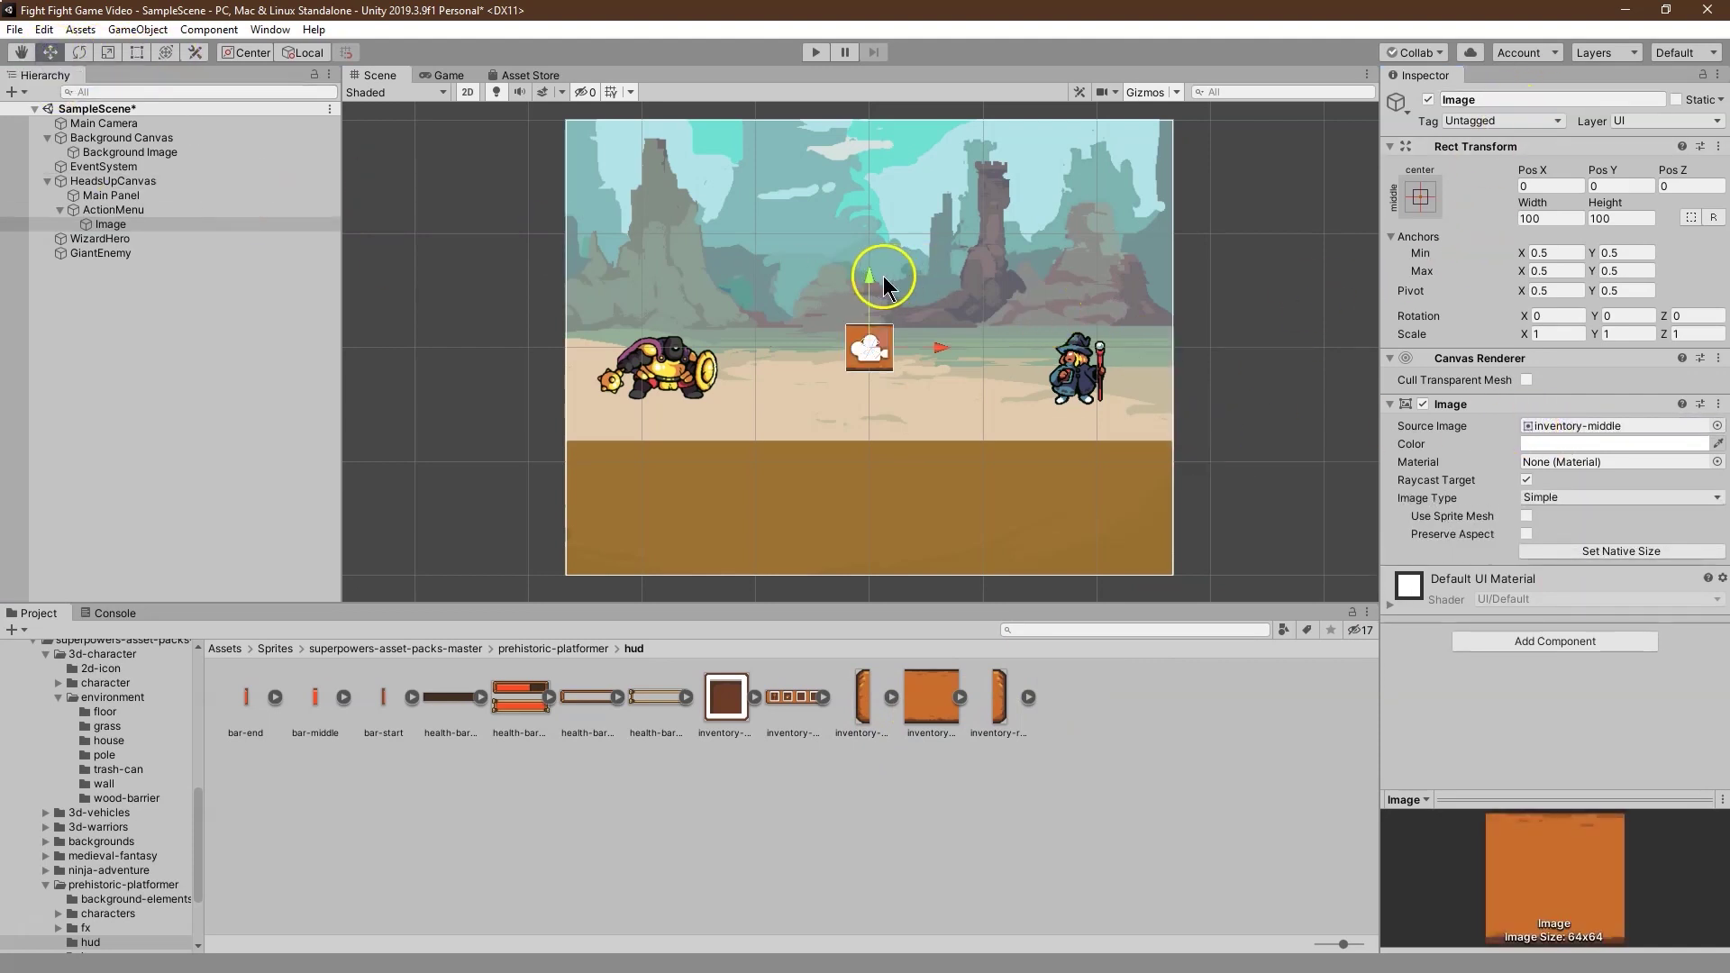
{"action": "left_click_drag", "start_coordinate": [865, 278], "coordinate": [858, 460]}
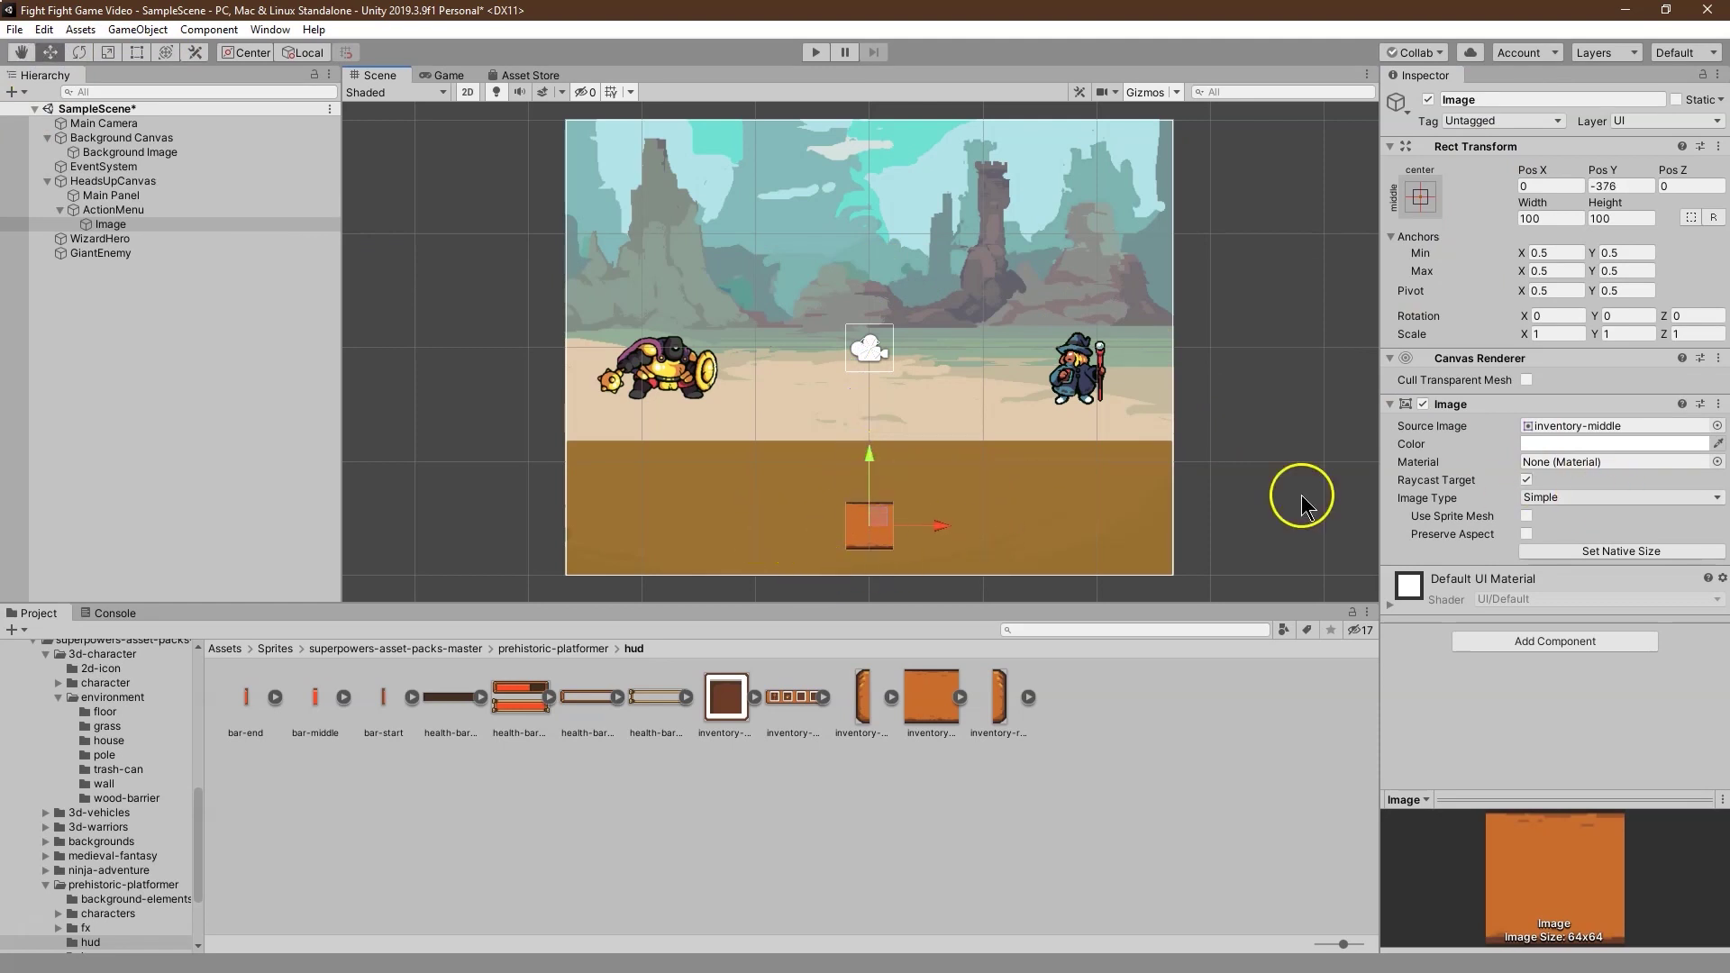
Step: Set the Main Panel's Image colour to hex C87F4C at alpha 201
{"action": "left_click", "coordinate": [112, 196]}
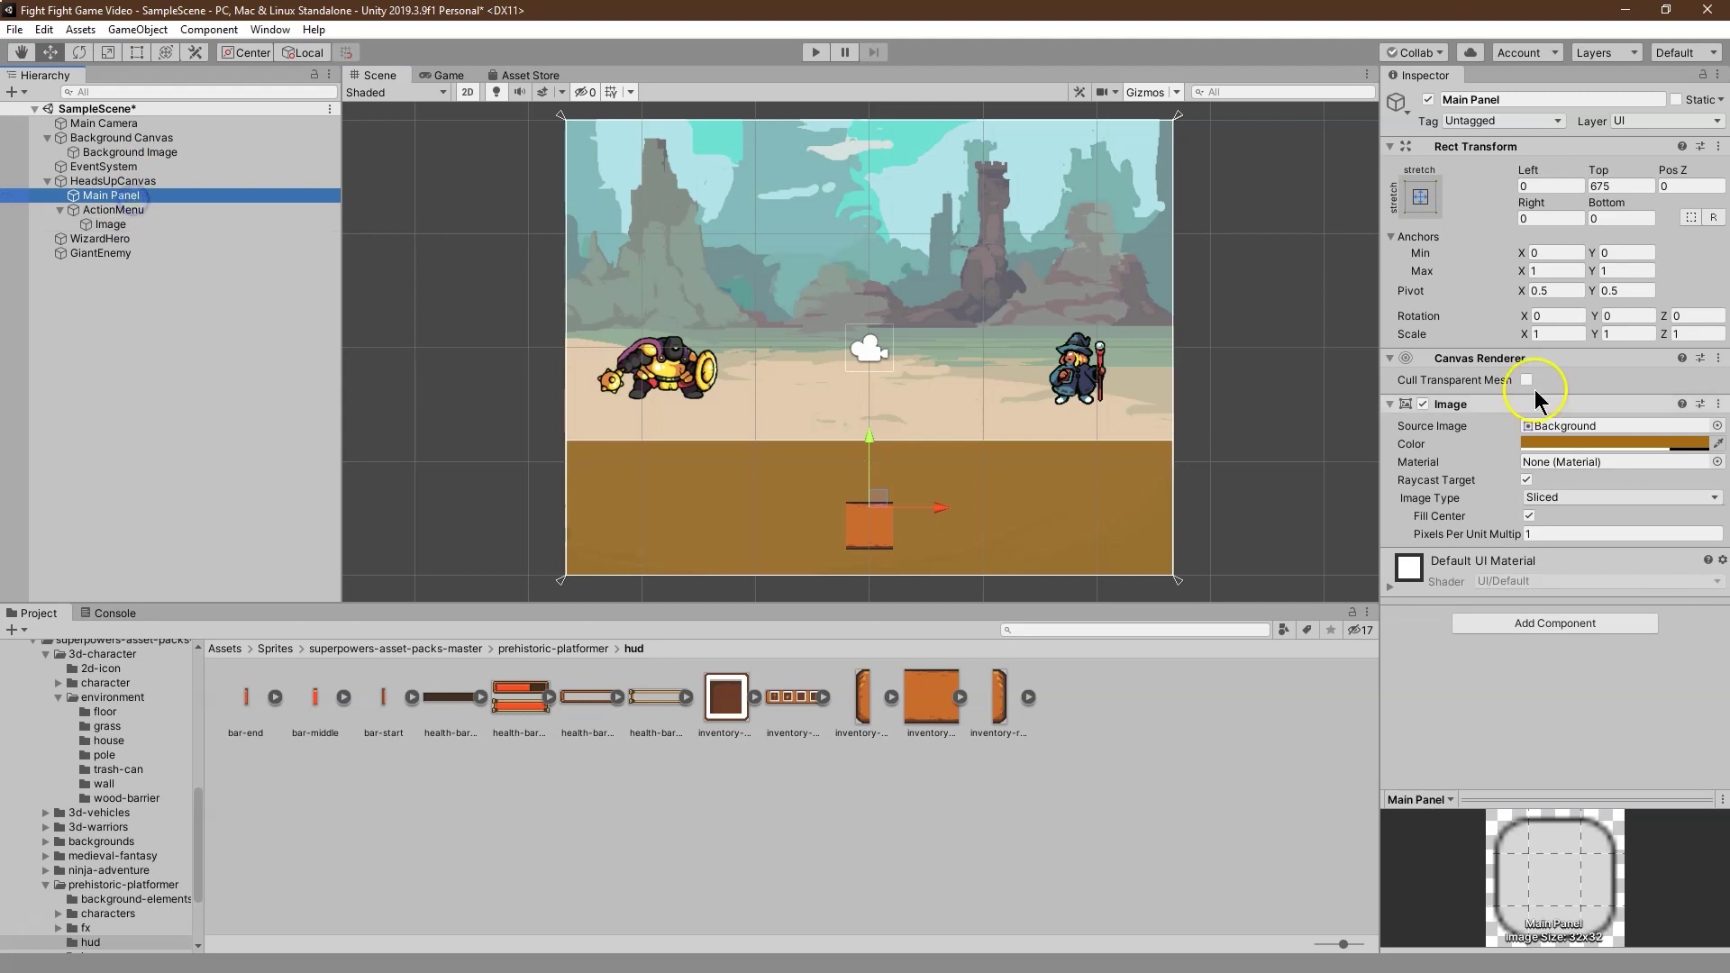
{"action": "left_click", "coordinate": [1573, 445]}
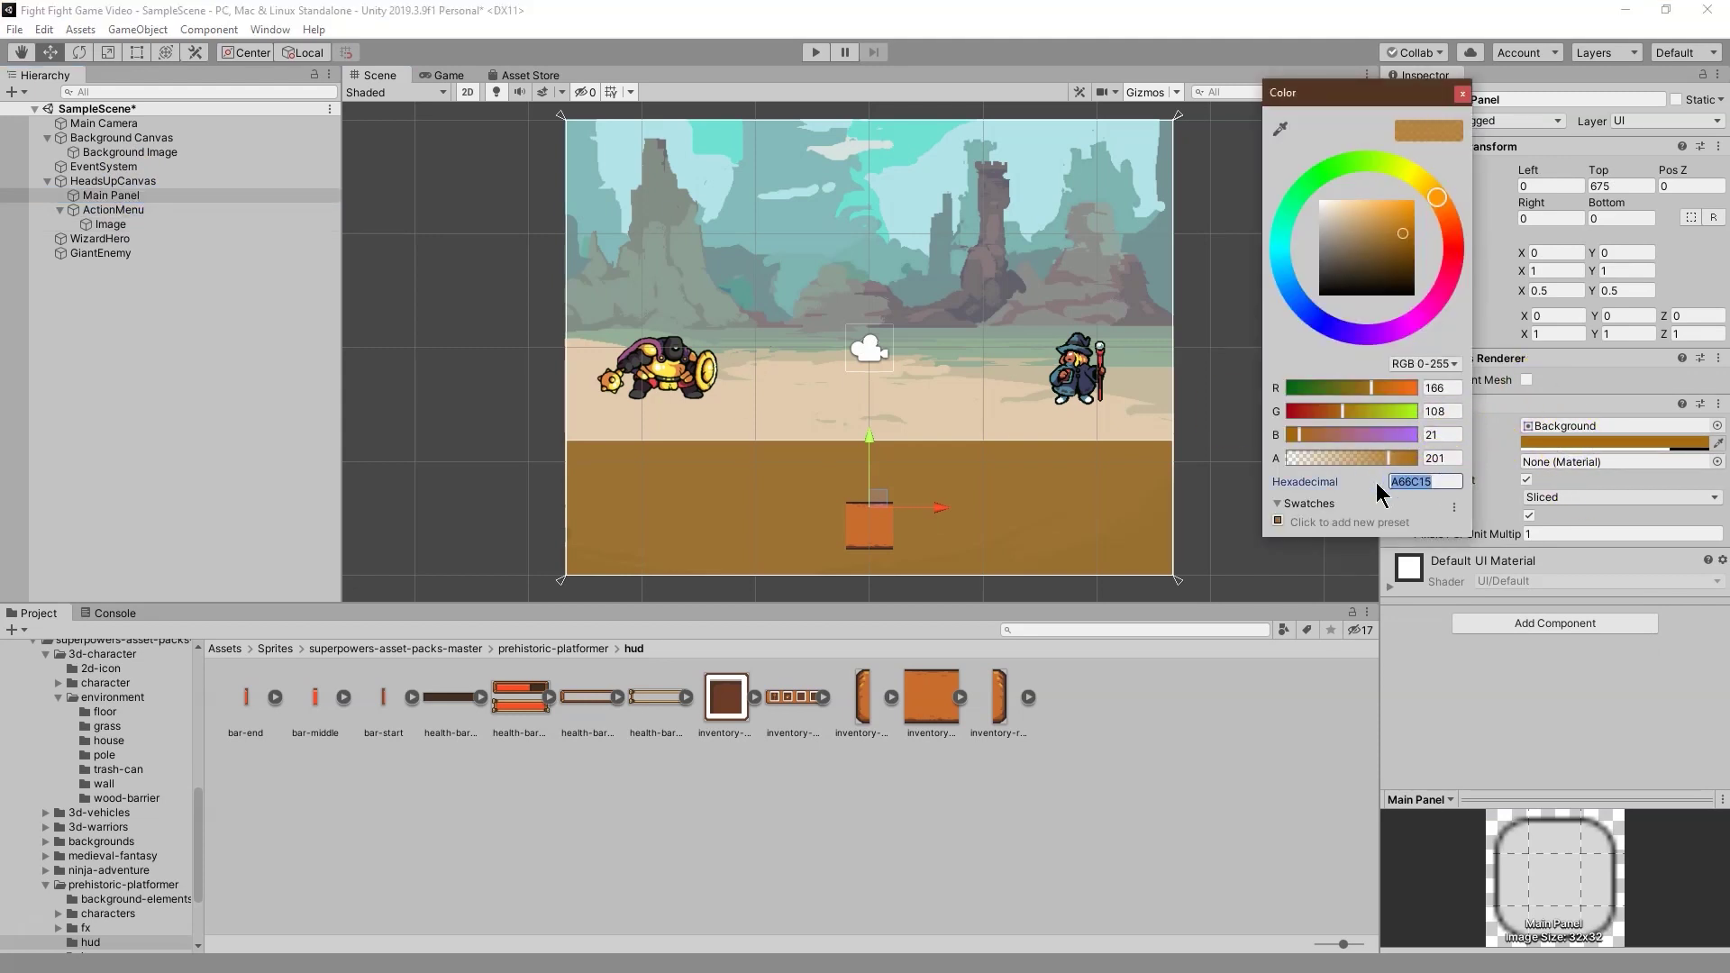
{"action": "type", "text": "C87F4C"}
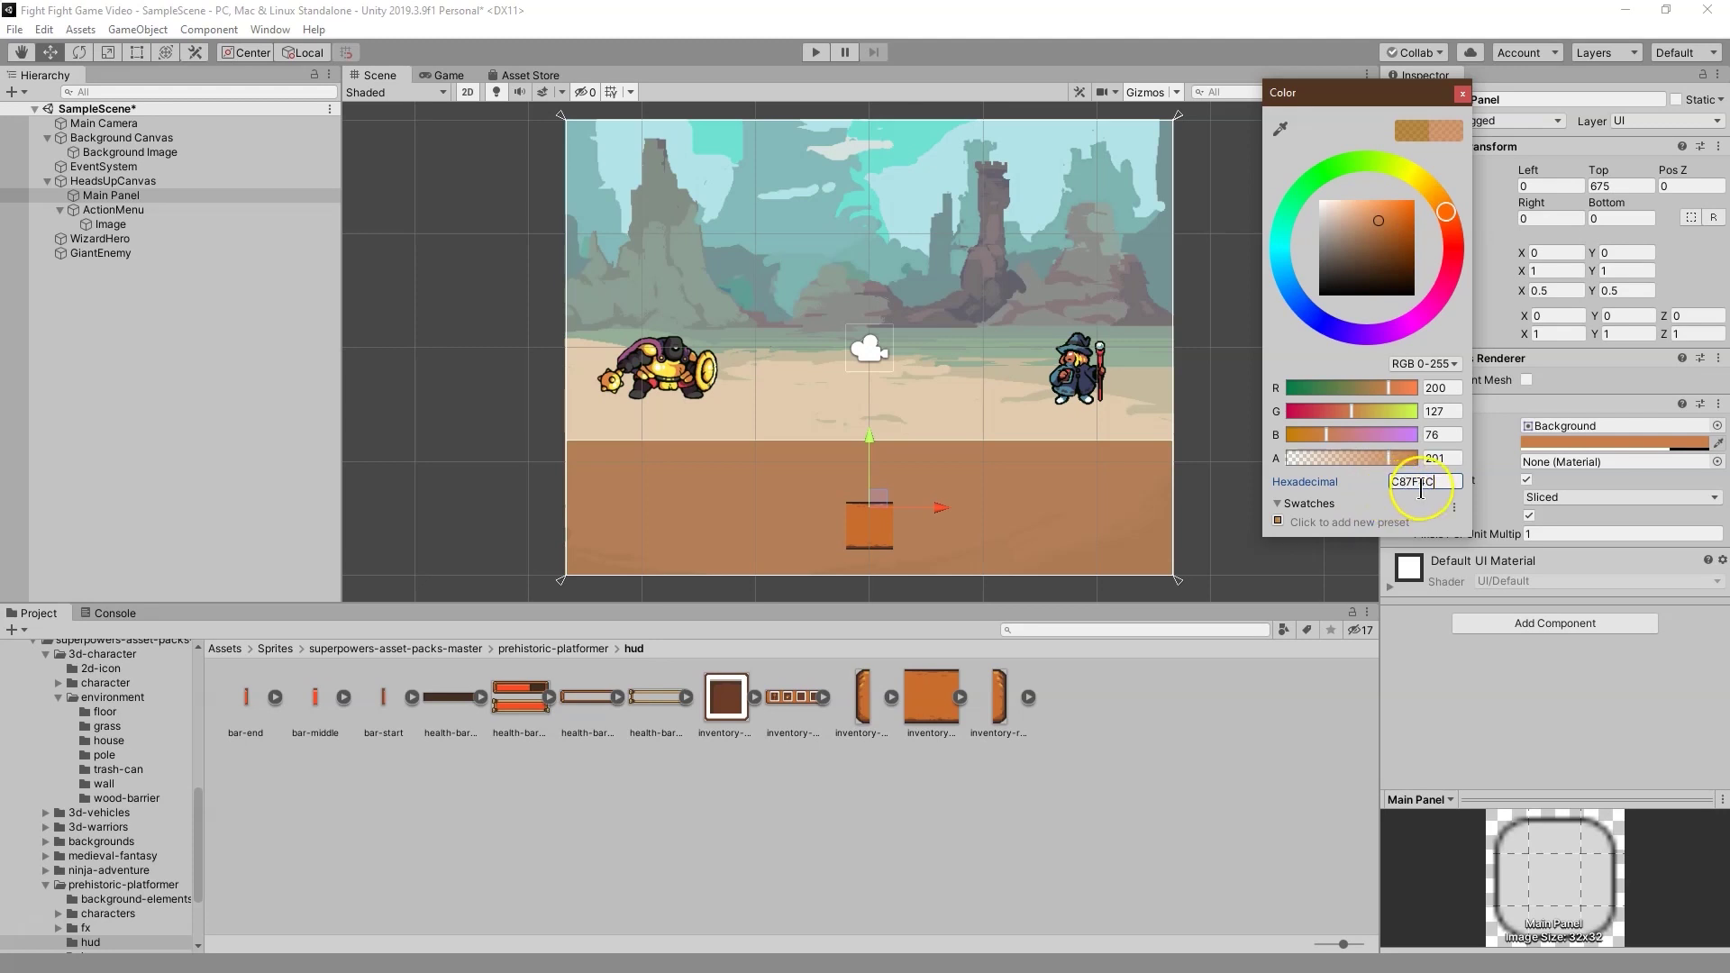
{"action": "left_click", "coordinate": [1460, 93]}
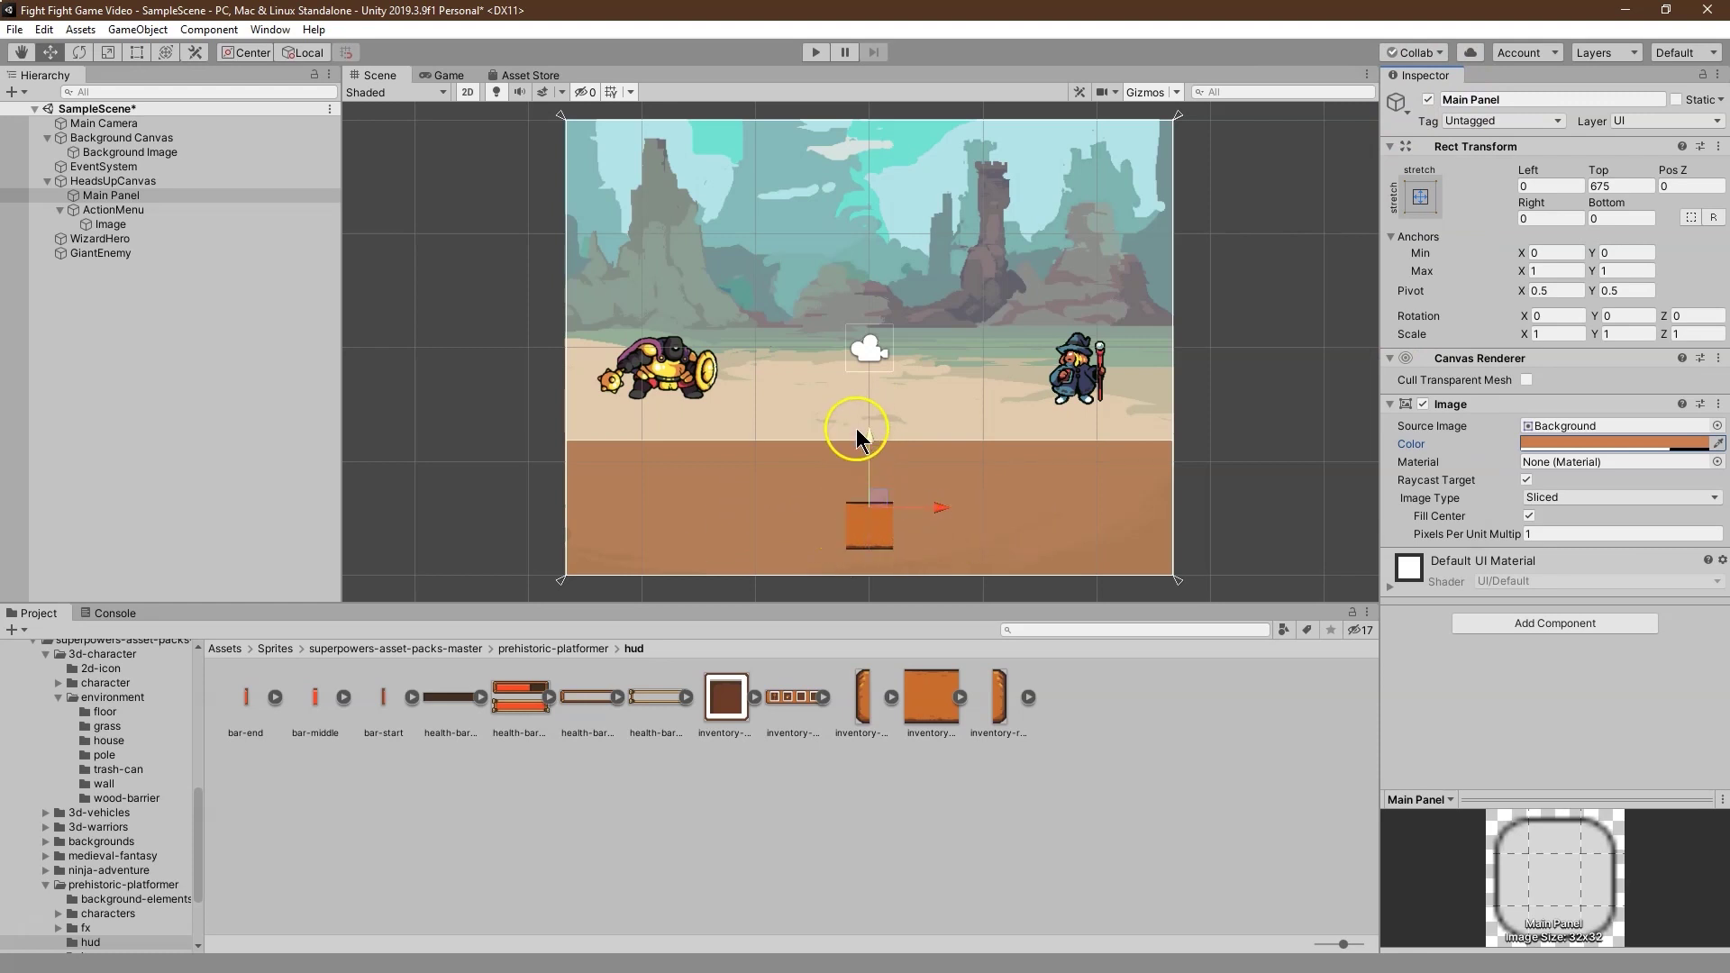
Step: Rename the orange image to PanelCenter and make two duplicates, PanelCenter (1) and (2)
{"action": "left_click", "coordinate": [106, 224]}
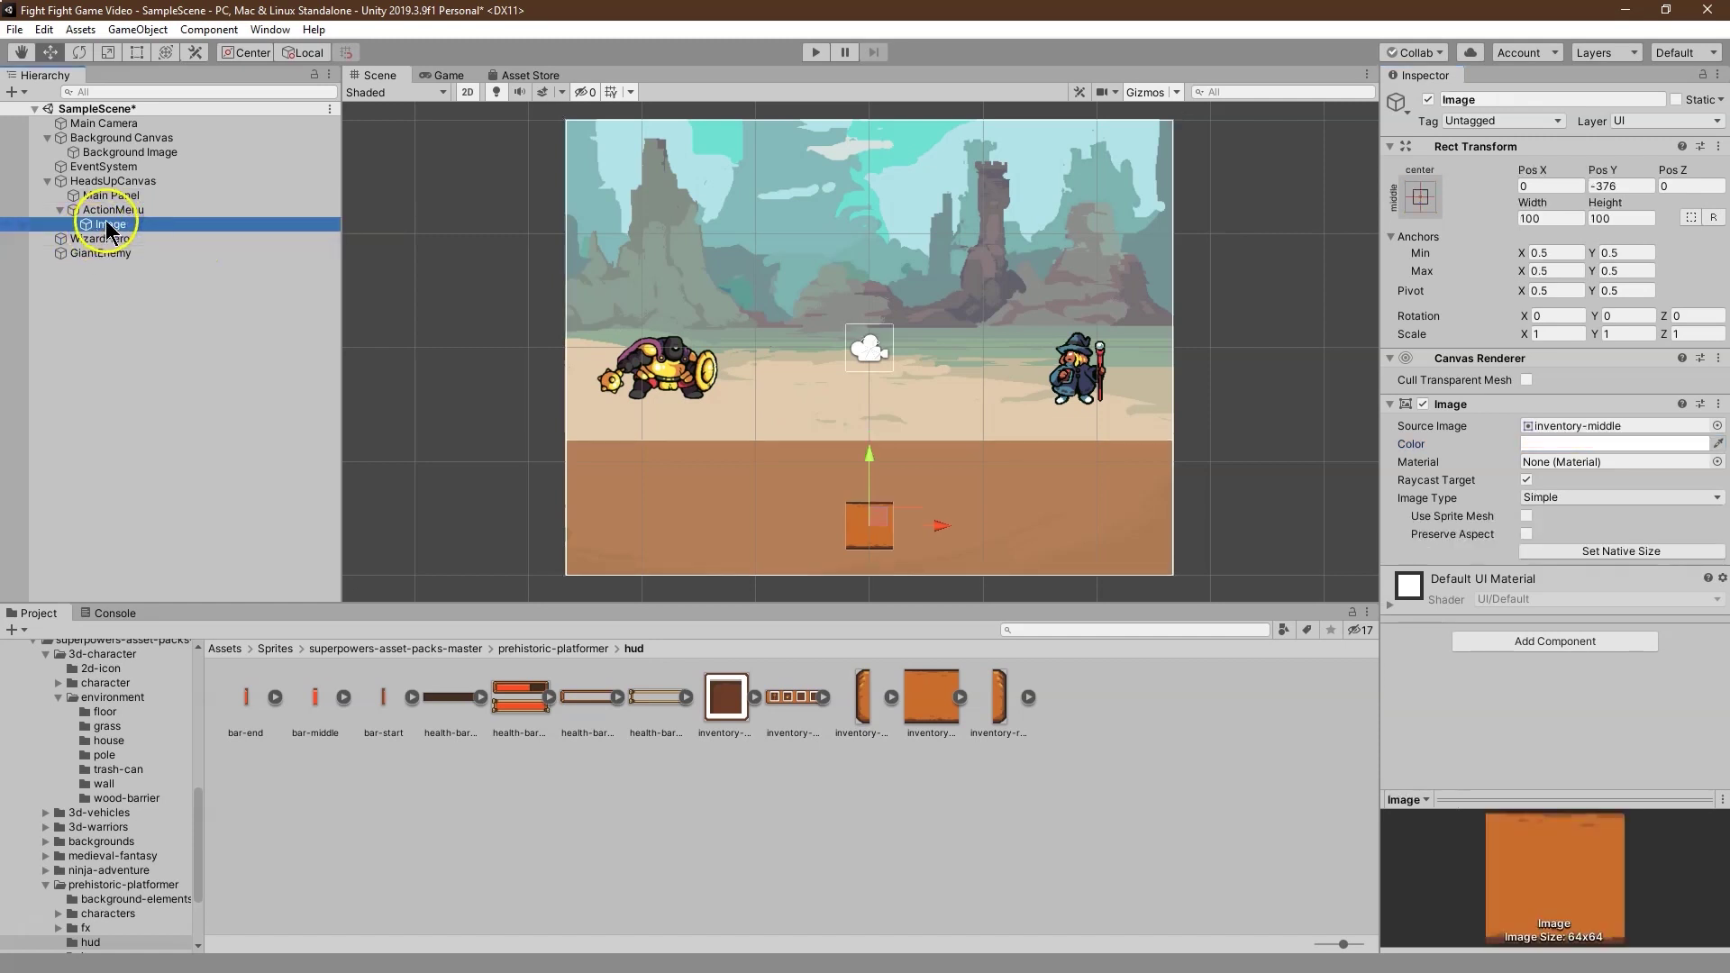
{"action": "left_click", "coordinate": [1515, 100]}
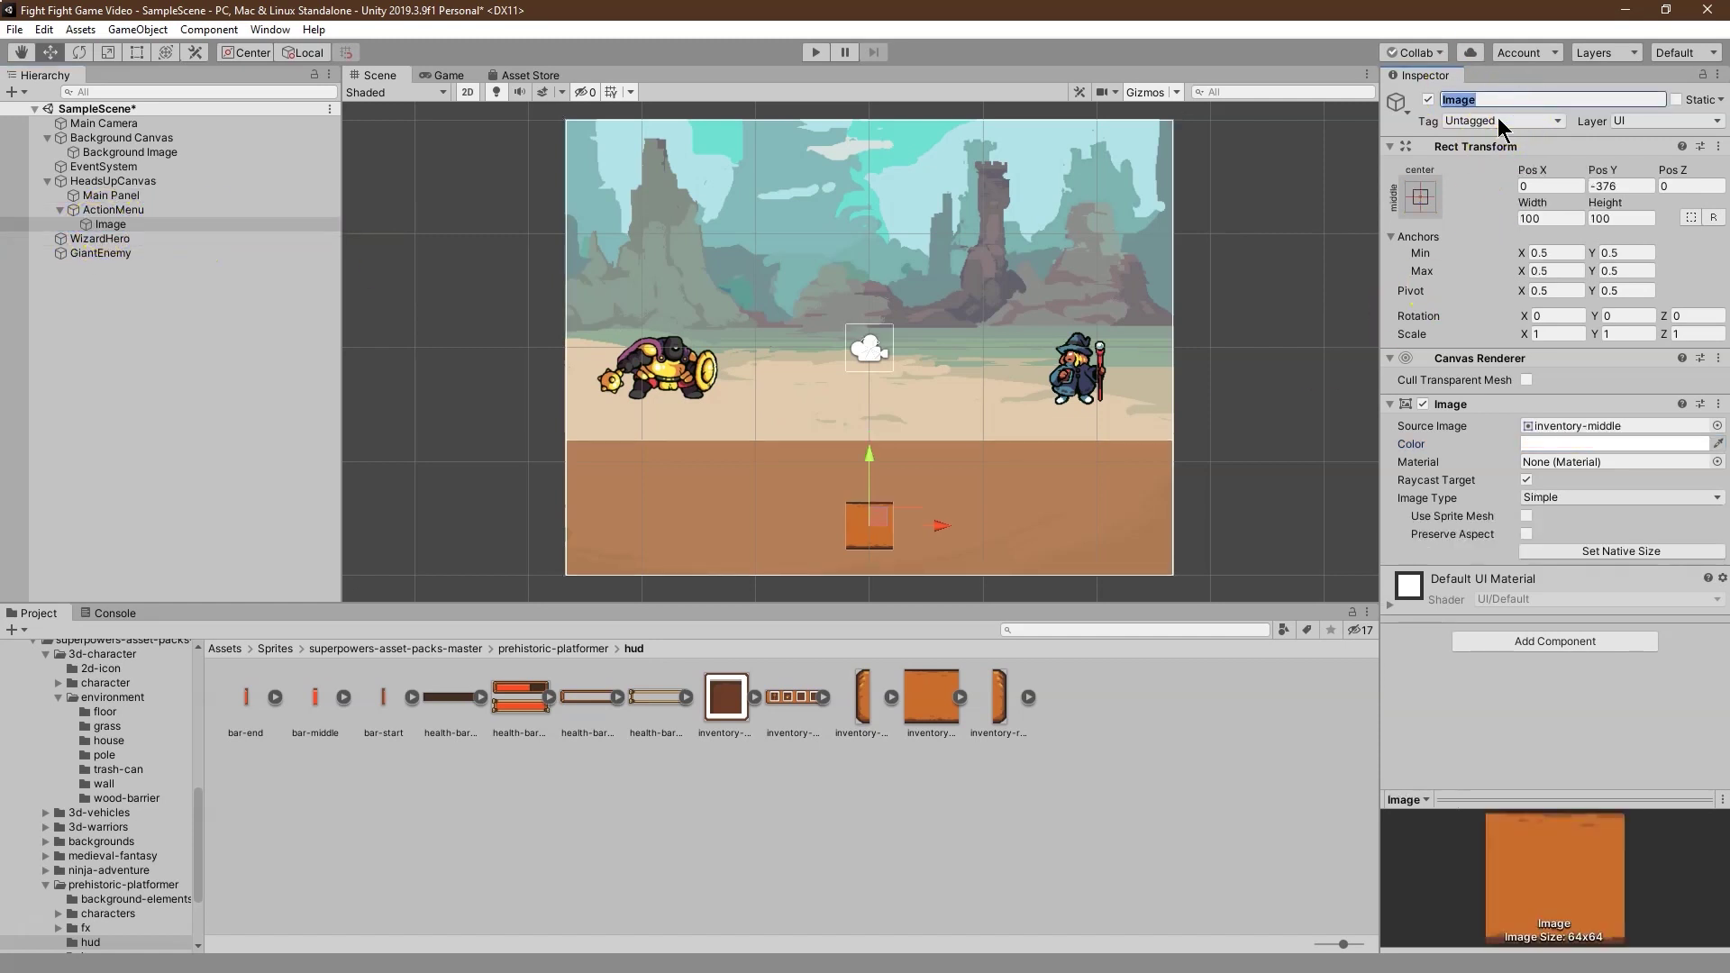
{"action": "type", "text": "PanelCenter"}
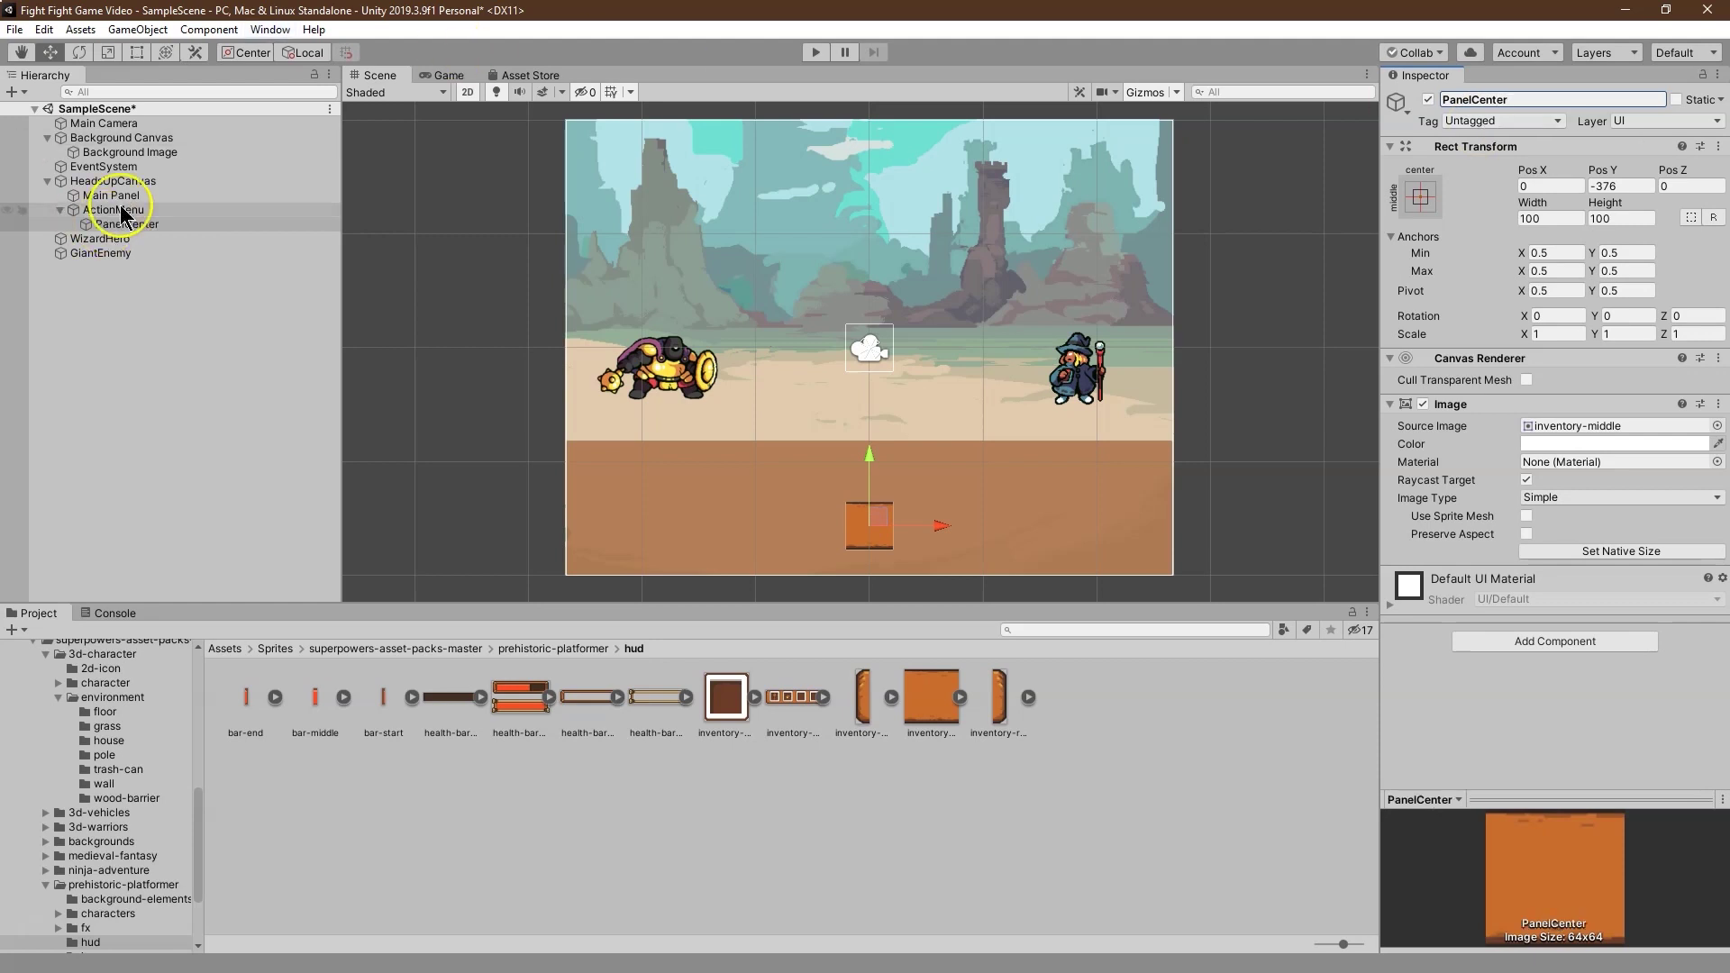
{"action": "right_click", "coordinate": [150, 225]}
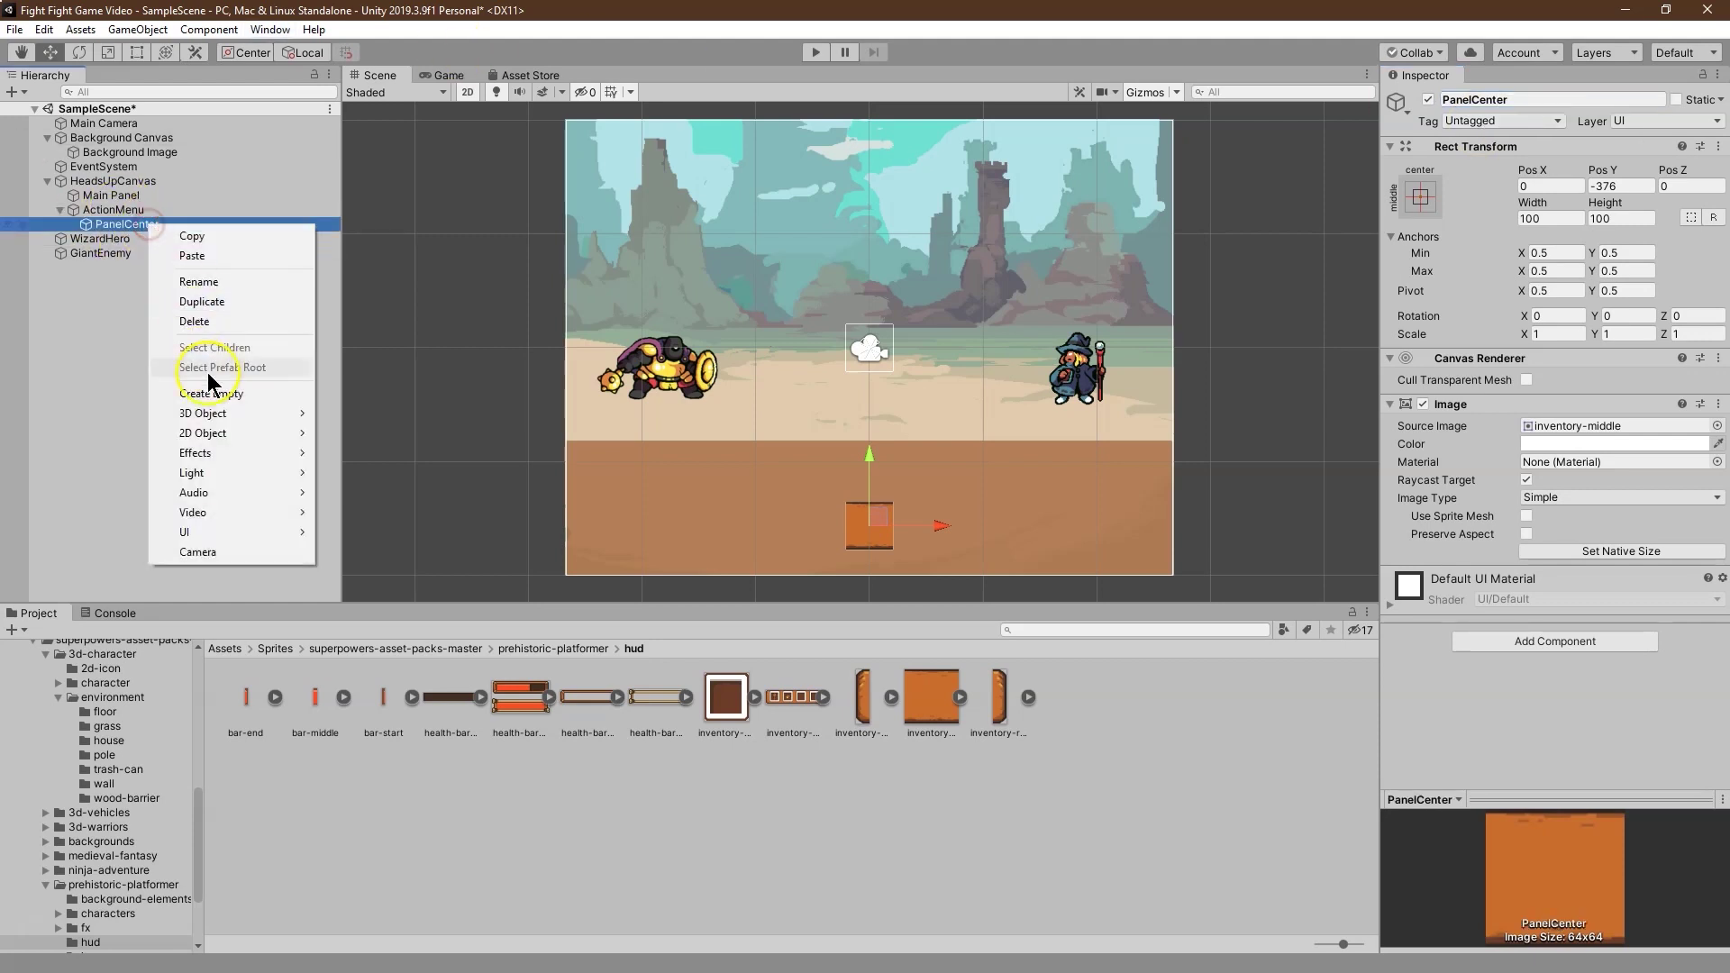
{"action": "left_click", "coordinate": [241, 304]}
{"action": "right_click", "coordinate": [142, 239]}
{"action": "left_click", "coordinate": [195, 321]}
Step: Slide PanelCenter (1) along X until it sits flush against the centre piece
{"action": "left_click_drag", "start_coordinate": [940, 525], "coordinate": [901, 516]}
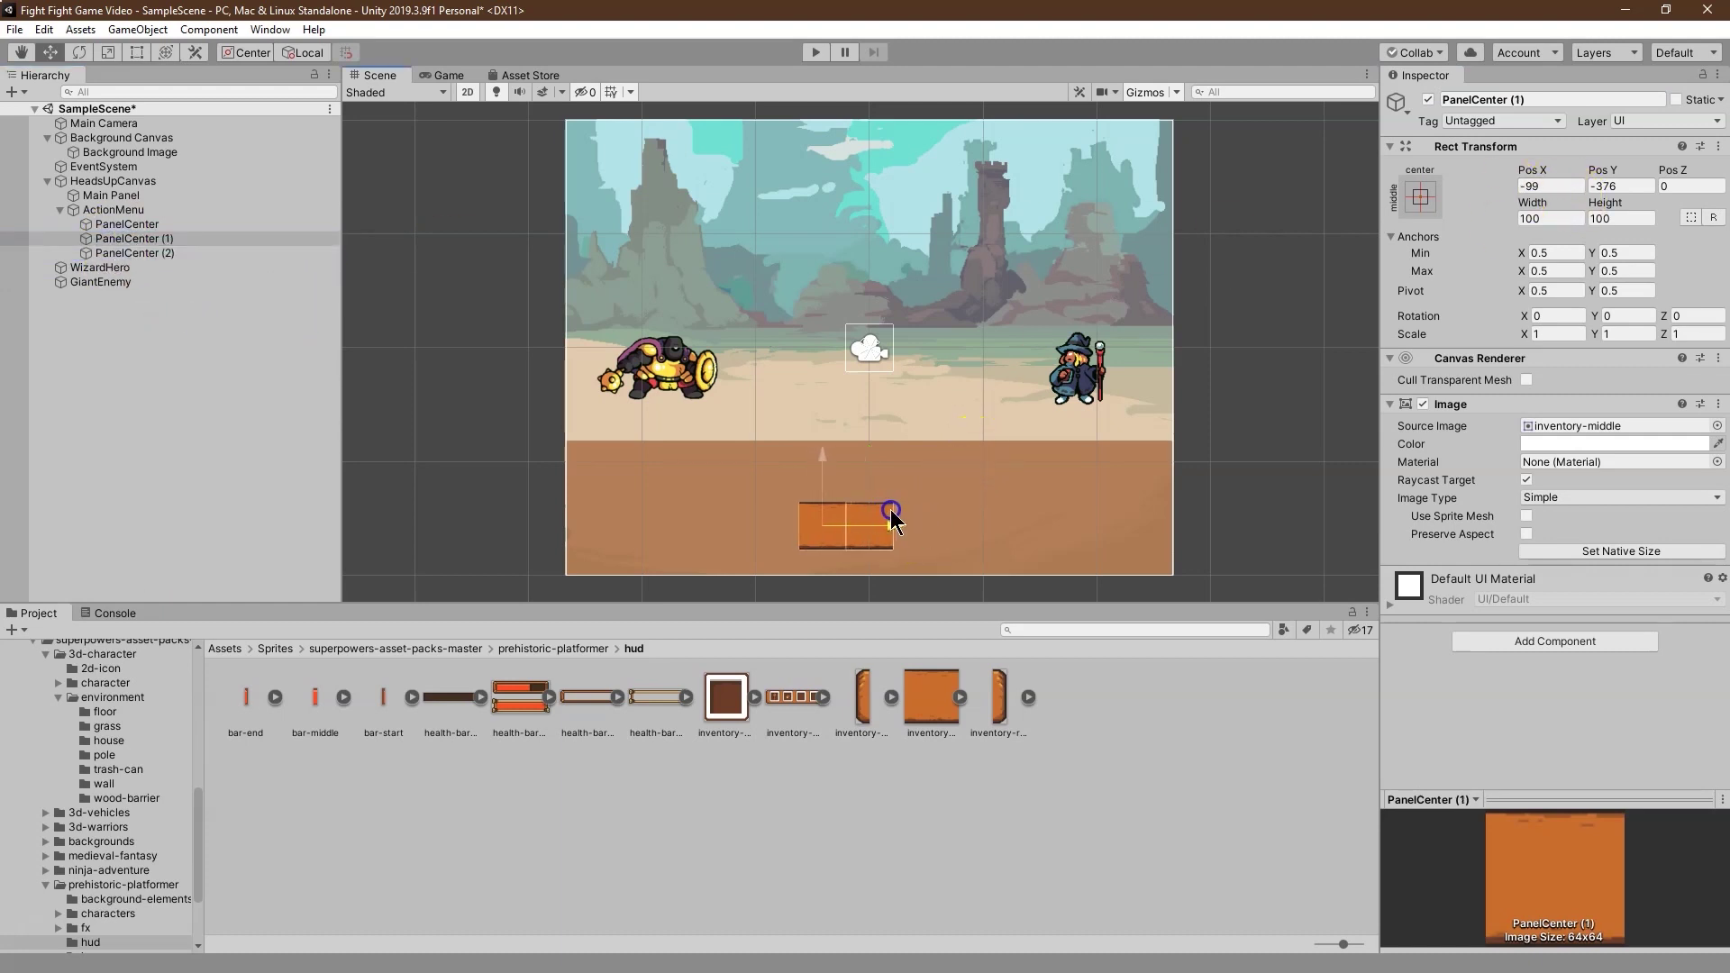
{"action": "left_click", "coordinate": [438, 72]}
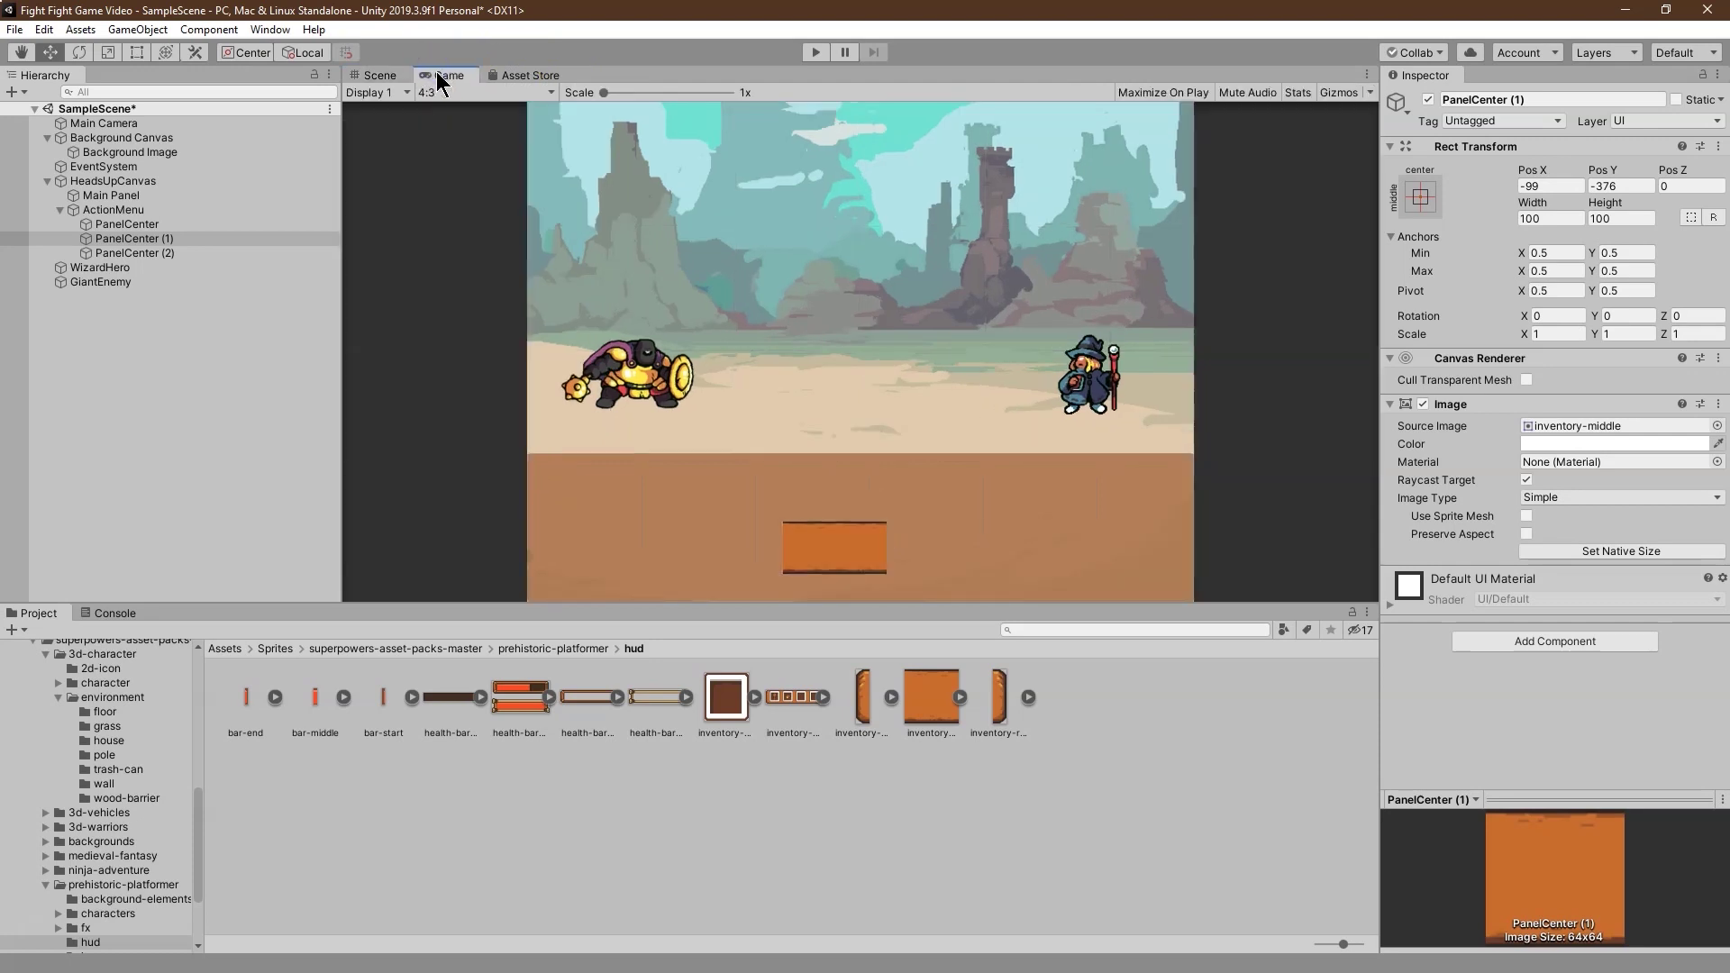
{"action": "left_click", "coordinate": [365, 72]}
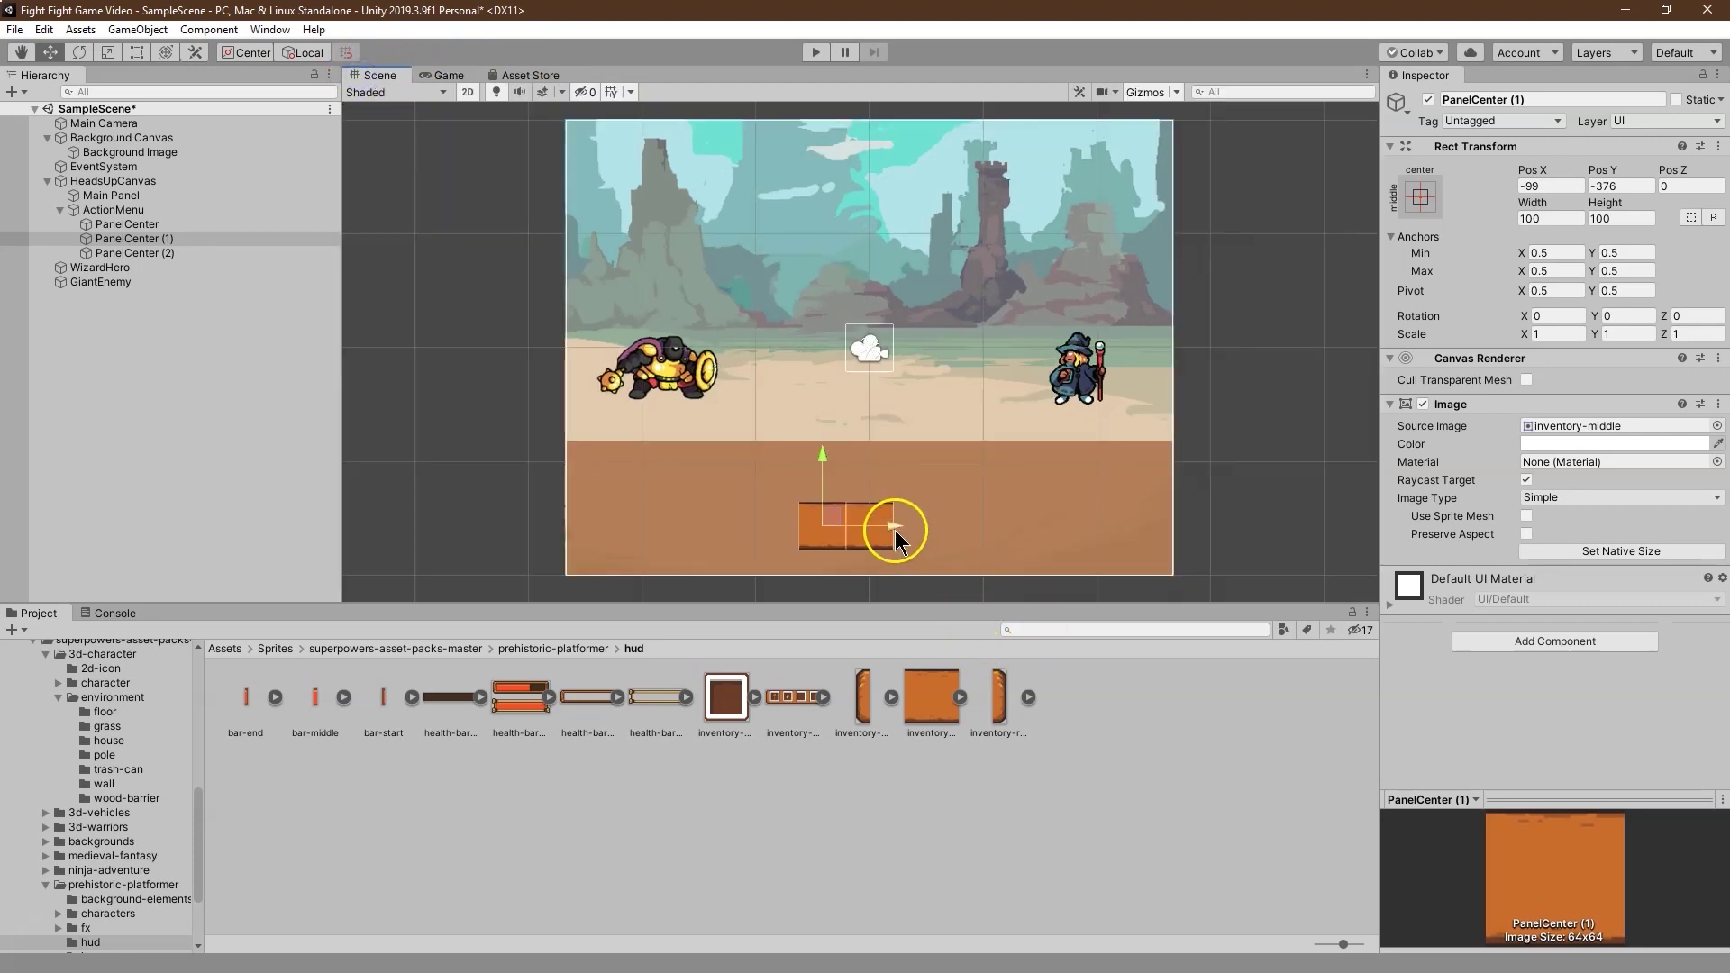
{"action": "scroll", "coordinate": [890, 531], "scroll_direction": "up", "scroll_amount": 6}
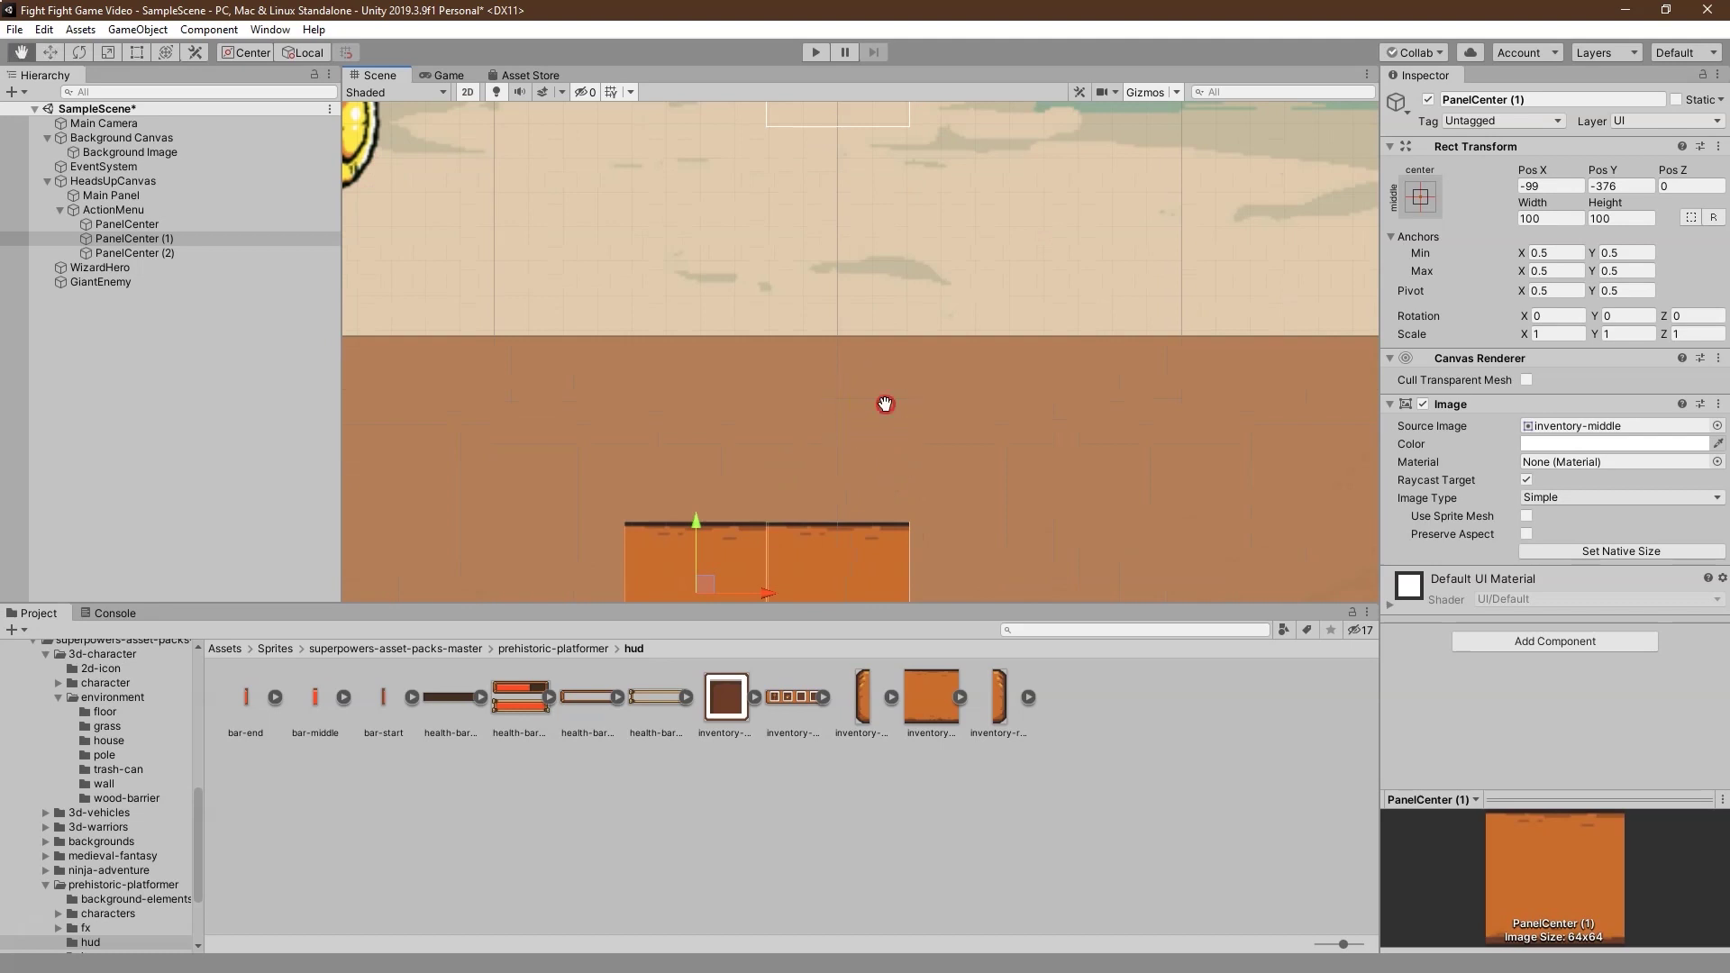
{"action": "middle_click_drag", "start_coordinate": [884, 402], "coordinate": [1012, 301]}
{"action": "scroll", "coordinate": [973, 289], "scroll_direction": "up", "scroll_amount": 2}
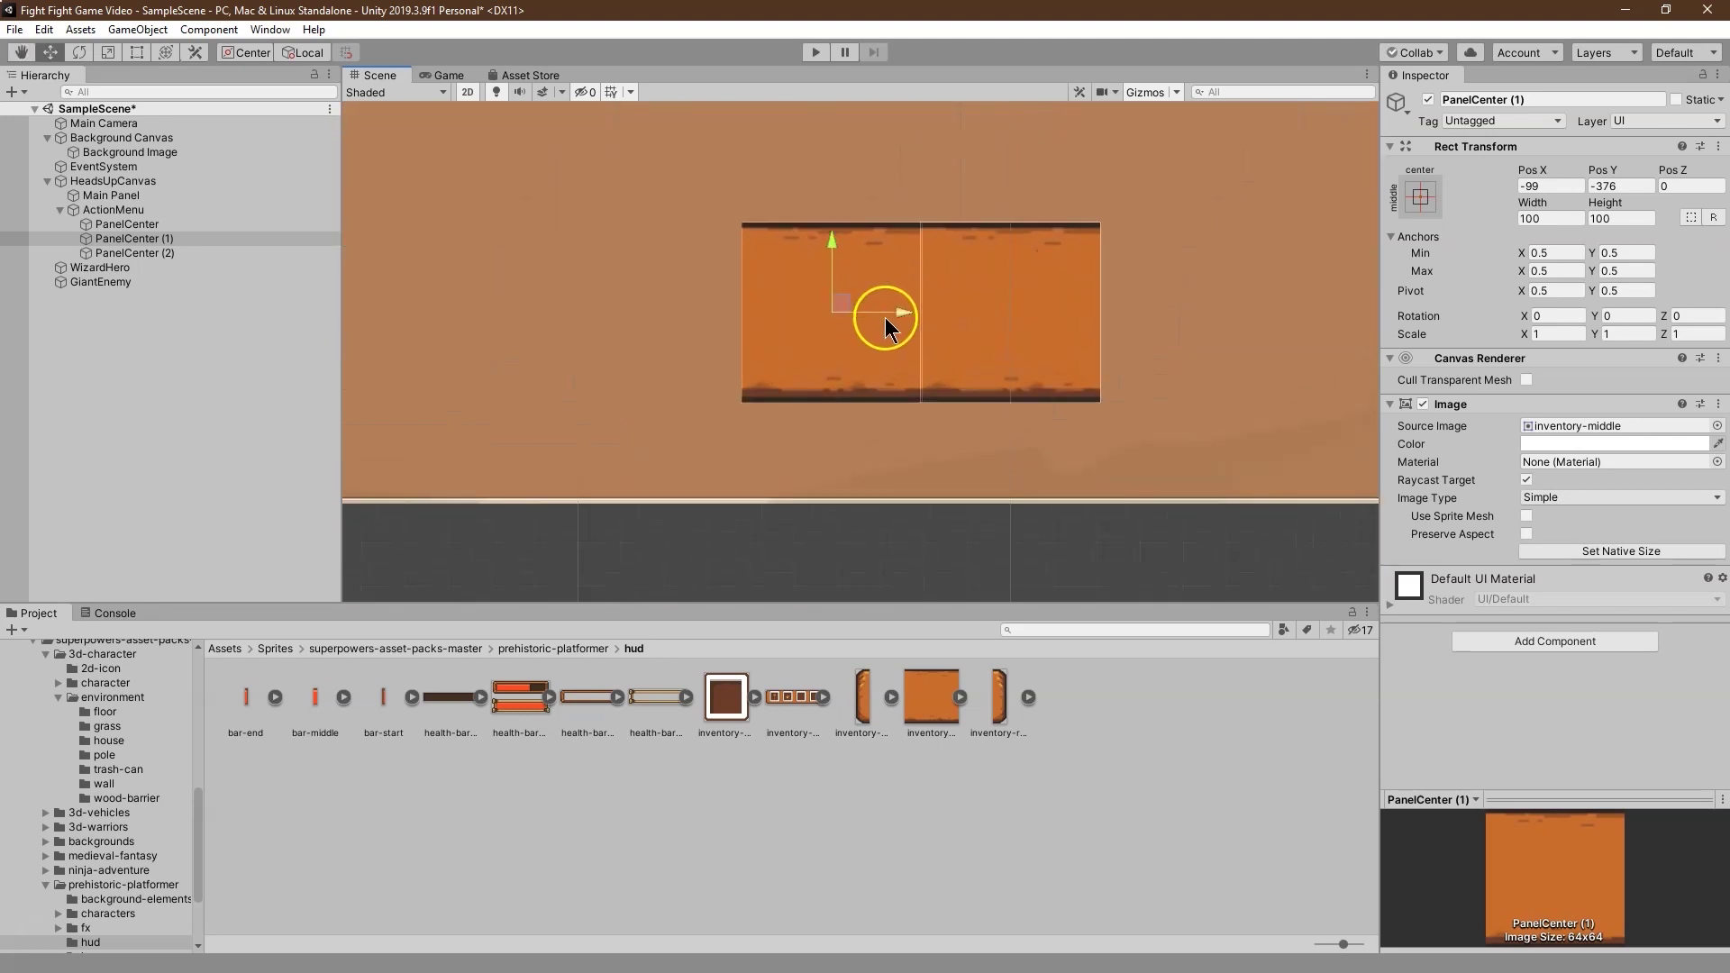
{"action": "mouse_move", "coordinate": [896, 321]}
{"action": "left_mouse_down"}
{"action": "mouse_move", "coordinate": [878, 320]}
{"action": "mouse_move", "coordinate": [895, 322]}
{"action": "left_mouse_up"}
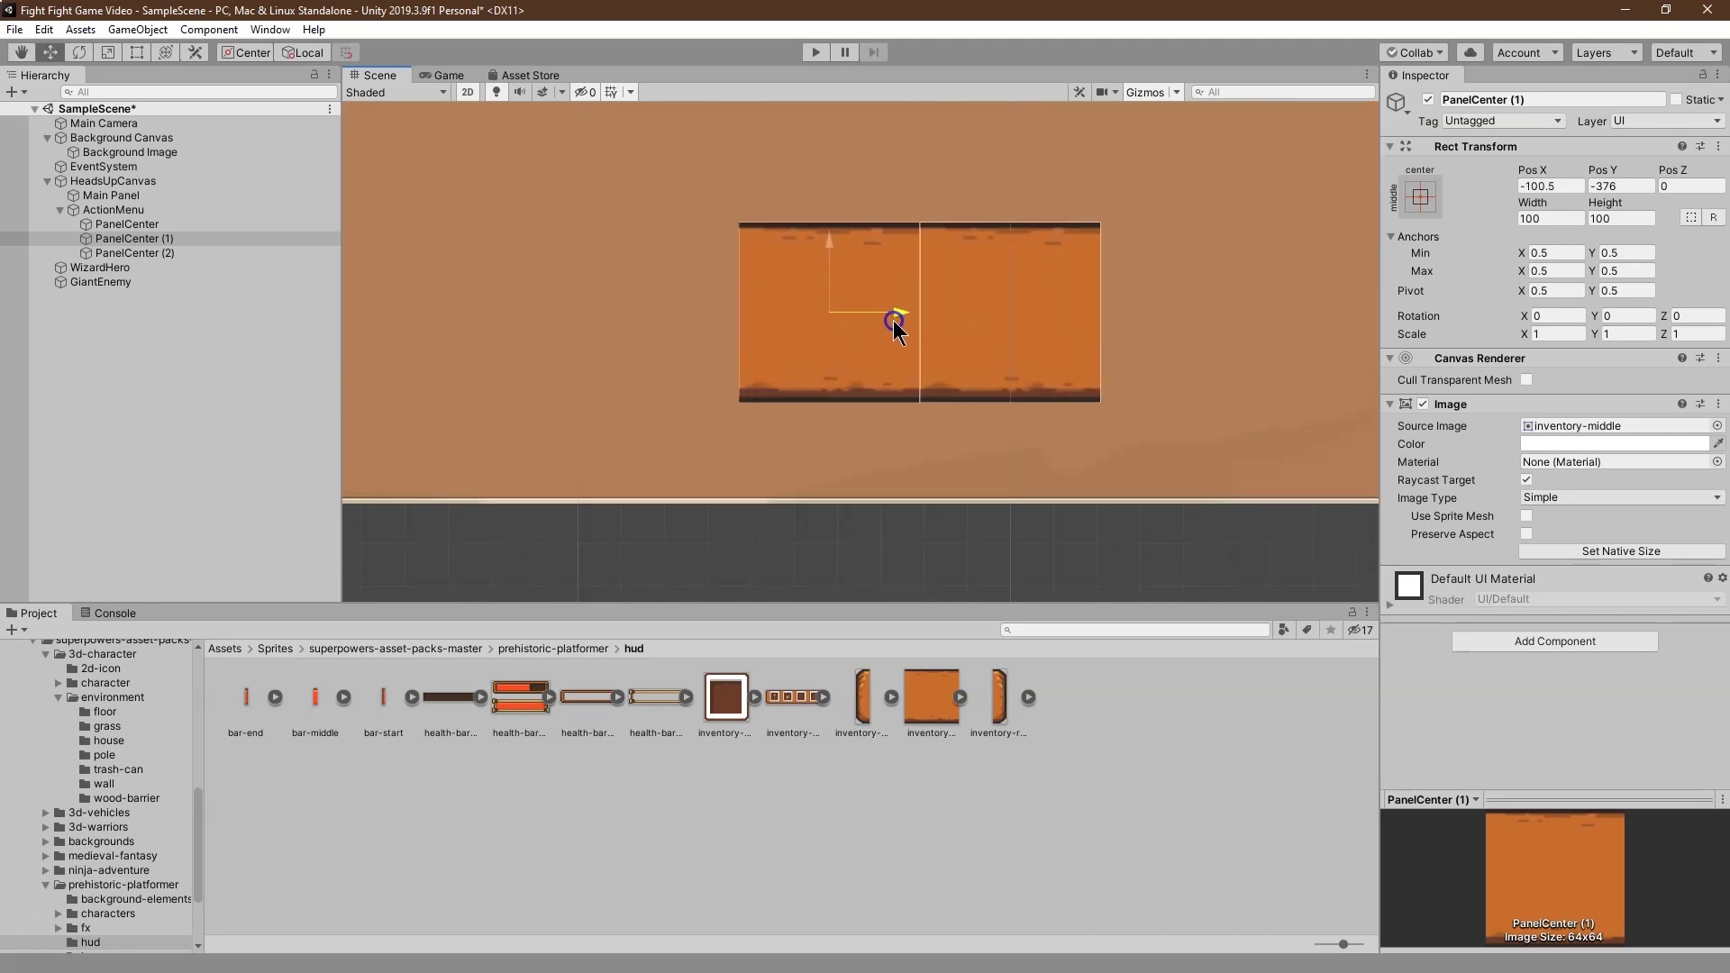
{"action": "scroll", "coordinate": [912, 319], "scroll_direction": "up", "scroll_amount": 4}
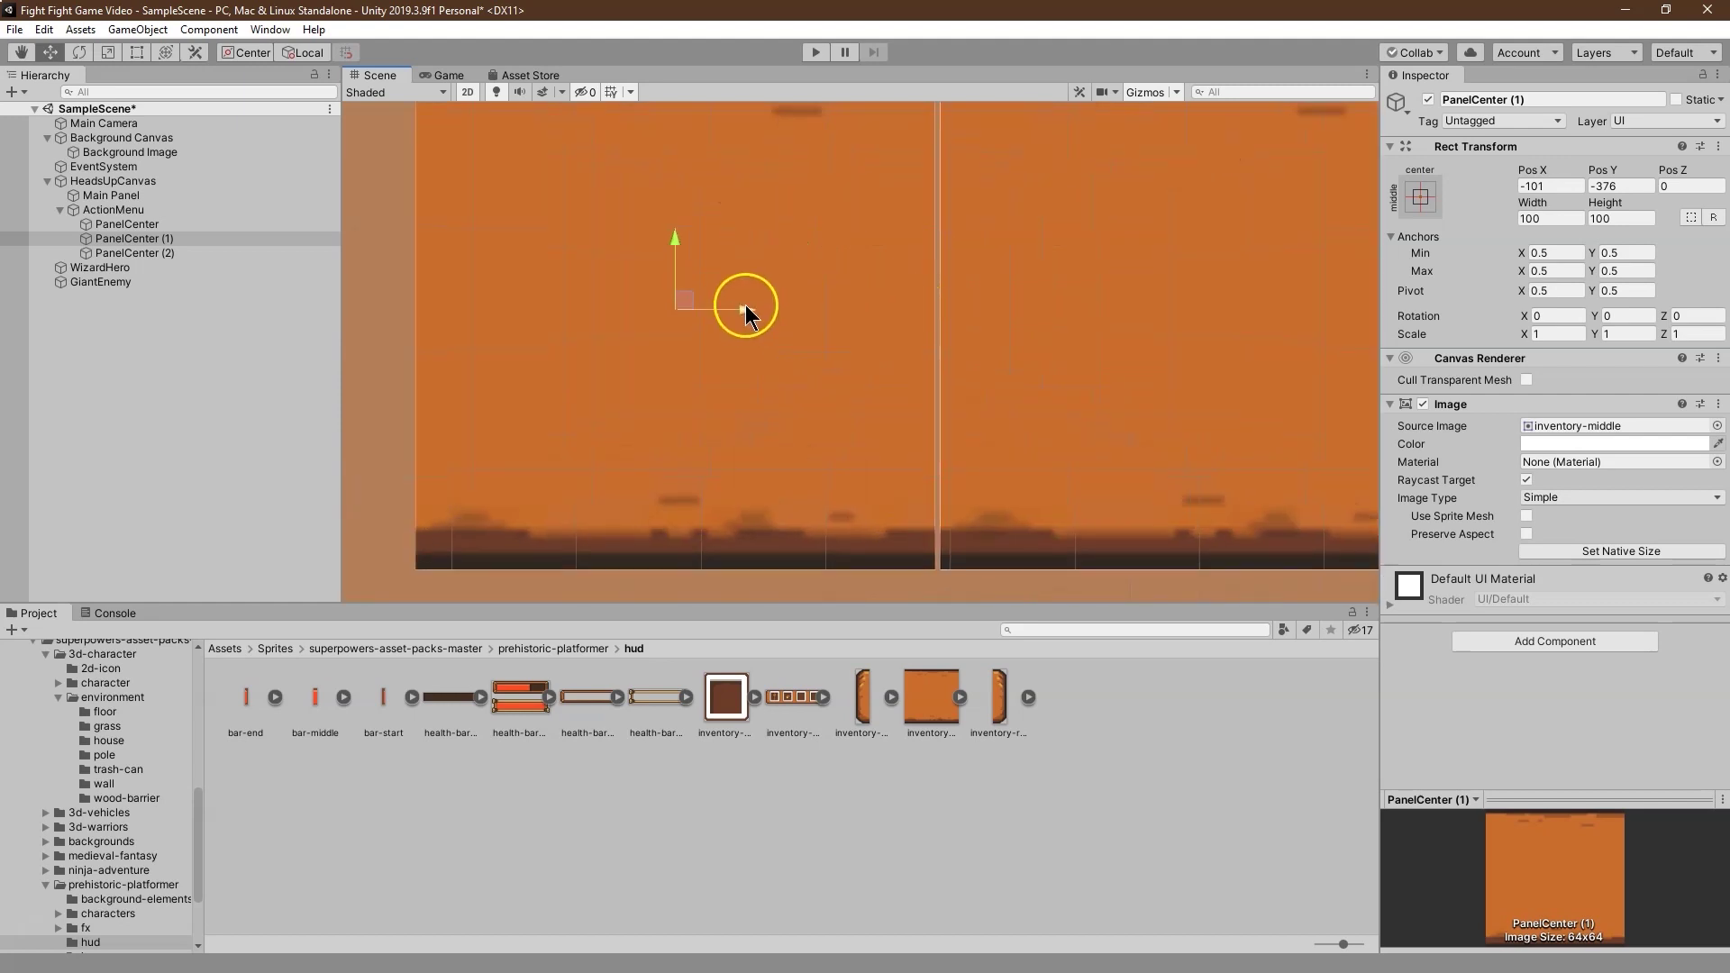
{"action": "left_click_drag", "start_coordinate": [742, 308], "coordinate": [755, 313]}
{"action": "scroll", "coordinate": [766, 330], "scroll_direction": "down", "scroll_amount": 5}
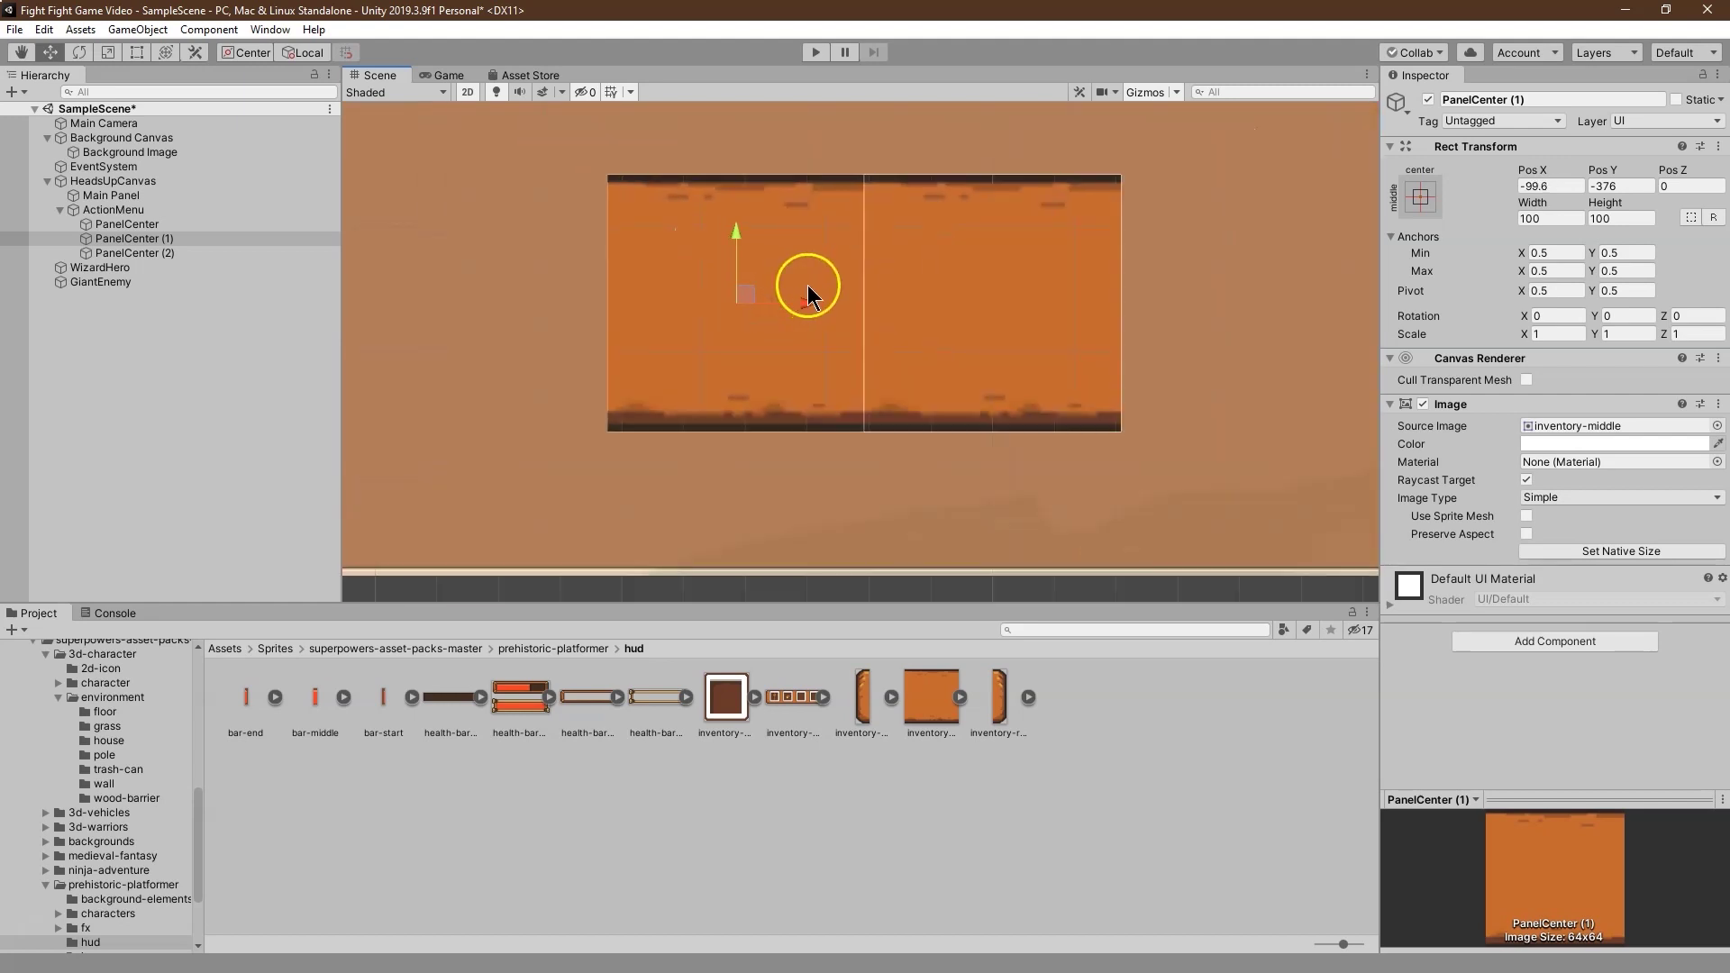
Step: Move PanelCenter (2) alongside the other pieces and preview the bar in Game view
{"action": "left_click", "coordinate": [169, 255]}
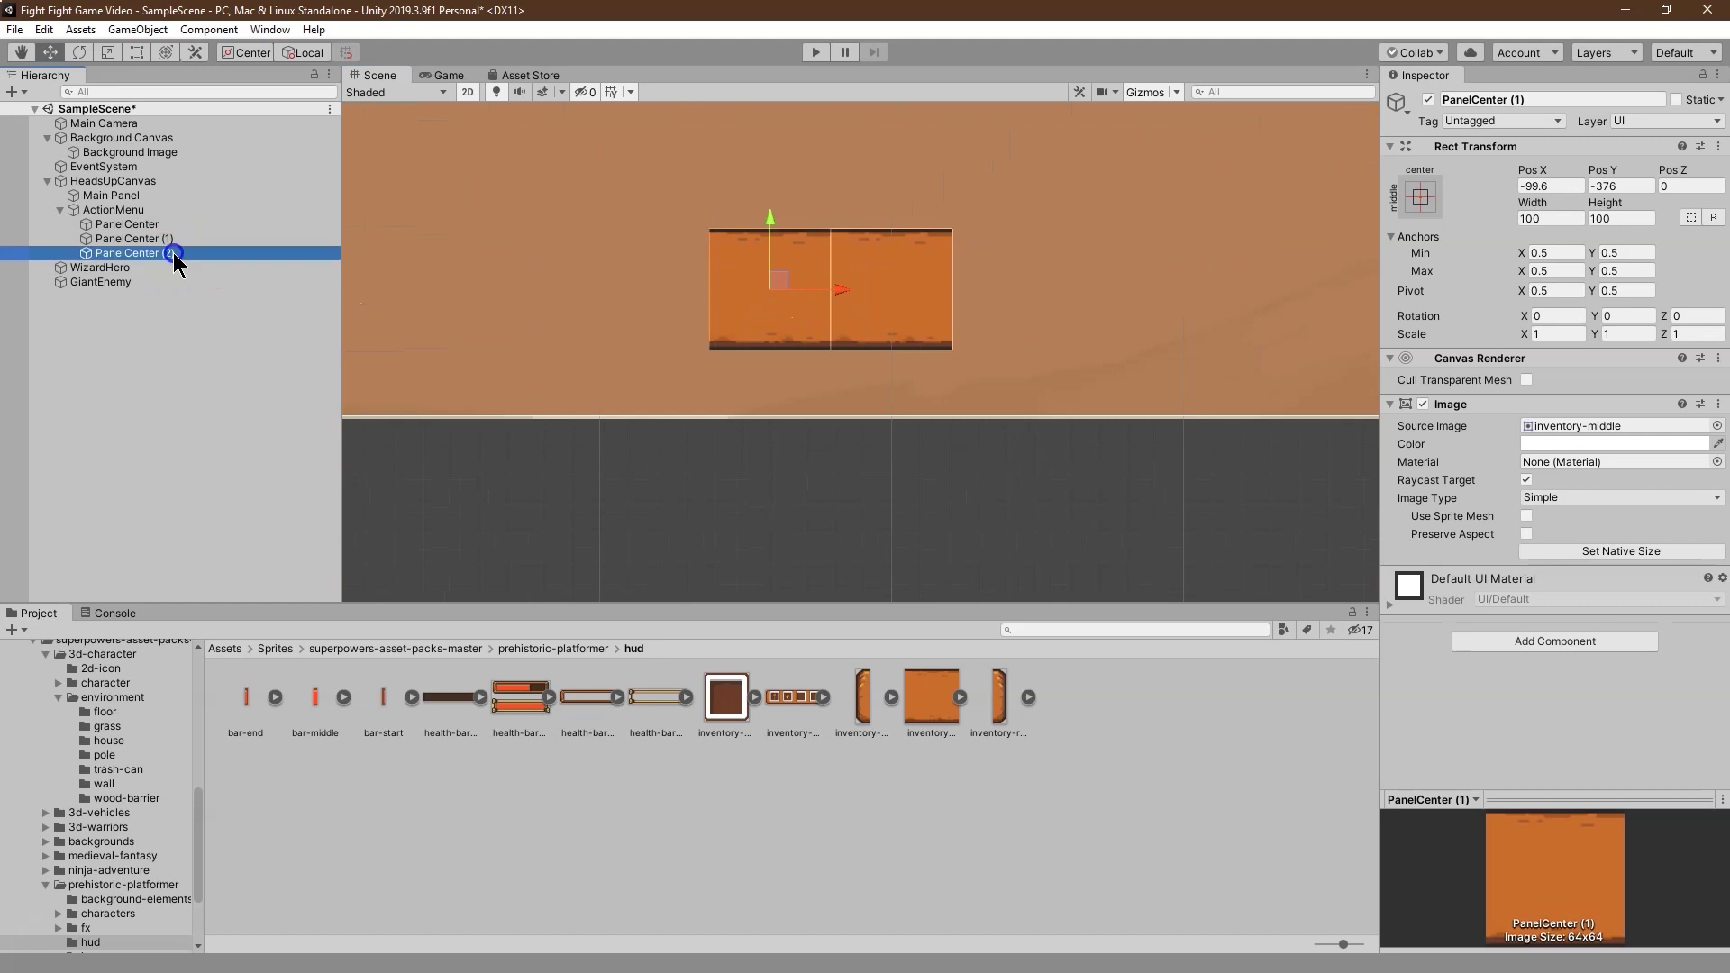
{"action": "left_click_drag", "start_coordinate": [973, 290], "coordinate": [1102, 302]}
{"action": "scroll", "coordinate": [900, 298], "scroll_direction": "up", "scroll_amount": 5}
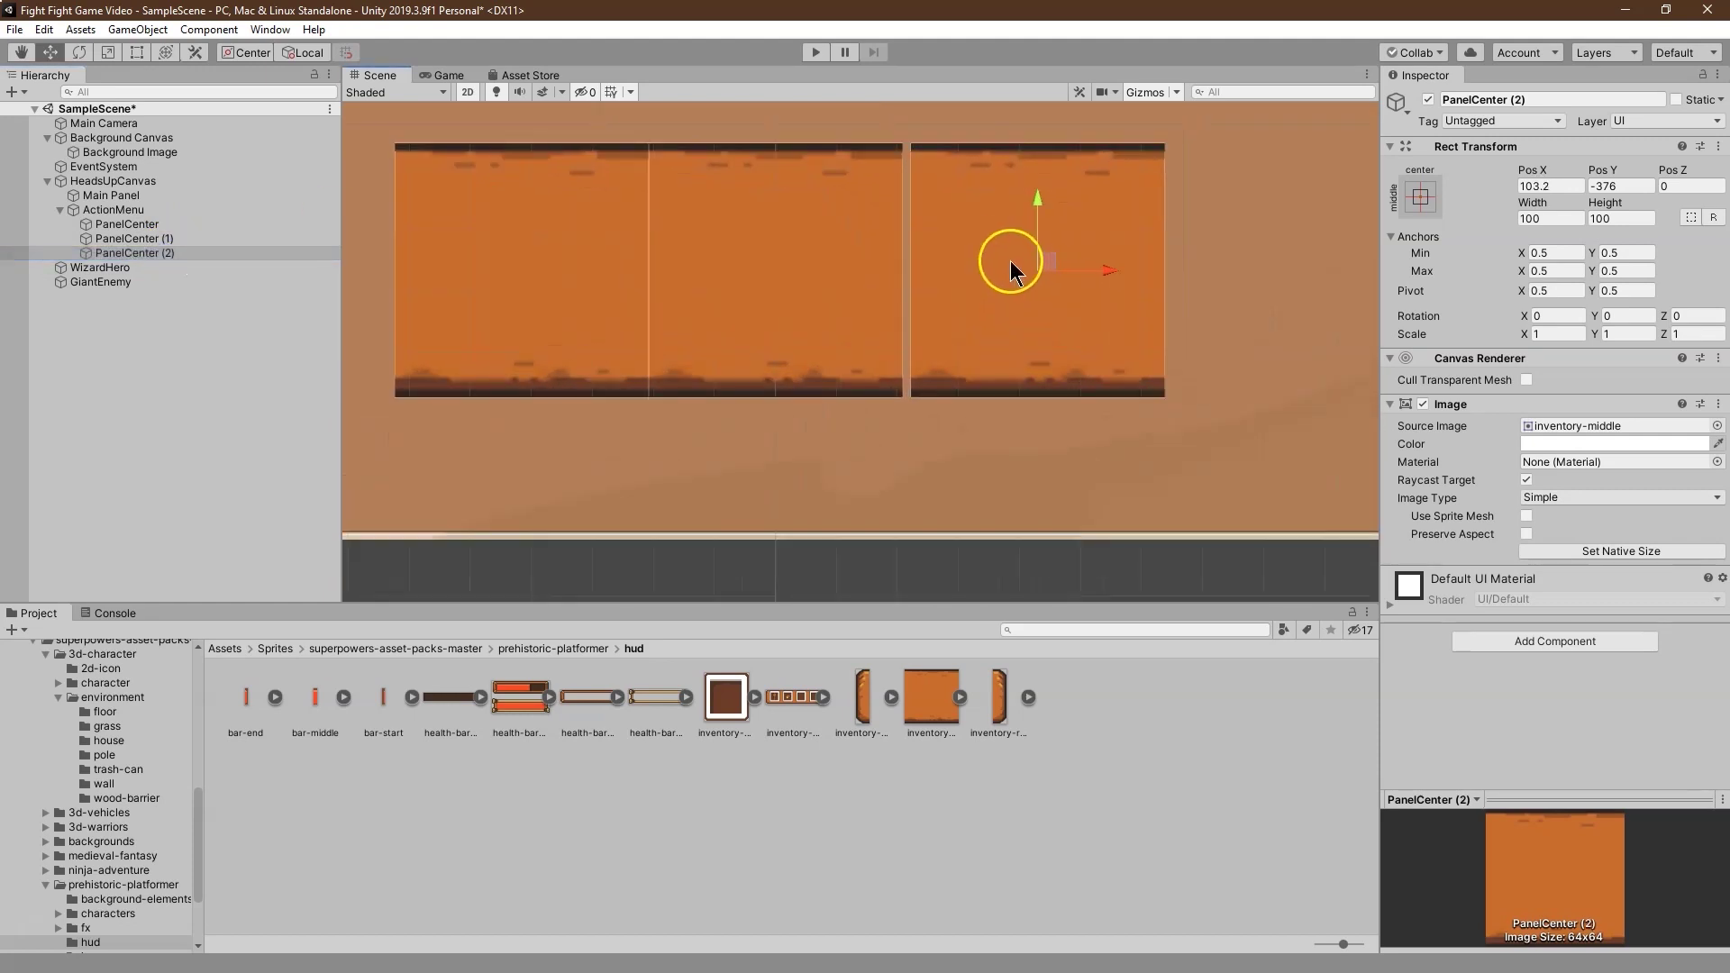
{"action": "left_click_drag", "start_coordinate": [1140, 288], "coordinate": [1126, 286]}
{"action": "left_click", "coordinate": [442, 76]}
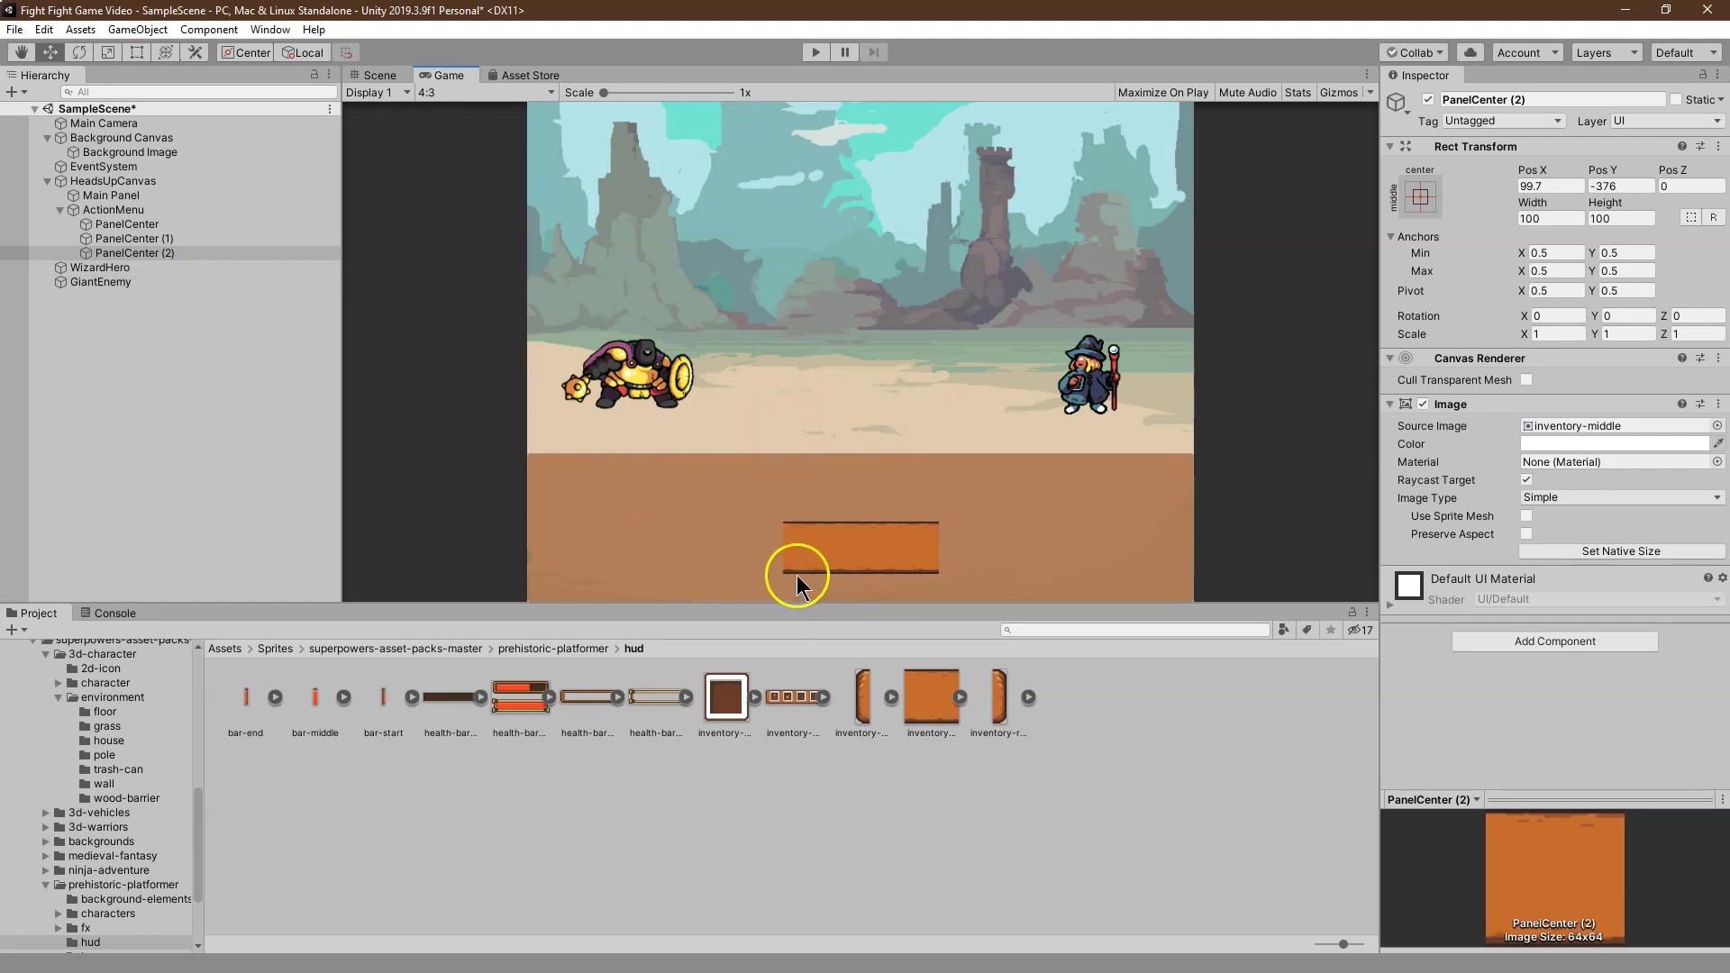
Step: Restore an accidentally deleted PanelCenter (2), then duplicate it into PanelCenter (3)
{"action": "left_click", "coordinate": [154, 239]}
{"action": "left_click", "coordinate": [161, 254]}
{"action": "right_click", "coordinate": [162, 256]}
{"action": "left_click", "coordinate": [205, 352]}
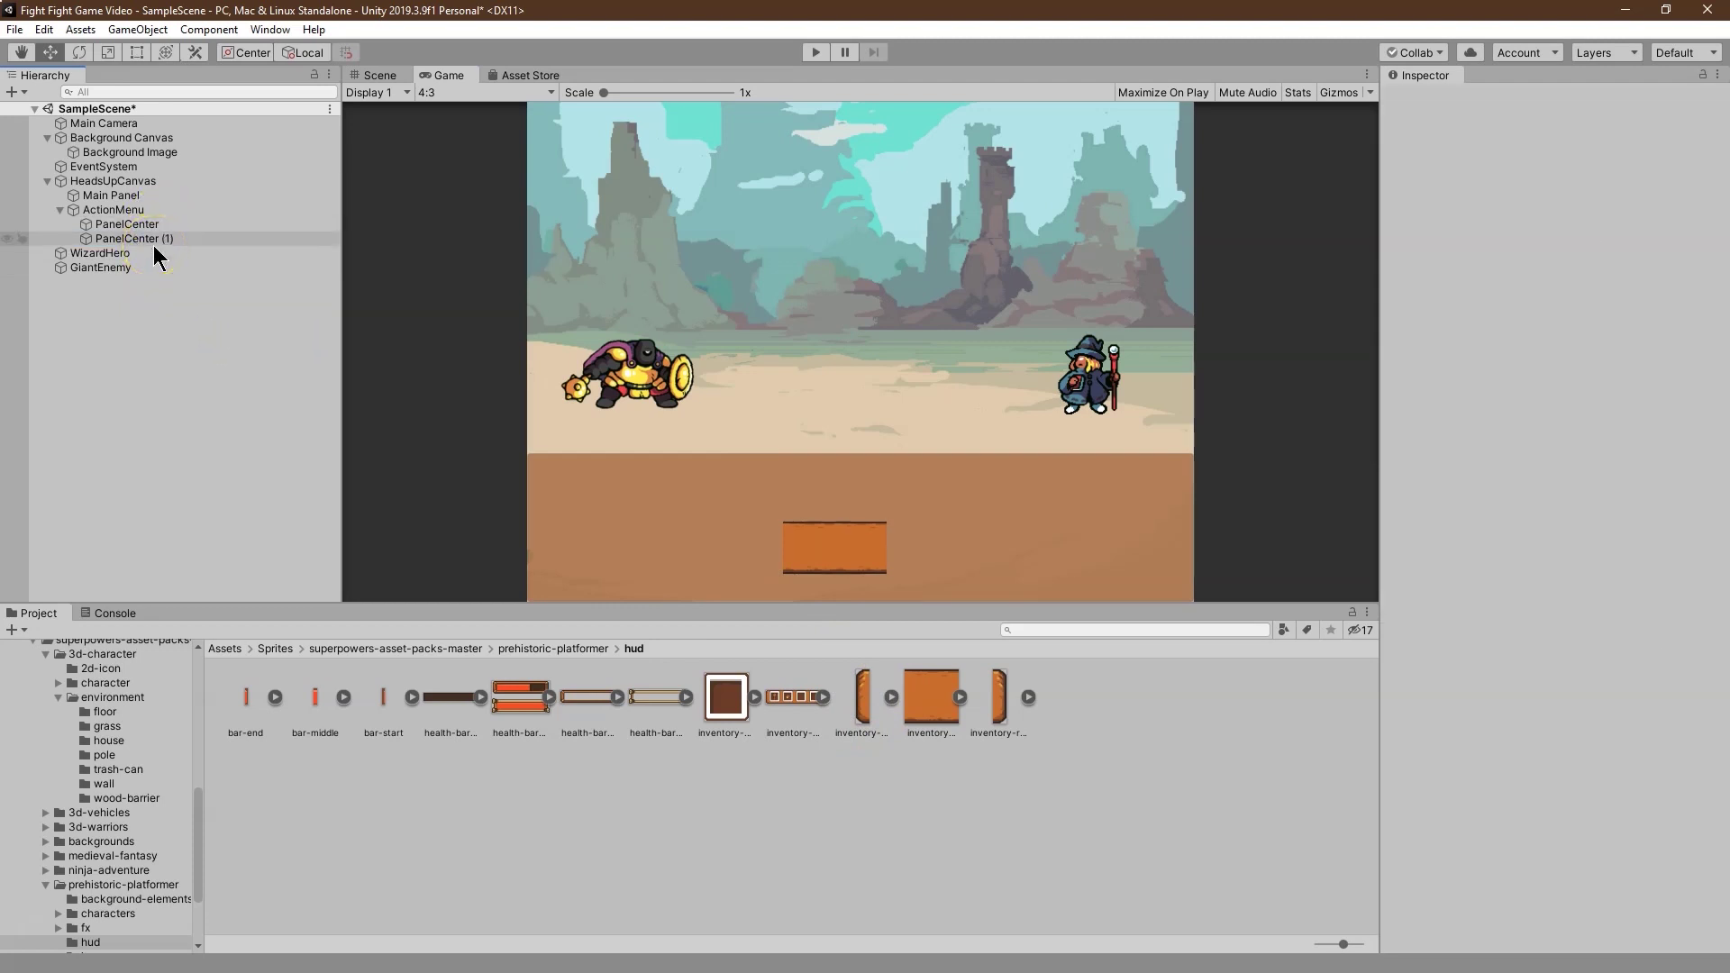
{"action": "left_click", "coordinate": [43, 29]}
{"action": "left_click", "coordinate": [56, 53]}
{"action": "right_click", "coordinate": [135, 253]}
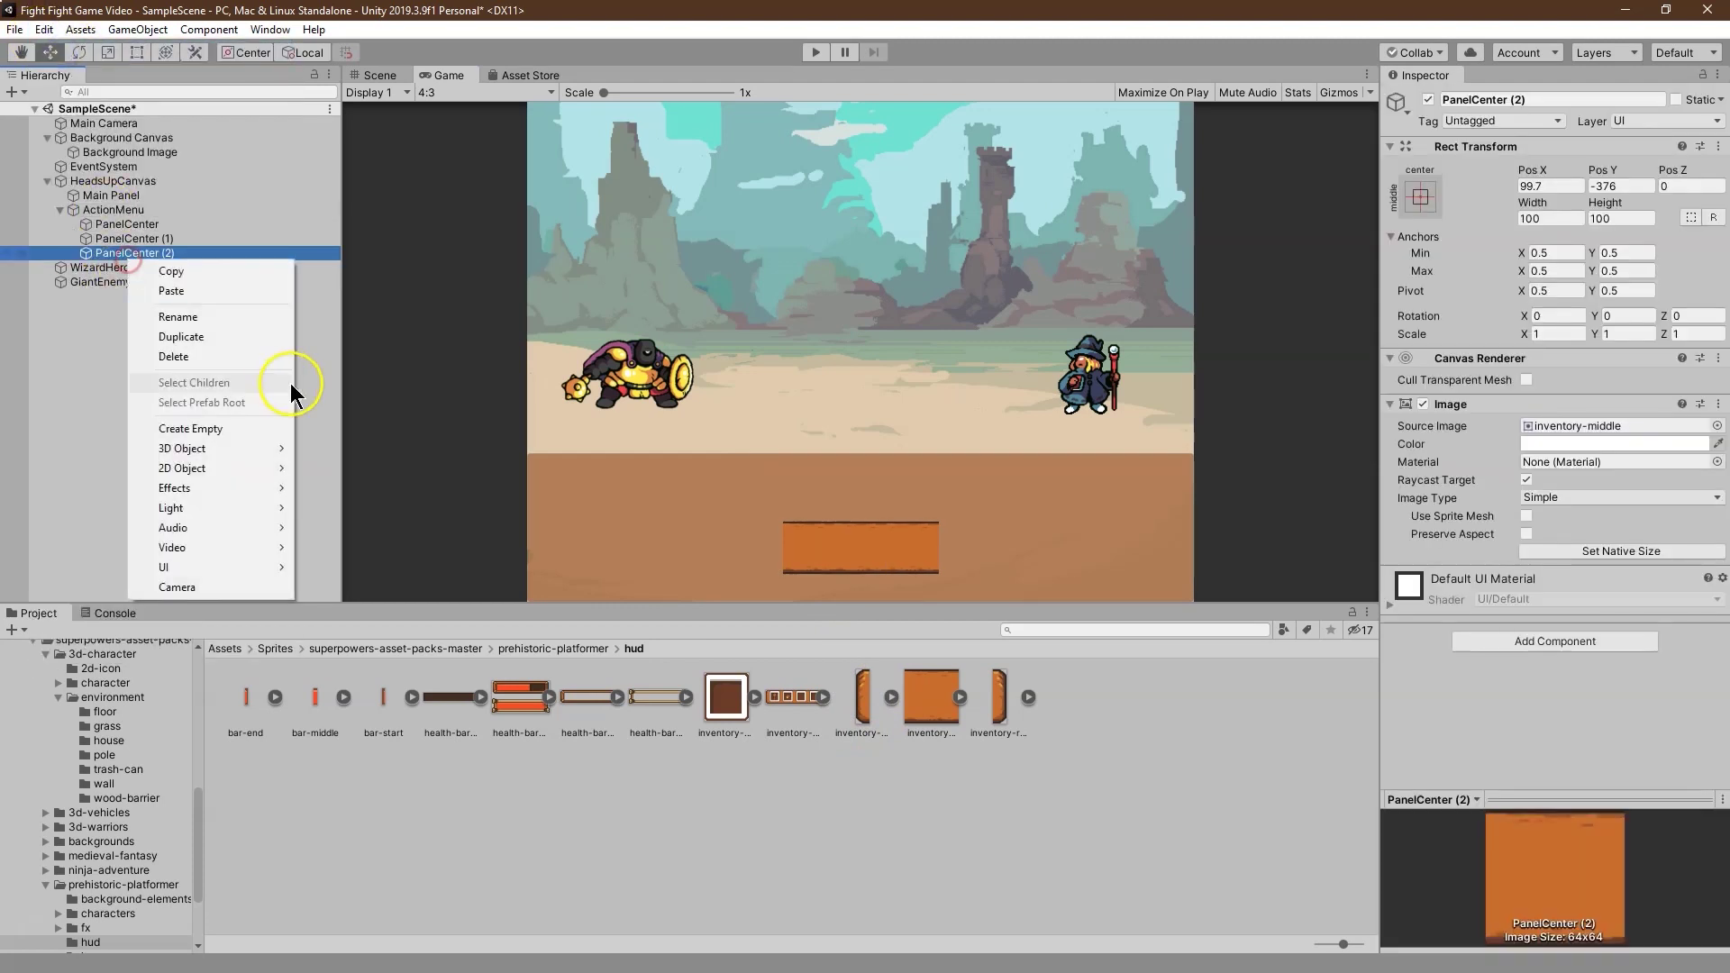
{"action": "left_click", "coordinate": [249, 341]}
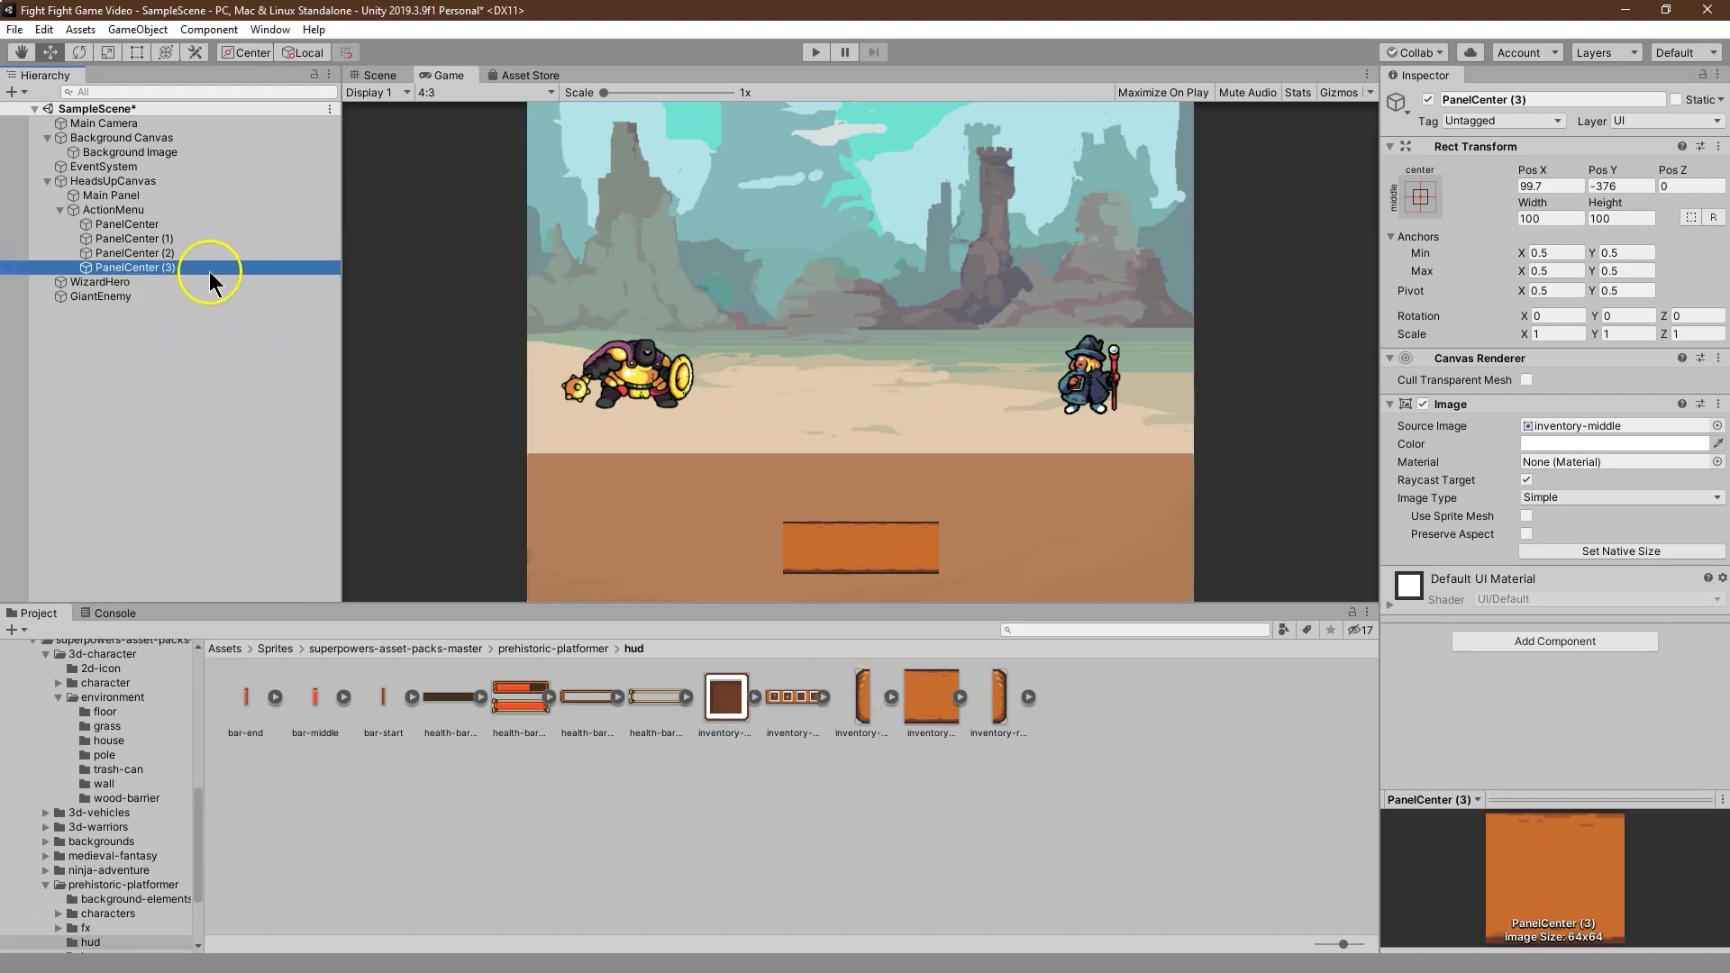
Step: Make PanelCenter (3) a 40-wide inventory-right cap at the bar's right end and preview it
{"action": "left_click", "coordinate": [379, 75]}
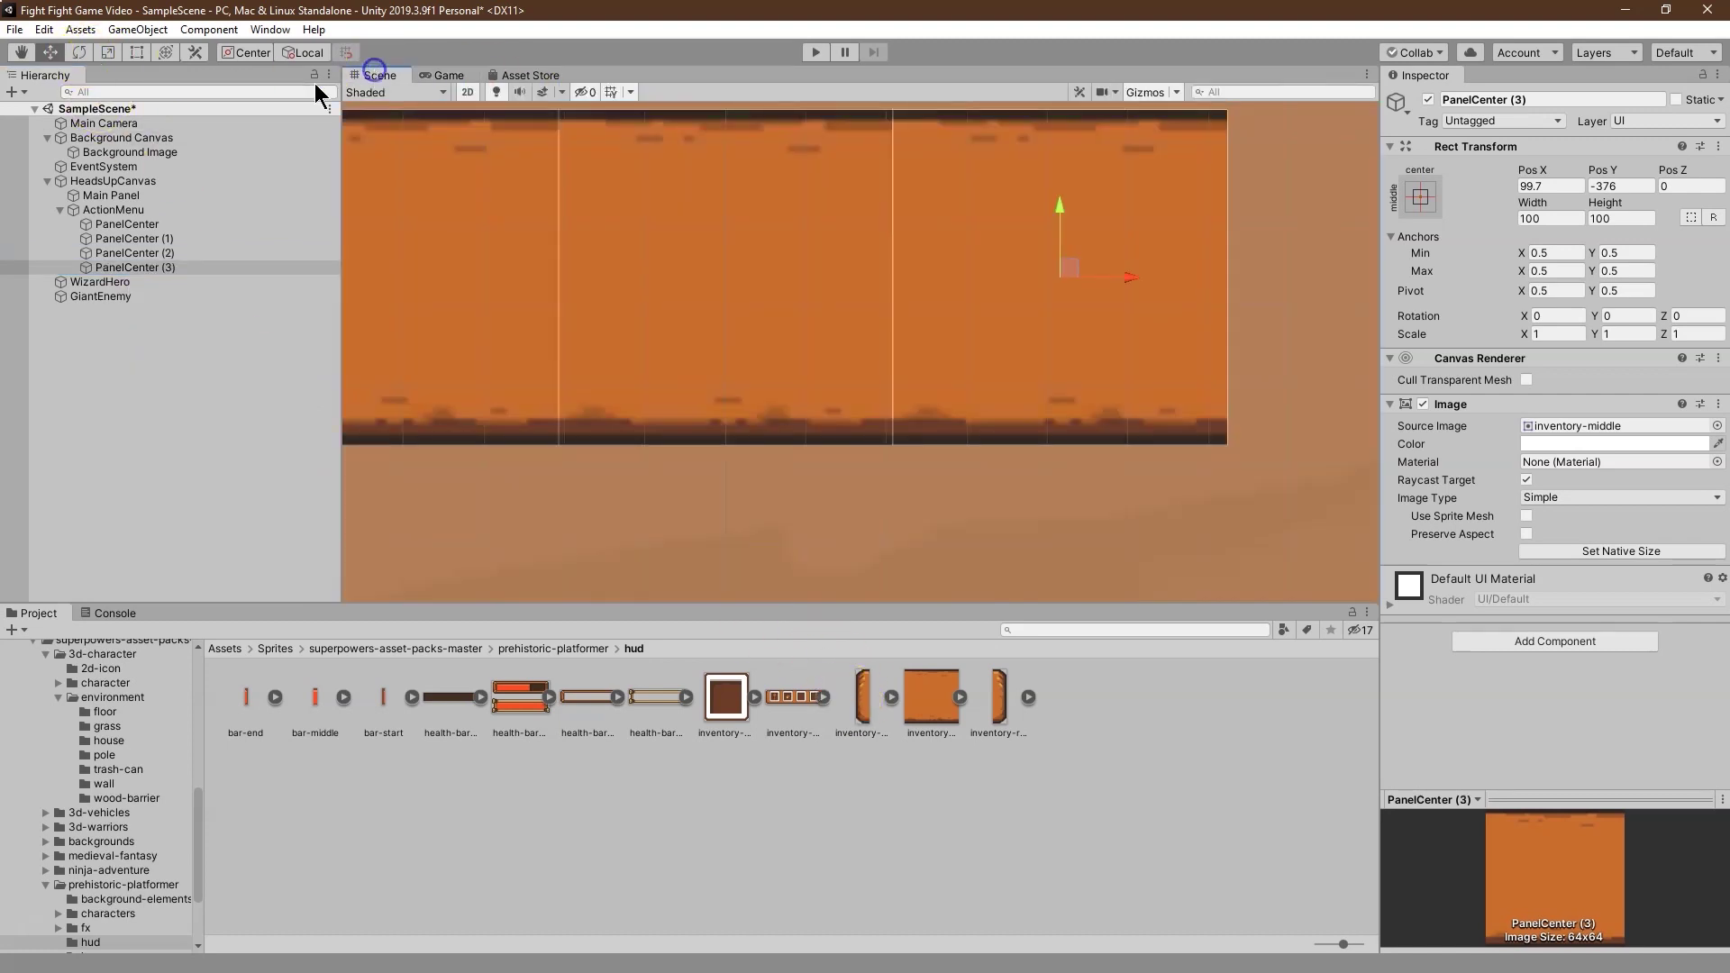
{"action": "scroll", "coordinate": [563, 225], "scroll_direction": "down", "scroll_amount": 2}
{"action": "left_click_drag", "start_coordinate": [977, 261], "coordinate": [1021, 261]}
{"action": "left_click_drag", "start_coordinate": [1000, 701], "coordinate": [1567, 430]}
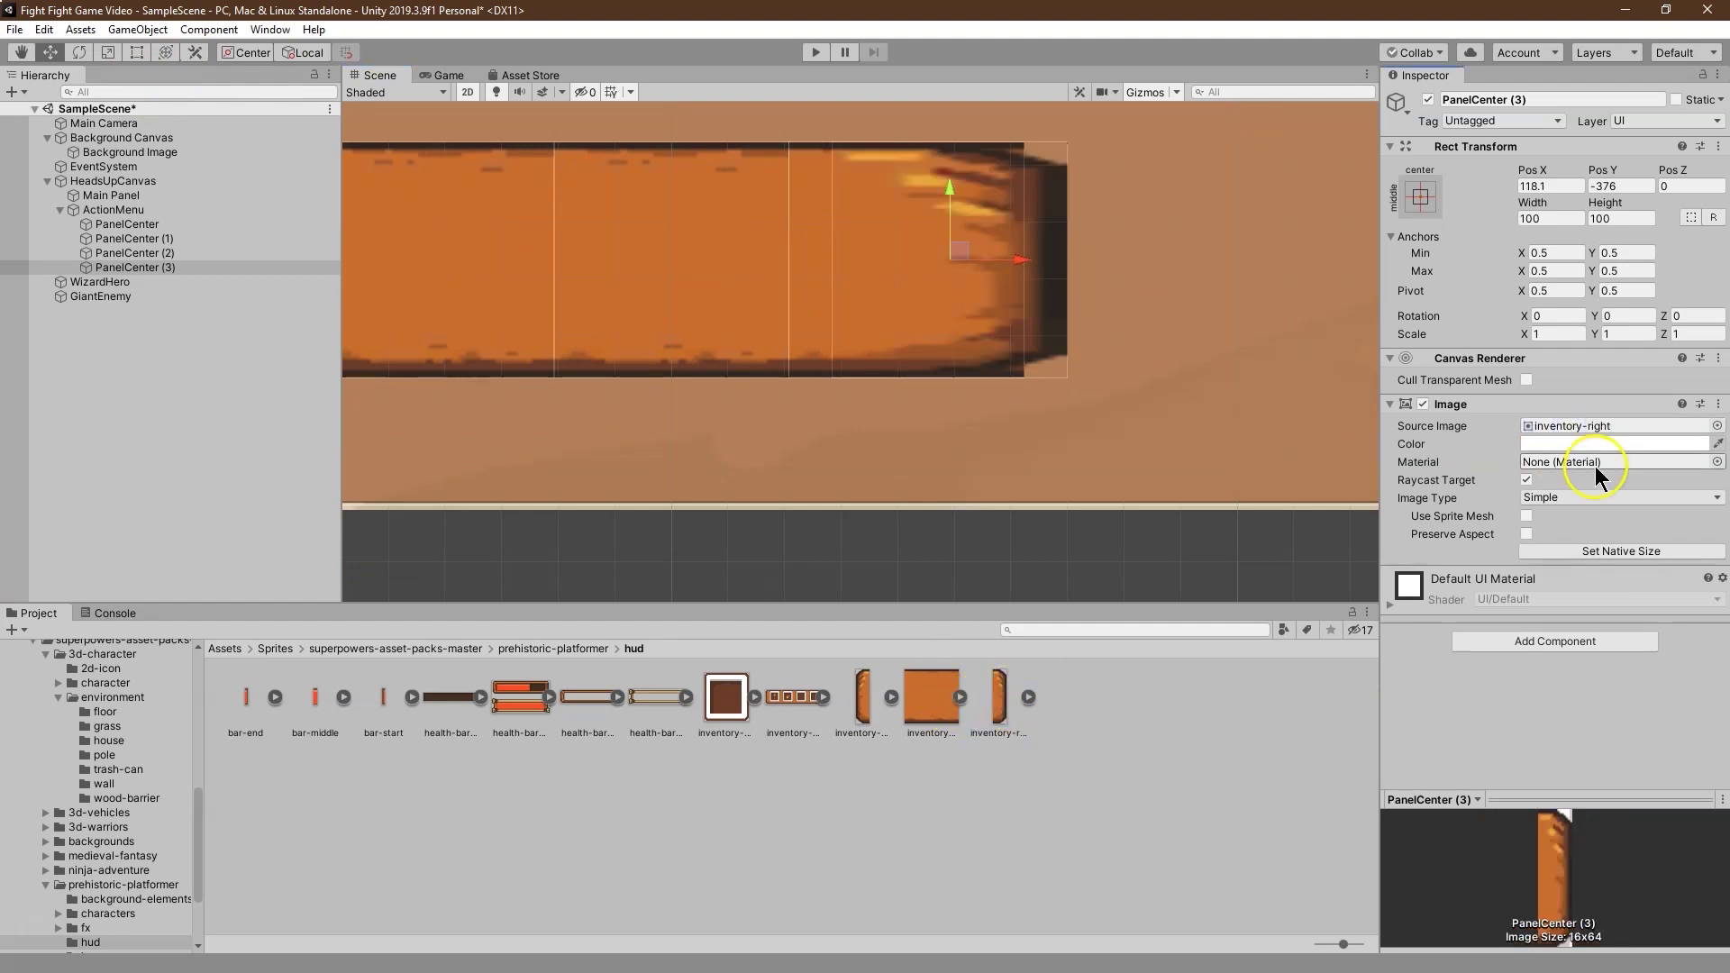
{"action": "left_click", "coordinate": [1553, 220]}
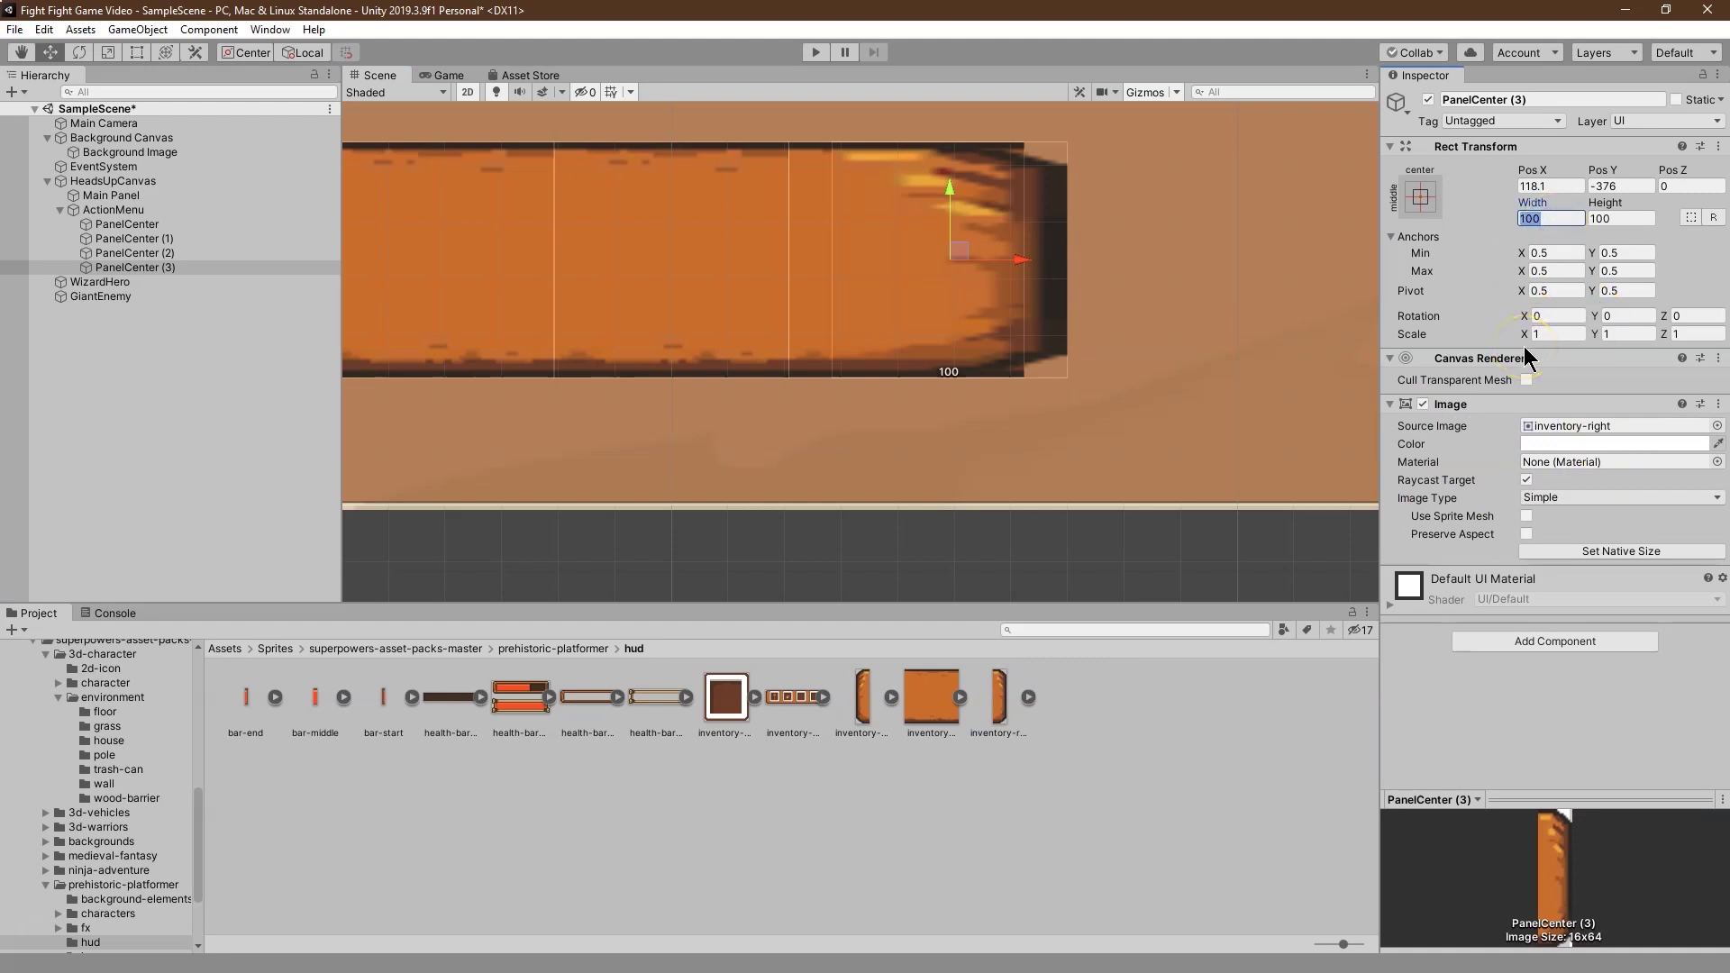
{"action": "type", "text": "50"}
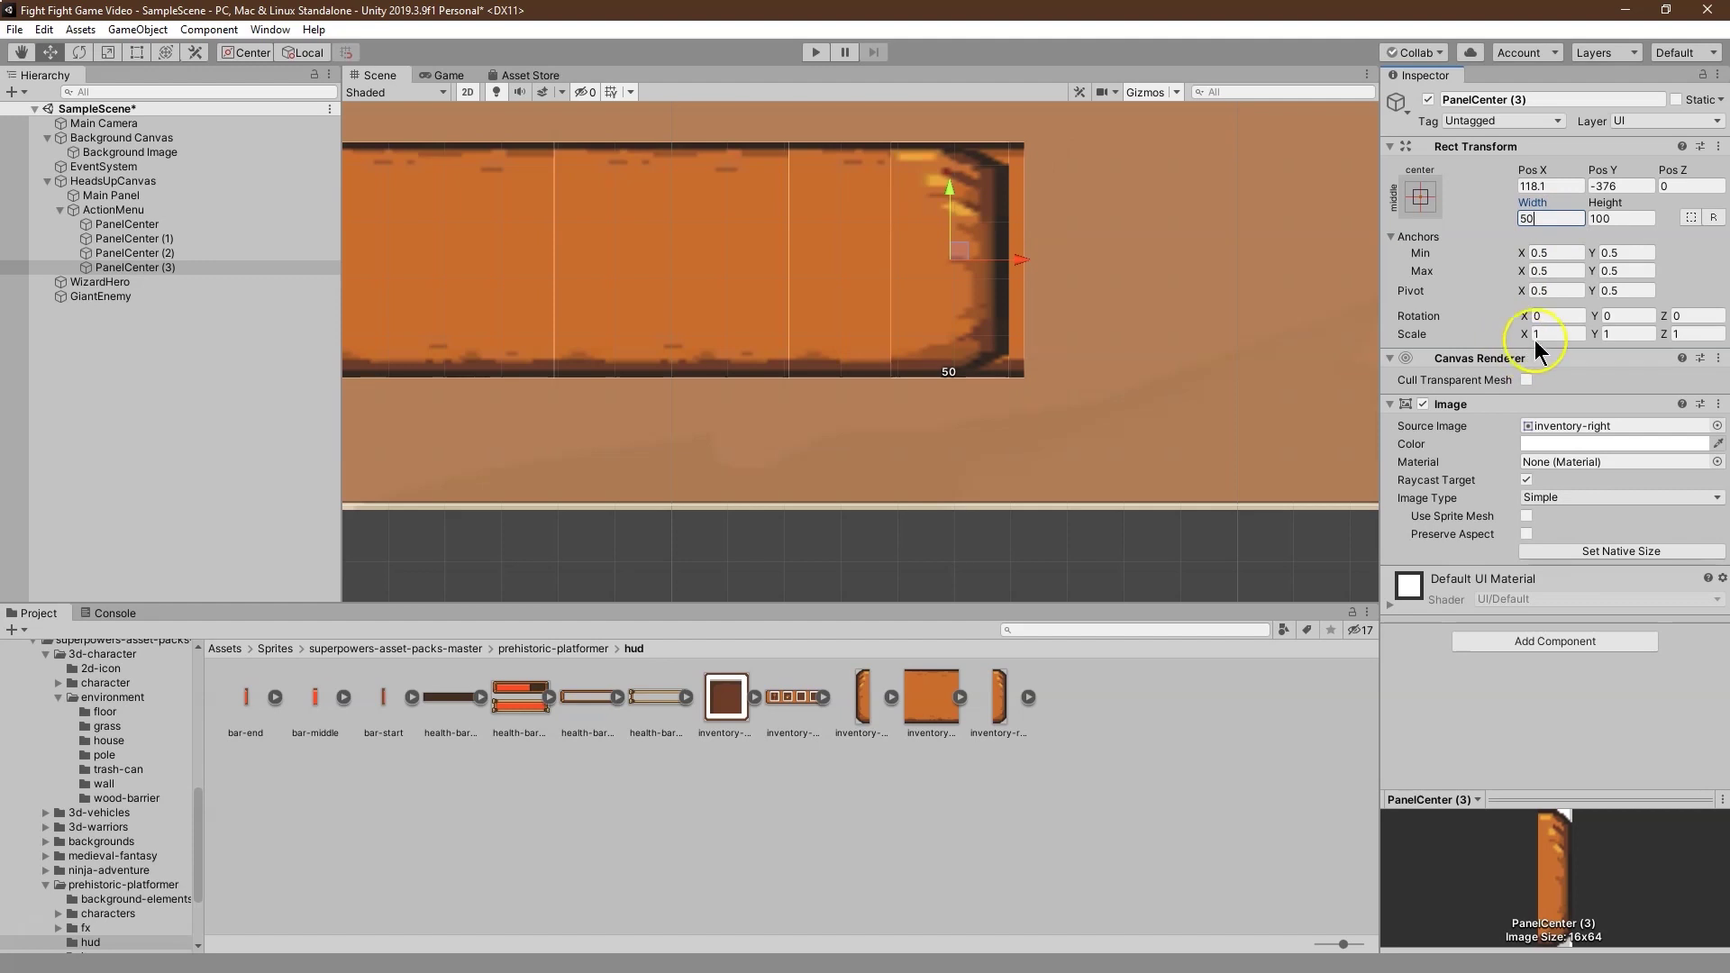
{"action": "type", "text": "40"}
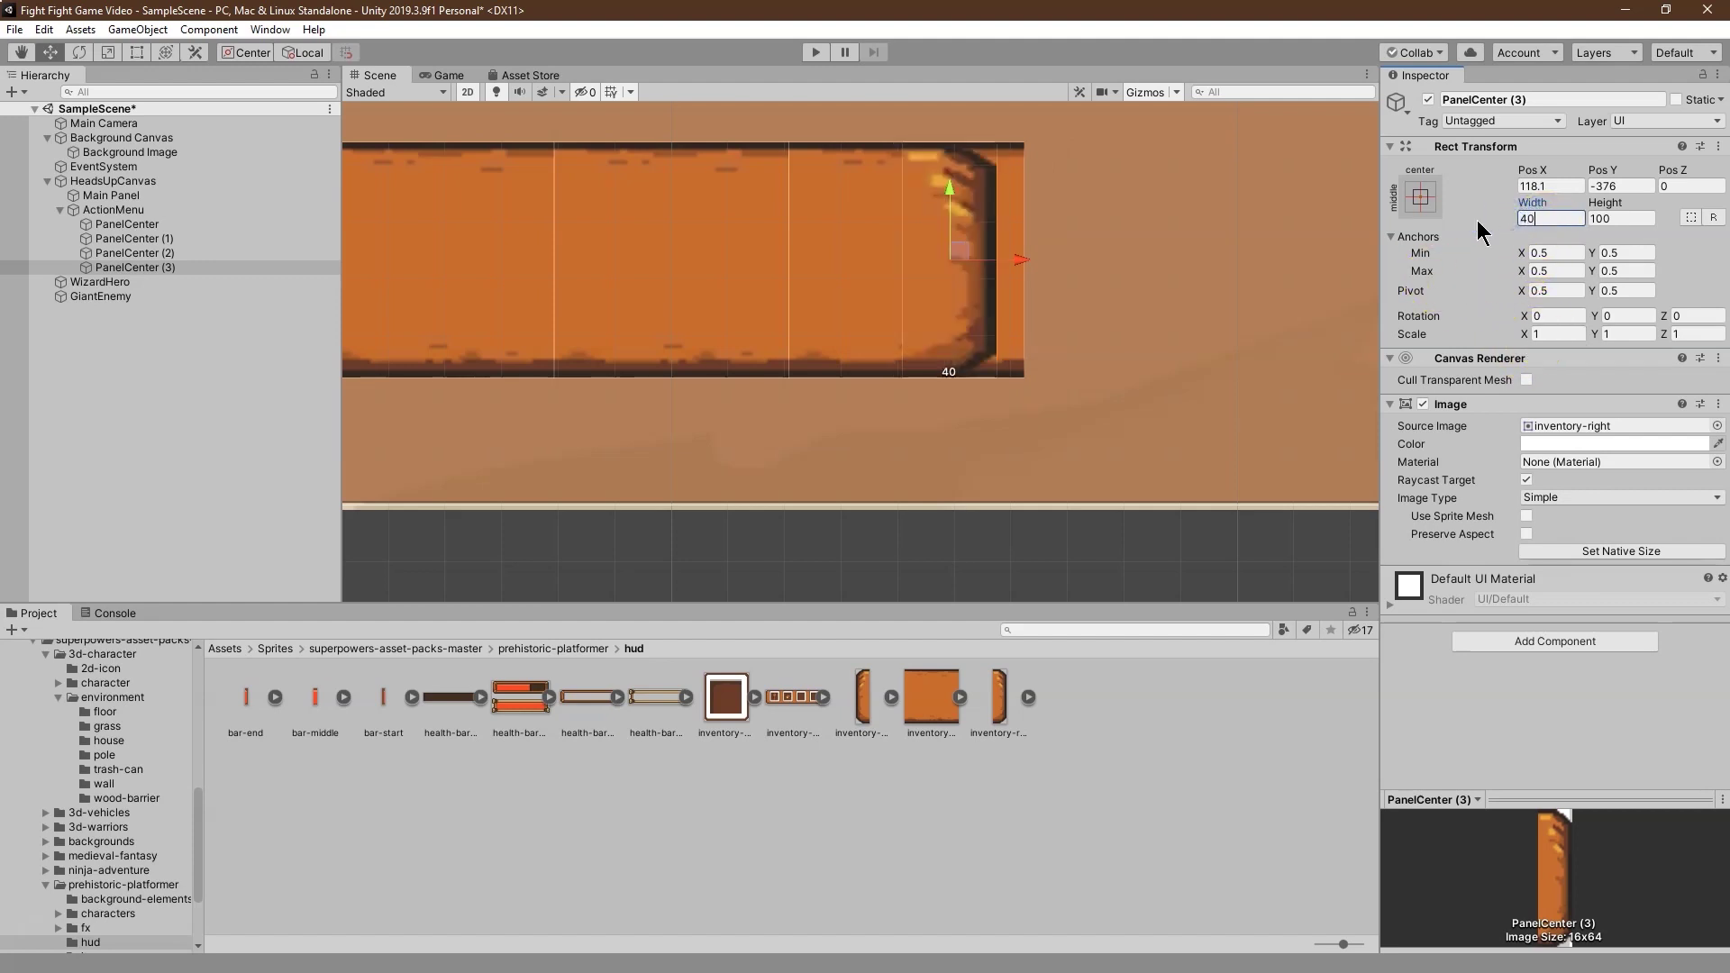
{"action": "left_click_drag", "start_coordinate": [1014, 261], "coordinate": [1090, 266]}
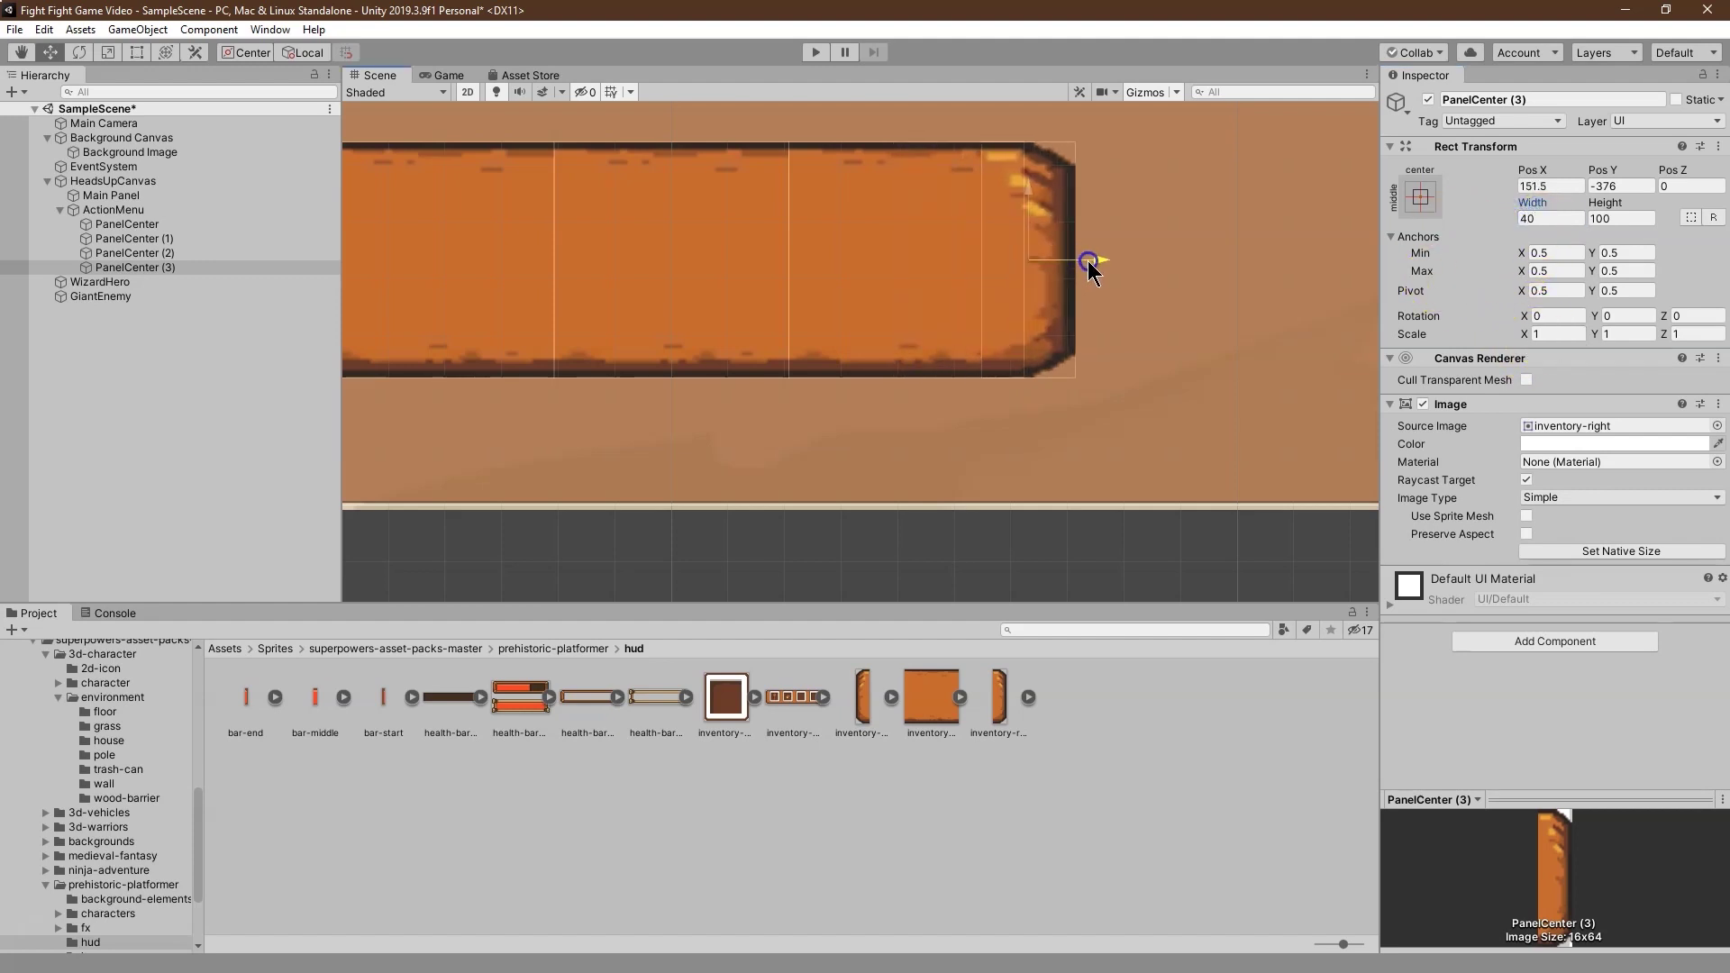
{"action": "left_click", "coordinate": [443, 75]}
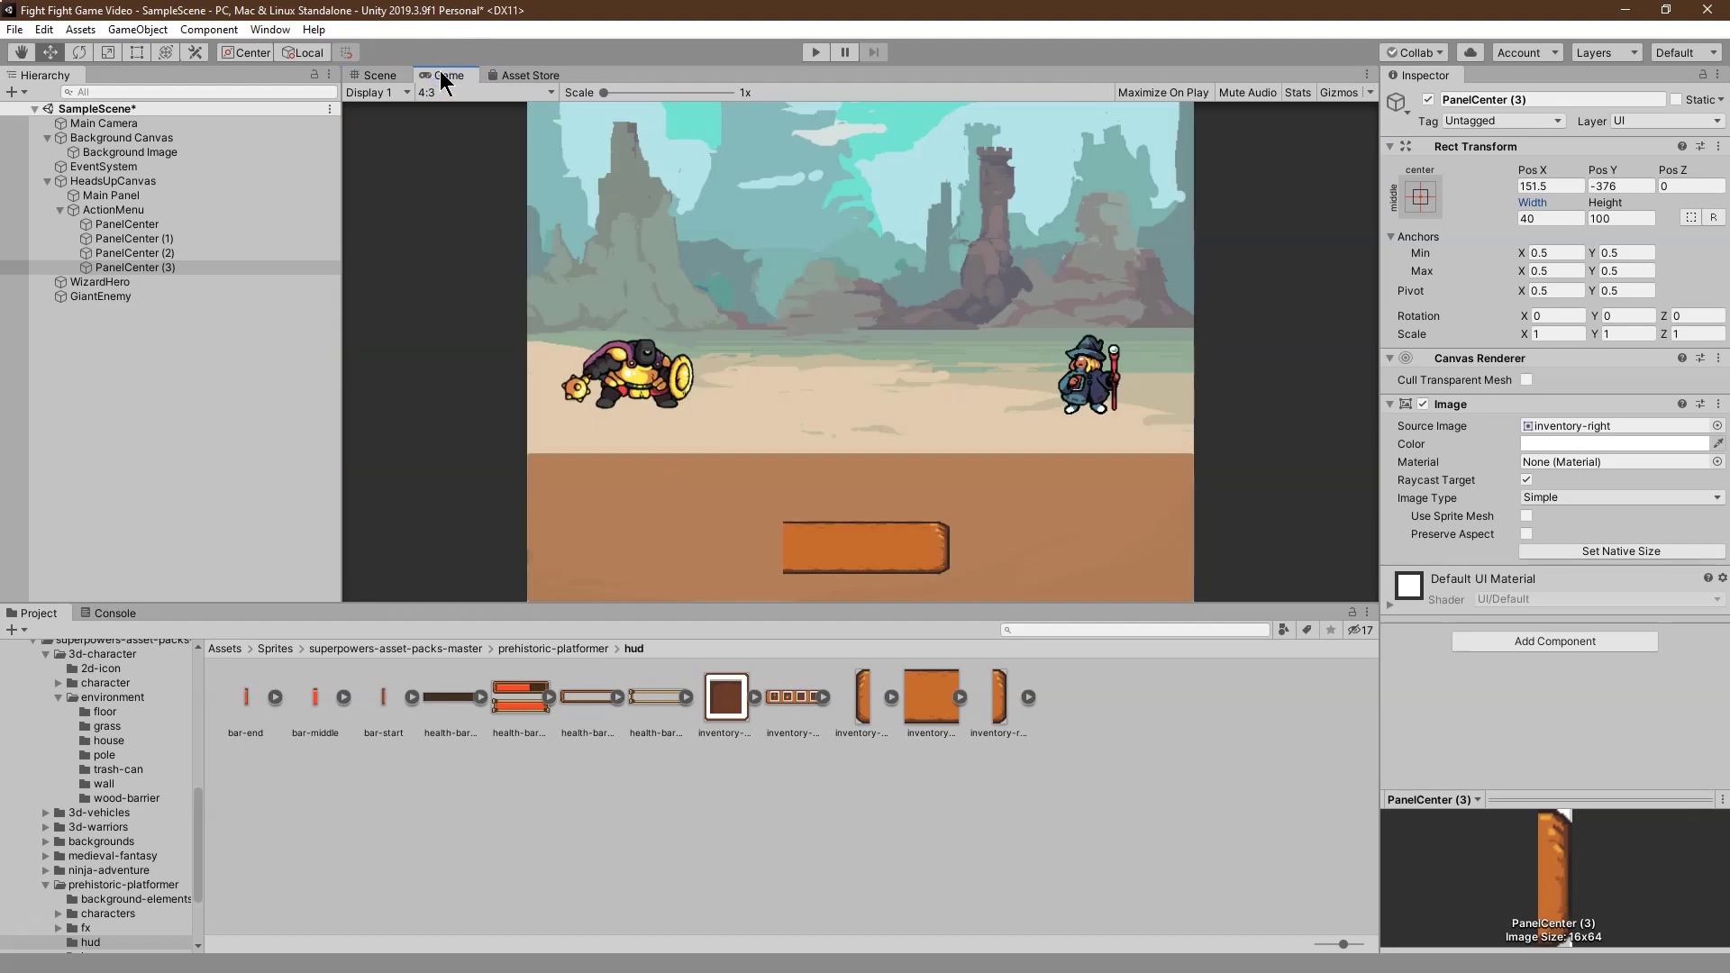
{"action": "left_click", "coordinate": [377, 75]}
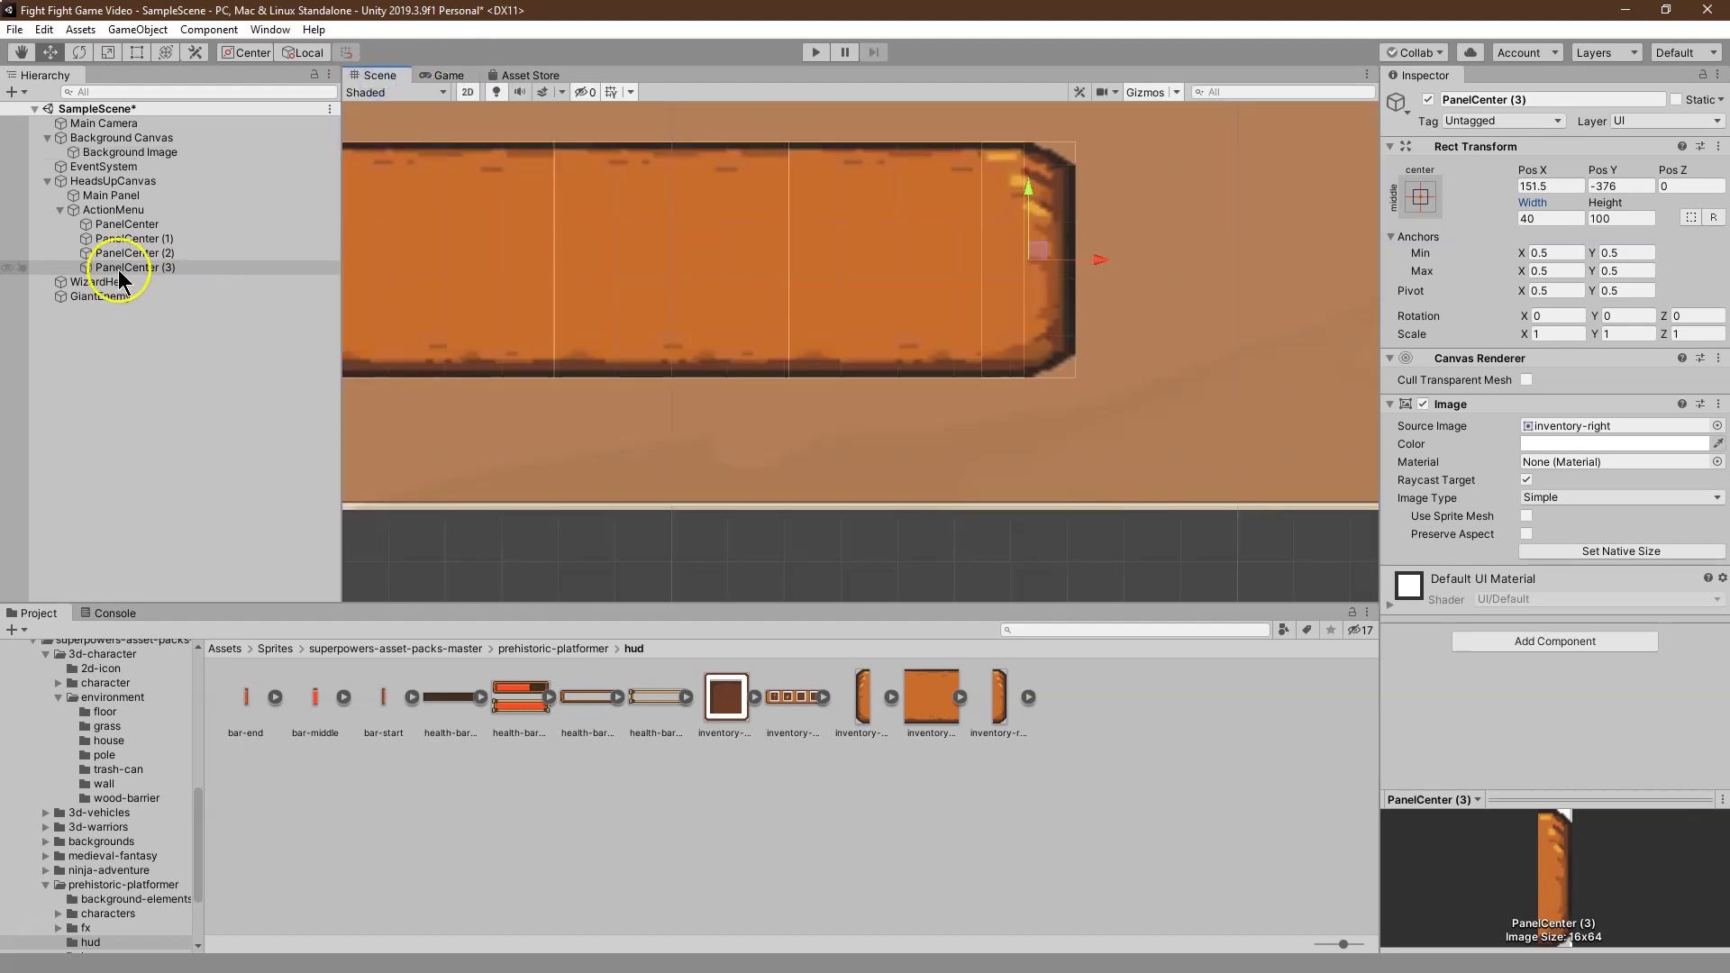
Step: Duplicate the right cap into an inventory-left piece and place it at the bar's left end
{"action": "left_click", "coordinate": [120, 268]}
{"action": "right_click", "coordinate": [122, 272]}
{"action": "left_click", "coordinate": [217, 351]}
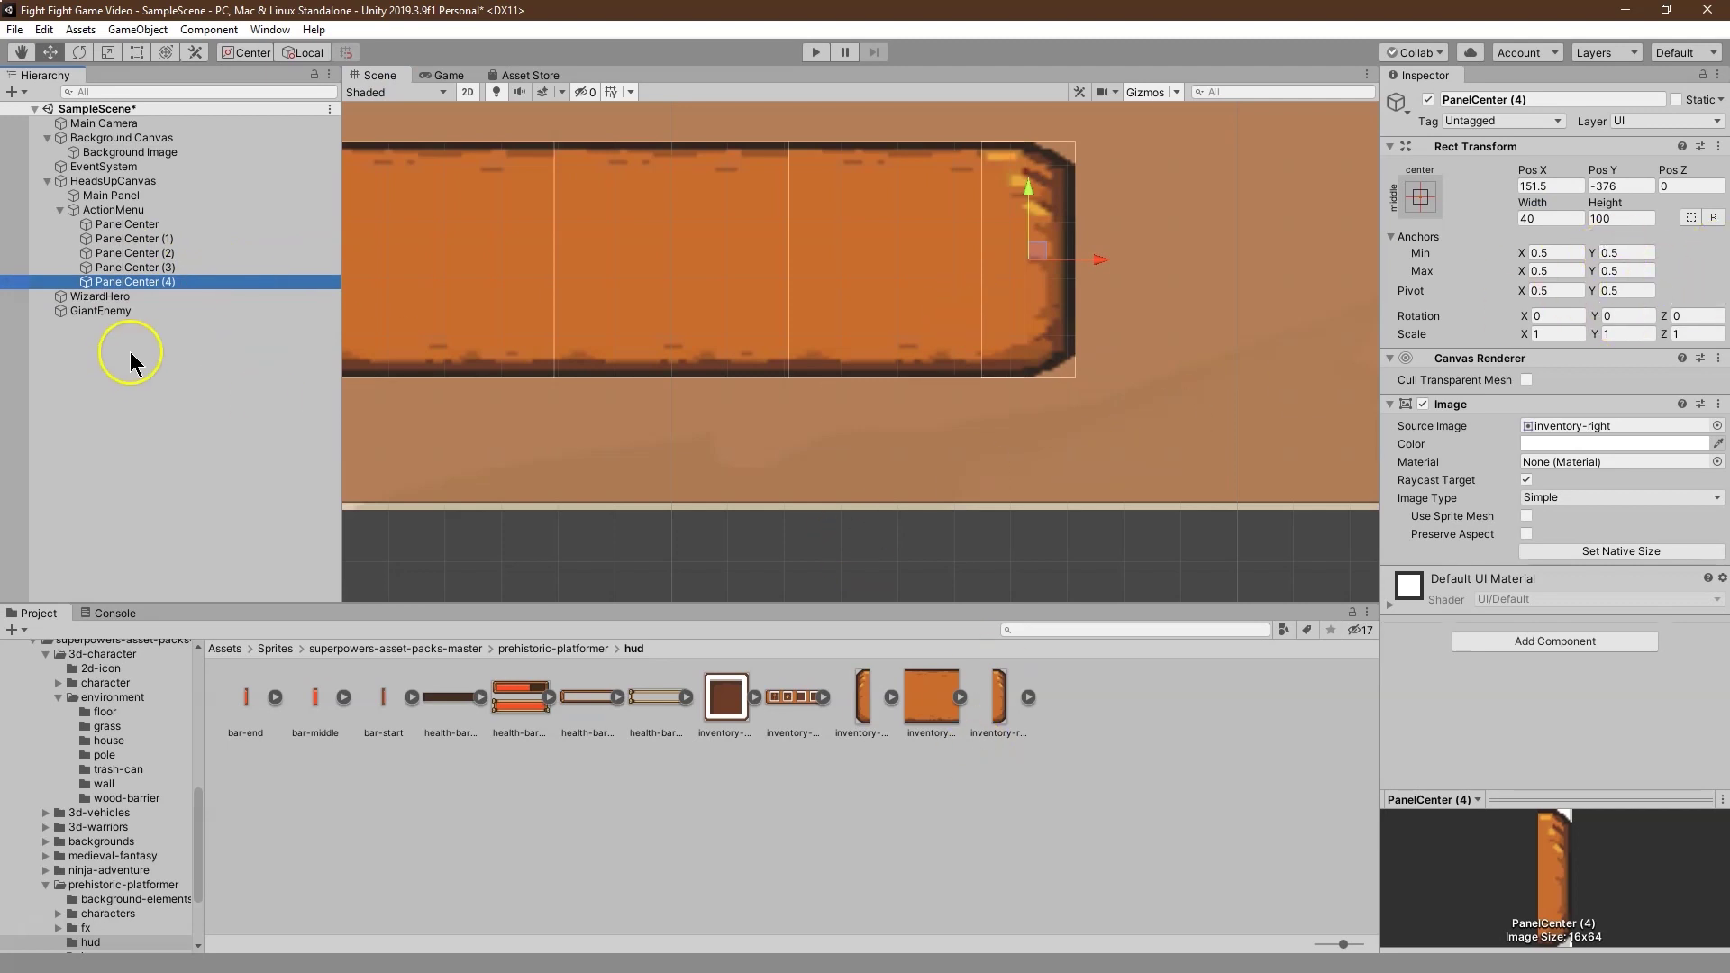
{"action": "left_click_drag", "start_coordinate": [875, 728], "coordinate": [1585, 428]}
{"action": "scroll", "coordinate": [764, 318], "scroll_direction": "down", "scroll_amount": 3}
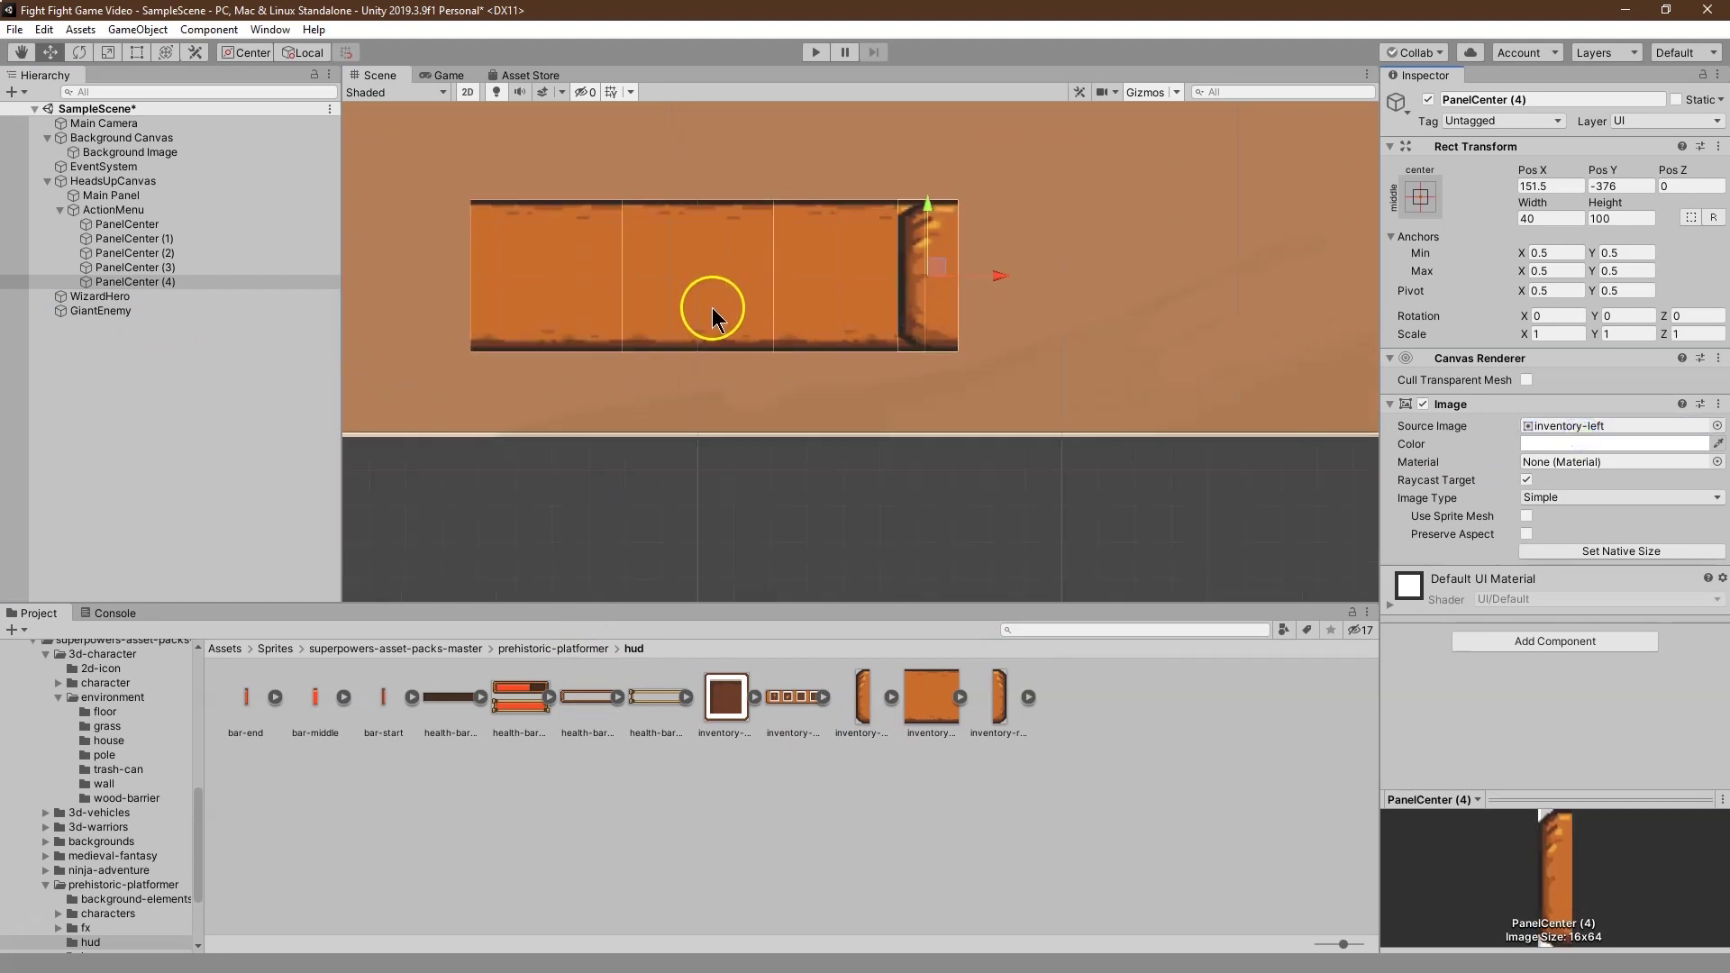
{"action": "left_click_drag", "start_coordinate": [1012, 278], "coordinate": [525, 262]}
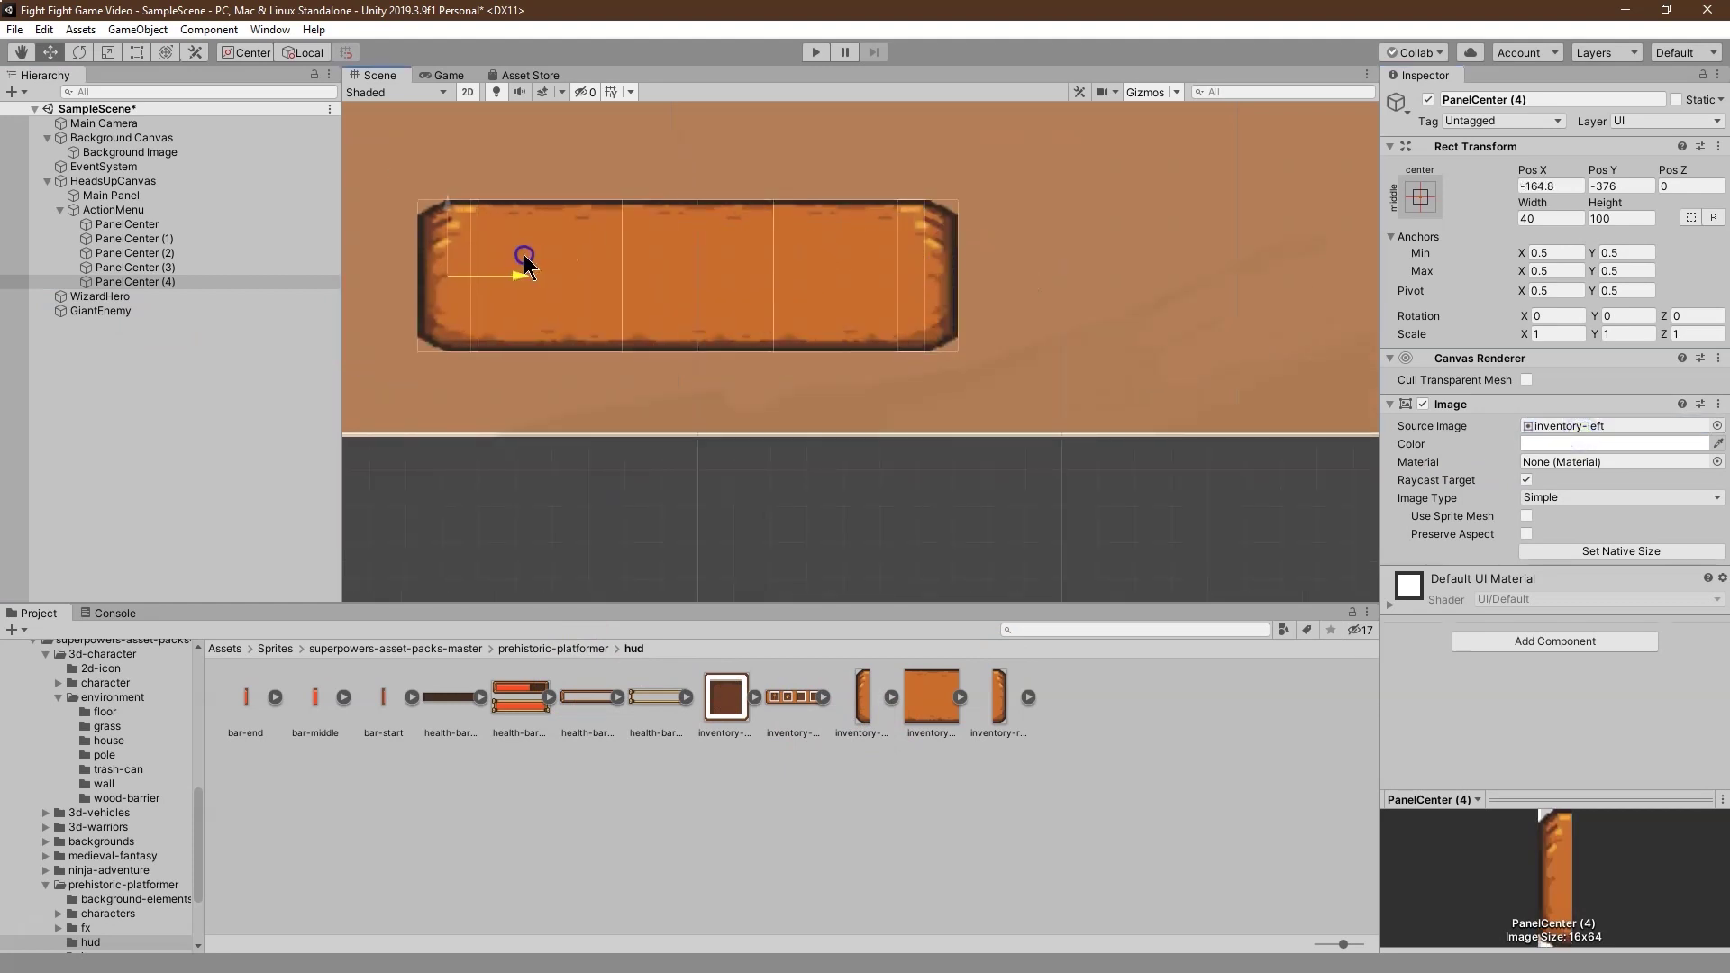
{"action": "left_click", "coordinate": [439, 77]}
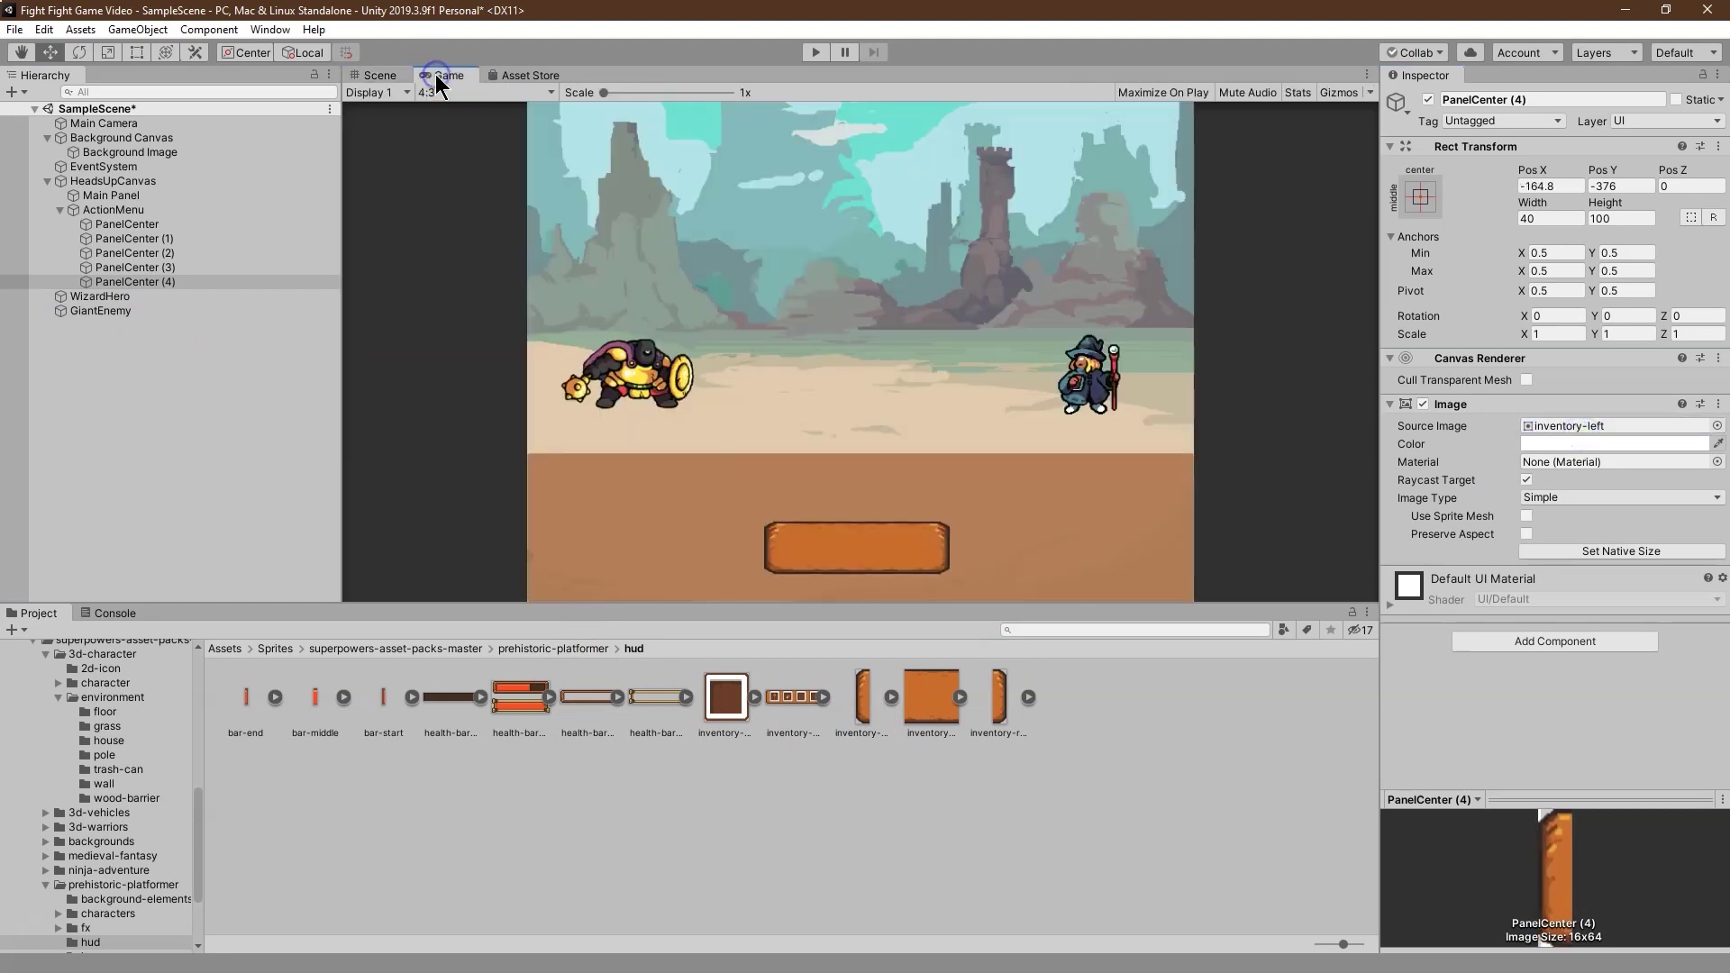
{"action": "left_click", "coordinate": [370, 75]}
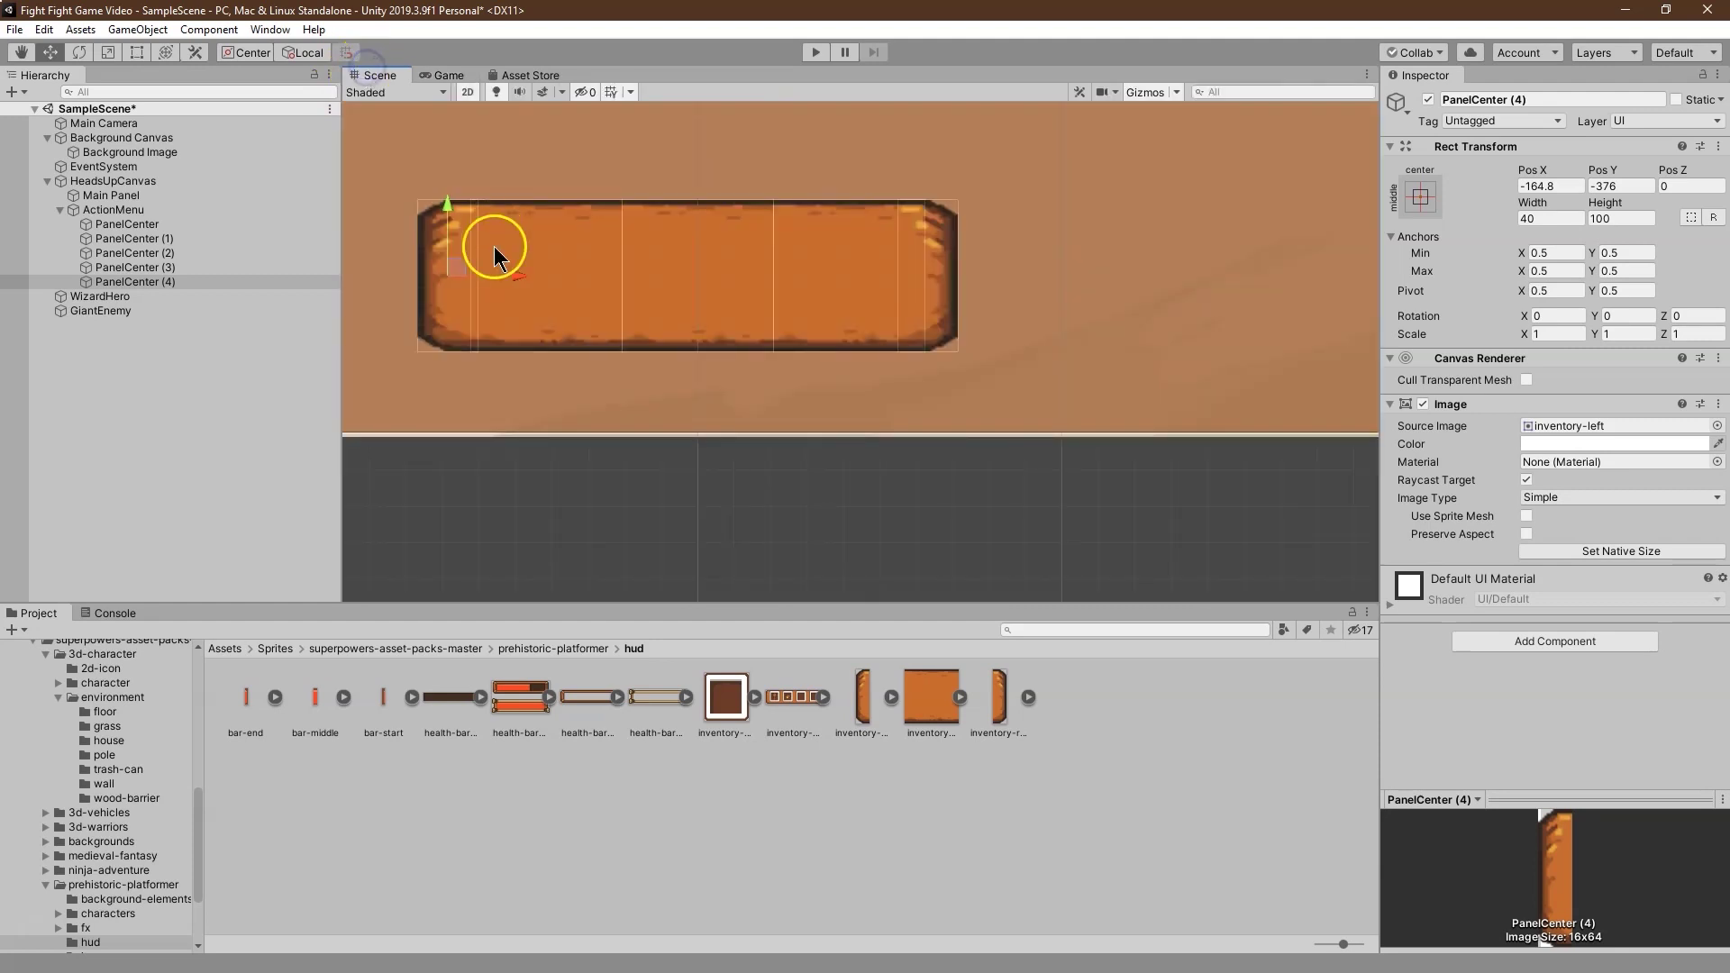
{"action": "left_click_drag", "start_coordinate": [511, 274], "coordinate": [505, 274]}
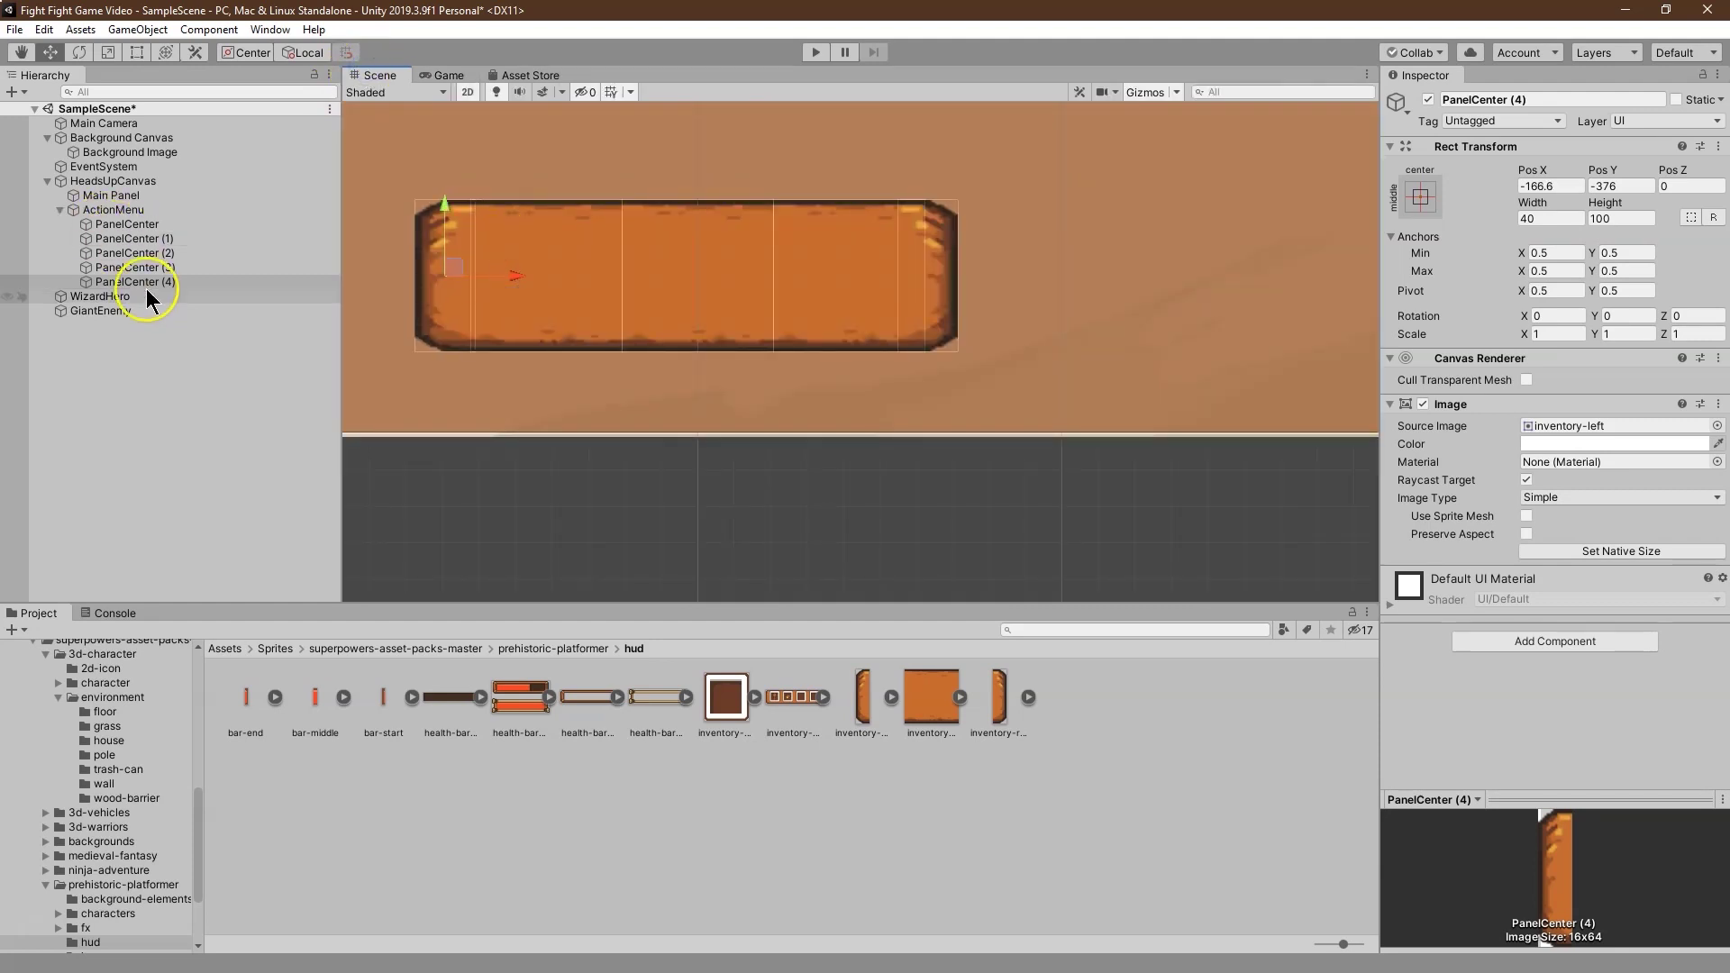
Step: Rename the left cap to LeftCap and begin renaming the next piece
{"action": "left_click", "coordinate": [1561, 99]}
{"action": "type", "text": "LeftCap"}
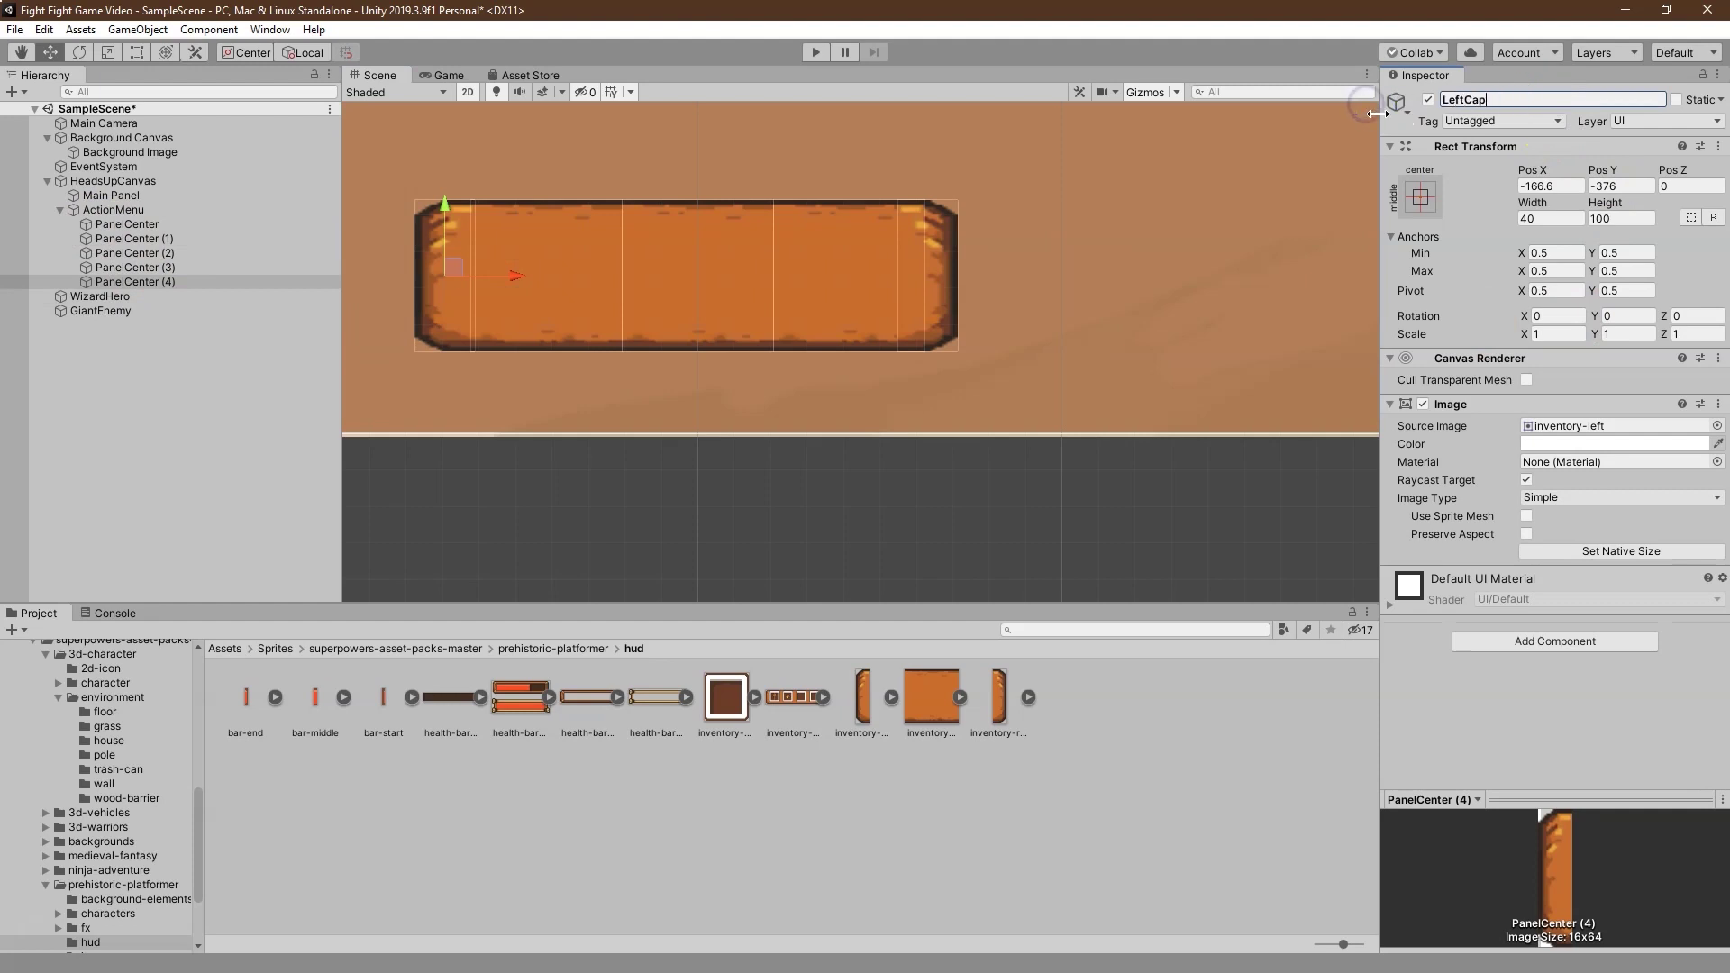
{"action": "key", "text": "Return"}
{"action": "type", "text": "Le"}
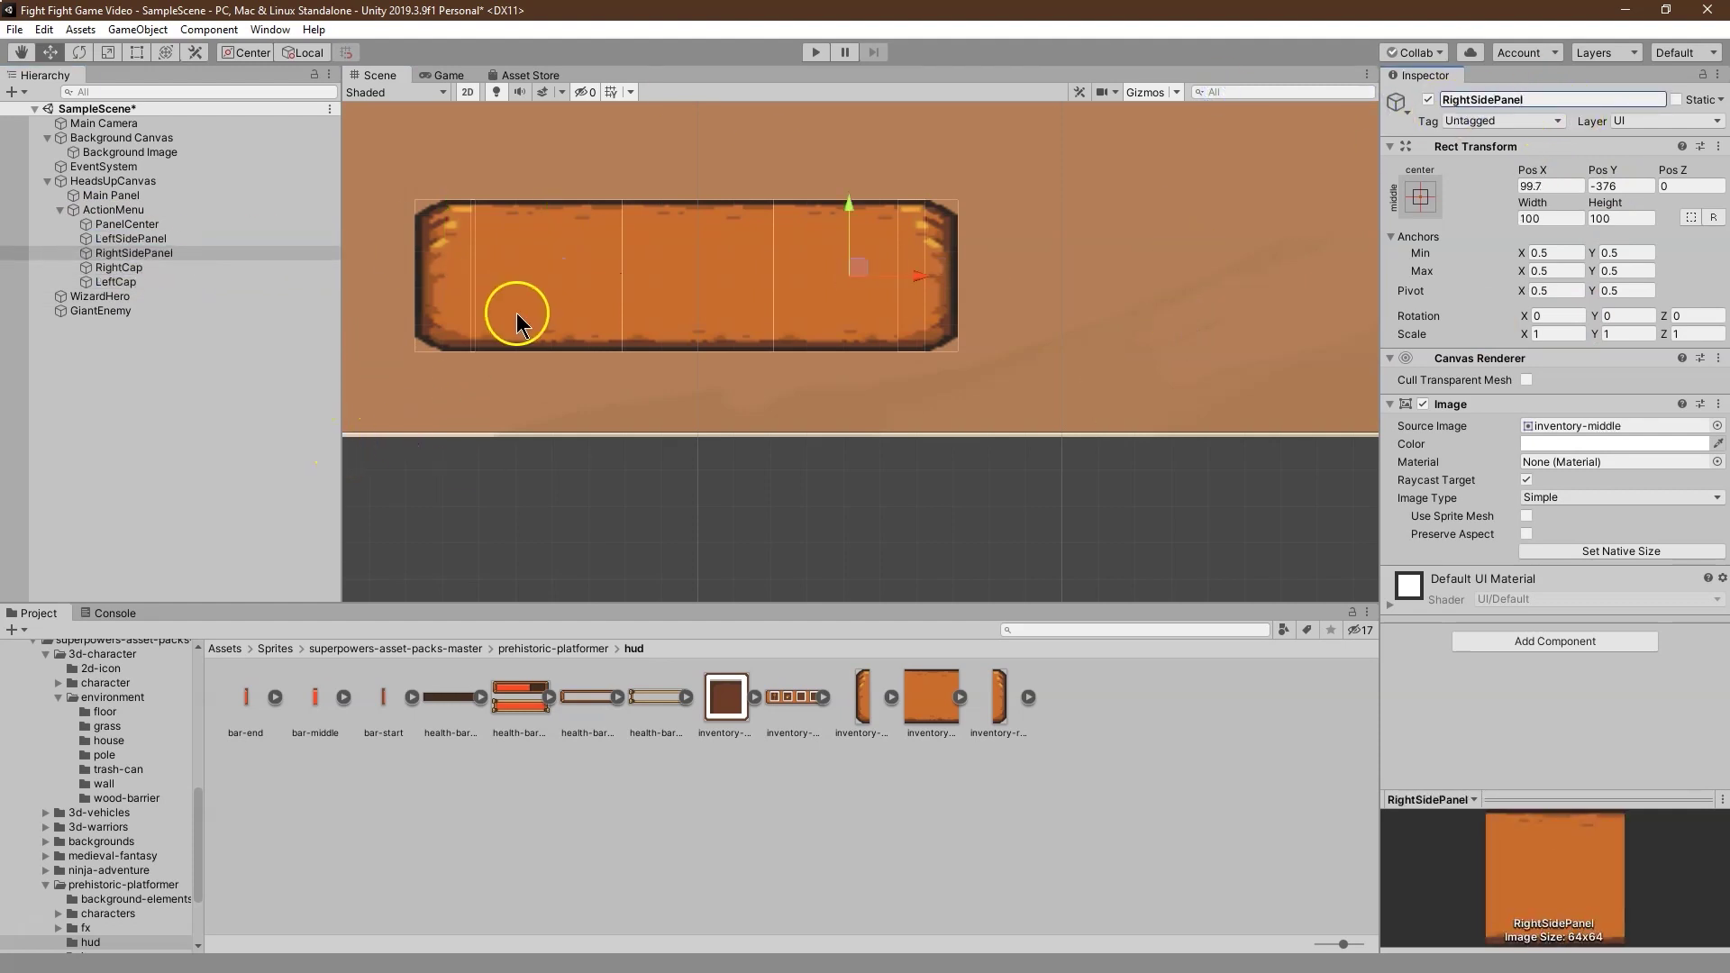
Step: Frame the whole HeadsUpCanvas in the Scene view
{"action": "left_click", "coordinate": [123, 183]}
{"action": "double_click", "coordinate": [122, 183]}
{"action": "scroll", "coordinate": [876, 456], "scroll_direction": "up", "scroll_amount": 3}
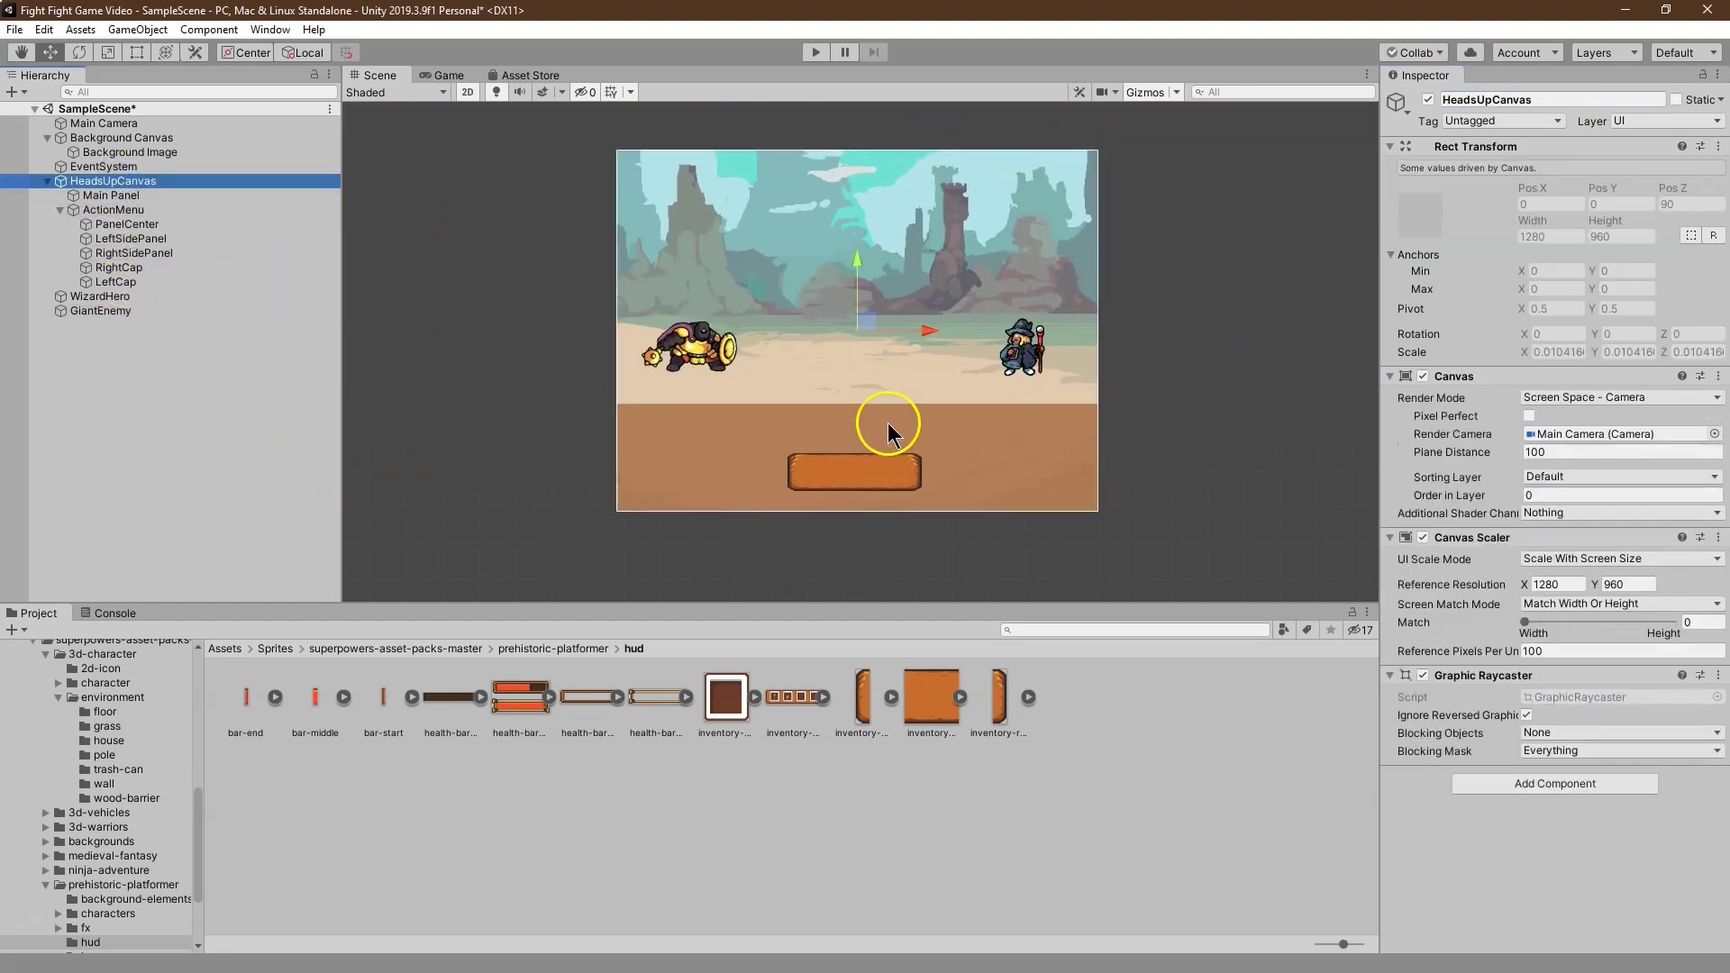
{"action": "scroll", "coordinate": [888, 419], "scroll_direction": "down", "scroll_amount": 2}
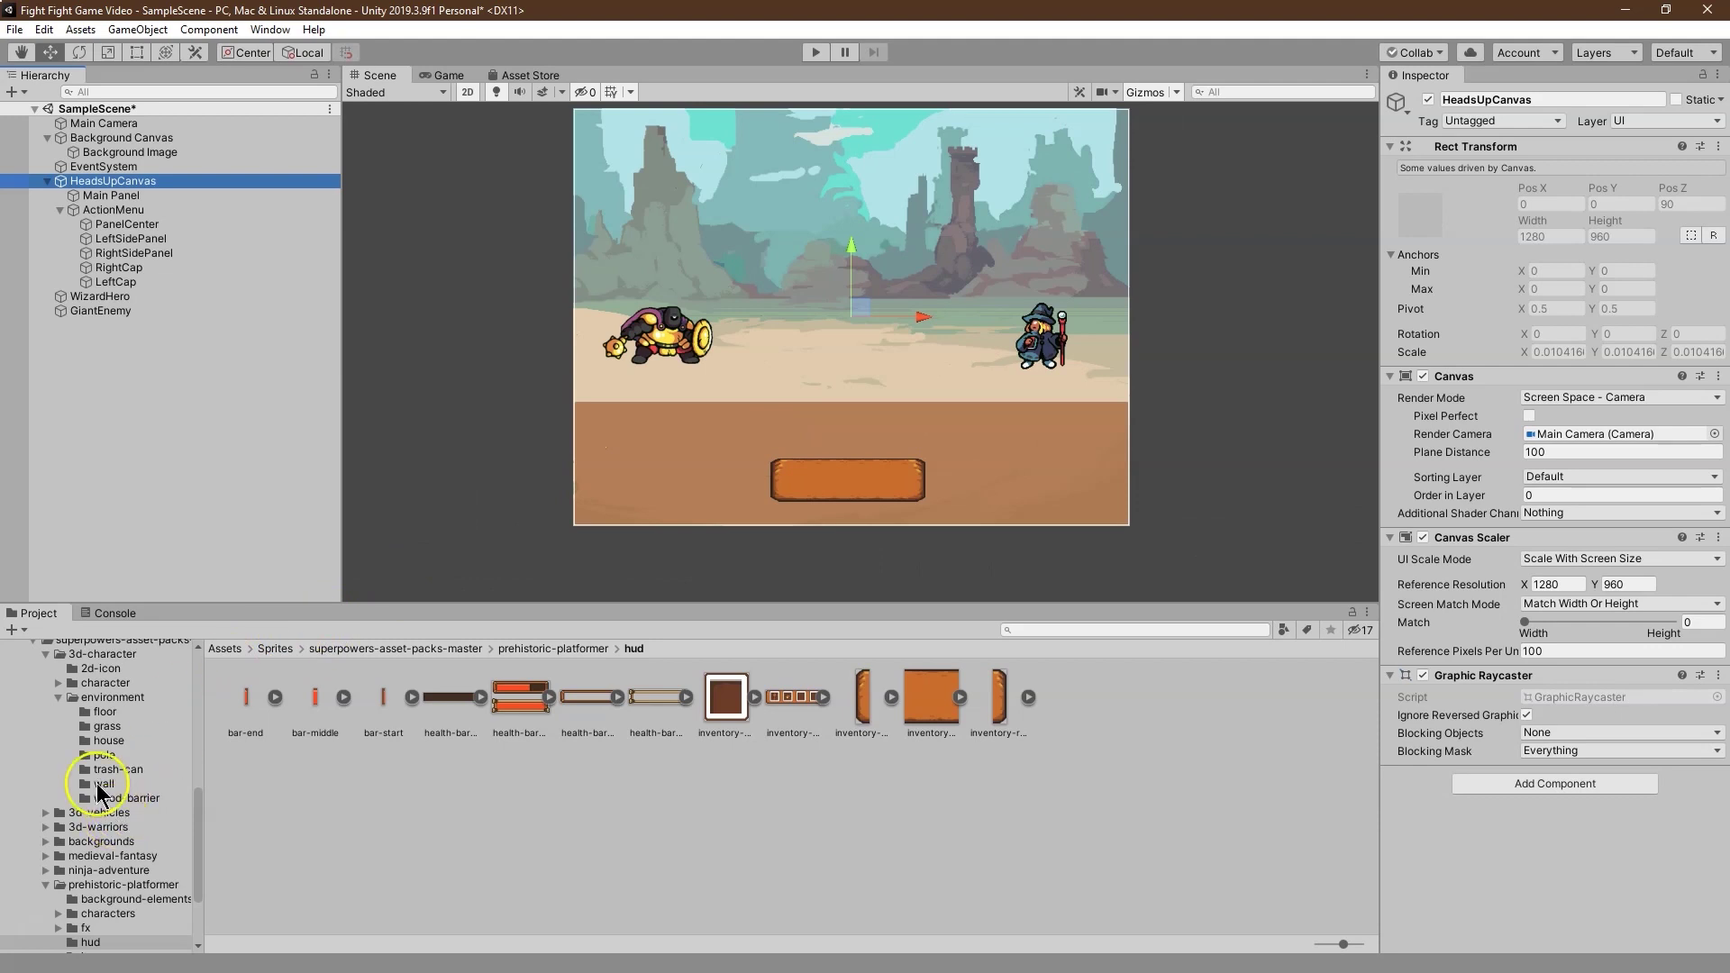
{"action": "scroll", "coordinate": [103, 721], "scroll_direction": "up", "scroll_amount": 2}
Step: Open the Sprites > rpg-battle-system > HUD folder in the Project window
{"action": "left_click", "coordinate": [99, 695]}
{"action": "scroll", "coordinate": [99, 700], "scroll_direction": "up", "scroll_amount": 10}
{"action": "left_click", "coordinate": [20, 748]}
{"action": "left_click", "coordinate": [38, 749]}
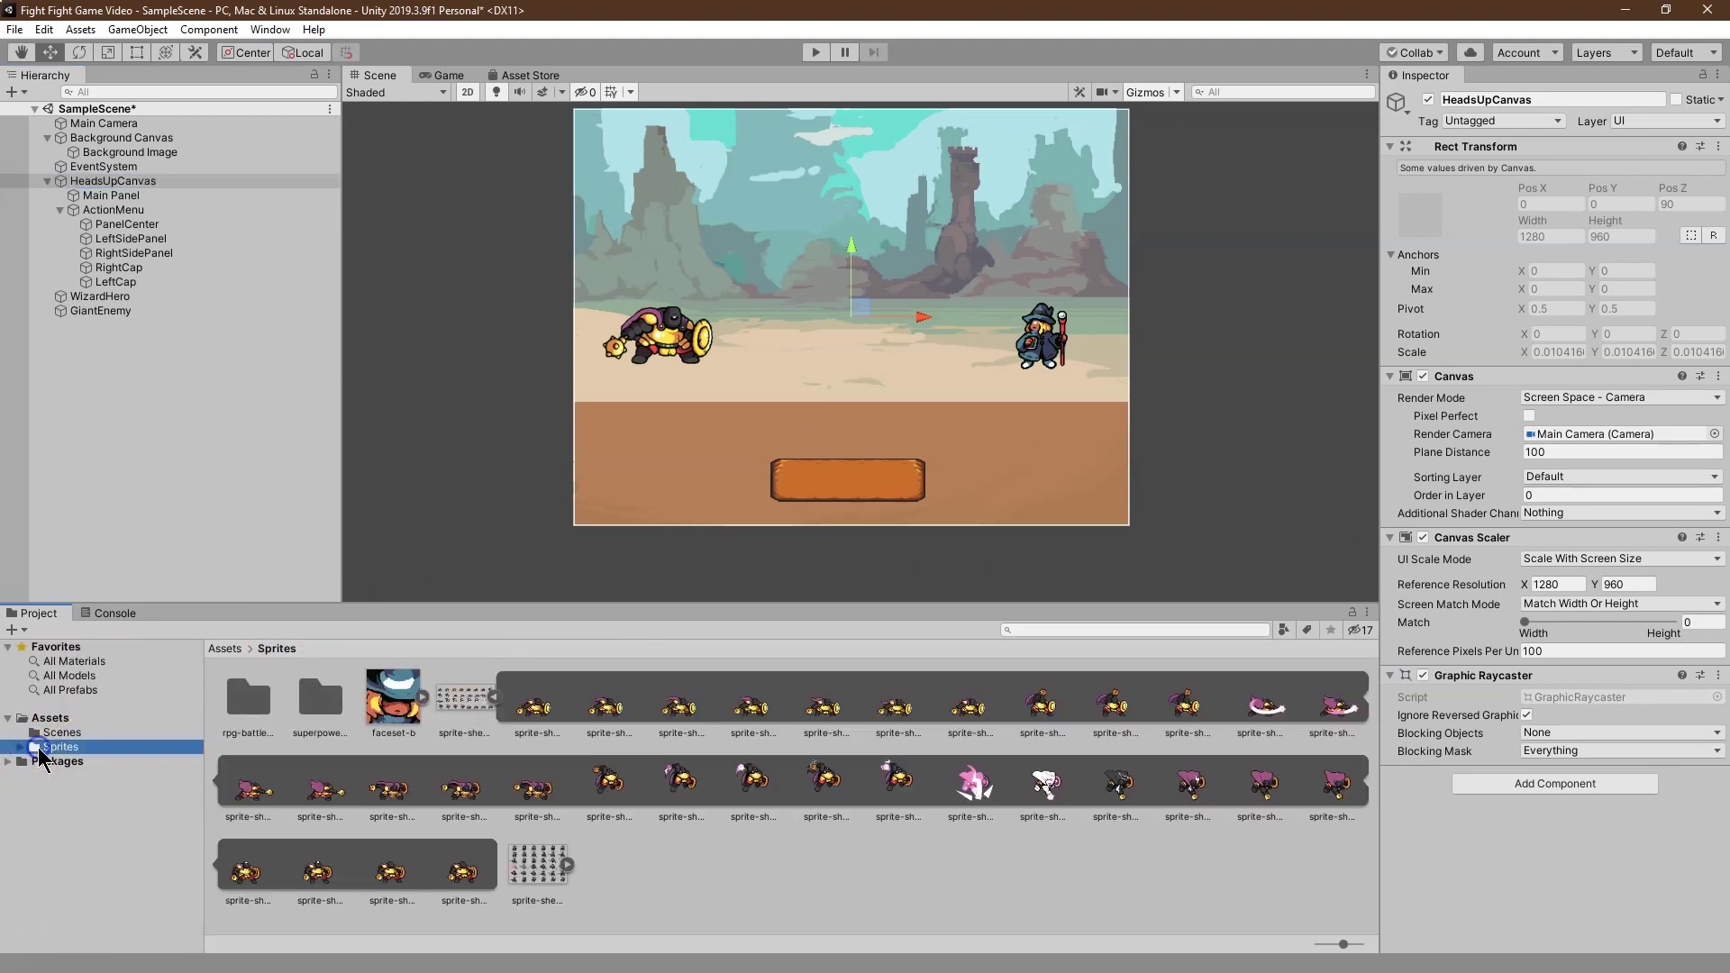
{"action": "left_click", "coordinate": [320, 707]}
{"action": "left_click", "coordinate": [253, 718]}
{"action": "double_click", "coordinate": [253, 718]}
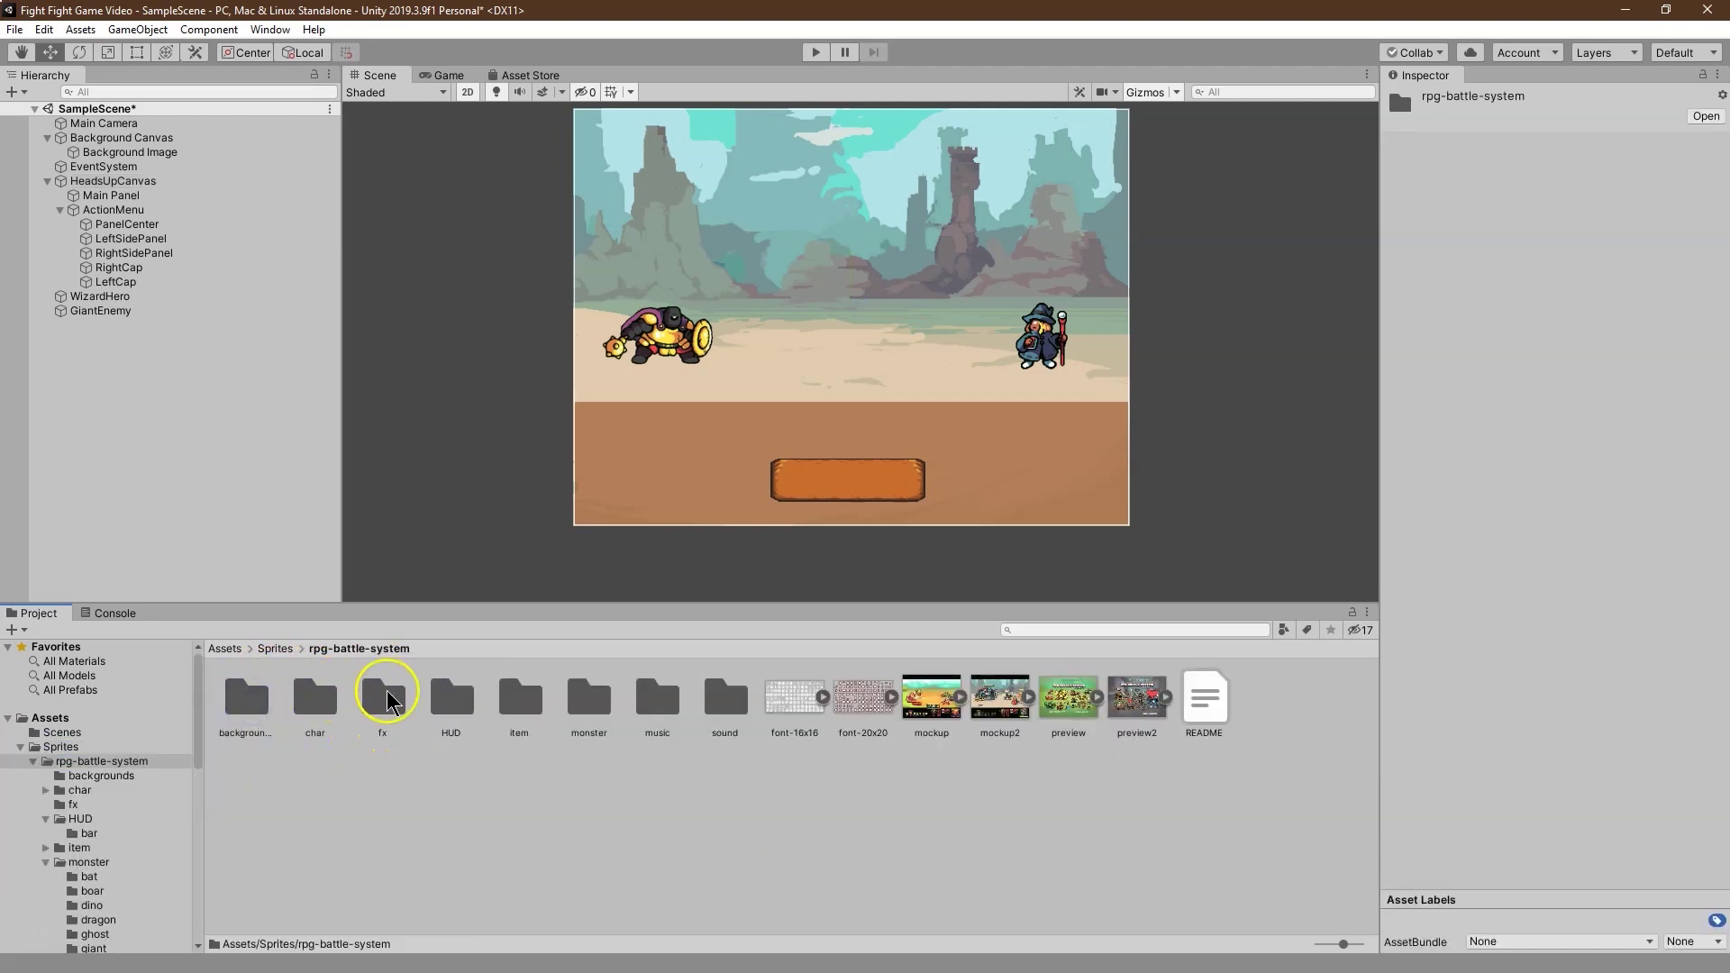
{"action": "double_click", "coordinate": [432, 701]}
Step: Set the icon sheet's Sprite Mode to Multiple and open it in the Sprite Editor
{"action": "left_click", "coordinate": [737, 696]}
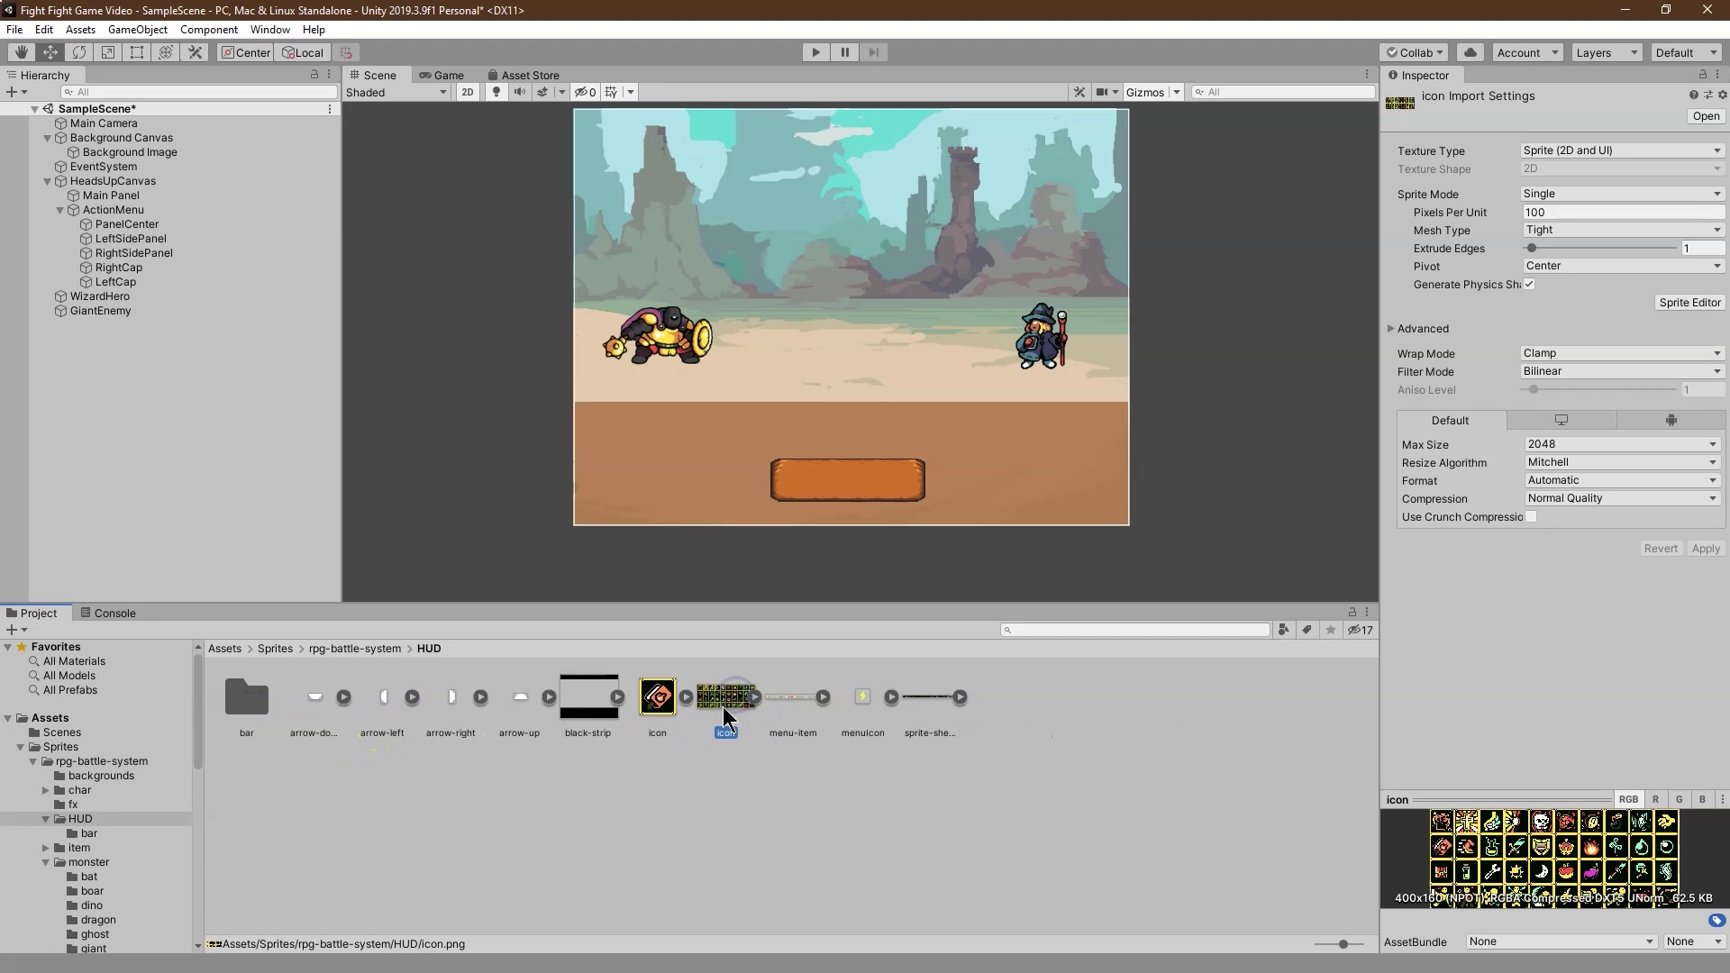
{"action": "left_click", "coordinate": [1544, 194]}
{"action": "left_click", "coordinate": [1575, 232]}
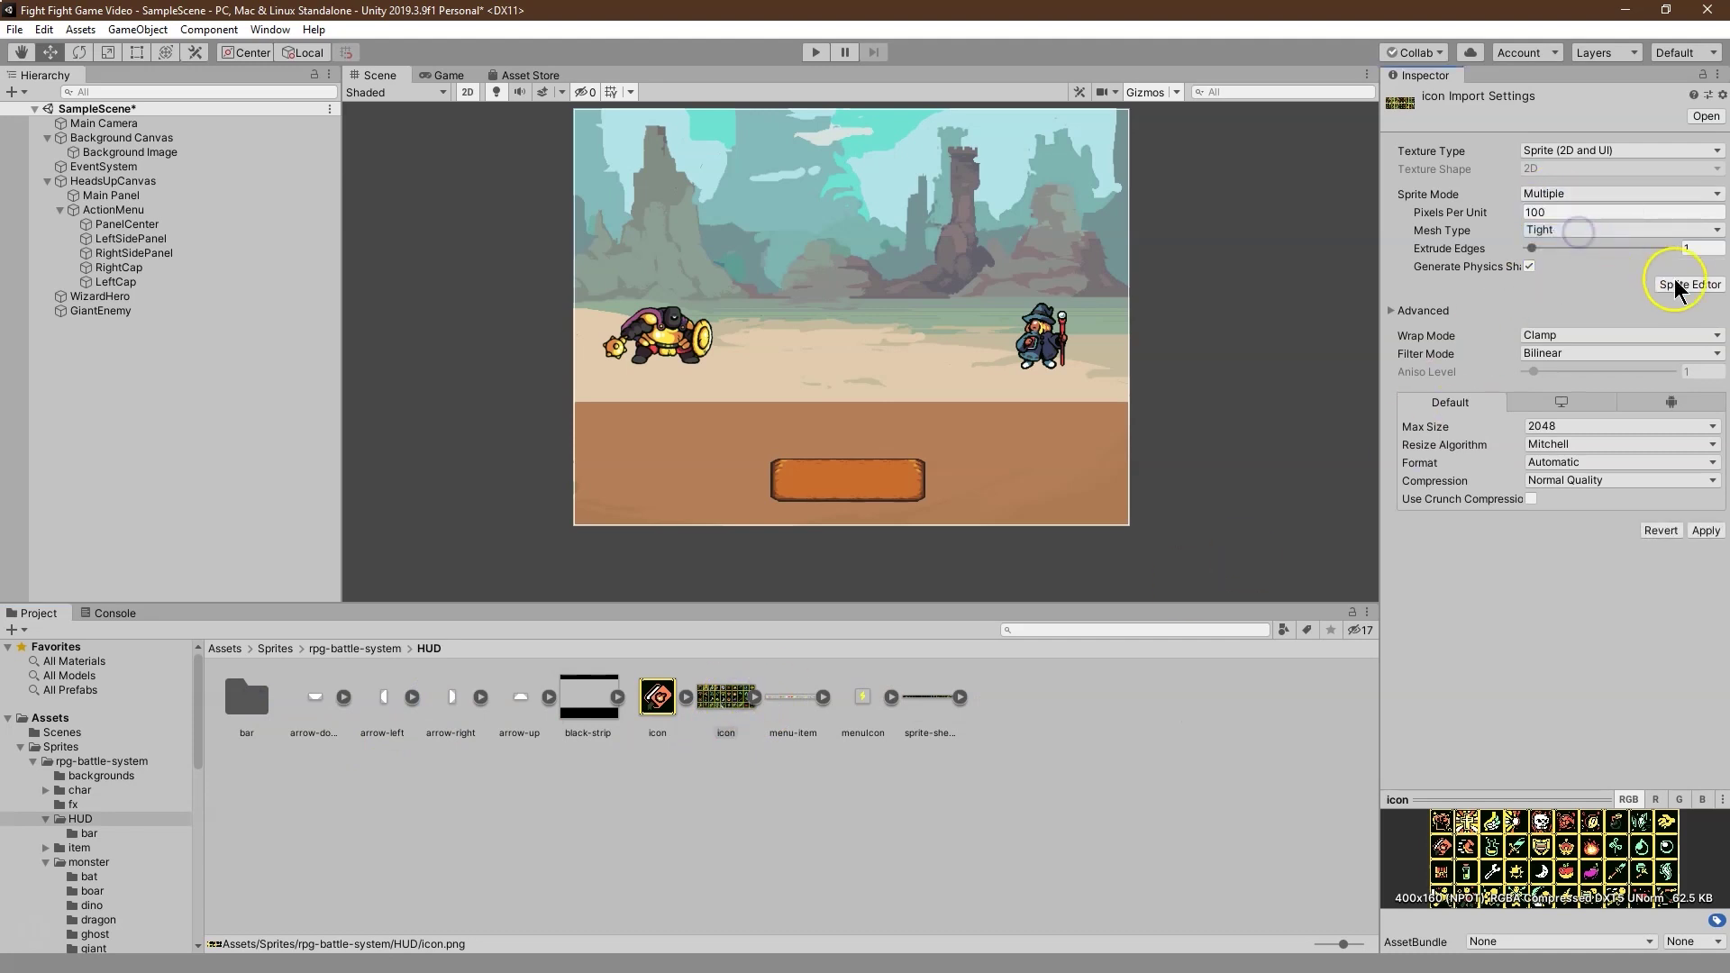
{"action": "left_click", "coordinate": [1676, 285]}
Step: Slice the icon sheet by cell count into 10 columns × 4 rows, check icon_0/icon_1, and apply
{"action": "left_click", "coordinate": [906, 531]}
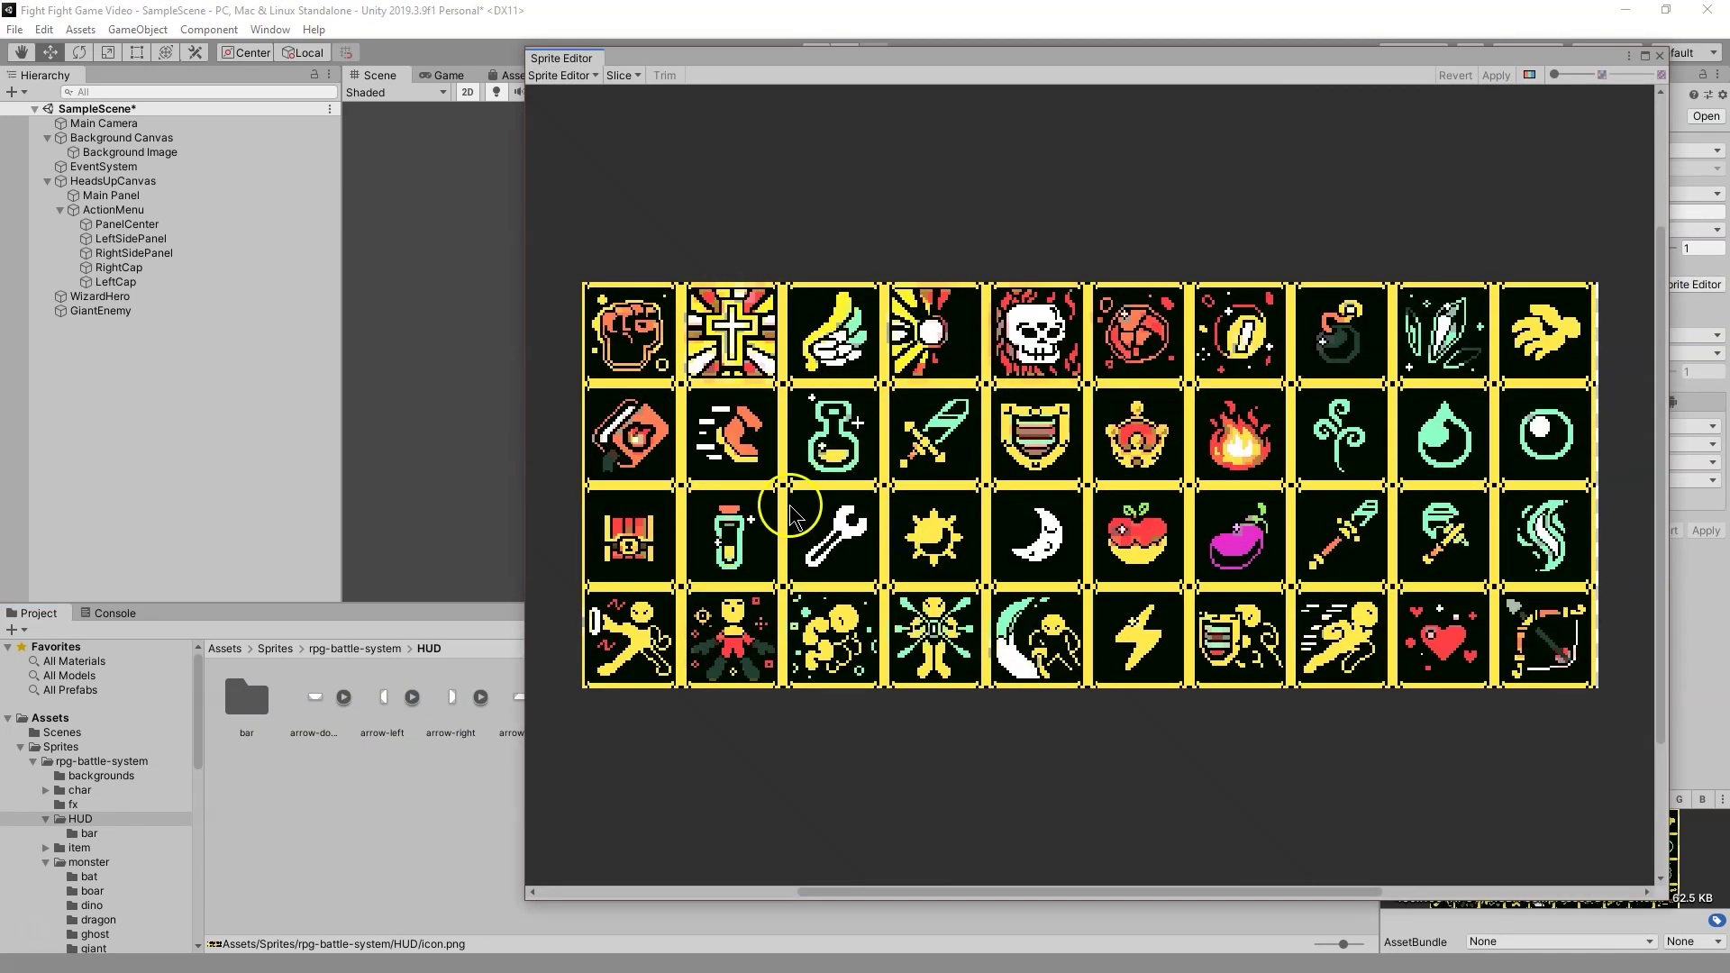
{"action": "left_click", "coordinate": [624, 76]}
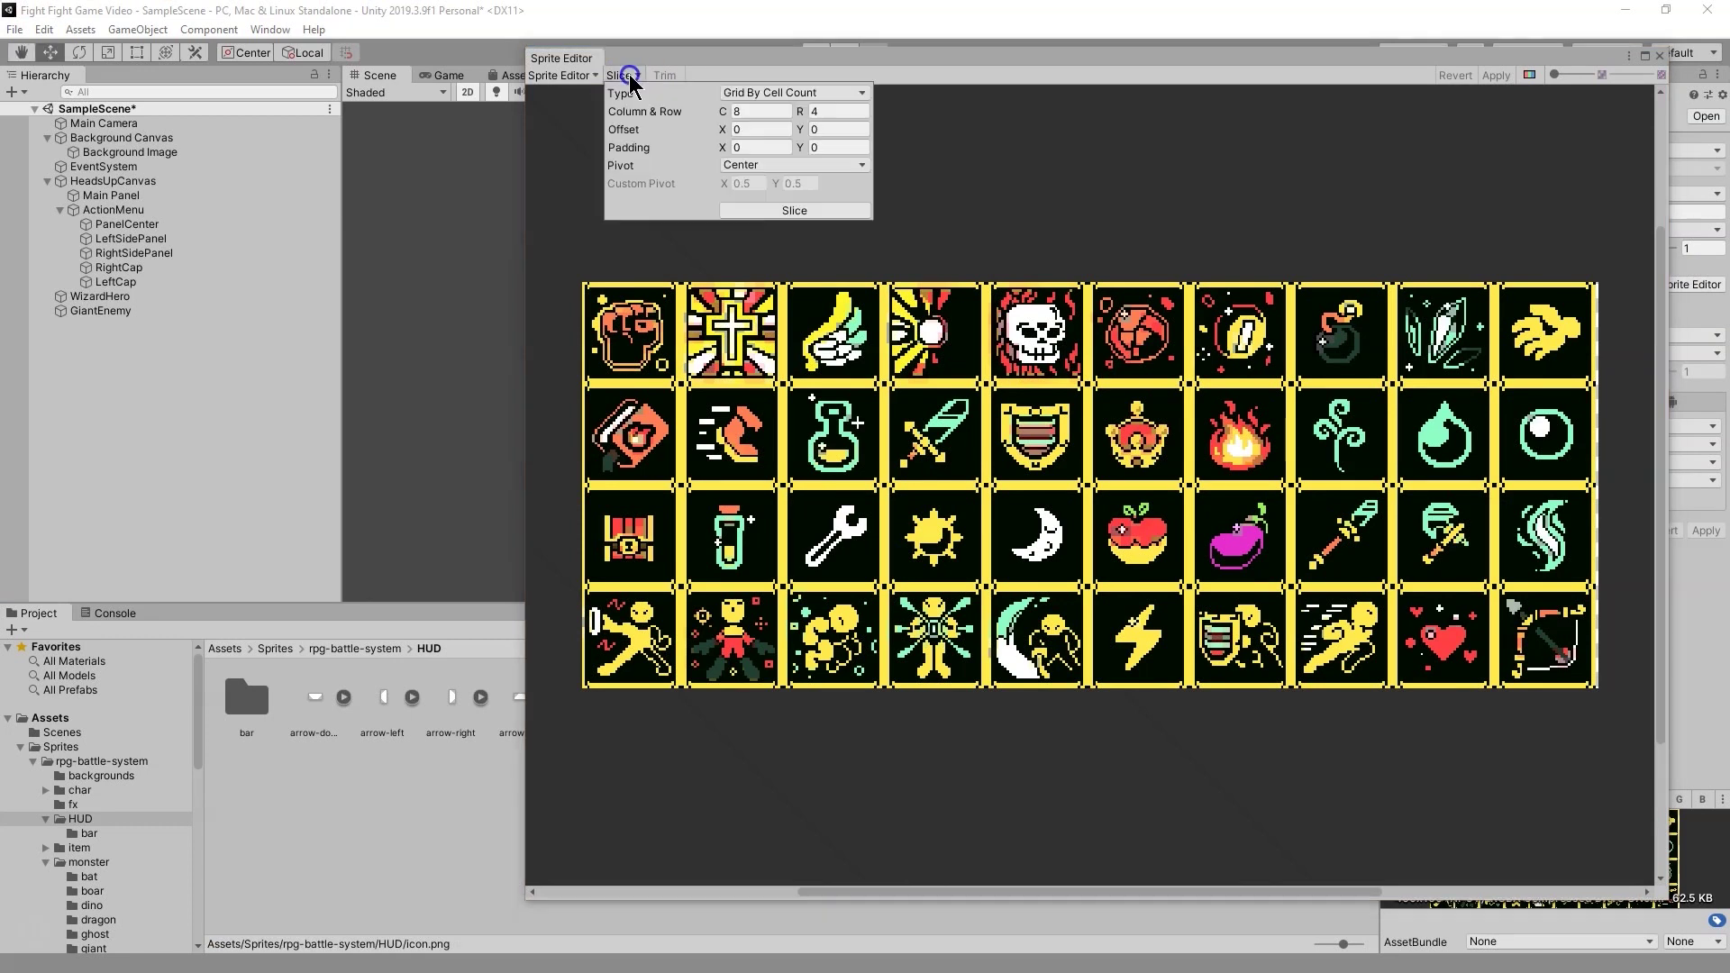
{"action": "left_click", "coordinate": [736, 93]}
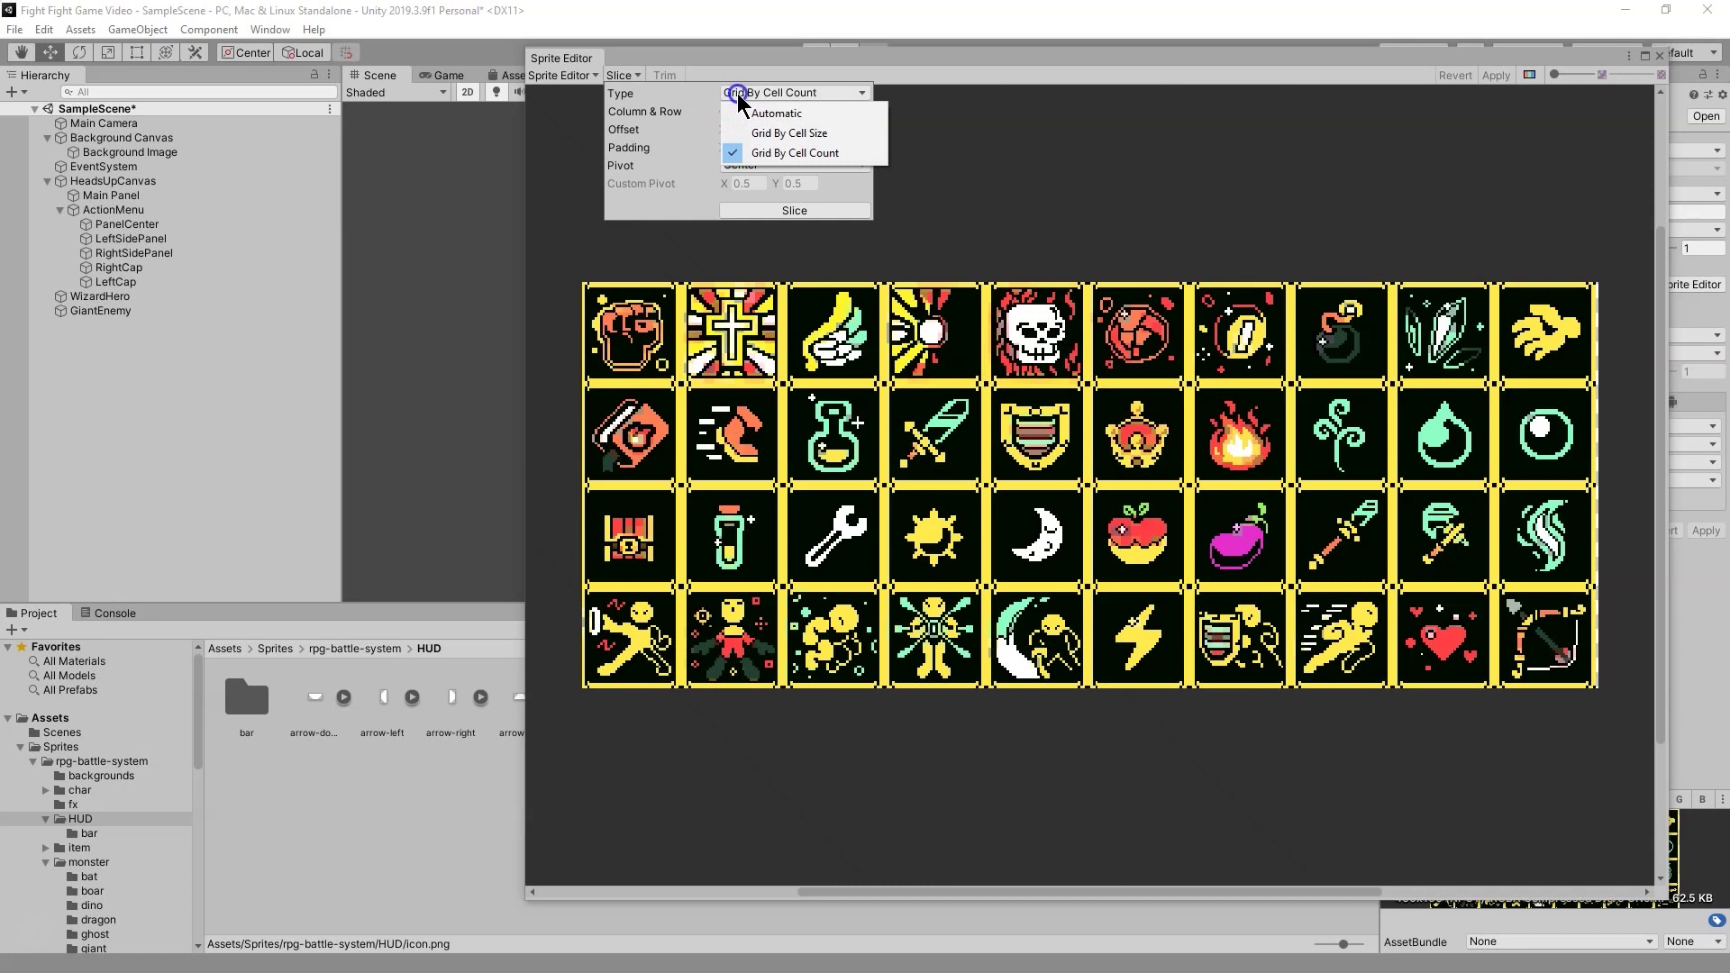
{"action": "left_click", "coordinate": [736, 94]}
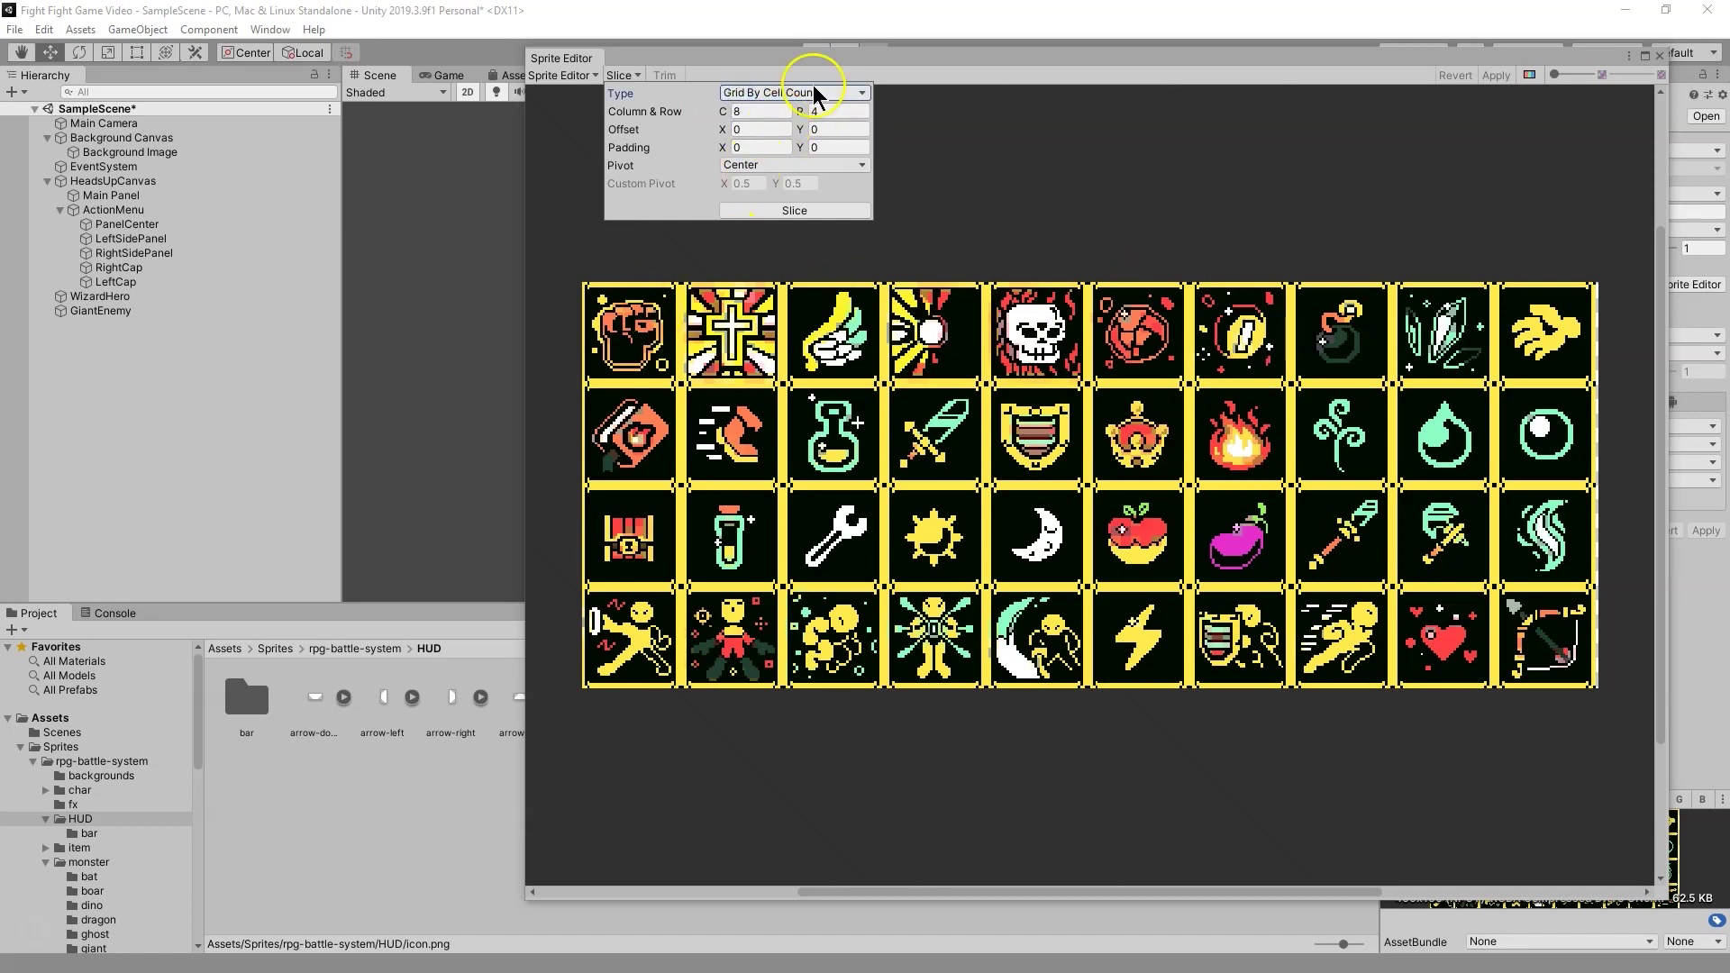
{"action": "left_click", "coordinate": [701, 114]}
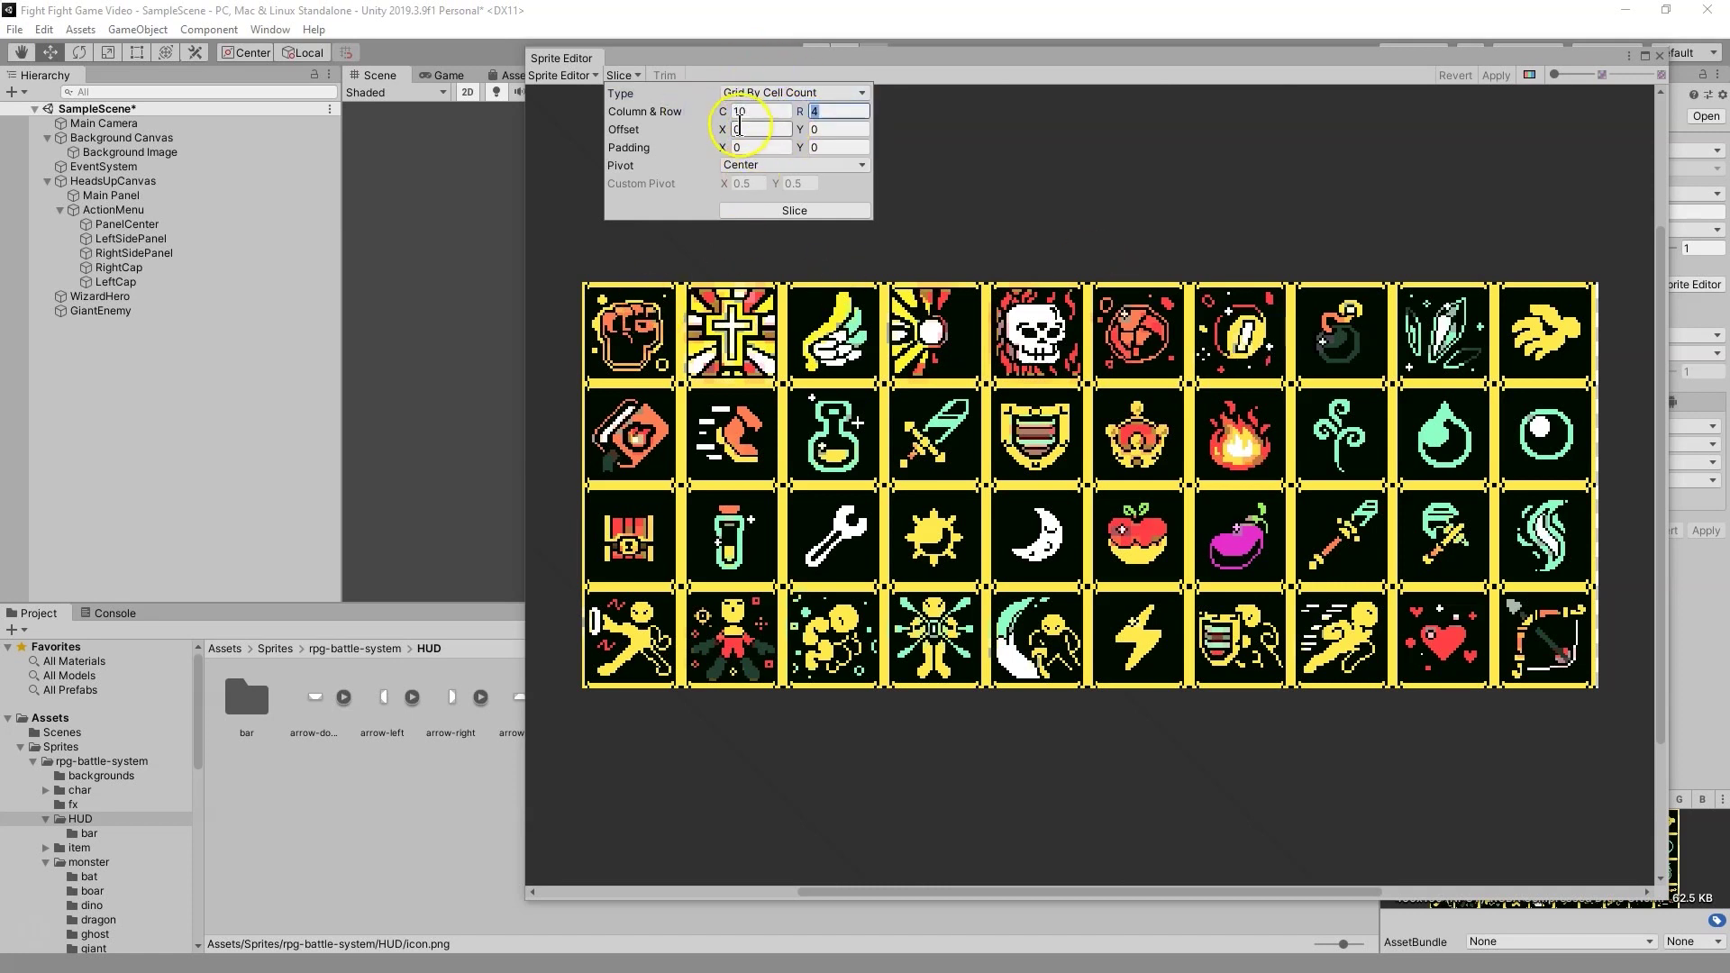
{"action": "left_click", "coordinate": [793, 211]}
{"action": "left_click", "coordinate": [599, 356]}
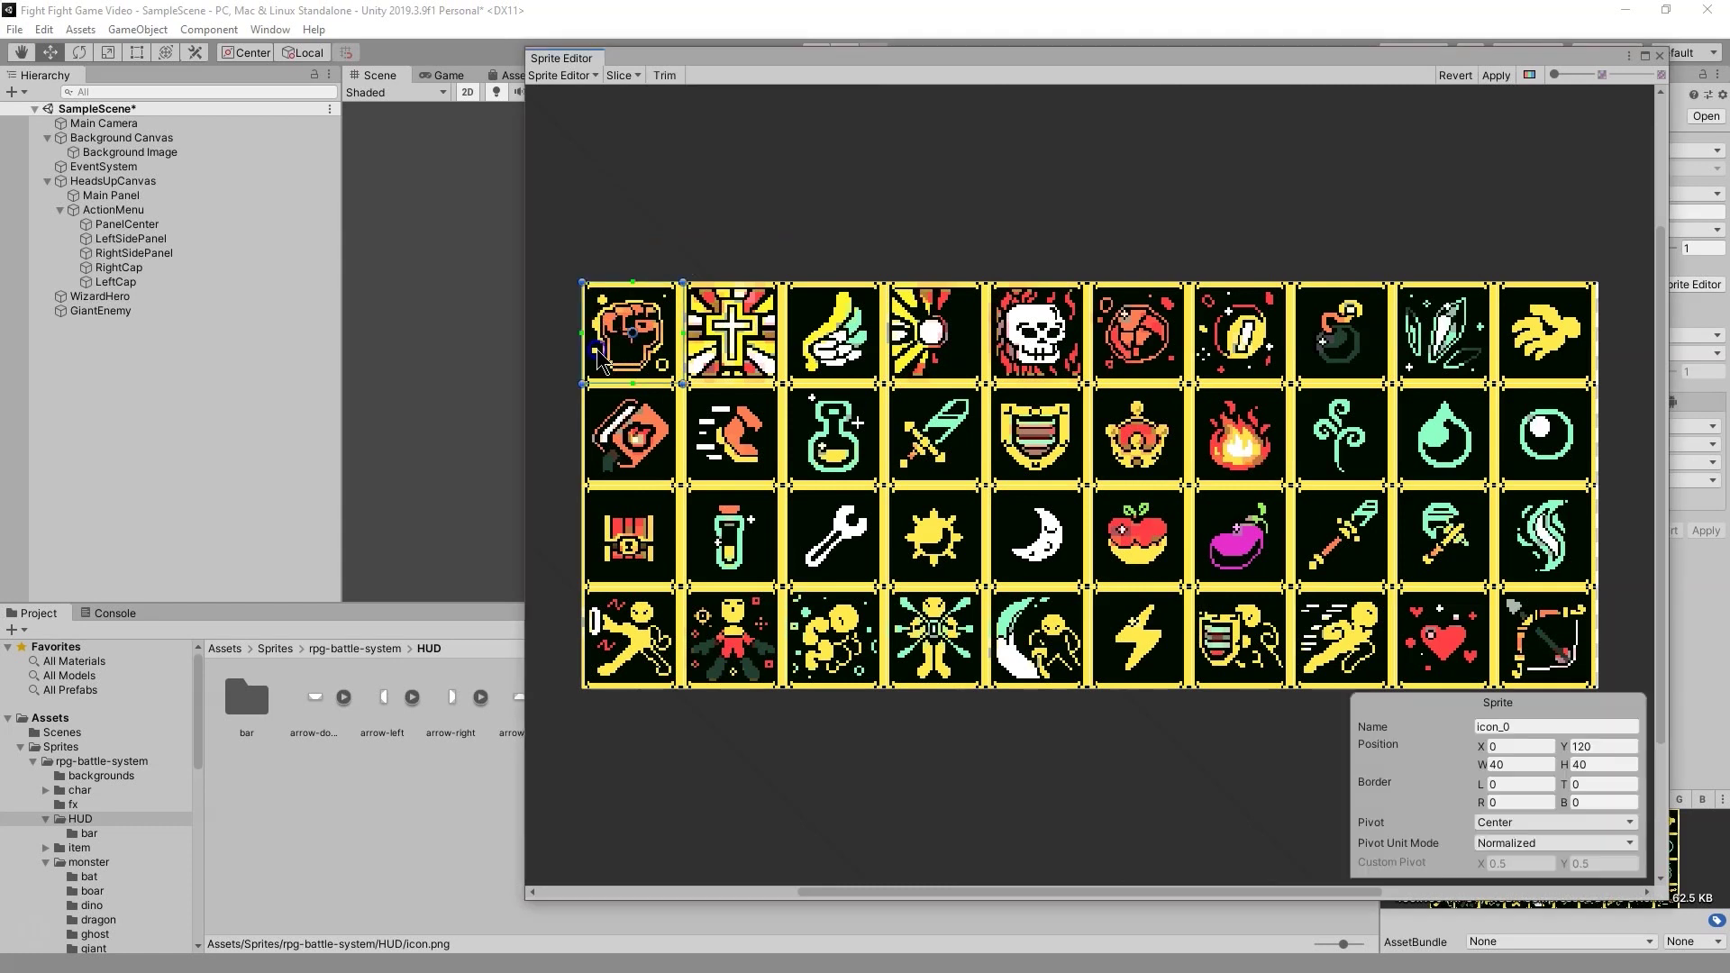
{"action": "left_click", "coordinate": [735, 305]}
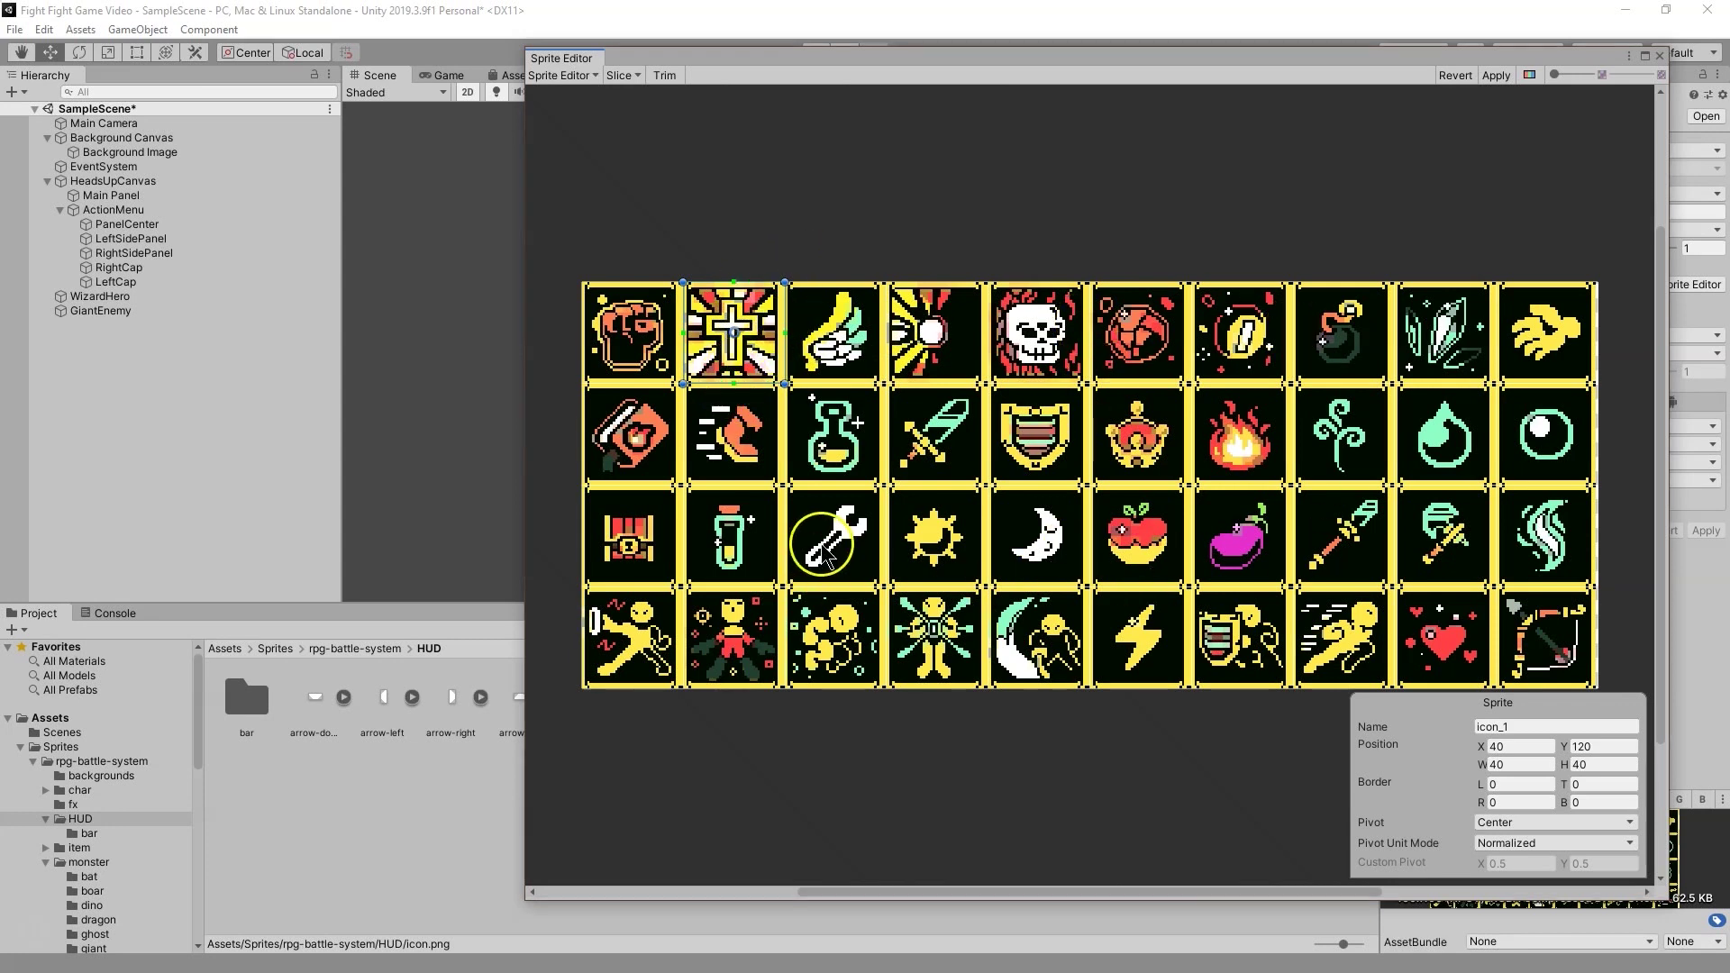
{"action": "left_click", "coordinate": [1493, 77]}
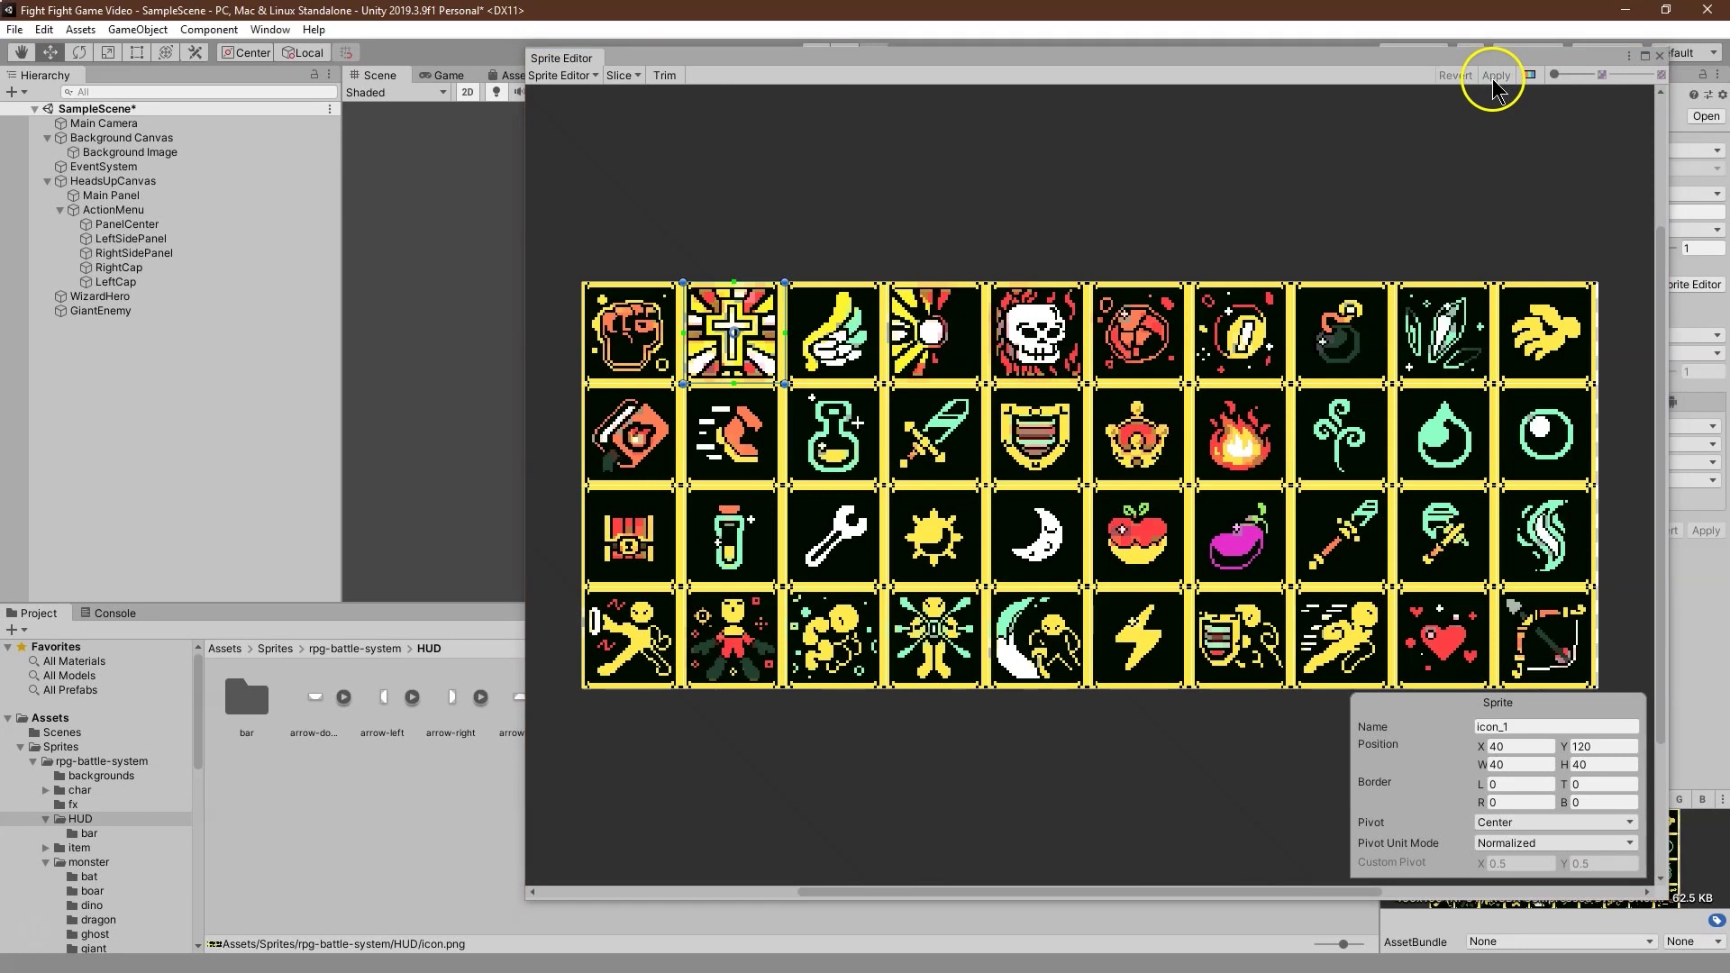
{"action": "left_click", "coordinate": [1658, 57]}
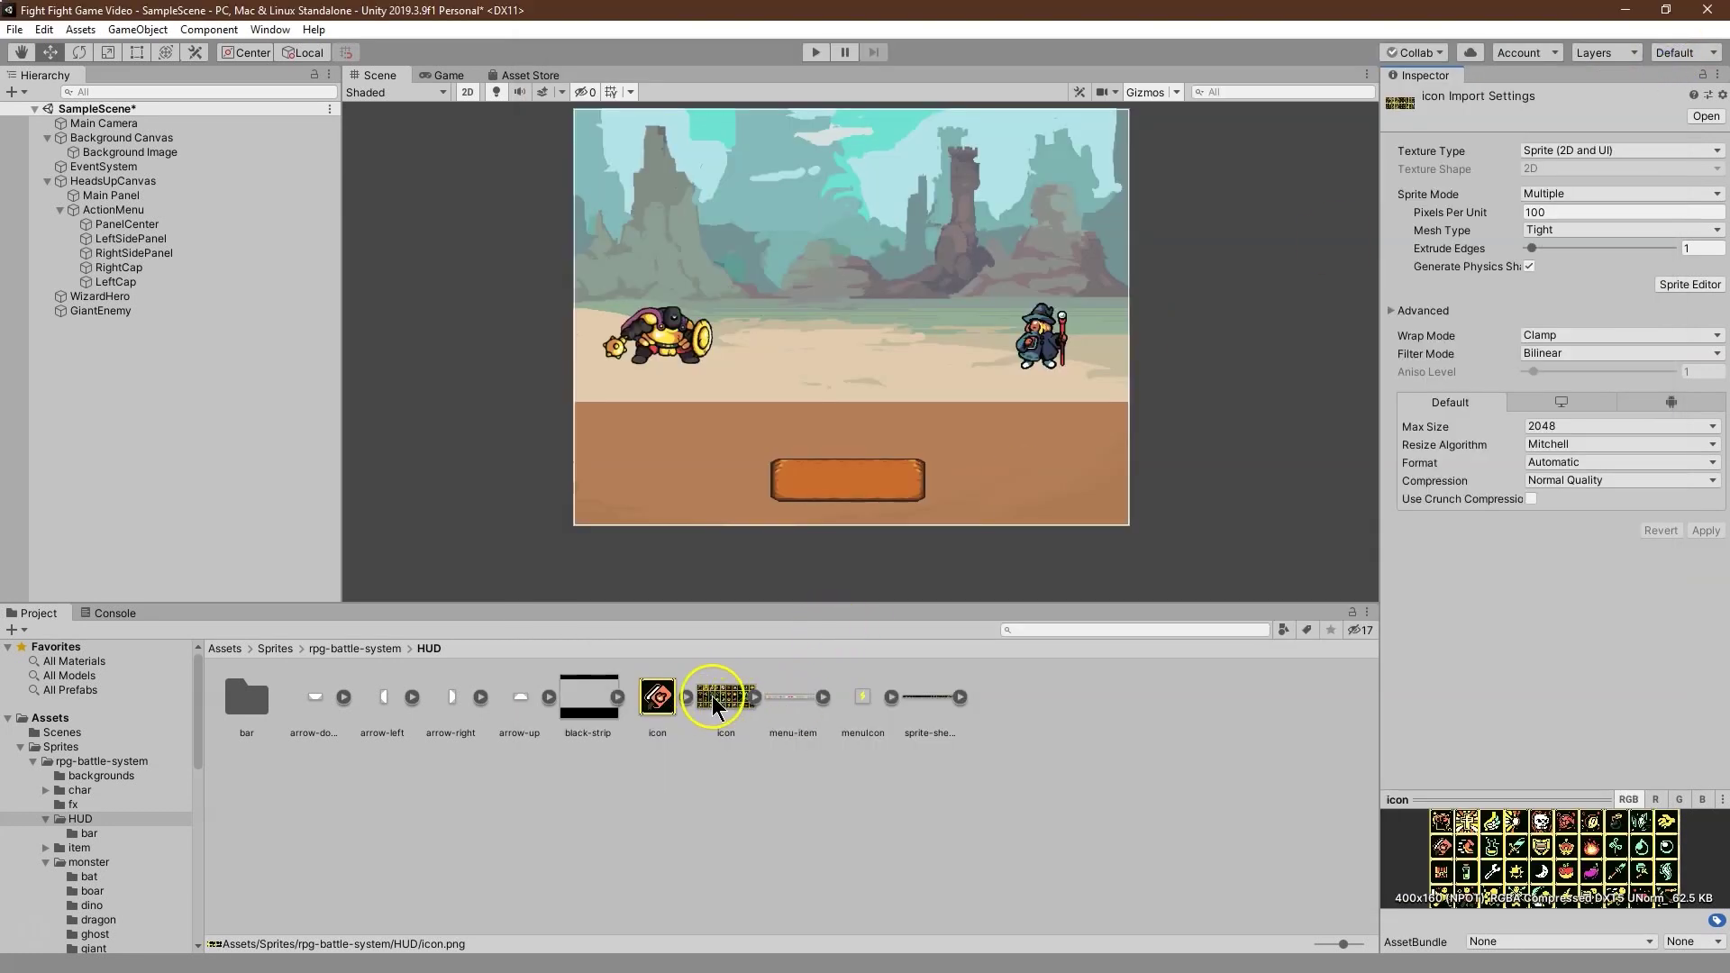
Step: Expand the icon sheet in the Sprites folder to list icon_0–icon_39 and select icon_11
{"action": "left_click", "coordinate": [712, 696]}
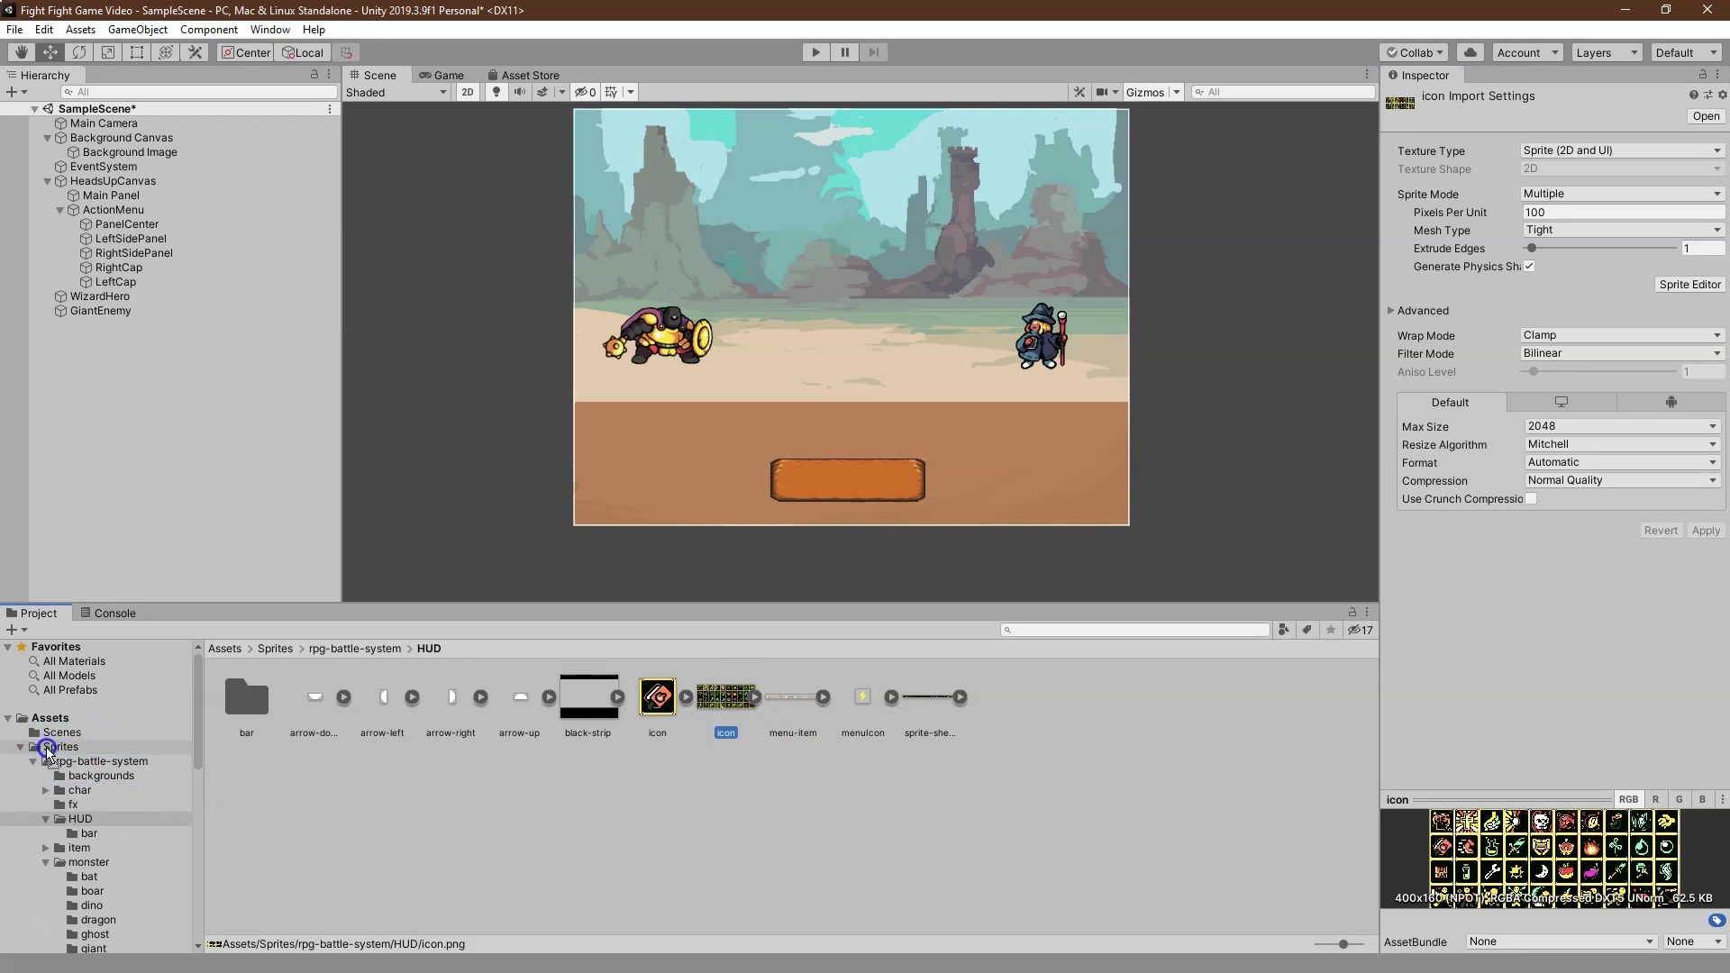
{"action": "left_click", "coordinate": [47, 748]}
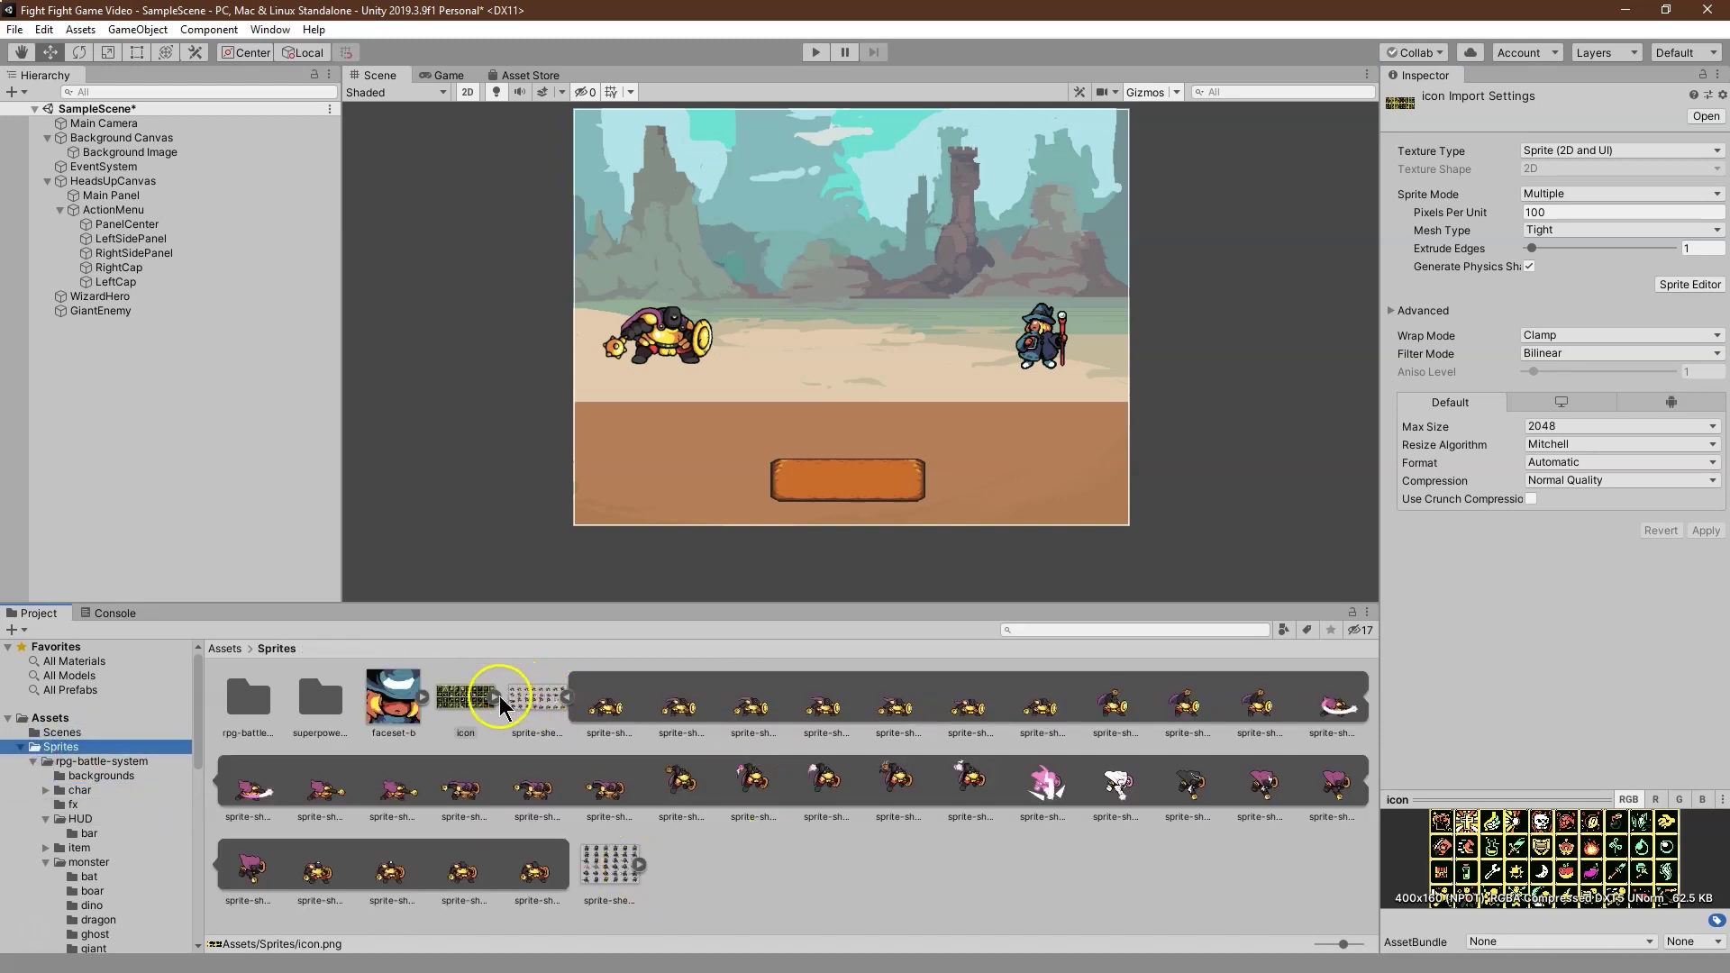
{"action": "left_click", "coordinate": [498, 696]}
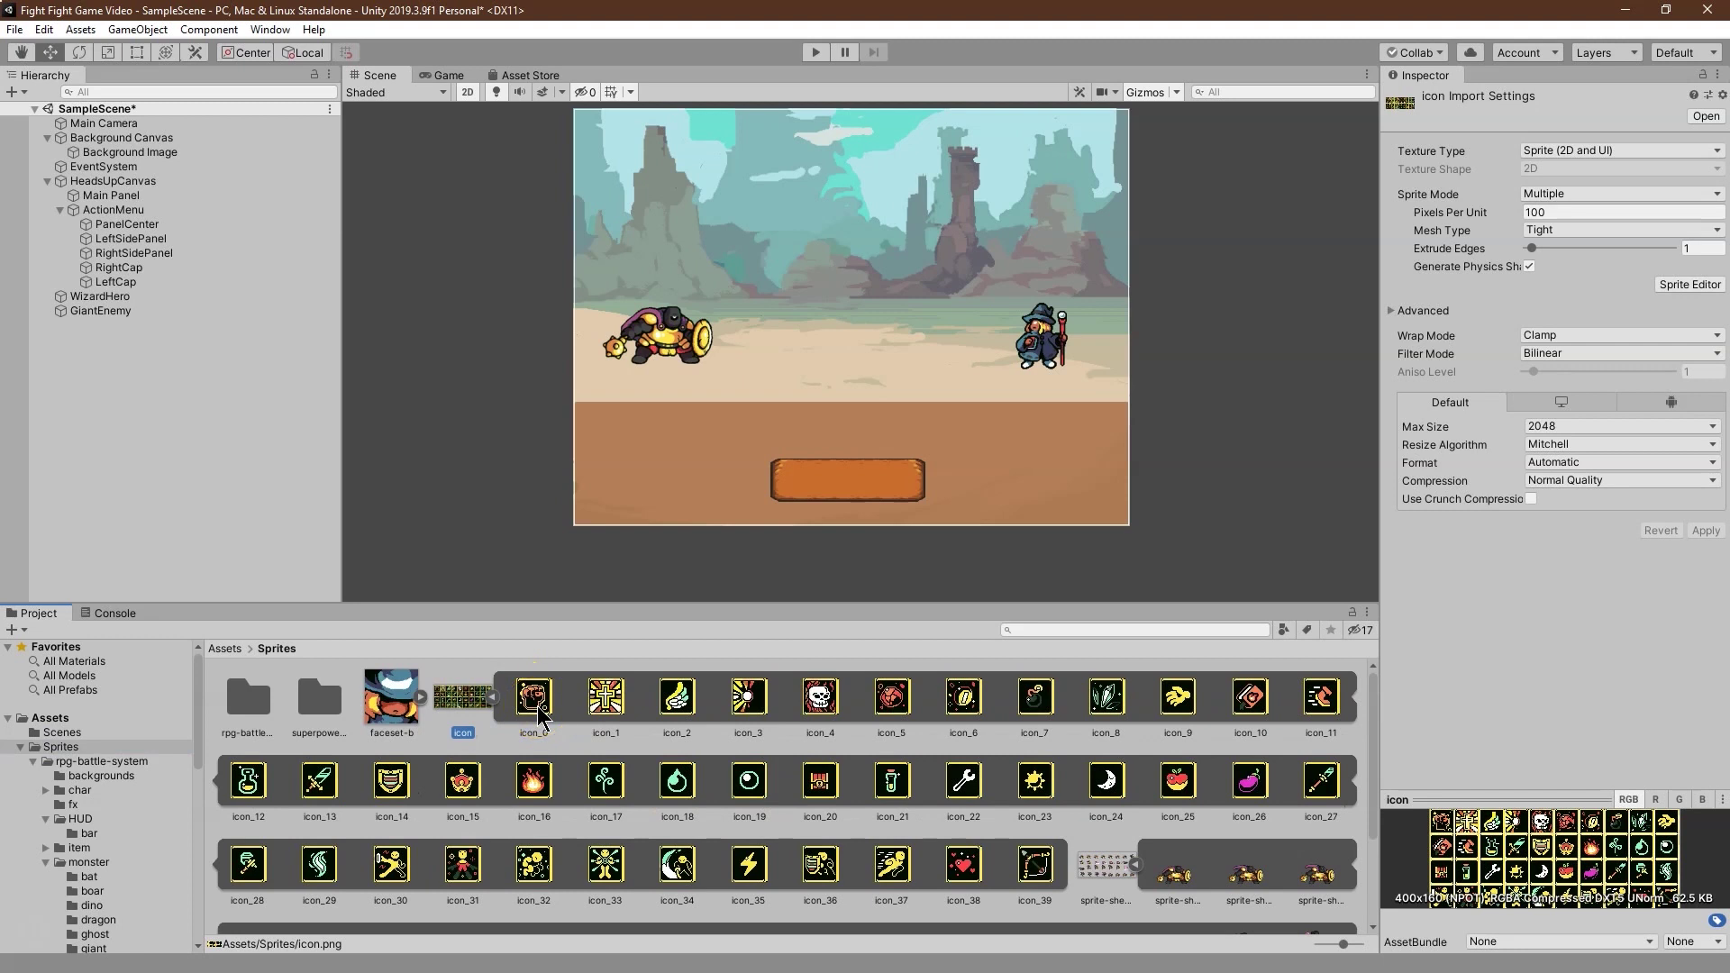
{"action": "left_click", "coordinate": [1331, 711]}
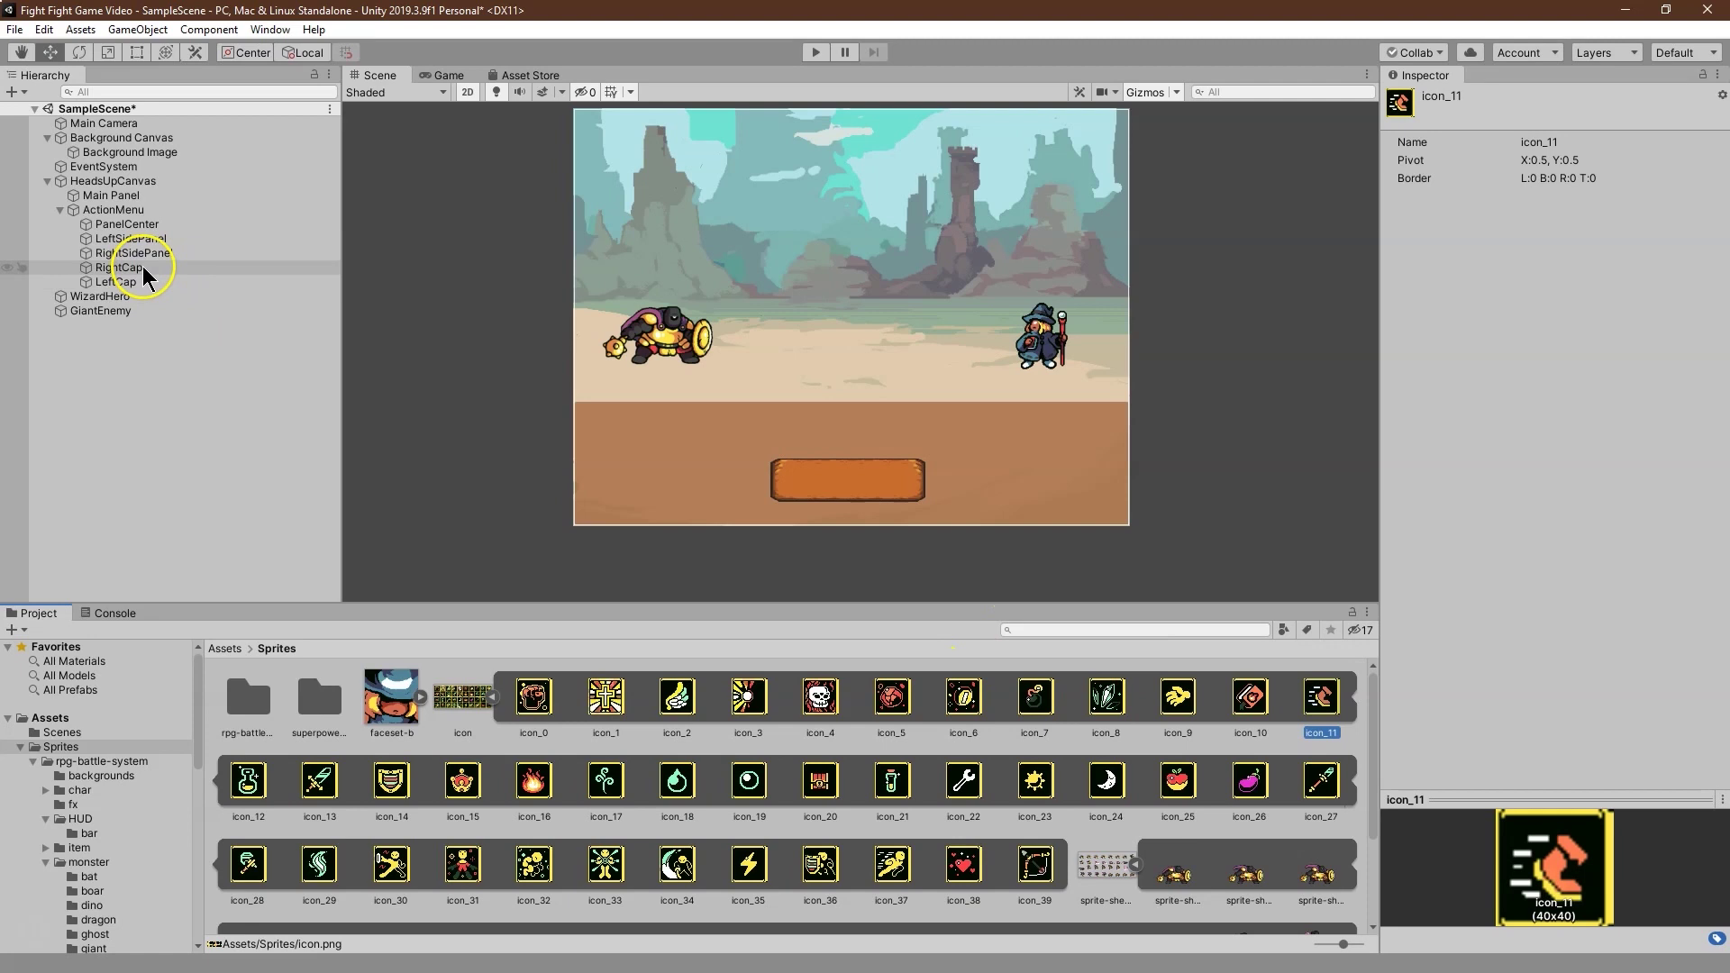
Step: Add a UI Image under HeadsUpCanvas showing icon_11, moved down onto the bar at Pos Y -357
{"action": "right_click", "coordinate": [135, 210]}
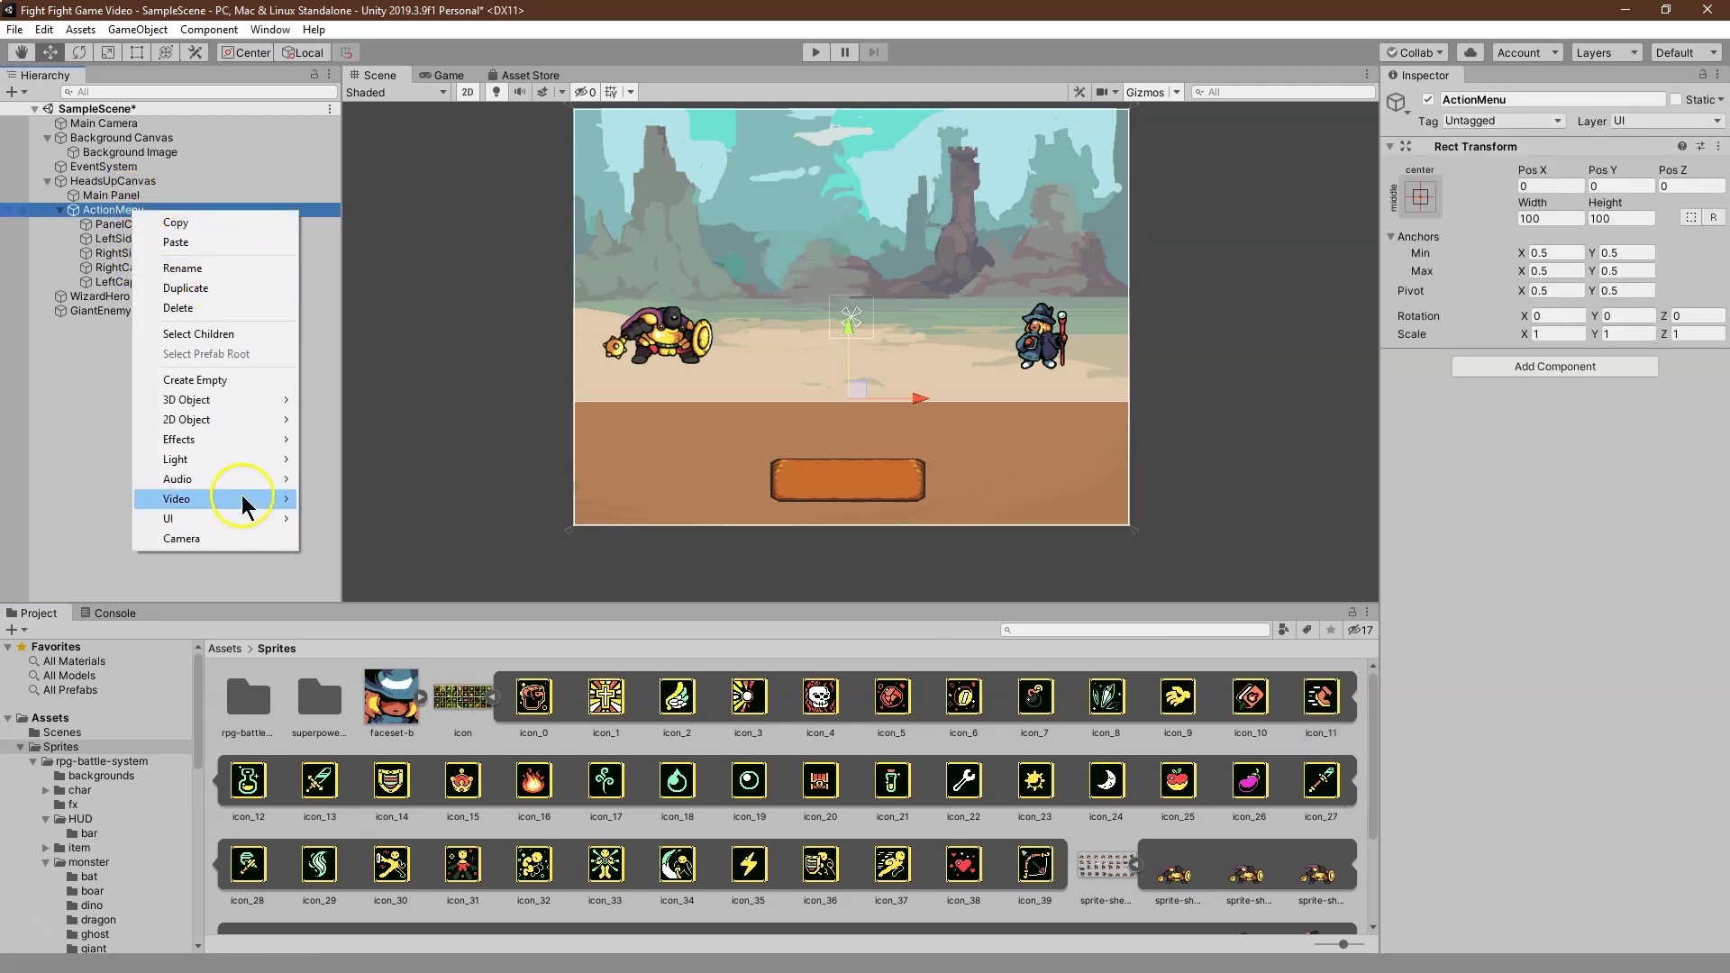
{"action": "right_click", "coordinate": [90, 183]}
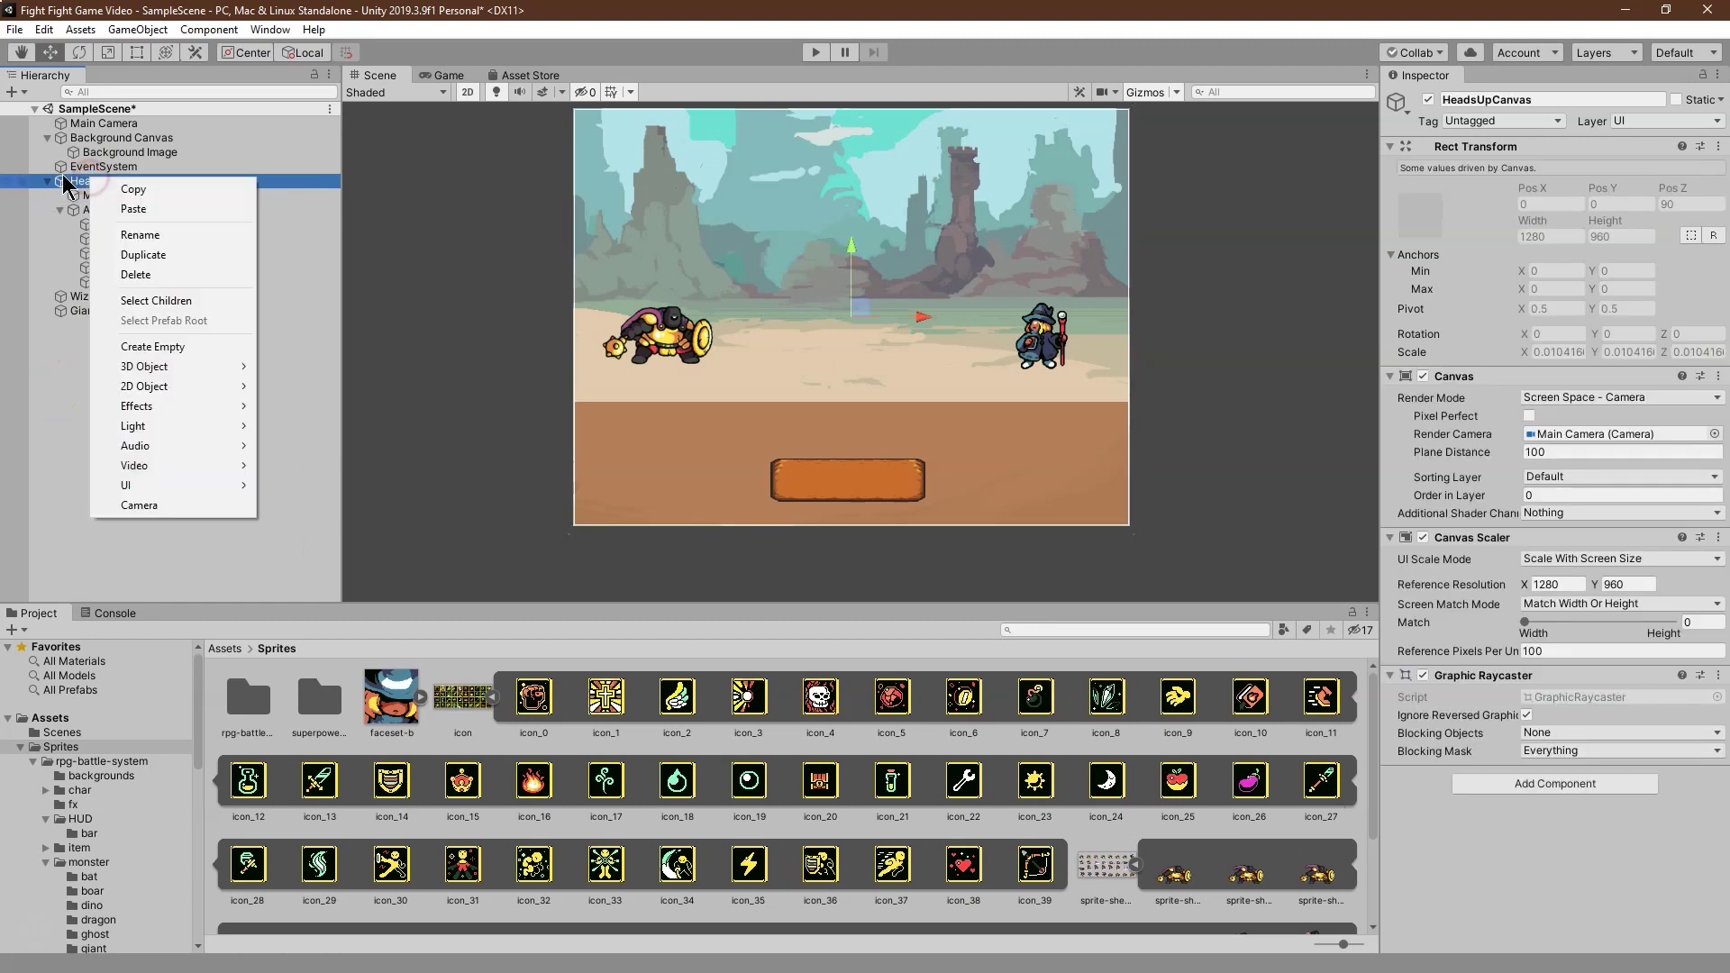
{"action": "mouse_move", "coordinate": [193, 485]}
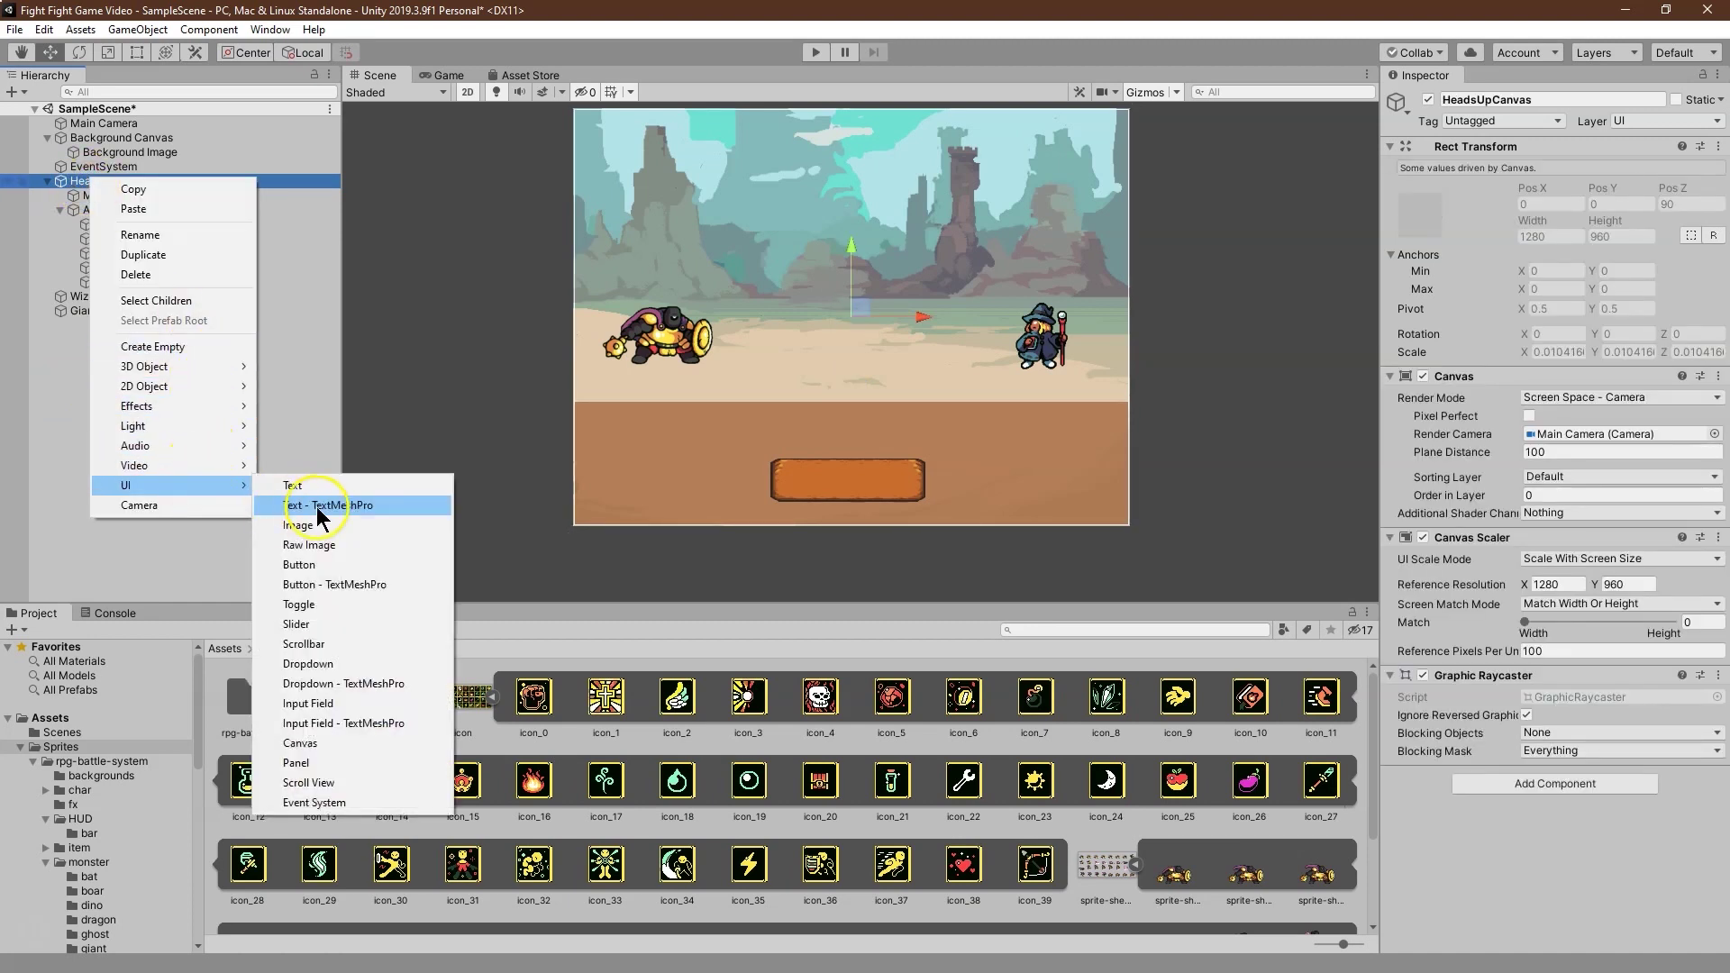
{"action": "left_click", "coordinate": [358, 528]}
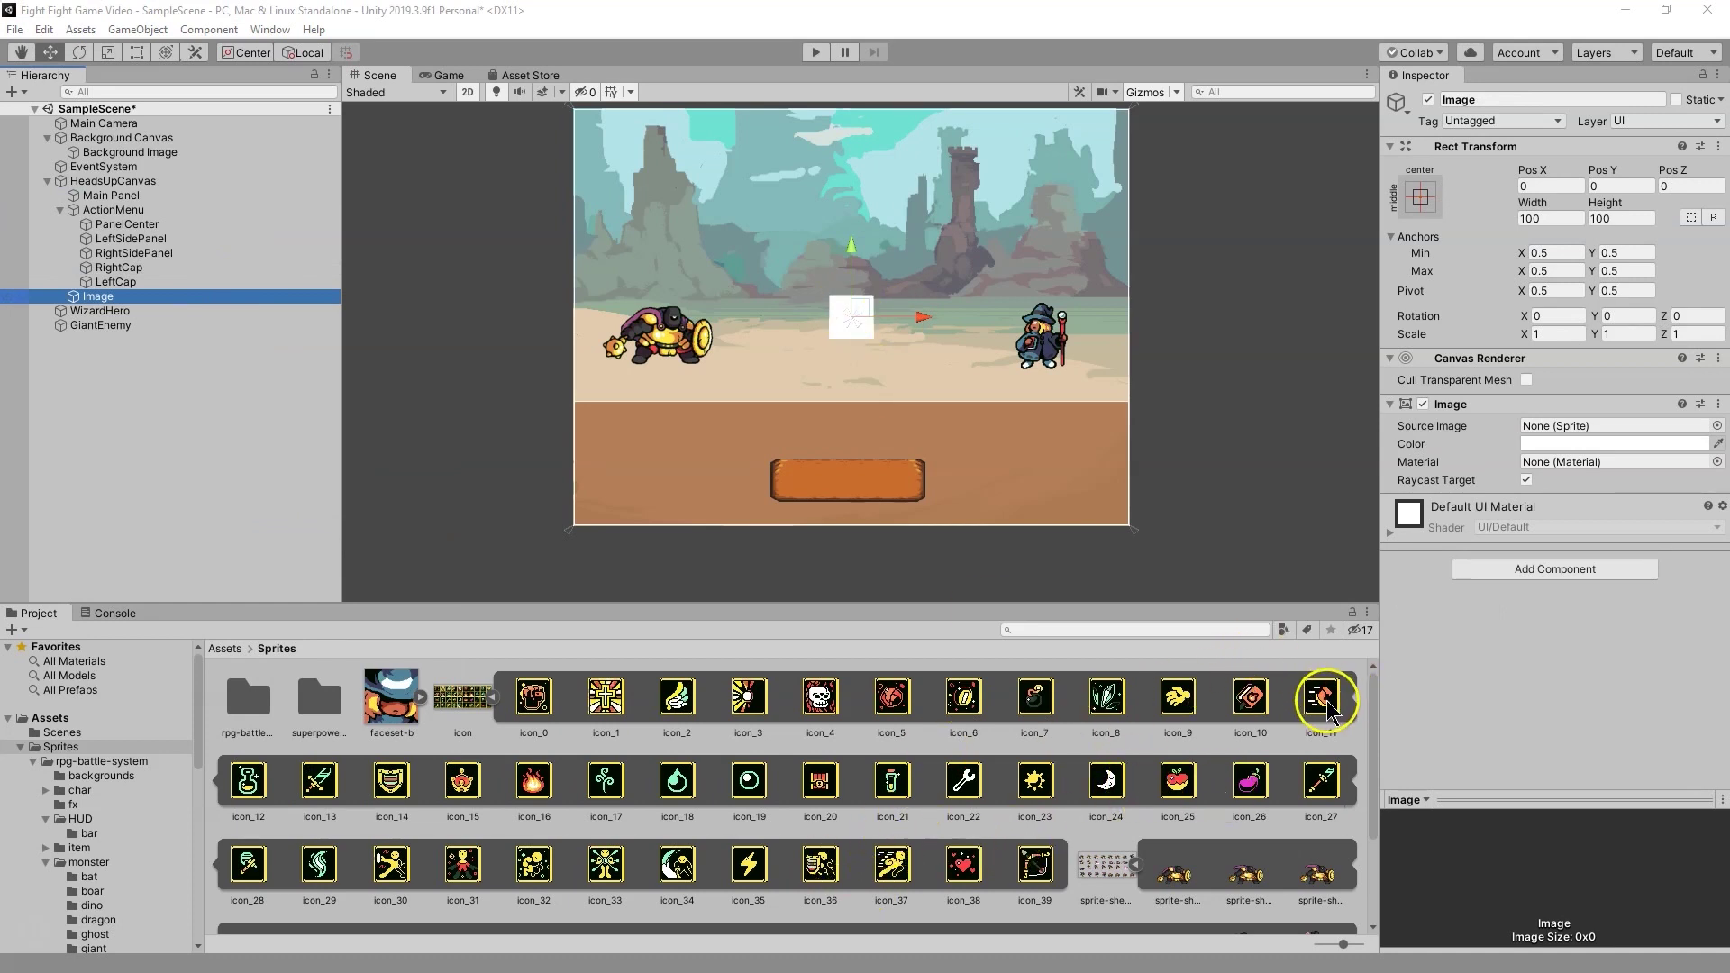
{"action": "left_click_drag", "start_coordinate": [1321, 698], "coordinate": [1559, 444]}
{"action": "left_click_drag", "start_coordinate": [1322, 698], "coordinate": [1552, 427]}
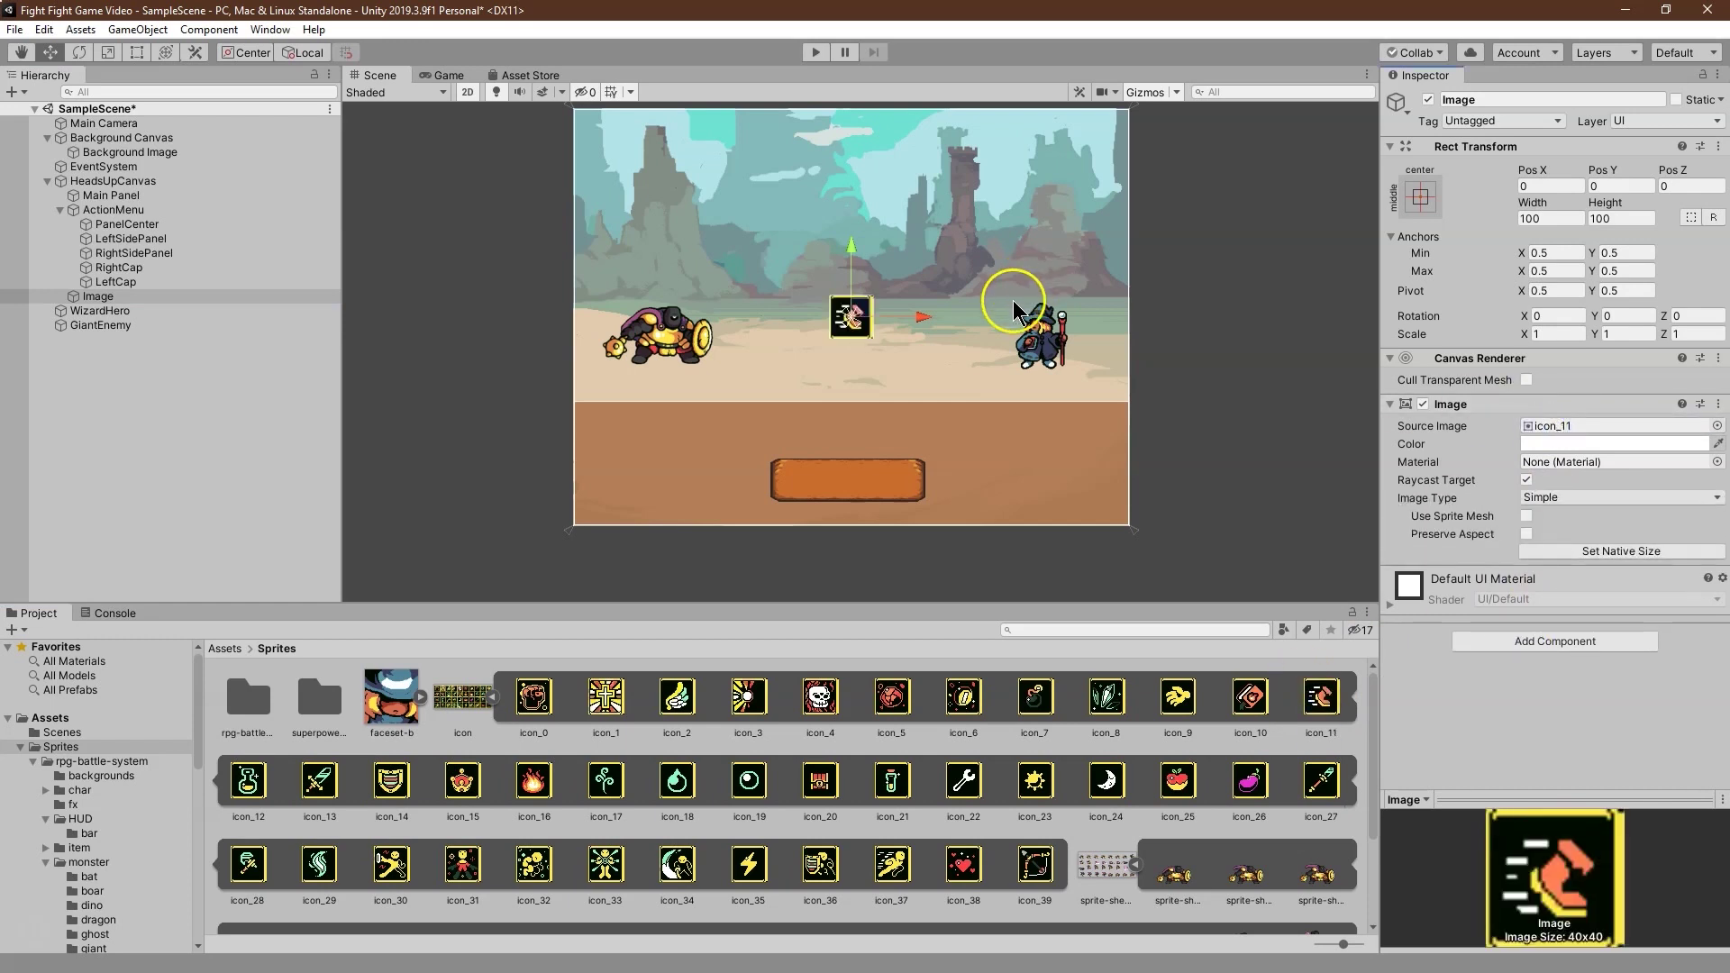
{"action": "left_click_drag", "start_coordinate": [850, 240], "coordinate": [868, 407]}
Step: Set the run icon image's Width and Height to 70
{"action": "scroll", "coordinate": [868, 406], "scroll_direction": "up", "scroll_amount": 5}
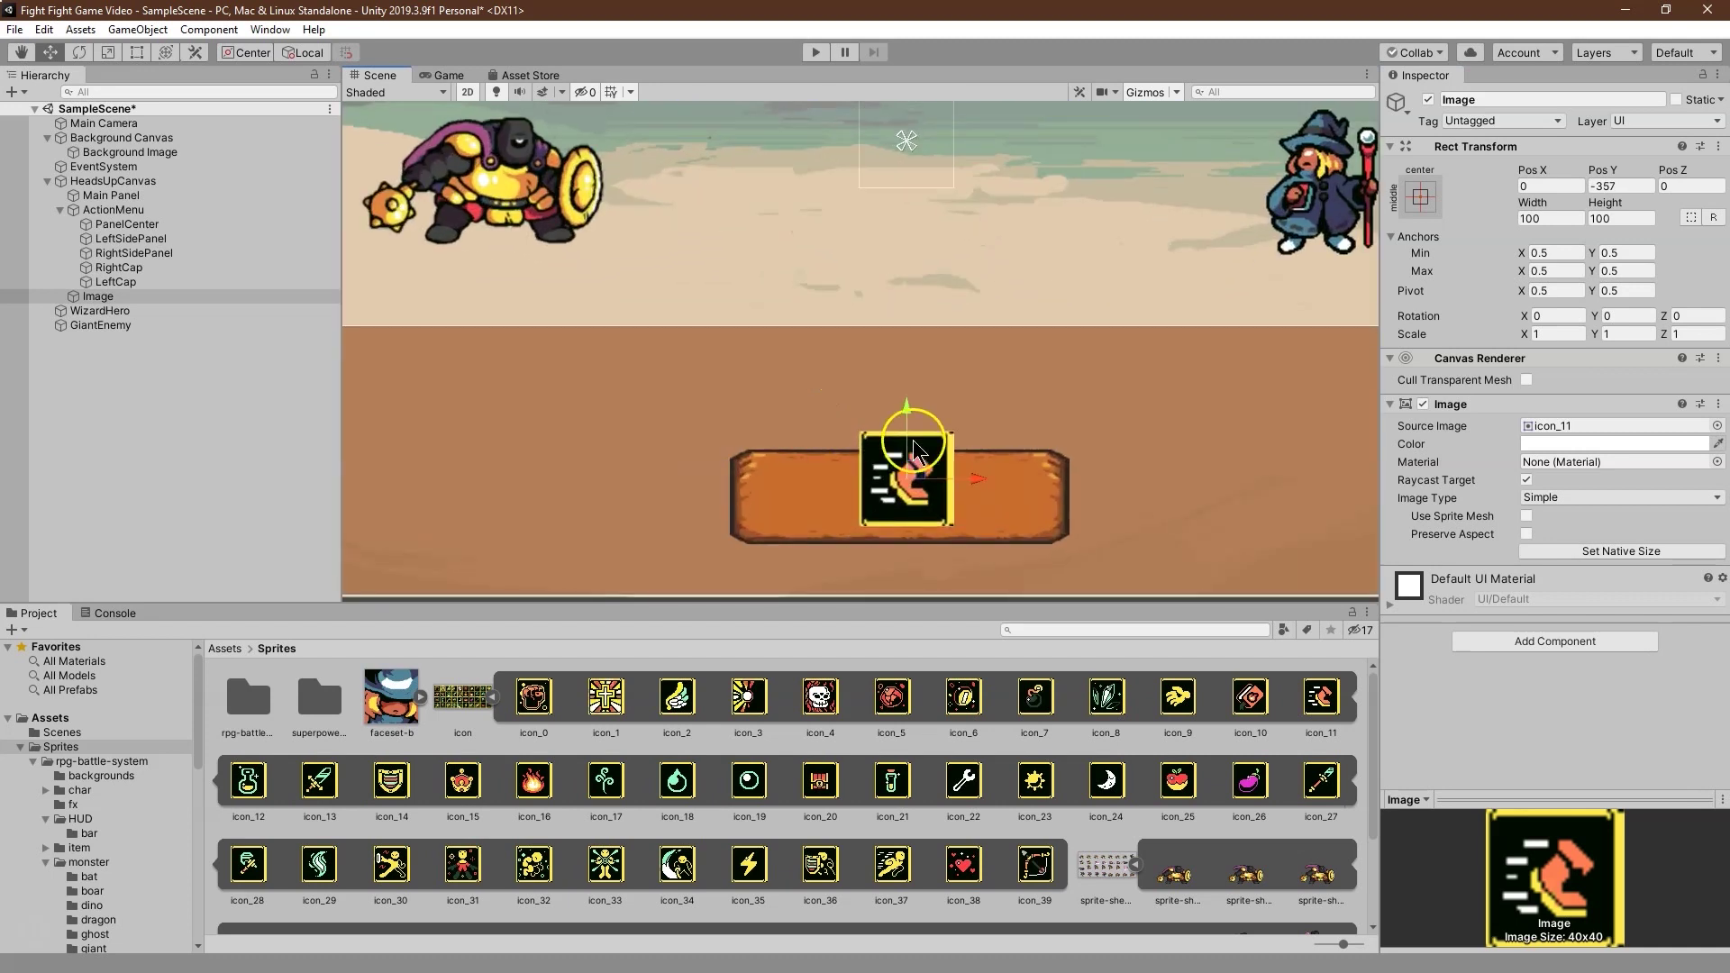
{"action": "scroll", "coordinate": [937, 505], "scroll_direction": "up", "scroll_amount": 1}
{"action": "left_click", "coordinate": [1557, 220]}
{"action": "type", "text": "70"}
{"action": "key", "text": "Tab"}
{"action": "type", "text": "70"}
Step: Position the icon at the bar's right end (Pos X 95, Pos Y -373) and start renaming it RunBtn
{"action": "left_click_drag", "start_coordinate": [910, 416], "coordinate": [1007, 434]}
{"action": "left_click_drag", "start_coordinate": [1072, 492], "coordinate": [1082, 494]}
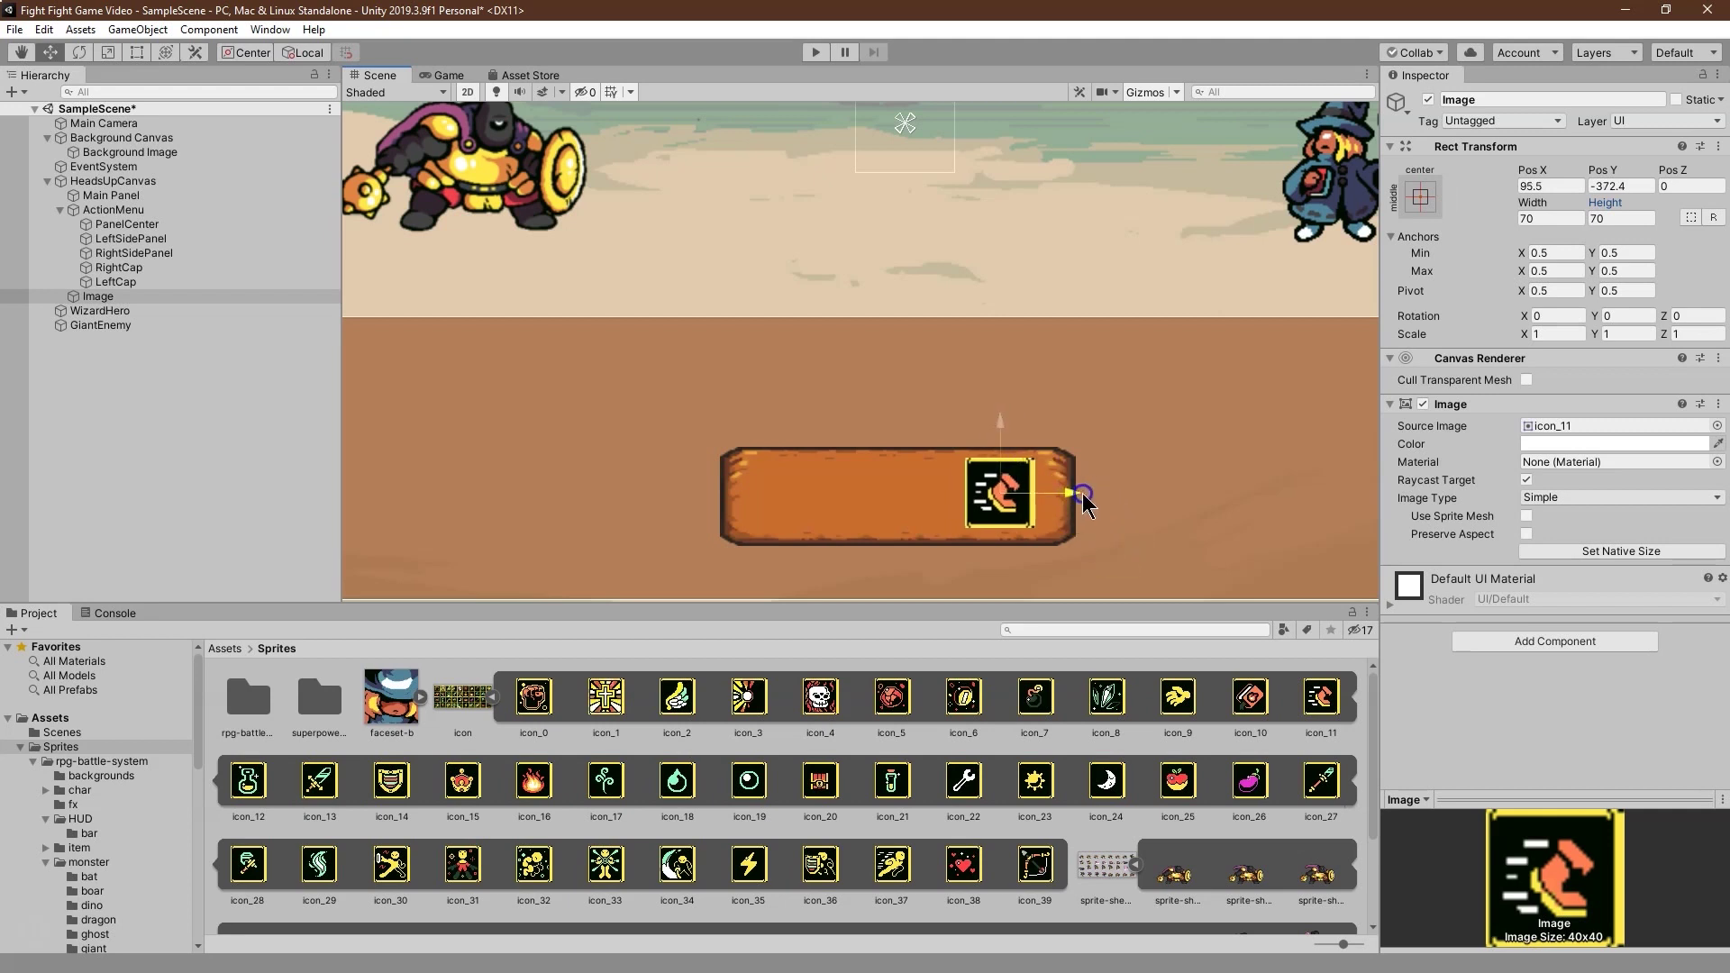
{"action": "left_click", "coordinate": [1569, 189]}
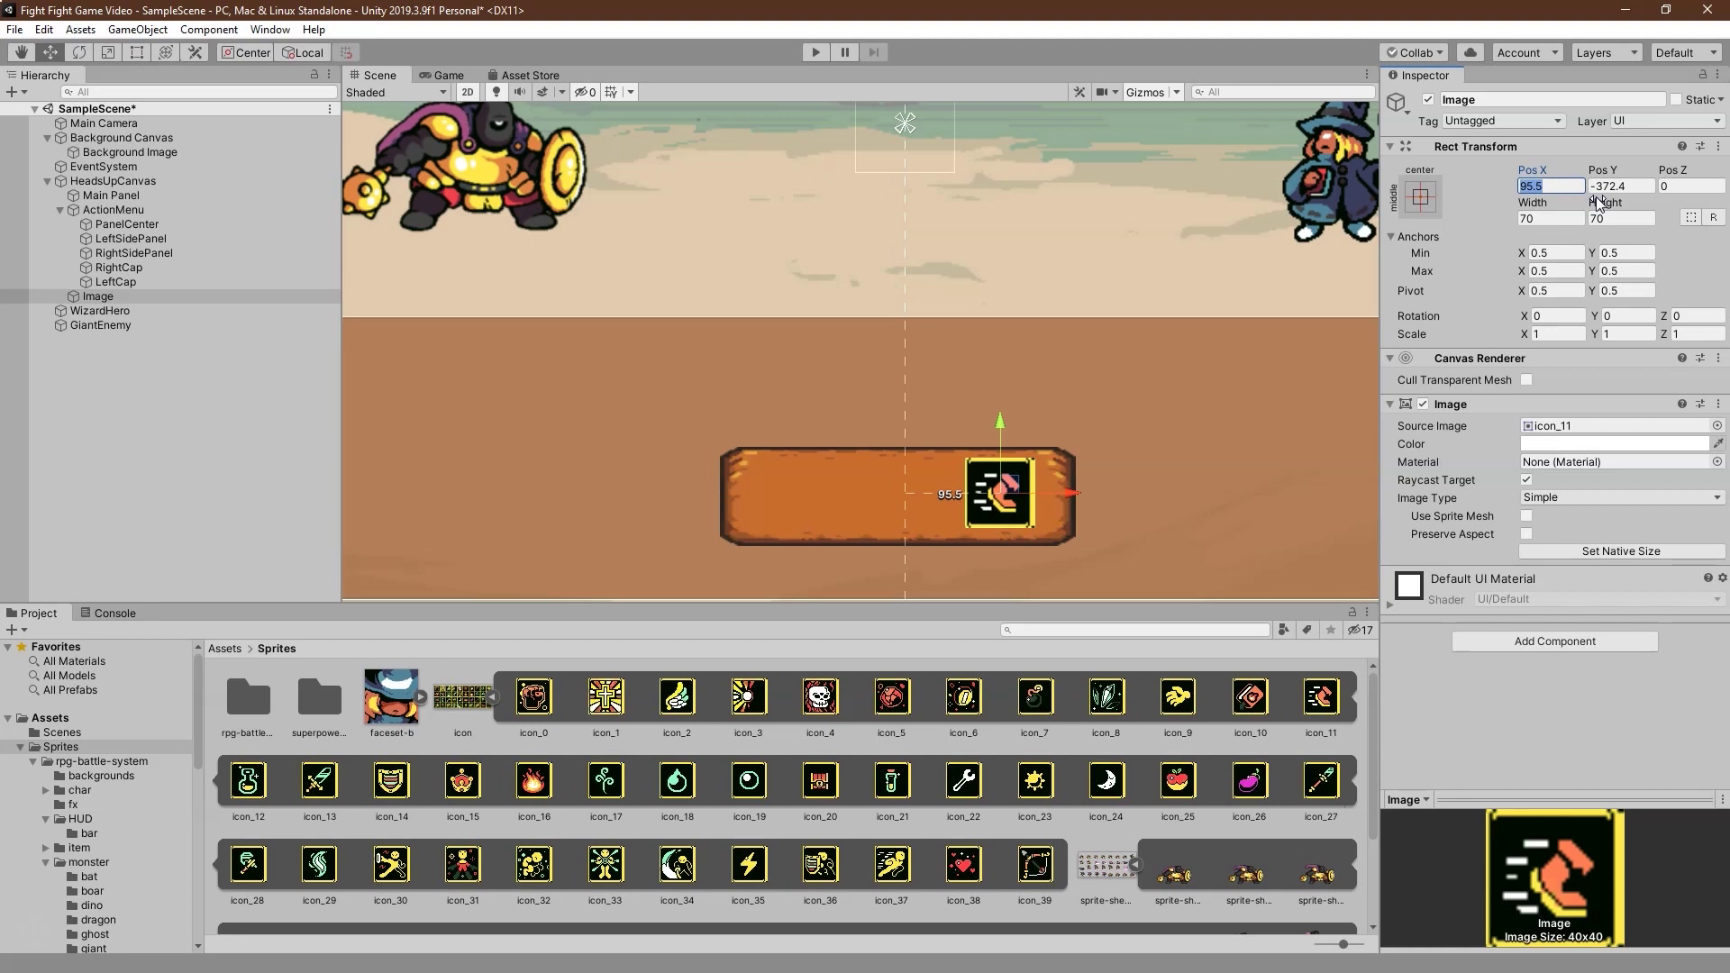
{"action": "type", "text": "5"}
{"action": "key", "text": "Tab"}
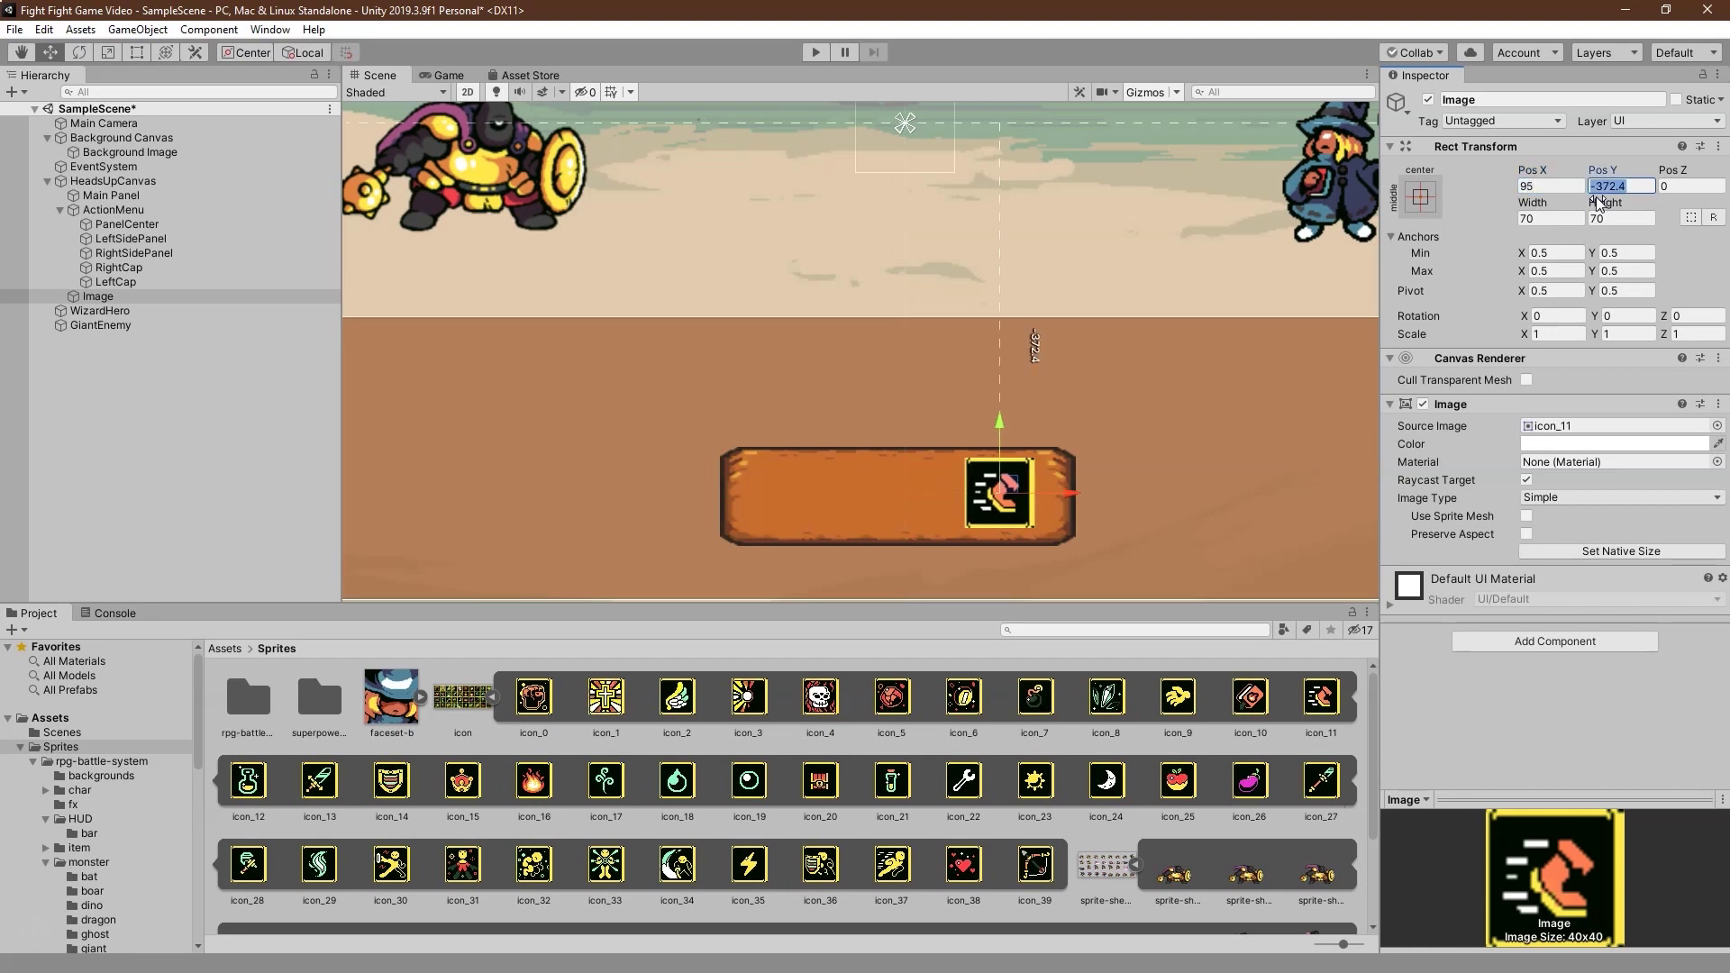
{"action": "type", "text": "-370"}
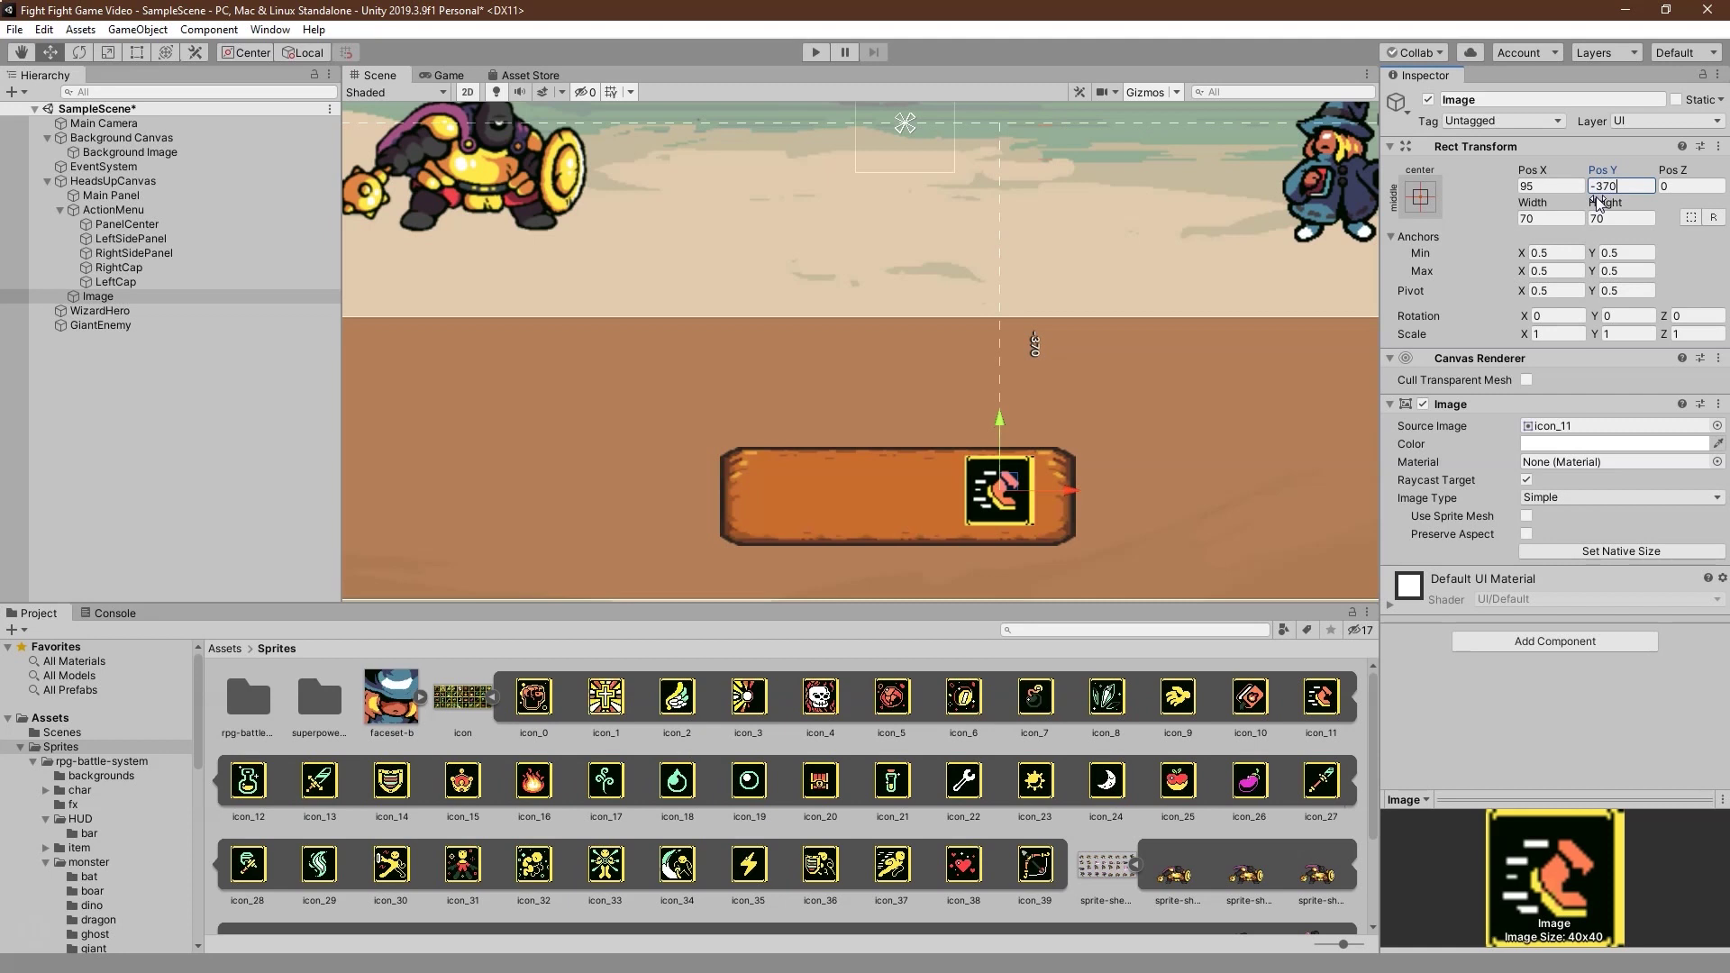
{"action": "key", "text": "BackSpace"}
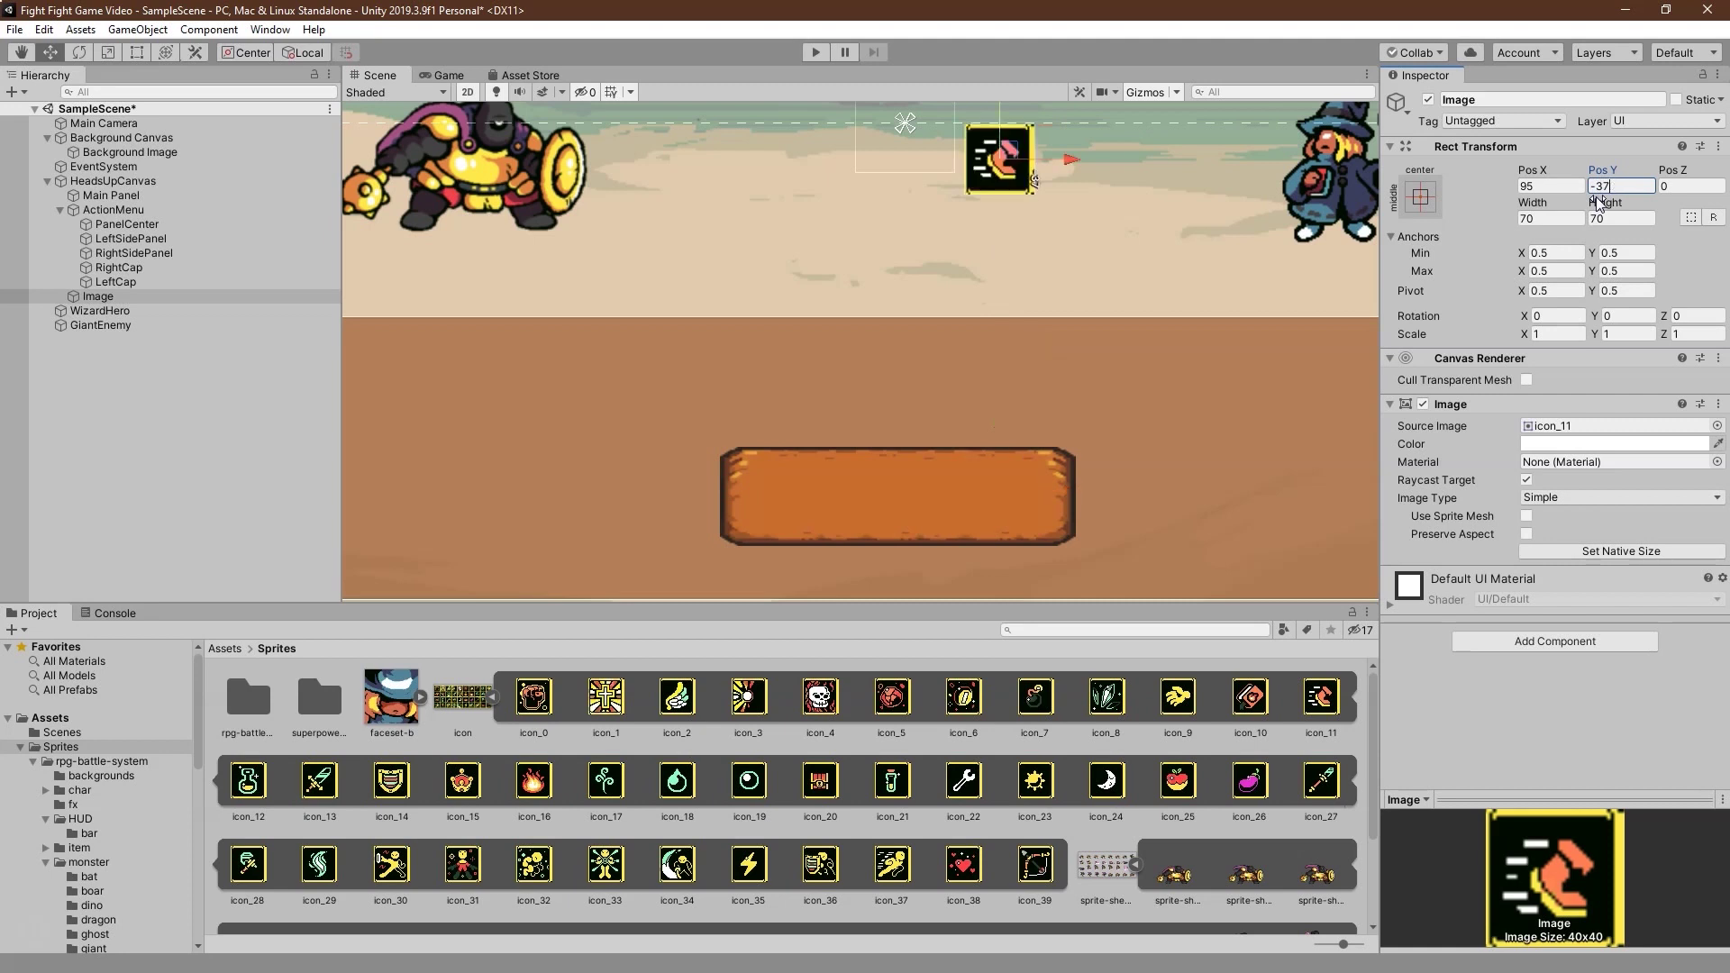
{"action": "type", "text": "3"}
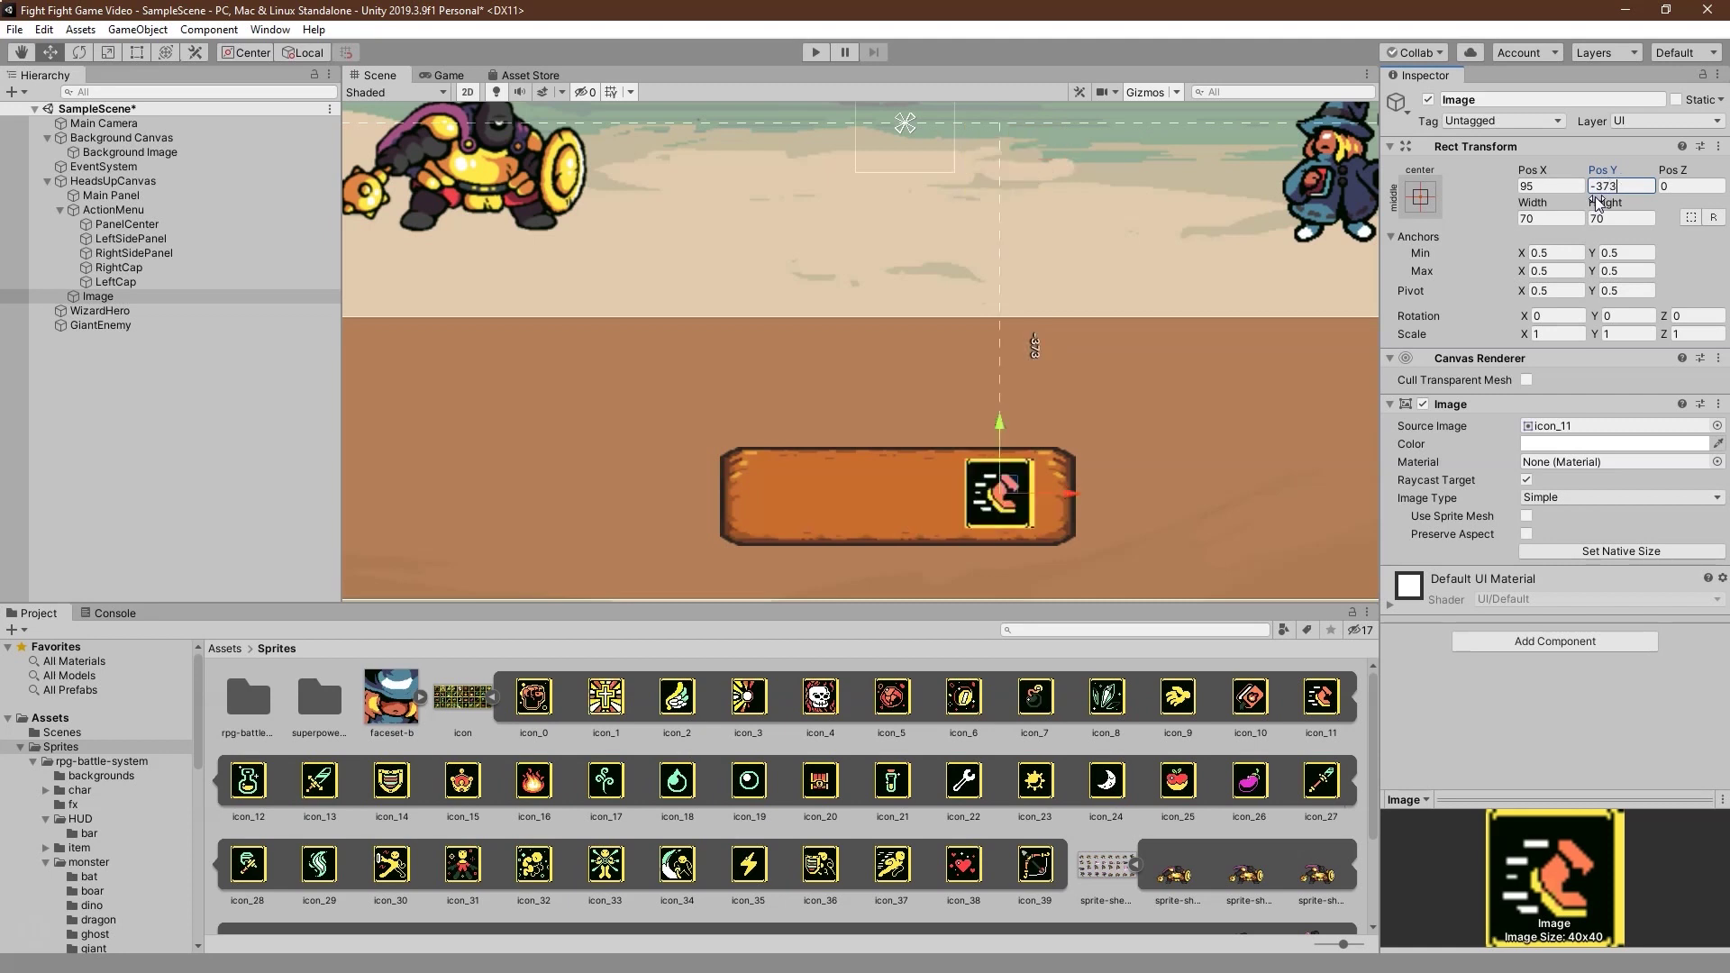
{"action": "key", "text": "BackSpace"}
{"action": "type", "text": "5"}
{"action": "key", "text": "BackSpace"}
{"action": "type", "text": "3"}
{"action": "left_click", "coordinate": [1515, 100]}
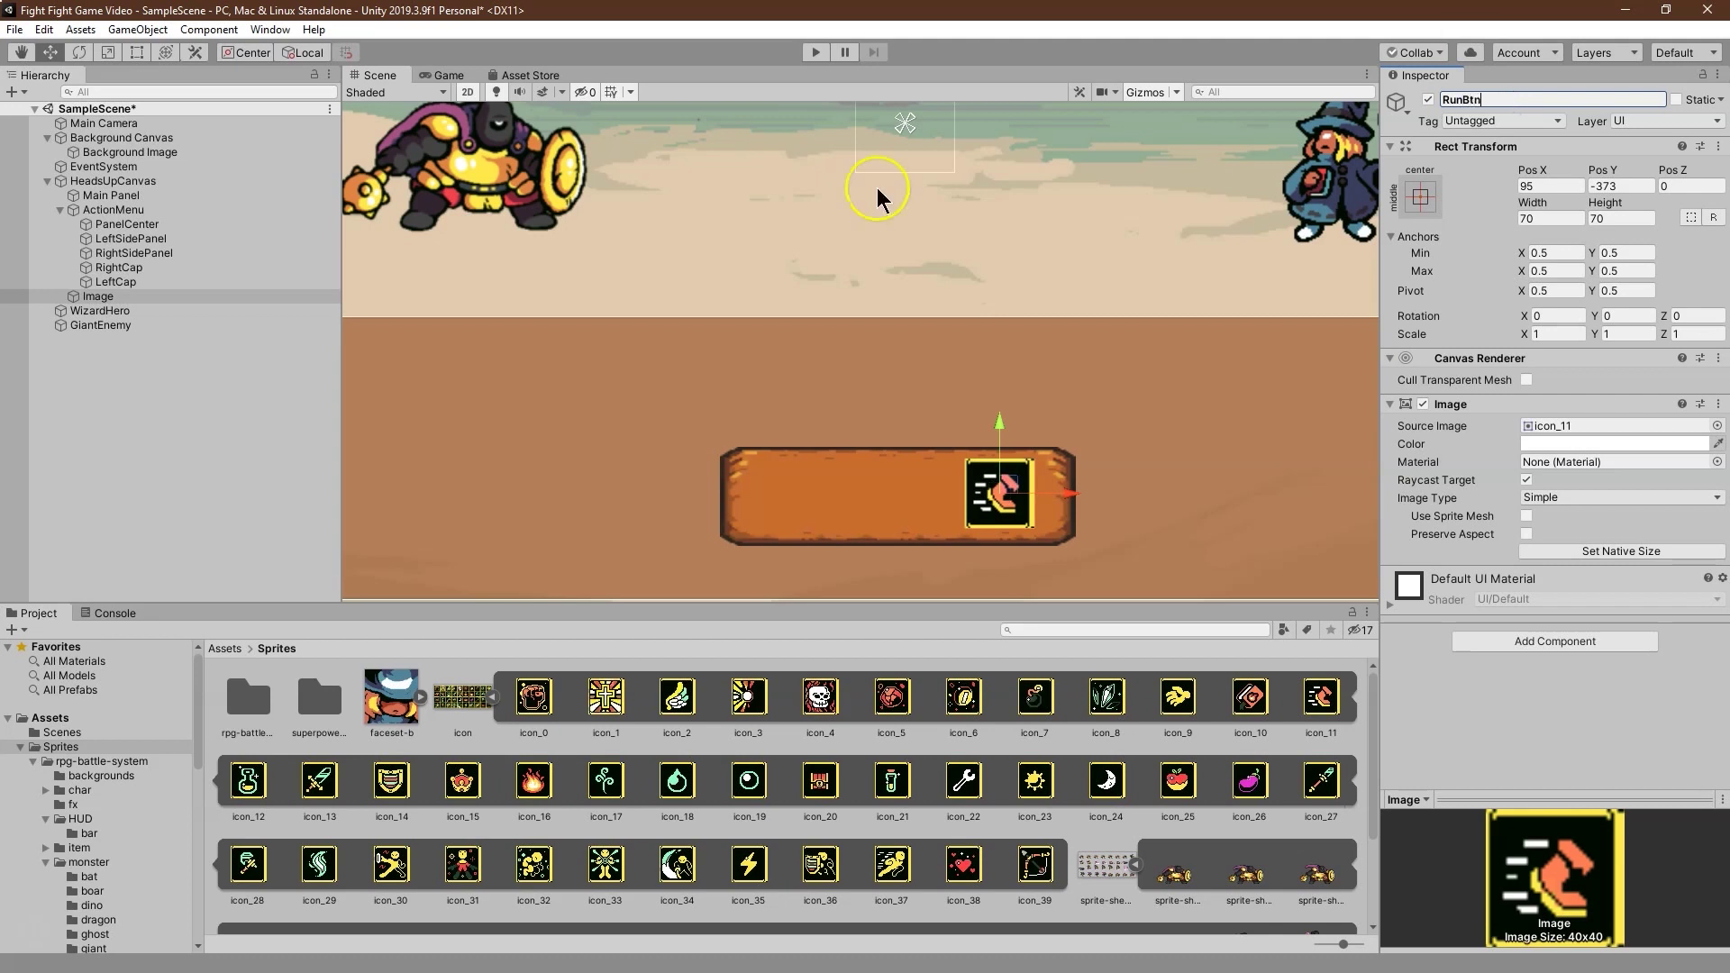
Step: Make RunBtn the last child of ActionMenu and duplicate it
{"action": "left_click_drag", "start_coordinate": [107, 298], "coordinate": [124, 221]}
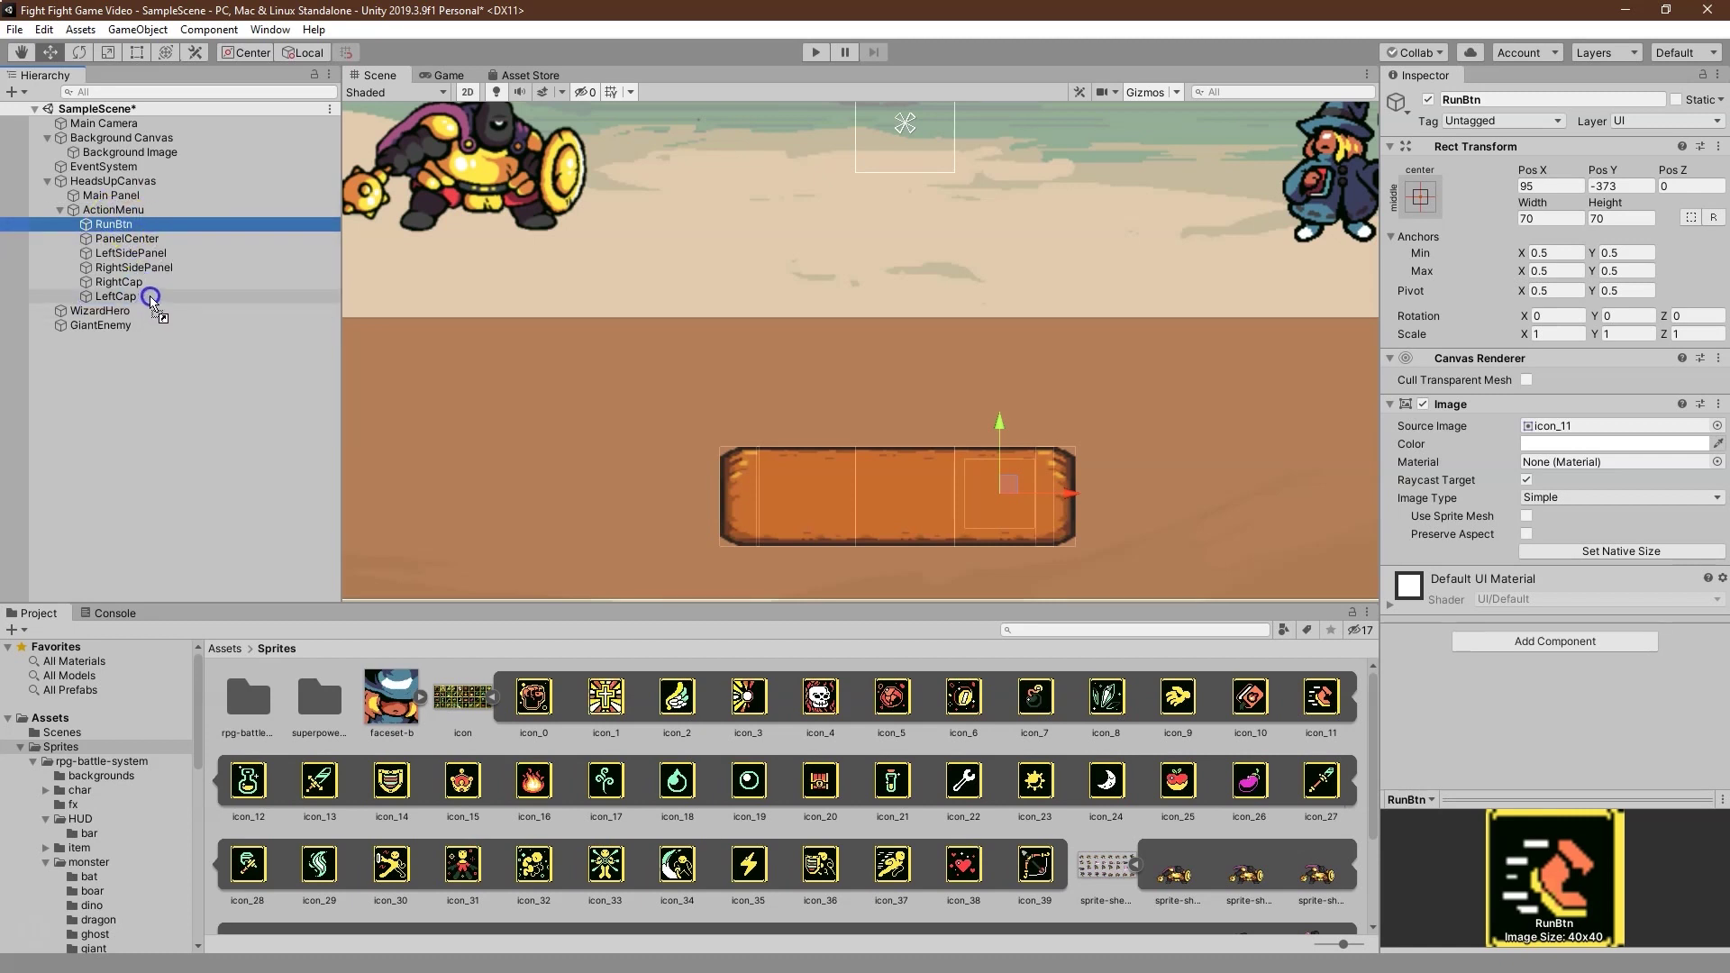
{"action": "left_click_drag", "start_coordinate": [151, 297], "coordinate": [149, 304]}
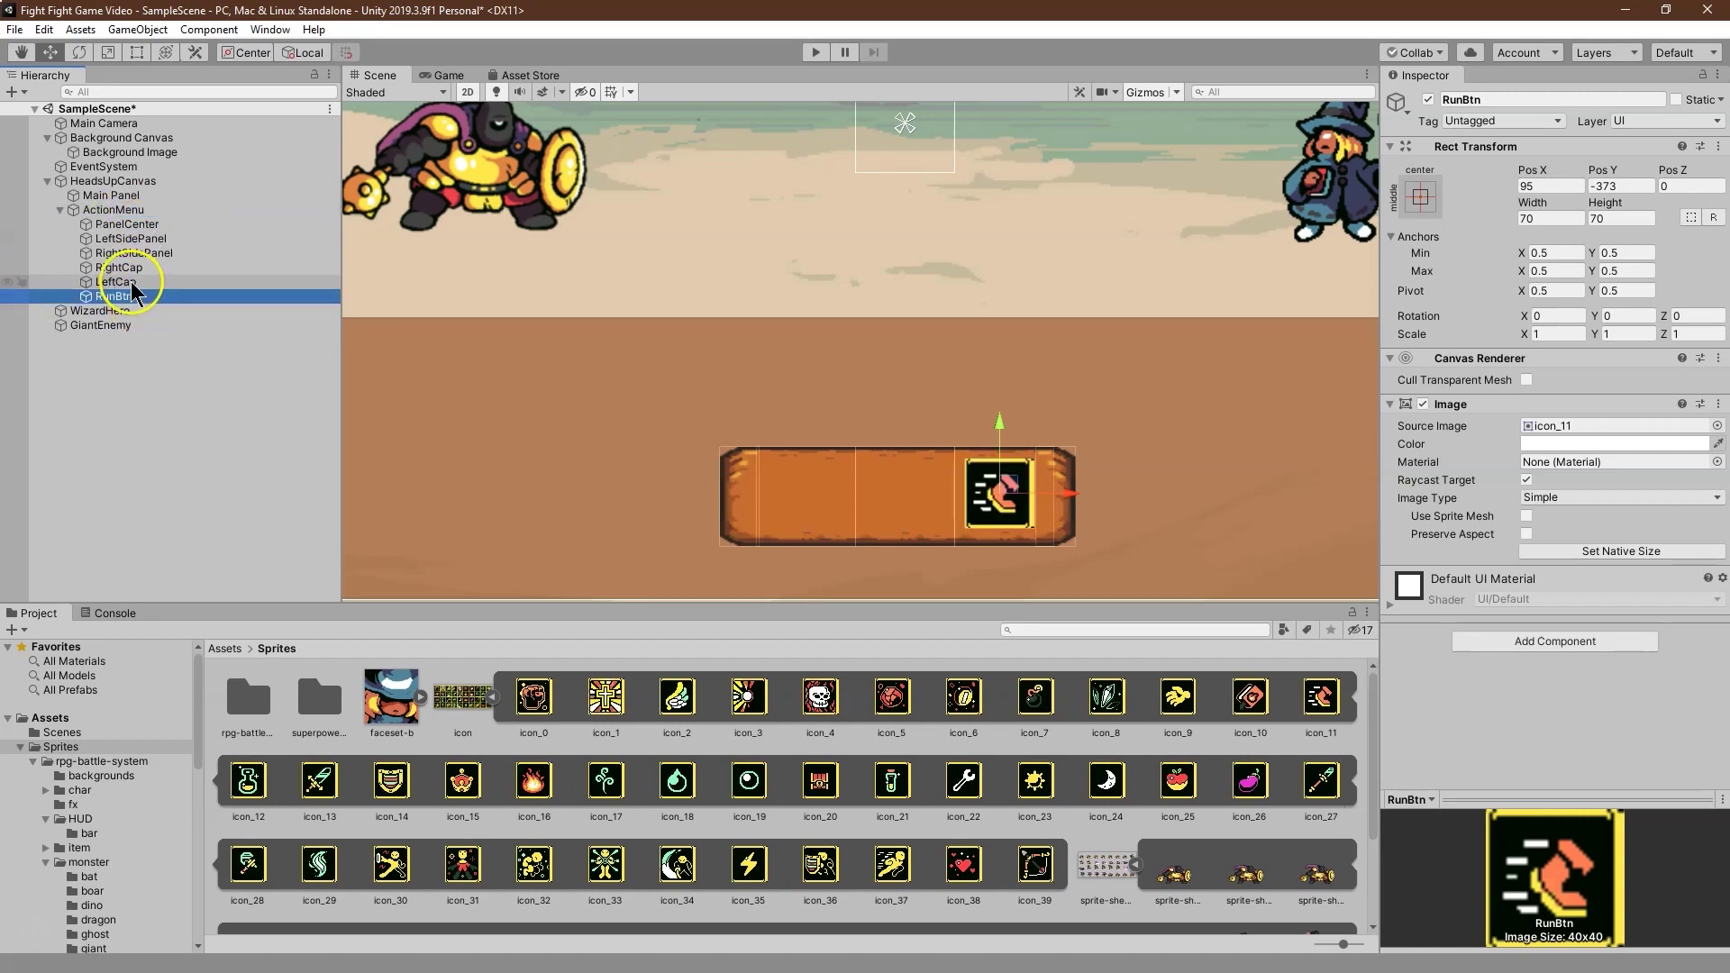
{"action": "right_click", "coordinate": [135, 298]}
{"action": "left_click", "coordinate": [221, 382]}
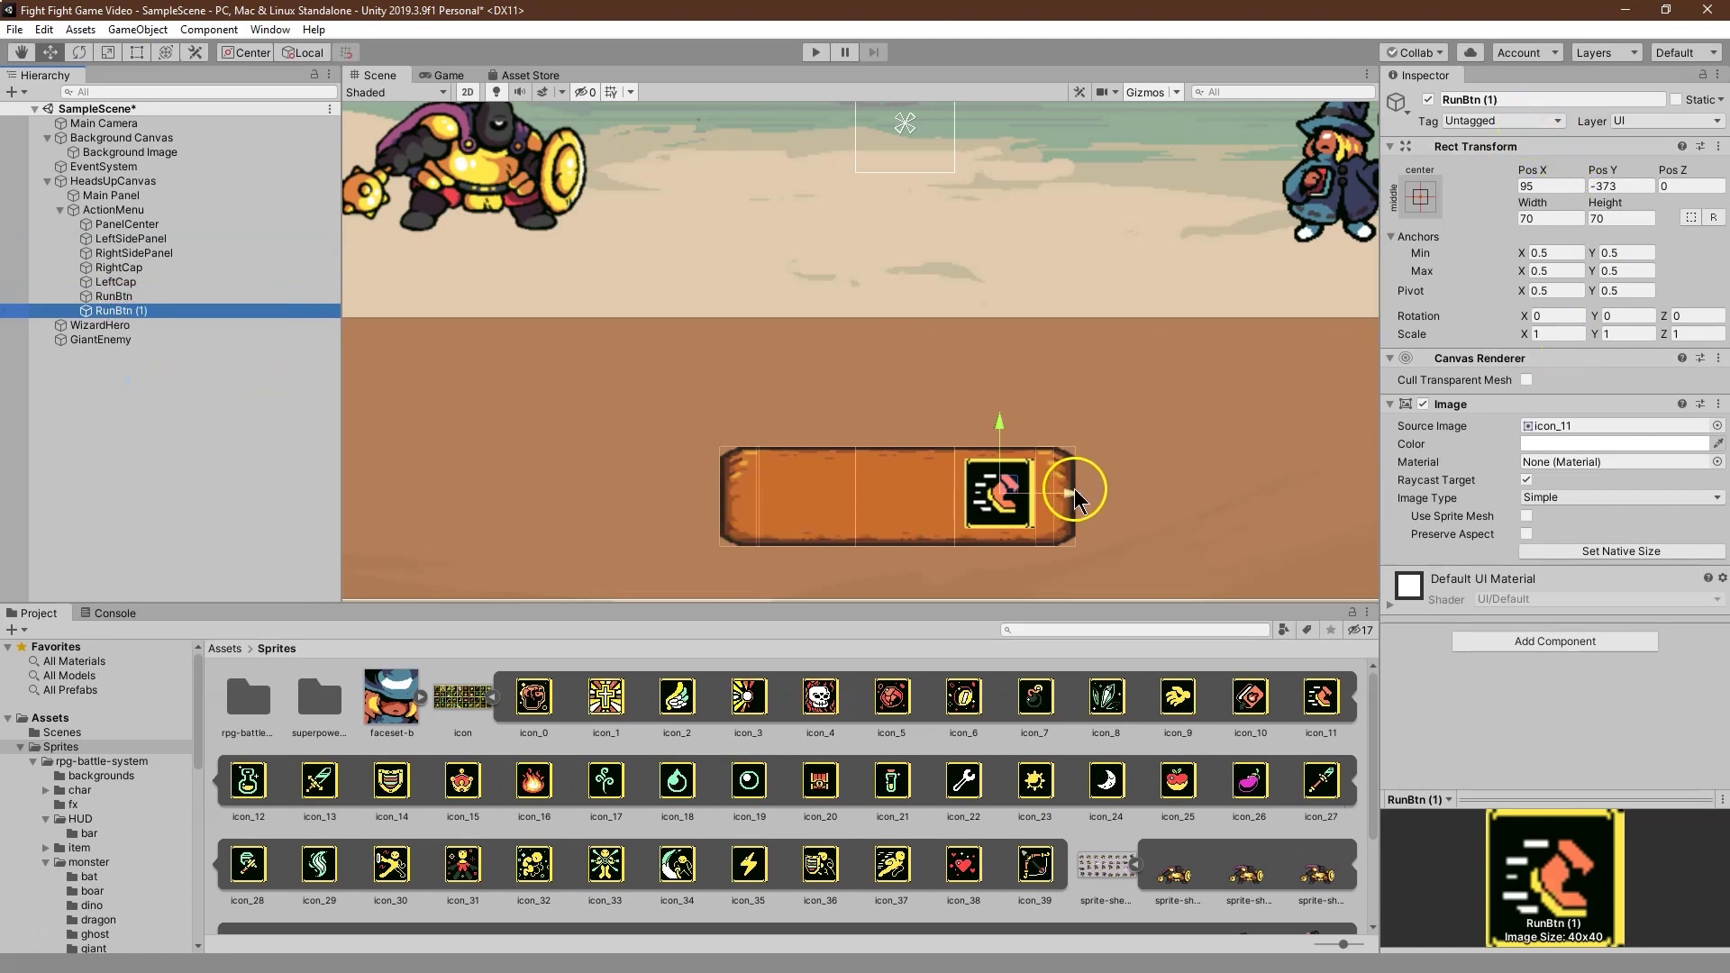
Step: Set the copy RunBtn (1) to Pos X -95 and check it in the Game view
{"action": "left_click", "coordinate": [1541, 186]}
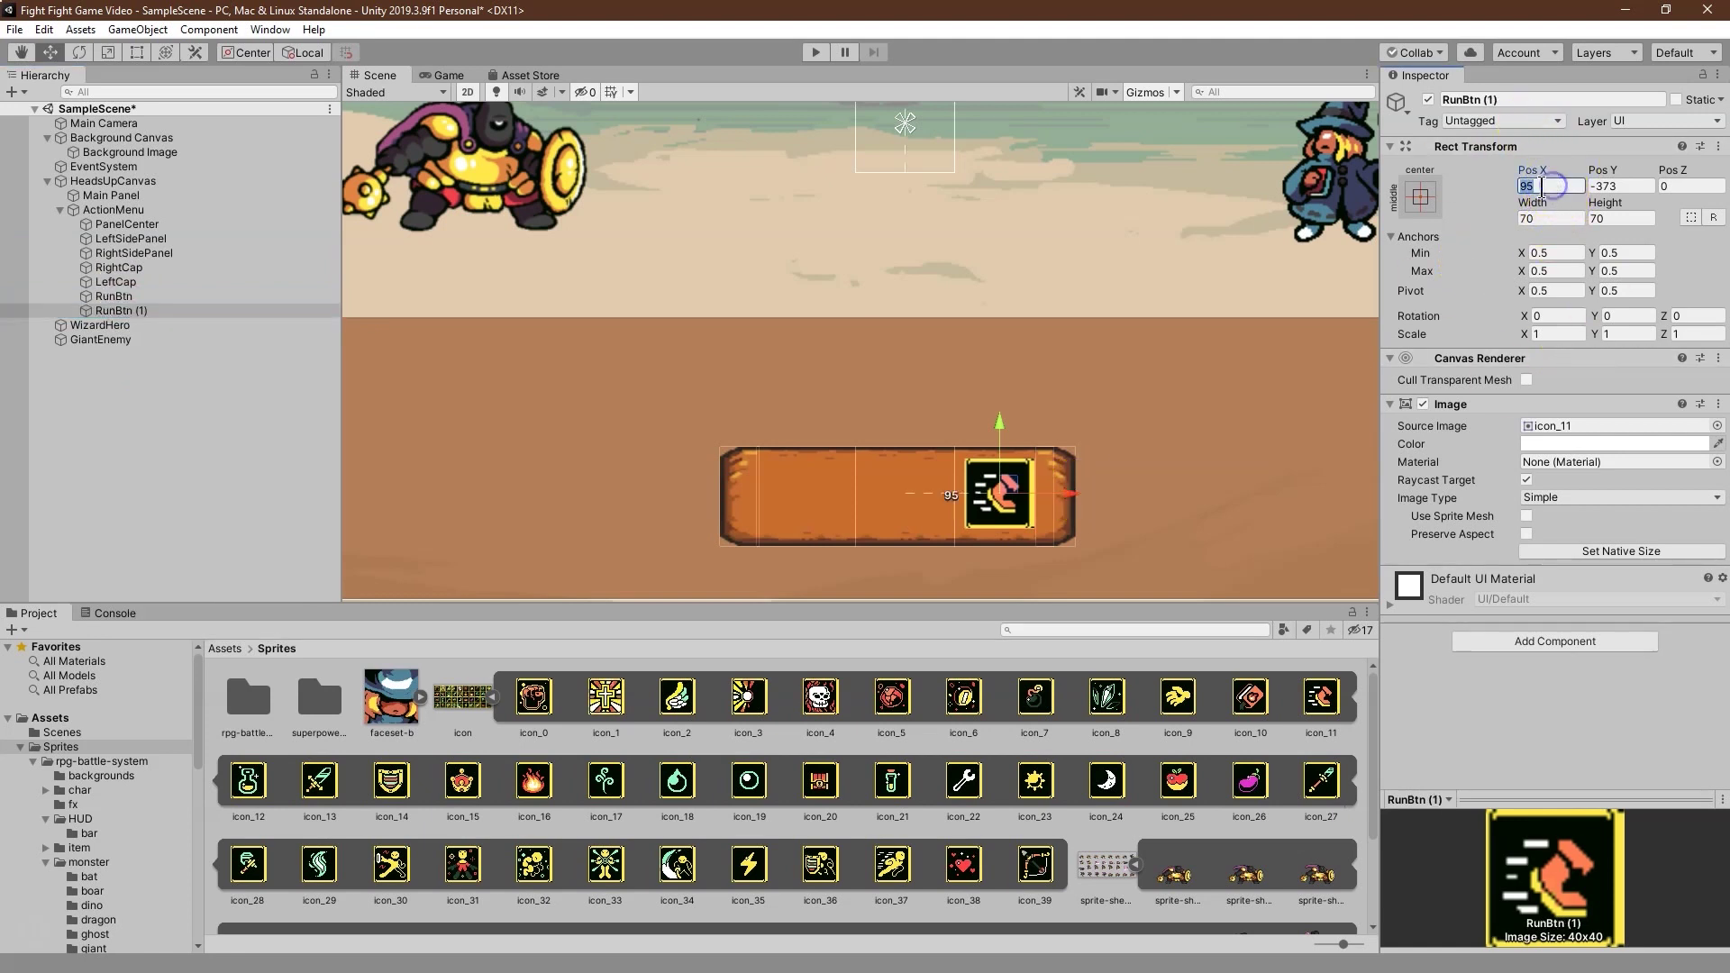
{"action": "type", "text": "-"}
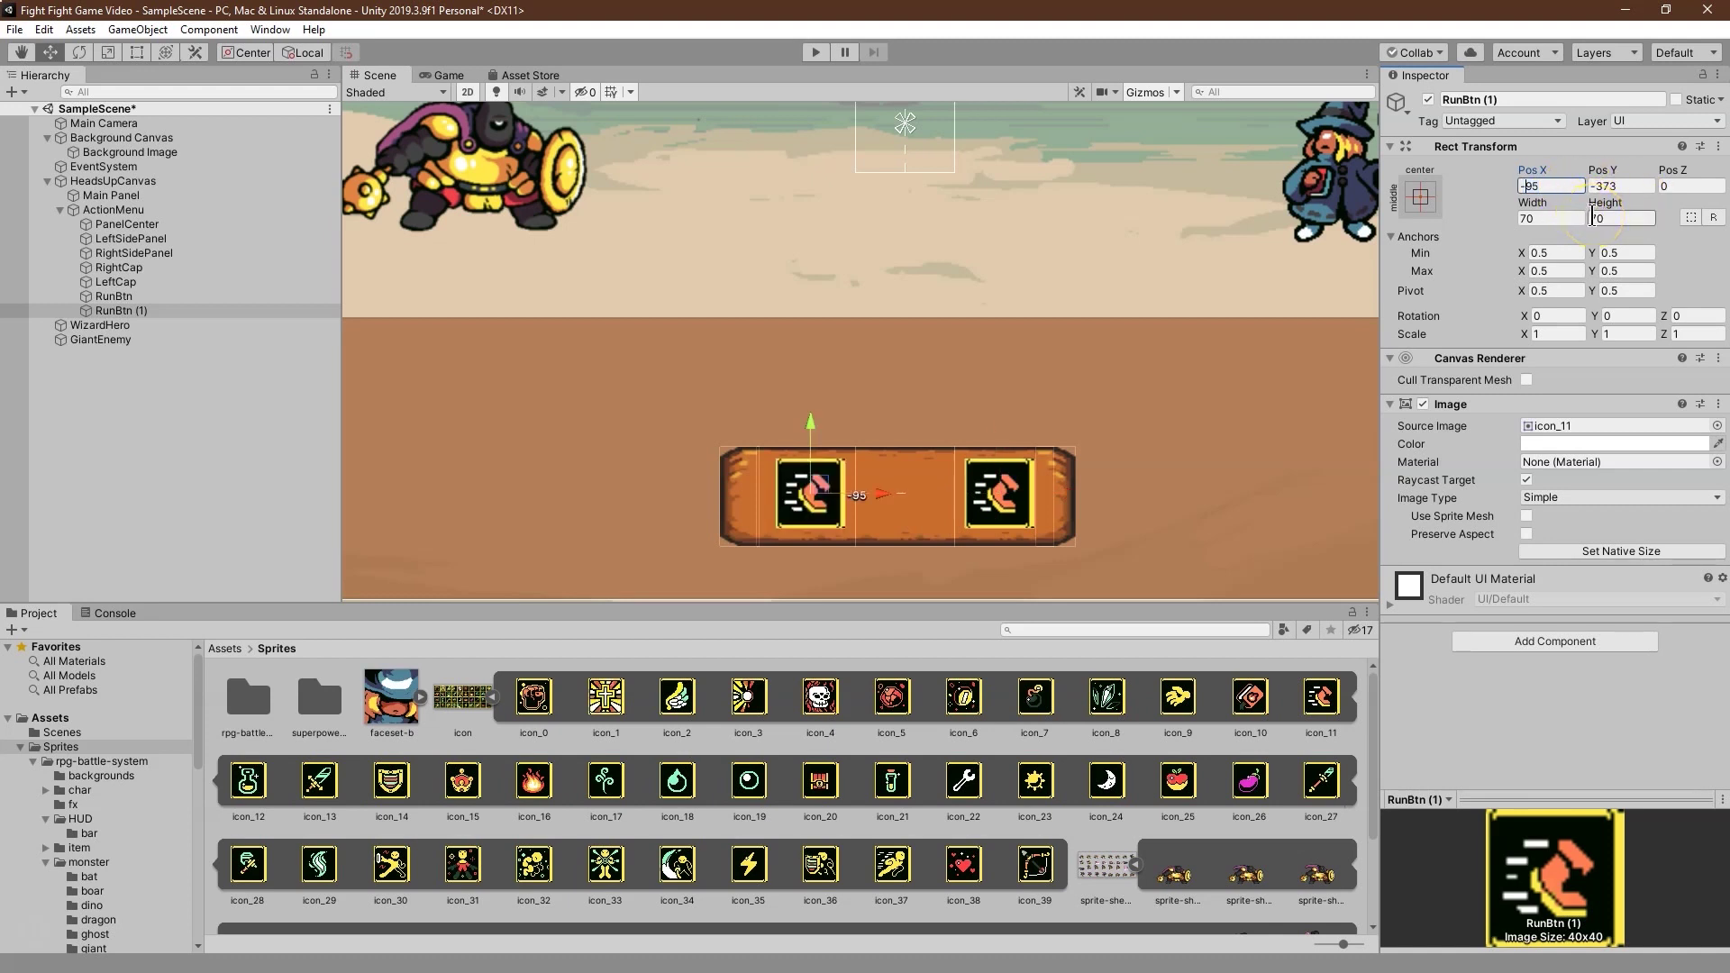
{"action": "left_click", "coordinate": [440, 76]}
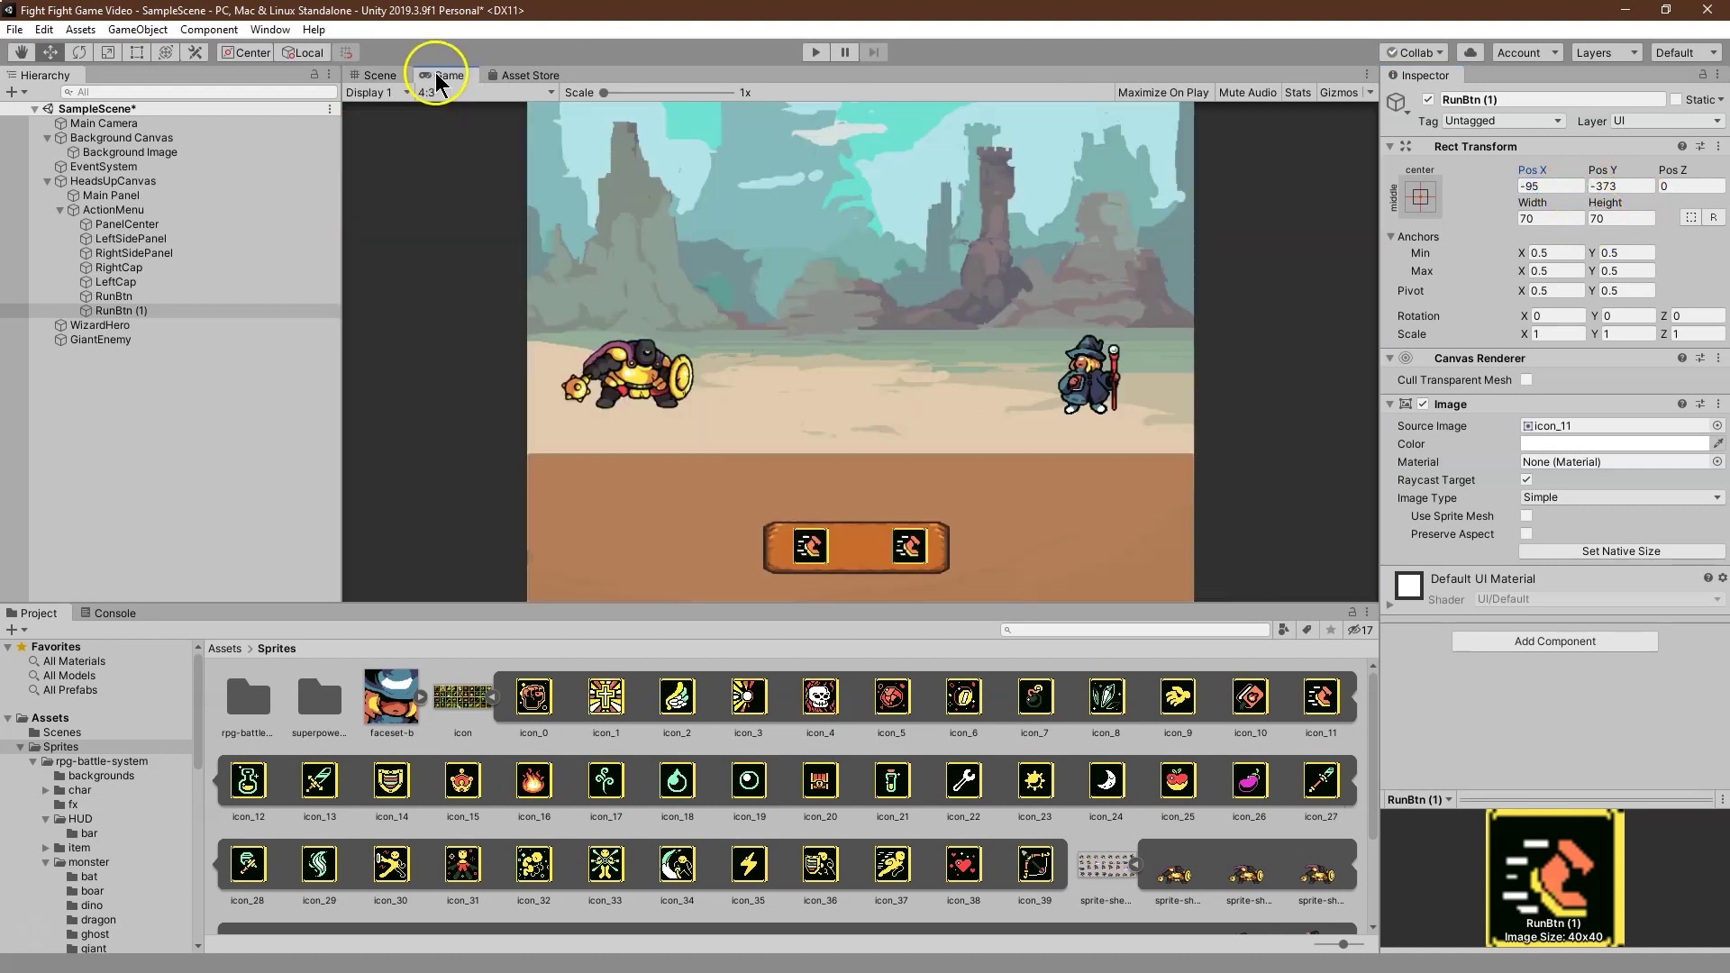
{"action": "left_click", "coordinate": [390, 80]}
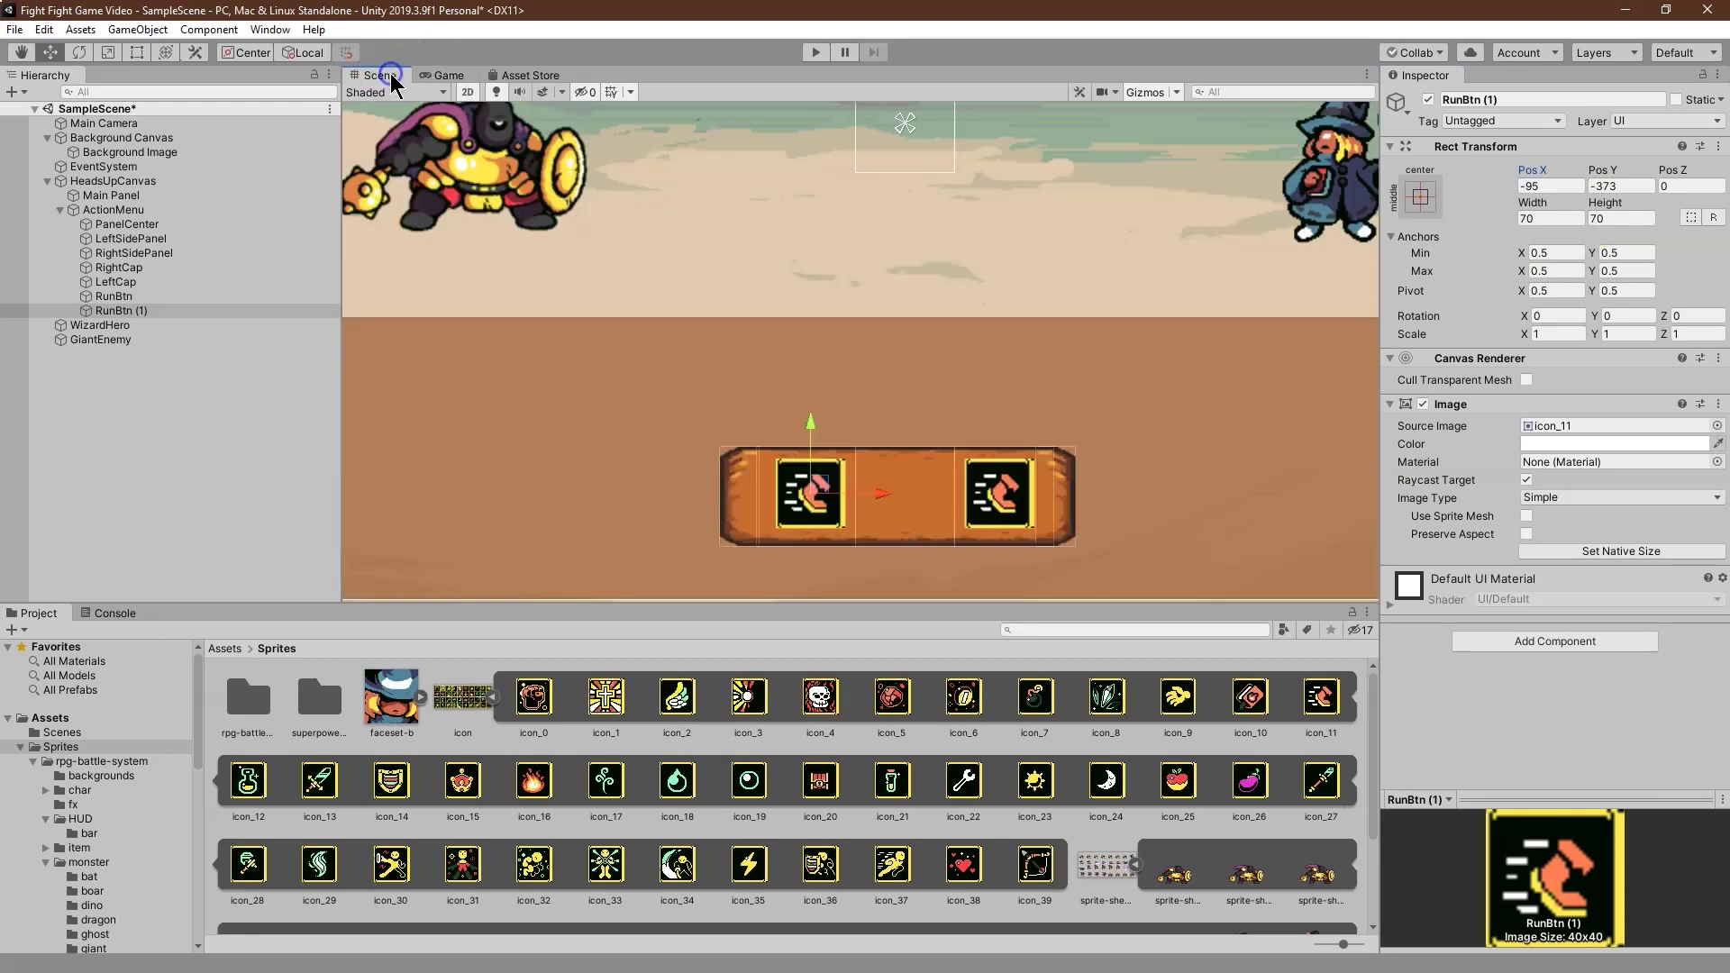
Step: Nudge LeftCap slightly right to about X -160.2, checking the result in Game view
{"action": "left_click", "coordinate": [133, 239]}
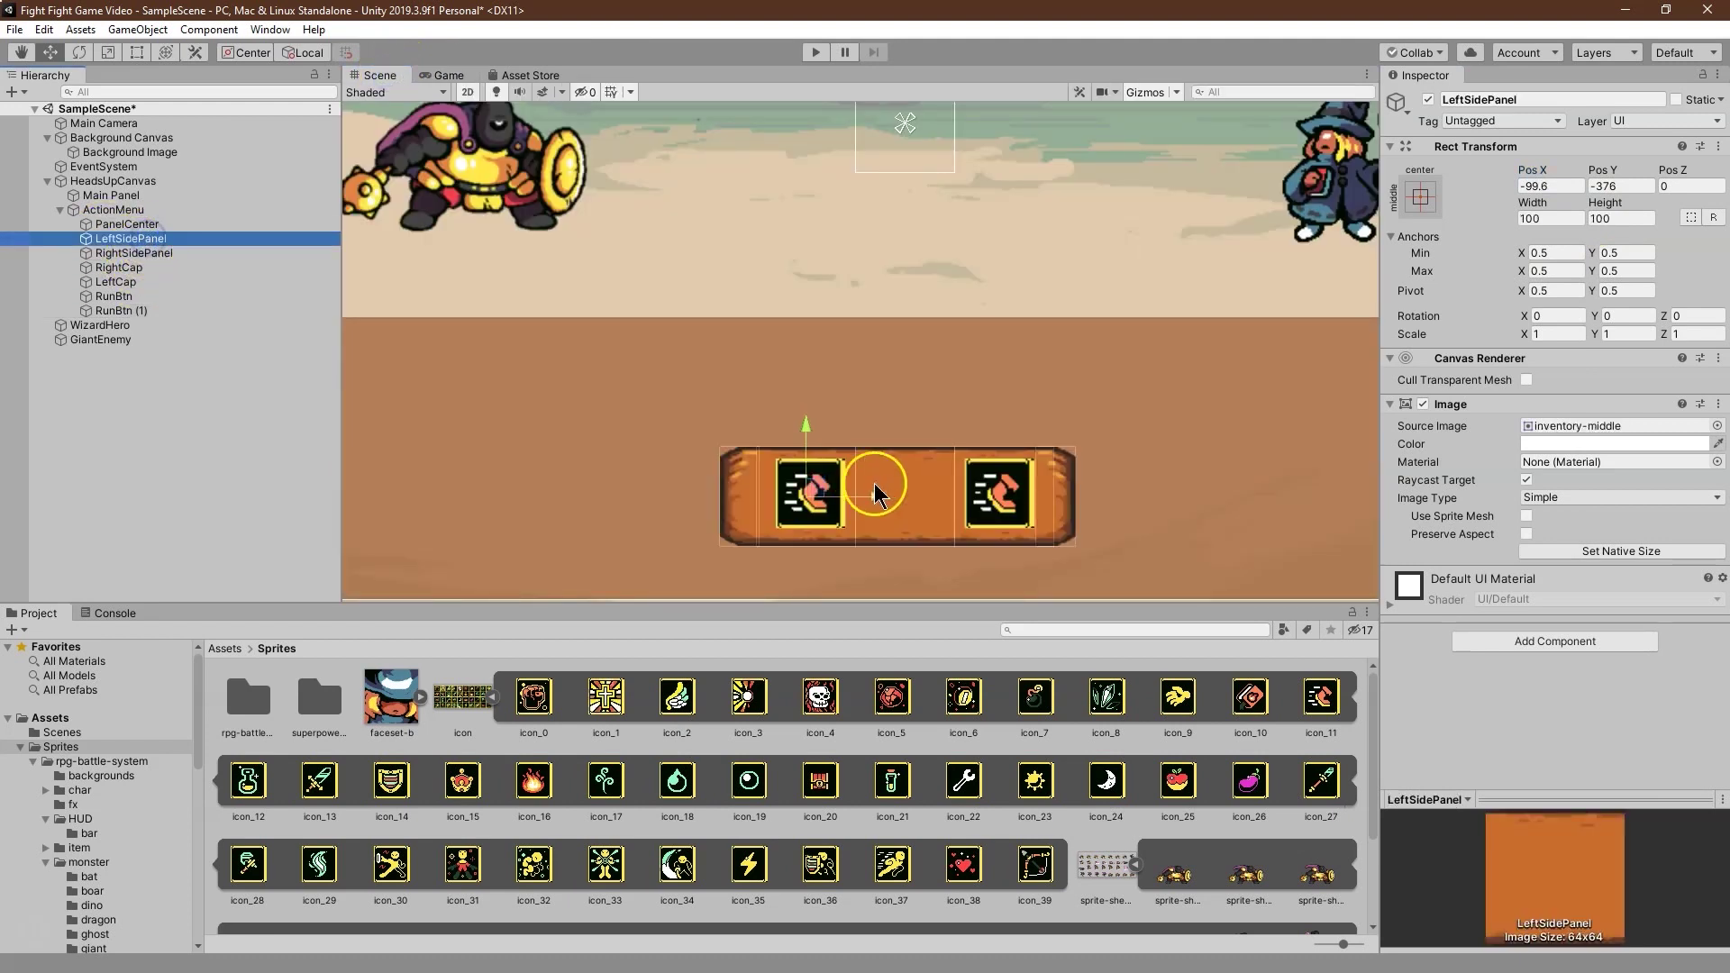
{"action": "left_click", "coordinate": [185, 267]}
{"action": "left_click", "coordinate": [159, 281]}
{"action": "left_click_drag", "start_coordinate": [845, 500], "coordinate": [852, 500]}
{"action": "left_click", "coordinate": [447, 77]}
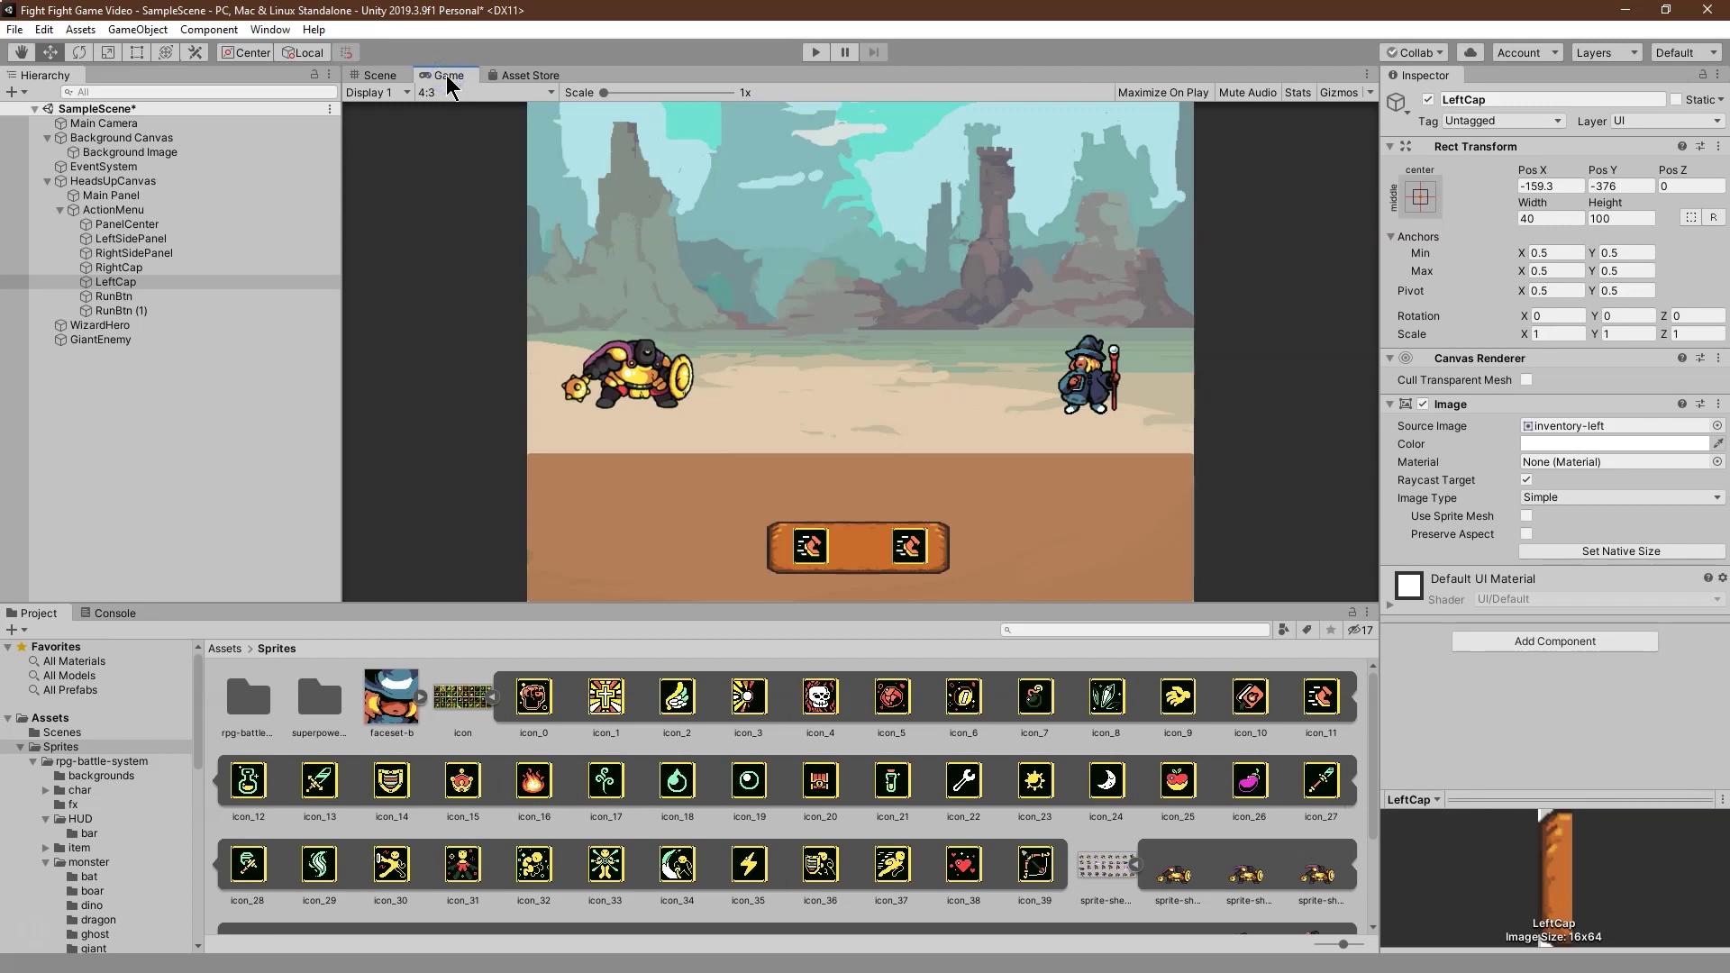
{"action": "left_click", "coordinate": [376, 76]}
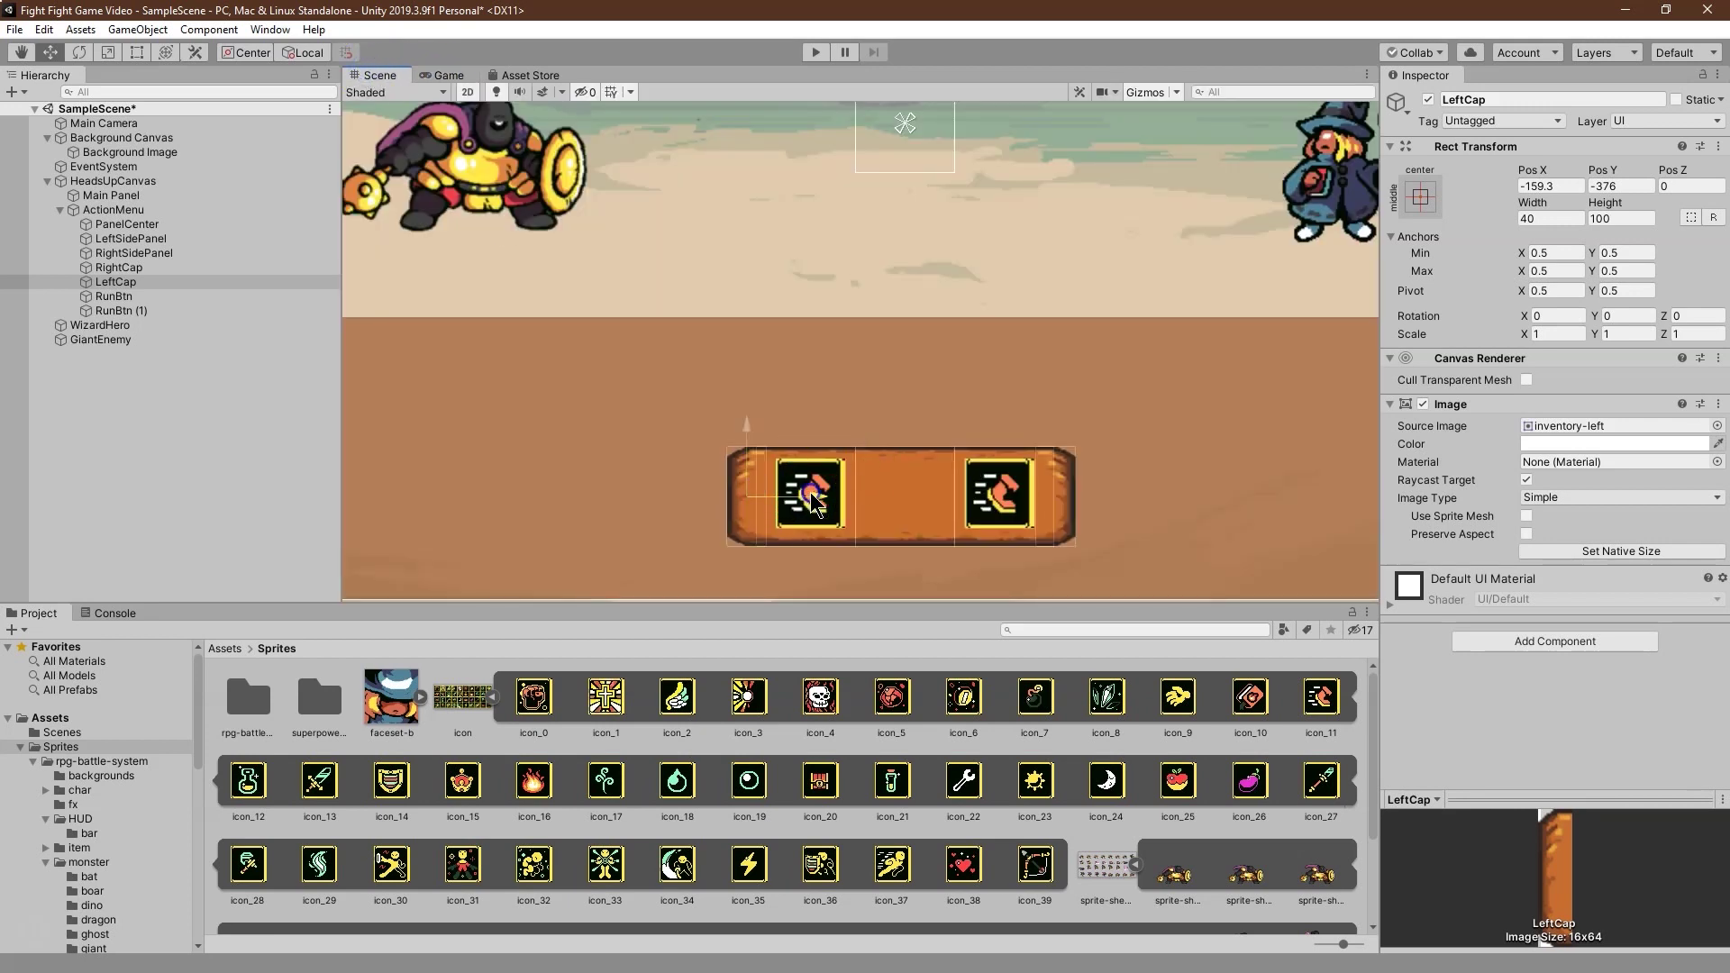
{"action": "left_click_drag", "start_coordinate": [810, 499], "coordinate": [813, 501]}
{"action": "left_click", "coordinate": [824, 476]}
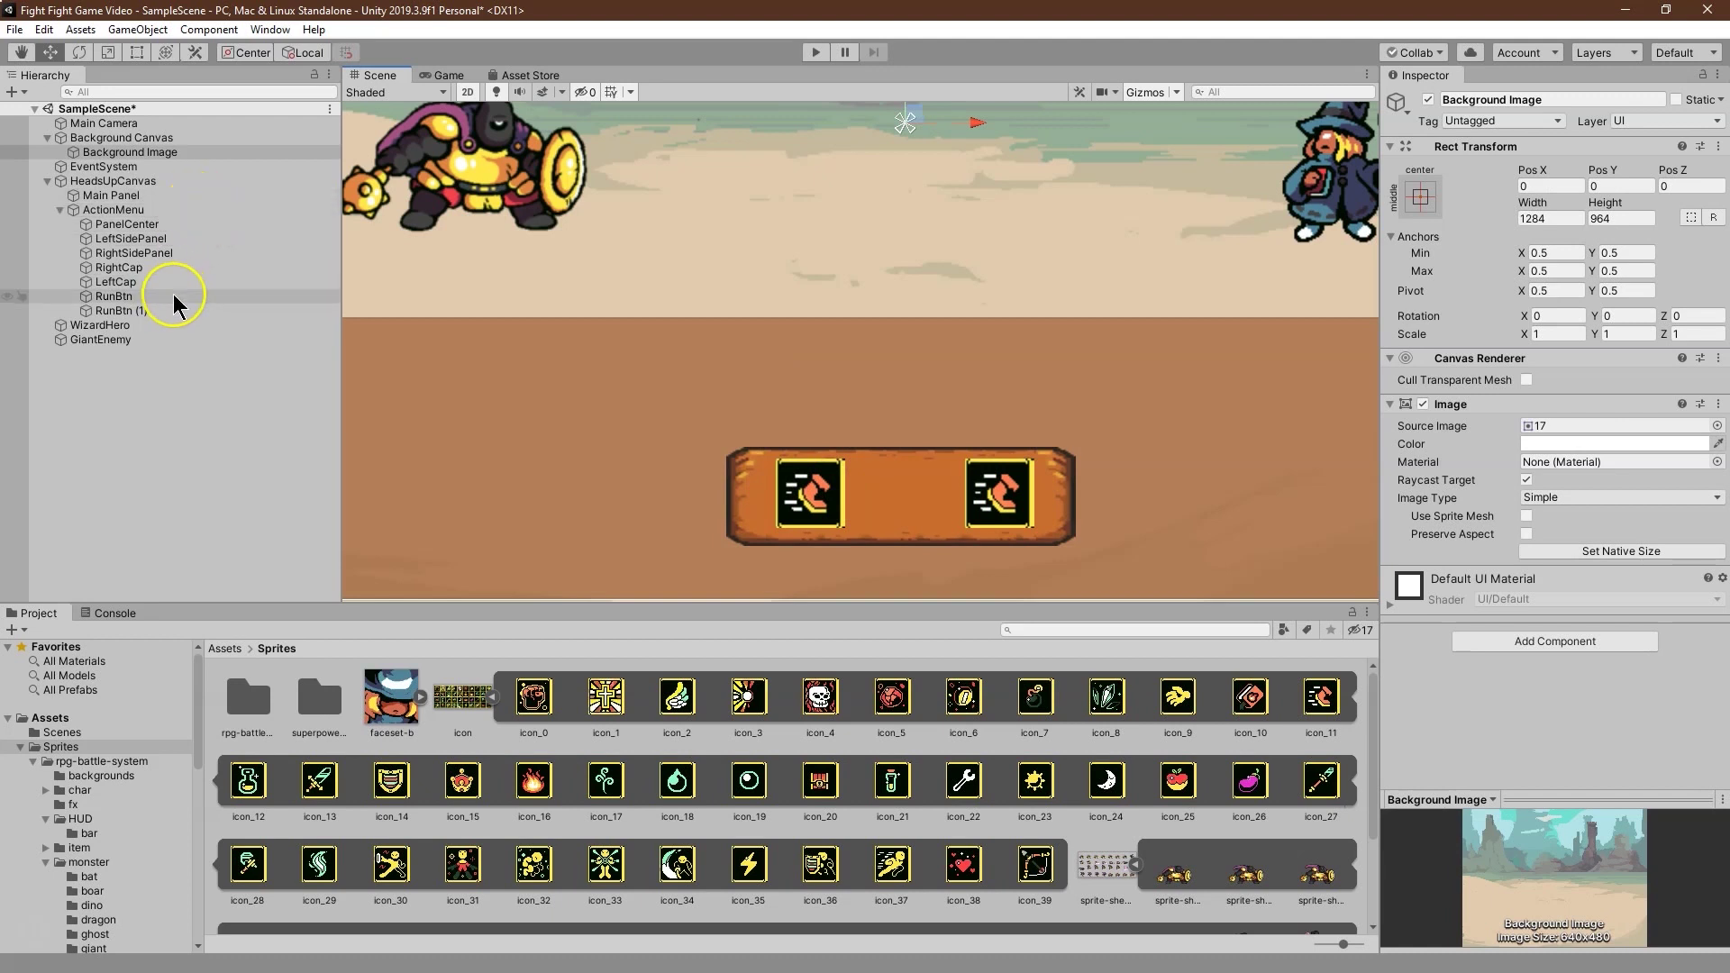
Step: Give RunBtn (1) the sword icon_13 image and rename it MeleeBtn
{"action": "left_click", "coordinate": [155, 310]}
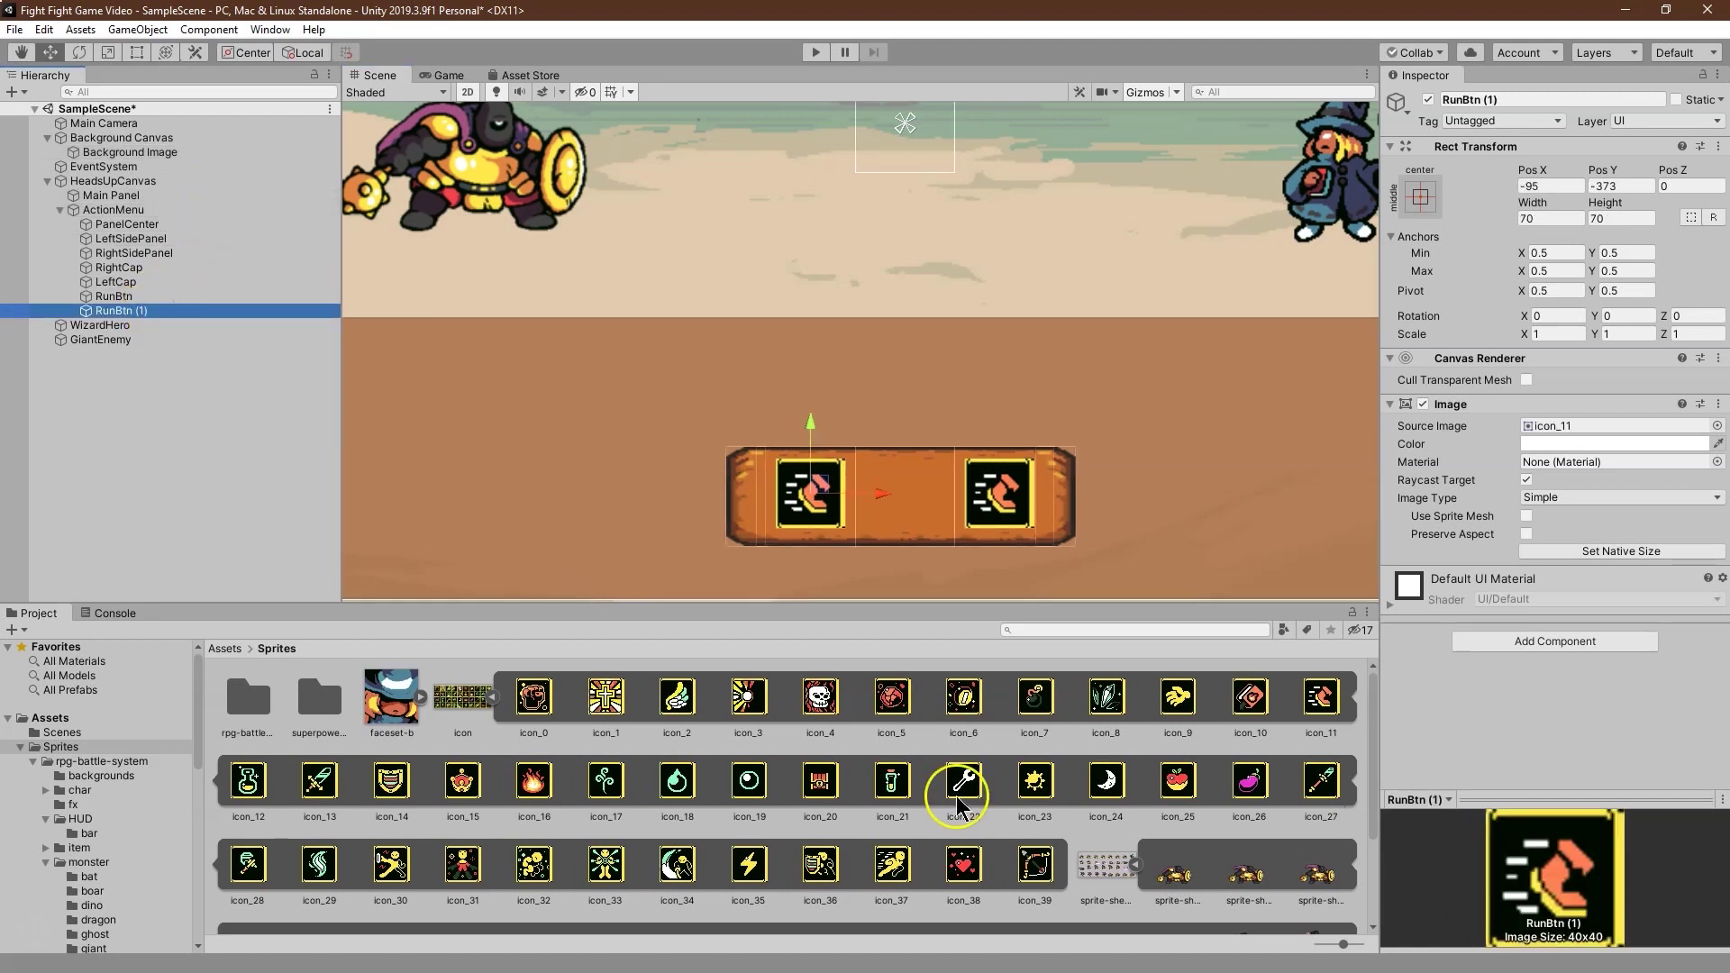
{"action": "scroll", "coordinate": [965, 771], "scroll_direction": "down", "scroll_amount": 1}
{"action": "scroll", "coordinate": [965, 770], "scroll_direction": "up", "scroll_amount": 1}
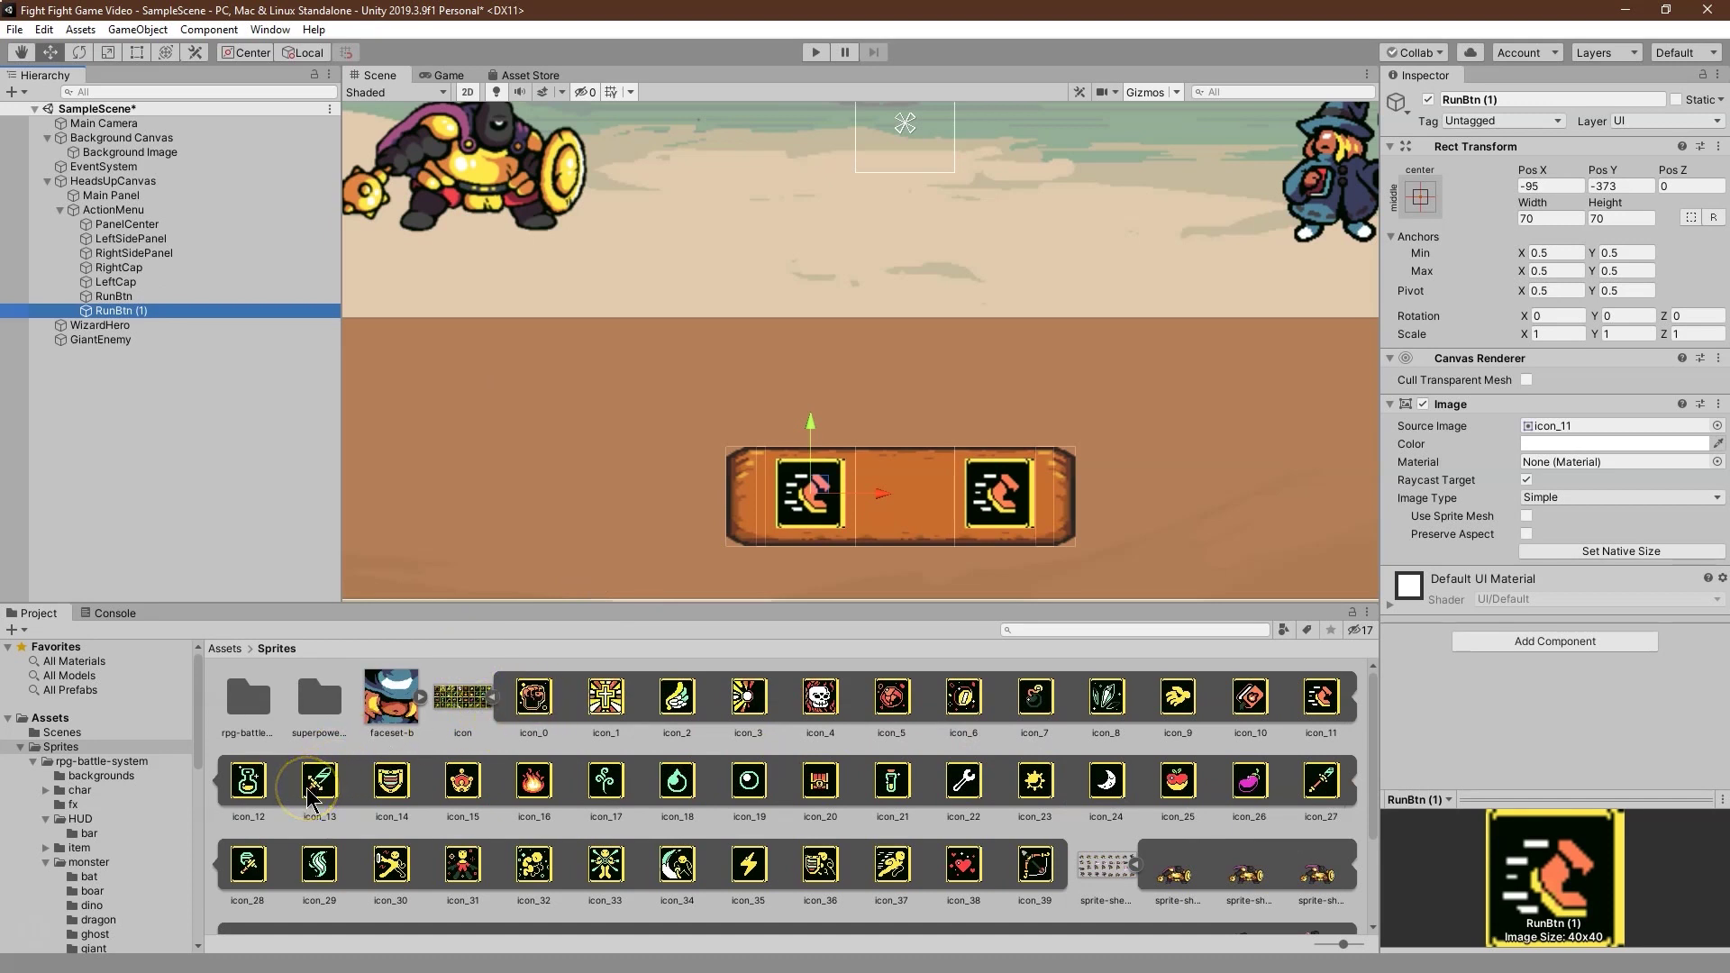
{"action": "left_click_drag", "start_coordinate": [311, 797], "coordinate": [1553, 430]}
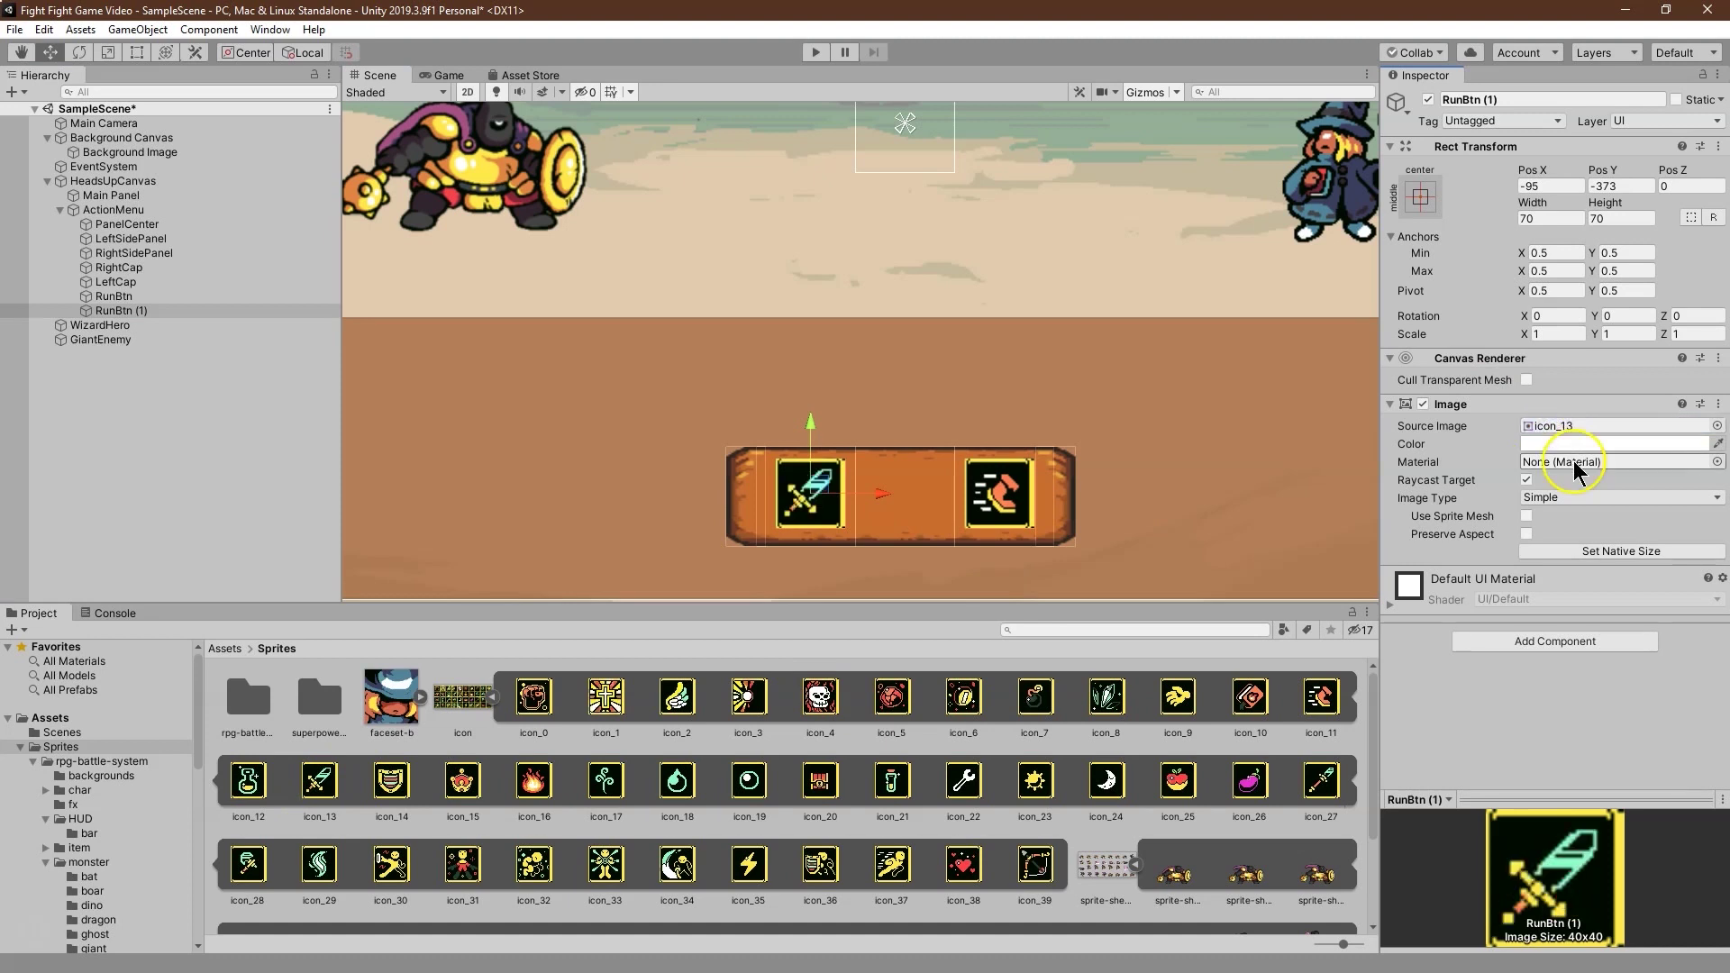
{"action": "left_click", "coordinate": [1531, 97]}
{"action": "type", "text": "MeleeBtn"}
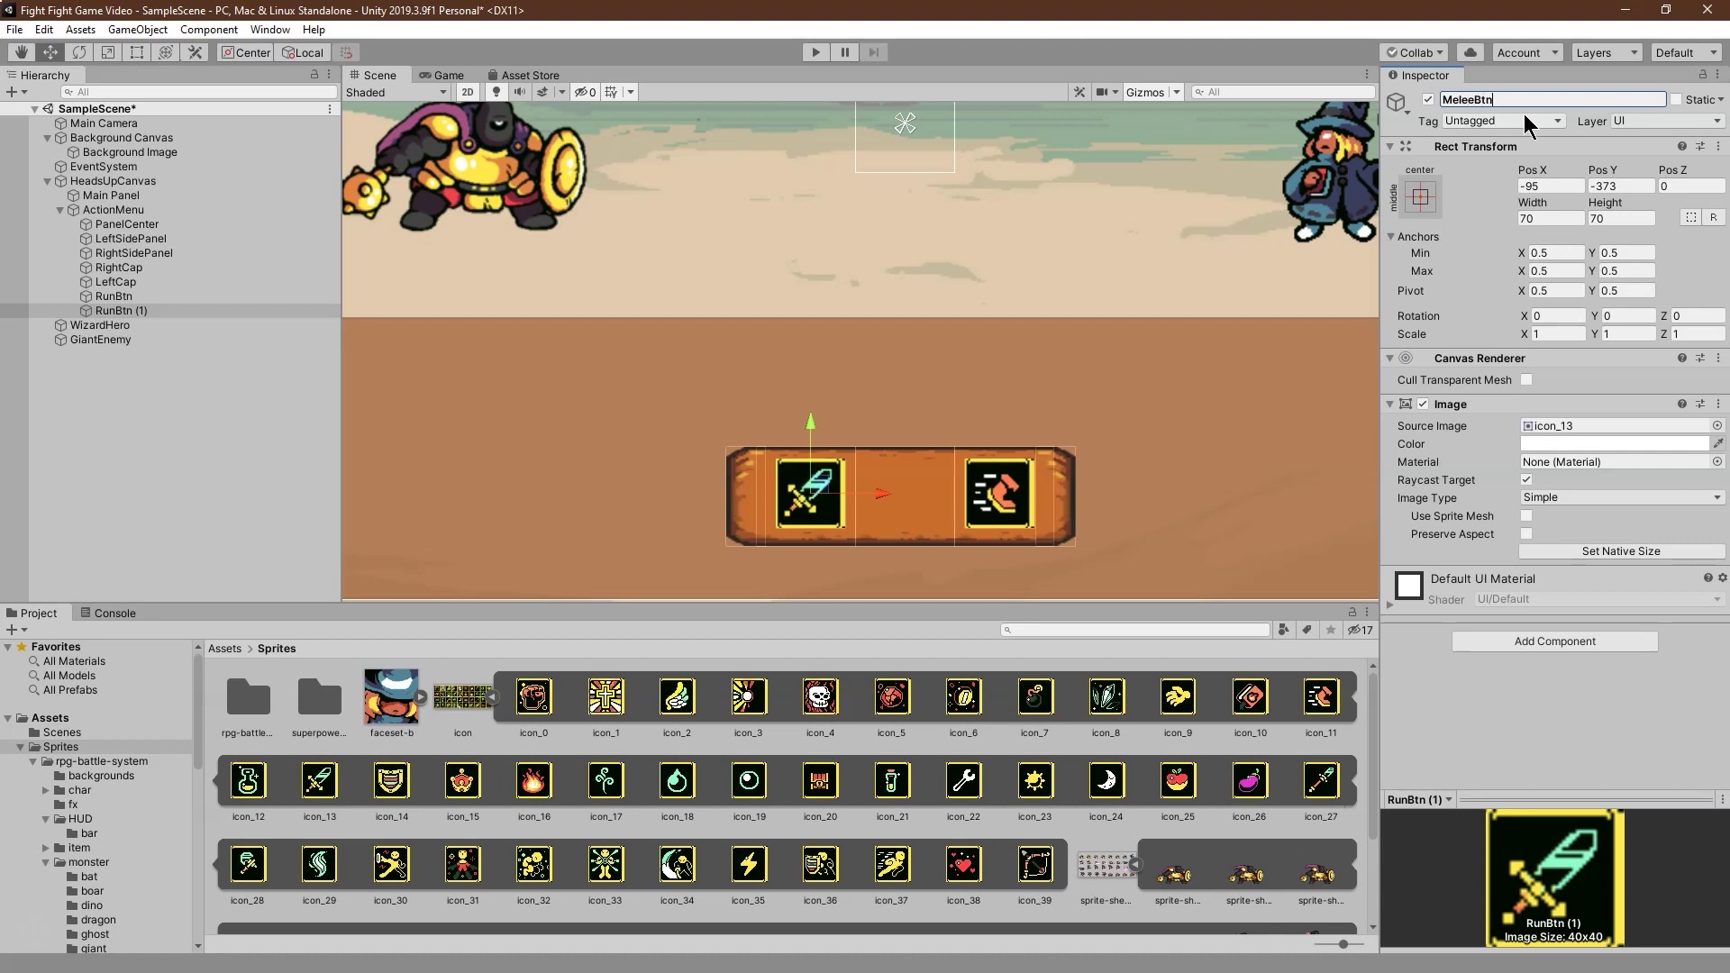
{"action": "key", "text": "Return"}
Step: Duplicate MeleeBtn and name the copy RangeBtn
{"action": "right_click", "coordinate": [131, 317]}
{"action": "left_click", "coordinate": [233, 389]}
{"action": "left_click", "coordinate": [1495, 99]}
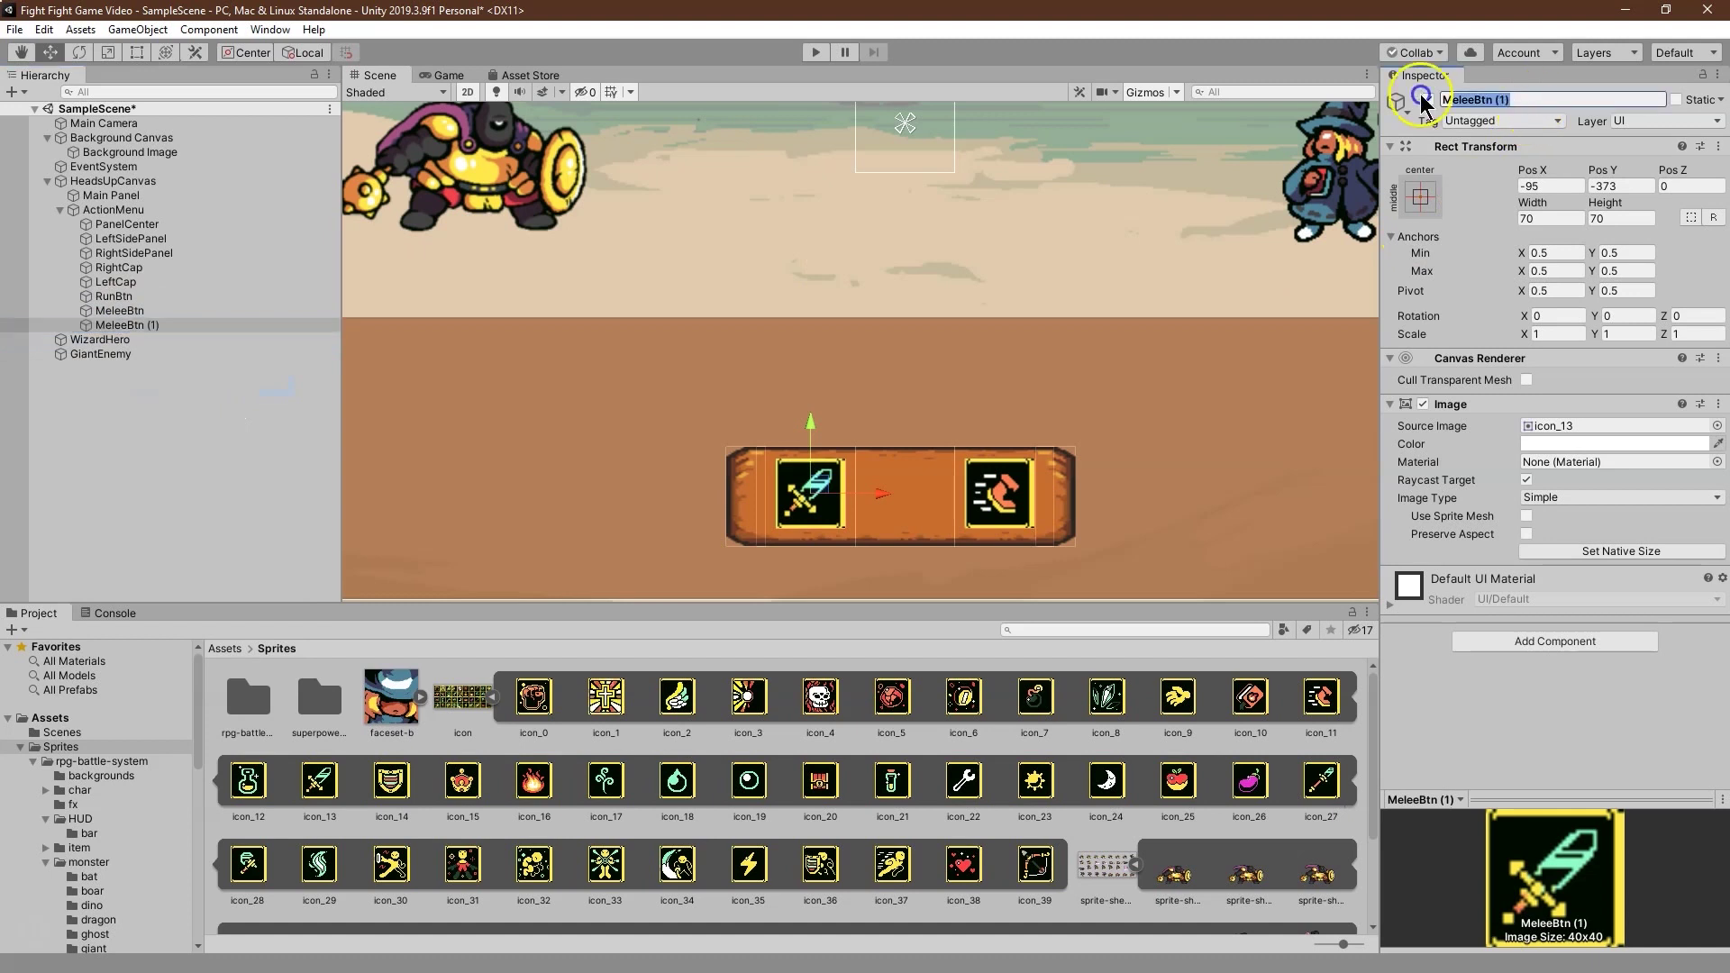
{"action": "type", "text": "RangeBtn"}
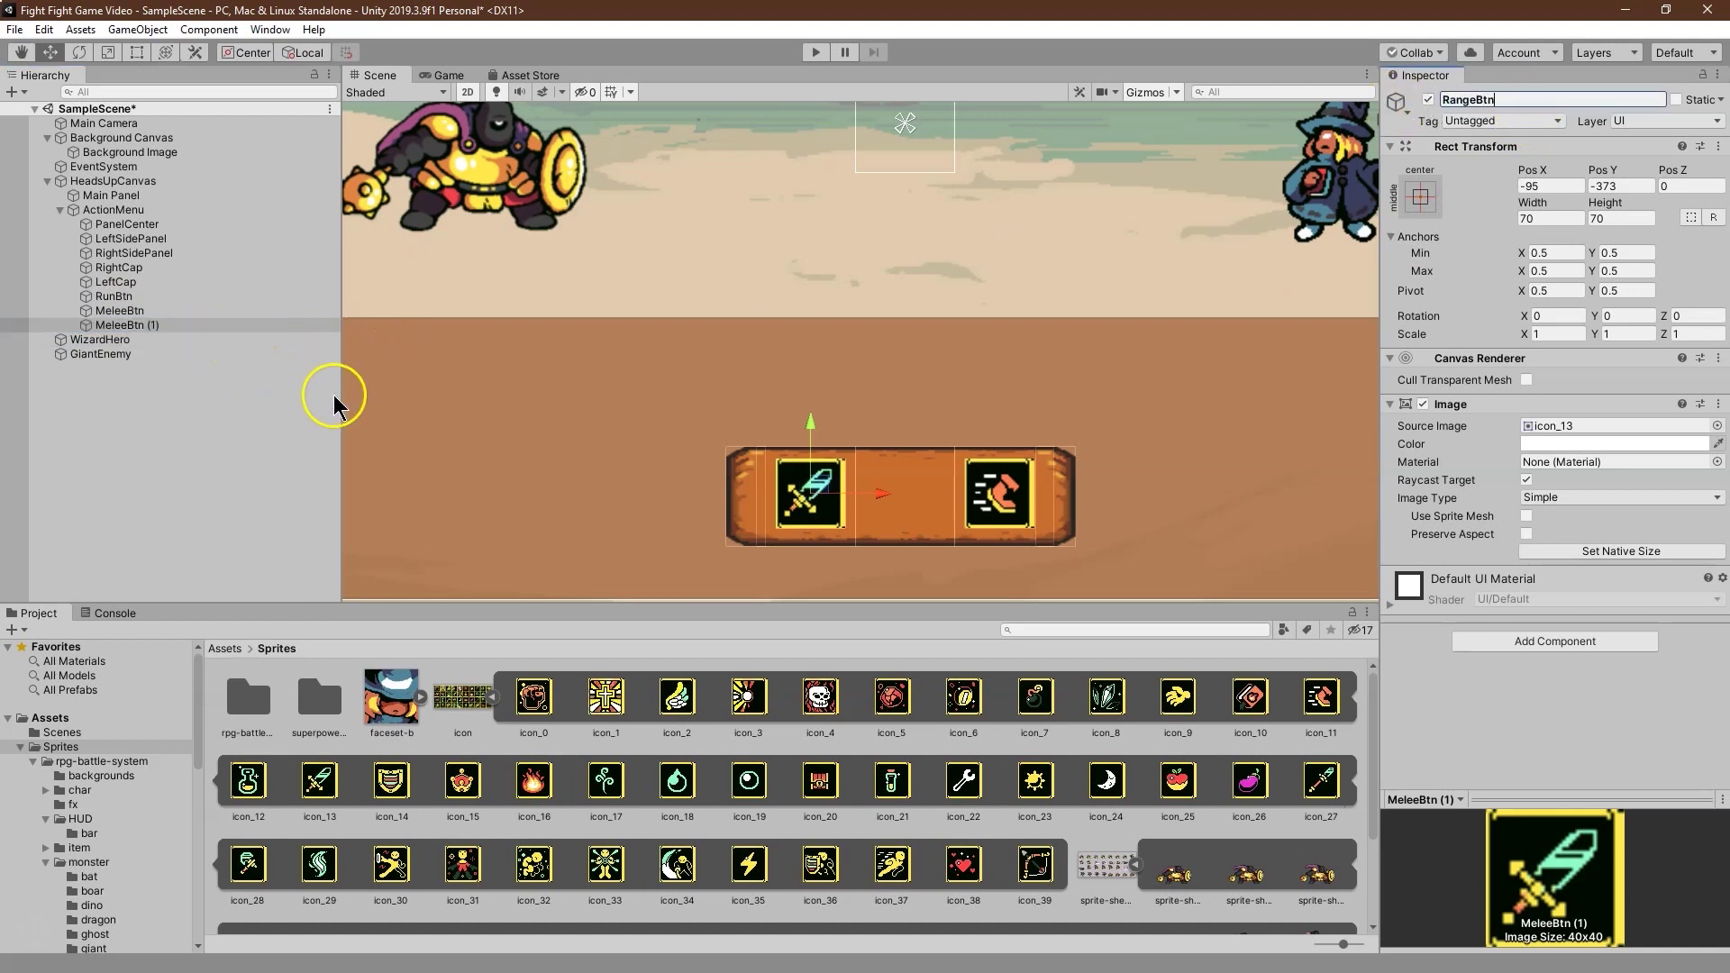
Step: Assign the bow icon_39 to RangeBtn and centre it at Pos X 0
{"action": "scroll", "coordinate": [968, 791], "scroll_direction": "down", "scroll_amount": 1}
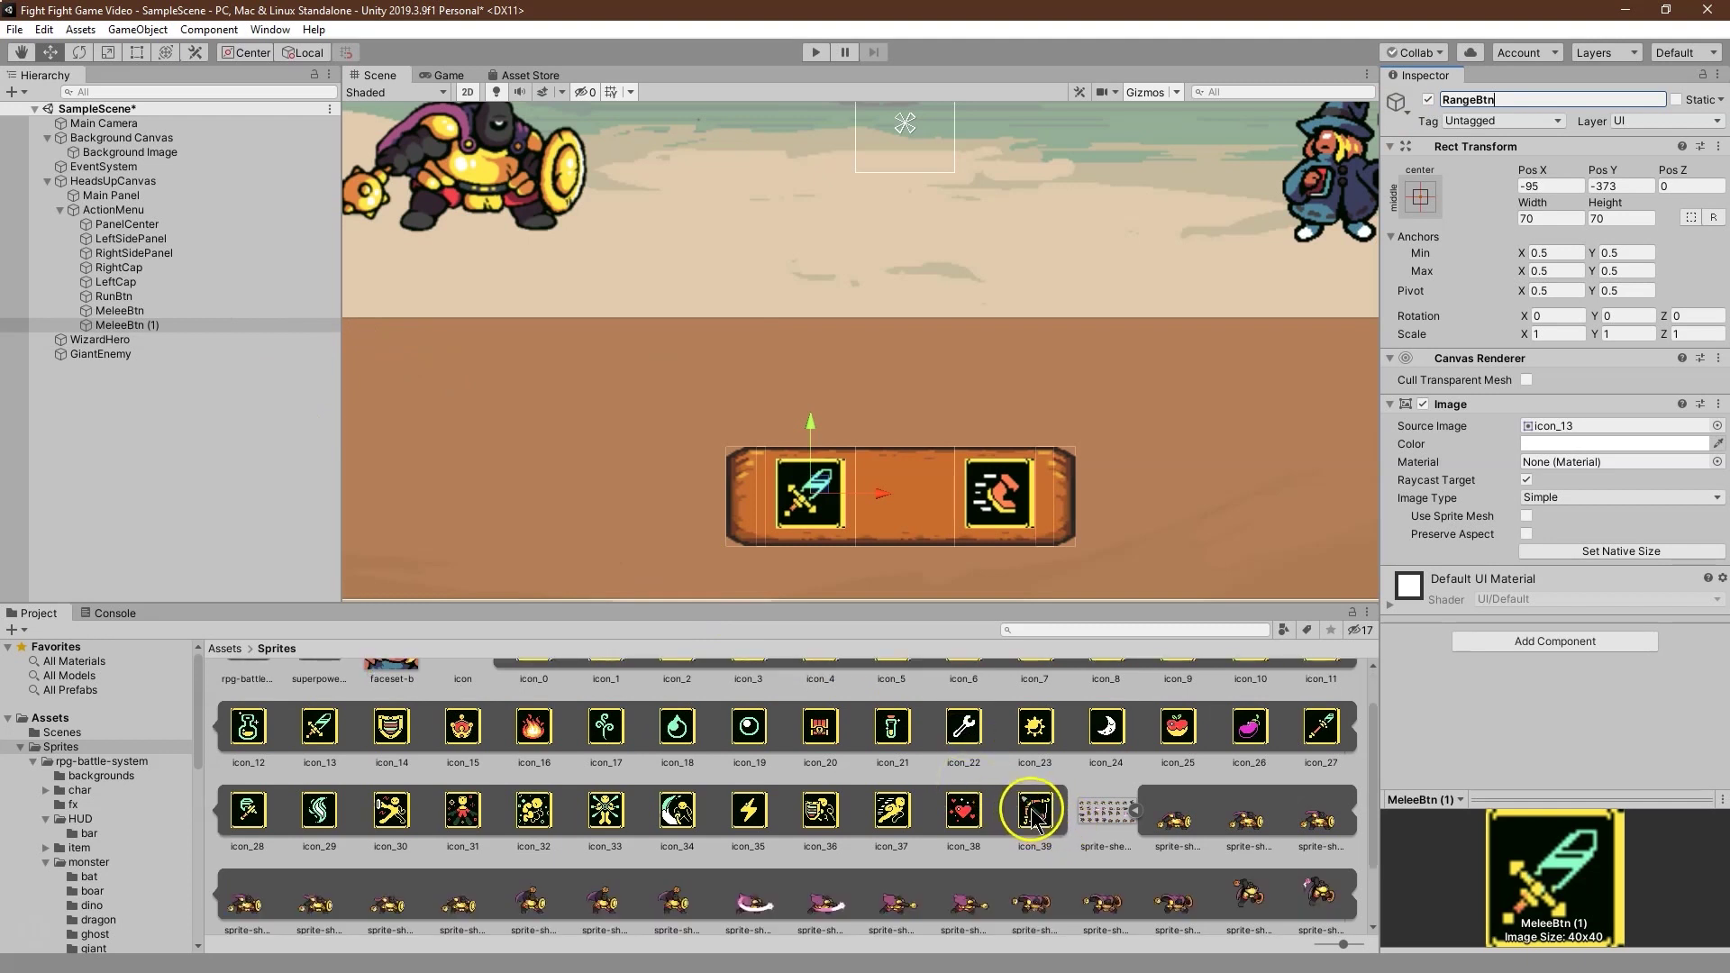
{"action": "left_click_drag", "start_coordinate": [1034, 811], "coordinate": [1592, 426]}
{"action": "left_click_drag", "start_coordinate": [889, 494], "coordinate": [980, 505]}
{"action": "left_click", "coordinate": [1543, 185]}
{"action": "type", "text": "0"}
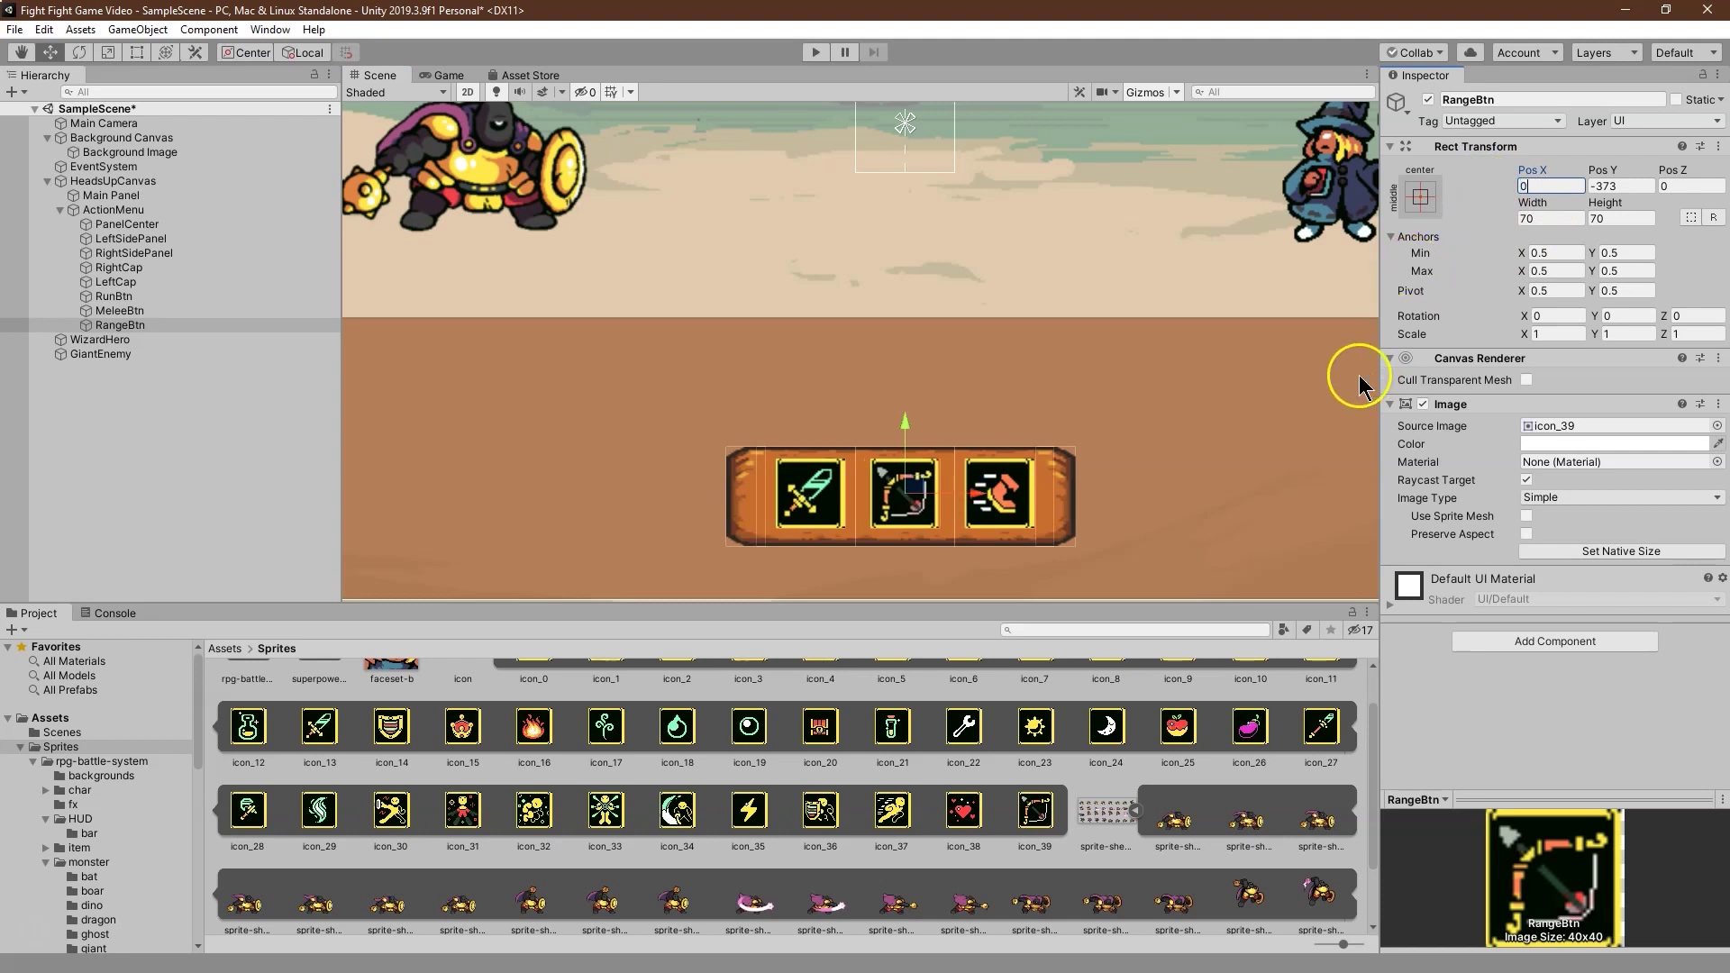
{"action": "scroll", "coordinate": [1229, 400], "scroll_direction": "down", "scroll_amount": 3}
Step: Review the three-button bar in Game view, then select all eight ActionMenu pieces
{"action": "left_click", "coordinate": [450, 76]}
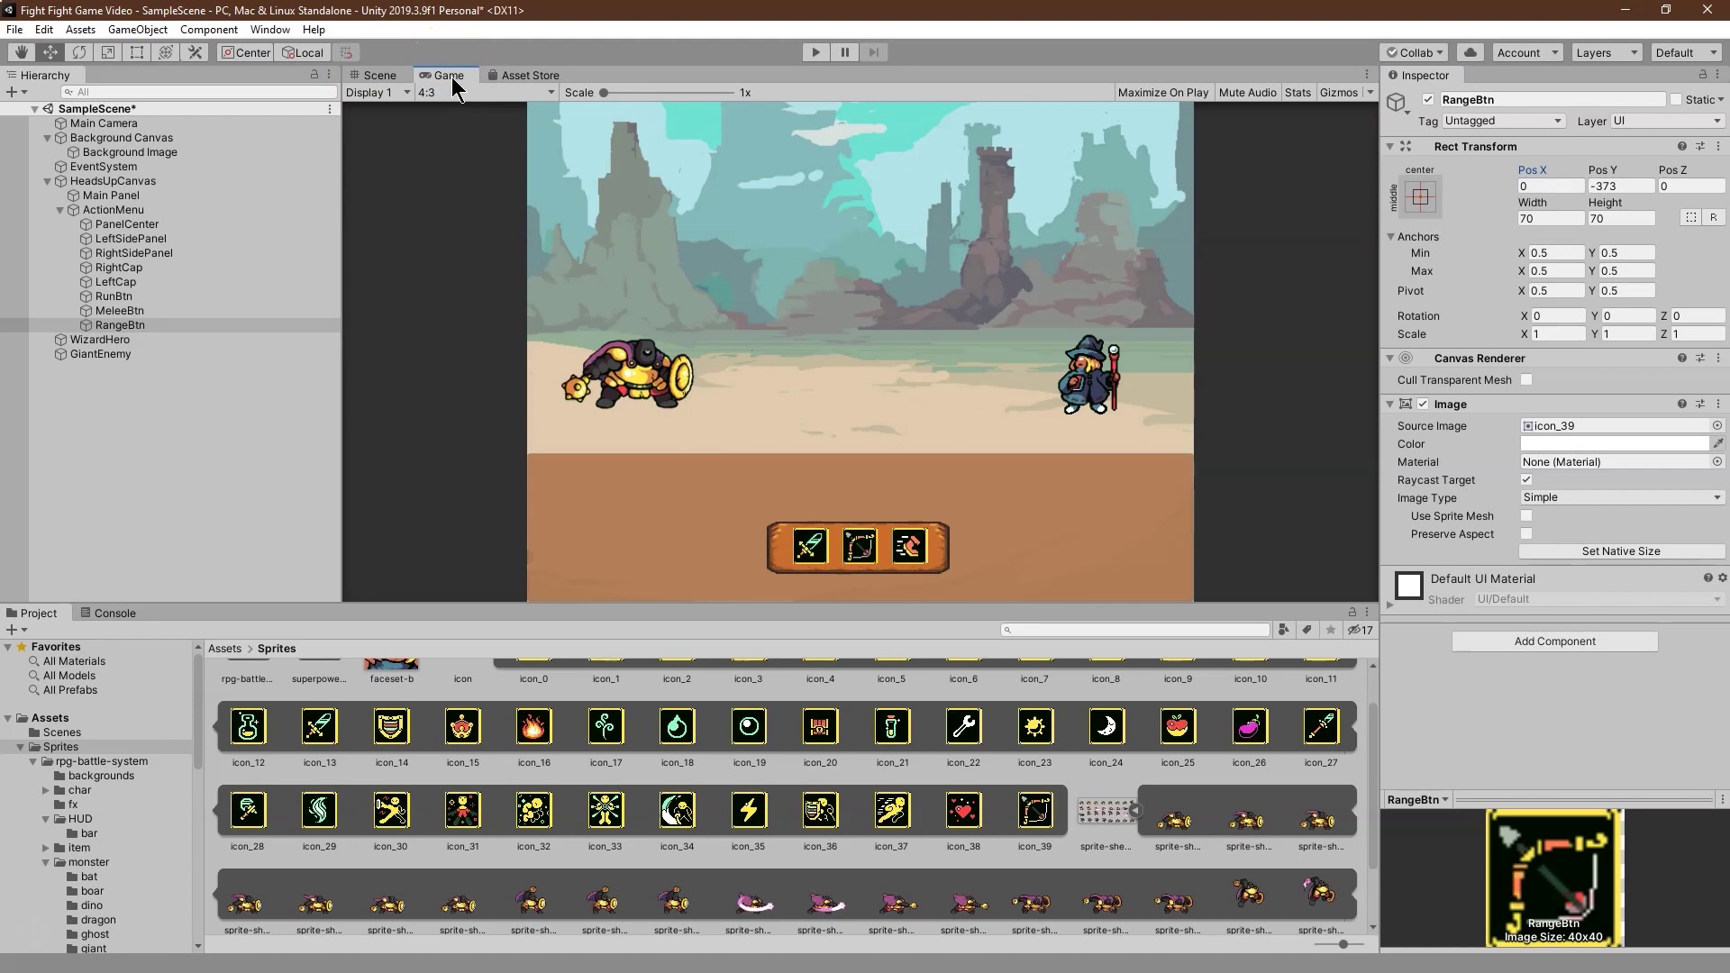
{"action": "left_click", "coordinate": [429, 107]}
{"action": "left_click", "coordinate": [380, 79]}
{"action": "left_click", "coordinate": [925, 411]}
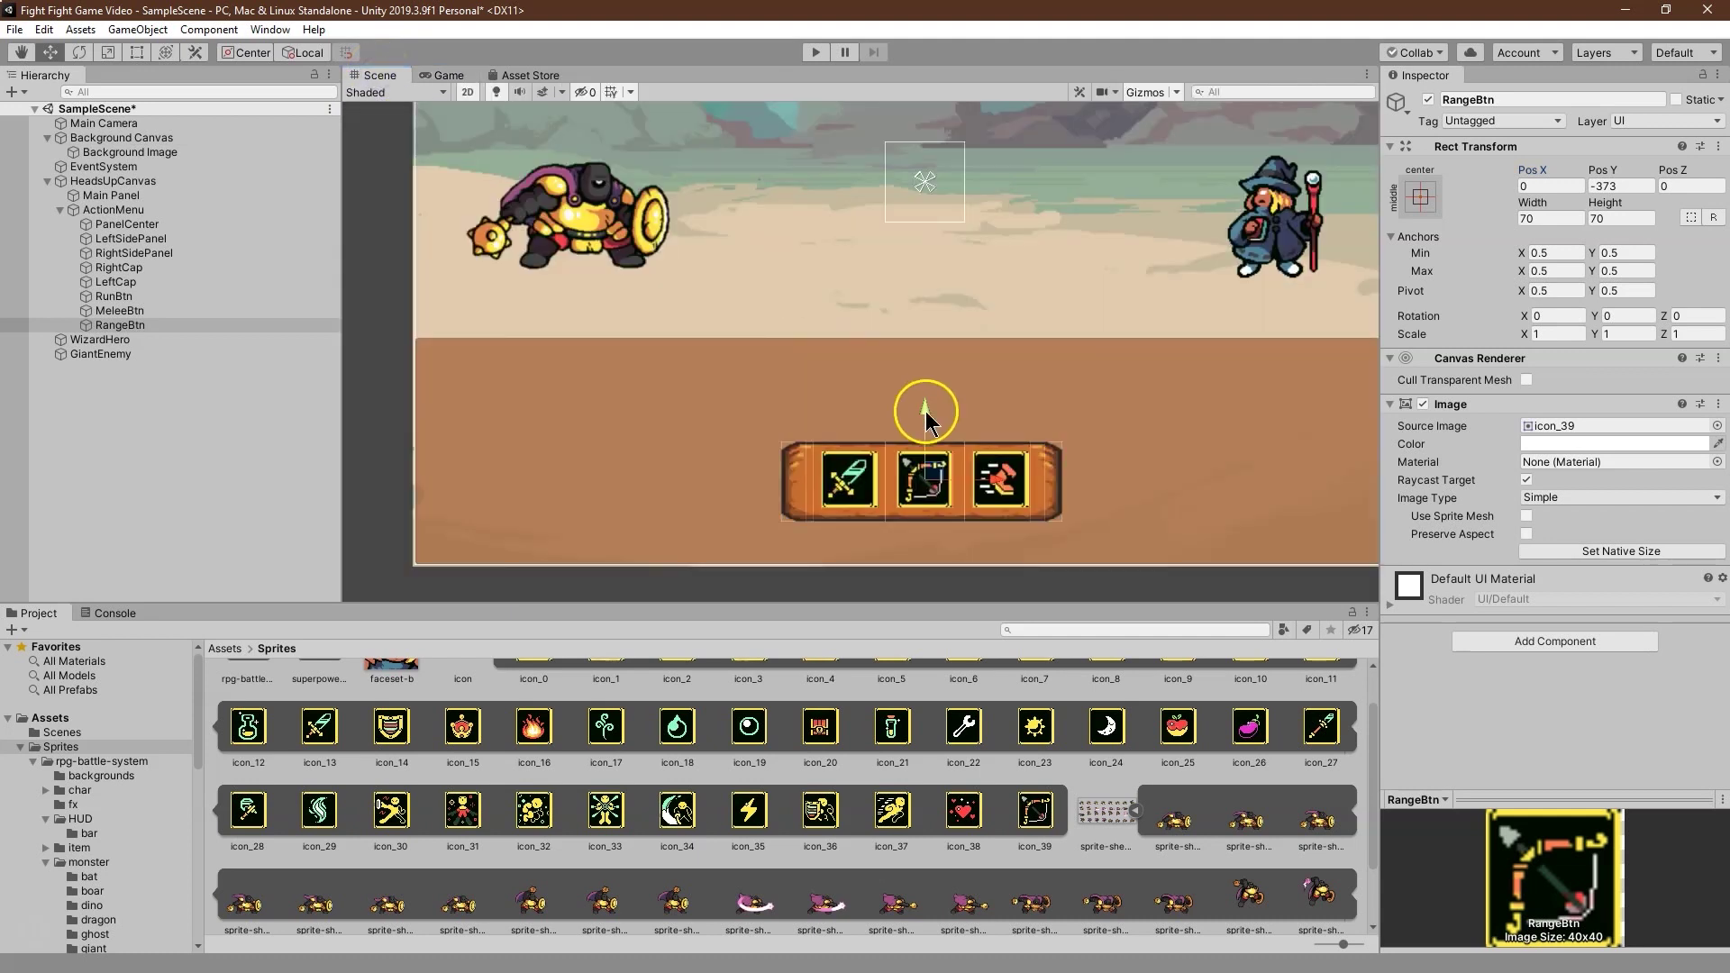
{"action": "left_click", "coordinate": [228, 326]}
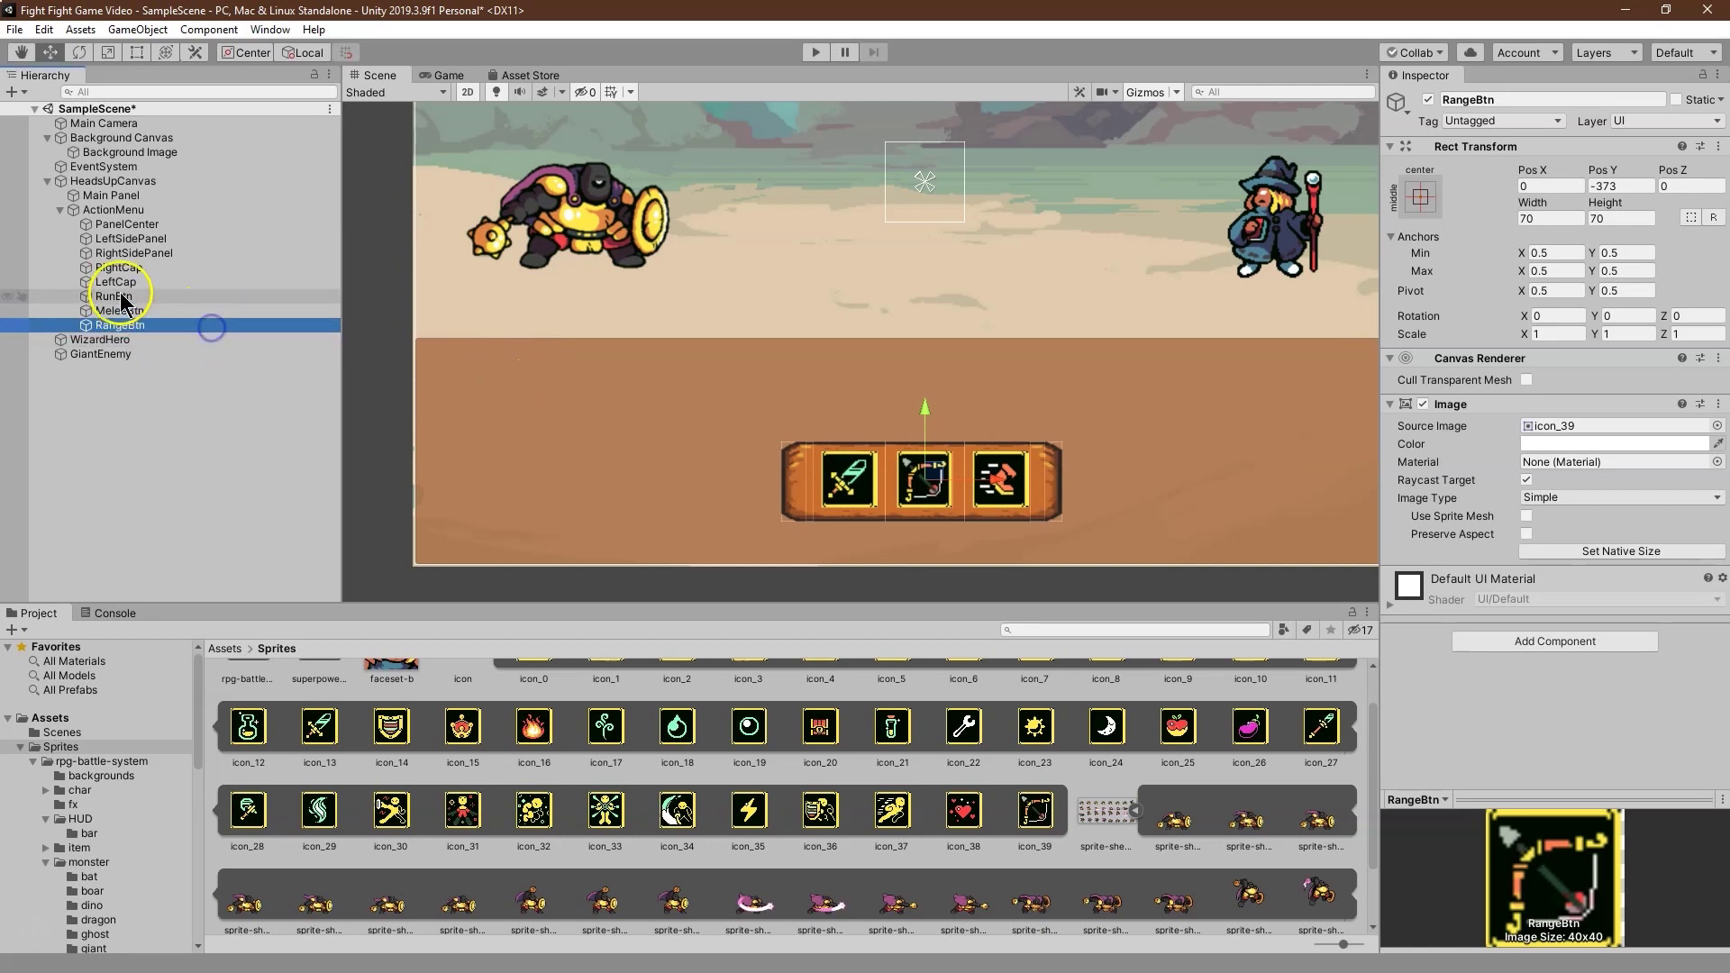
{"action": "left_click", "coordinate": [127, 224], "text": "shift"}
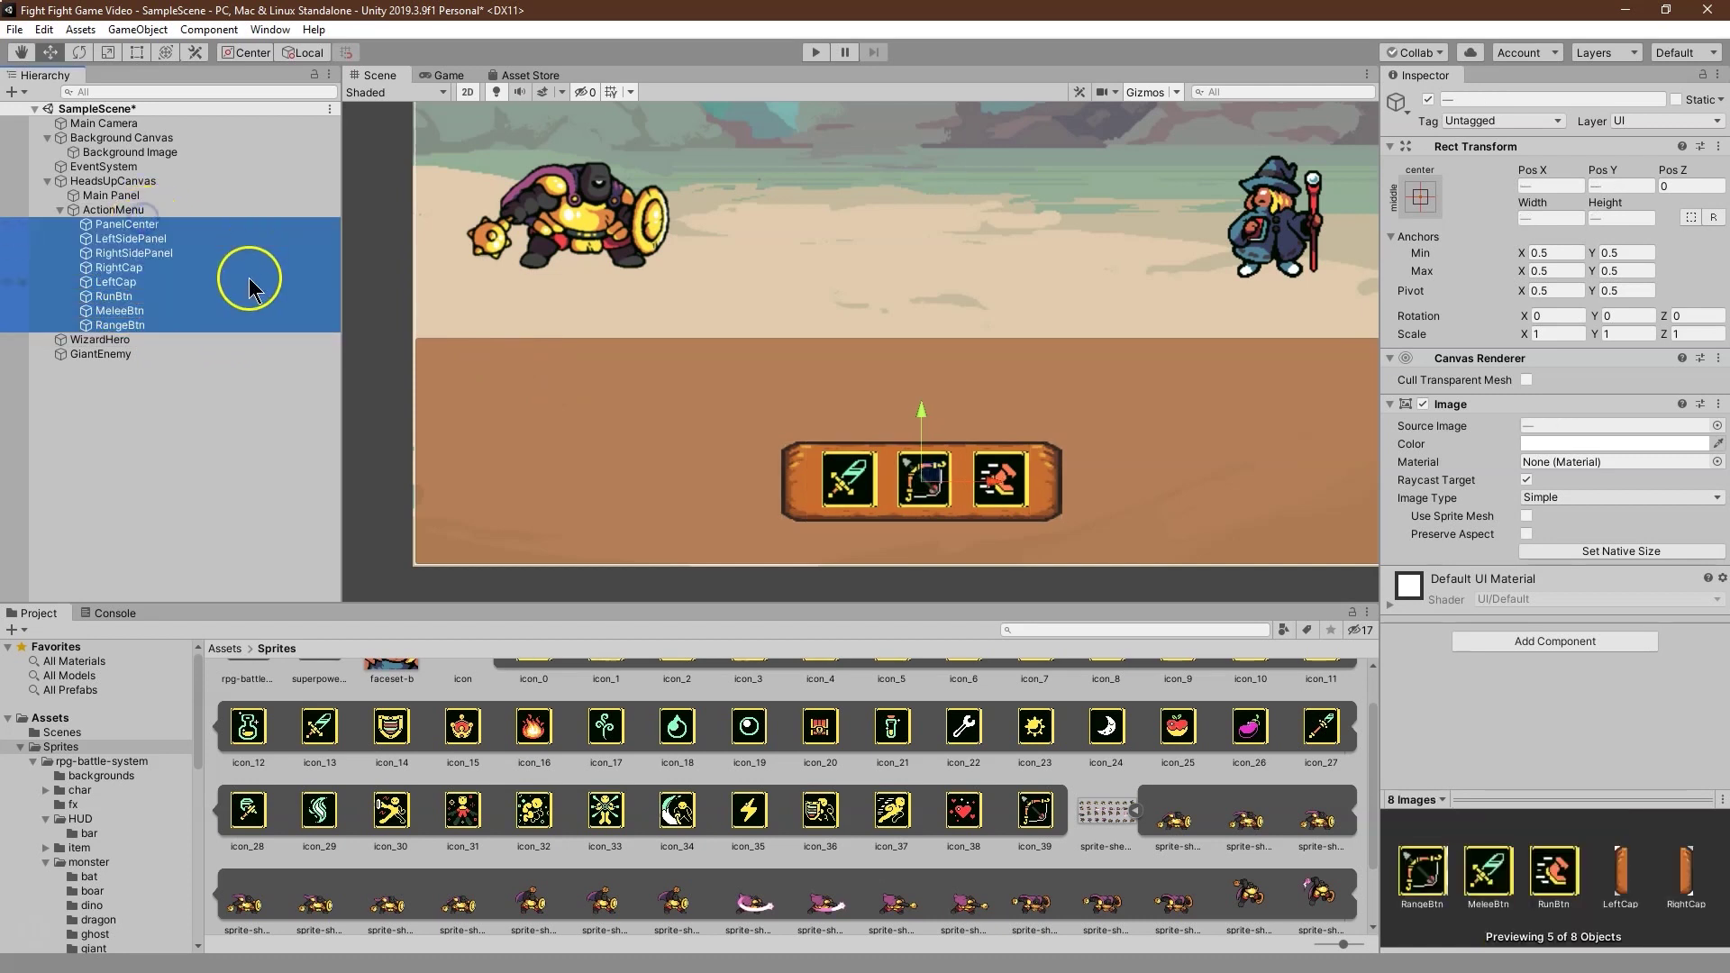
Step: Scale the selected bar pieces to 1.2 on X and Y and preview them
{"action": "left_click", "coordinate": [114, 52]}
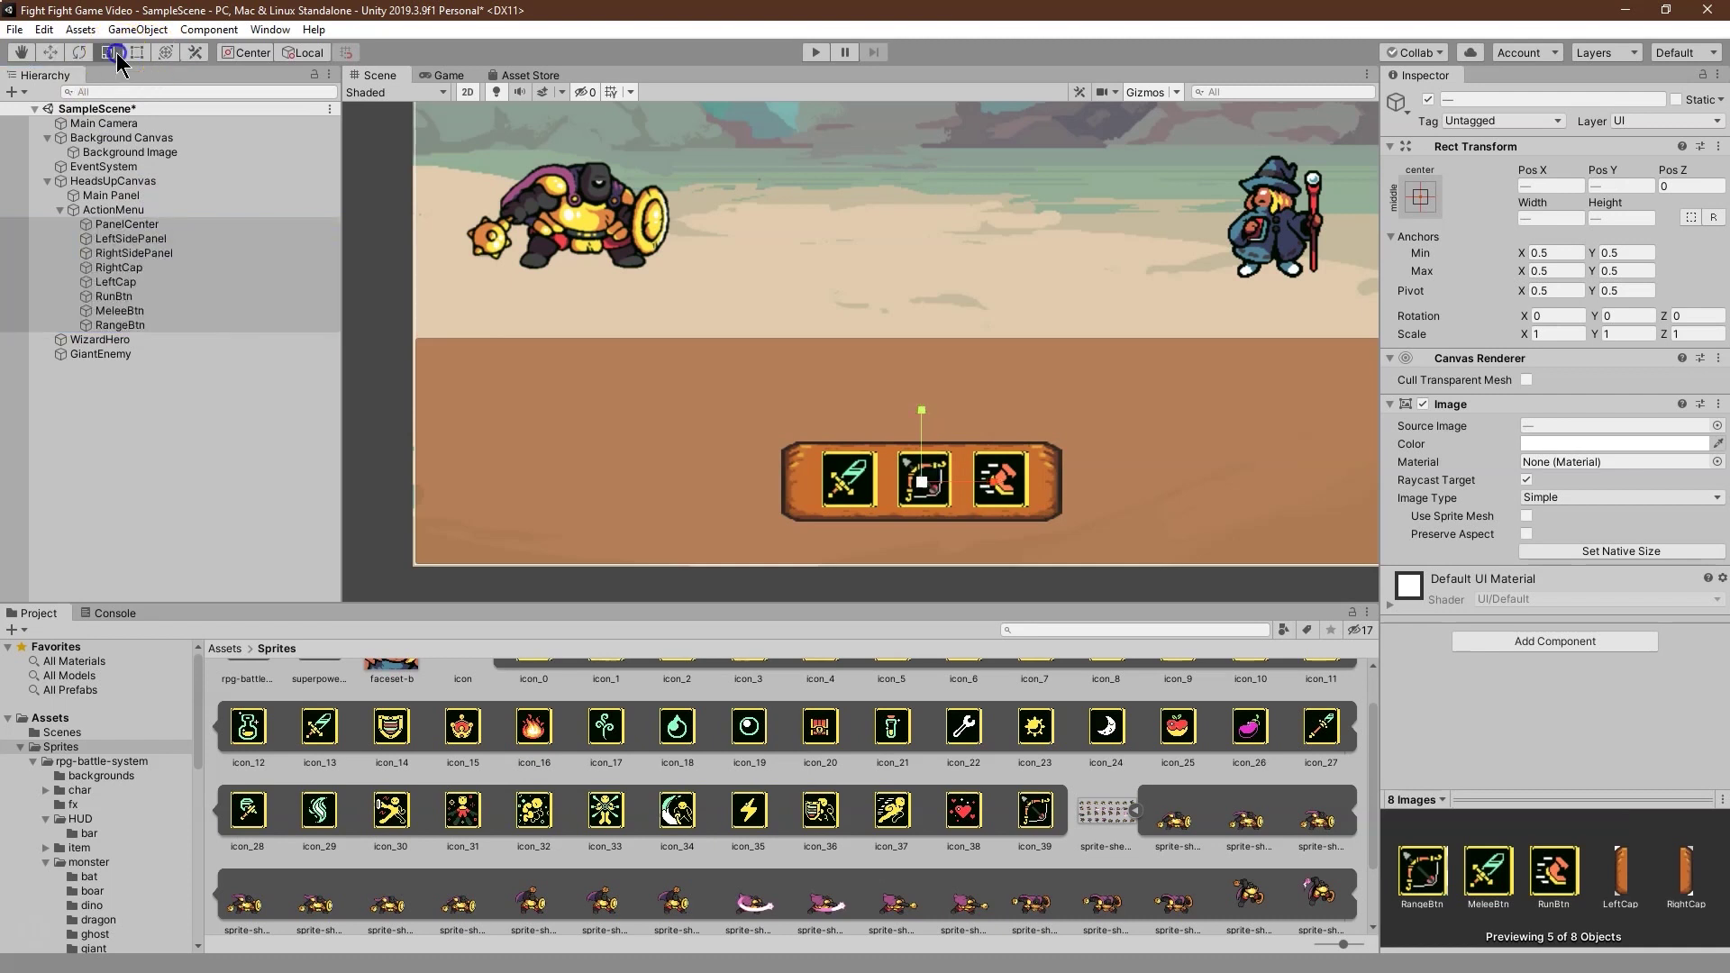
{"action": "left_click_drag", "start_coordinate": [988, 480], "coordinate": [999, 478]}
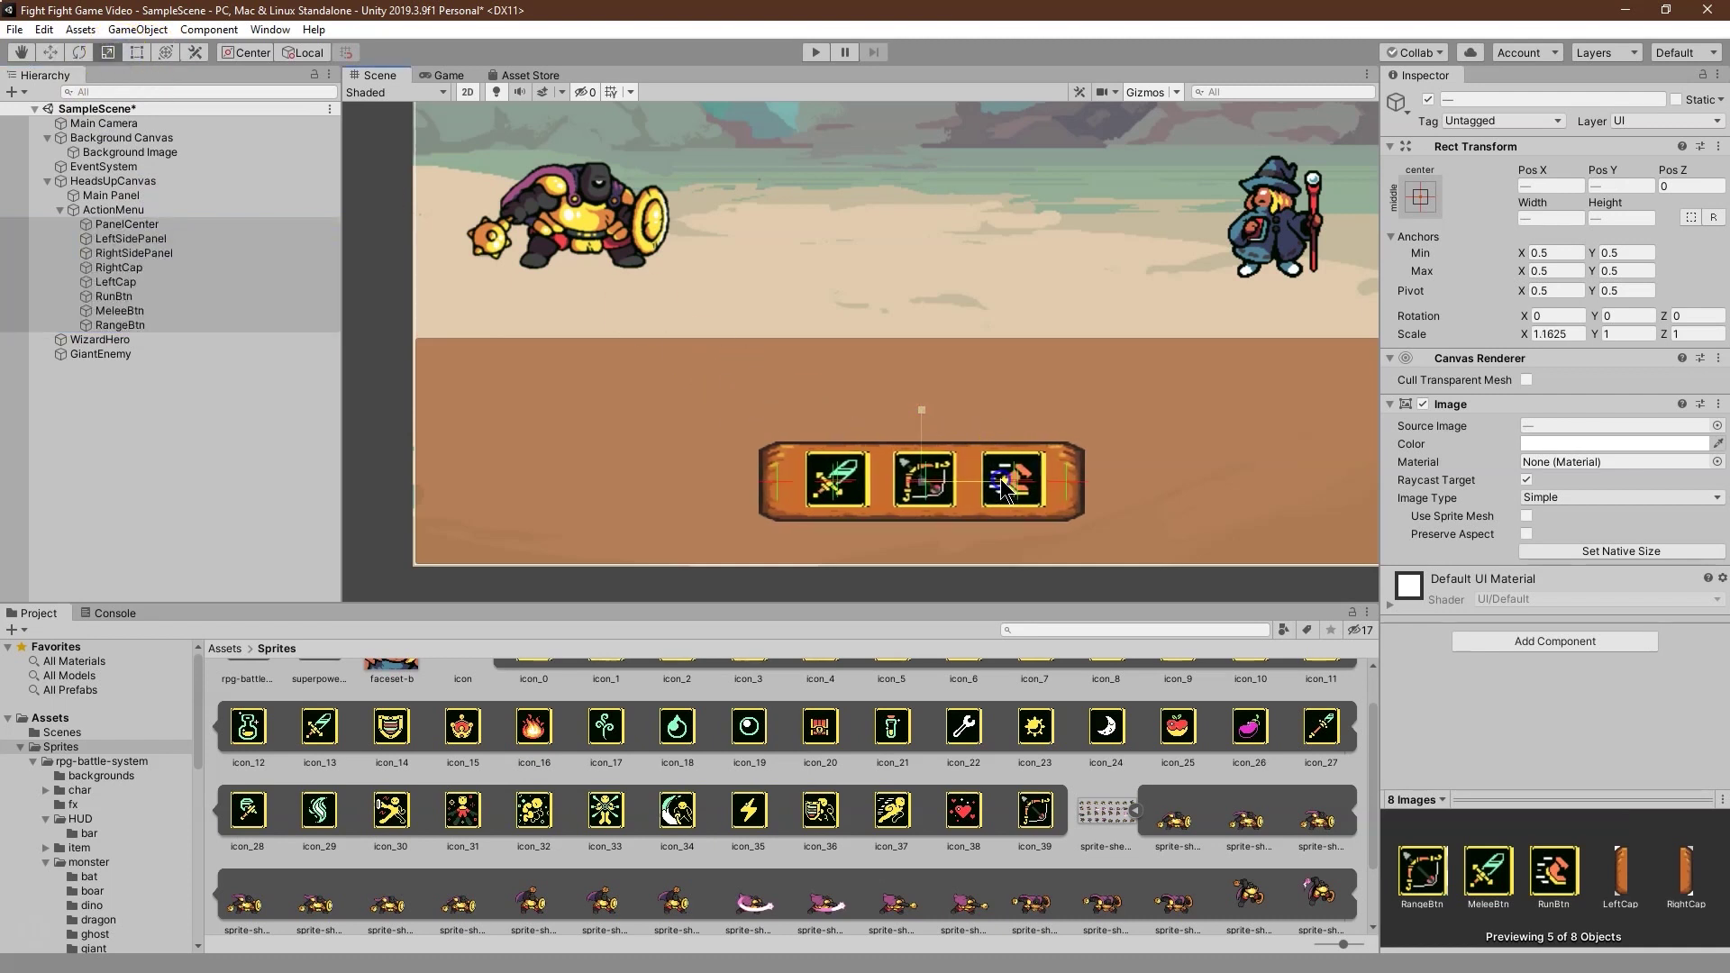
{"action": "left_click", "coordinate": [1540, 335]}
{"action": "type", "text": "1.2"}
{"action": "key", "text": "Tab"}
{"action": "type", "text": "4"}
{"action": "key", "text": "BackSpace"}
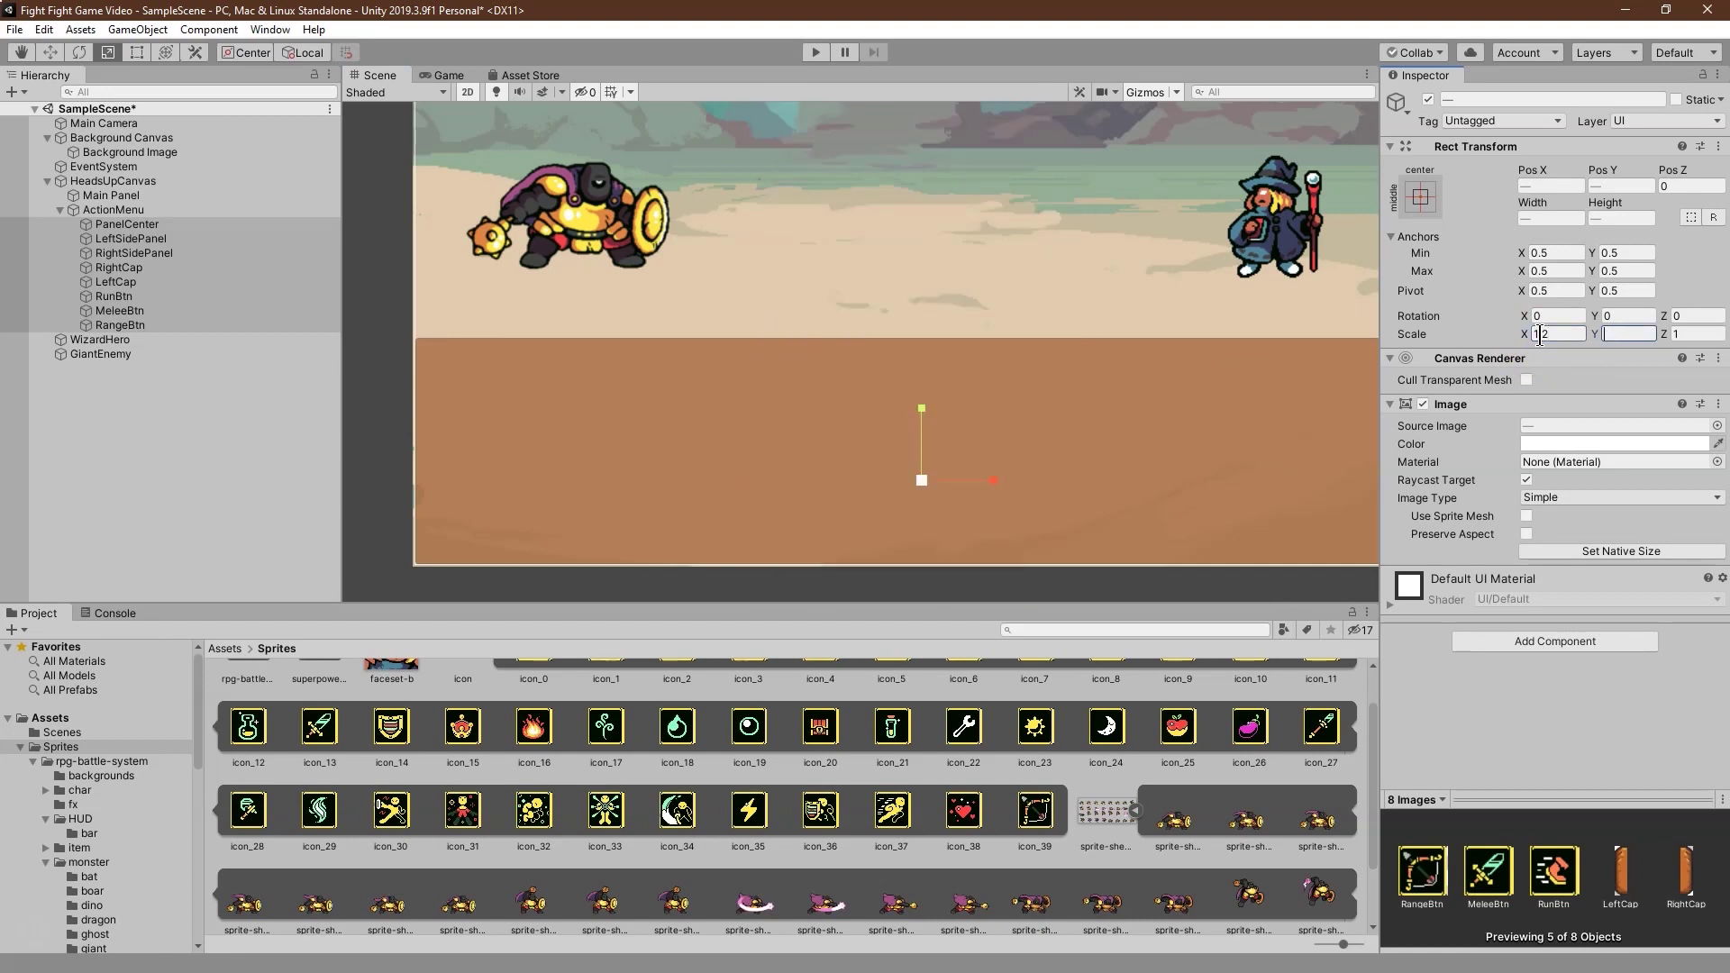
{"action": "type", "text": "1.2"}
{"action": "key", "text": "Tab"}
{"action": "left_click", "coordinate": [425, 73]}
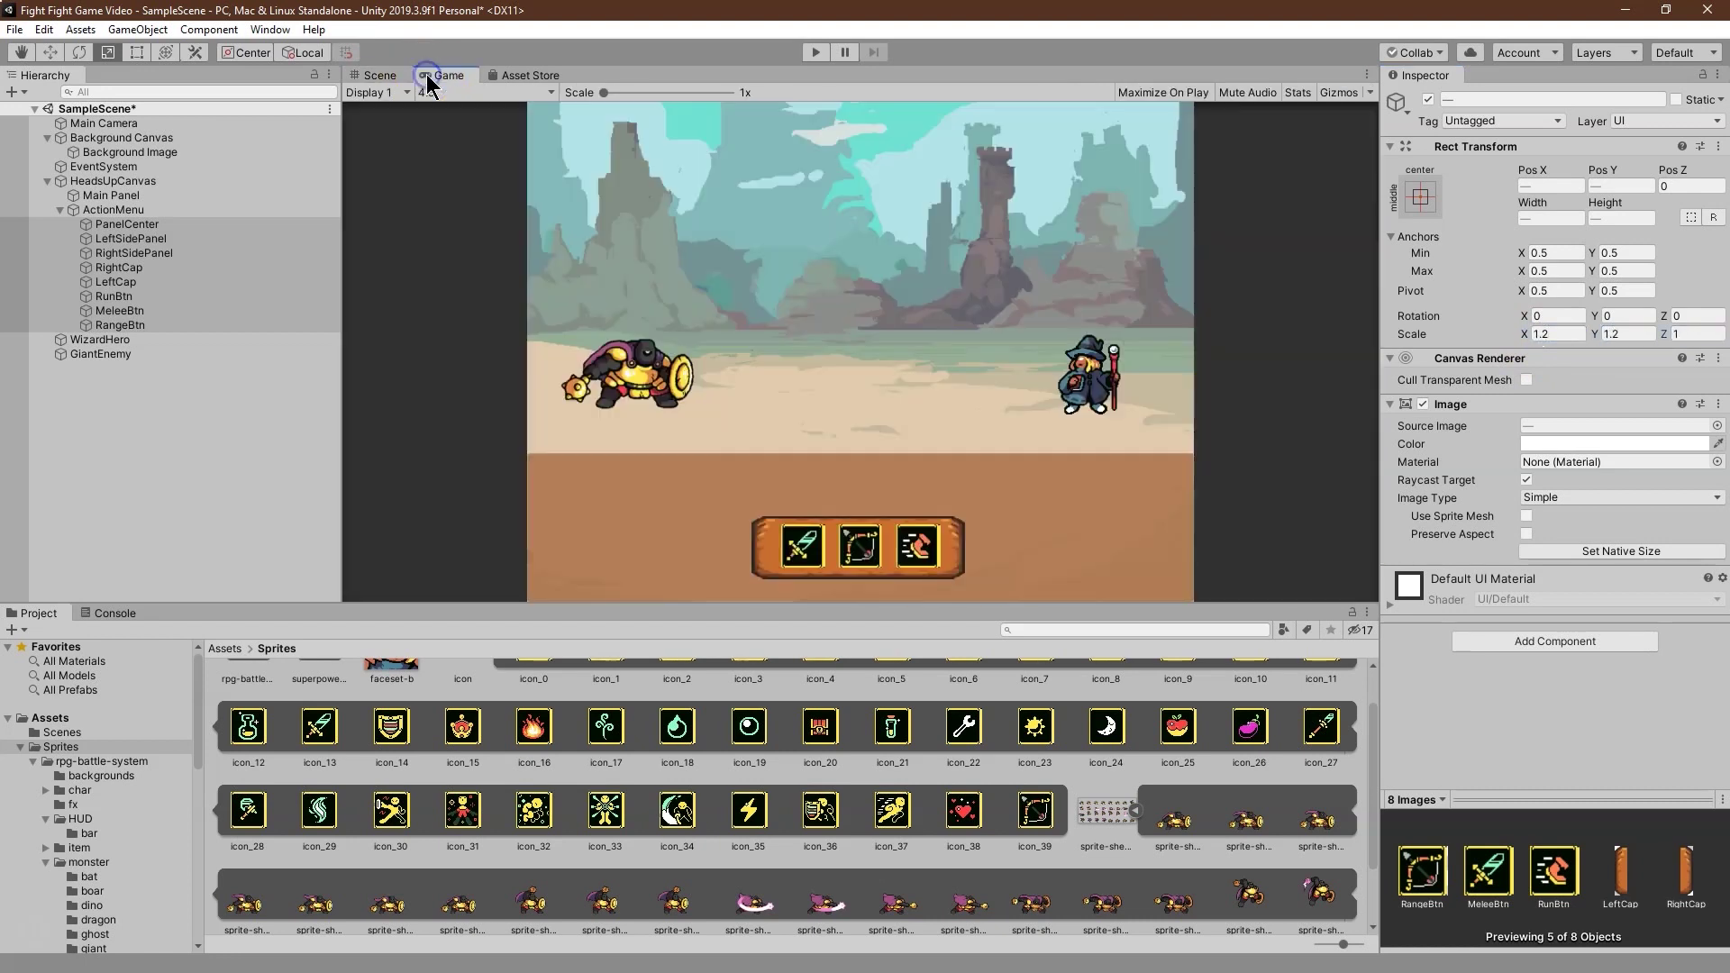
{"action": "left_click", "coordinate": [369, 74]}
Step: Increase the bar's Scale X and Y to 1.3 and check it in Game view
{"action": "left_click", "coordinate": [1563, 333]}
{"action": "type", "text": "1.3"}
{"action": "key", "text": "Tab"}
{"action": "type", "text": "1.6"}
{"action": "left_click", "coordinate": [1546, 340]}
{"action": "key", "text": "BackSpace"}
{"action": "type", "text": "3"}
{"action": "key", "text": "Tab"}
{"action": "left_click", "coordinate": [430, 74]}
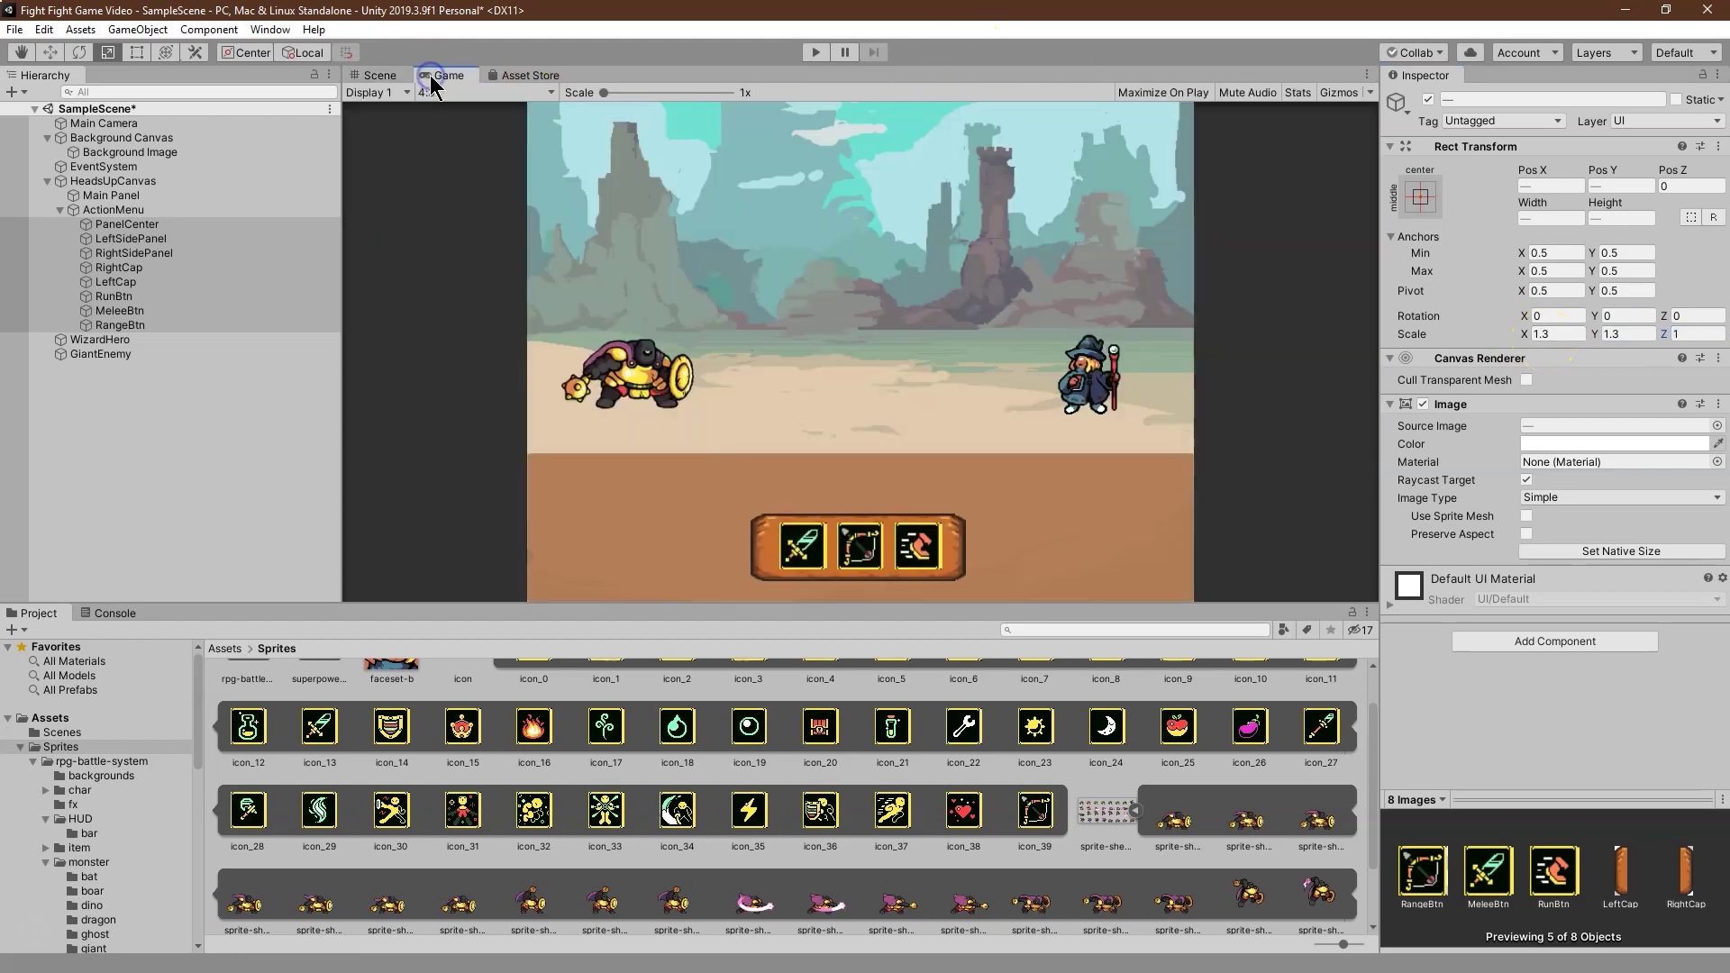